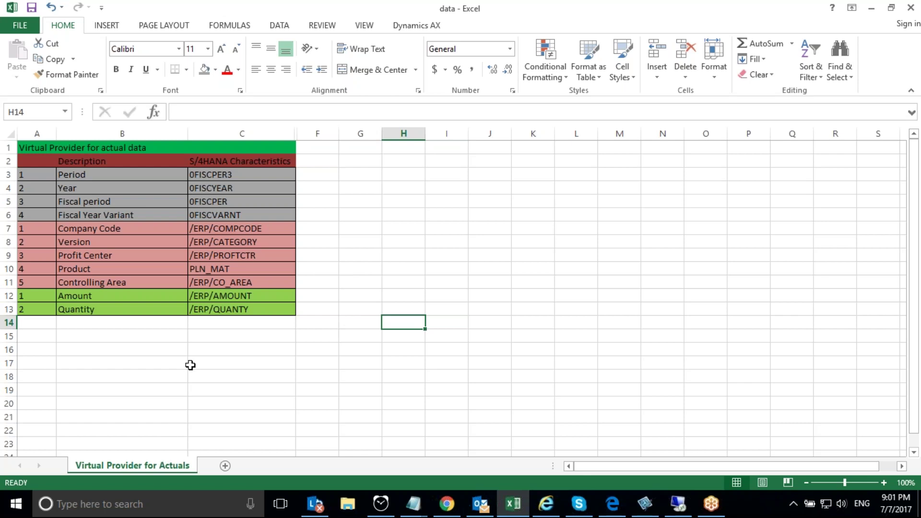
Review the time characteristics, the Company Code to Controlling Area characteristics, and the Amount and Quantity key figures listed for the virtual provider.
{"action": "left_click", "coordinate": [165, 367]}
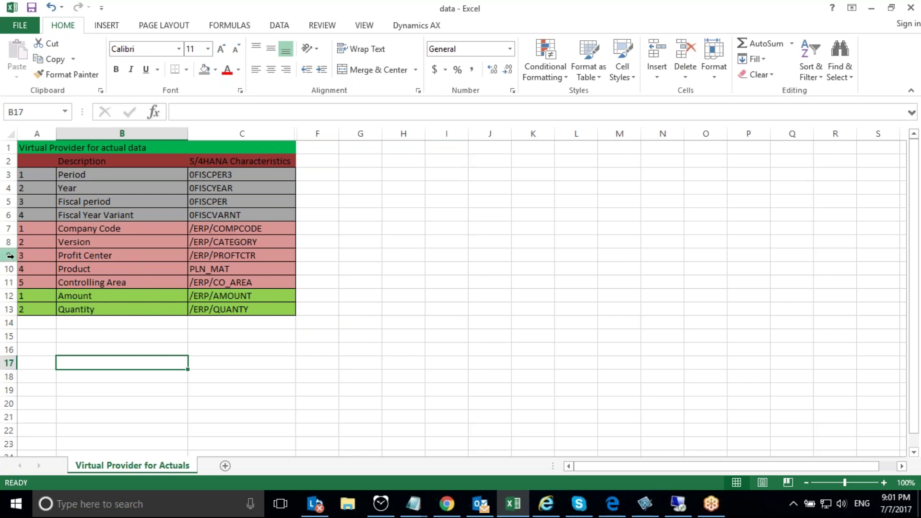
{"action": "left_click", "coordinate": [8, 270]}
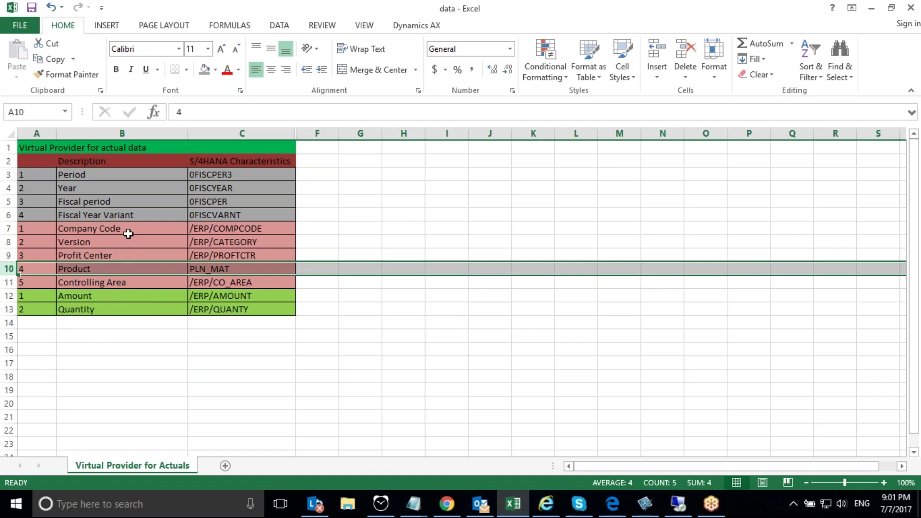
{"action": "left_click_drag", "start_coordinate": [78, 174], "coordinate": [132, 211]}
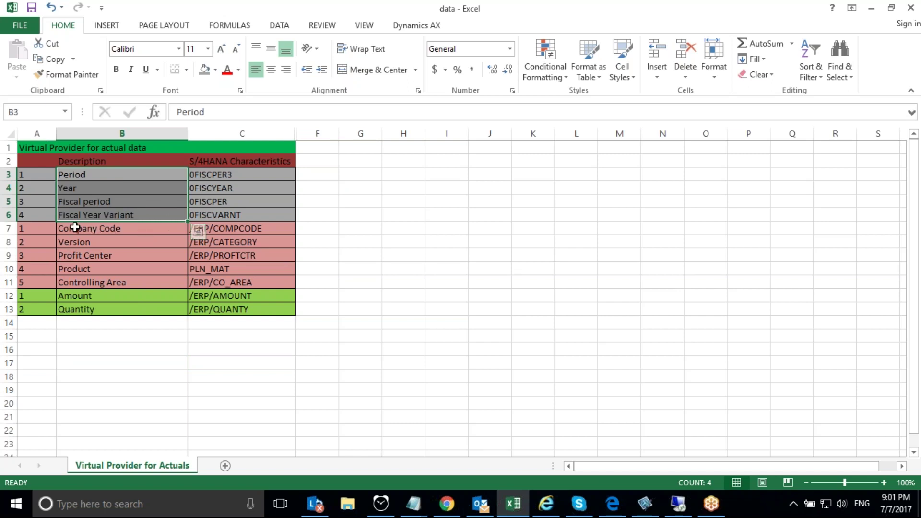
{"action": "left_click_drag", "start_coordinate": [75, 227], "coordinate": [144, 278]}
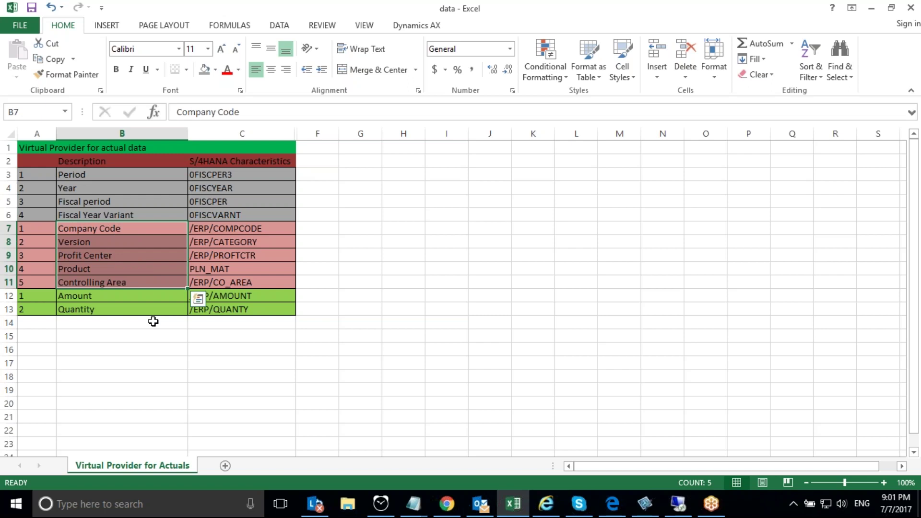
{"action": "left_click_drag", "start_coordinate": [100, 296], "coordinate": [110, 309]}
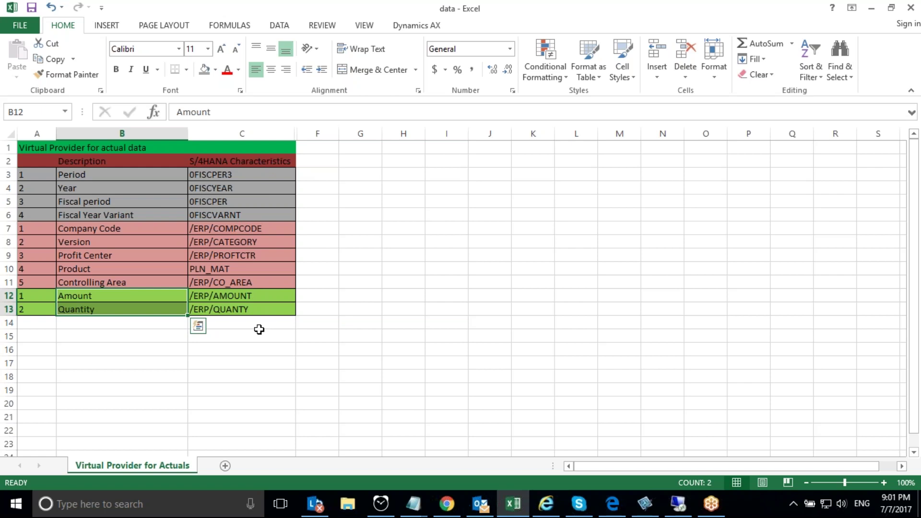
{"action": "left_click", "coordinate": [267, 228]}
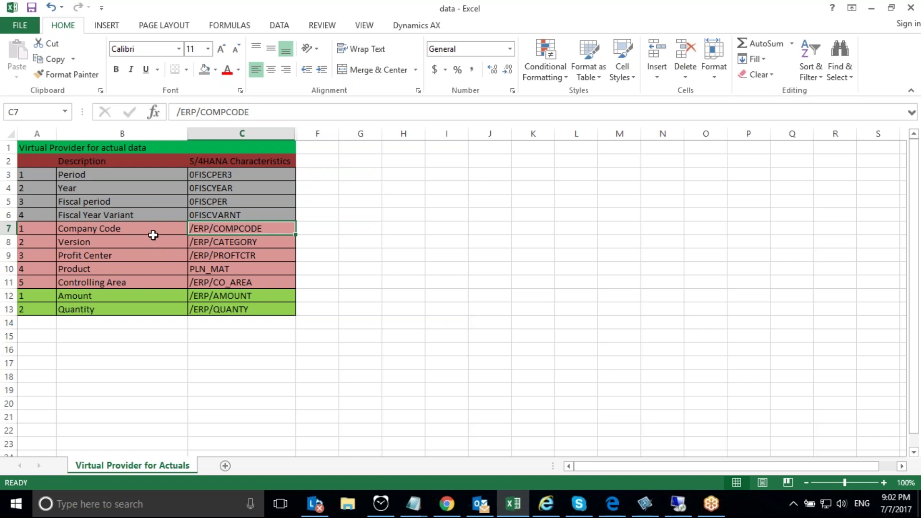
{"action": "left_click_drag", "start_coordinate": [137, 228], "coordinate": [142, 279]}
Switch to the remote SAP session, run transaction rsa1 and dismiss the information message.
{"action": "left_click", "coordinate": [686, 503]}
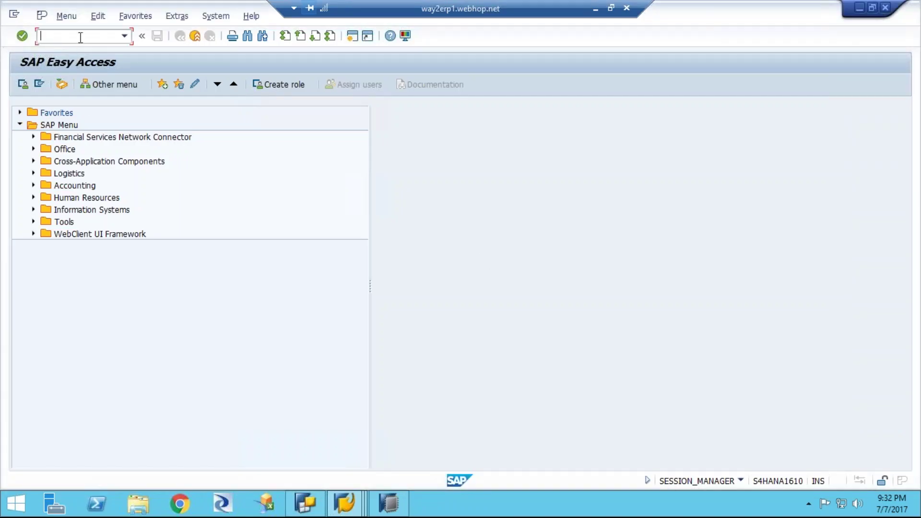
{"action": "type", "text": "rsa1"}
{"action": "key", "text": "Return"}
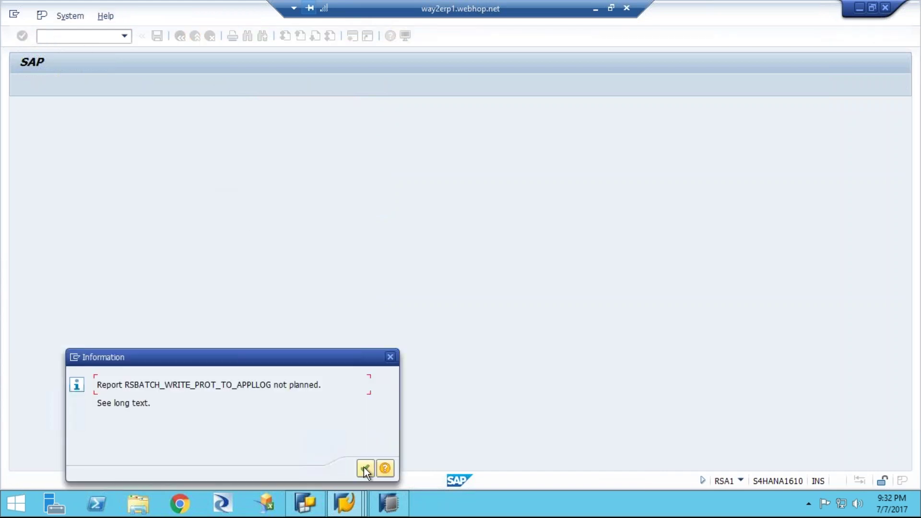
{"action": "left_click", "coordinate": [367, 468]}
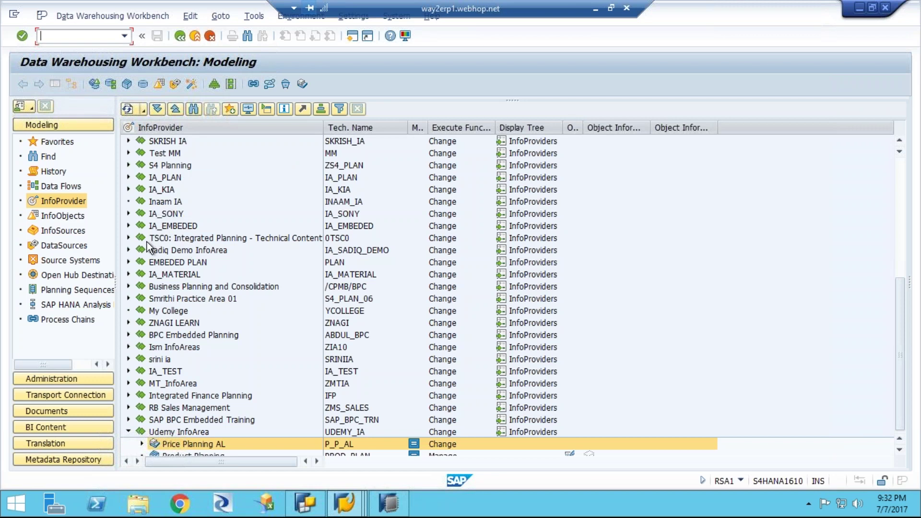
Search the InfoProvider tree for the standard planning content, checking inside the Business Planning and Consolidation InfoArea.
{"action": "left_click", "coordinate": [129, 287]}
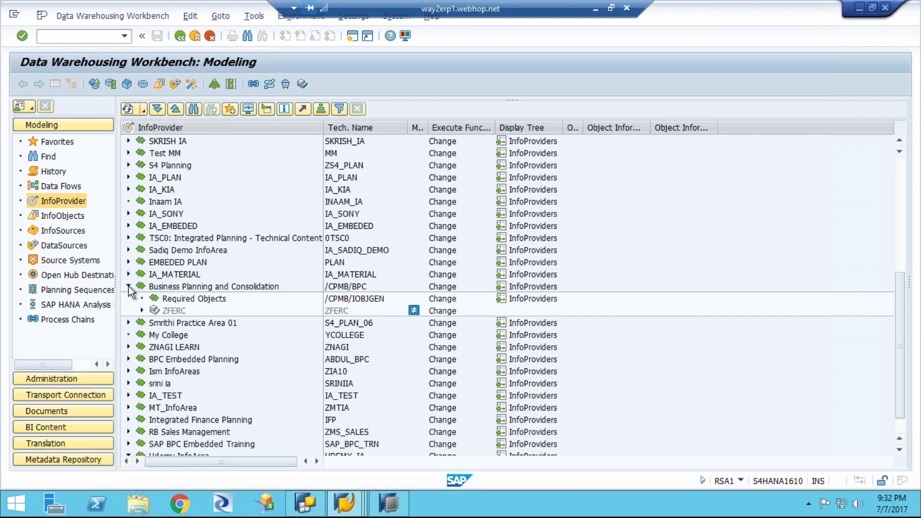
{"action": "left_click", "coordinate": [129, 286]}
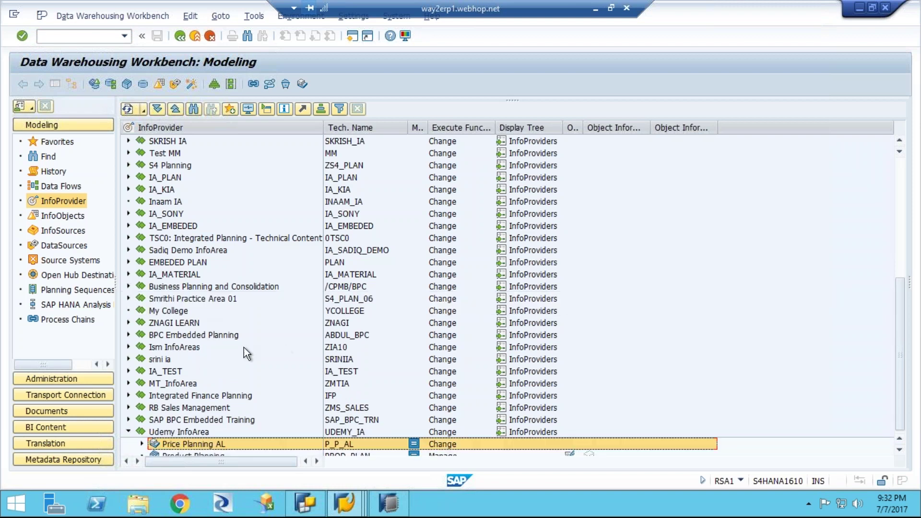
{"action": "scroll", "coordinate": [243, 348], "scroll_direction": "down", "scroll_amount": 1}
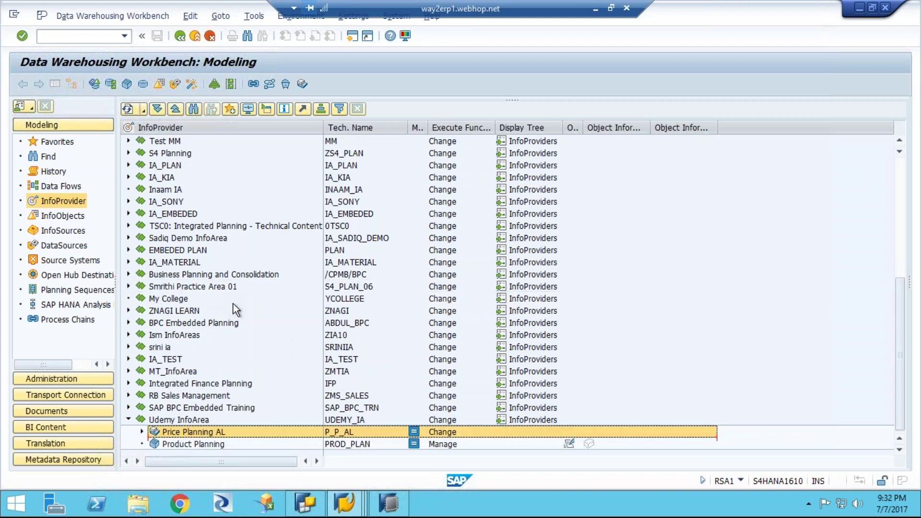
{"action": "left_click", "coordinate": [129, 274]}
{"action": "left_click", "coordinate": [191, 274]}
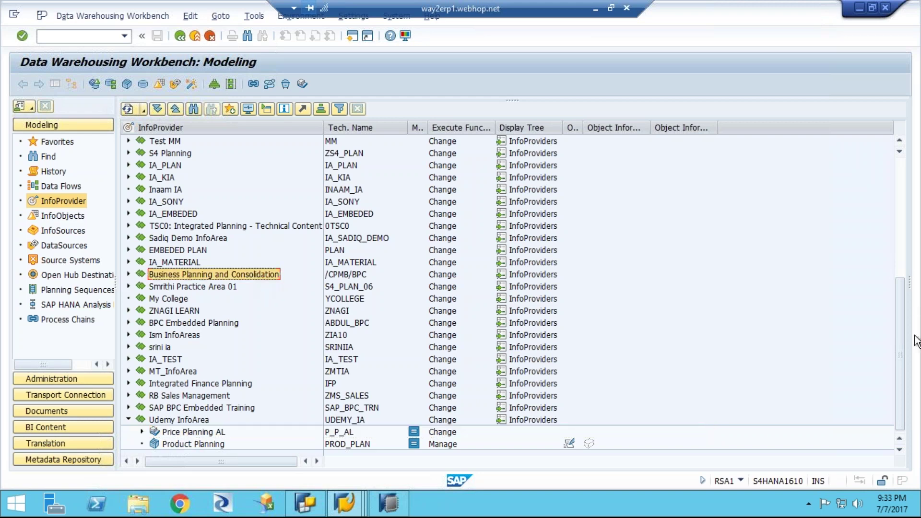
{"action": "scroll", "coordinate": [905, 352], "scroll_direction": "up", "scroll_amount": 3}
{"action": "scroll", "coordinate": [907, 148], "scroll_direction": "up", "scroll_amount": 3}
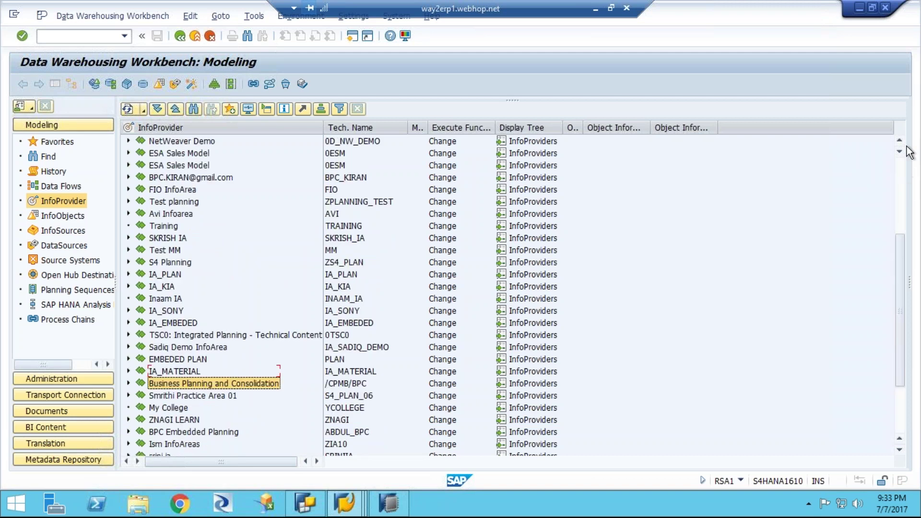
{"action": "scroll", "coordinate": [896, 180], "scroll_direction": "up", "scroll_amount": 1}
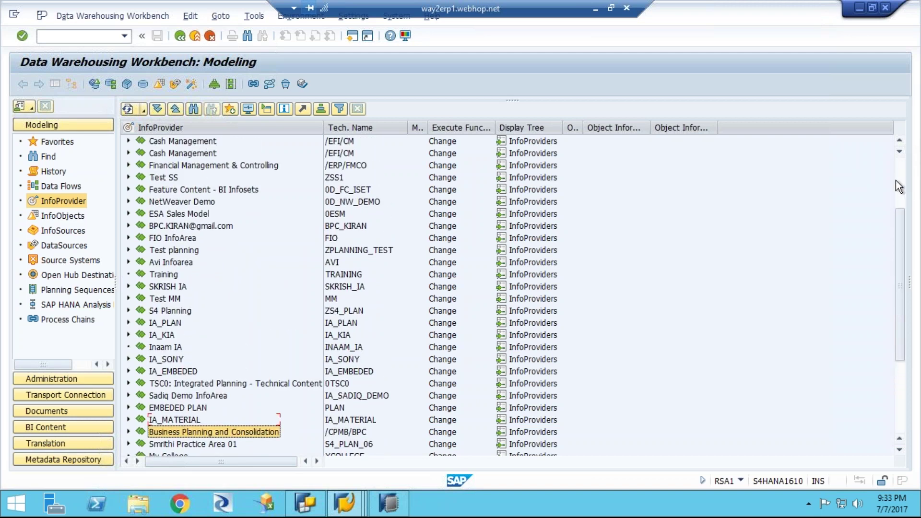
{"action": "scroll", "coordinate": [153, 153], "scroll_direction": "down", "scroll_amount": 5}
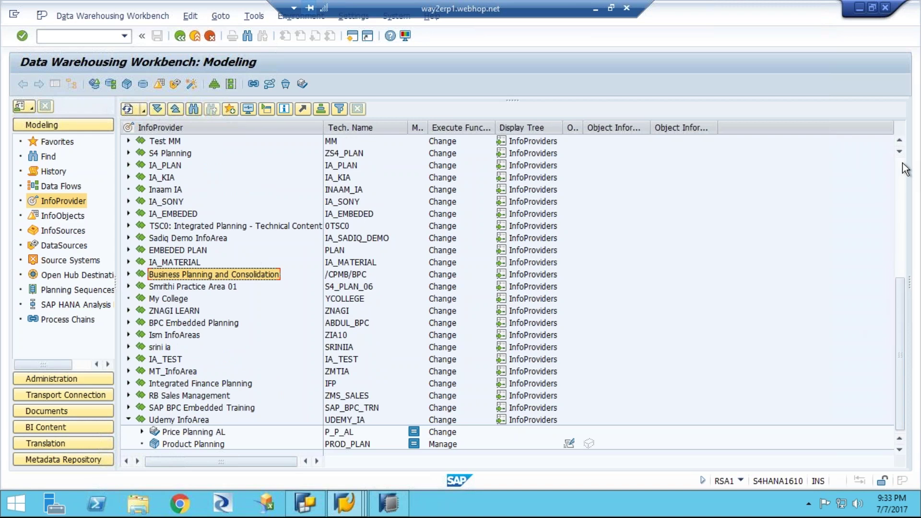
{"action": "scroll", "coordinate": [903, 170], "scroll_direction": "up", "scroll_amount": 7}
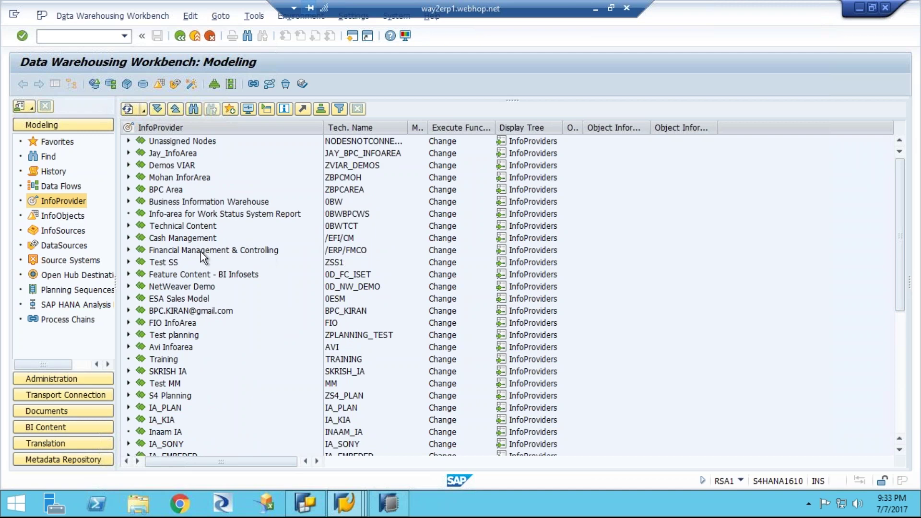
Expand the Financial Management & Controlling InfoArea and its Controlling and Financials sub-areas.
{"action": "left_click", "coordinate": [129, 250]}
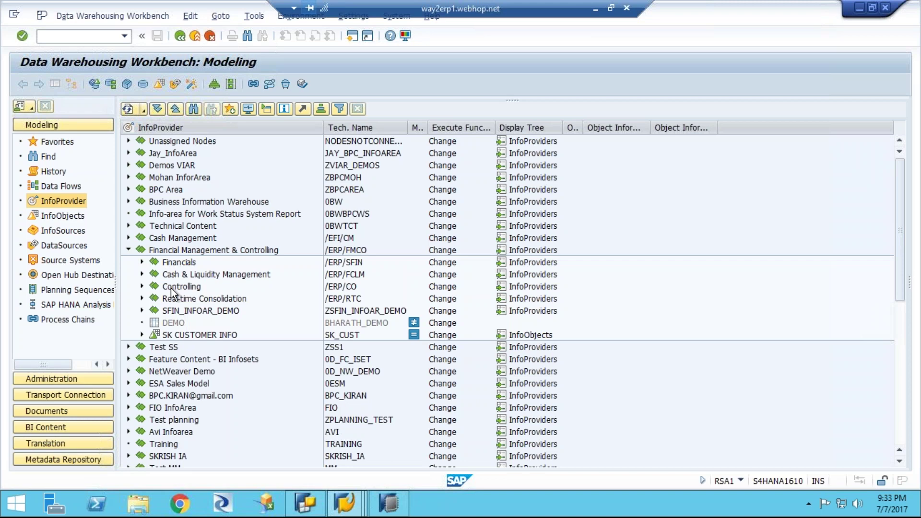
{"action": "left_click", "coordinate": [142, 286]}
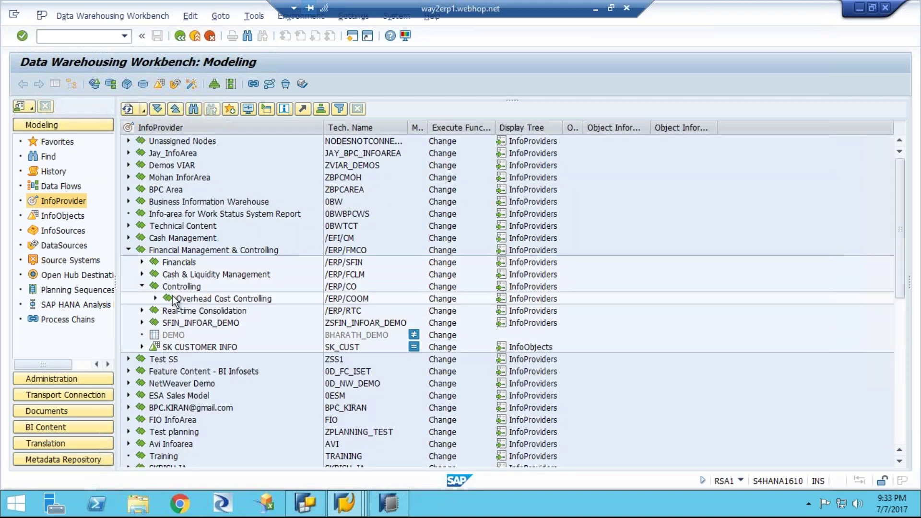
{"action": "left_click", "coordinate": [142, 262]}
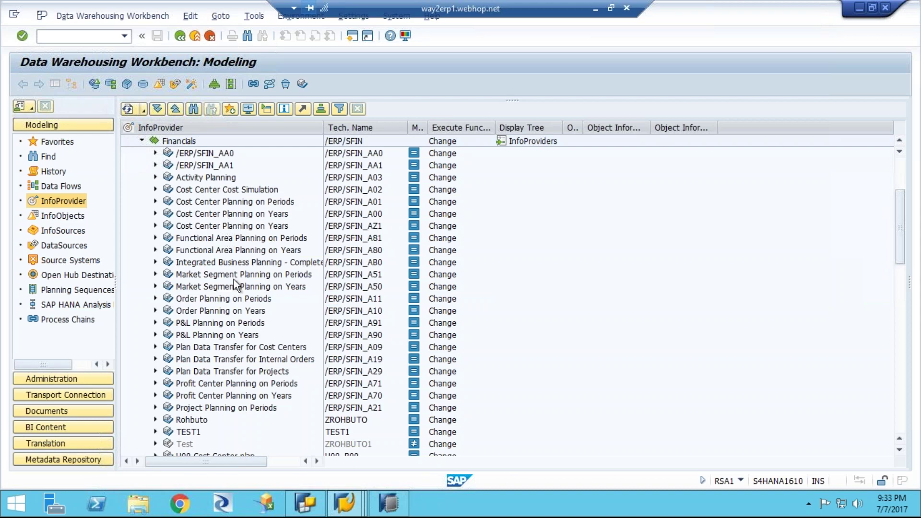
Widen the InfoProvider name column to fit and display the InfoCube S/4HANA Financials: Actual Data from ACDOCA.
{"action": "scroll", "coordinate": [235, 285], "scroll_direction": "down", "scroll_amount": 2}
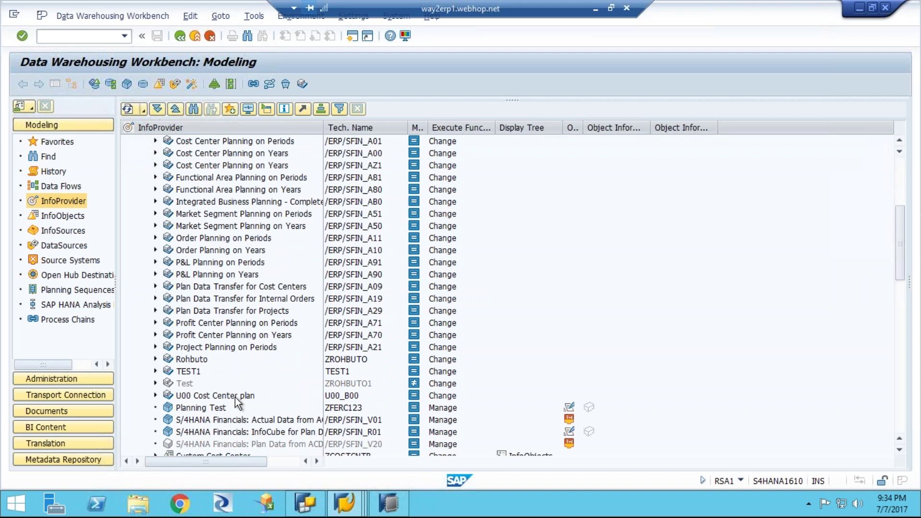
{"action": "scroll", "coordinate": [240, 384], "scroll_direction": "down", "scroll_amount": 1}
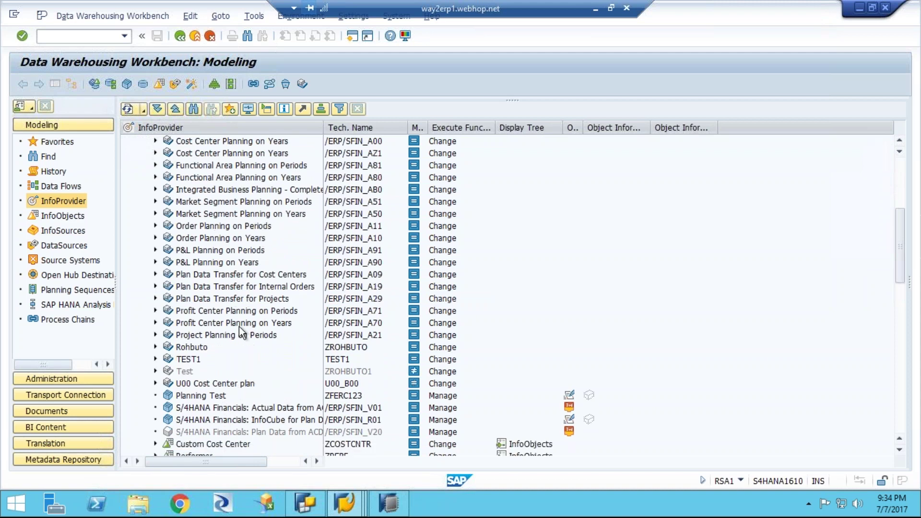
{"action": "scroll", "coordinate": [239, 331], "scroll_direction": "down", "scroll_amount": 3}
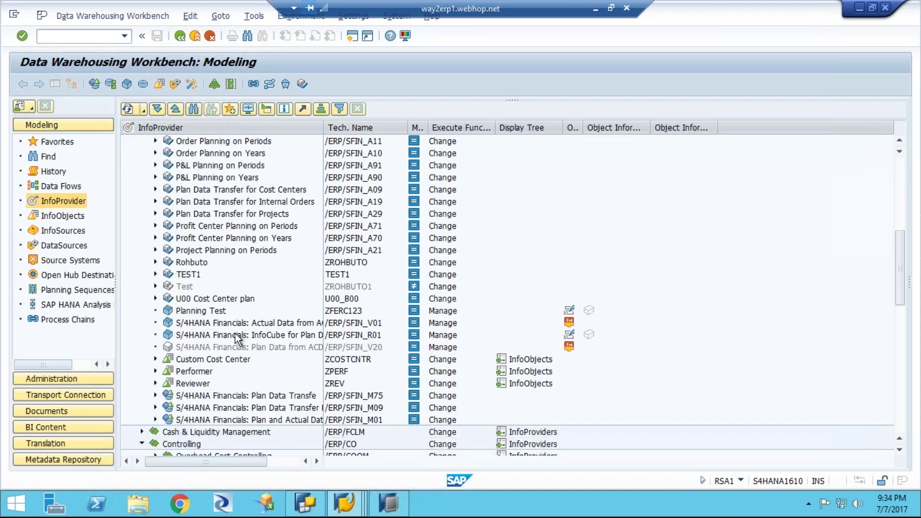
{"action": "scroll", "coordinate": [224, 319], "scroll_direction": "down", "scroll_amount": 2}
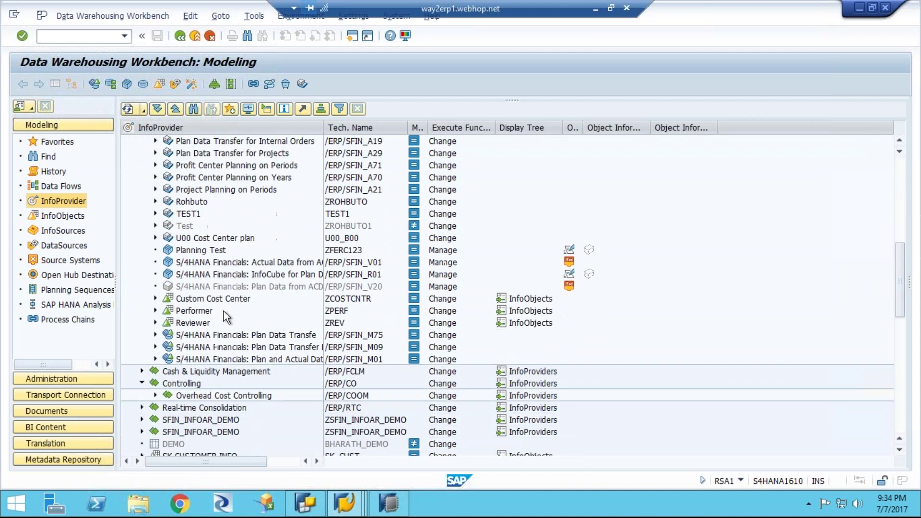
{"action": "left_click", "coordinate": [214, 264]}
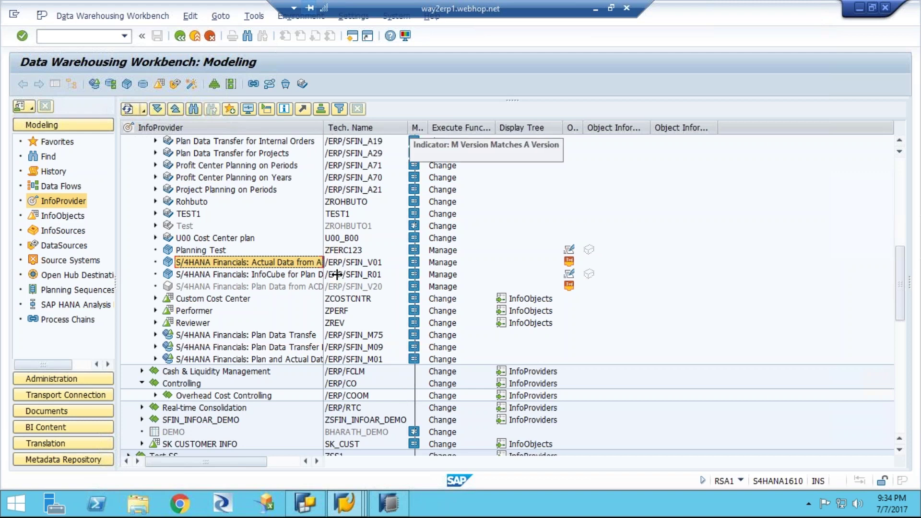
{"action": "double_click", "coordinate": [325, 168]}
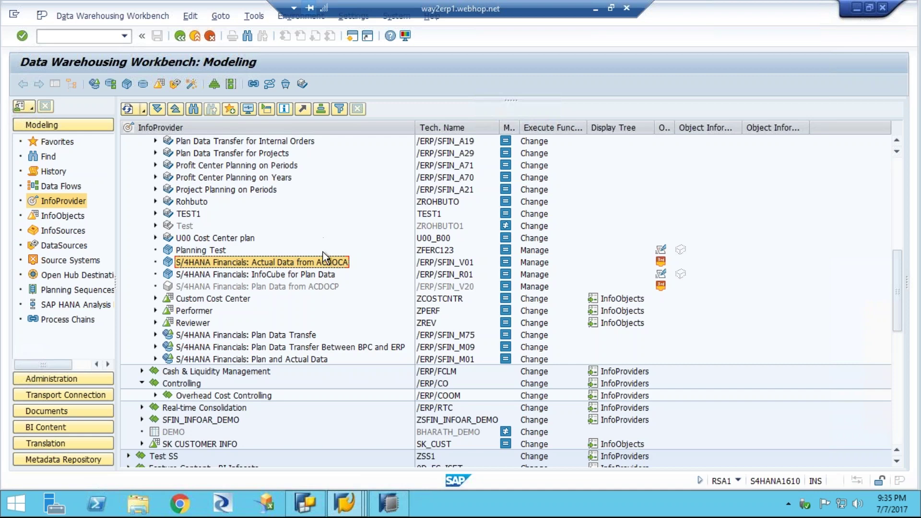
{"action": "double_click", "coordinate": [309, 262]}
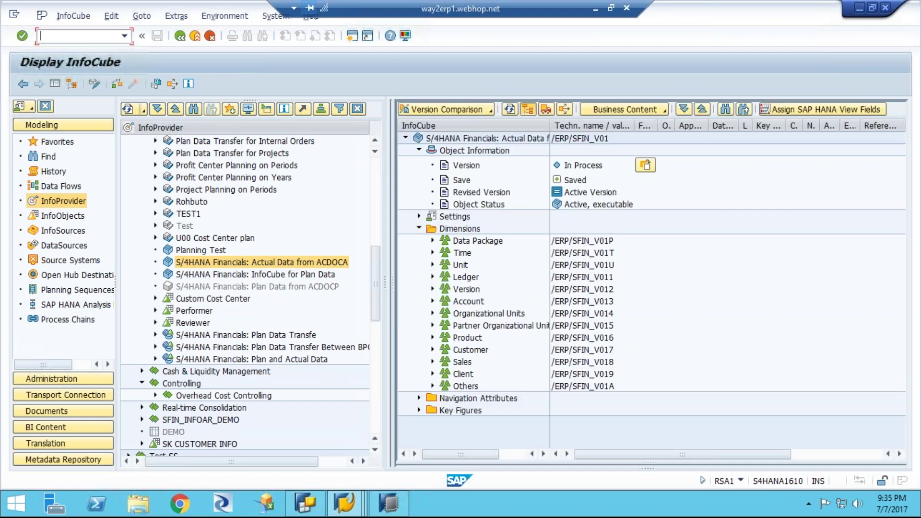
Examine the characteristics in the InfoCube's Organizational Units dimension and the other providers listed under Financials.
{"action": "left_click", "coordinate": [432, 315]}
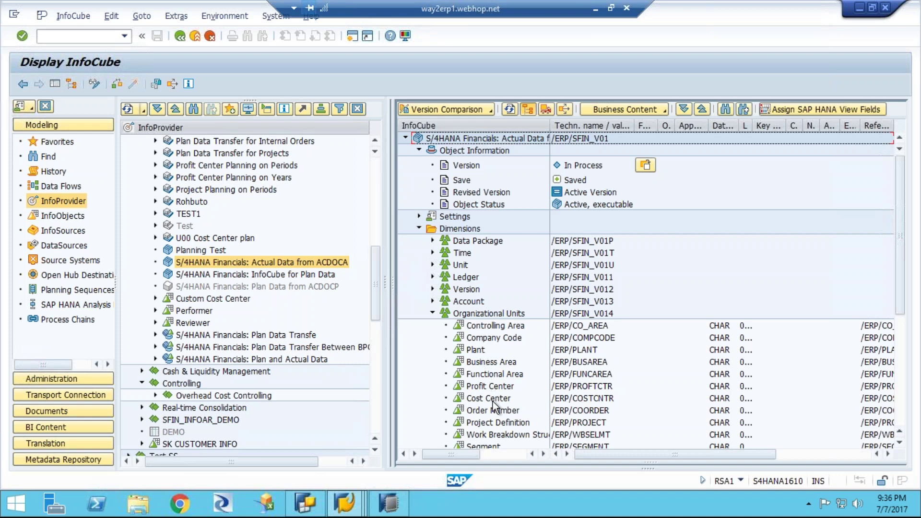
{"action": "left_click_drag", "start_coordinate": [906, 301], "coordinate": [904, 353]}
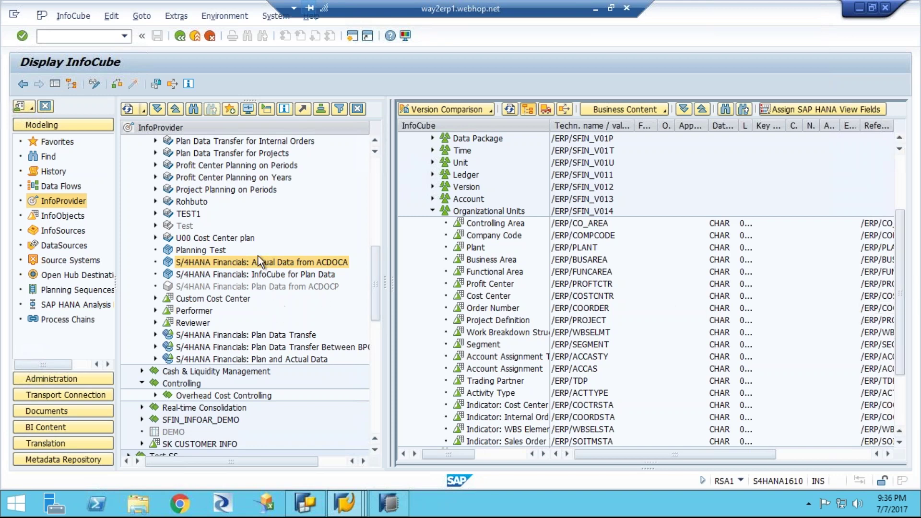
{"action": "left_click_drag", "start_coordinate": [376, 271], "coordinate": [377, 220]}
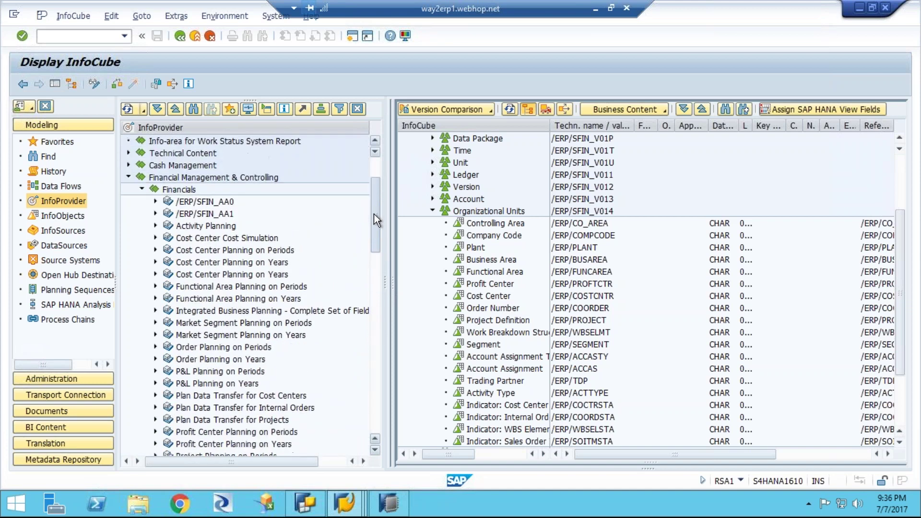
{"action": "left_click_drag", "start_coordinate": [375, 260], "coordinate": [377, 292]}
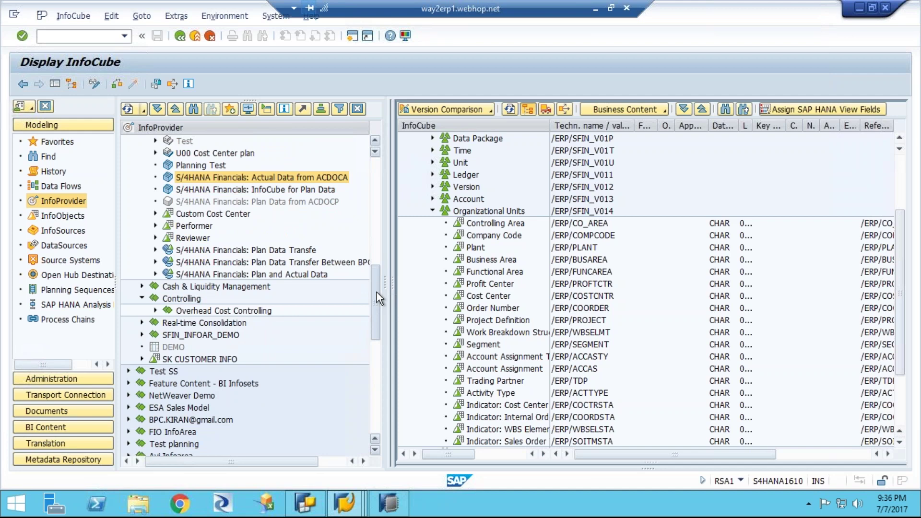
Switch back to the Excel data workbook and review the Company Code, Version, Profit Center and Product characteristics.
{"action": "left_click", "coordinate": [596, 12]}
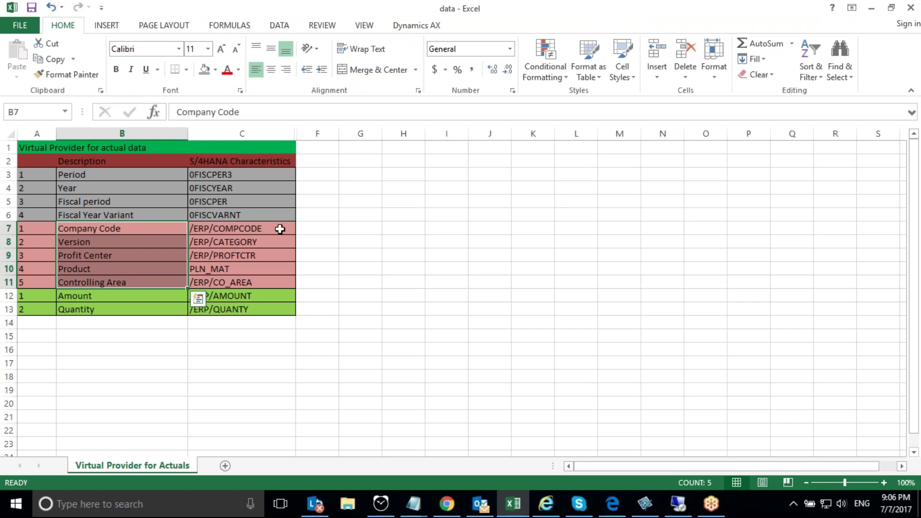
{"action": "left_click", "coordinate": [275, 229]}
{"action": "left_click", "coordinate": [273, 243]}
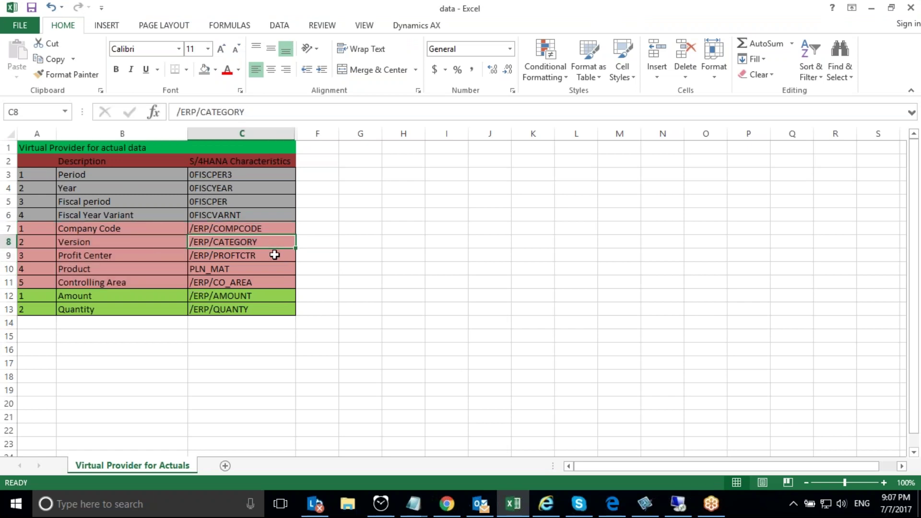
{"action": "left_click", "coordinate": [275, 255]}
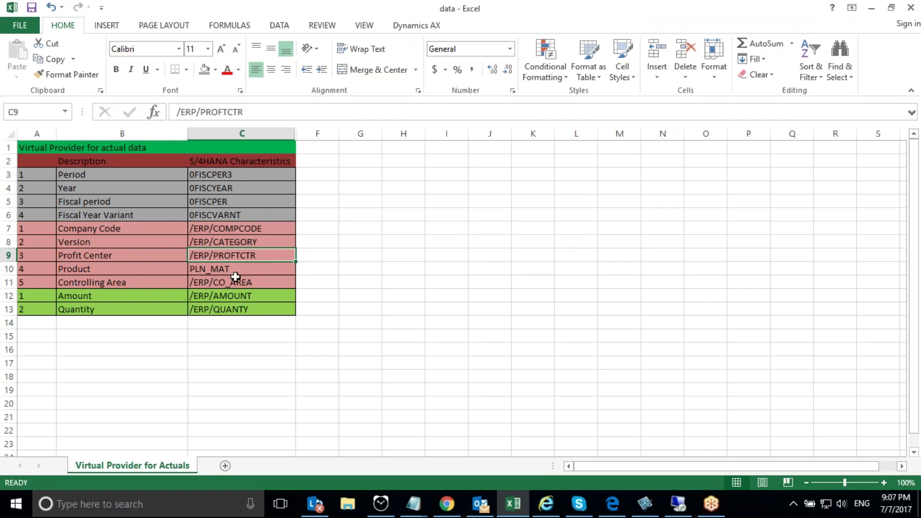
{"action": "left_click", "coordinate": [138, 269]}
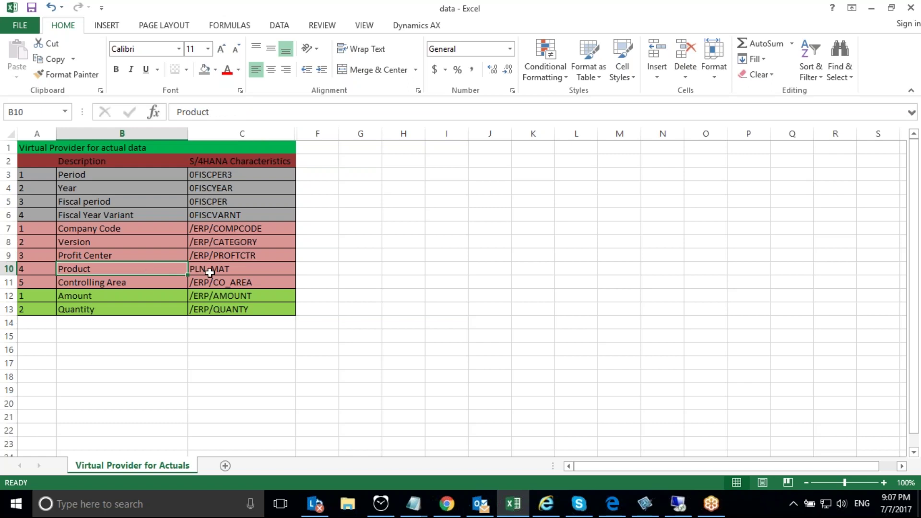
Review the Product row with its characteristic PLN_MAT and the Controlling Area row in the virtual provider table.
{"action": "left_click", "coordinate": [254, 269]}
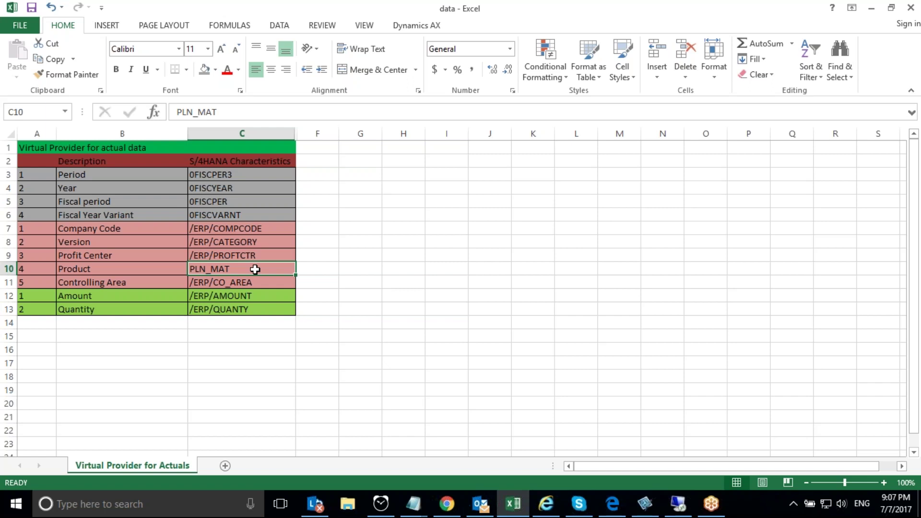
{"action": "left_click", "coordinate": [144, 284]}
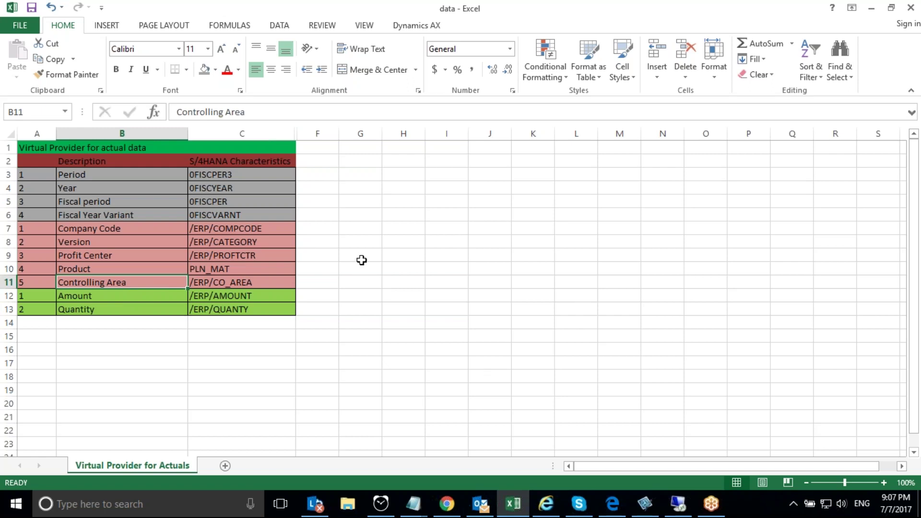
{"action": "left_click", "coordinate": [249, 267]}
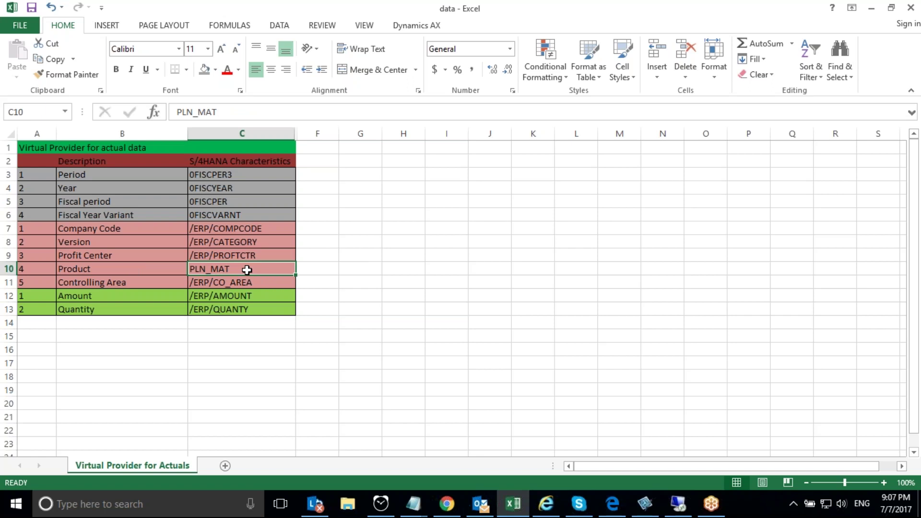
{"action": "left_click_drag", "start_coordinate": [162, 269], "coordinate": [239, 269]}
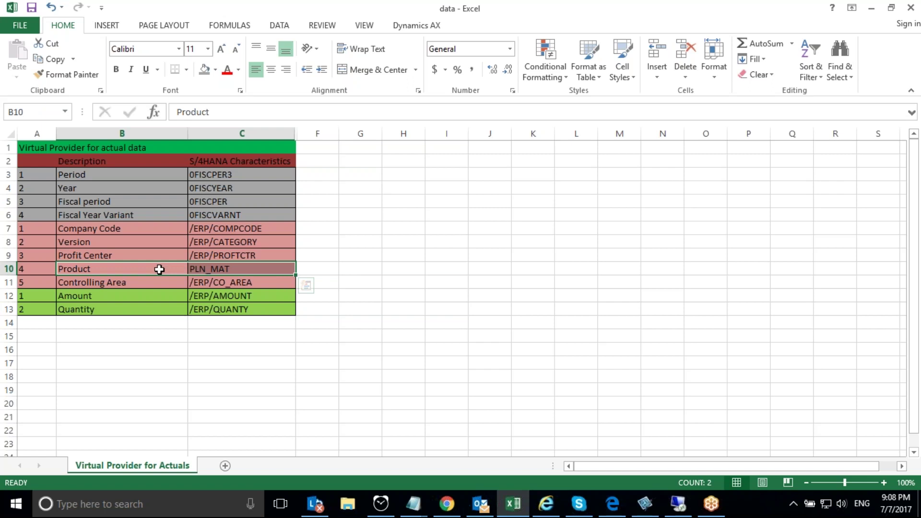
{"action": "left_click", "coordinate": [206, 269]}
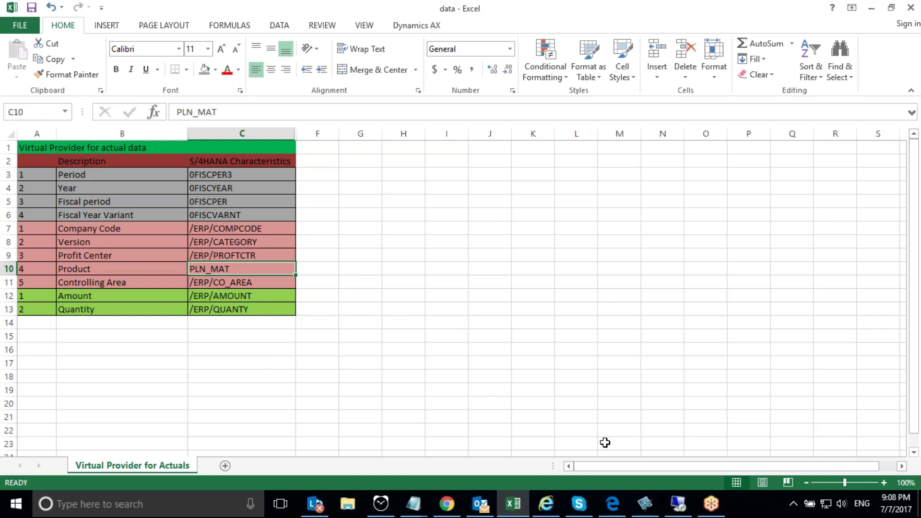
{"action": "left_click", "coordinate": [195, 339]}
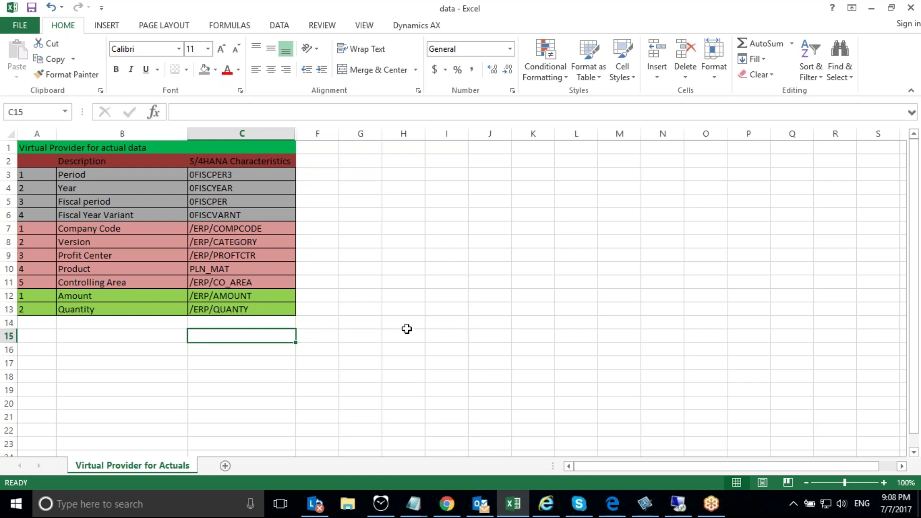
{"action": "left_click", "coordinate": [250, 269]}
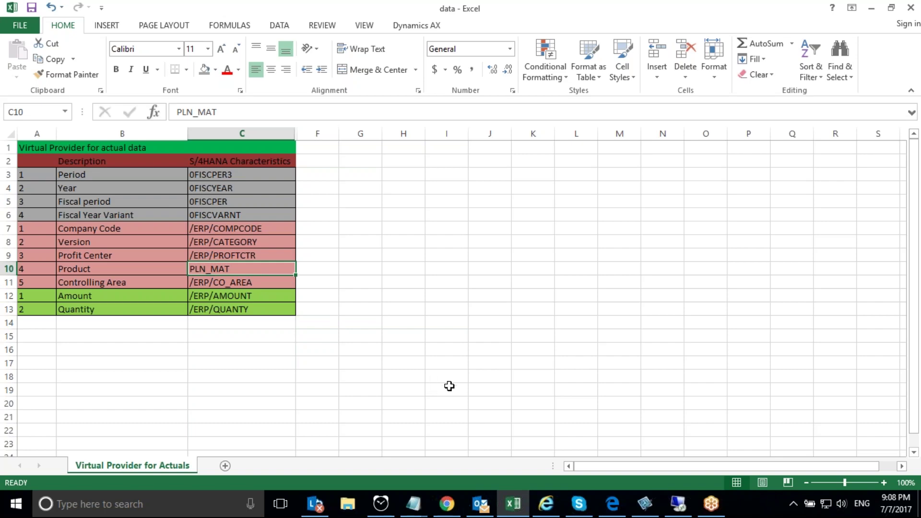
Switch to the SAP remote session, find the SAP BPC Embedded Training InfoArea in the InfoProvider tree and expand it and its Planned Material characteristic.
{"action": "left_click", "coordinate": [678, 503]}
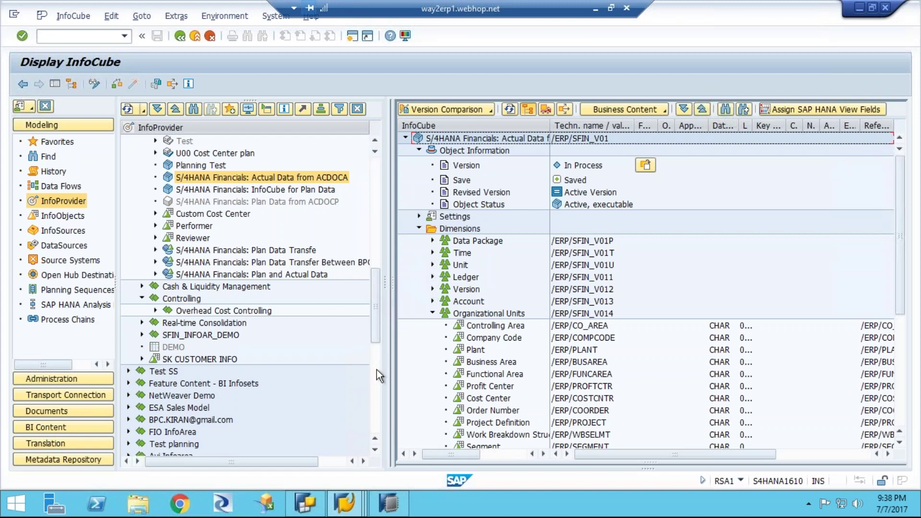
{"action": "scroll", "coordinate": [377, 401], "scroll_direction": "down", "scroll_amount": 8}
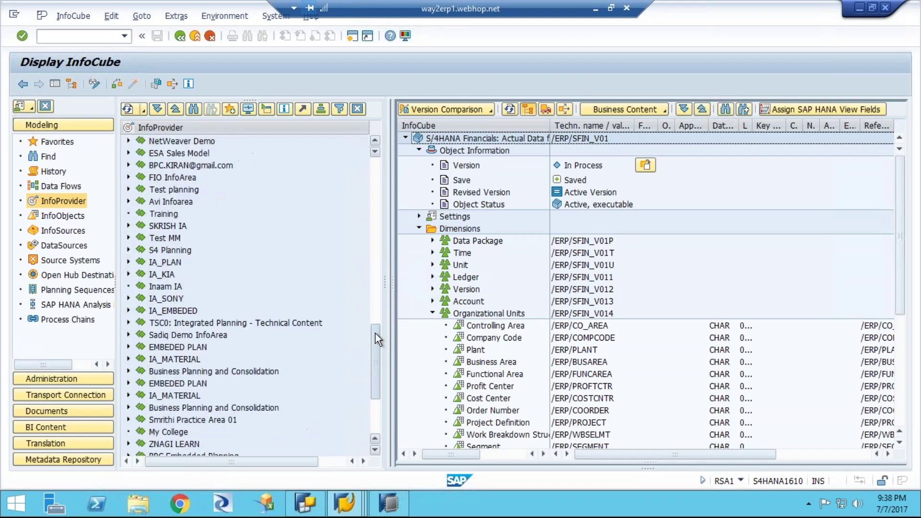
{"action": "scroll", "coordinate": [377, 369], "scroll_direction": "down", "scroll_amount": 1}
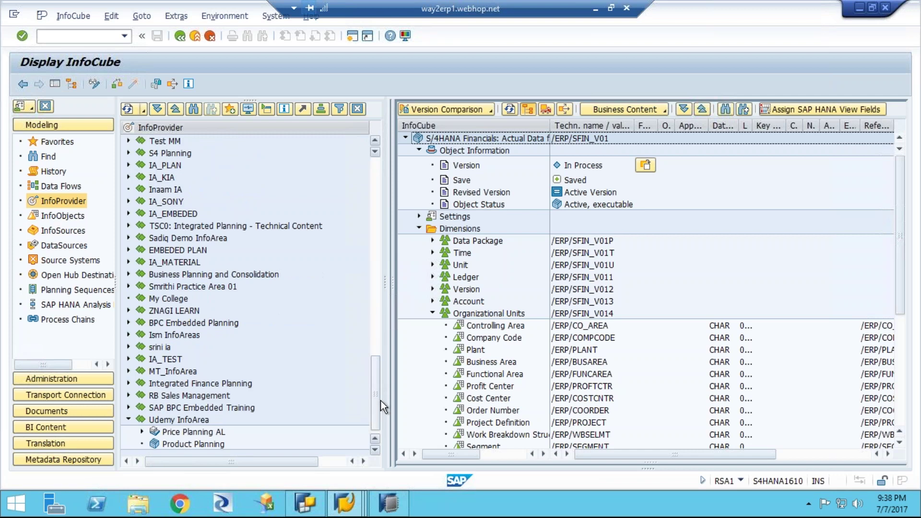
{"action": "scroll", "coordinate": [246, 411], "scroll_direction": "up", "scroll_amount": 8}
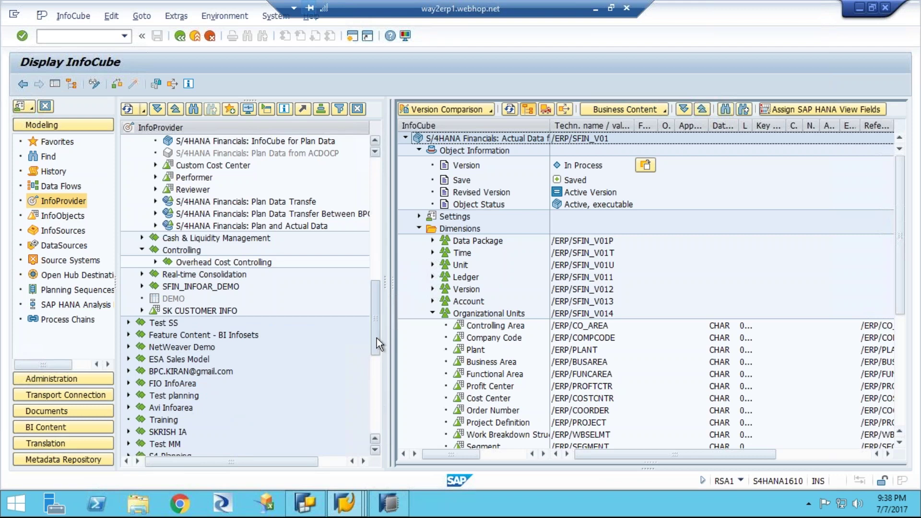
{"action": "scroll", "coordinate": [376, 337], "scroll_direction": "down", "scroll_amount": 1}
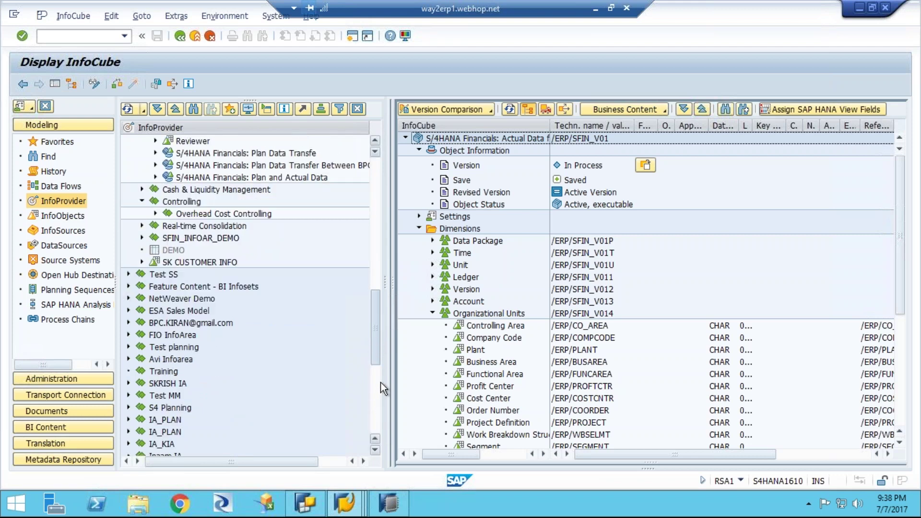
{"action": "scroll", "coordinate": [380, 382], "scroll_direction": "down", "scroll_amount": 5}
{"action": "scroll", "coordinate": [360, 363], "scroll_direction": "down", "scroll_amount": 1}
{"action": "scroll", "coordinate": [362, 372], "scroll_direction": "up", "scroll_amount": 7}
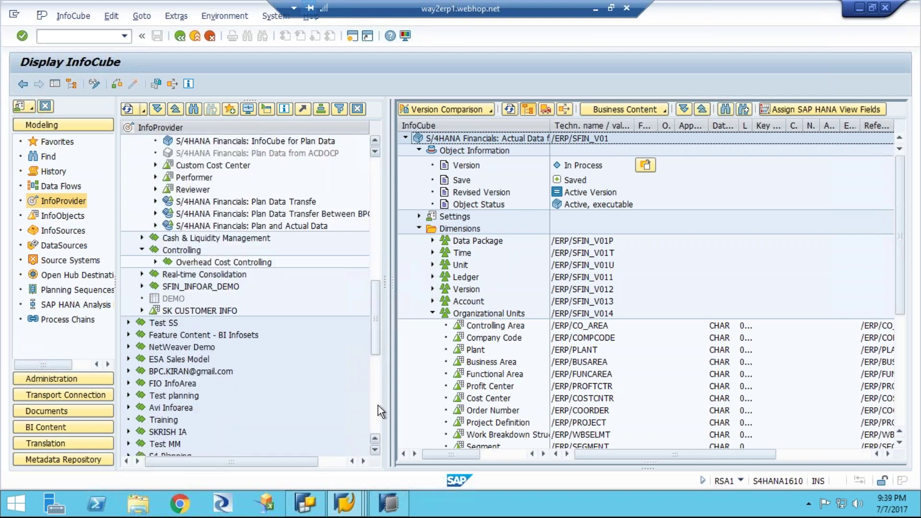
{"action": "scroll", "coordinate": [378, 412], "scroll_direction": "down", "scroll_amount": 4}
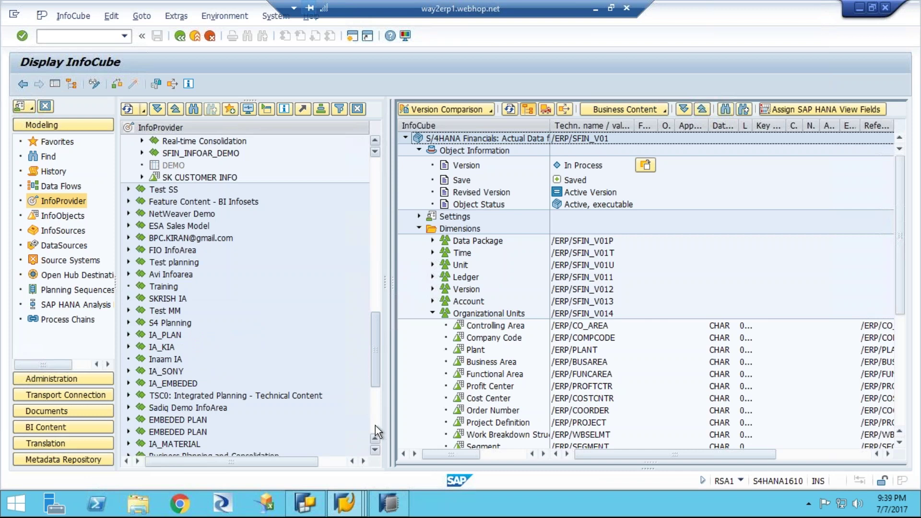
{"action": "scroll", "coordinate": [375, 425], "scroll_direction": "down", "scroll_amount": 5}
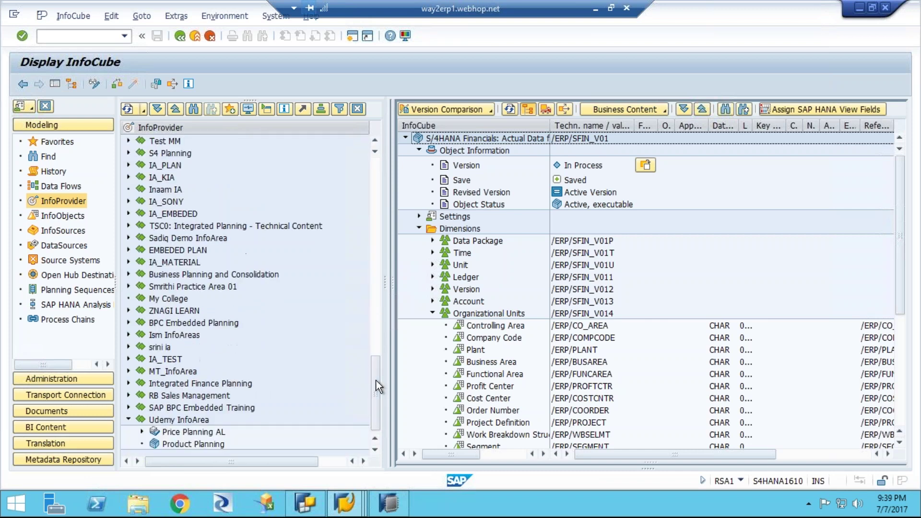
{"action": "left_click", "coordinate": [128, 407]}
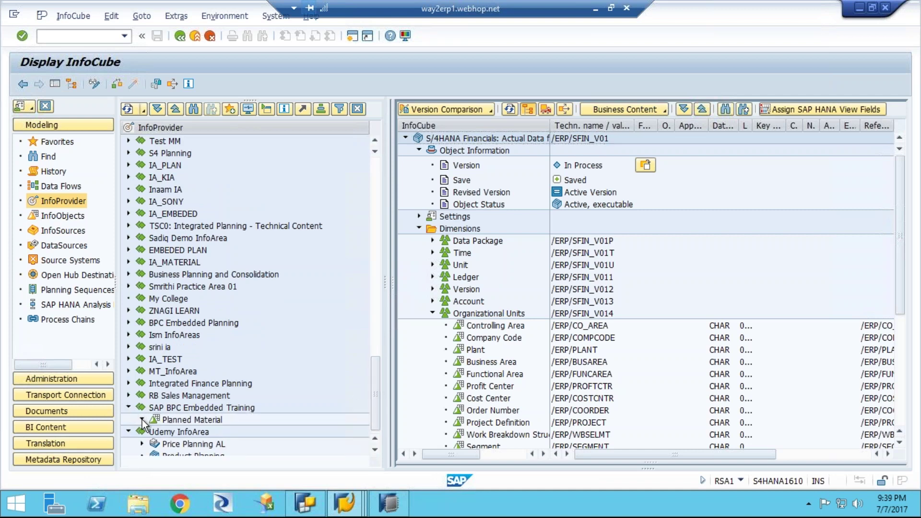
{"action": "left_click", "coordinate": [142, 419]}
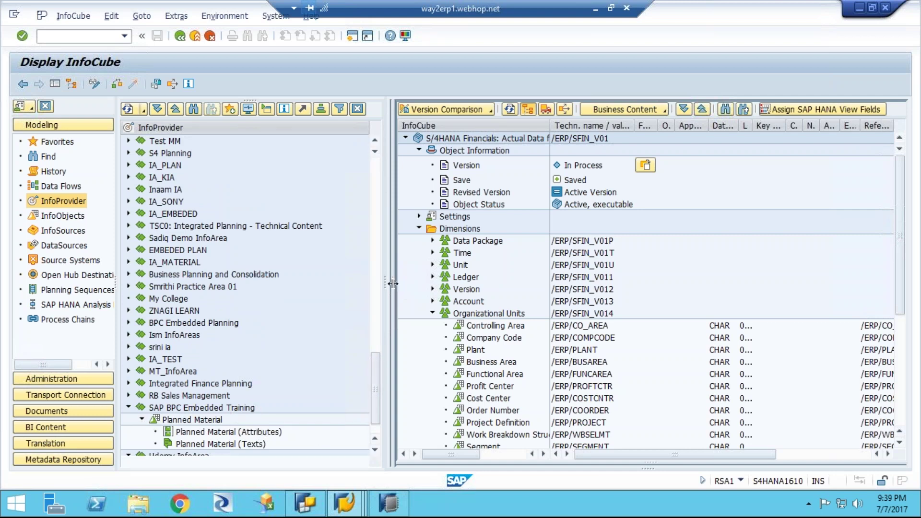
Display the details of the Planned Material characteristic PLN_MAT1 and check which functions are available for it.
{"action": "left_click_drag", "start_coordinate": [395, 275], "coordinate": [419, 377]}
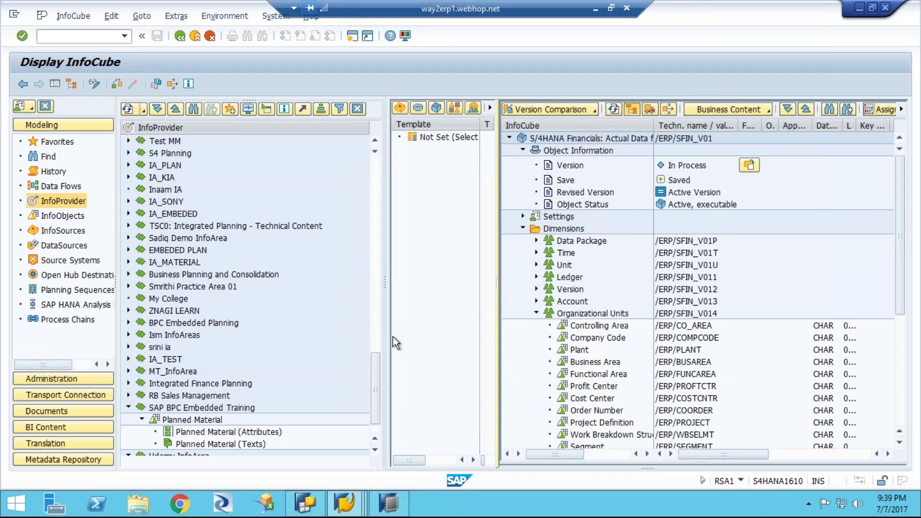
{"action": "double_click", "coordinate": [203, 419]}
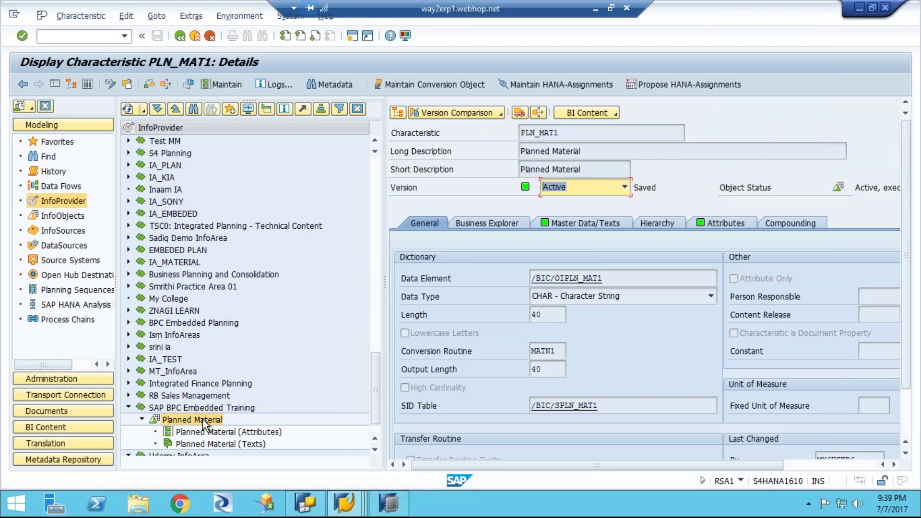
{"action": "right_click", "coordinate": [202, 419]}
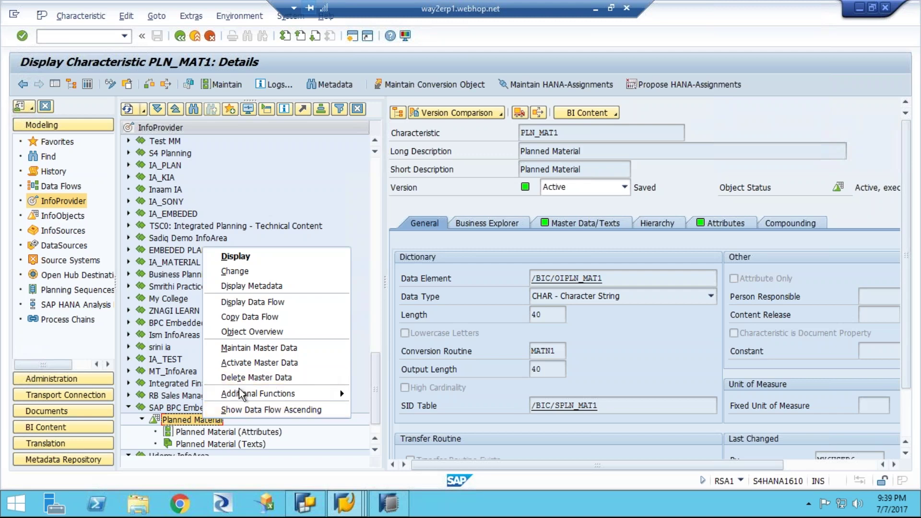
{"action": "left_click", "coordinate": [176, 420]}
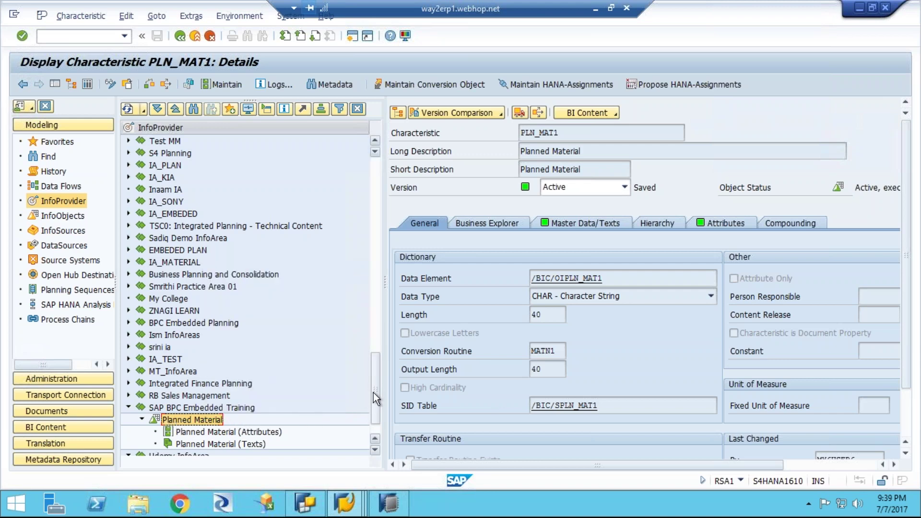
{"action": "scroll", "coordinate": [376, 418], "scroll_direction": "down", "scroll_amount": 1}
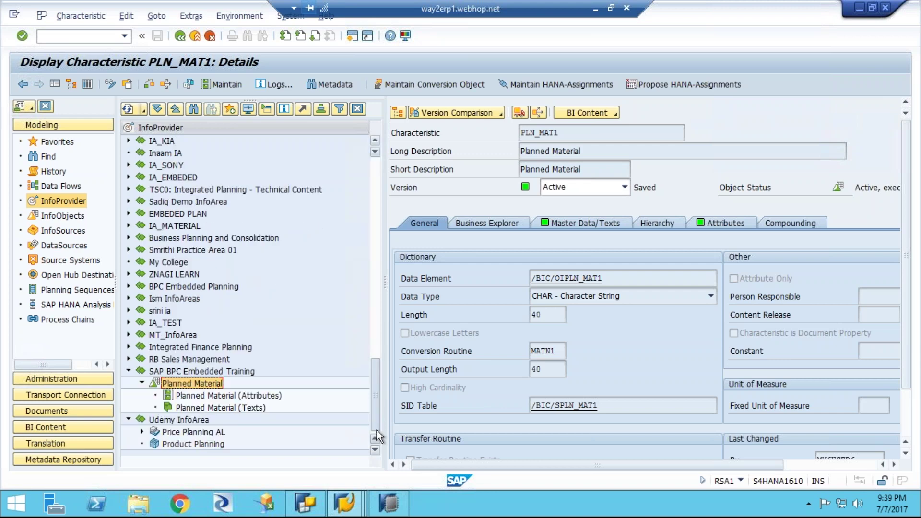
{"action": "right_click", "coordinate": [203, 385]}
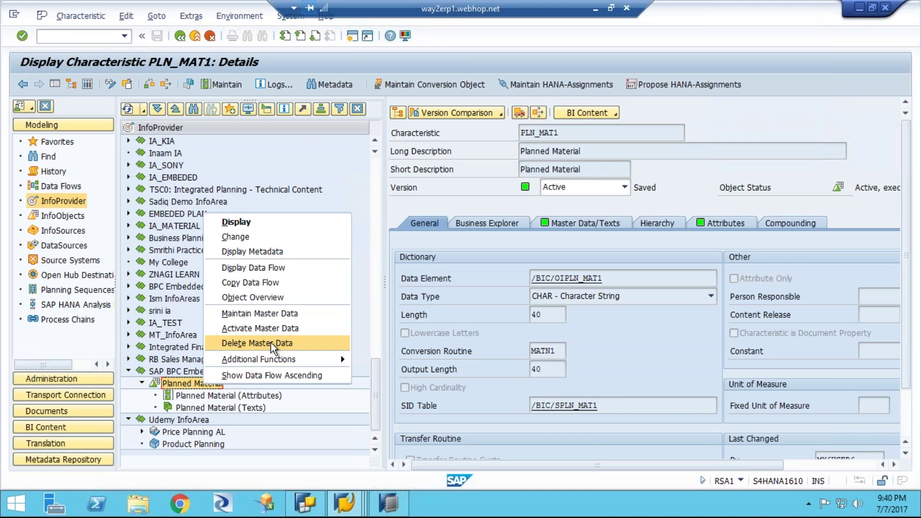
Switch to SAP HANA Studio, collapse Udemy InfoArea and expand SAP BPC Embedded Training down to the contents of its Characteristic folder.
{"action": "left_click", "coordinate": [387, 504]}
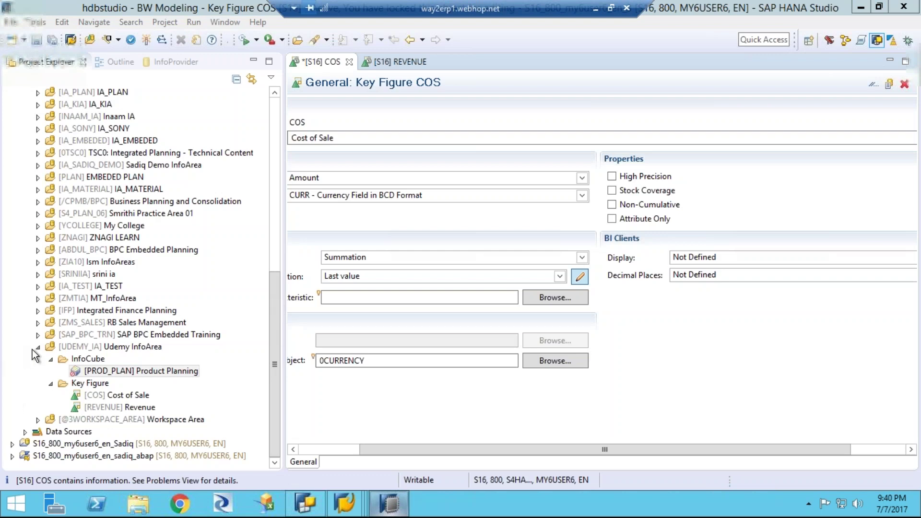
{"action": "key", "text": "alt+Tab"}
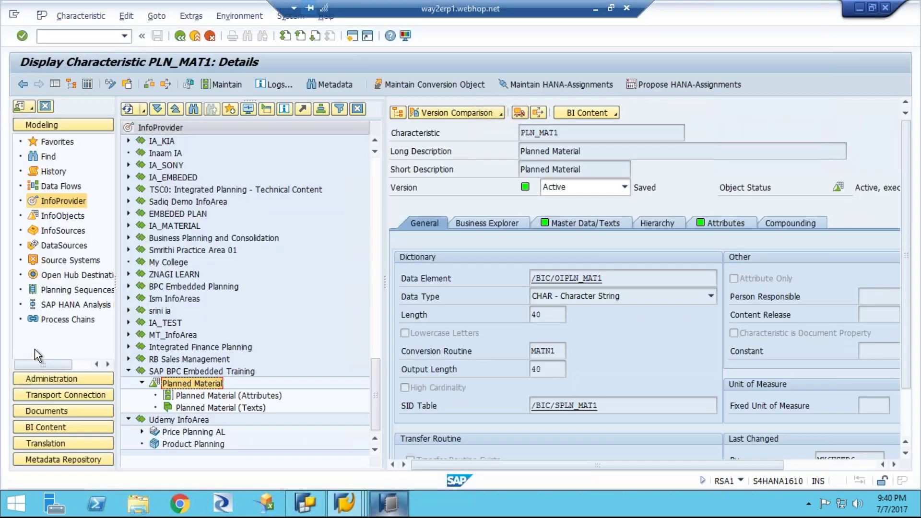
{"action": "left_click", "coordinate": [390, 505]}
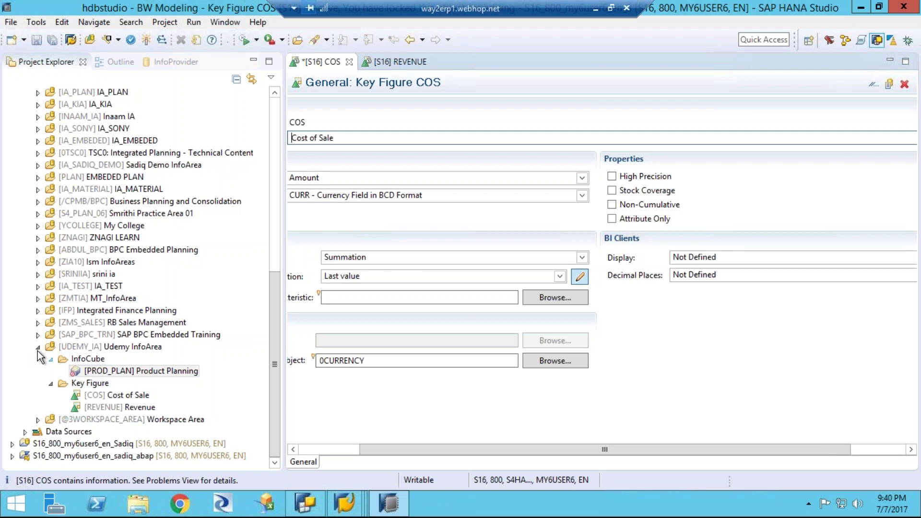
{"action": "left_click", "coordinate": [19, 357]}
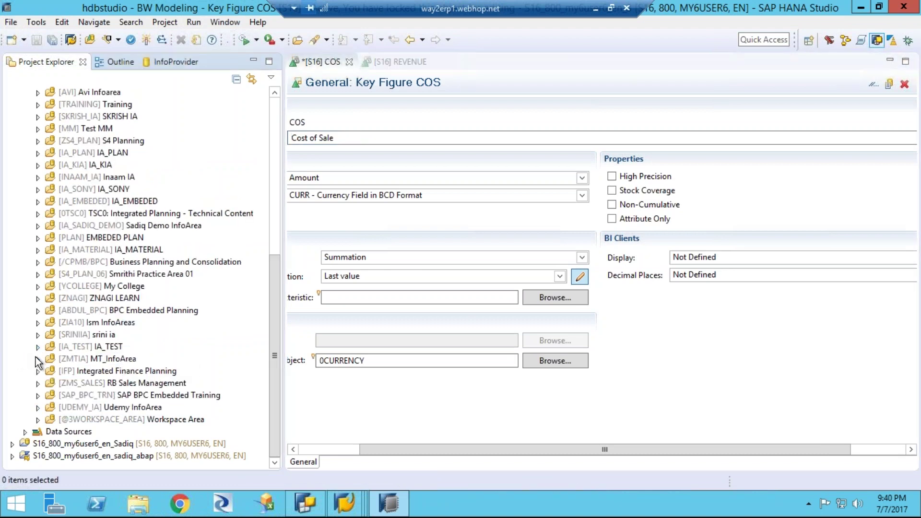
{"action": "left_click", "coordinate": [37, 396]}
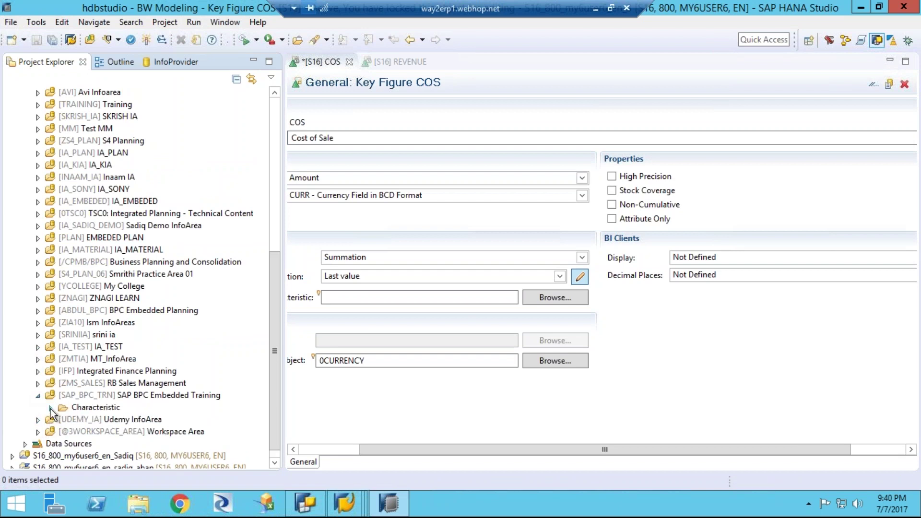
{"action": "left_click", "coordinate": [50, 408]}
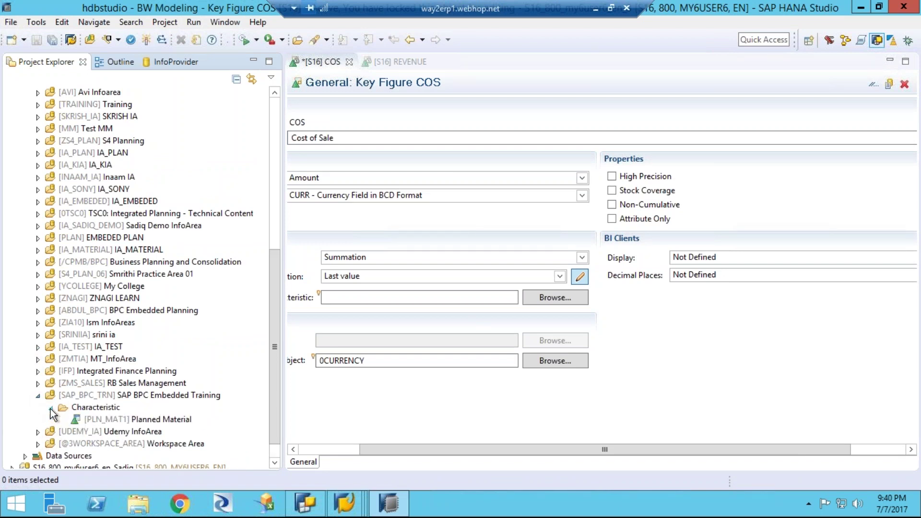
Delete the Planned Material characteristic PLN_MAT1 from the SAP BPC Embedded Training InfoArea and confirm the deletion.
{"action": "left_click", "coordinate": [141, 420]}
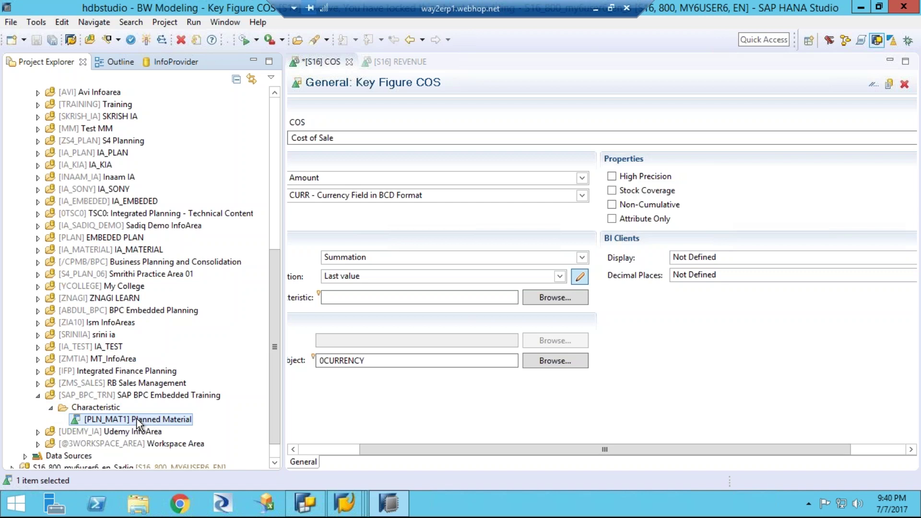
{"action": "right_click", "coordinate": [137, 419]}
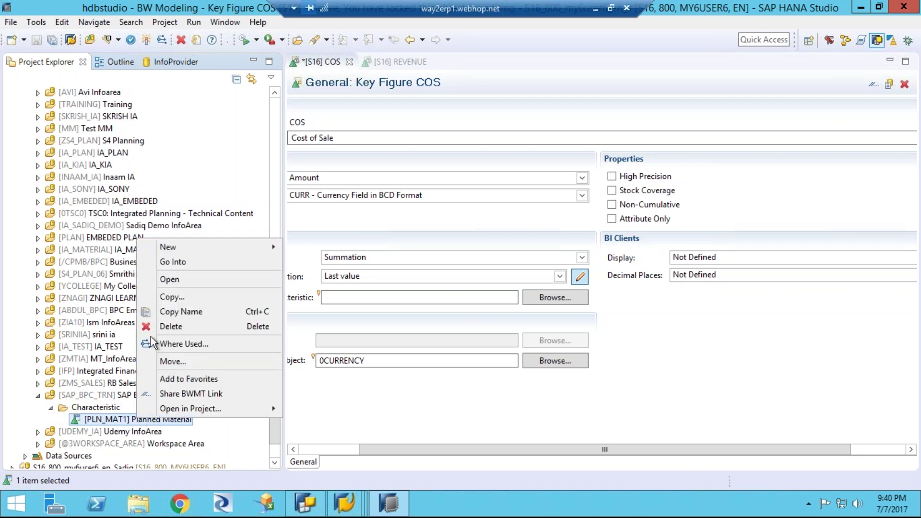
{"action": "left_click", "coordinate": [163, 328]}
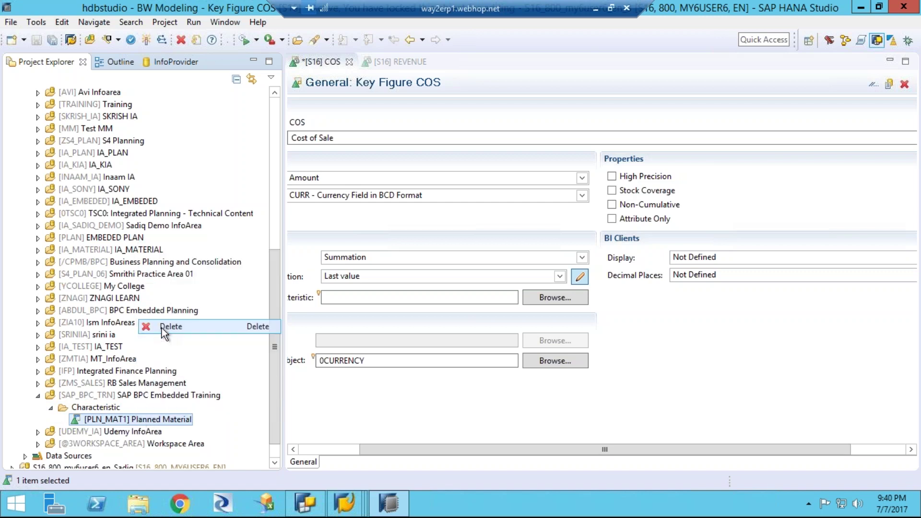
{"action": "left_click", "coordinate": [514, 260]}
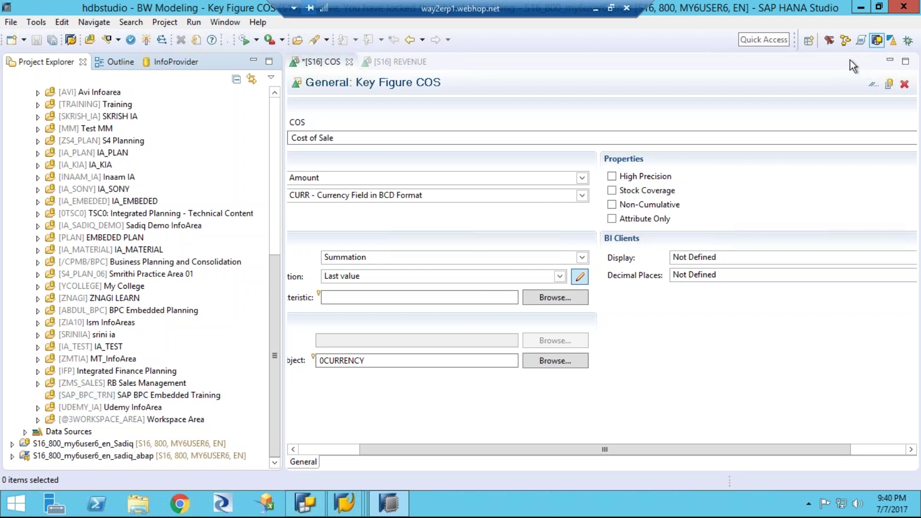
Switch to the Modeler perspective, collapse the sap package and open calculation view MAT_C from the SAP_BPC_TRN package.
{"action": "left_click", "coordinate": [845, 40]}
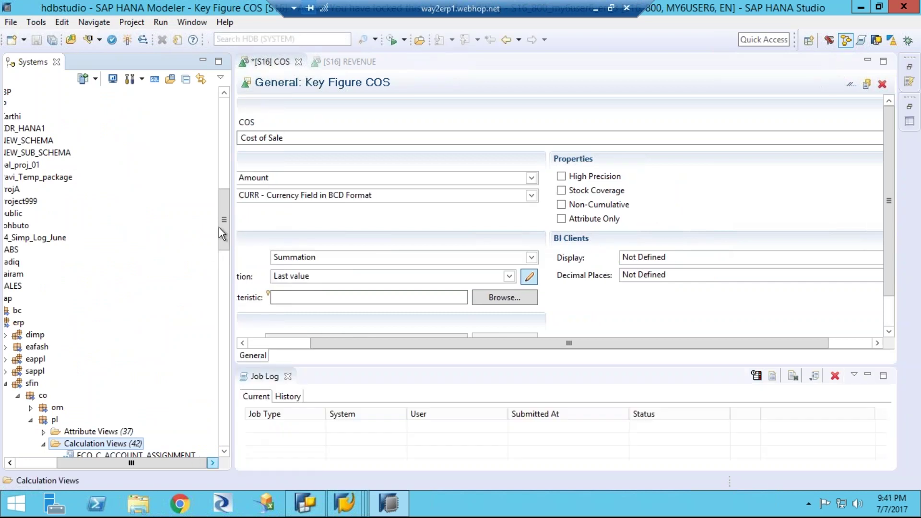
{"action": "left_click_drag", "start_coordinate": [131, 463], "coordinate": [35, 462]}
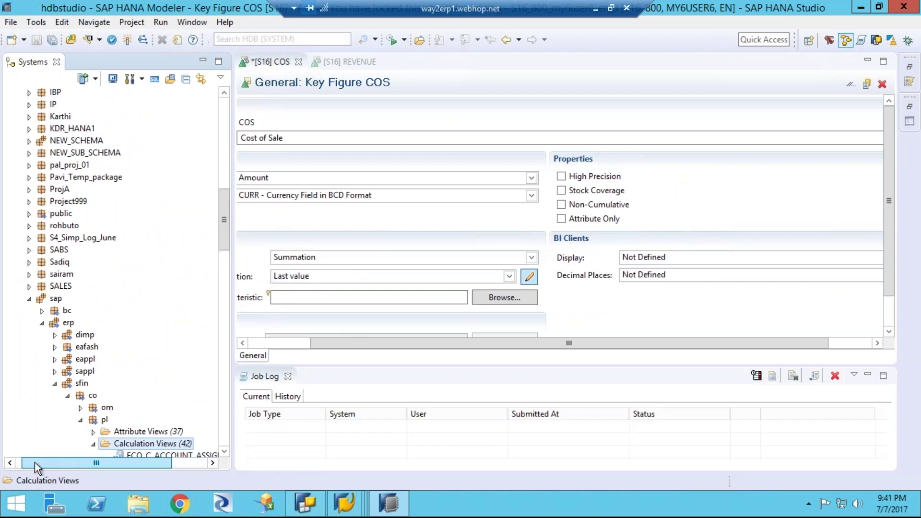
{"action": "left_click", "coordinate": [39, 301]}
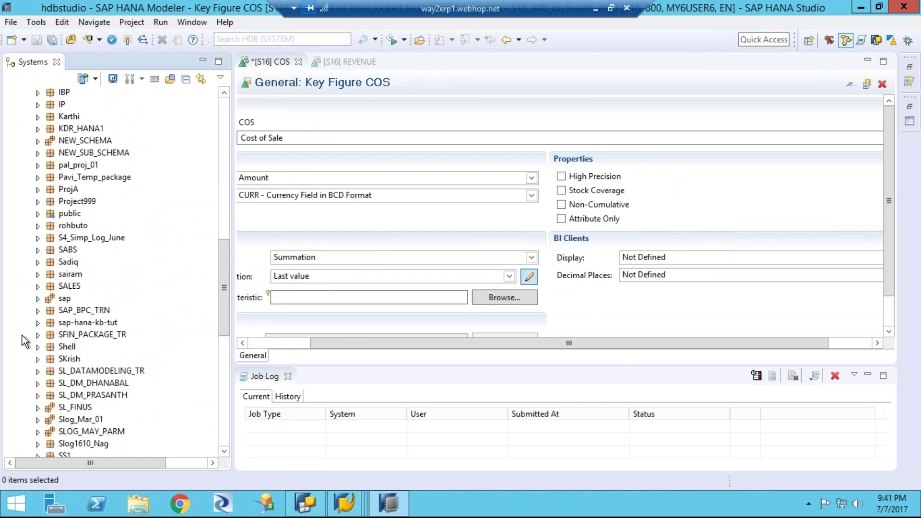
{"action": "left_click", "coordinate": [38, 310]}
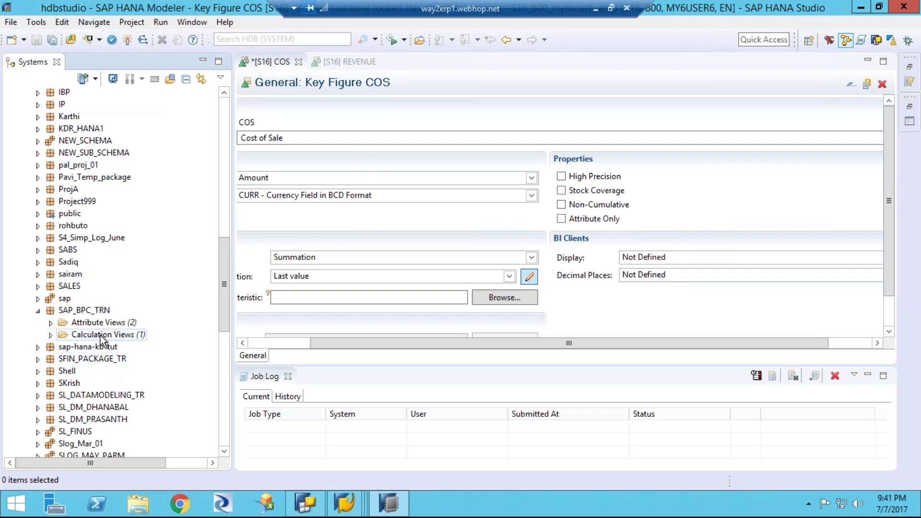
{"action": "left_click", "coordinate": [50, 335]}
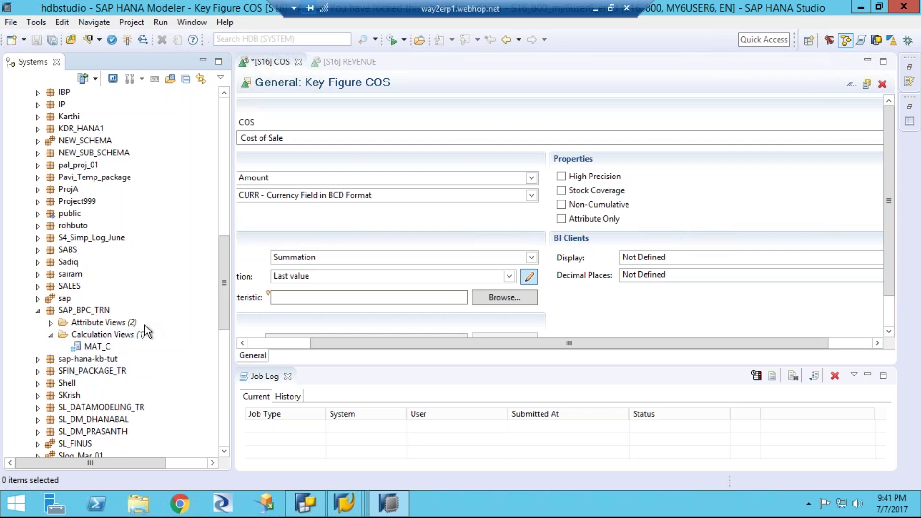
{"action": "double_click", "coordinate": [97, 345]}
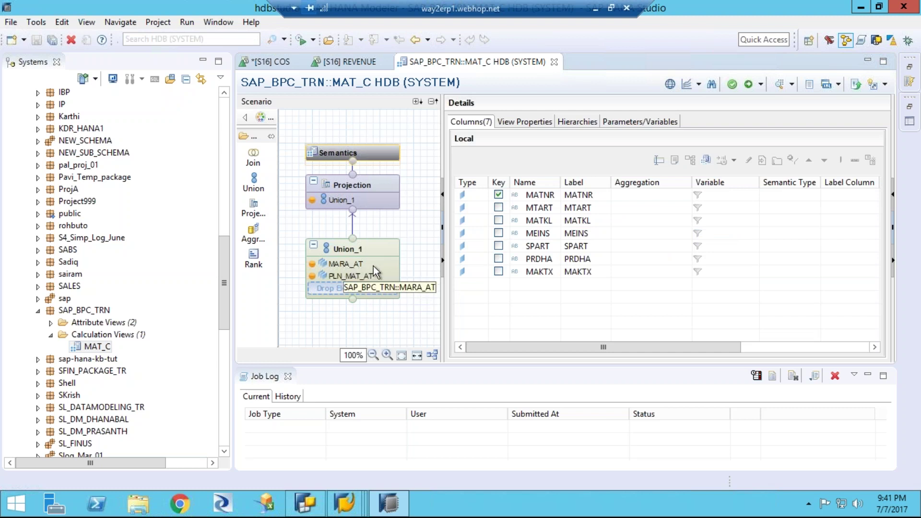
Preview the raw data of the MAT_C calculation view from its Semantics node, check the distinct values view, and close the preview.
{"action": "mouse_move", "coordinate": [339, 280]}
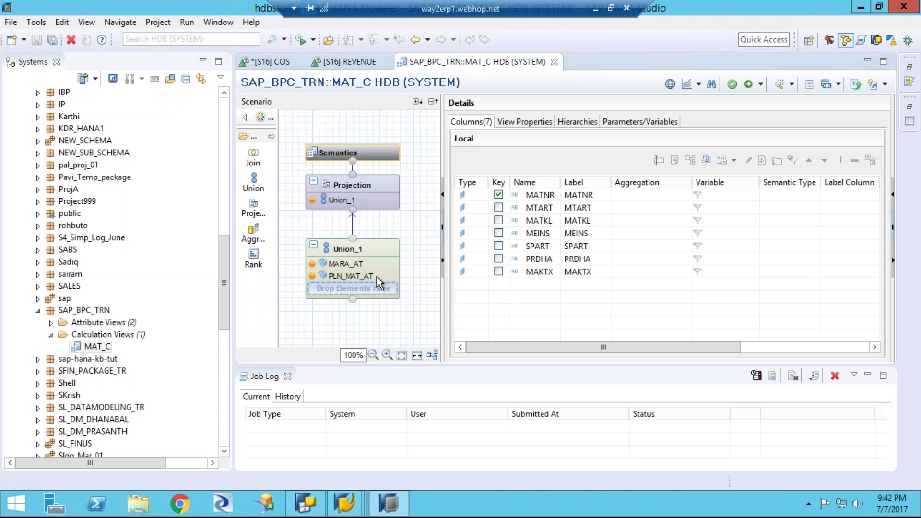
{"action": "mouse_move", "coordinate": [411, 274]}
{"action": "right_click", "coordinate": [364, 152]}
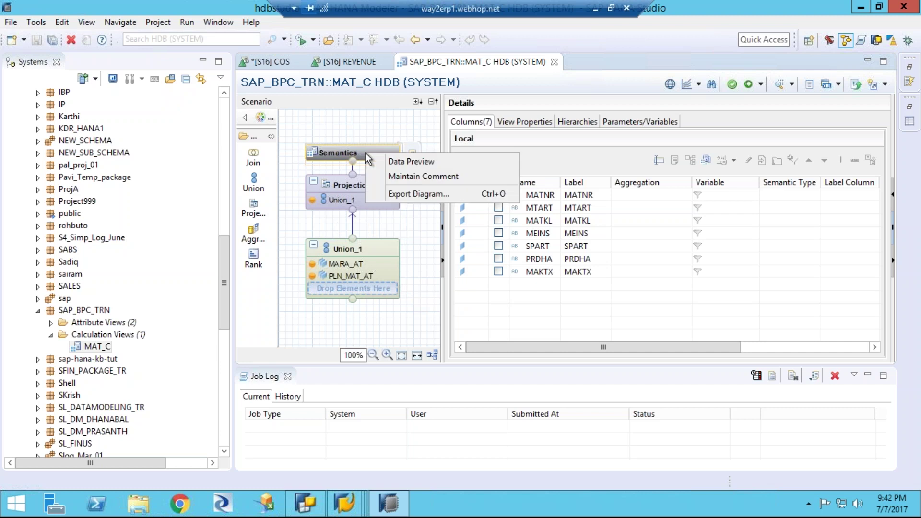
{"action": "left_click", "coordinate": [390, 161]}
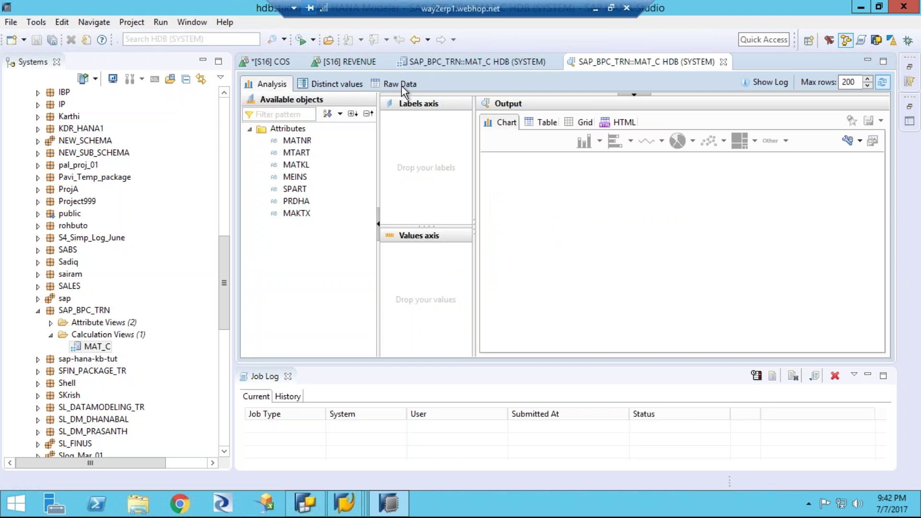
{"action": "left_click", "coordinate": [396, 84]}
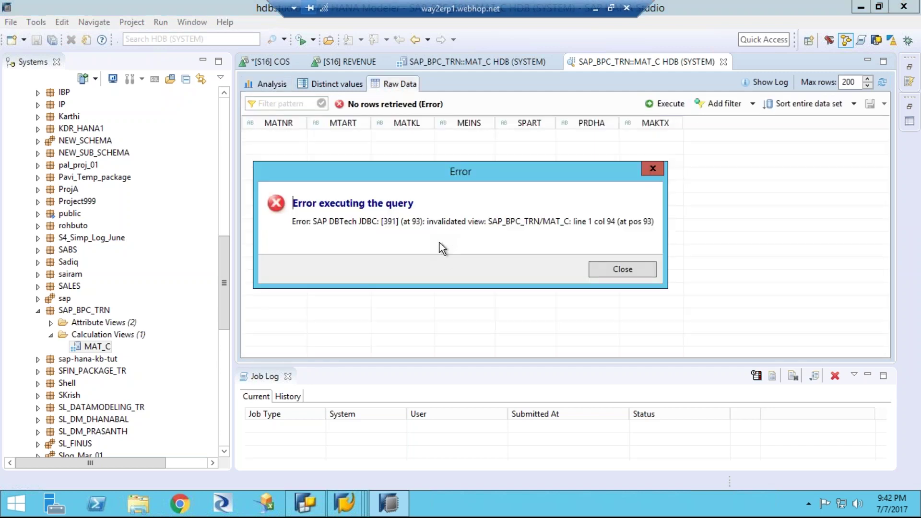
{"action": "left_click", "coordinate": [604, 271]}
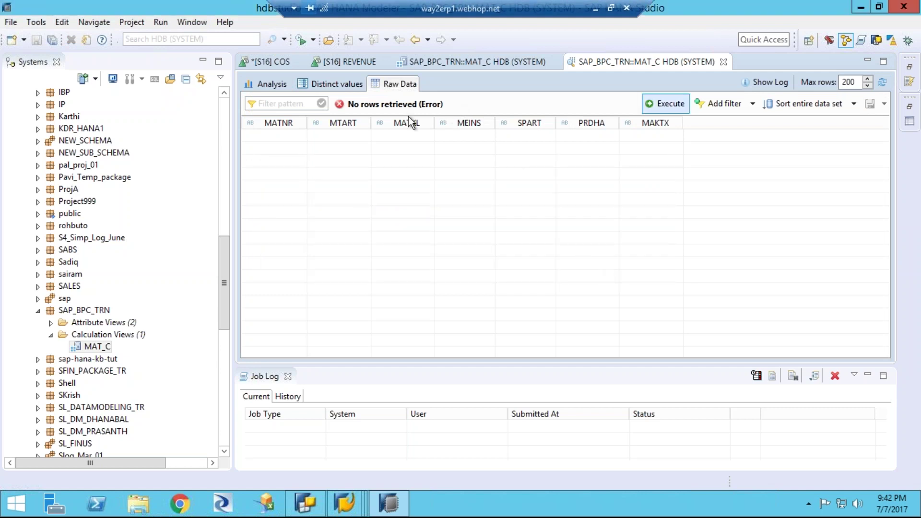
{"action": "left_click", "coordinate": [326, 86]}
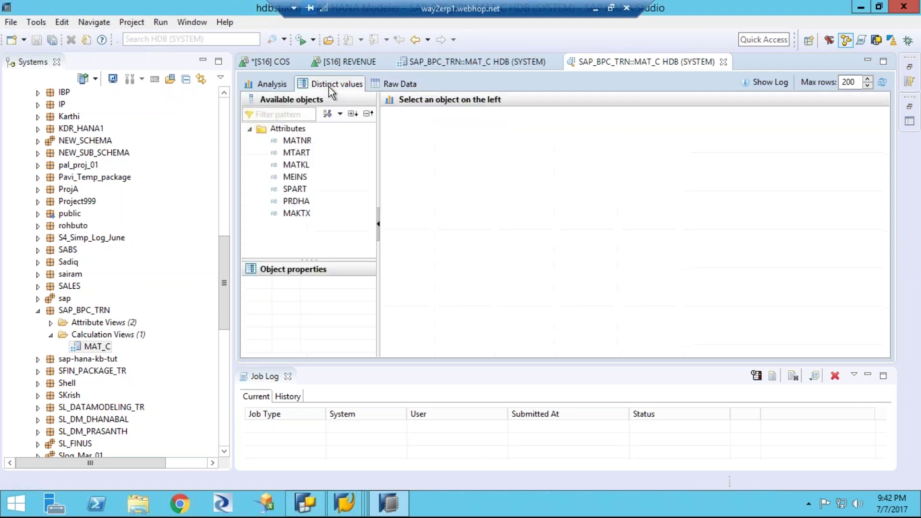
{"action": "left_click", "coordinate": [406, 84]}
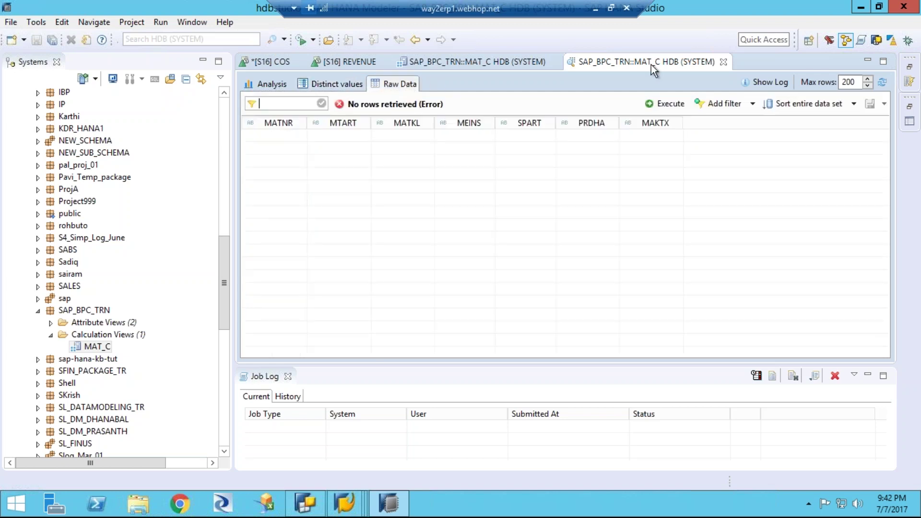
{"action": "left_click", "coordinate": [724, 62]}
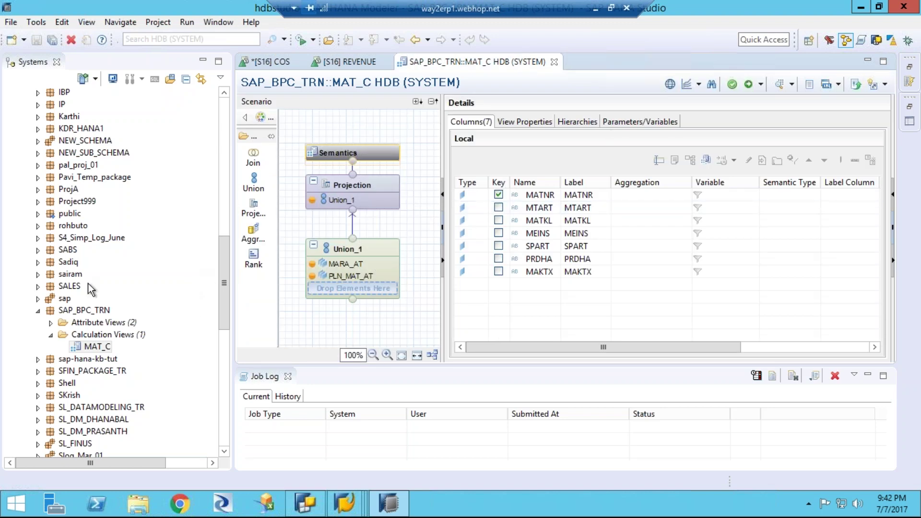
Collapse the SAP_BPC_TRN package and refresh the HDB (SYSTEM) connection.
{"action": "left_click", "coordinate": [38, 311]}
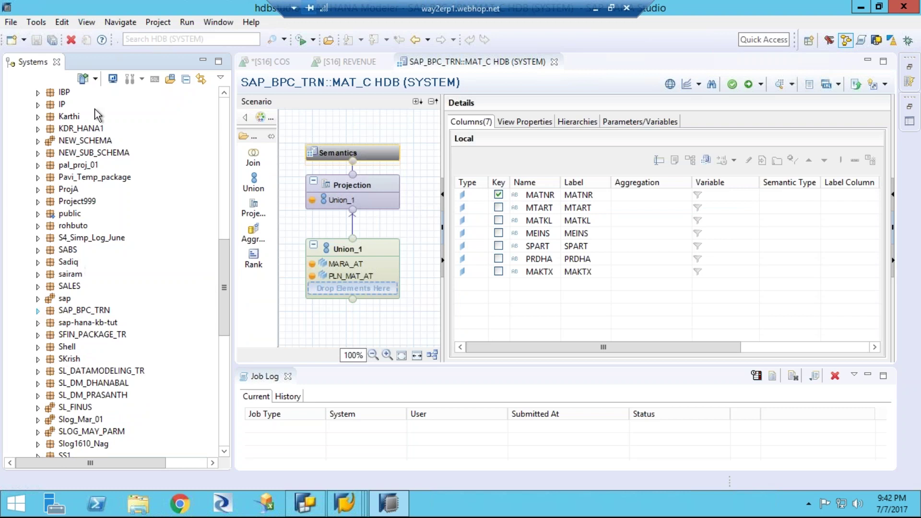
{"action": "left_click", "coordinate": [224, 97]}
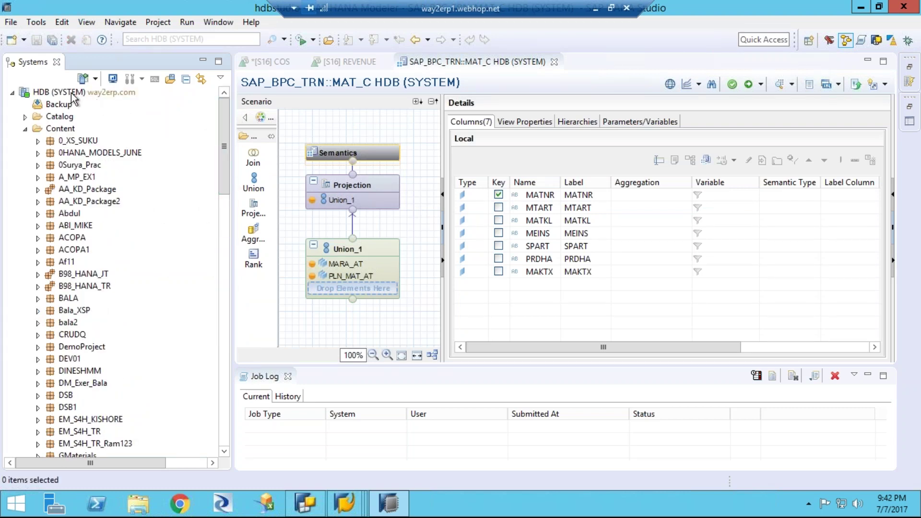
{"action": "left_click", "coordinate": [74, 98]}
{"action": "right_click", "coordinate": [76, 97]}
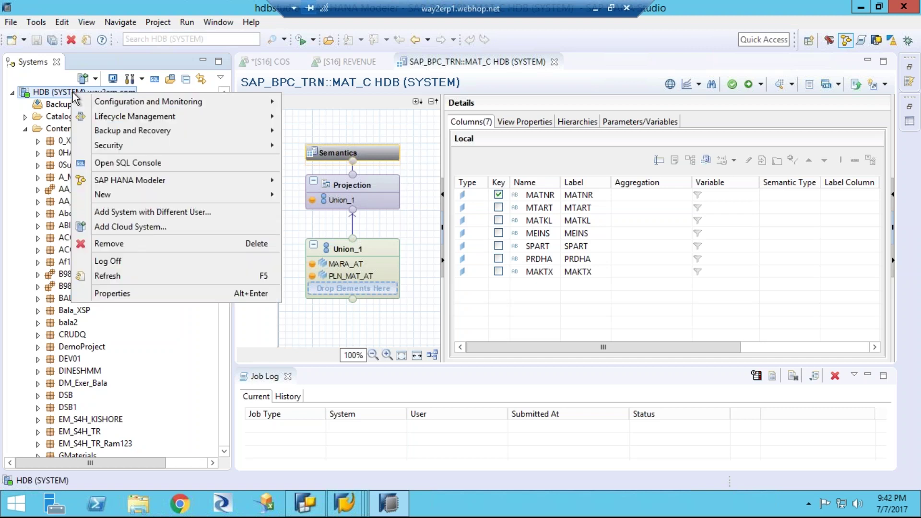
{"action": "left_click", "coordinate": [105, 276]}
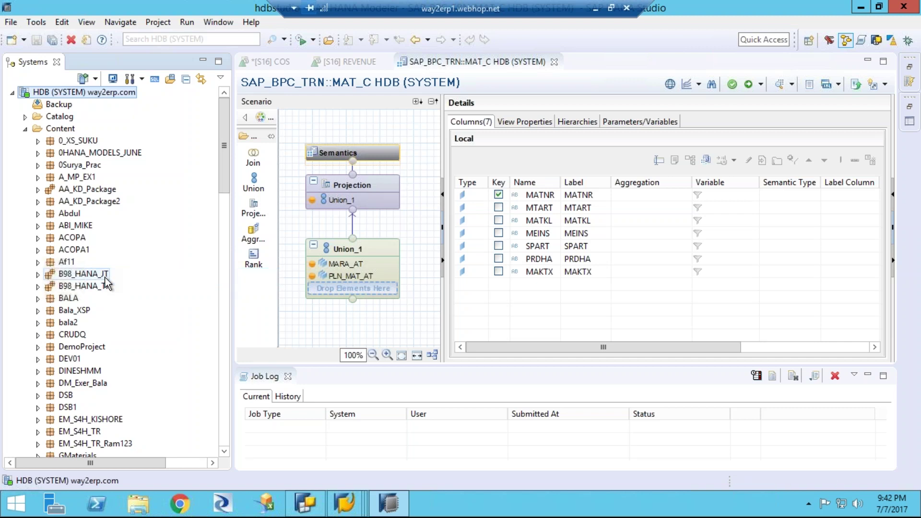
Return to the BW Modeling perspective and start a new InfoObject in SAP BPC Embedded Training named PLN_MAT with the description Planned Material.
{"action": "left_click", "coordinate": [876, 42]}
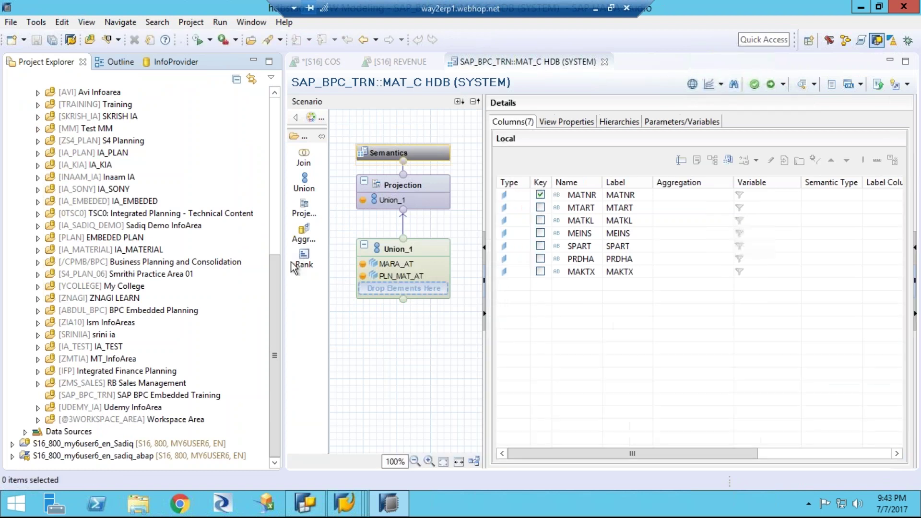
{"action": "left_click", "coordinate": [128, 396]}
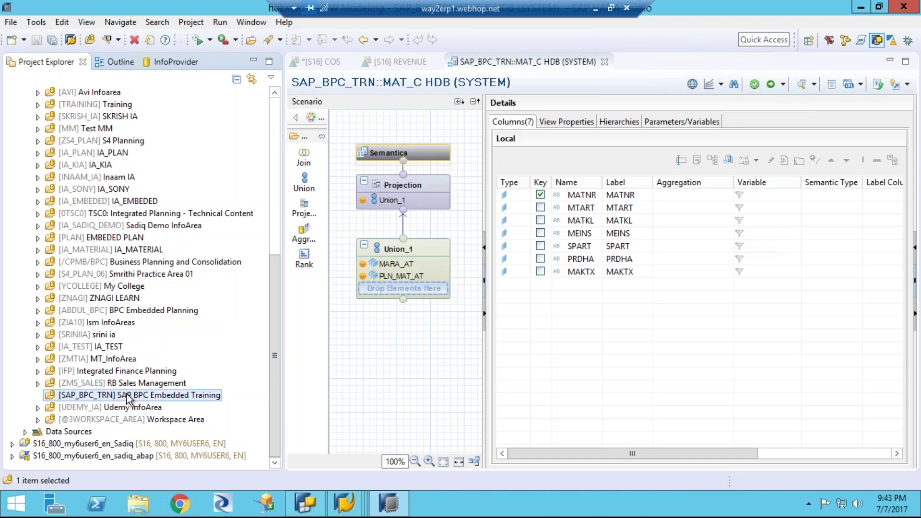
{"action": "right_click", "coordinate": [127, 395]}
{"action": "mouse_move", "coordinate": [190, 226]}
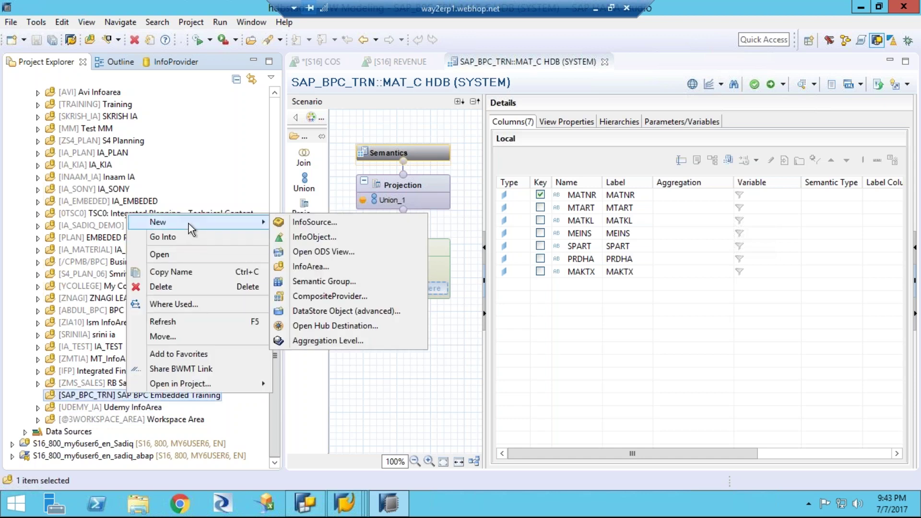
{"action": "left_click", "coordinate": [328, 237]}
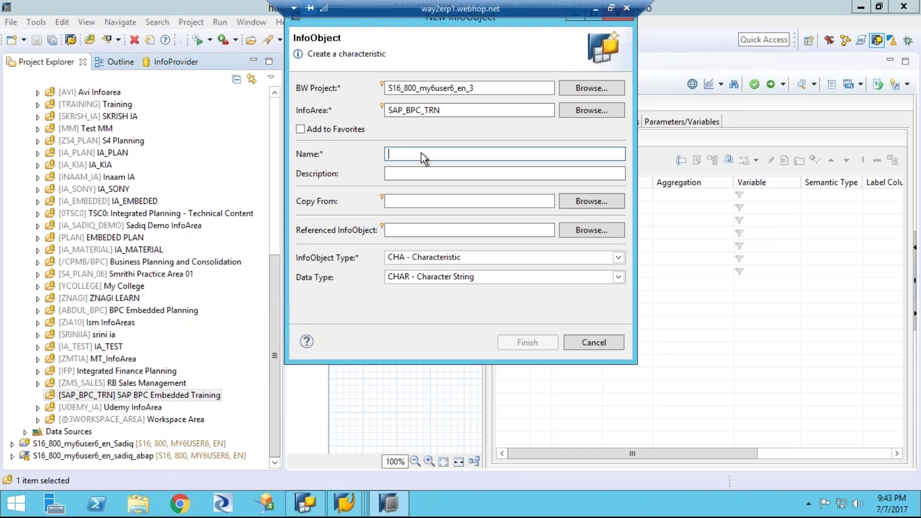
{"action": "type", "text": "PLN"}
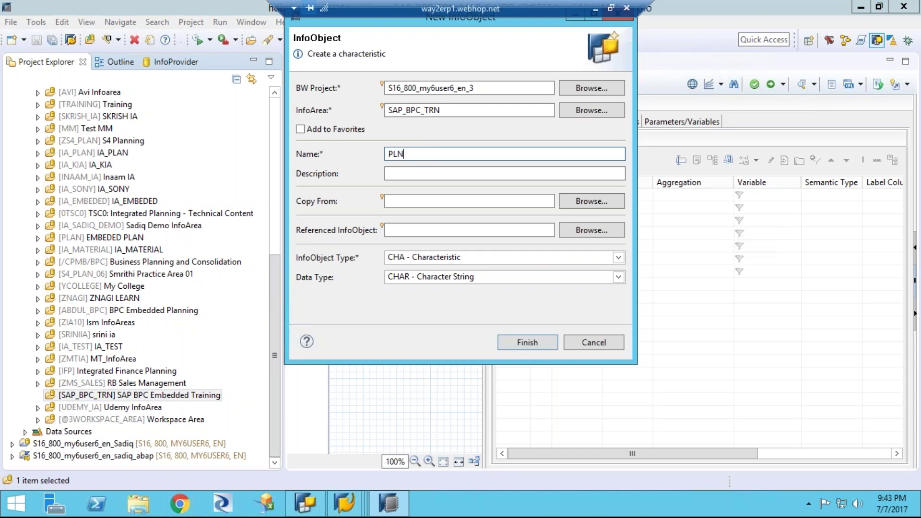
{"action": "type", "text": "_MAT"}
{"action": "left_click", "coordinate": [403, 174]}
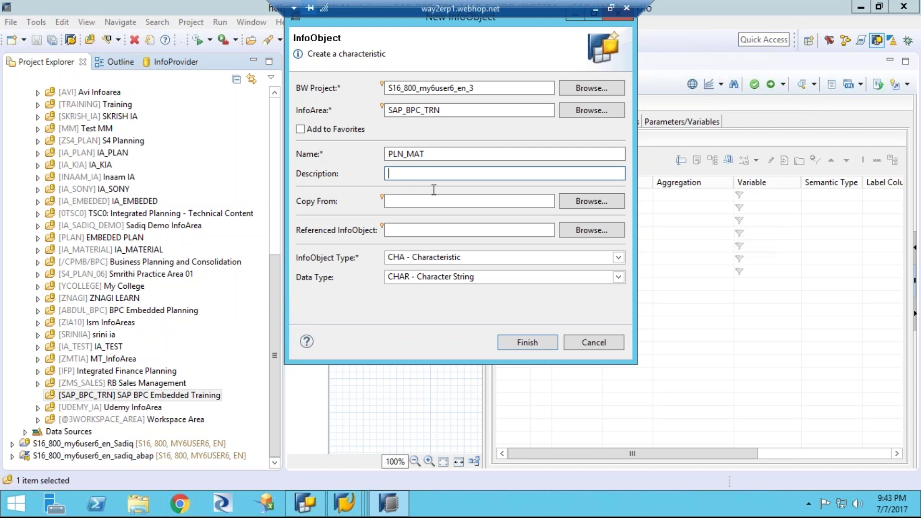
{"action": "type", "text": "Planned"}
{"action": "type", "text": "Material"}
Try to create the characteristic as a copy of InfoObject /EPR/MATERIAL.
{"action": "left_click", "coordinate": [469, 200]}
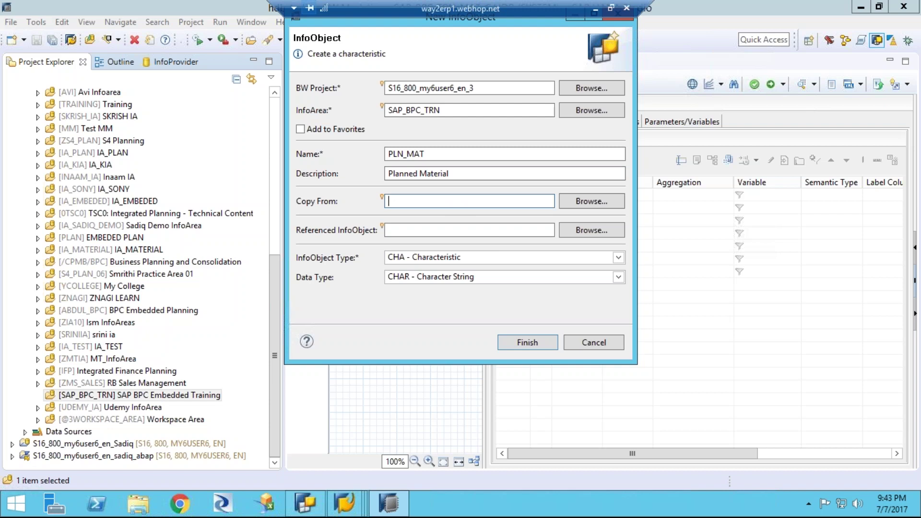
{"action": "type", "text": "/"}
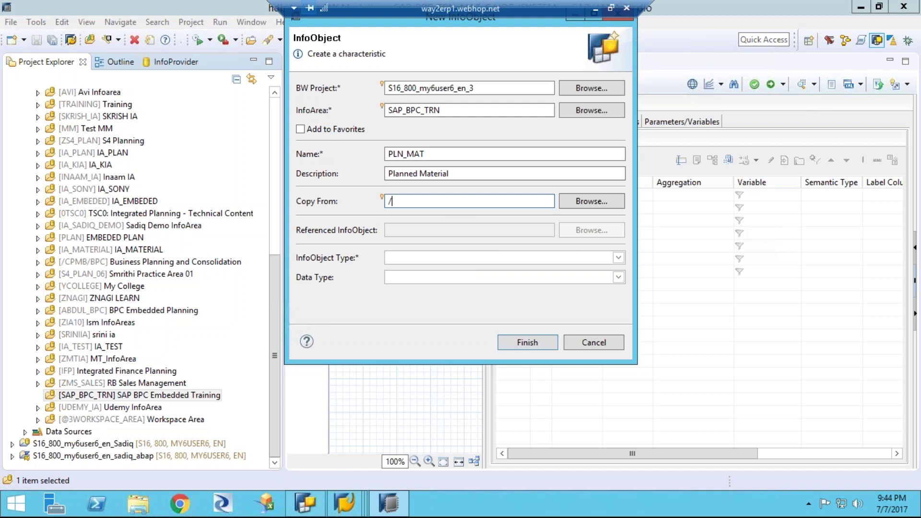
{"action": "type", "text": "EPR/MATERIAL"}
{"action": "left_click", "coordinate": [517, 342]}
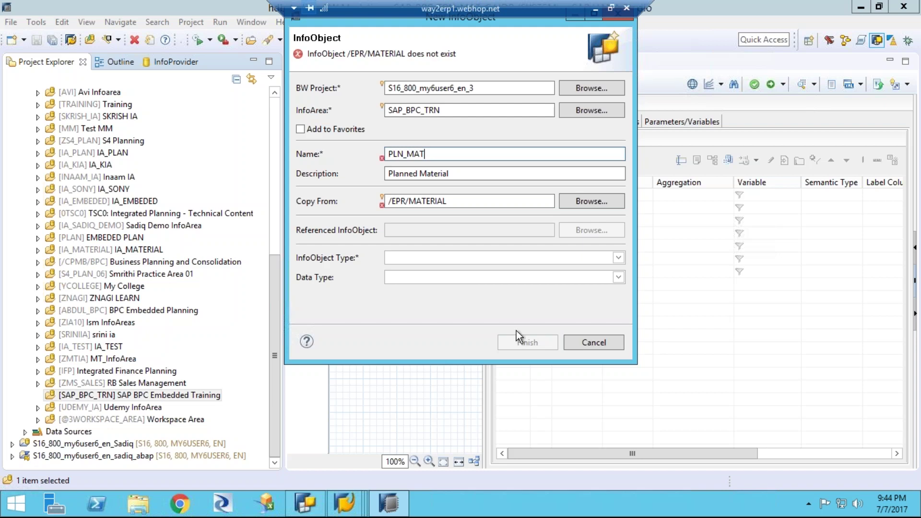
{"action": "left_click", "coordinate": [458, 201]}
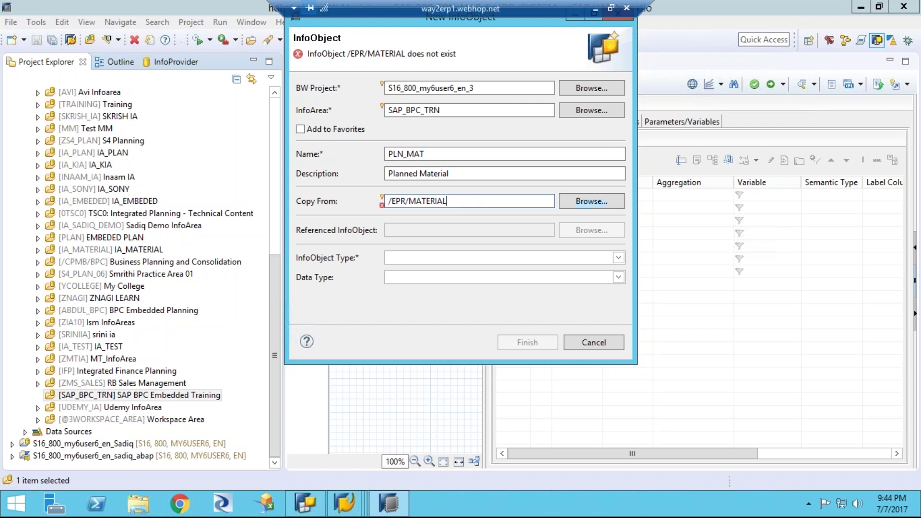
Search the copy sources for /erp/mate, select the characteristic /ERP/MATERIAL and try to finish creating PLN_MAT.
{"action": "left_click", "coordinate": [583, 204]}
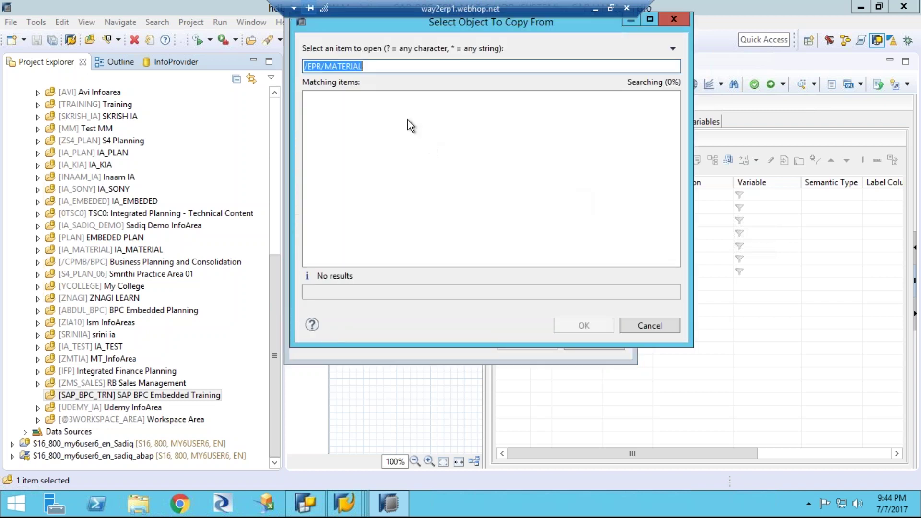
{"action": "left_click", "coordinate": [377, 67]}
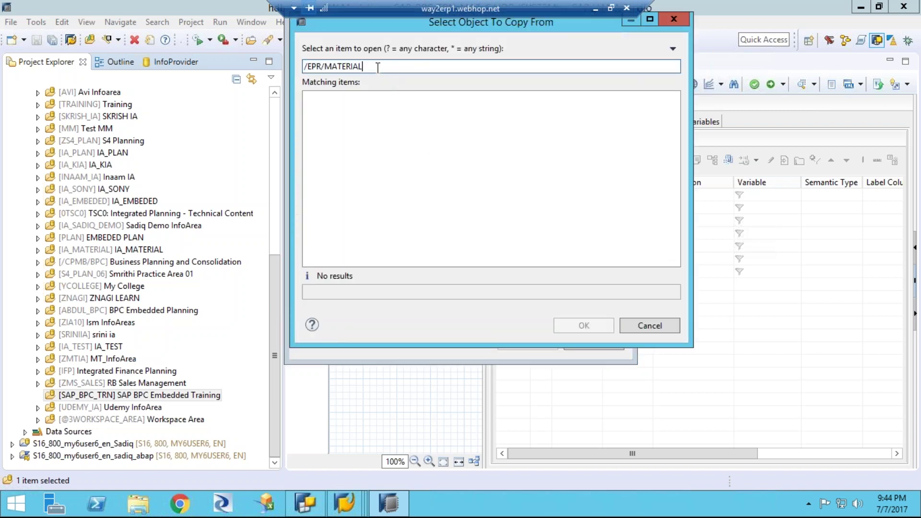
{"action": "key", "text": "BackSpace"}
{"action": "key", "text": "BackSpace"}
{"action": "key", "text": "BackSpace"}
{"action": "key", "text": "BackSpace"}
{"action": "key", "text": "BackSpace"}
{"action": "key", "text": "BackSpace"}
{"action": "key", "text": "BackSpace"}
{"action": "key", "text": "BackSpace"}
{"action": "key", "text": "BackSpace"}
{"action": "key", "text": "BackSpace"}
{"action": "key", "text": "BackSpace"}
{"action": "key", "text": "BackSpace"}
{"action": "key", "text": "BackSpace"}
{"action": "type", "text": "/erp"}
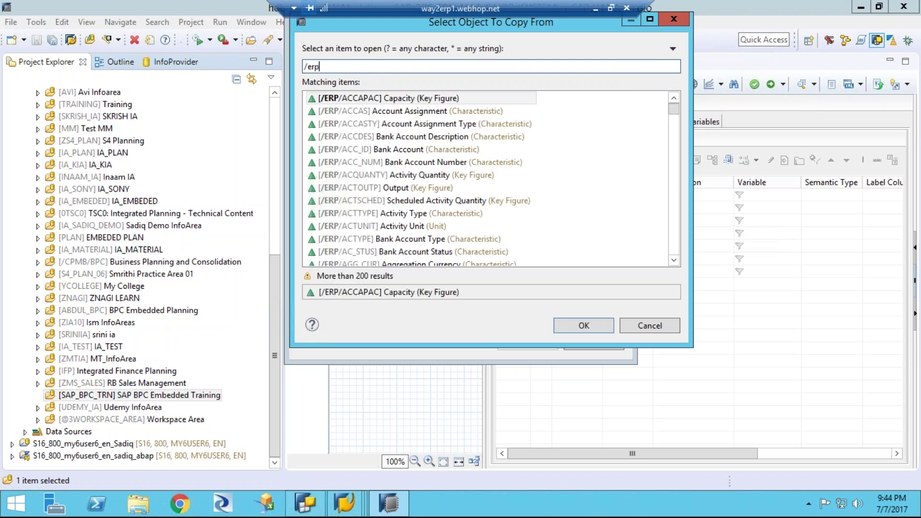
{"action": "type", "text": "/ma"}
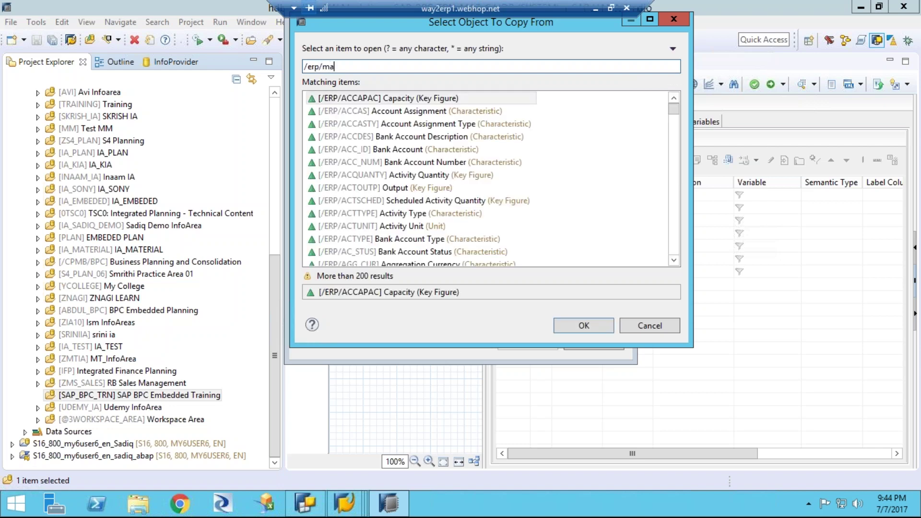
{"action": "type", "text": "te"}
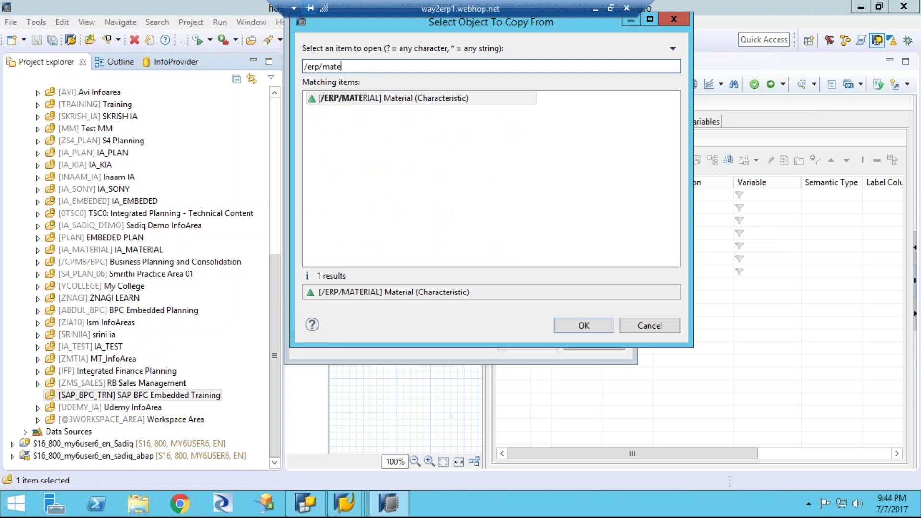
{"action": "double_click", "coordinate": [378, 99]}
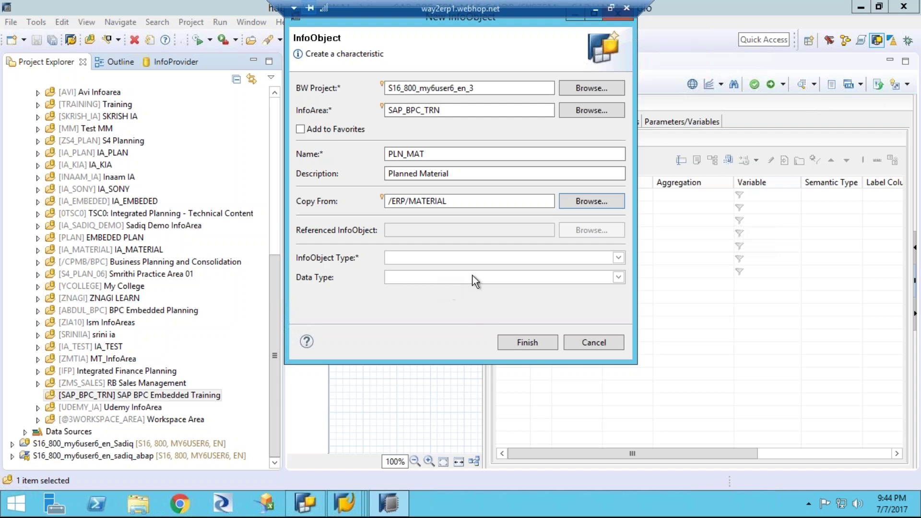
{"action": "left_click", "coordinate": [507, 341]}
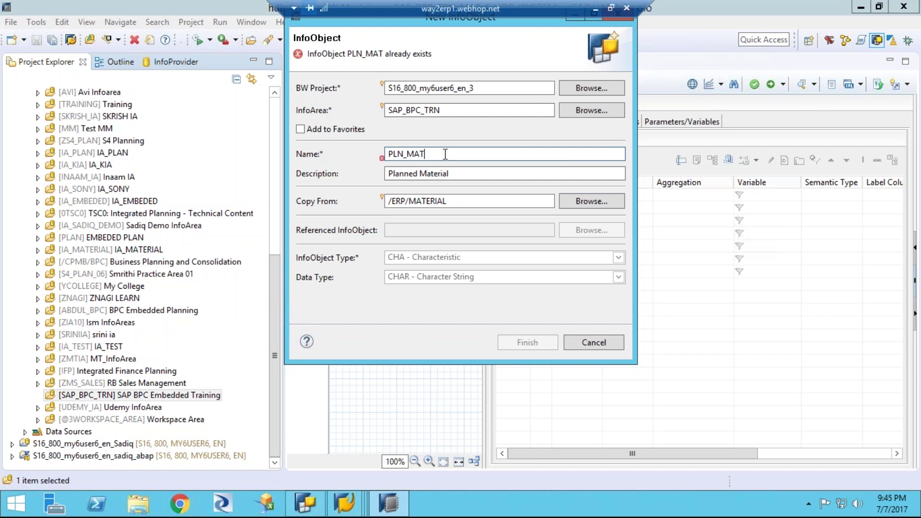
Change the new InfoObject's name to PLN_MATS and create the characteristic as a copy of /ERP/MATERIAL.
{"action": "type", "text": "F"}
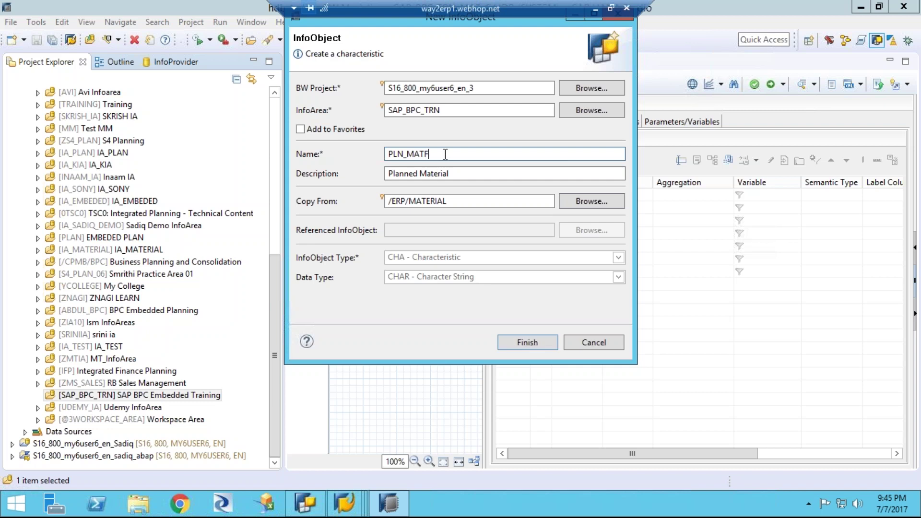
{"action": "key", "text": "BackSpace"}
{"action": "type", "text": "S"}
{"action": "left_click", "coordinate": [513, 342]}
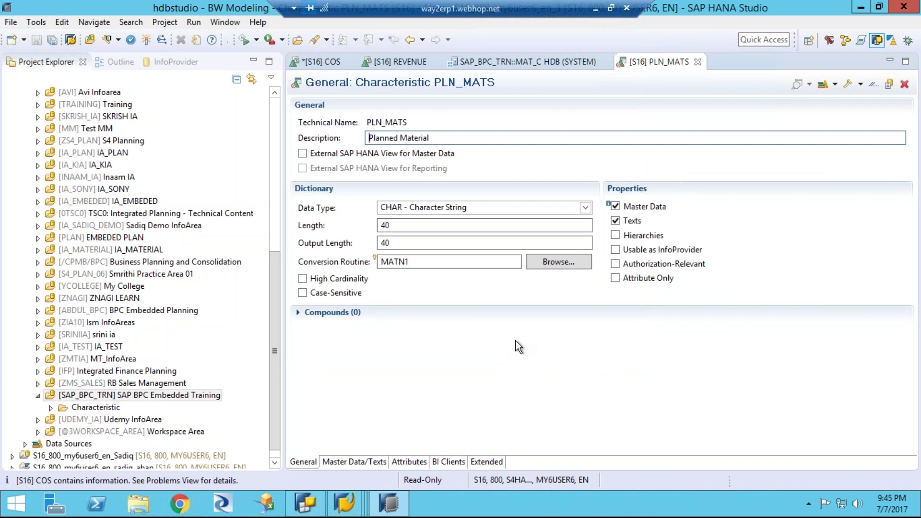
Open the master data read access details of PLN_MATS and set the read access type to SAP HANA View.
{"action": "left_click", "coordinate": [358, 462]}
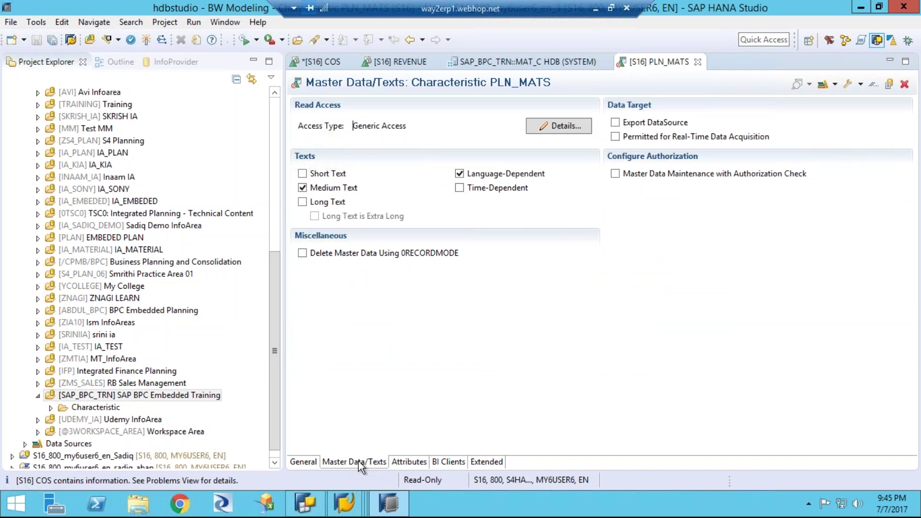
{"action": "left_click", "coordinate": [549, 128]}
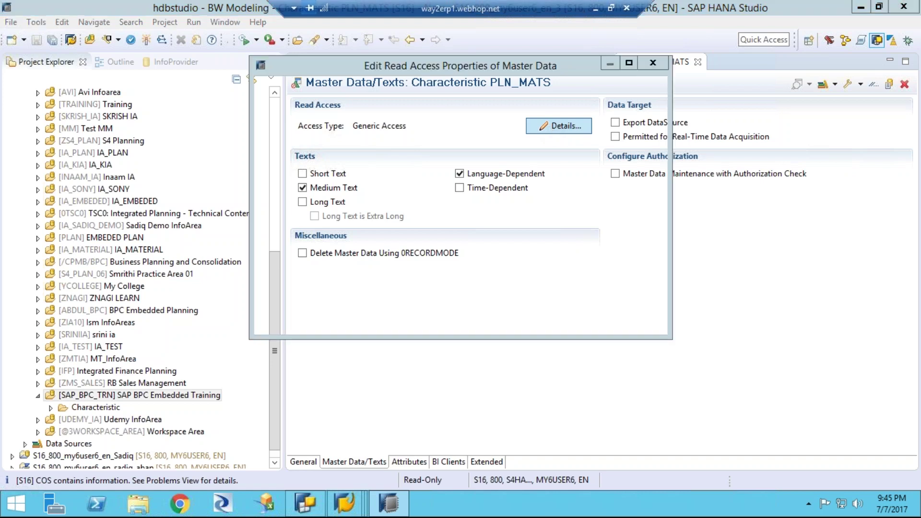
{"action": "left_click", "coordinate": [550, 130]}
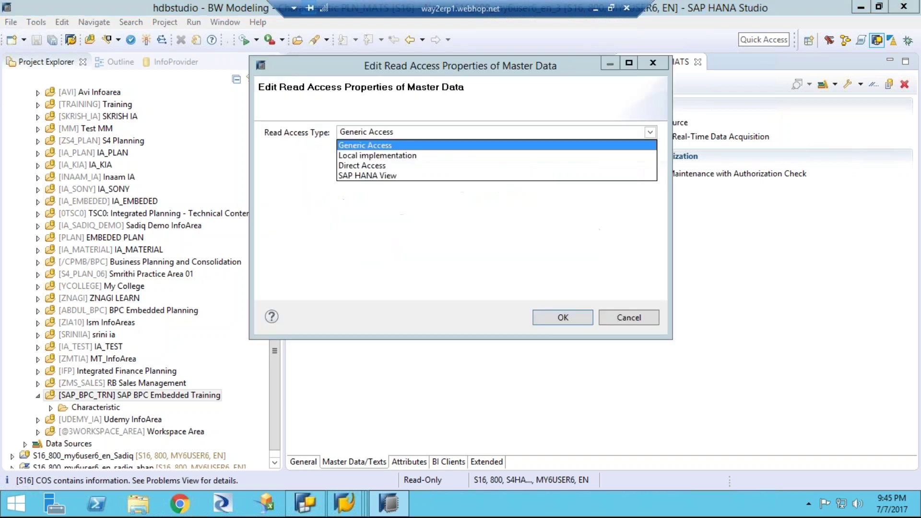
{"action": "left_click", "coordinate": [388, 175]}
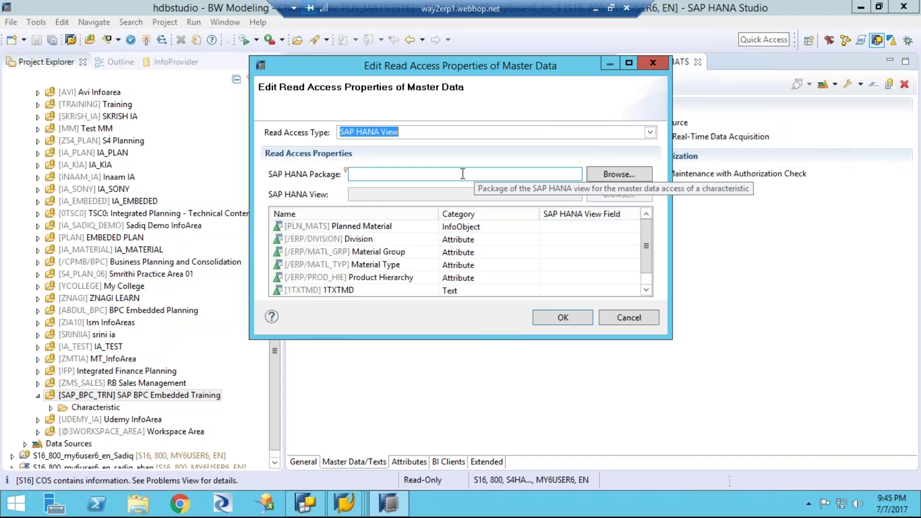
{"action": "left_click", "coordinate": [430, 132]}
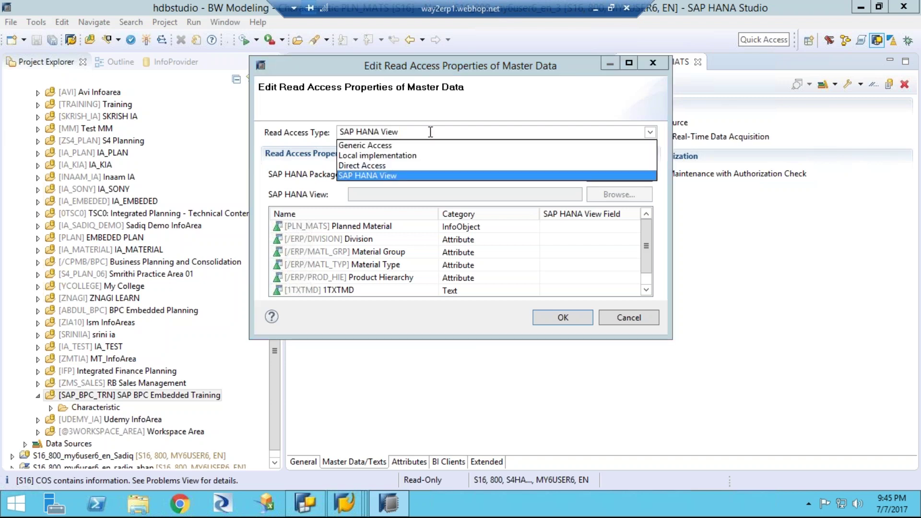
{"action": "left_click", "coordinate": [513, 107]}
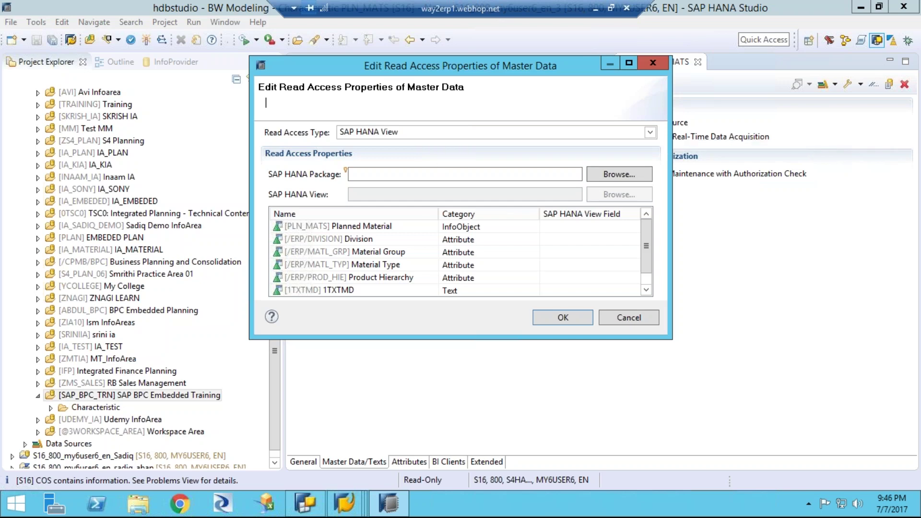
Search the SAP HANA packages for sap_ and choose SAP_BPC_TRN as the package for the read access.
{"action": "left_click", "coordinate": [434, 173]}
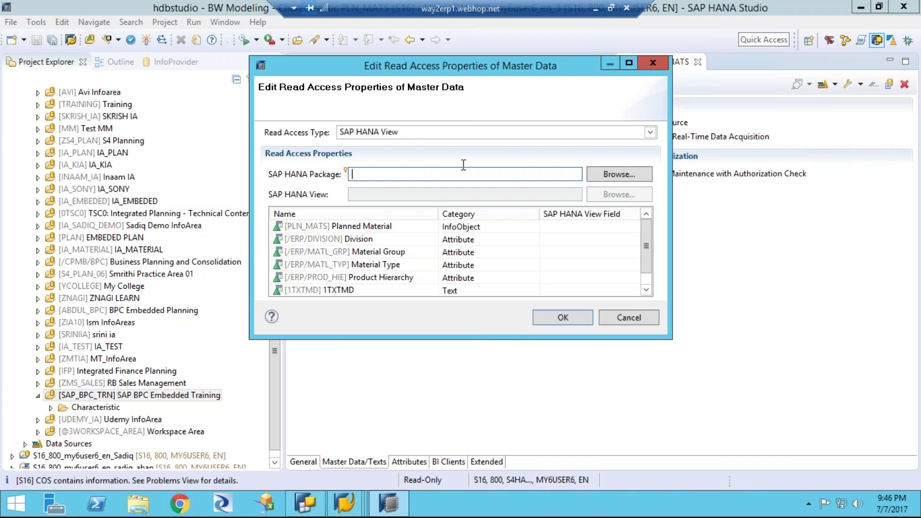
{"action": "left_click", "coordinate": [604, 175]}
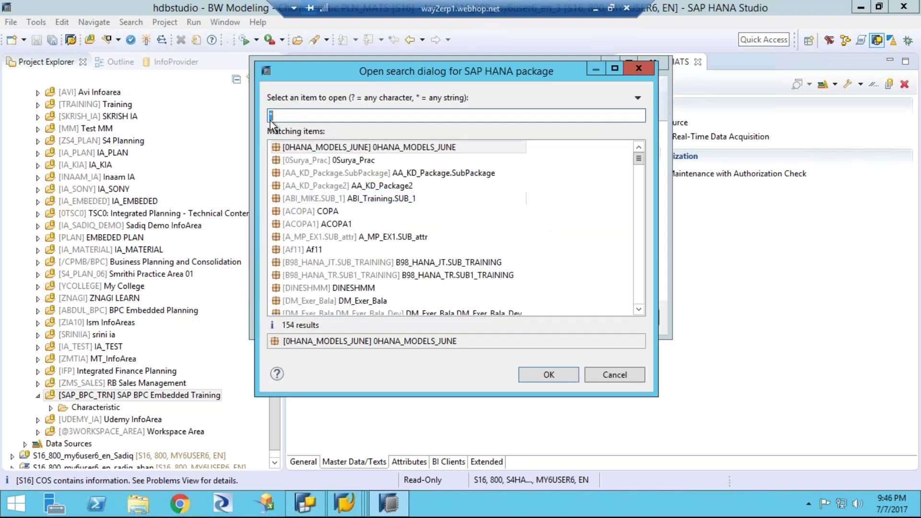
{"action": "type", "text": "sap"}
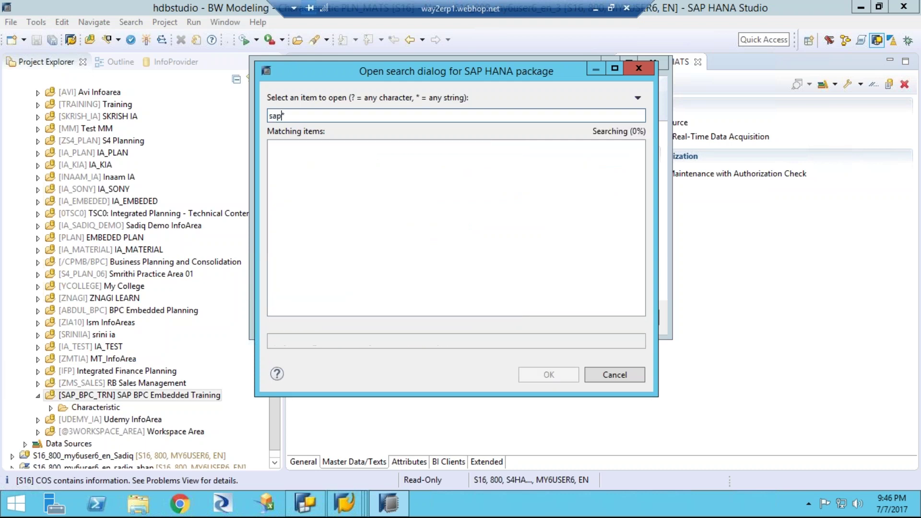
{"action": "type", "text": "_trn"}
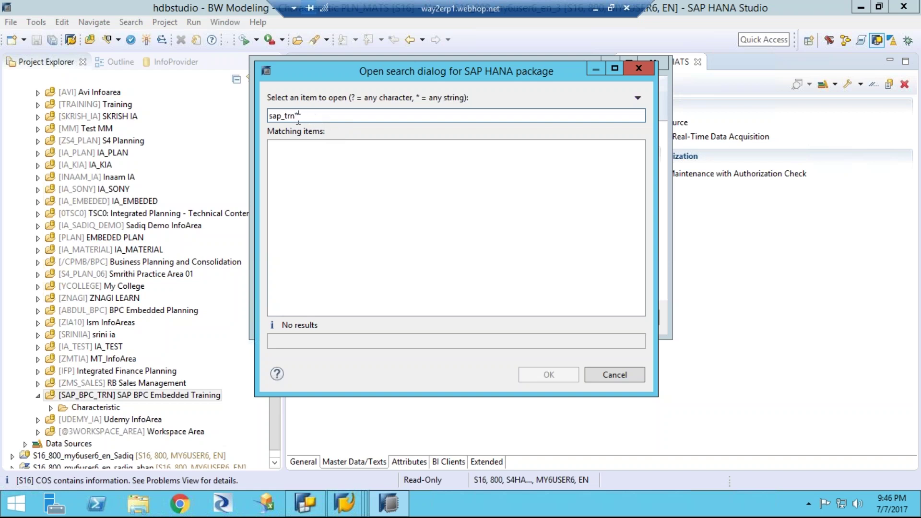
{"action": "key", "text": "BackSpace"}
{"action": "key", "text": "BackSpace"}
{"action": "key", "text": "BackSpace"}
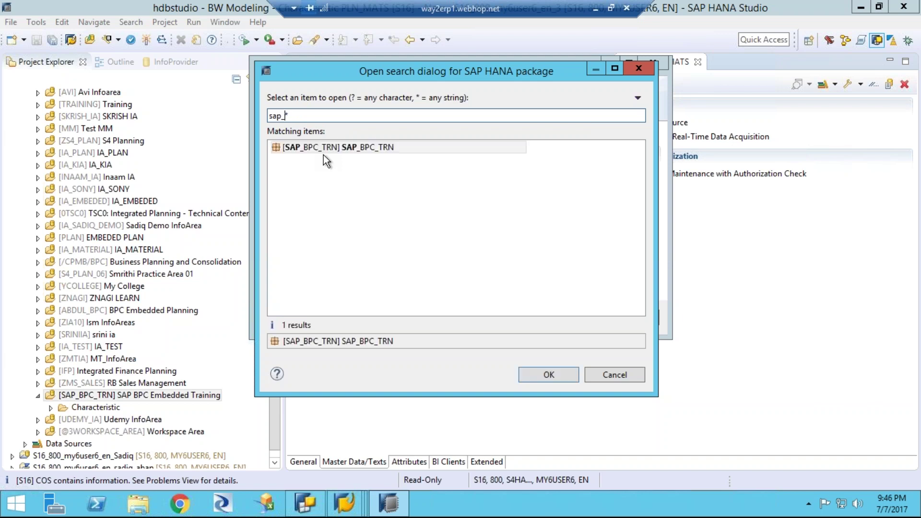
{"action": "left_click", "coordinate": [324, 150]}
{"action": "double_click", "coordinate": [323, 148]}
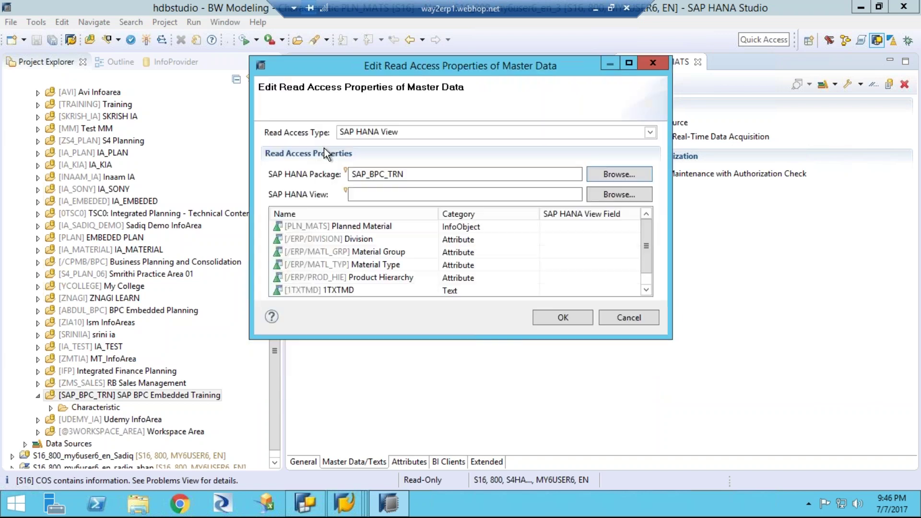
Choose the calculation view MAT_C as the SAP HANA view for the master data read access.
{"action": "left_click", "coordinate": [377, 194]}
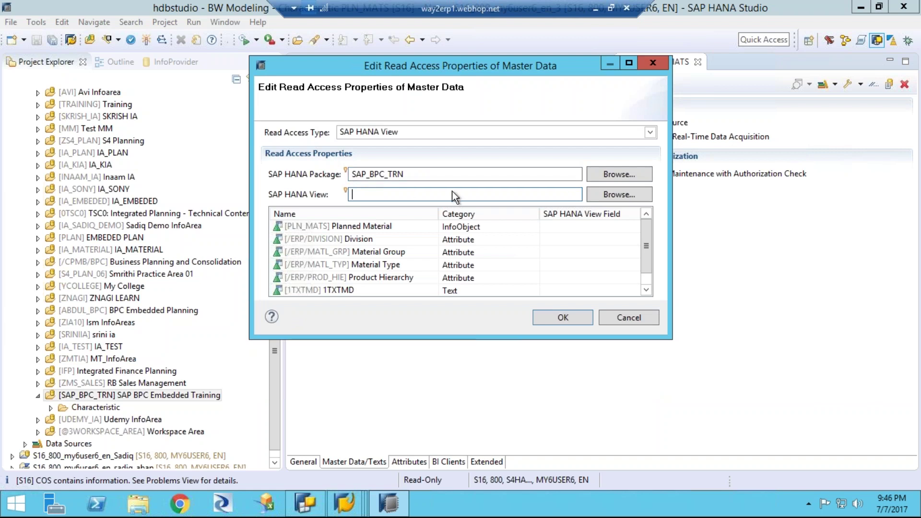
{"action": "left_click", "coordinate": [600, 194]}
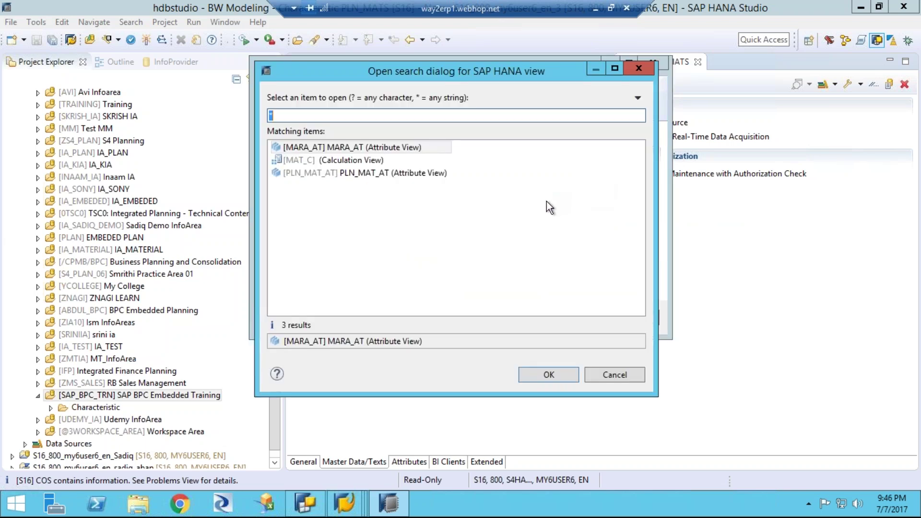
{"action": "left_click", "coordinate": [365, 160]}
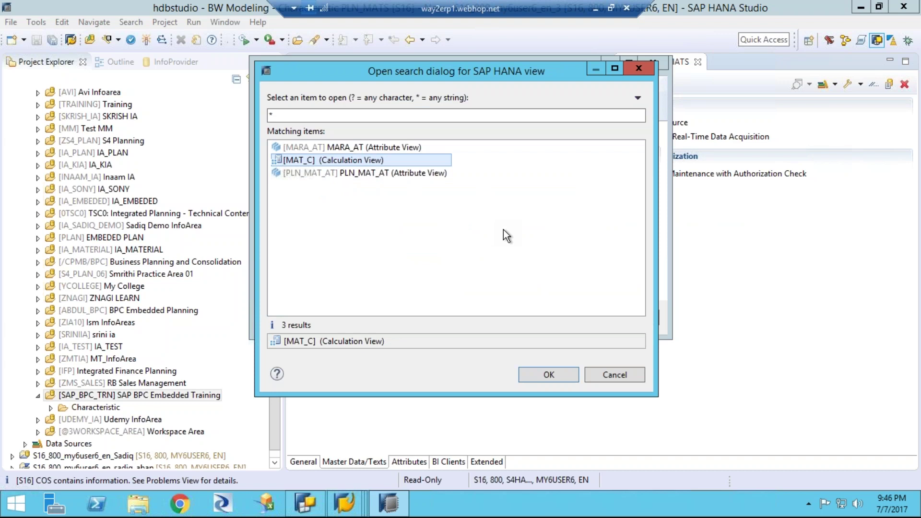
{"action": "left_click", "coordinate": [547, 375]}
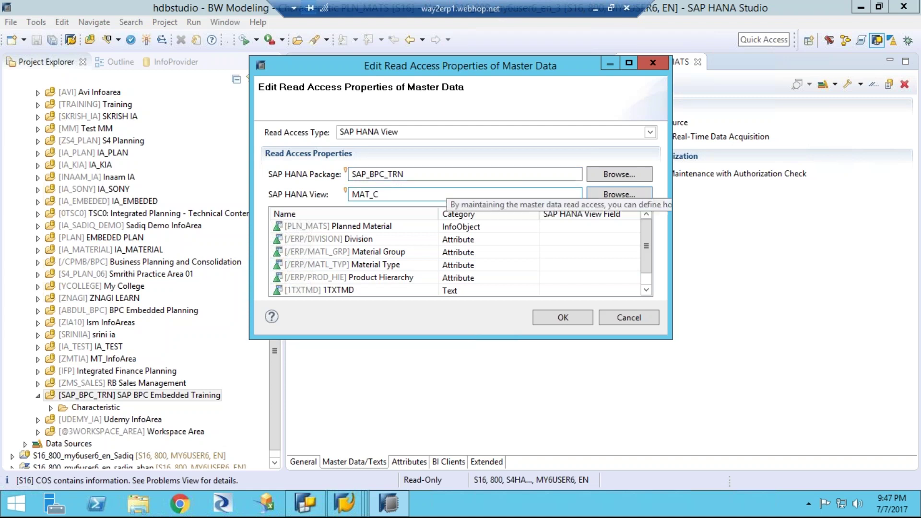
{"action": "left_click", "coordinate": [470, 194]}
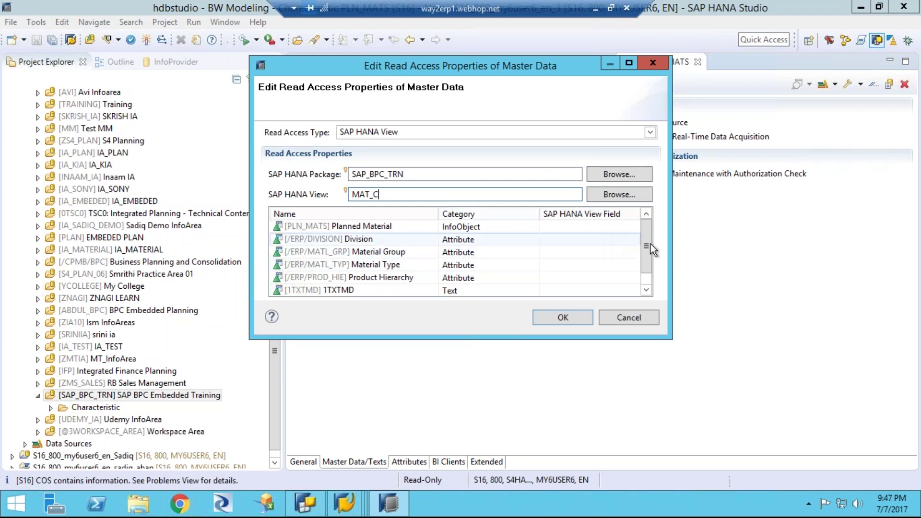
Map the Division attribute to the SAP HANA view field SPART.
{"action": "left_click_drag", "start_coordinate": [648, 243], "coordinate": [646, 277]}
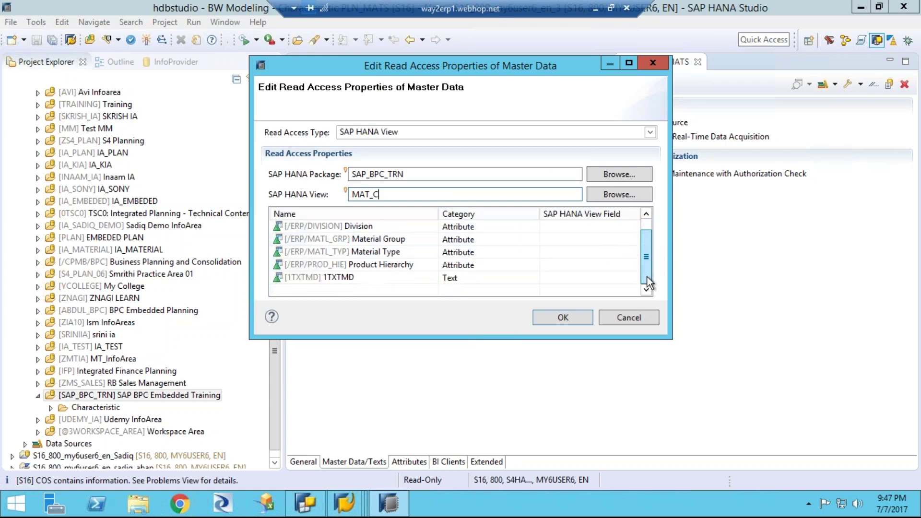
{"action": "left_click", "coordinate": [650, 211]}
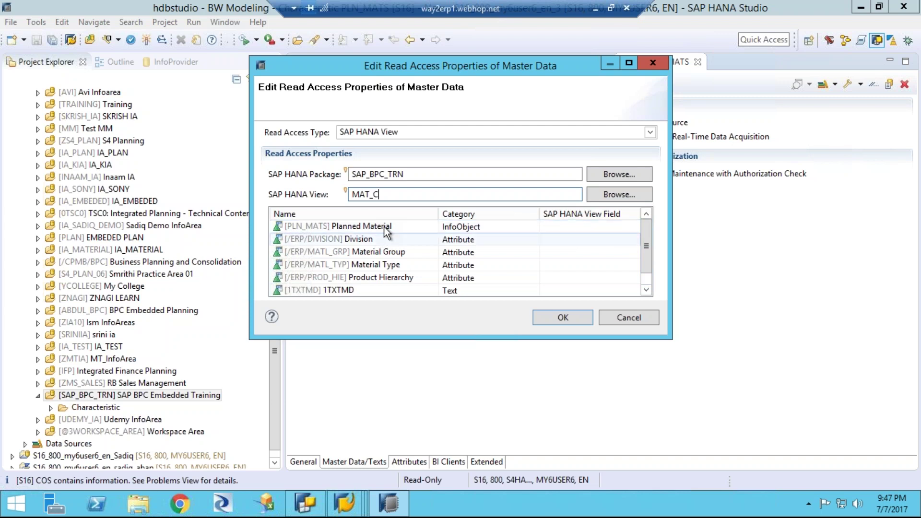
{"action": "left_click", "coordinate": [571, 232]}
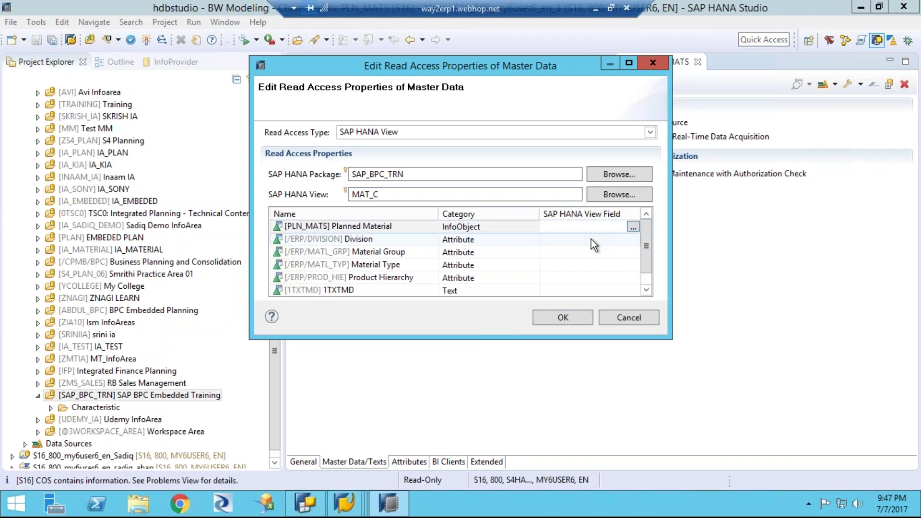
{"action": "left_click", "coordinate": [591, 239]}
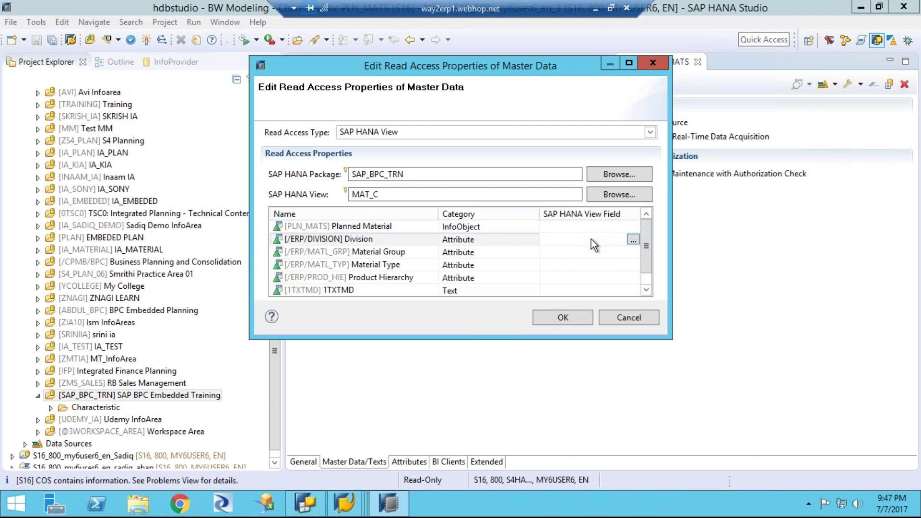
{"action": "left_click", "coordinate": [632, 239]}
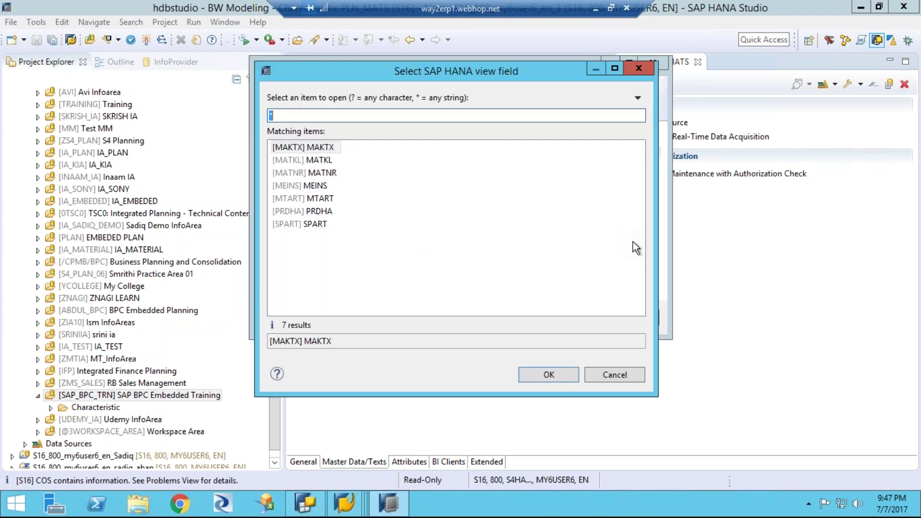
{"action": "left_click", "coordinate": [310, 226]}
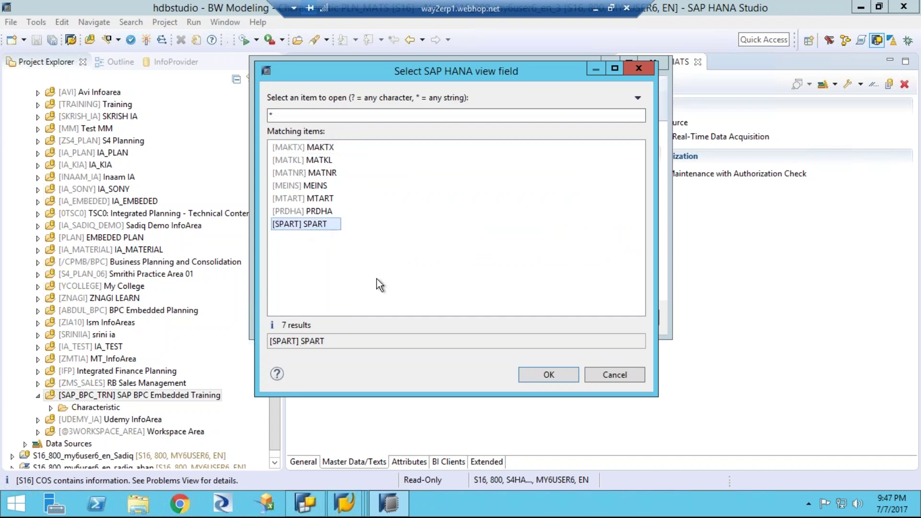
{"action": "left_click", "coordinate": [537, 378]}
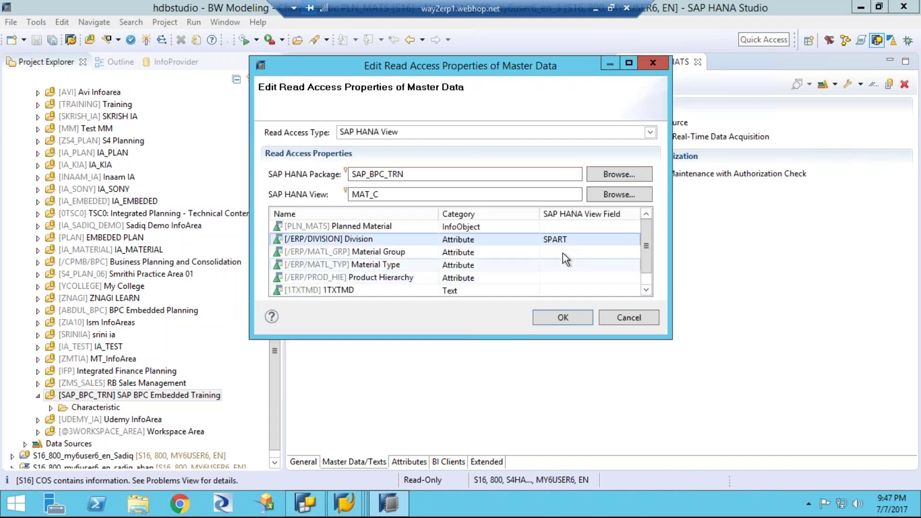
Map the Material Group attribute to the SAP HANA view field MATKL.
{"action": "left_click", "coordinate": [598, 253]}
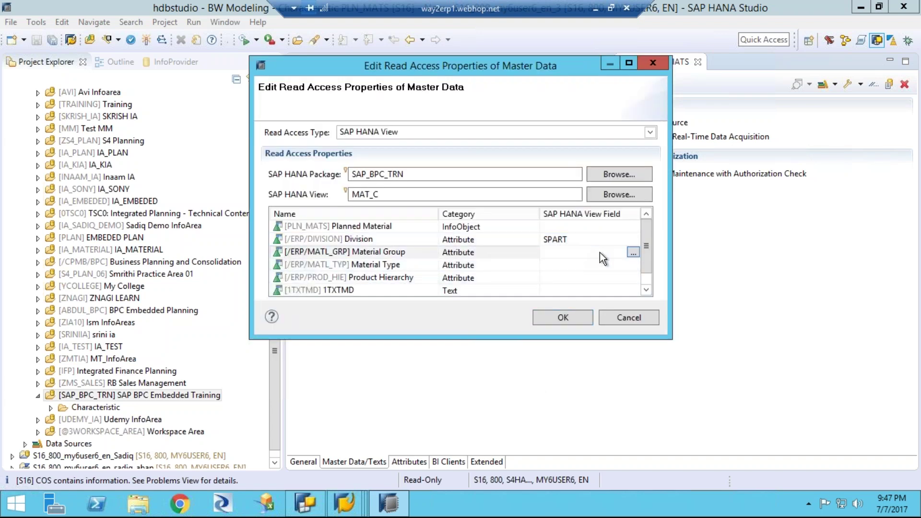
{"action": "left_click", "coordinate": [632, 252]}
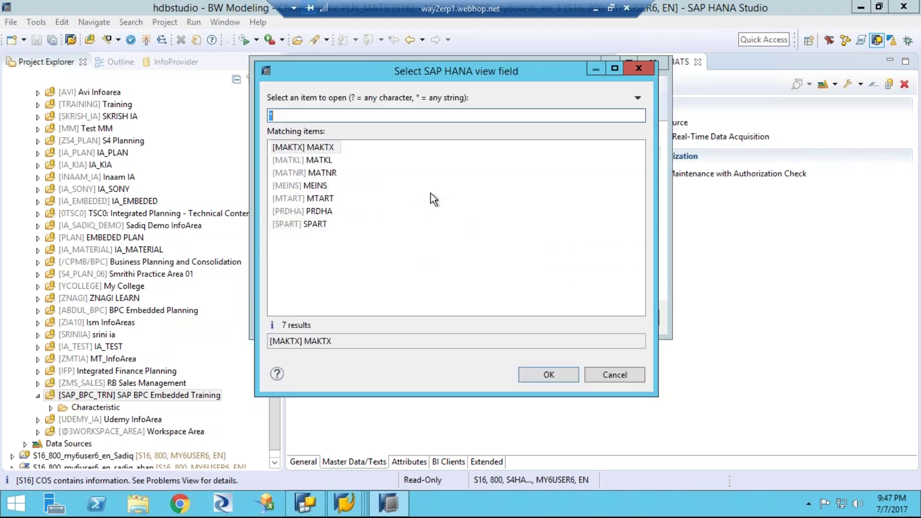
{"action": "left_click", "coordinate": [339, 163]}
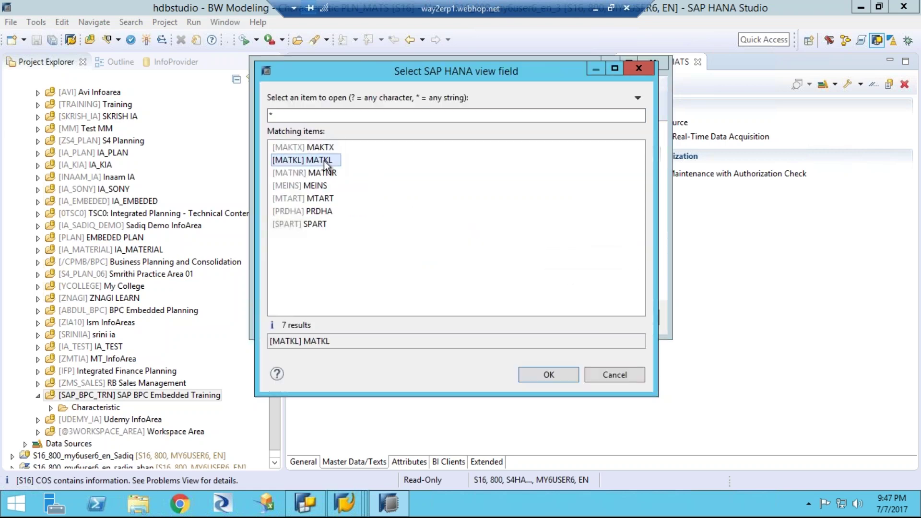
{"action": "left_click", "coordinate": [527, 376]}
Map the Material Type attribute to the view field MTART and the Product Hierarchy attribute to PRDHA.
{"action": "left_click", "coordinate": [570, 270]}
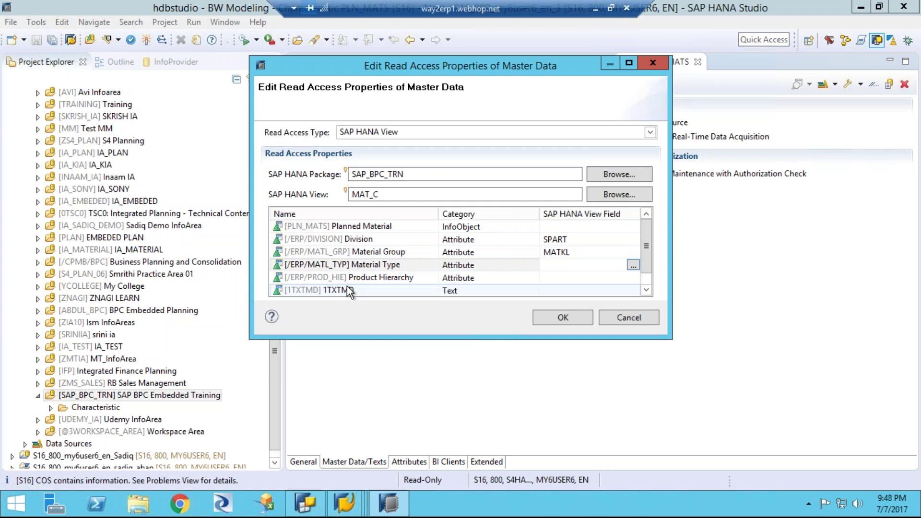
{"action": "left_click", "coordinate": [633, 265]}
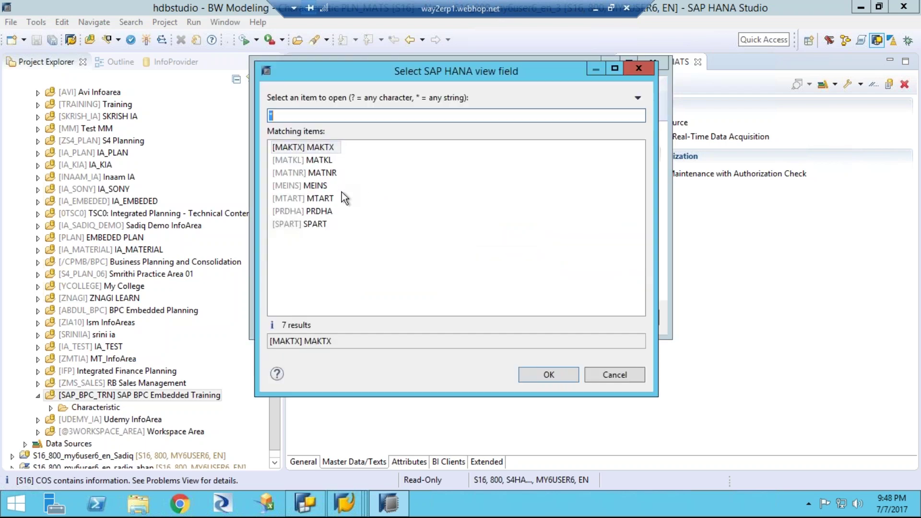
{"action": "double_click", "coordinate": [318, 199]}
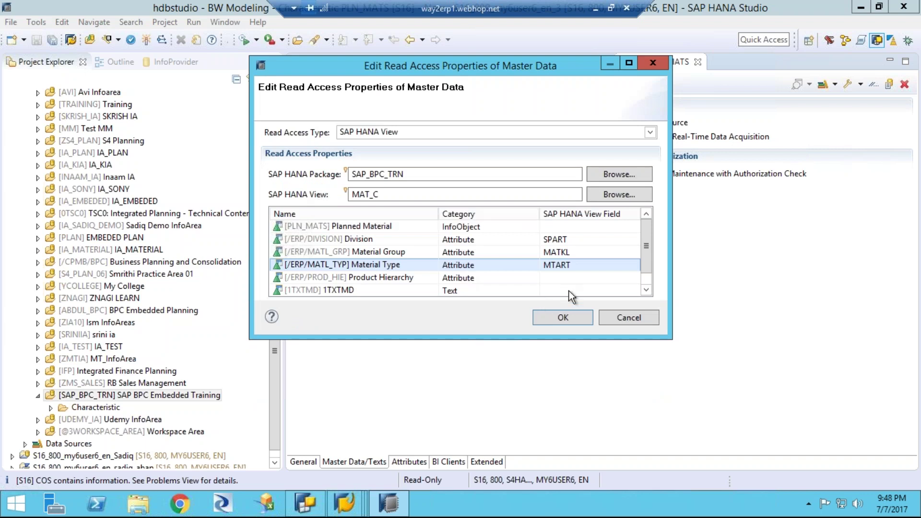
{"action": "left_click", "coordinate": [614, 277]}
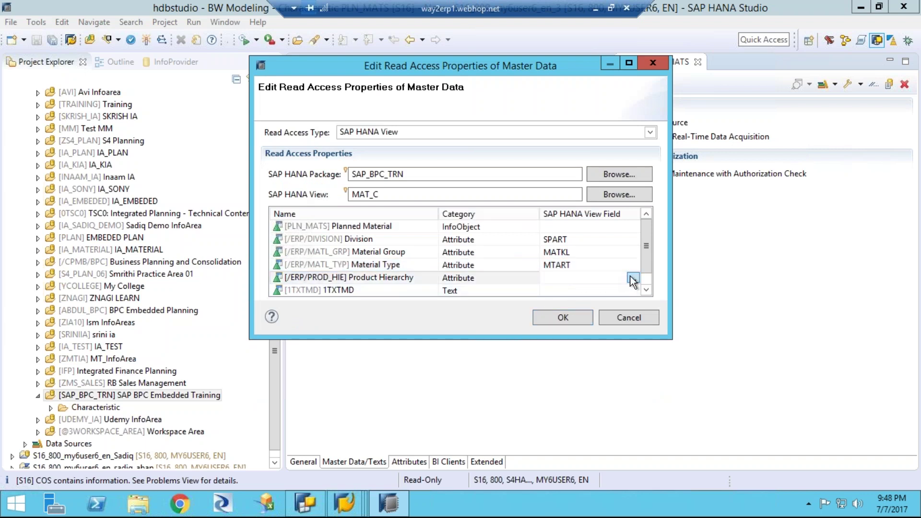
{"action": "left_click", "coordinate": [632, 278]}
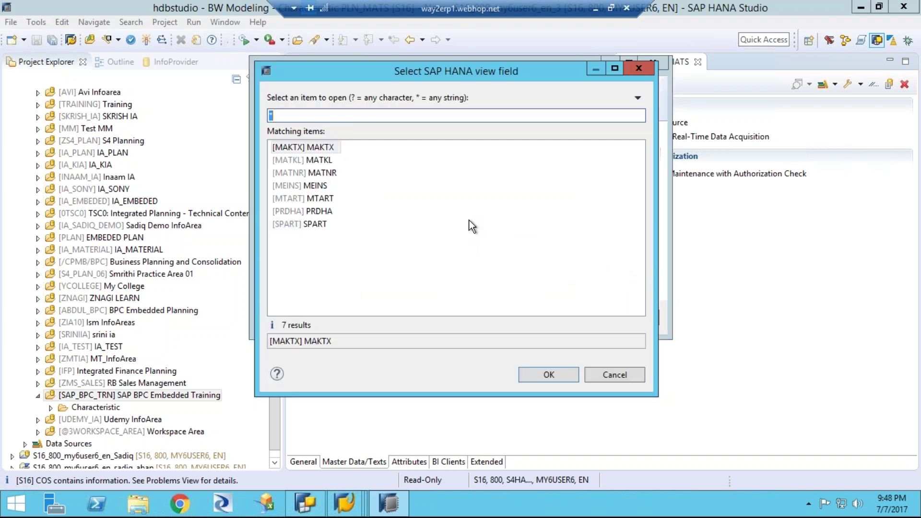
{"action": "double_click", "coordinate": [317, 211]}
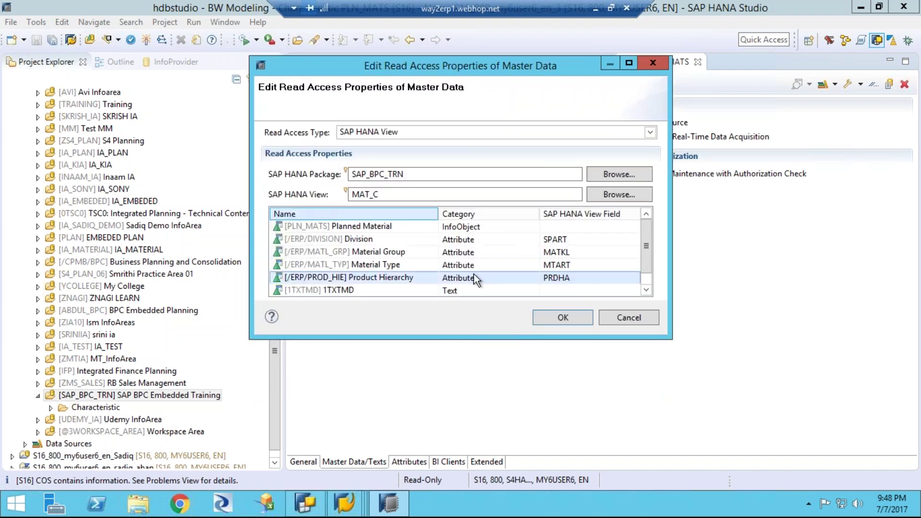
Map the 1TXTMD text to the SAP HANA view field MAKTX.
{"action": "left_click_drag", "start_coordinate": [646, 258], "coordinate": [580, 275]}
{"action": "left_click", "coordinate": [599, 280]}
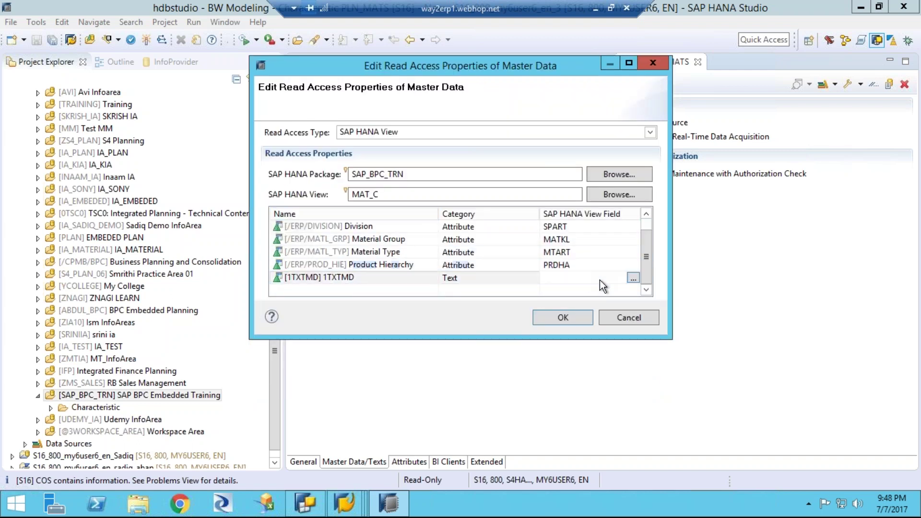
{"action": "left_click", "coordinate": [632, 279]}
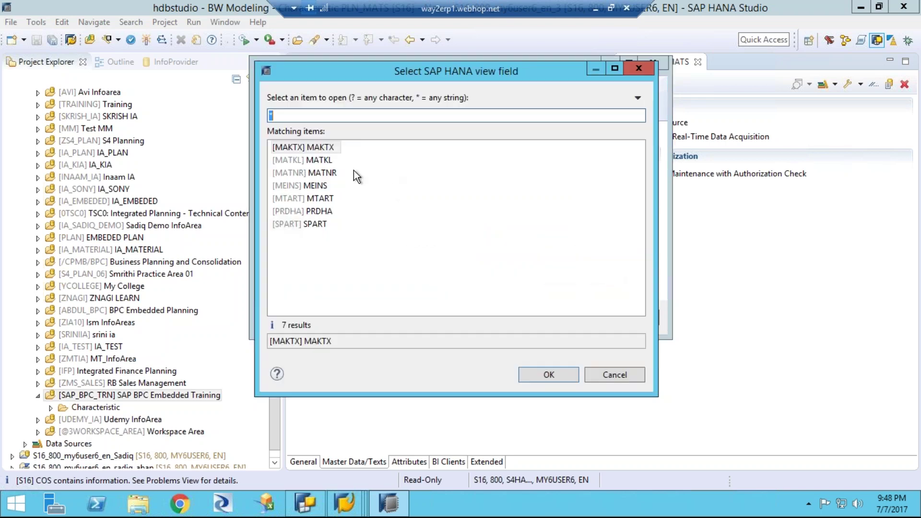
{"action": "left_click", "coordinate": [318, 148]}
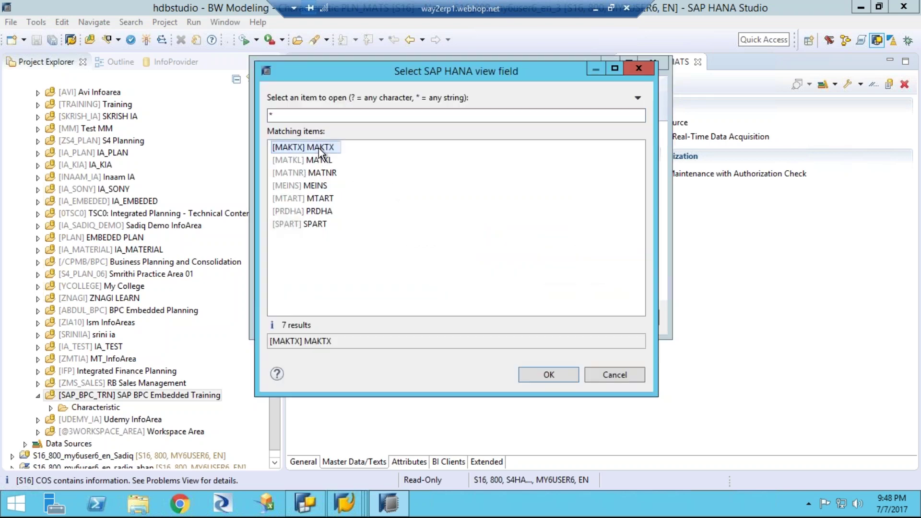
{"action": "double_click", "coordinate": [318, 148]}
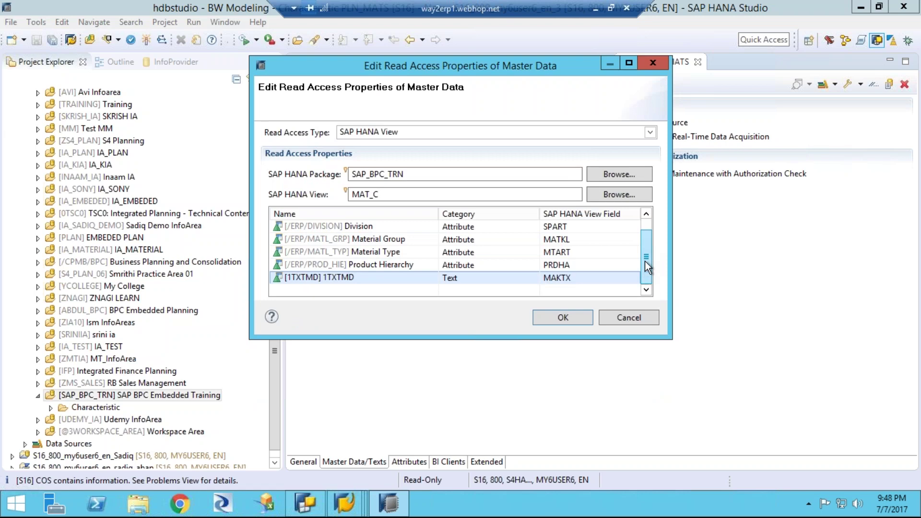
Map the Planned Material InfoObject to the view field MATNR and apply the master data read access properties.
{"action": "left_click", "coordinate": [646, 213]}
{"action": "left_click", "coordinate": [615, 226]}
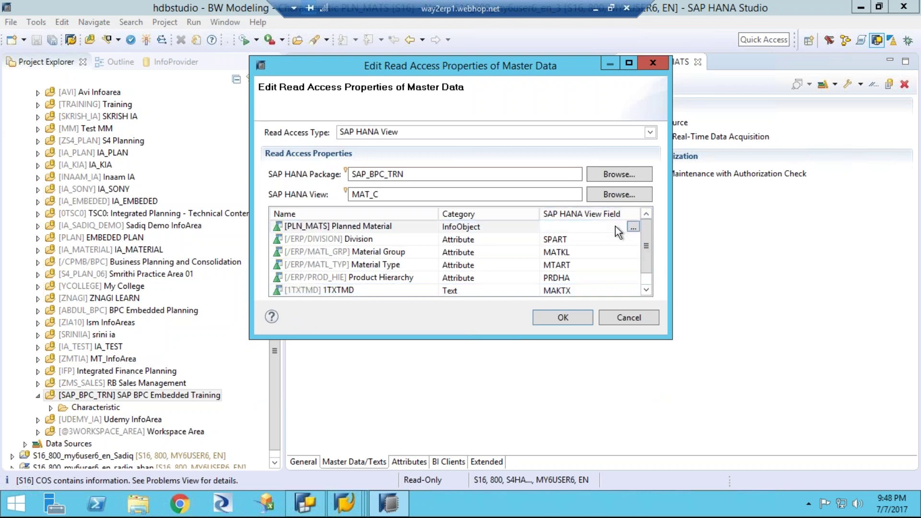
{"action": "left_click", "coordinate": [630, 226]}
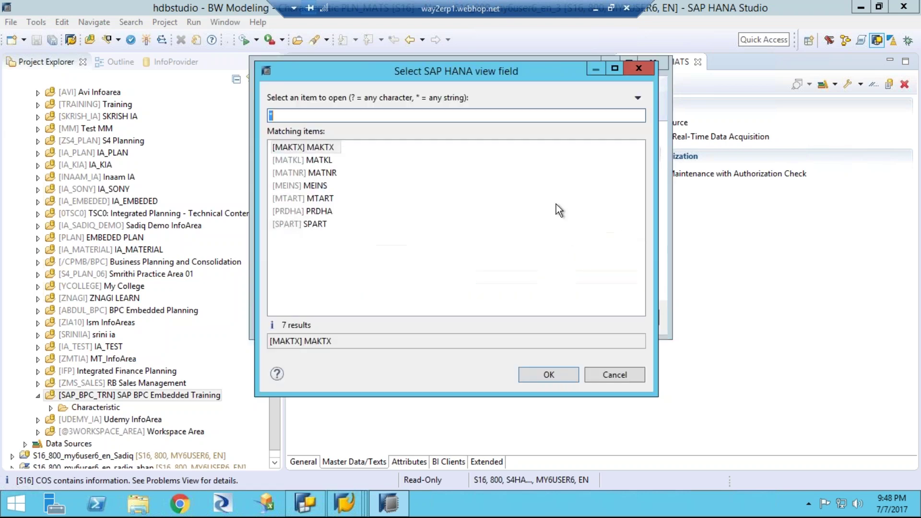
{"action": "double_click", "coordinate": [333, 173]}
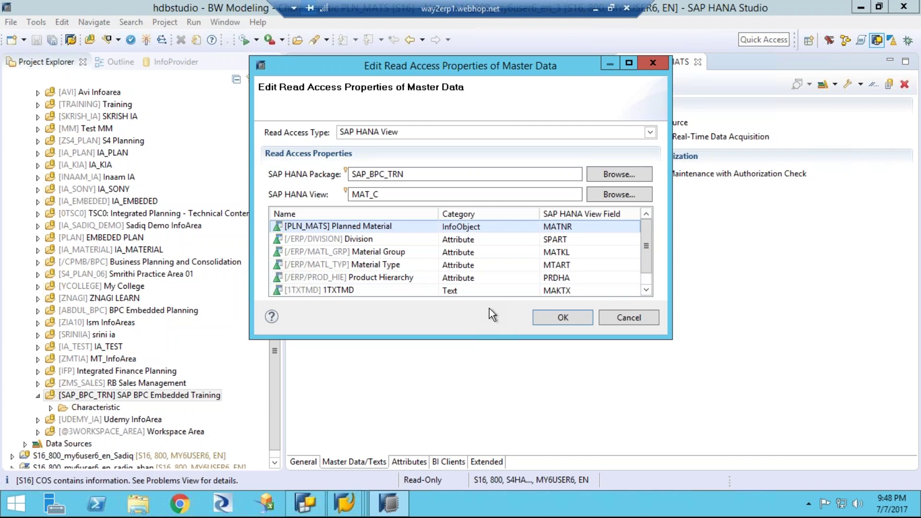
{"action": "left_click", "coordinate": [549, 318]}
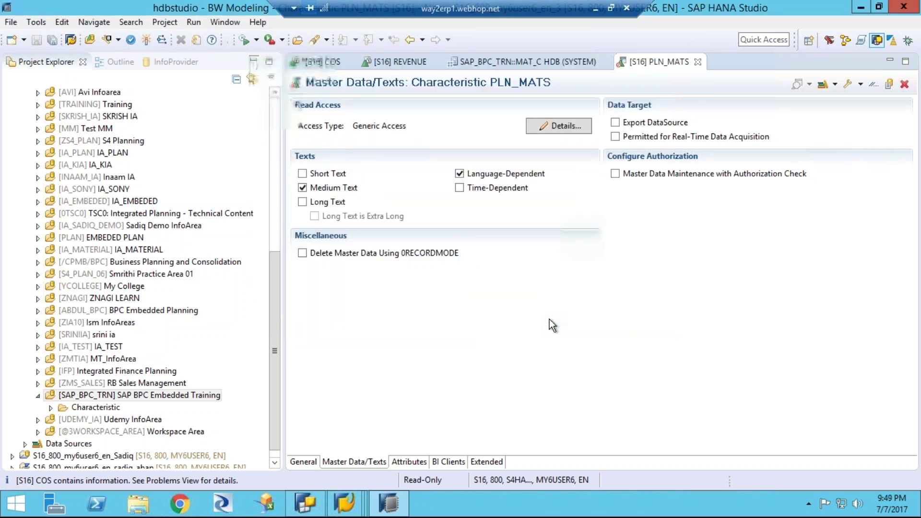
Check the characteristic PLN_MATS for consistency and dismiss the problems list.
{"action": "left_click", "coordinate": [130, 39]}
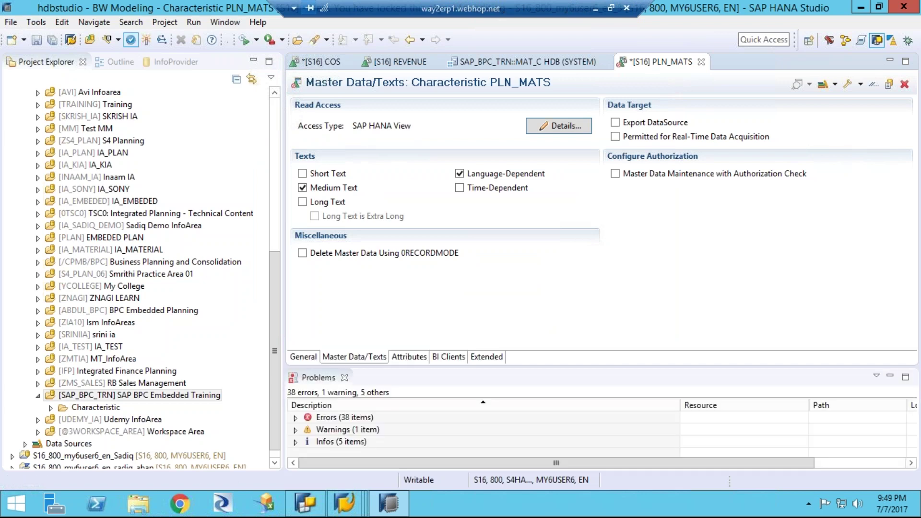
{"action": "left_click", "coordinate": [346, 378]}
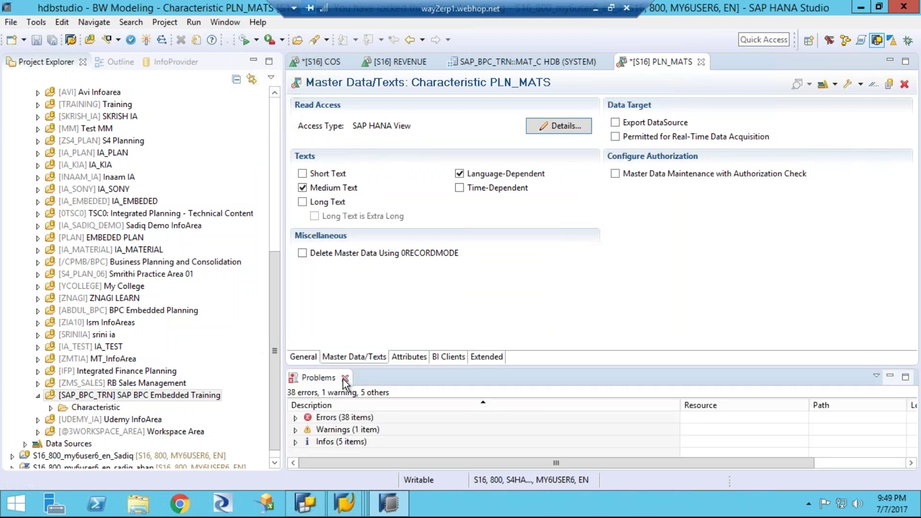
{"action": "left_click", "coordinate": [345, 378]}
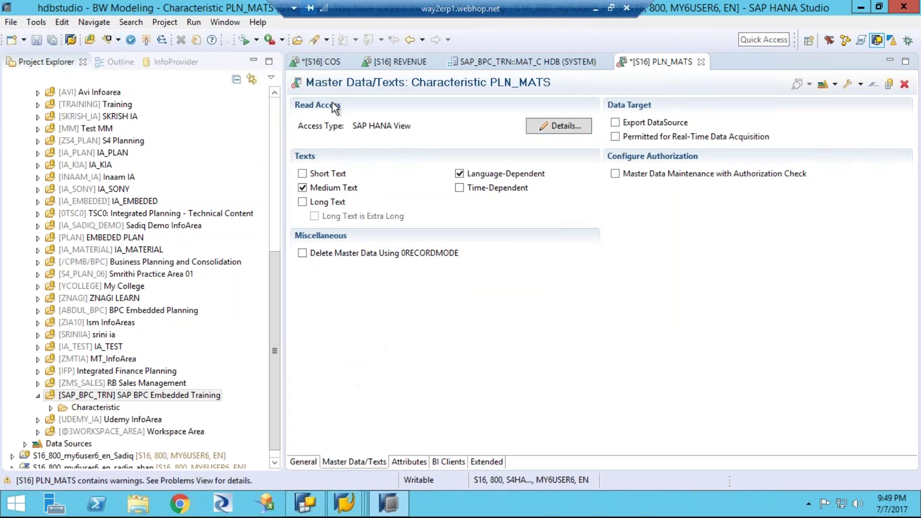
Save all open objects and activate the characteristic PLN_MATS.
{"action": "left_click", "coordinate": [53, 40]}
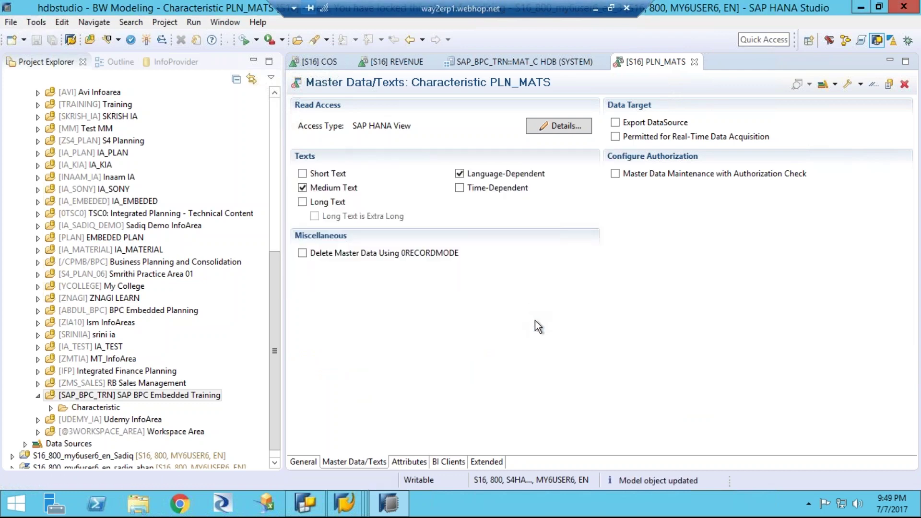
{"action": "left_click", "coordinate": [145, 41]}
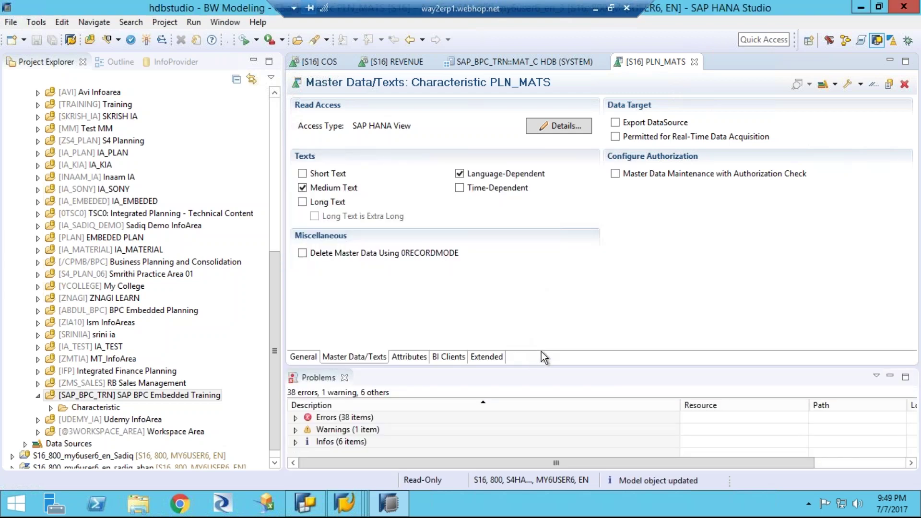
Examine the errors, warnings and information messages listed after the activation of PLN_MATS, and close the problems list.
{"action": "left_click_drag", "start_coordinate": [538, 318], "coordinate": [529, 296]}
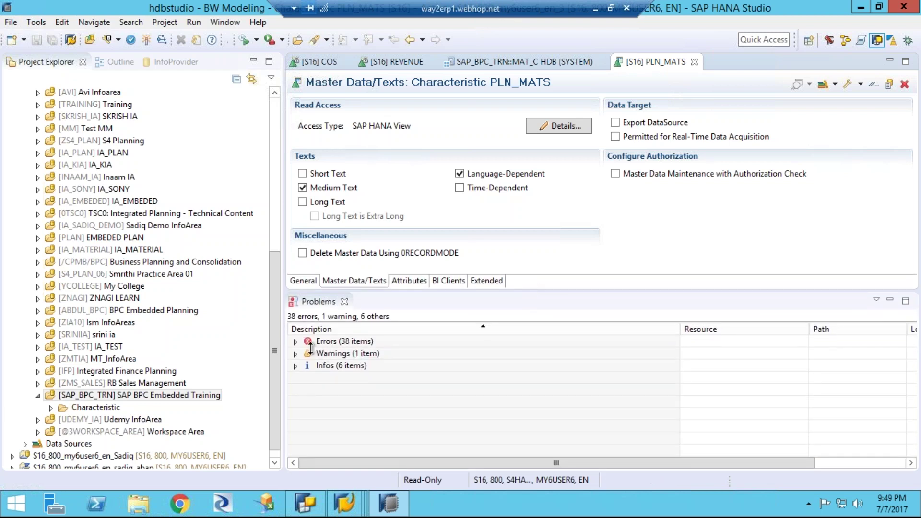
{"action": "left_click", "coordinate": [296, 342]}
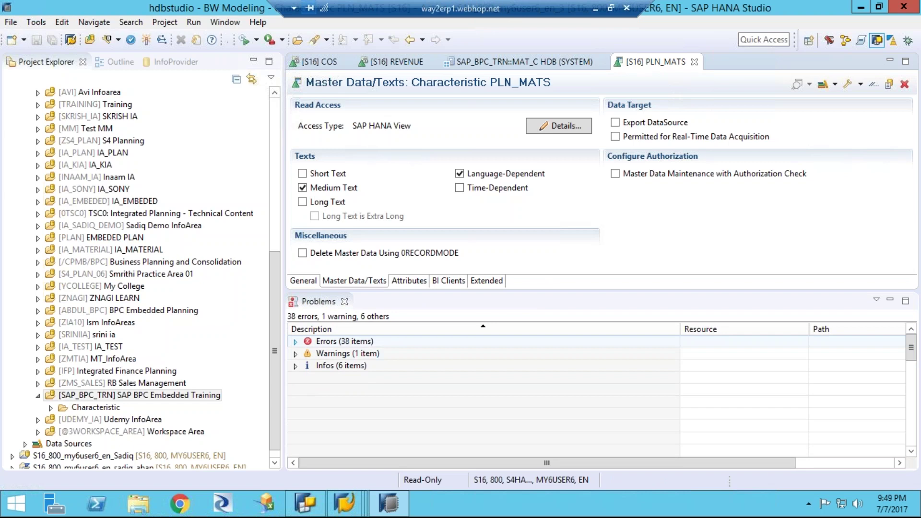
{"action": "left_click", "coordinate": [295, 342]}
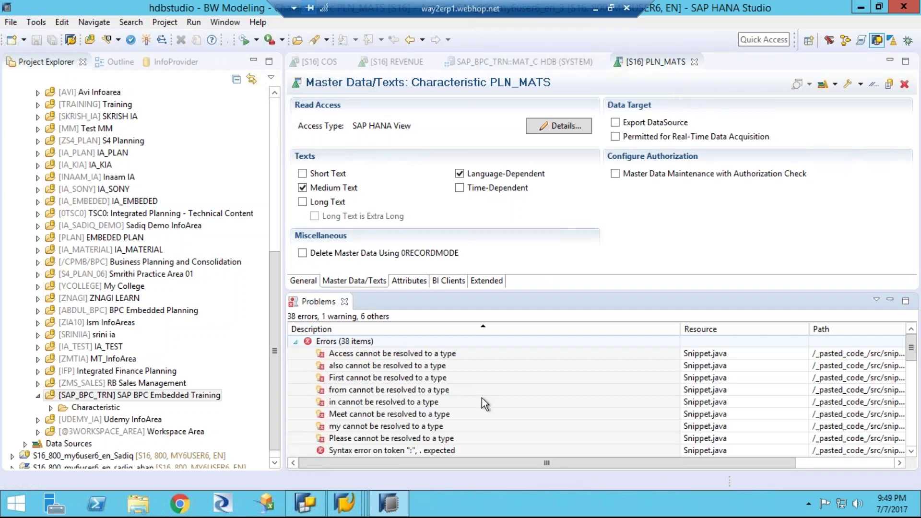
{"action": "left_click", "coordinate": [470, 378]}
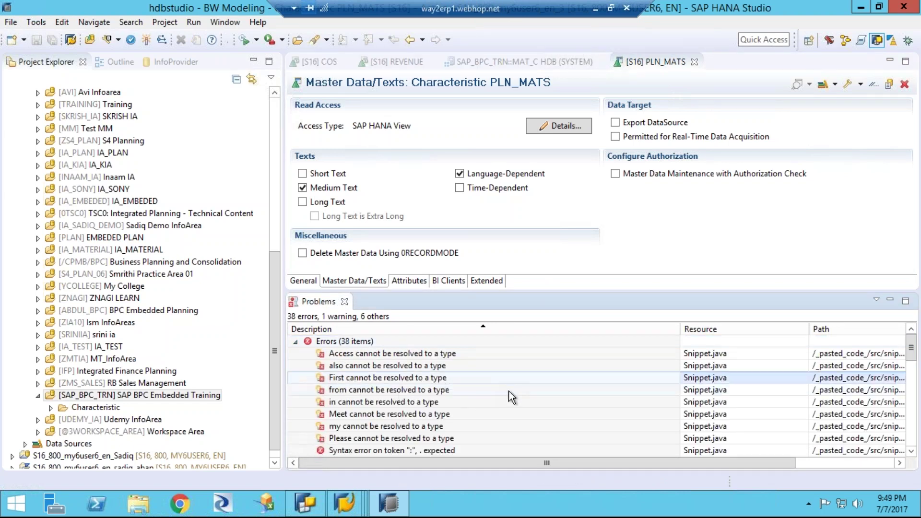
{"action": "scroll", "coordinate": [512, 398], "scroll_direction": "down", "scroll_amount": 3}
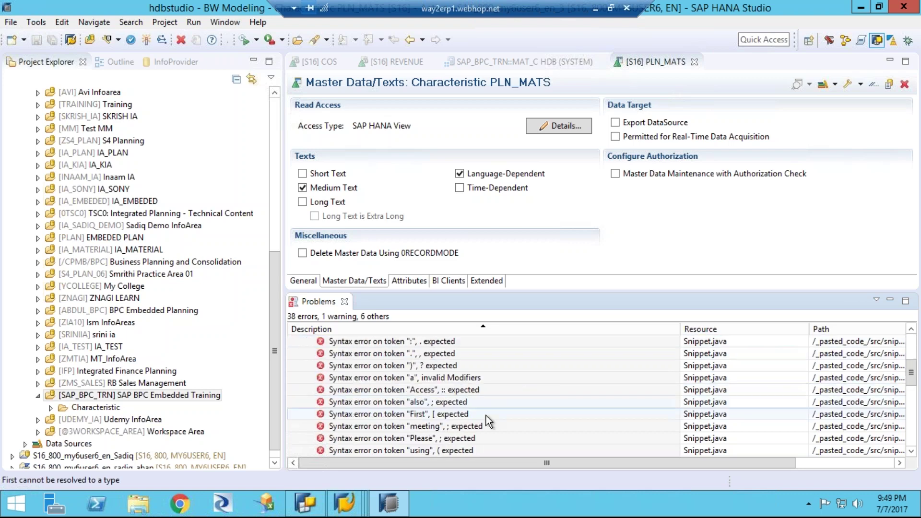
{"action": "left_click", "coordinate": [485, 415]}
{"action": "scroll", "coordinate": [485, 415], "scroll_direction": "down", "scroll_amount": 3}
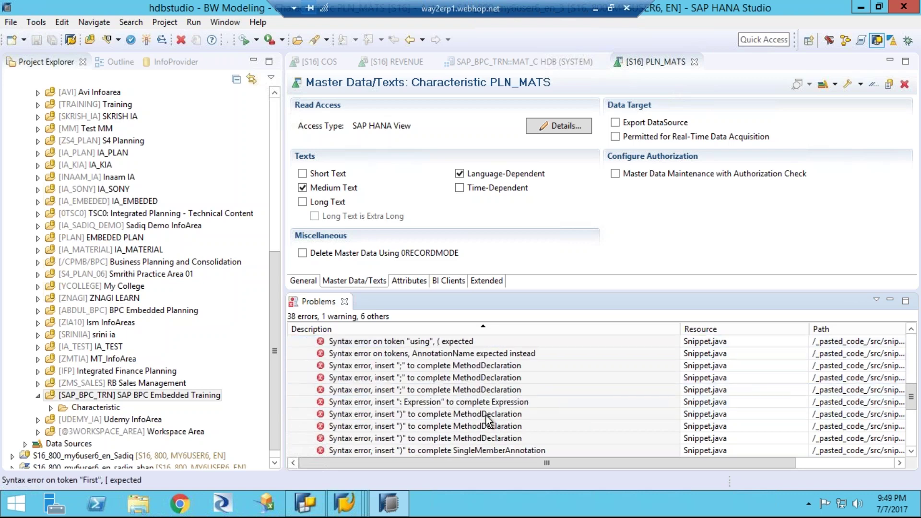
{"action": "scroll", "coordinate": [486, 415], "scroll_direction": "down", "scroll_amount": 5}
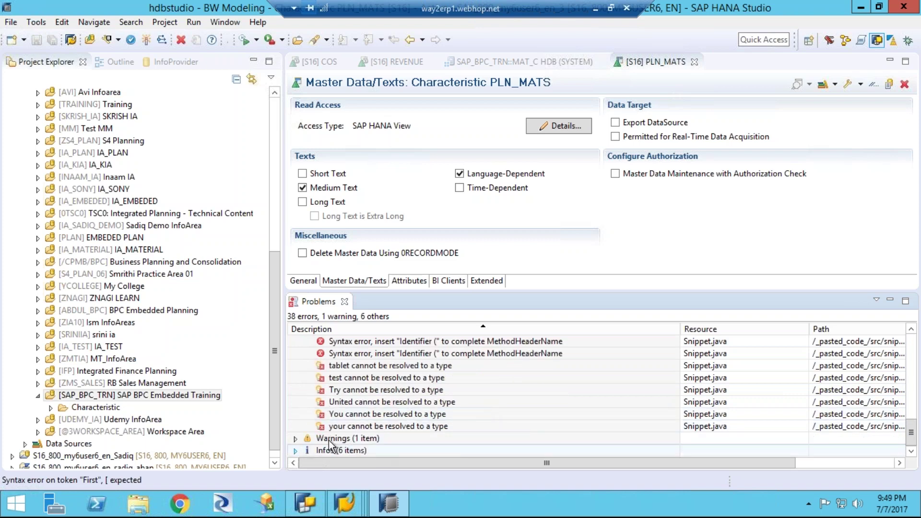
{"action": "left_click", "coordinate": [295, 450]}
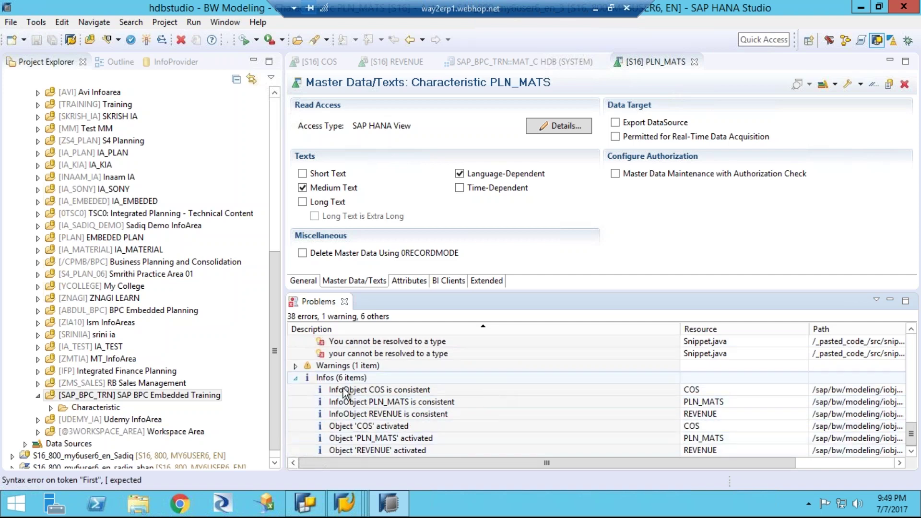
{"action": "left_click", "coordinate": [295, 366]}
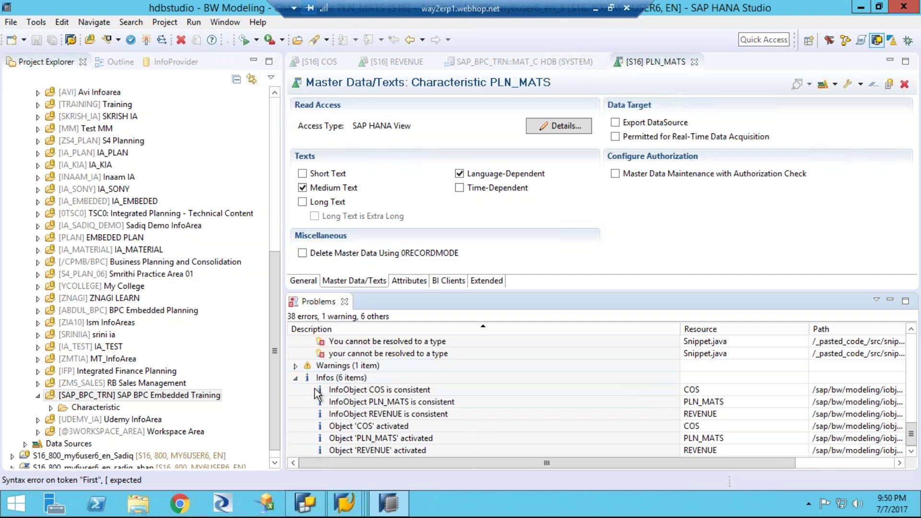
{"action": "left_click", "coordinate": [295, 365]}
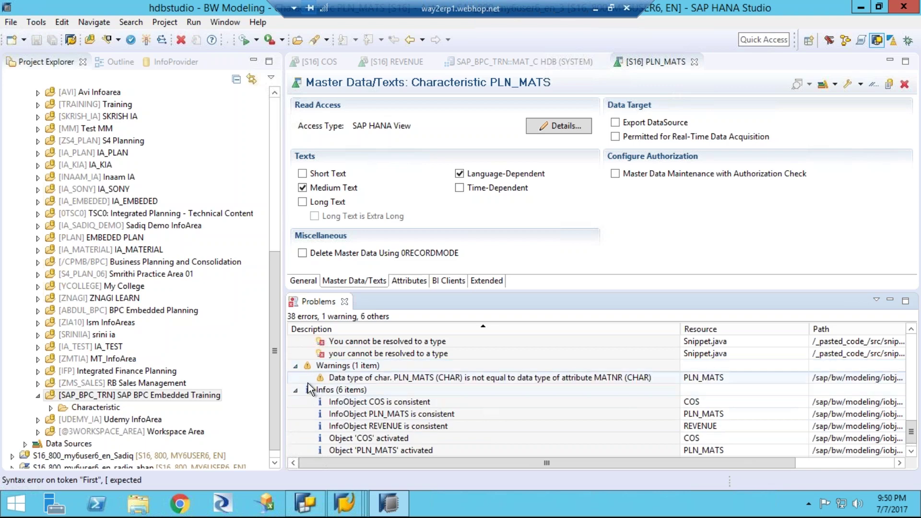
{"action": "left_click", "coordinate": [295, 366]}
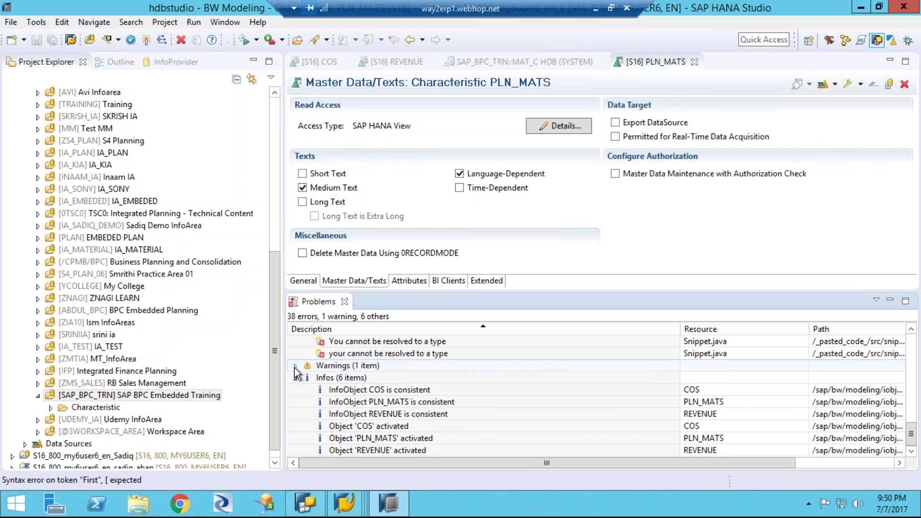
{"action": "left_click", "coordinate": [344, 301]}
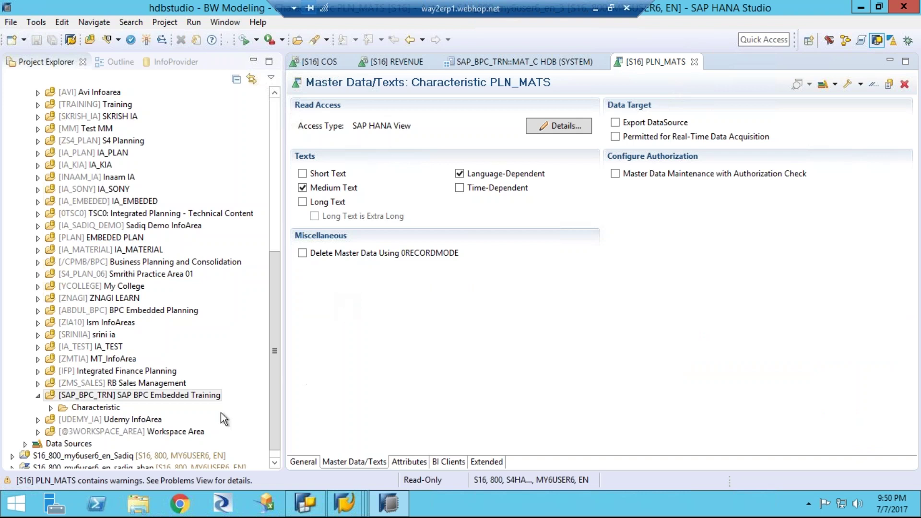
Expand the characteristics of the SAP BPC Embedded Training InfoArea and close the MAT_C calculation view.
{"action": "left_click", "coordinate": [50, 407]}
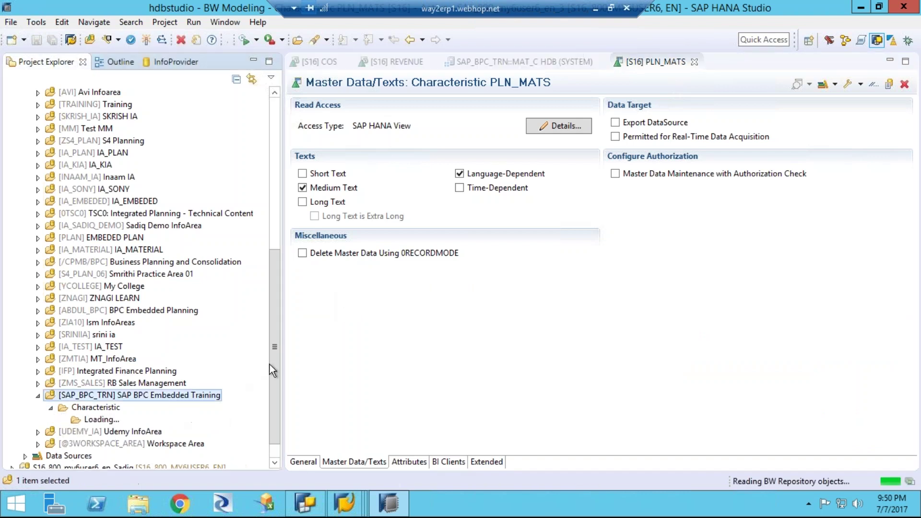
{"action": "scroll", "coordinate": [275, 368], "scroll_direction": "down", "scroll_amount": 2}
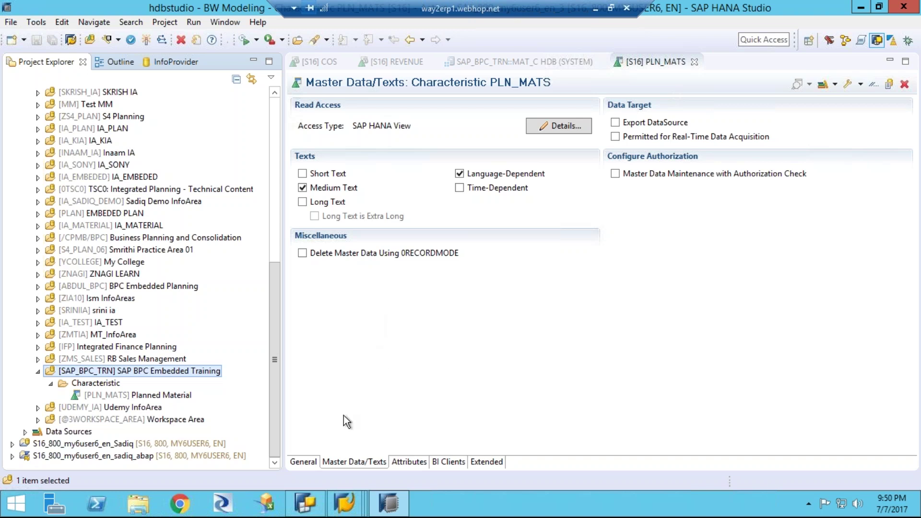
{"action": "left_click", "coordinate": [537, 64]}
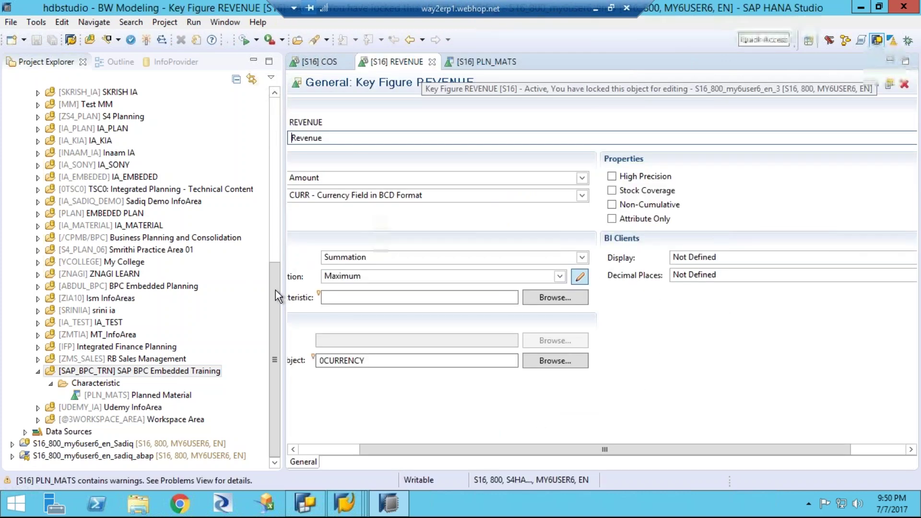
Switch from the BW Modeling perspective to the SAP HANA Modeler perspective.
{"action": "left_click", "coordinate": [276, 110]}
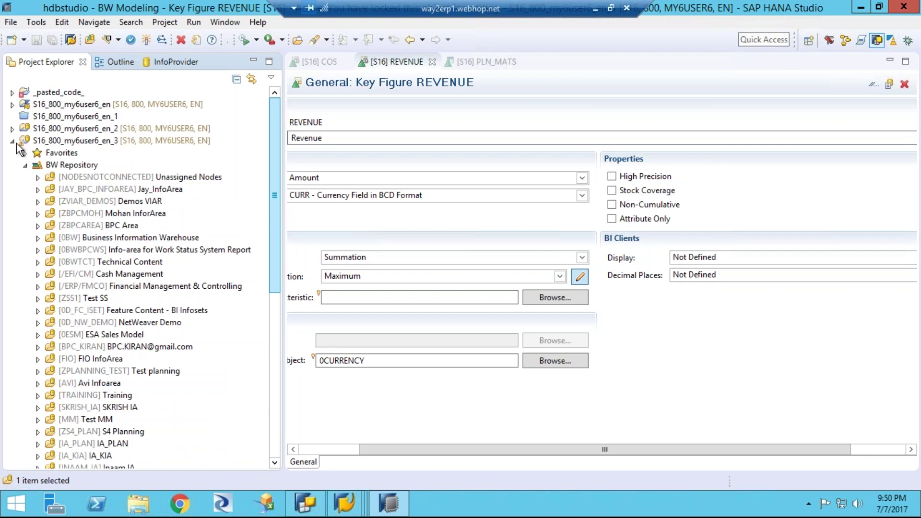
{"action": "left_click", "coordinate": [845, 41]}
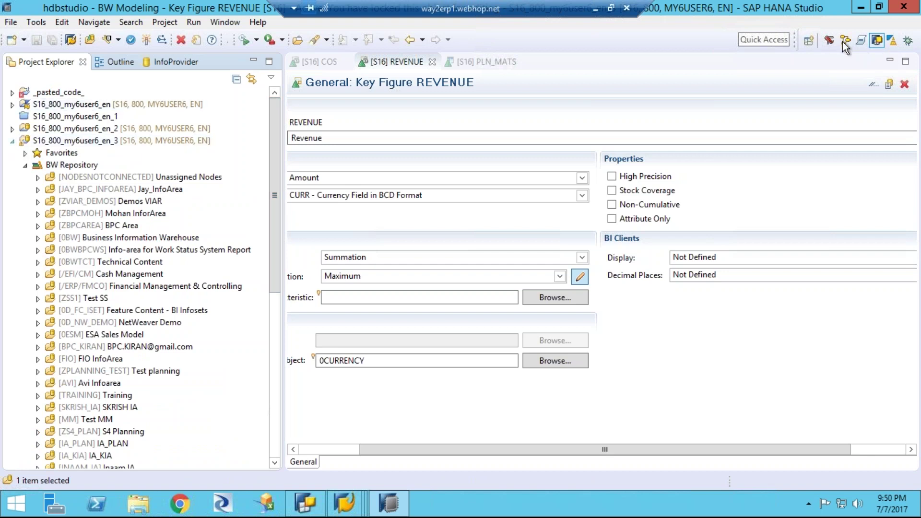
{"action": "left_click", "coordinate": [845, 41]}
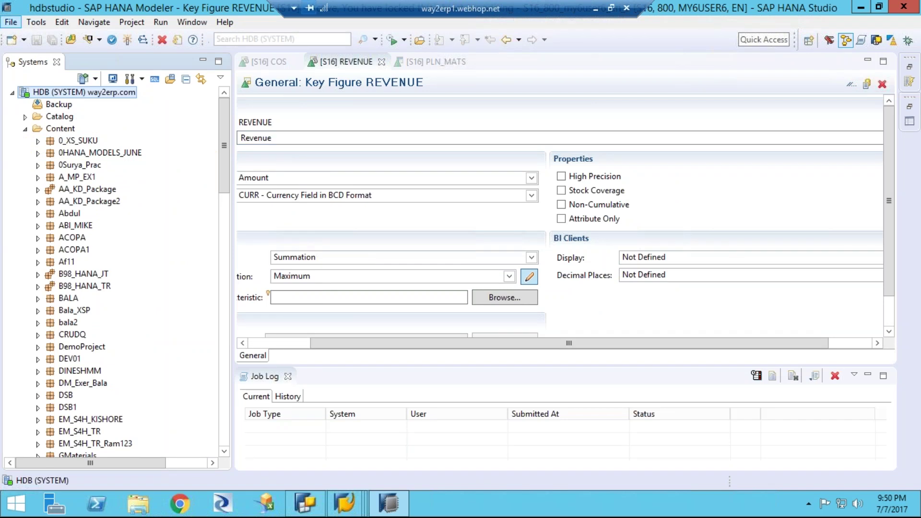
Exit SAP HANA Studio and minimise the open SAP GUI windows to reach the desktop.
{"action": "left_click", "coordinate": [10, 22]}
{"action": "left_click", "coordinate": [10, 24]}
{"action": "left_click", "coordinate": [9, 22]}
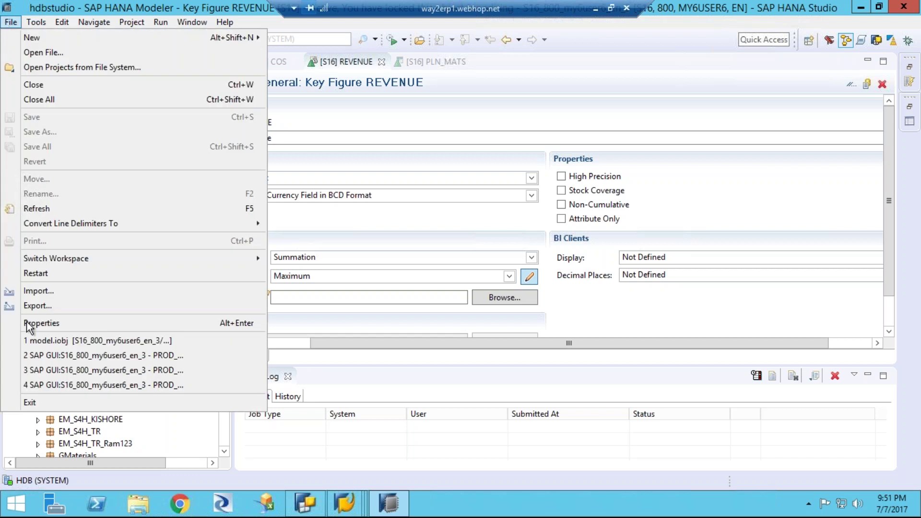
{"action": "left_click", "coordinate": [33, 401]}
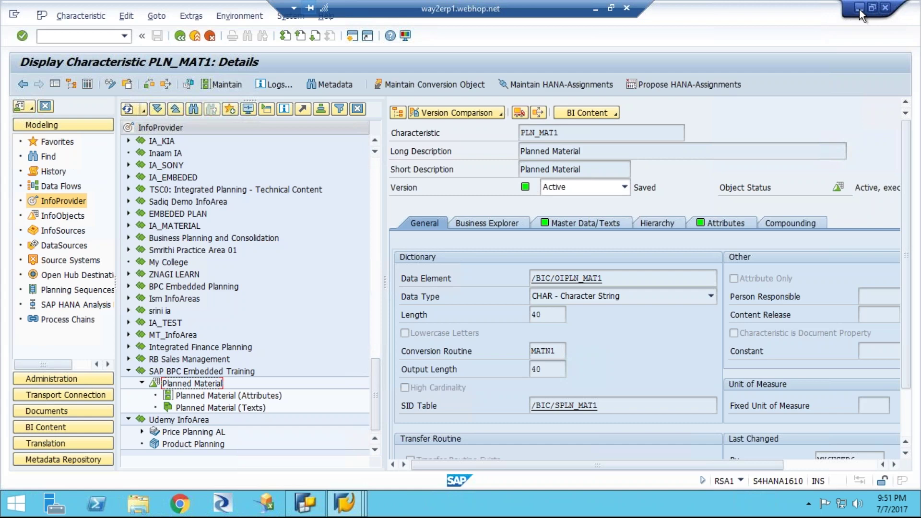
{"action": "left_click", "coordinate": [859, 8]}
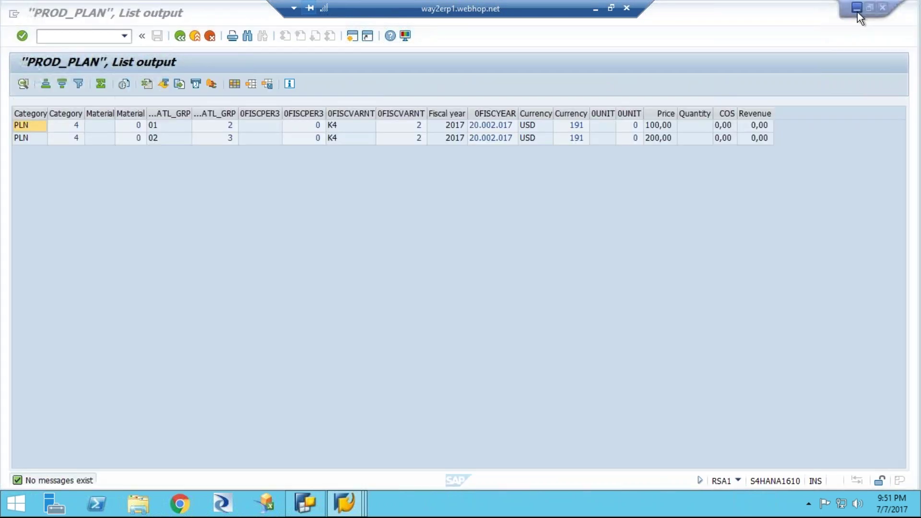
{"action": "left_click", "coordinate": [857, 8]}
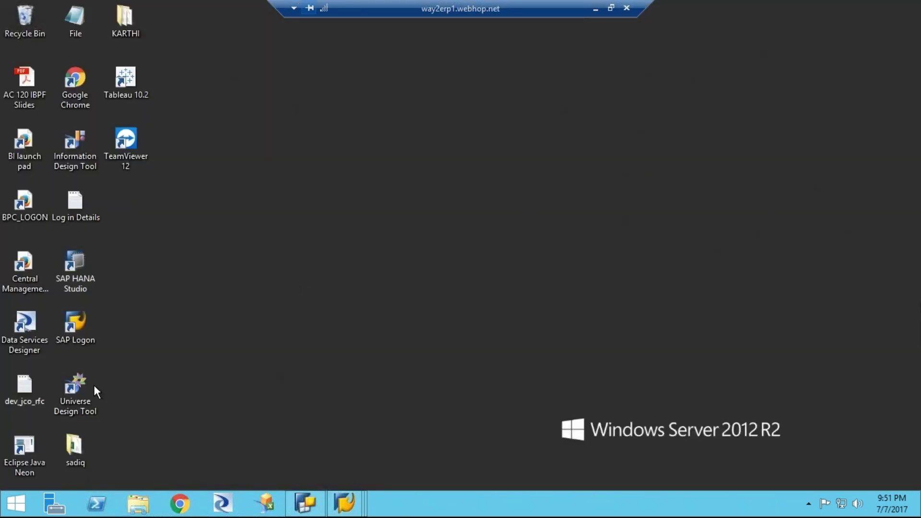
Launch SAP HANA Studio and switch to the BW Modeling perspective.
{"action": "left_click", "coordinate": [75, 264]}
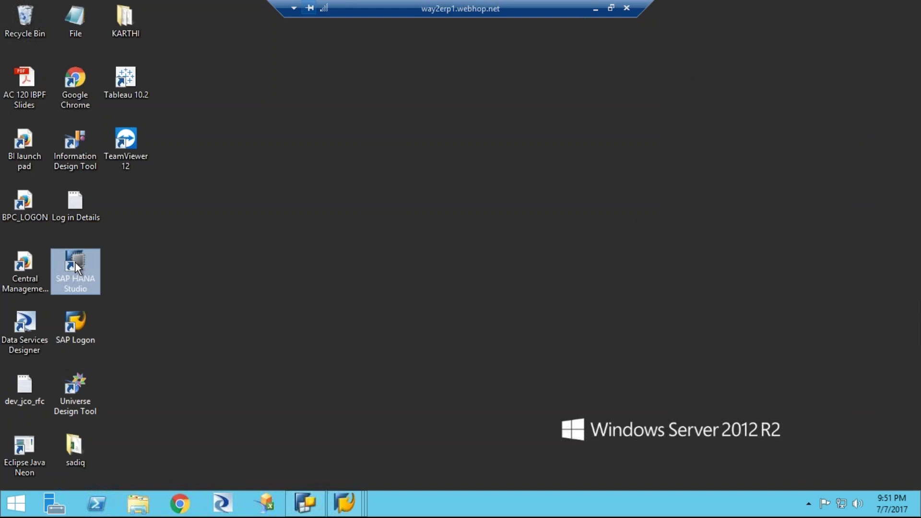
{"action": "double_click", "coordinate": [76, 266]}
{"action": "left_click", "coordinate": [191, 272]}
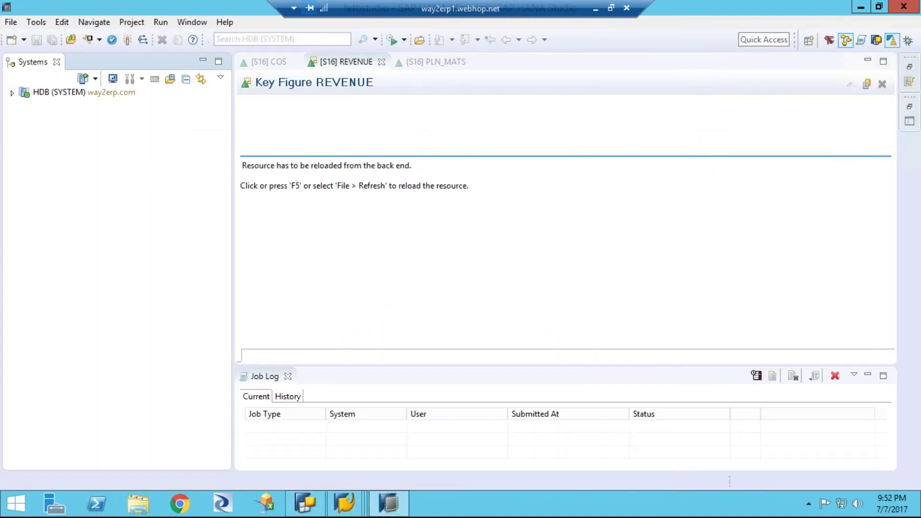
{"action": "left_click", "coordinate": [875, 39]}
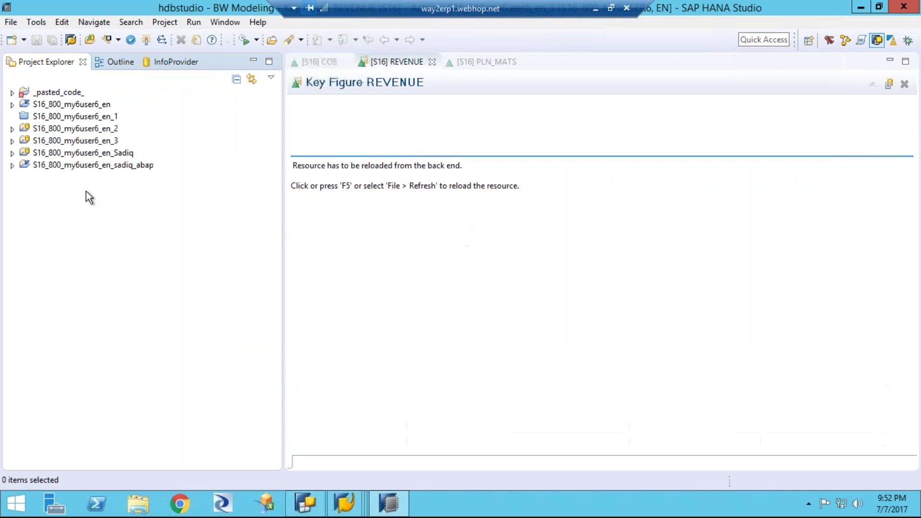
Expand the third S16 client 800 project and log on by entering the account password.
{"action": "left_click", "coordinate": [11, 141]}
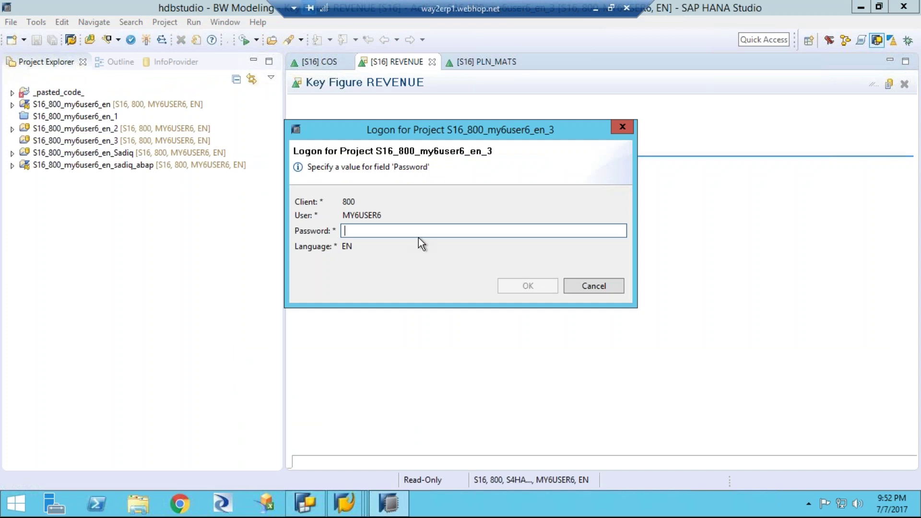
{"action": "type", "text": "•••••••"}
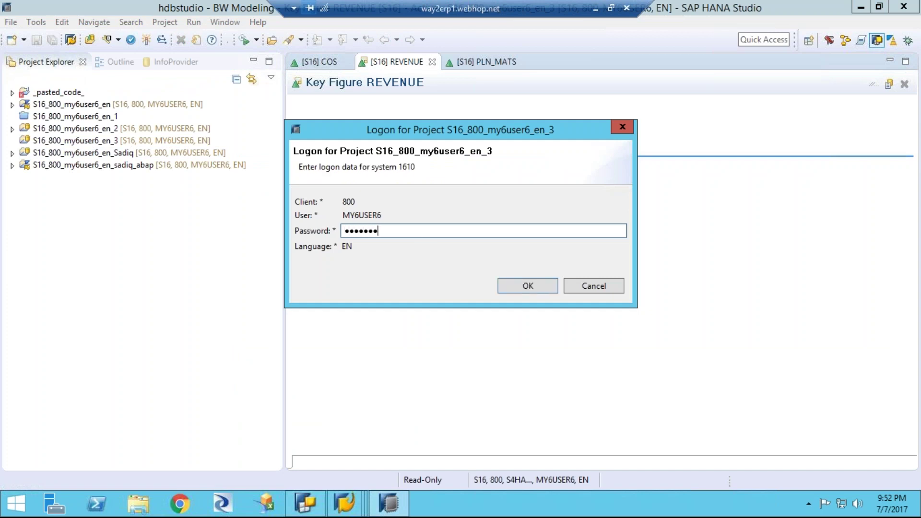
{"action": "type", "text": "••"}
{"action": "key", "text": "Return"}
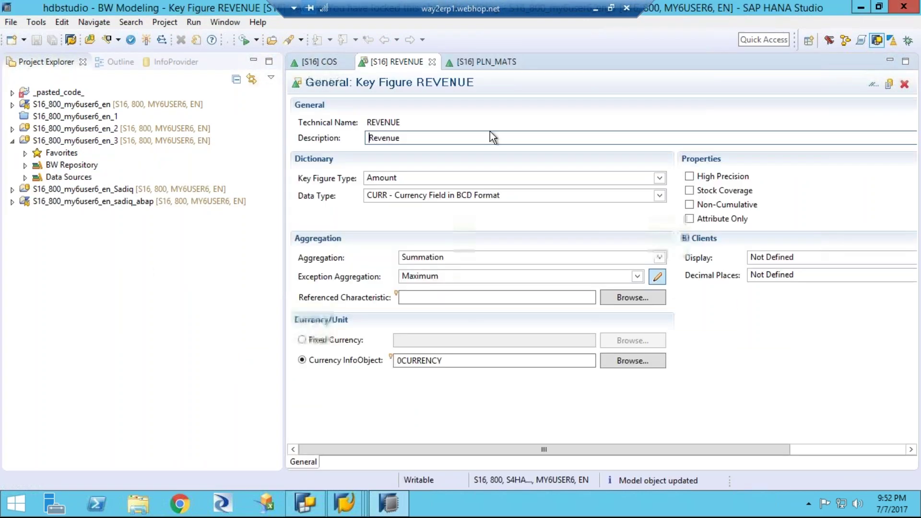
Display the PLN_MATS characteristic, check it for consistency and activate it again.
{"action": "left_click", "coordinate": [477, 61]}
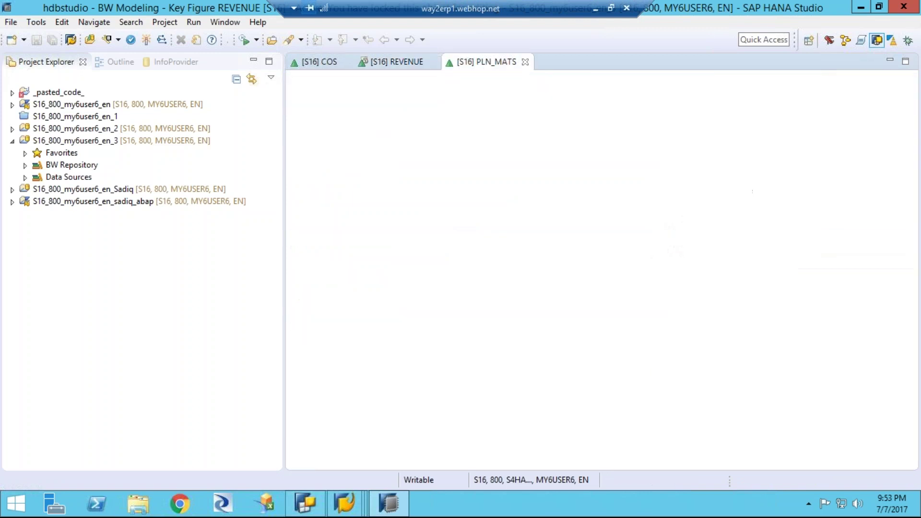
{"action": "left_click", "coordinate": [131, 40]}
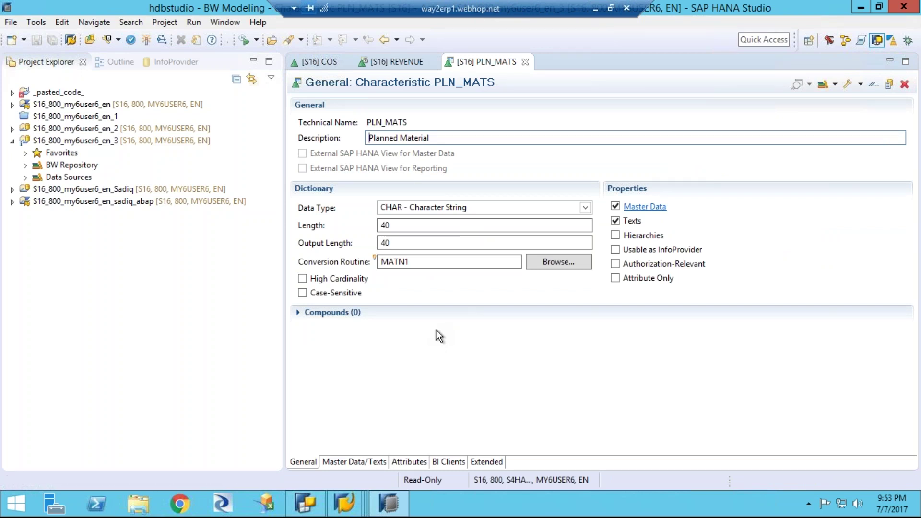
{"action": "left_click", "coordinate": [146, 41]}
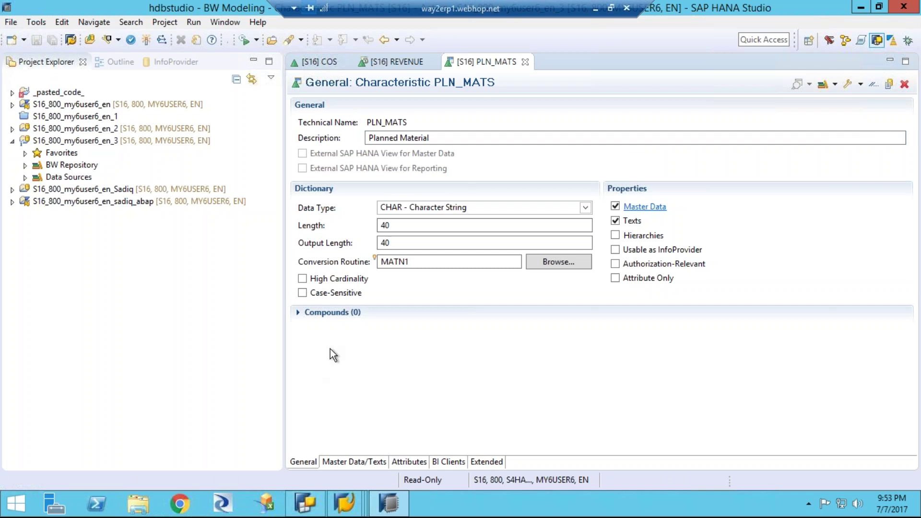
{"action": "left_click", "coordinate": [298, 312]}
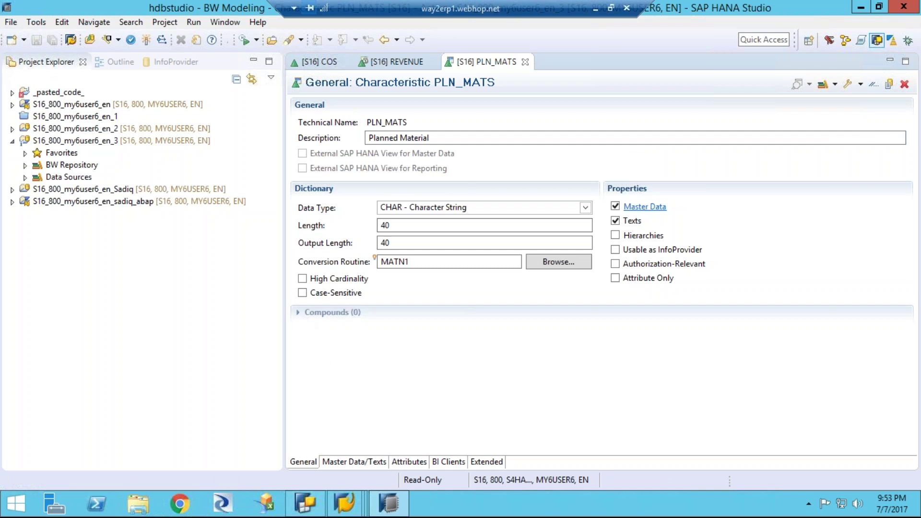
{"action": "left_click", "coordinate": [298, 312]}
{"action": "left_click", "coordinate": [147, 39]}
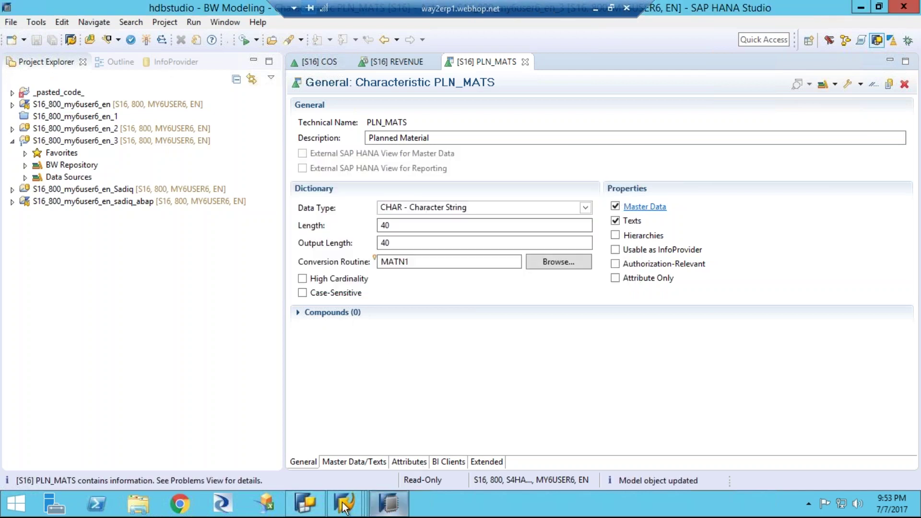
Switch to the SAP GUI session displaying PLN_MAT1, return to SAP Easy Access and restart transaction RSA1.
{"action": "mouse_move", "coordinate": [343, 507]}
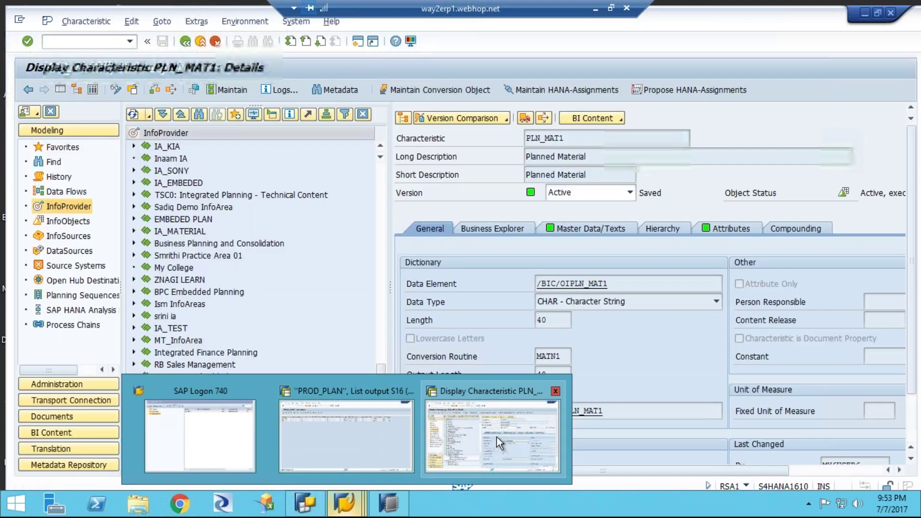
{"action": "left_click", "coordinate": [496, 436]}
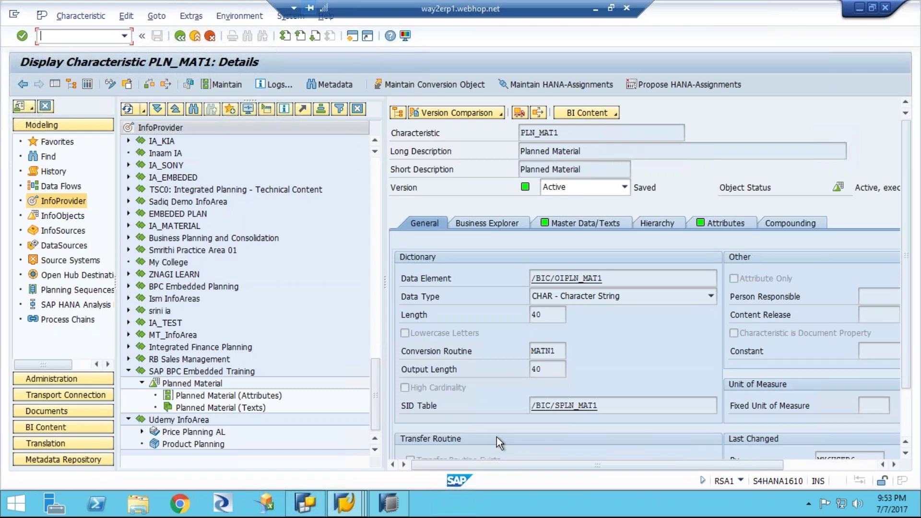
{"action": "left_click", "coordinate": [182, 38]}
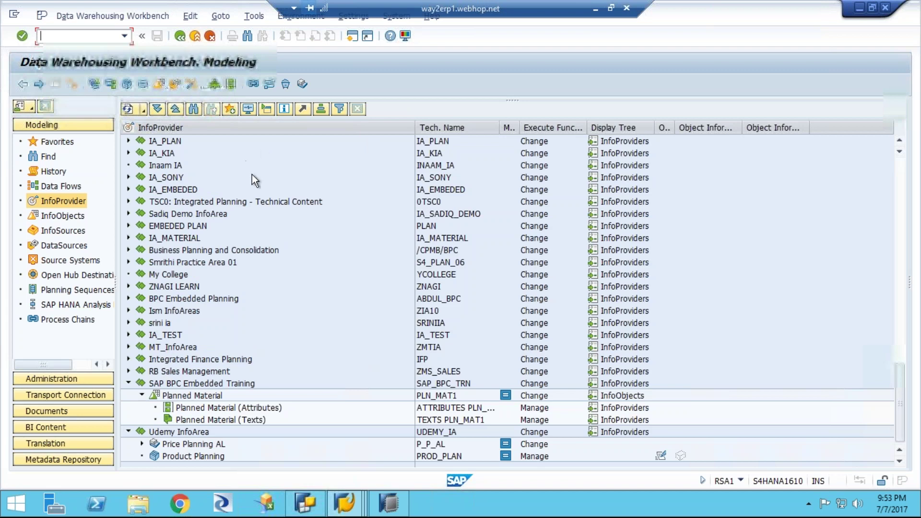
{"action": "key", "text": "F3"}
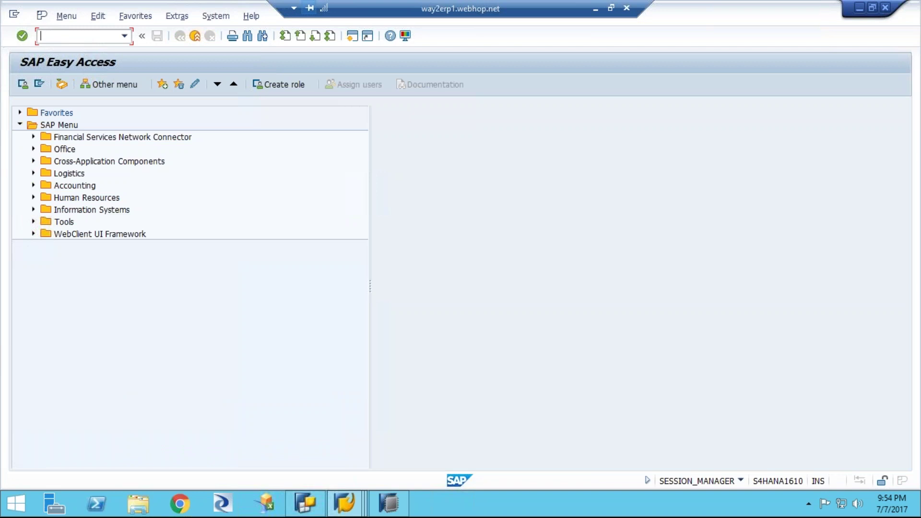
{"action": "type", "text": "rsa1"}
{"action": "key", "text": "Return"}
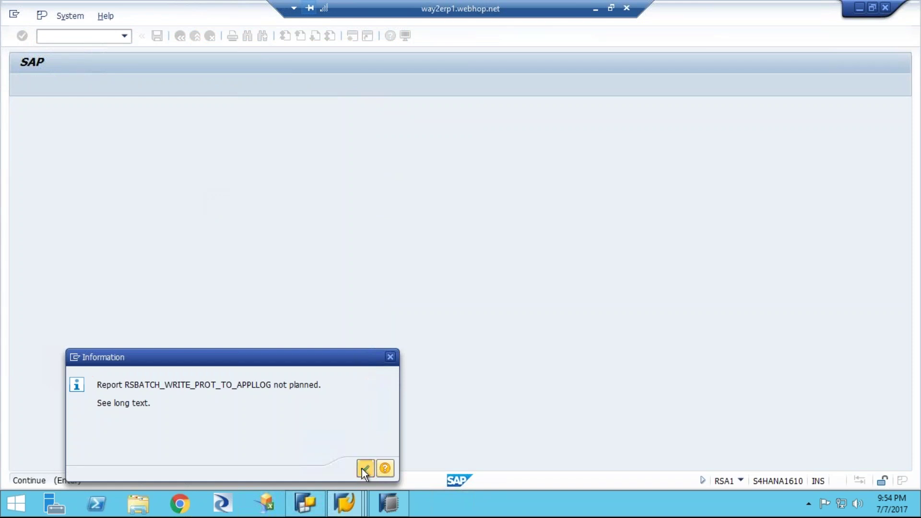
{"action": "left_click", "coordinate": [364, 468]}
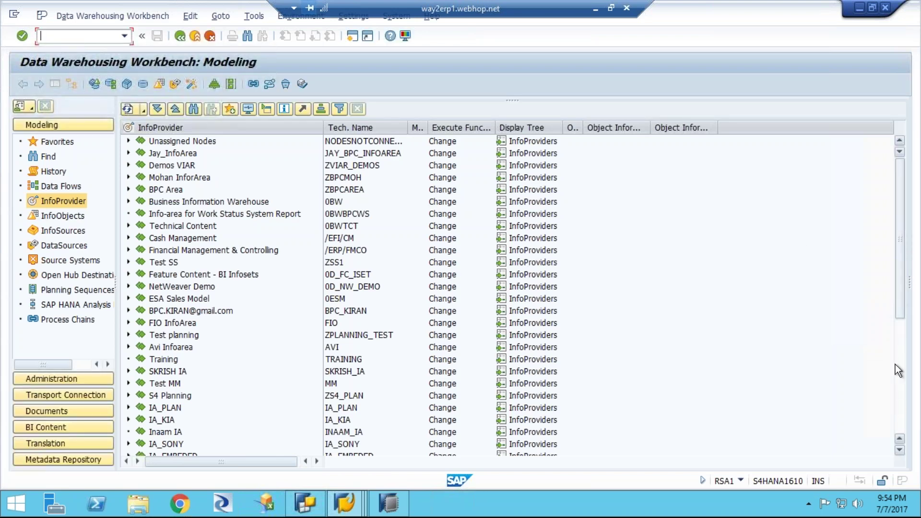
Display PLN_MATS under SAP BPC Embedded Training and start its master data maintenance, continuing past the browser's certificate warning.
{"action": "left_click_drag", "start_coordinate": [899, 310], "coordinate": [902, 421]}
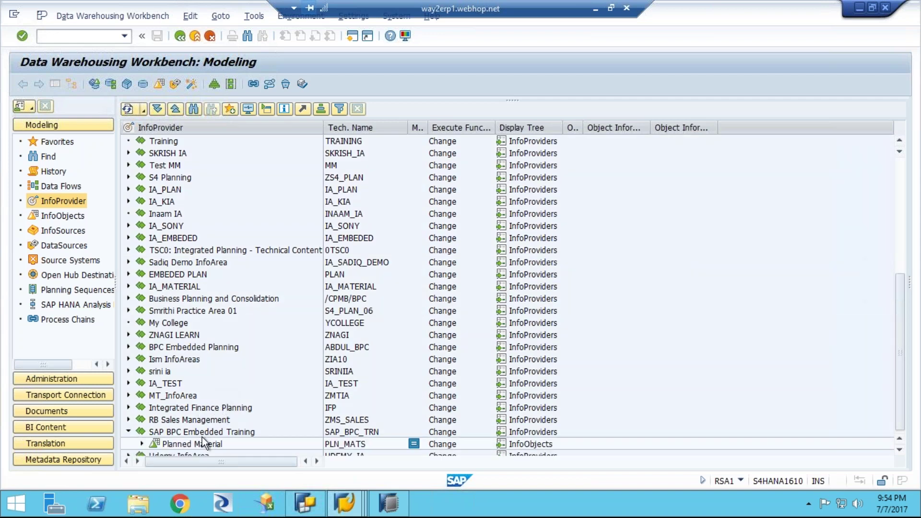
{"action": "double_click", "coordinate": [171, 443]}
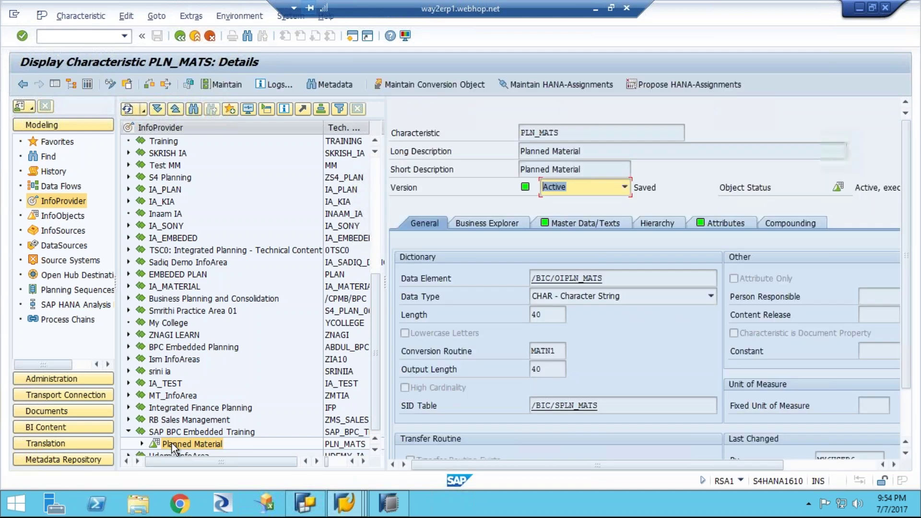
{"action": "left_click", "coordinate": [215, 84]}
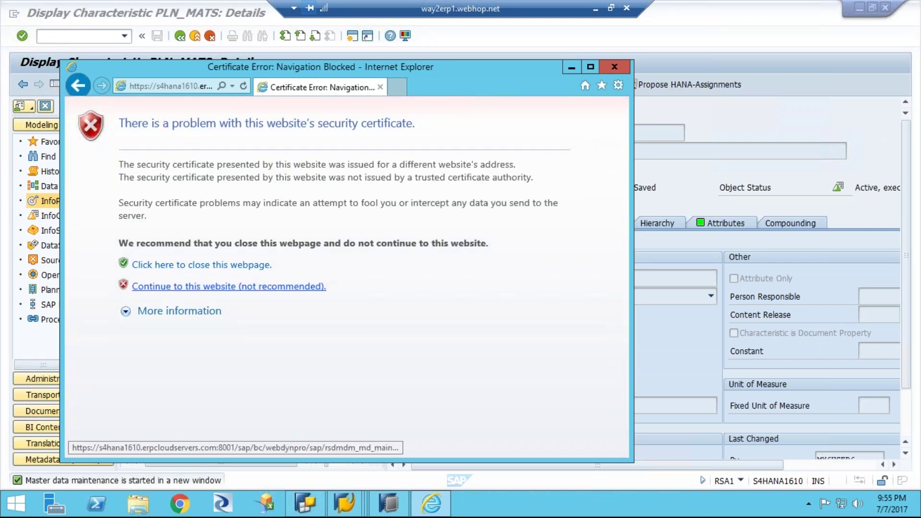
{"action": "left_click", "coordinate": [229, 287]}
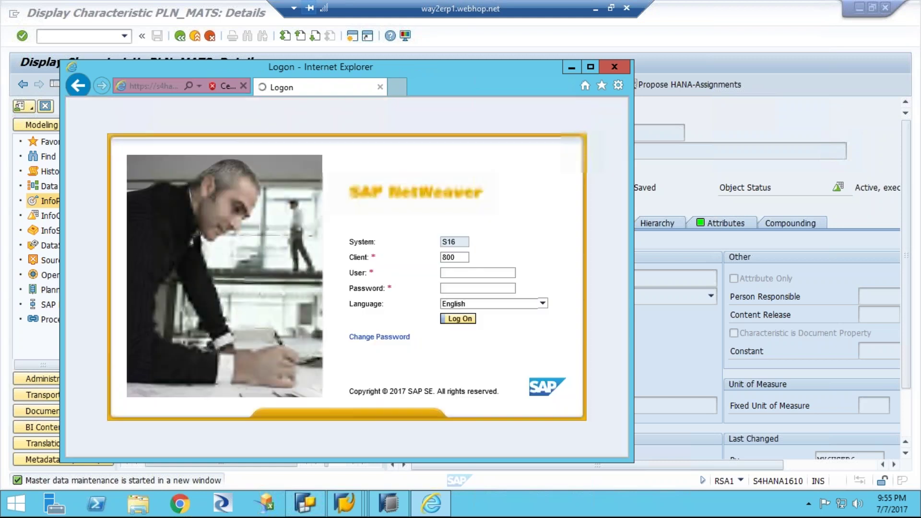
Log on to system S16, client 800, with the saved user name and account password.
{"action": "left_click", "coordinate": [455, 273]}
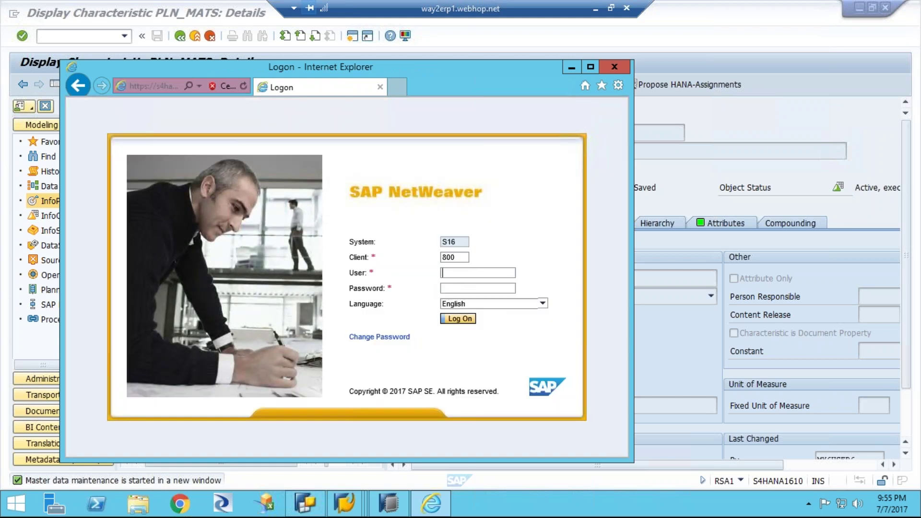
{"action": "left_click", "coordinate": [454, 272]}
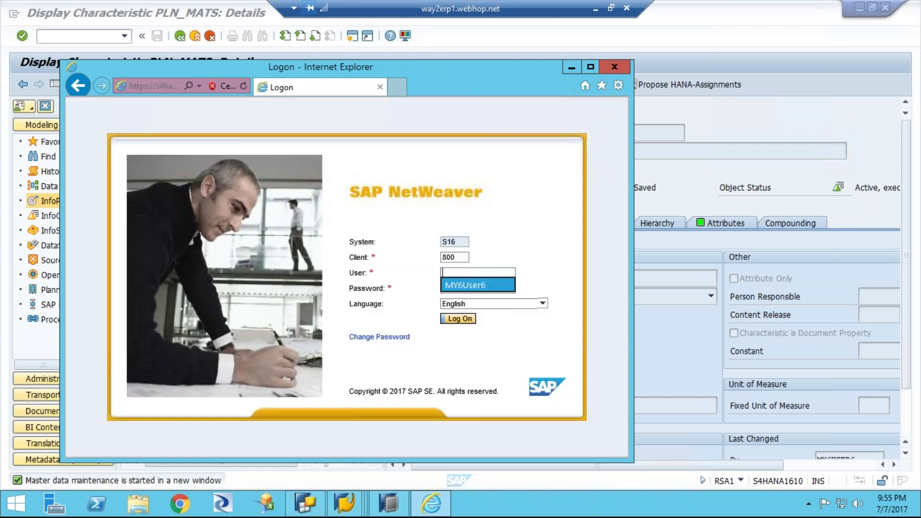
{"action": "left_click", "coordinate": [458, 285]}
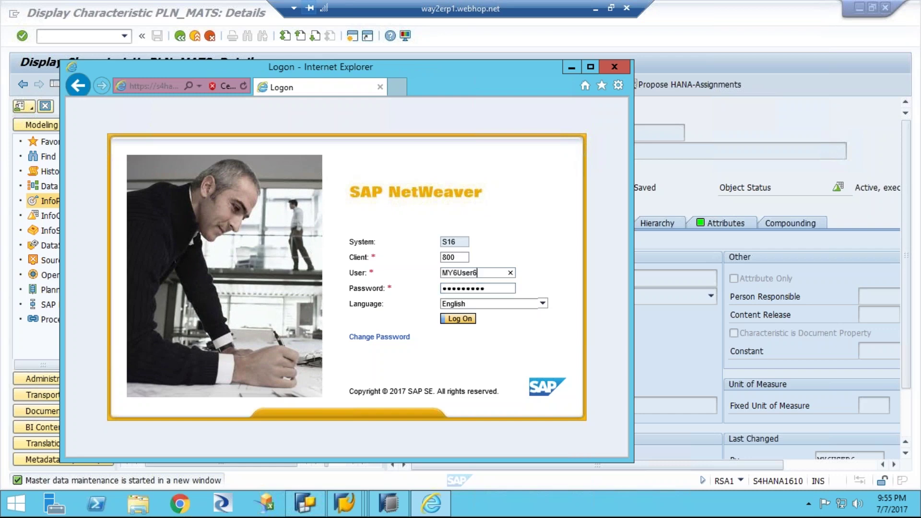
{"action": "key", "text": "Return"}
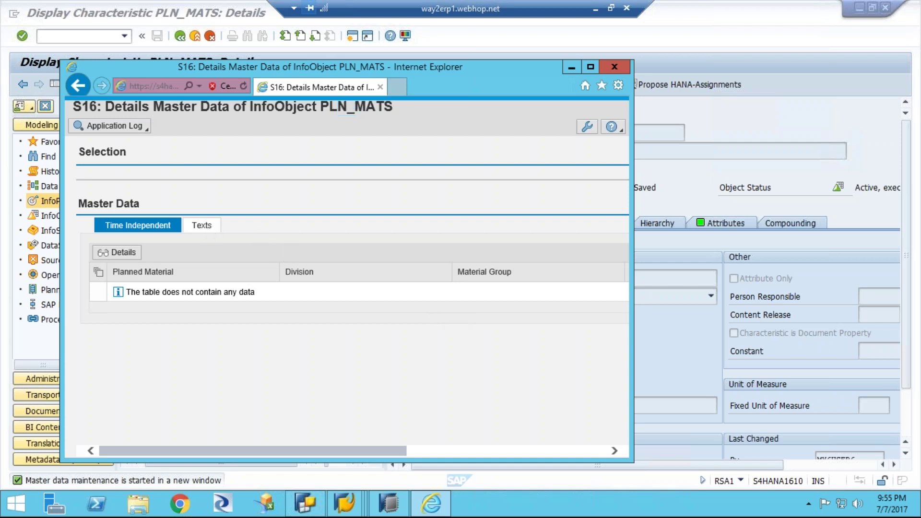
Check the texts and time-independent master data of PLN_MATS, and close the browser window.
{"action": "left_click", "coordinate": [201, 225]}
{"action": "left_click", "coordinate": [178, 227]}
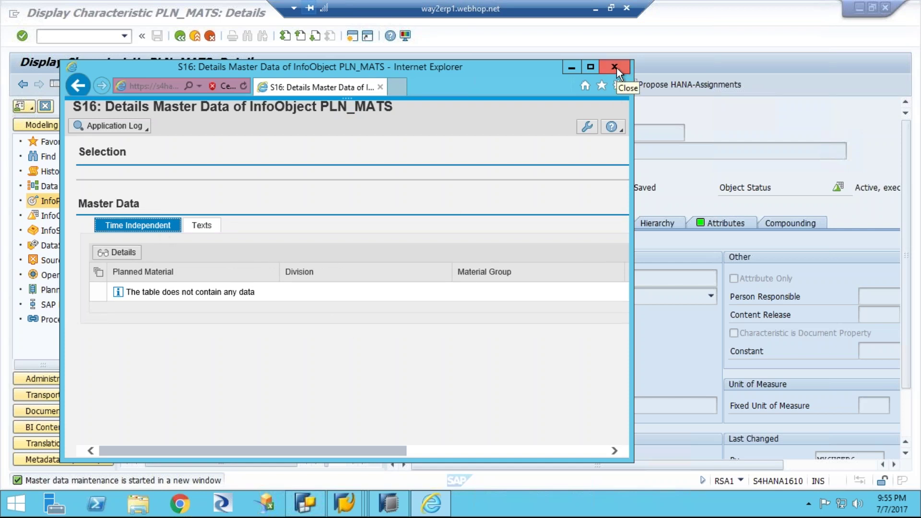
{"action": "left_click", "coordinate": [615, 68]}
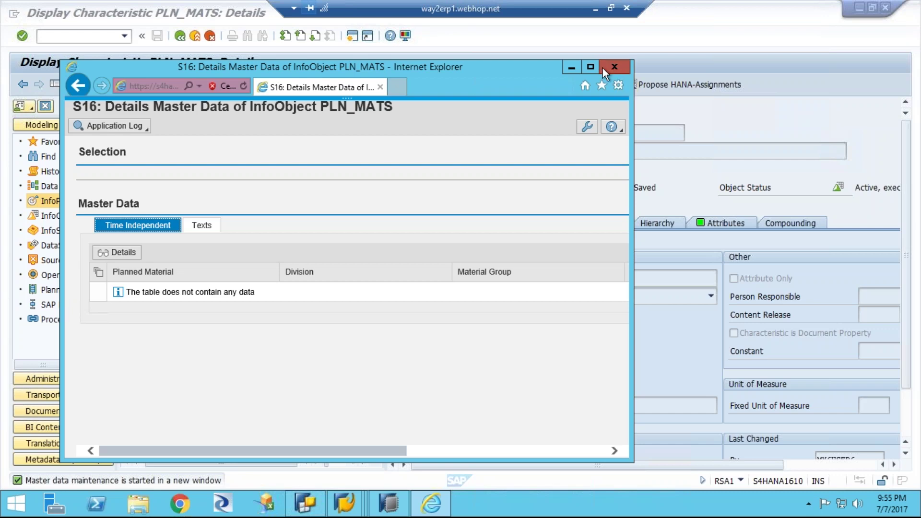
Switch back to SAP HANA Studio and, in the Modeler perspective, open the MAT_C calculation view from content package SAP_BPC_TRN.
{"action": "left_click", "coordinate": [394, 510]}
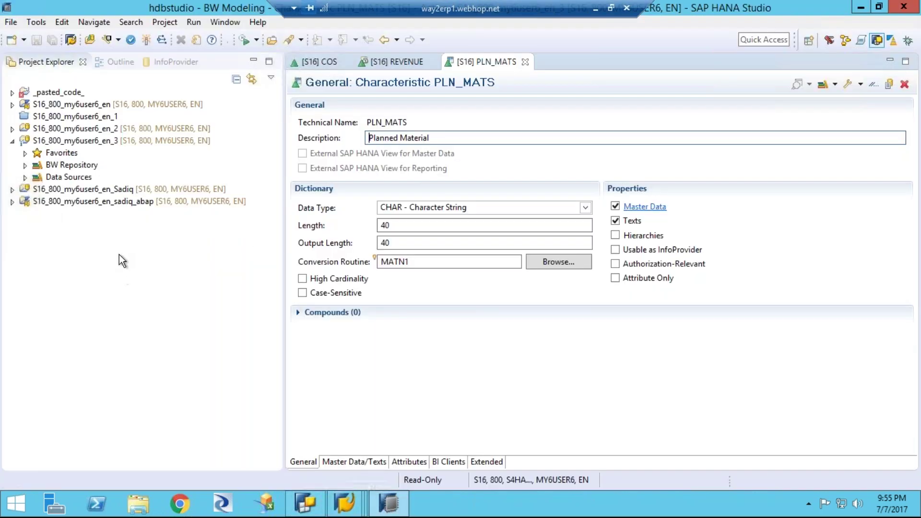
{"action": "left_click", "coordinate": [844, 41]}
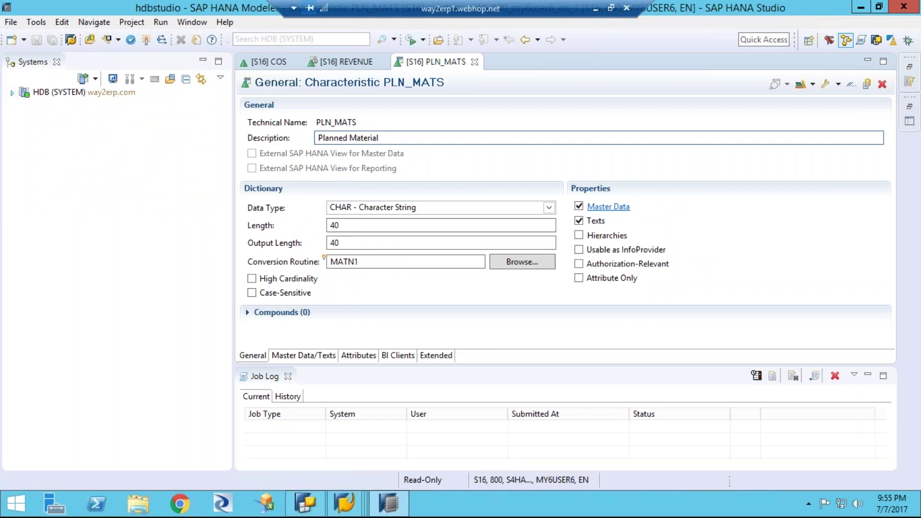
{"action": "left_click", "coordinate": [12, 93]}
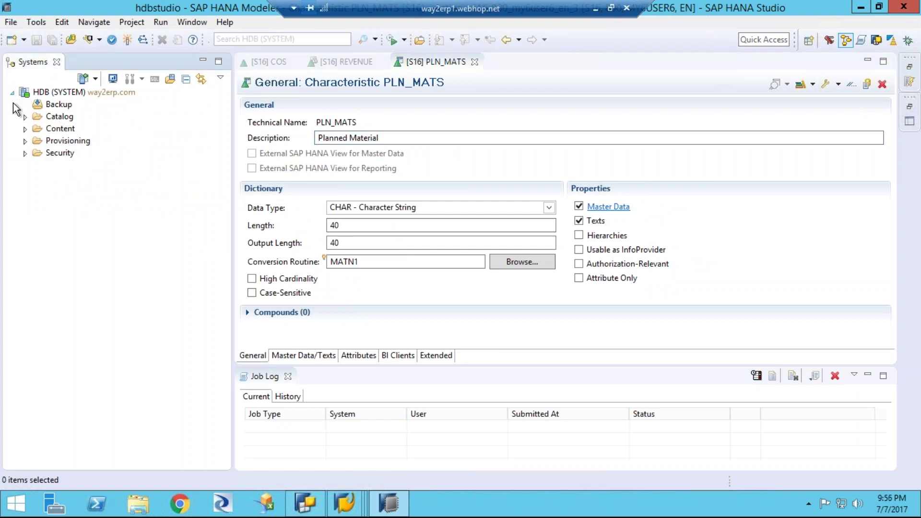
{"action": "left_click", "coordinate": [25, 128]}
{"action": "left_click_drag", "start_coordinate": [226, 188], "coordinate": [224, 312]}
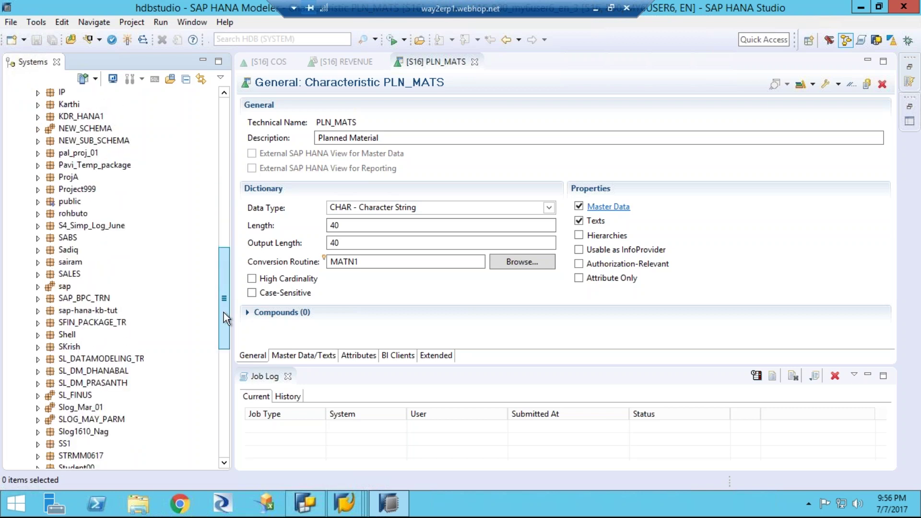
{"action": "left_click", "coordinate": [38, 298]}
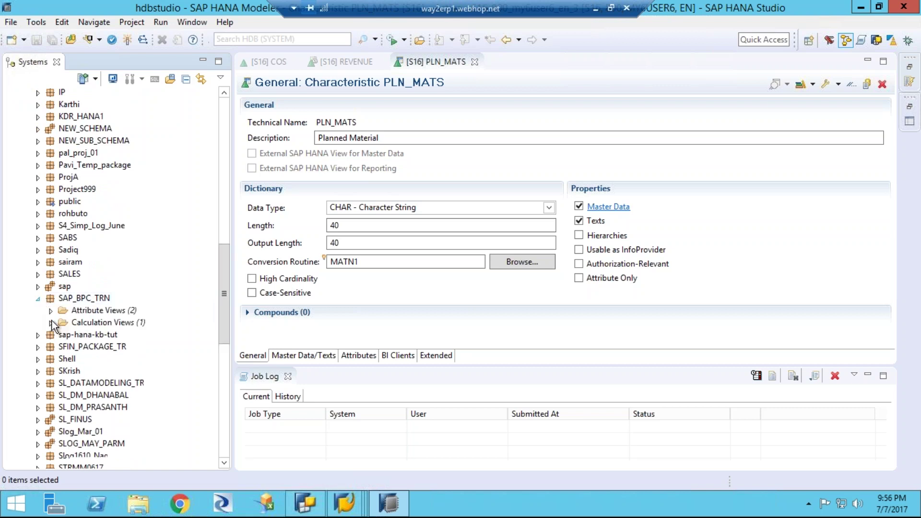
{"action": "left_click", "coordinate": [51, 322]}
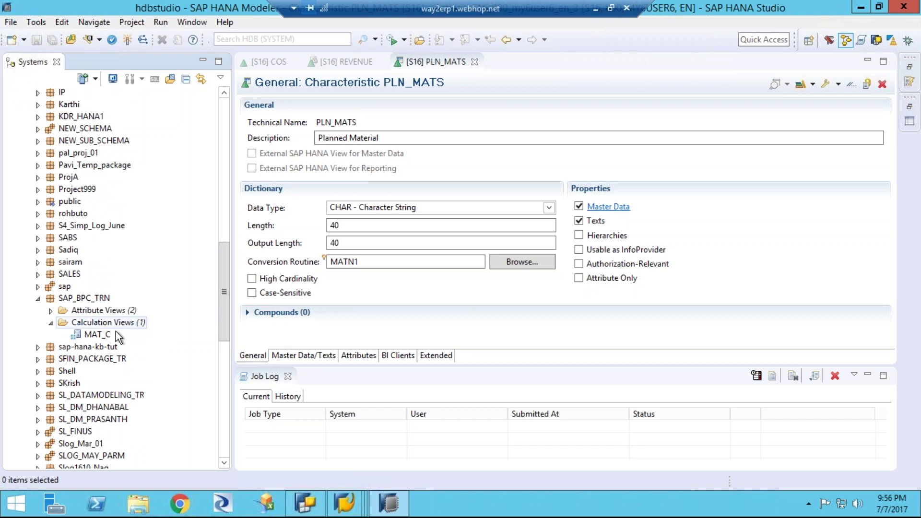
{"action": "double_click", "coordinate": [97, 336]}
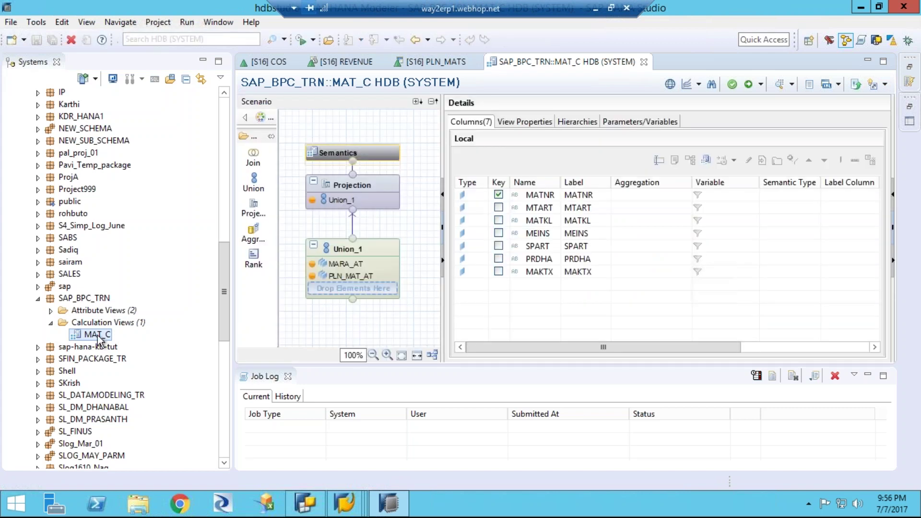
{"action": "mouse_move", "coordinate": [367, 154]}
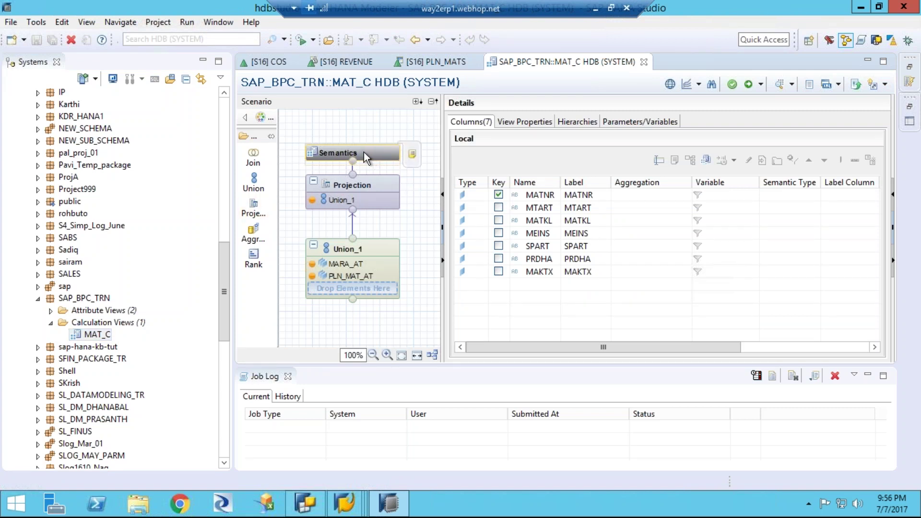
Preview the raw data of the MAT_C calculation view, dismiss the error, and close the preview.
{"action": "right_click", "coordinate": [363, 152]}
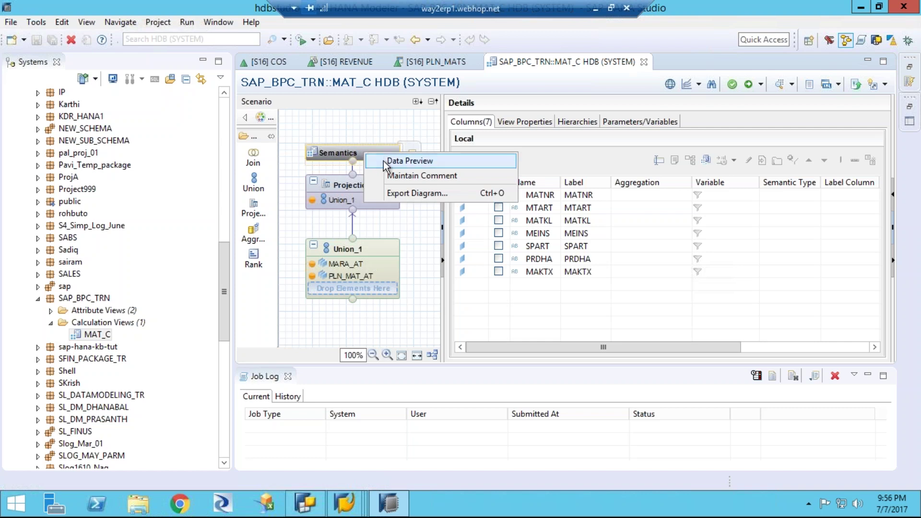
{"action": "left_click", "coordinate": [386, 162]}
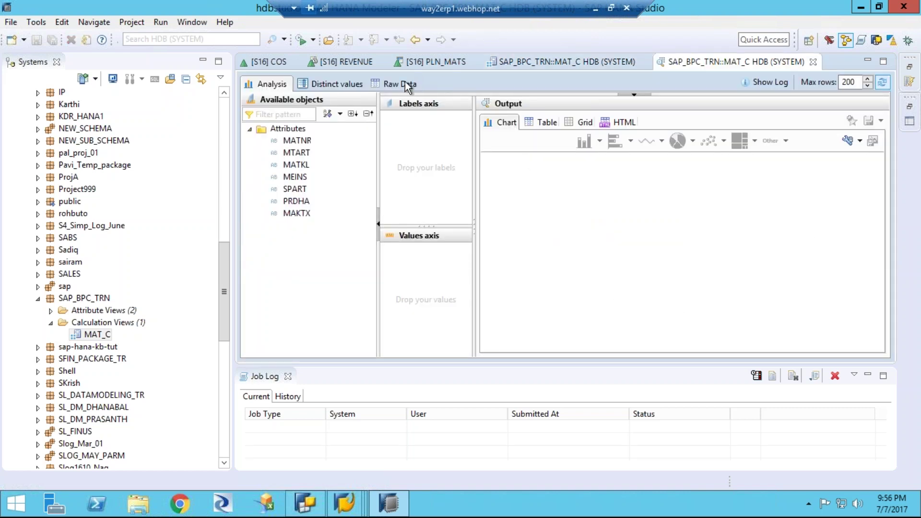
{"action": "left_click", "coordinate": [400, 83]}
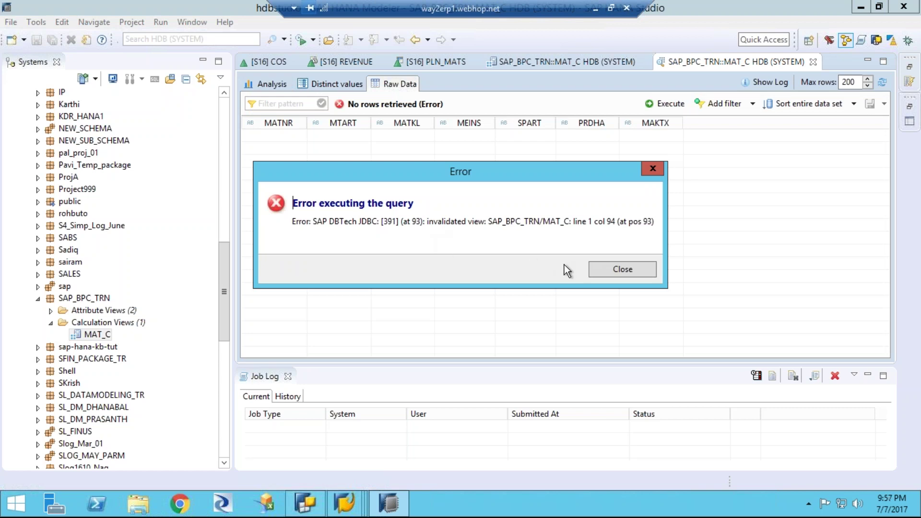
{"action": "left_click", "coordinate": [605, 271]}
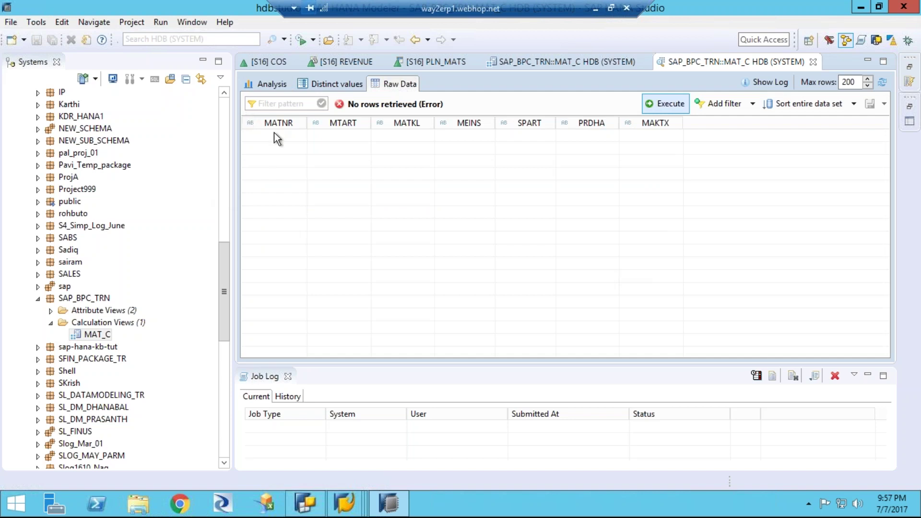
{"action": "left_click", "coordinate": [107, 335]}
{"action": "double_click", "coordinate": [107, 335]}
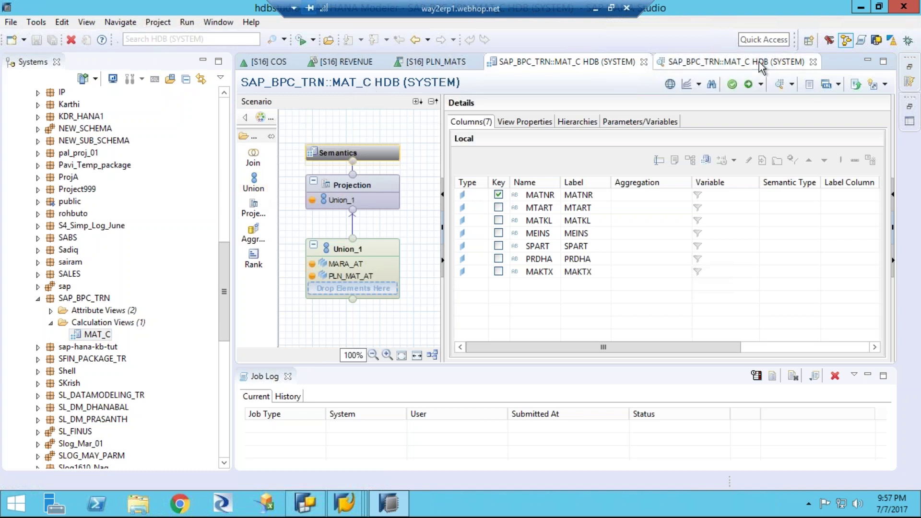
{"action": "left_click", "coordinate": [812, 62]}
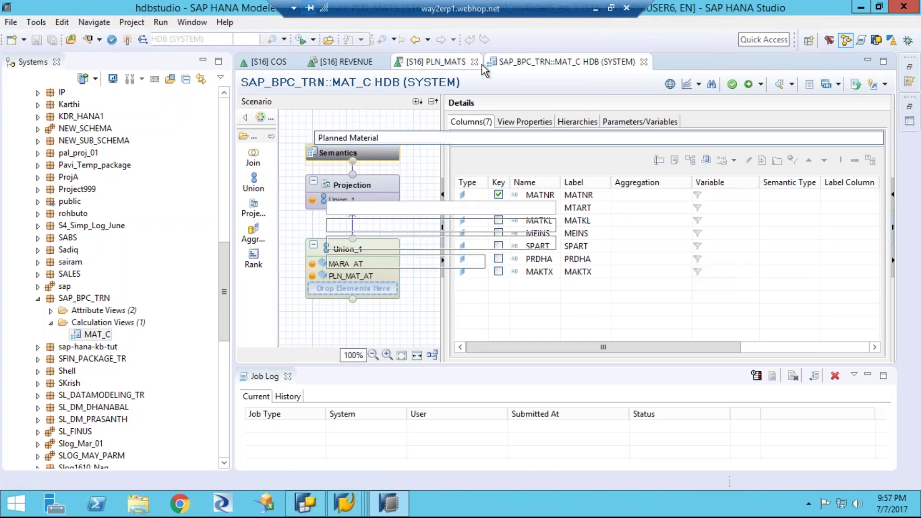
Close the REVENUE and COS key figure editors, keeping the PLN_MATS editor open.
{"action": "left_click", "coordinate": [460, 63]}
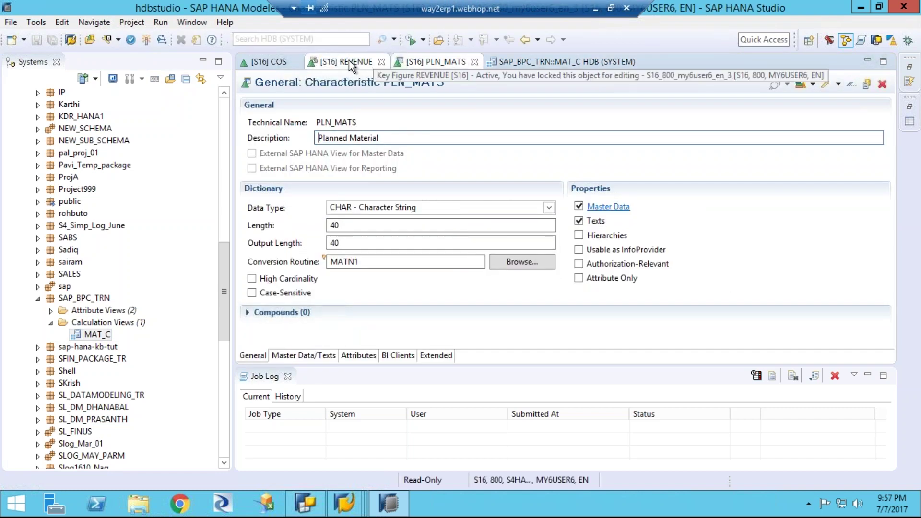
{"action": "left_click", "coordinate": [381, 62]}
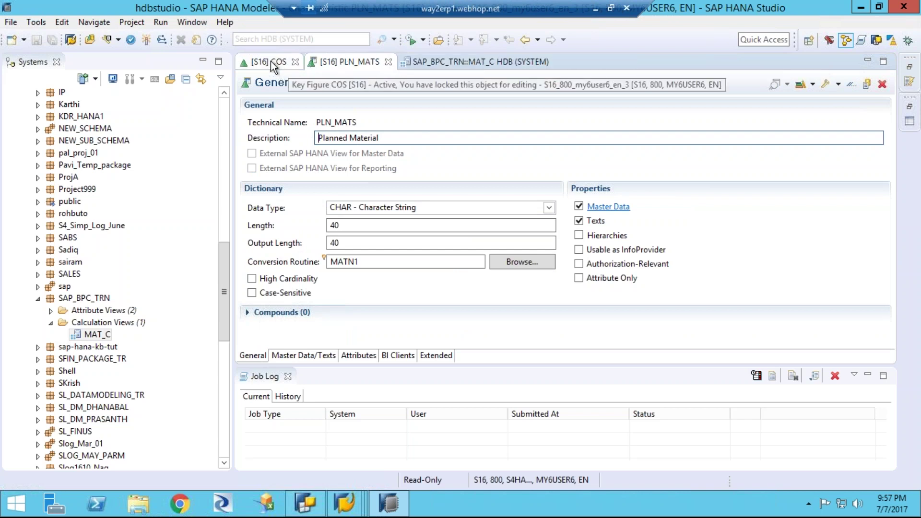
{"action": "left_click", "coordinate": [295, 63]}
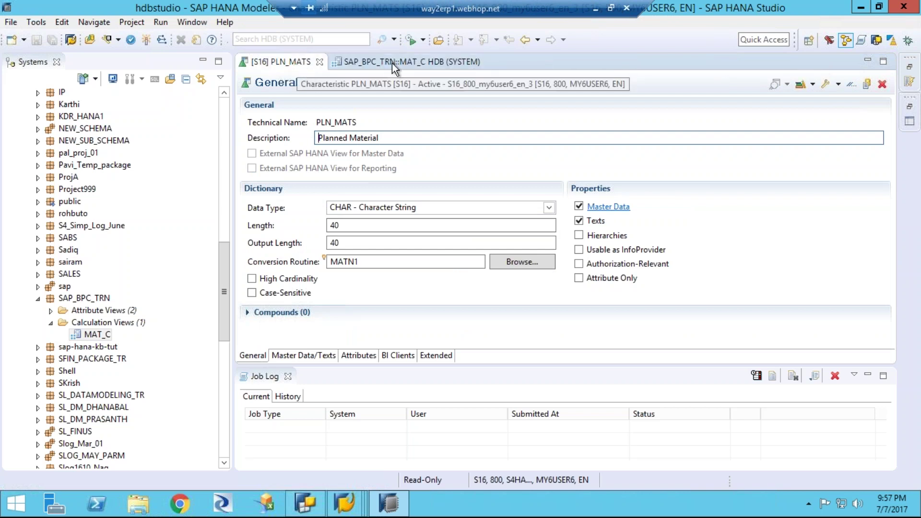
Validate the MAT_C calculation view and redeploy it.
{"action": "left_click", "coordinate": [384, 62]}
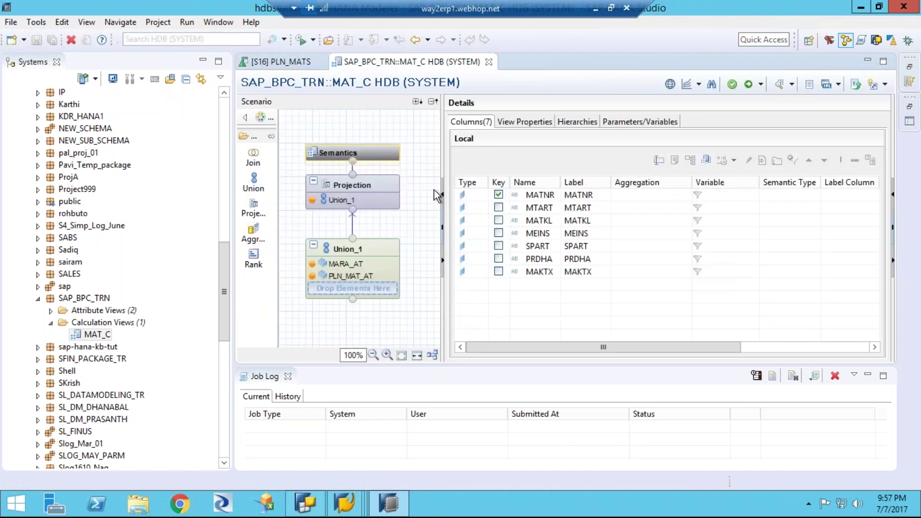
{"action": "left_click", "coordinate": [732, 87]}
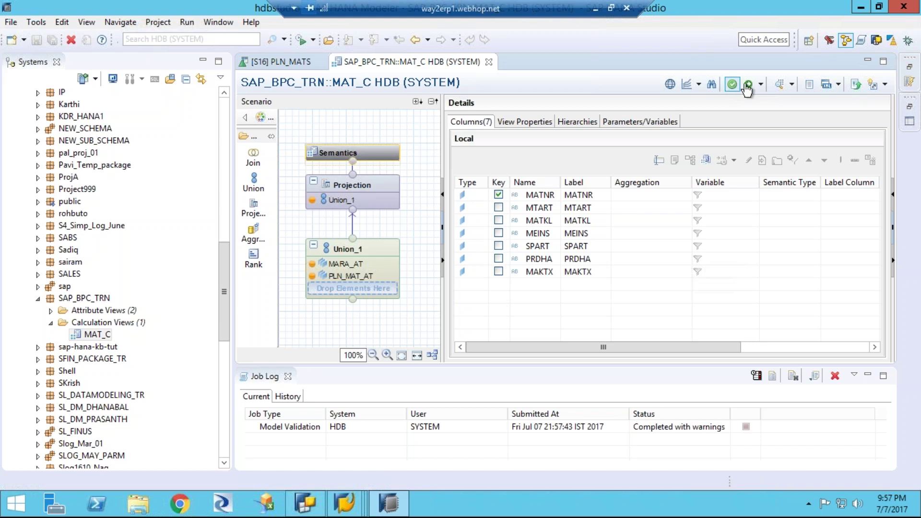
{"action": "left_click", "coordinate": [748, 84]}
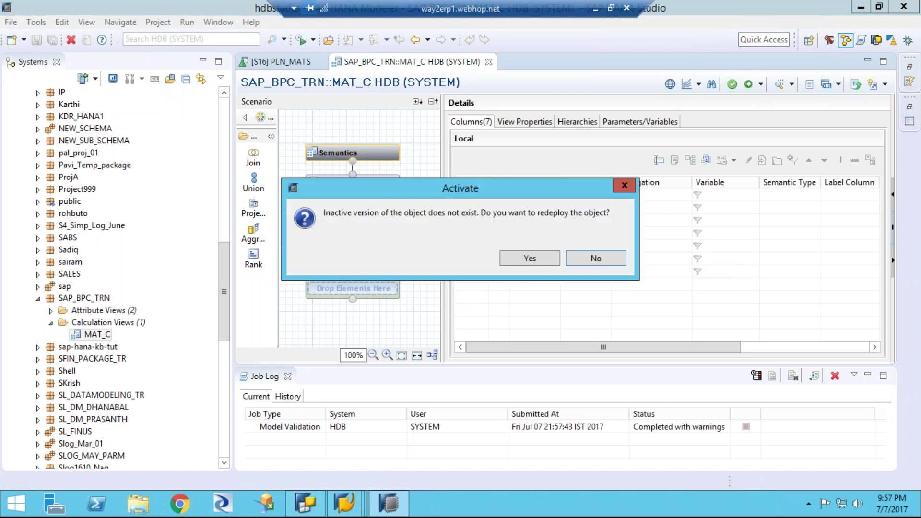
{"action": "left_click", "coordinate": [528, 259]}
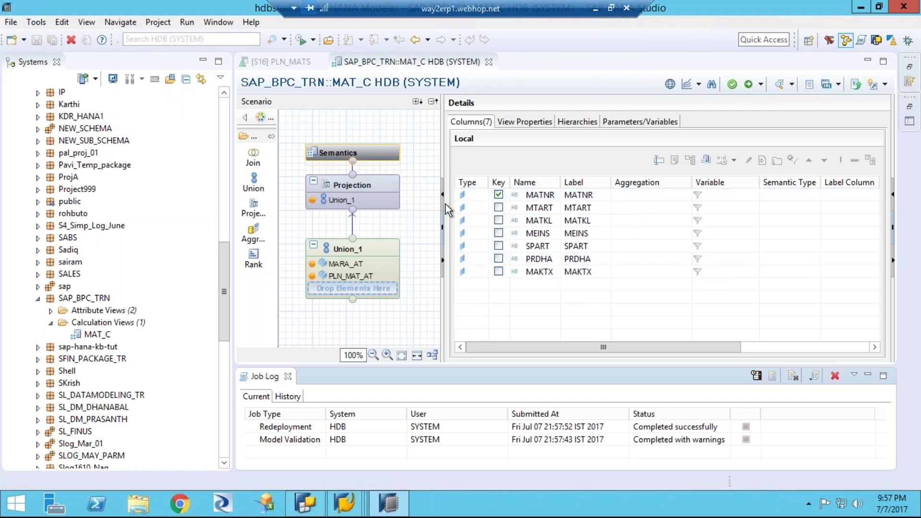
Inspect the Projection and Union_1 nodes of MAT_C and preview the view's raw data again, dismissing the error.
{"action": "left_click", "coordinate": [399, 187]}
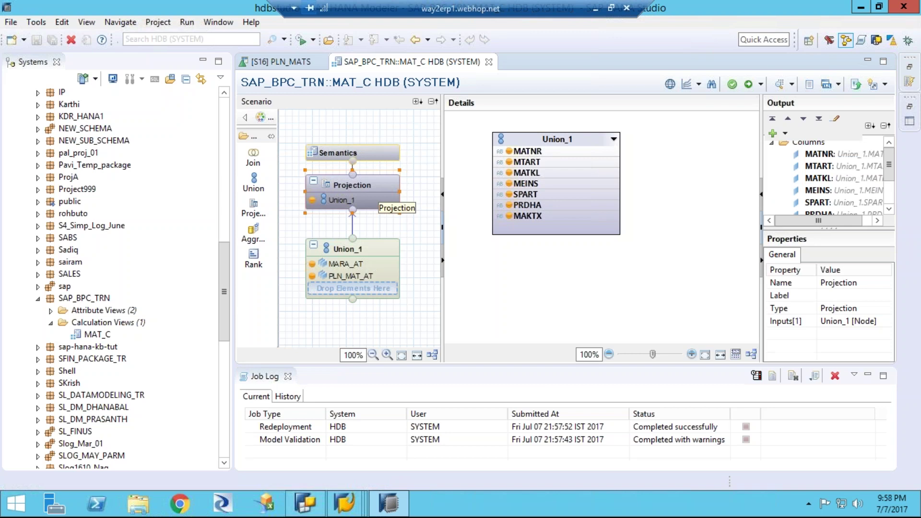
{"action": "left_click", "coordinate": [375, 247]}
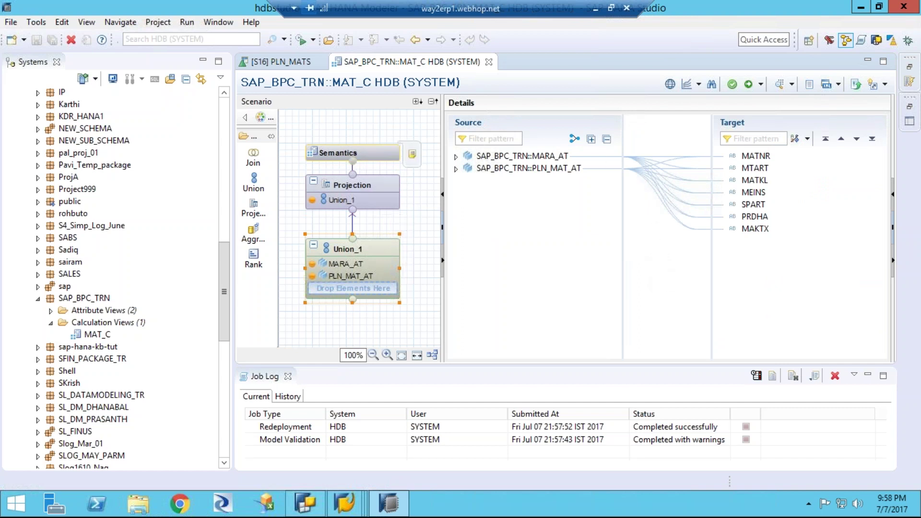
{"action": "left_click", "coordinate": [364, 156]}
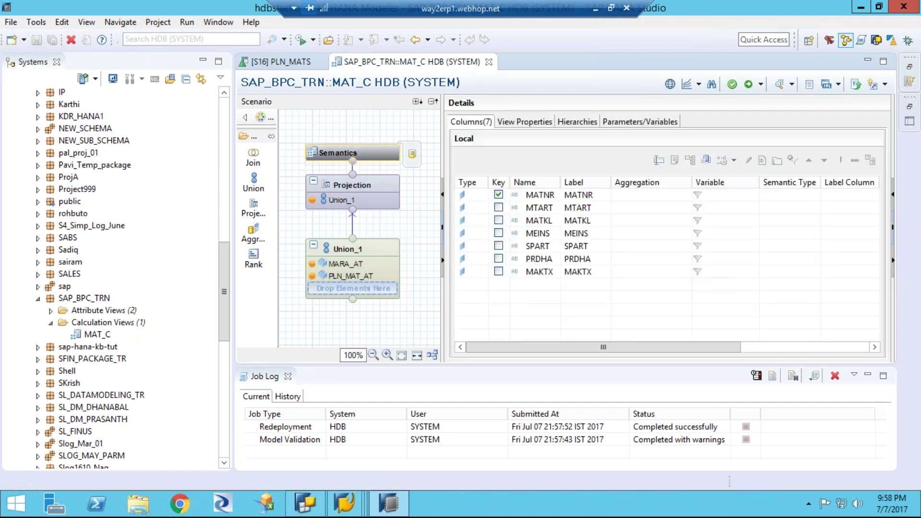
{"action": "right_click", "coordinate": [367, 152]}
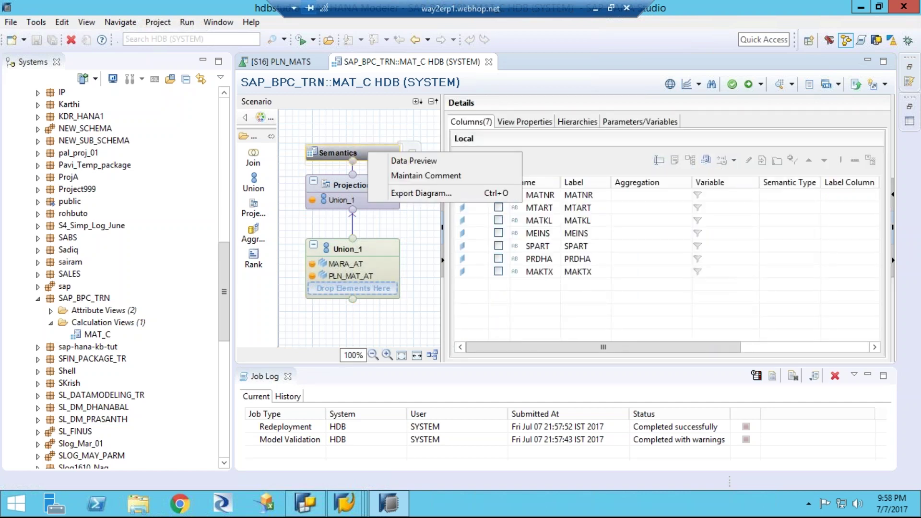
{"action": "left_click", "coordinate": [406, 164]}
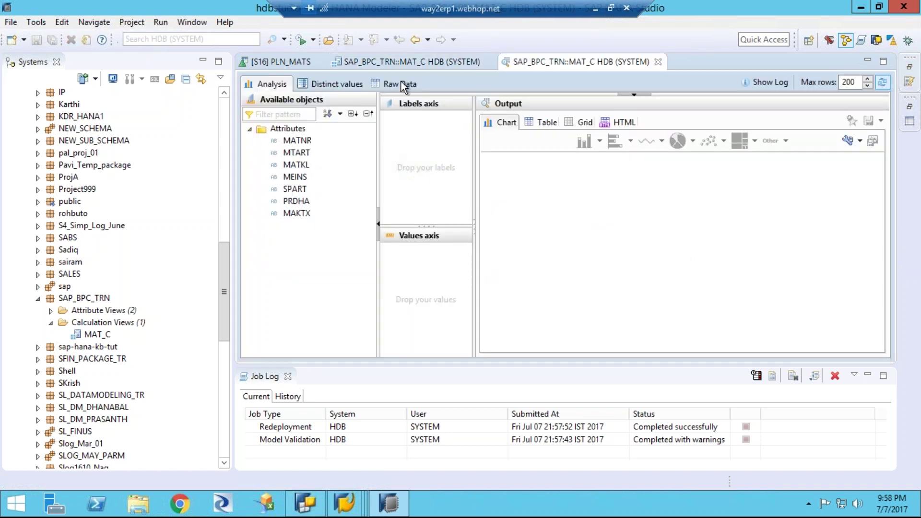
{"action": "left_click", "coordinate": [401, 83]}
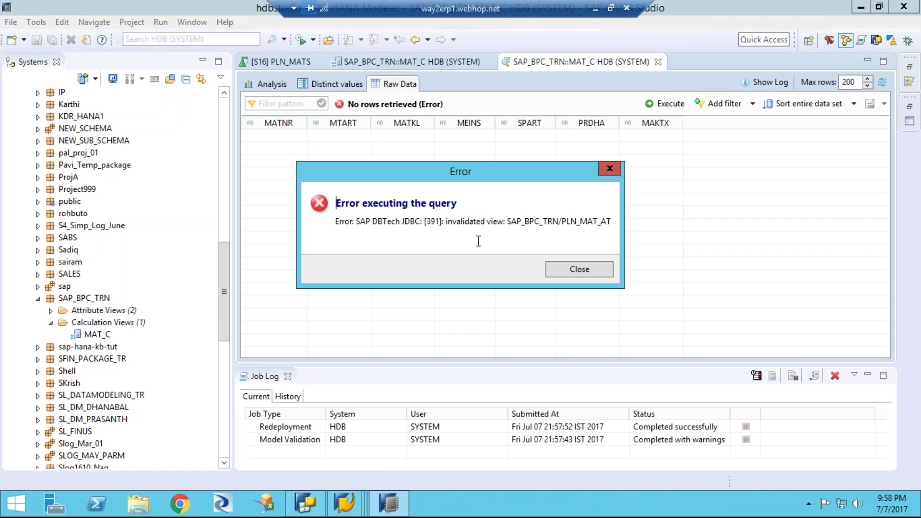
{"action": "left_click", "coordinate": [562, 268]}
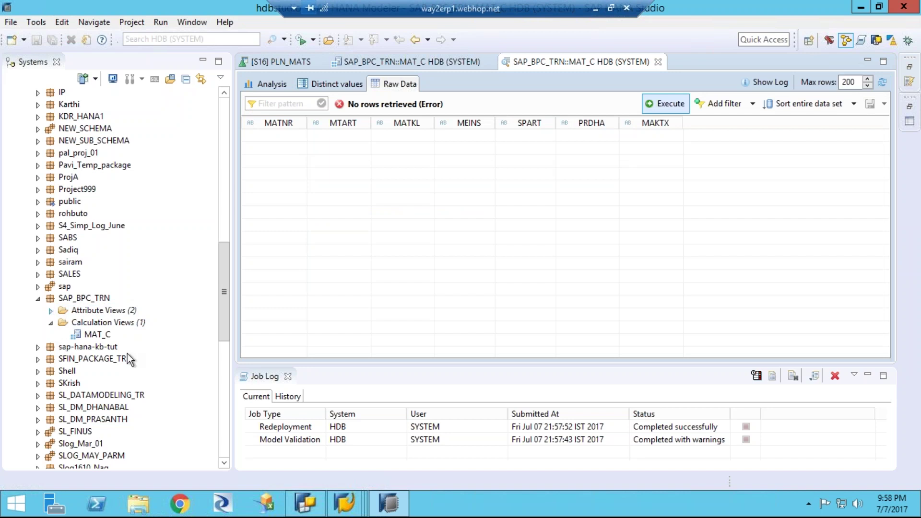
Open the MARA_AT attribute view from package SAP_BPC_TRN, validate it, and redeploy it.
{"action": "left_click", "coordinate": [50, 310]}
{"action": "double_click", "coordinate": [104, 323]}
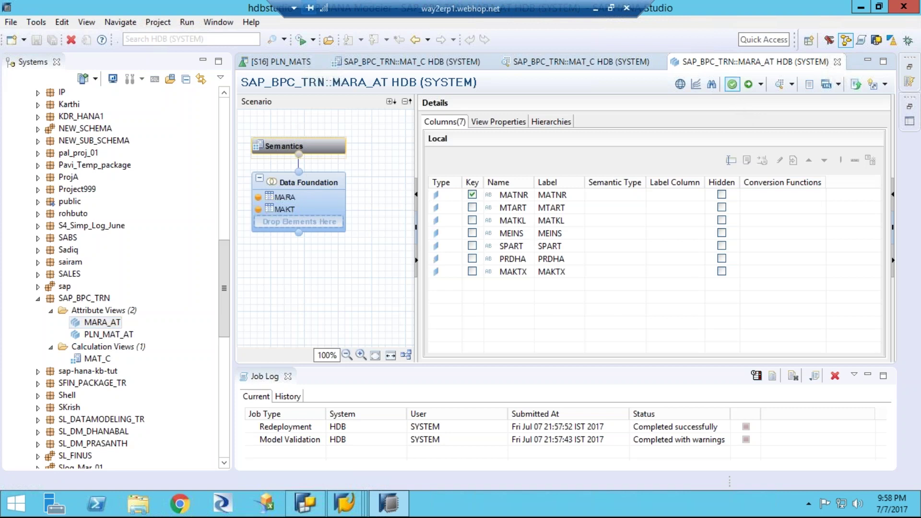
{"action": "left_click", "coordinate": [732, 85]}
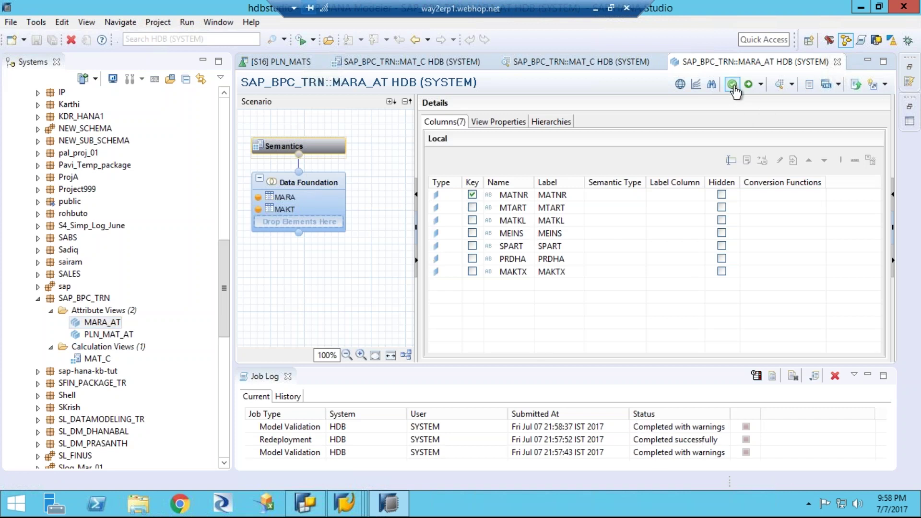
{"action": "left_click", "coordinate": [748, 84]}
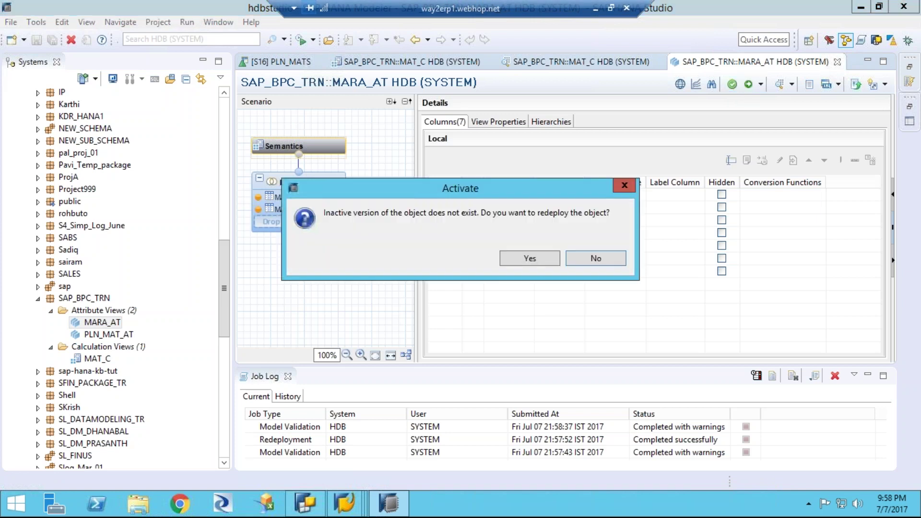
{"action": "left_click", "coordinate": [517, 263]}
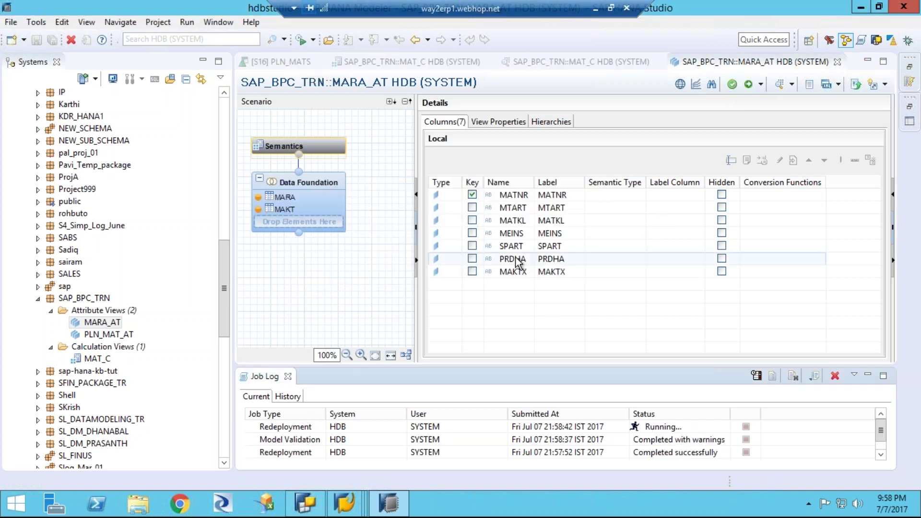
Preview the raw data of the MARA_AT attribute view.
{"action": "mouse_move", "coordinate": [358, 148]}
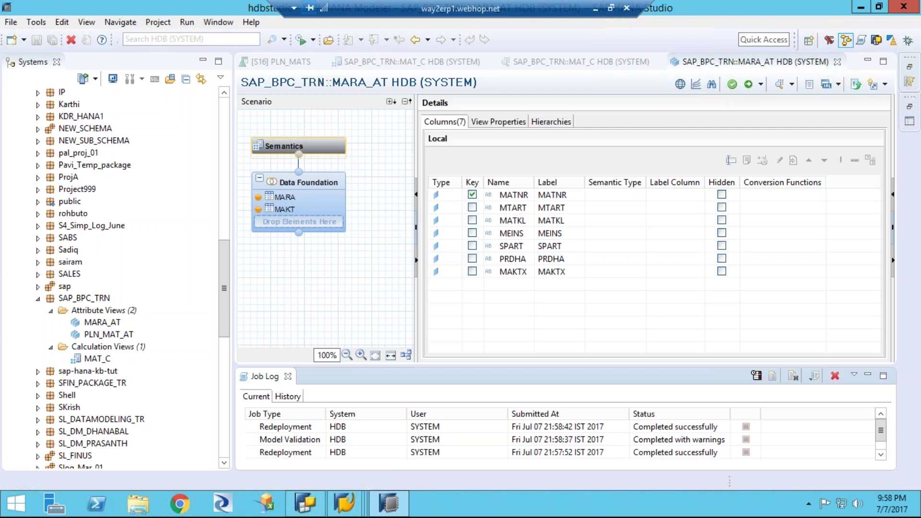
{"action": "right_click", "coordinate": [318, 146]}
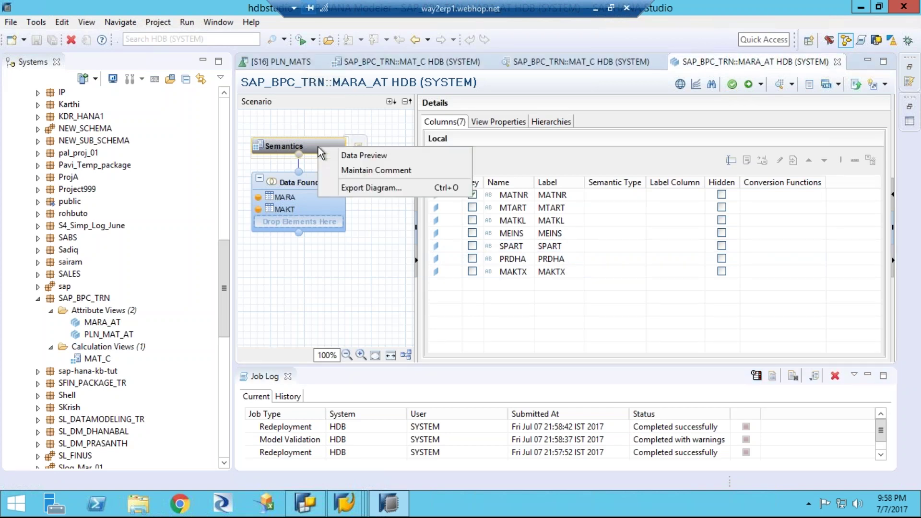
{"action": "left_click", "coordinate": [341, 156]}
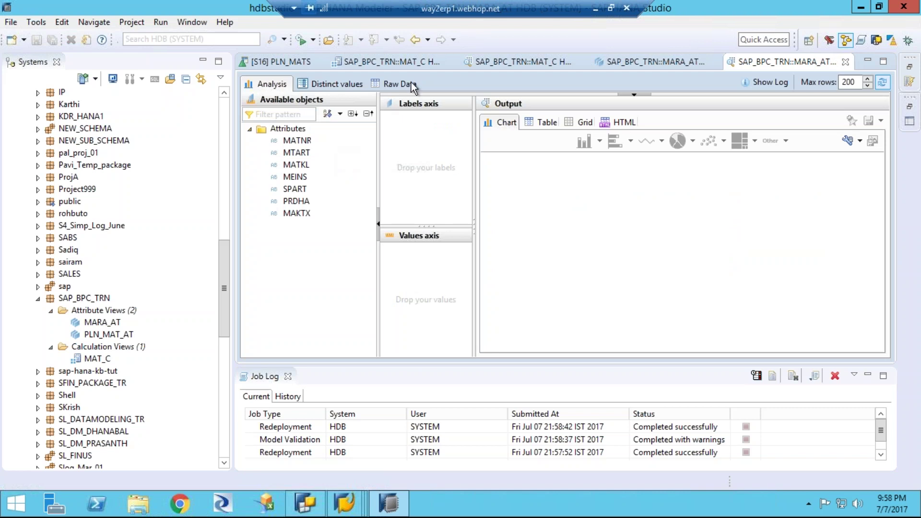
{"action": "left_click", "coordinate": [408, 82]}
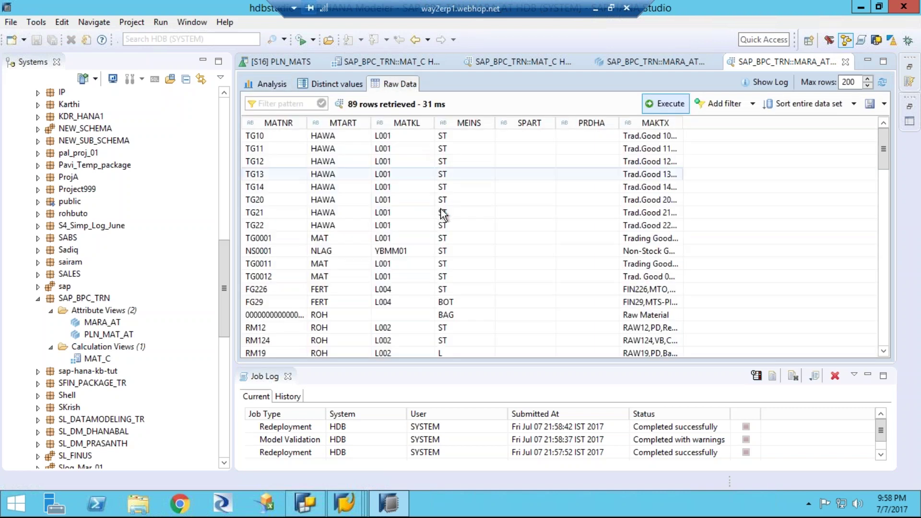
Open the PLN_MAT_AT attribute view, validate it, and examine the source tables in its data foundation.
{"action": "left_click", "coordinate": [117, 333]}
{"action": "double_click", "coordinate": [117, 333]}
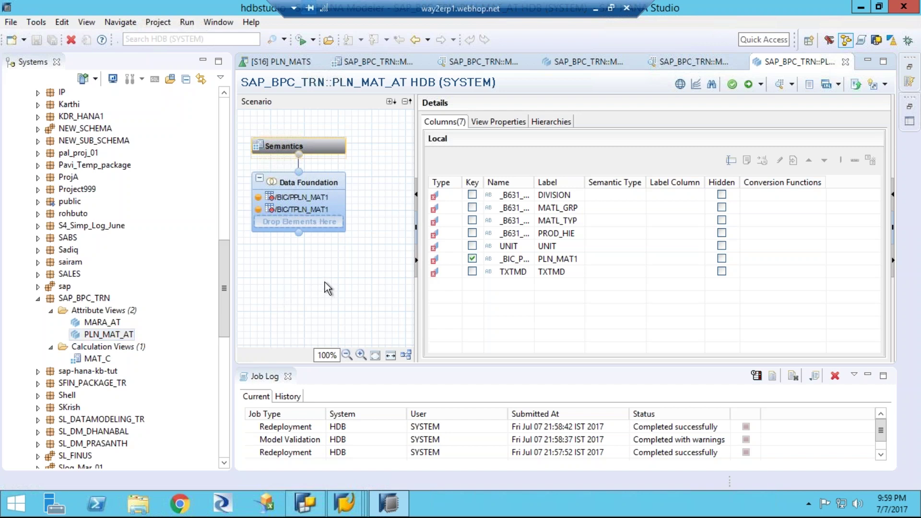
{"action": "left_click", "coordinate": [732, 85]}
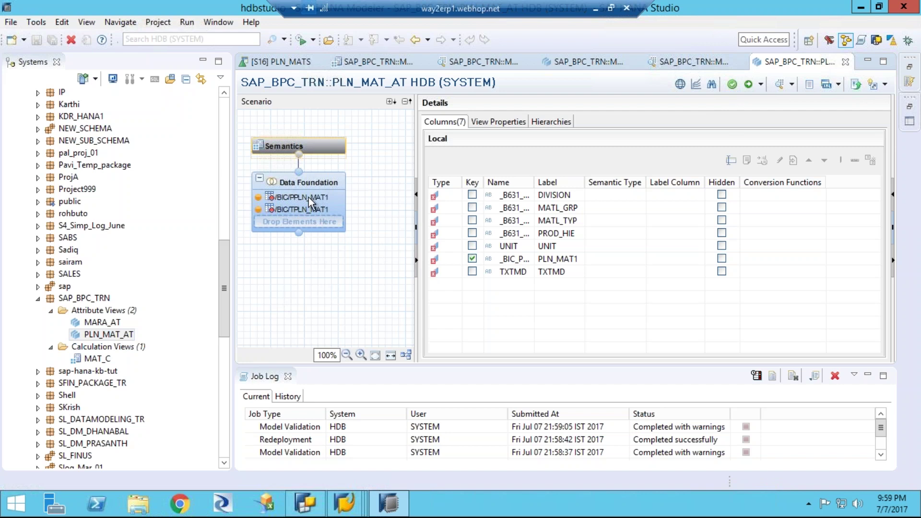
{"action": "left_click", "coordinate": [296, 232]}
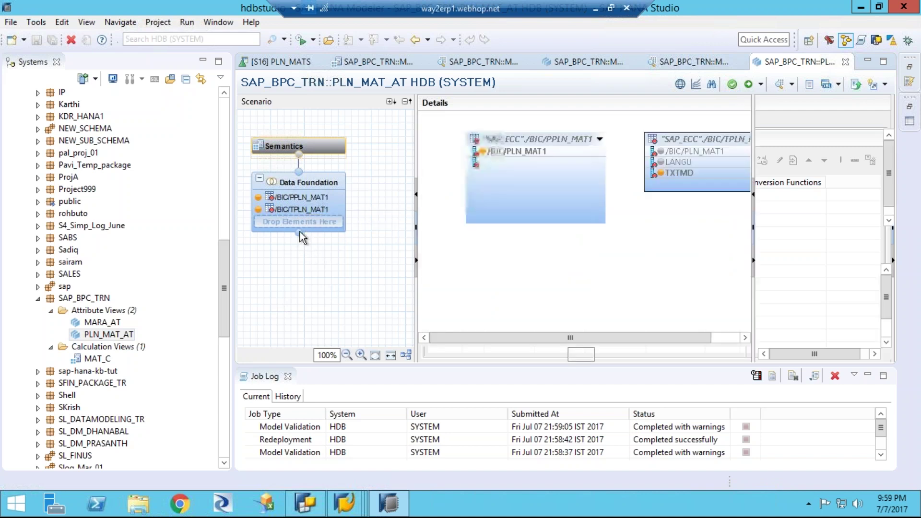
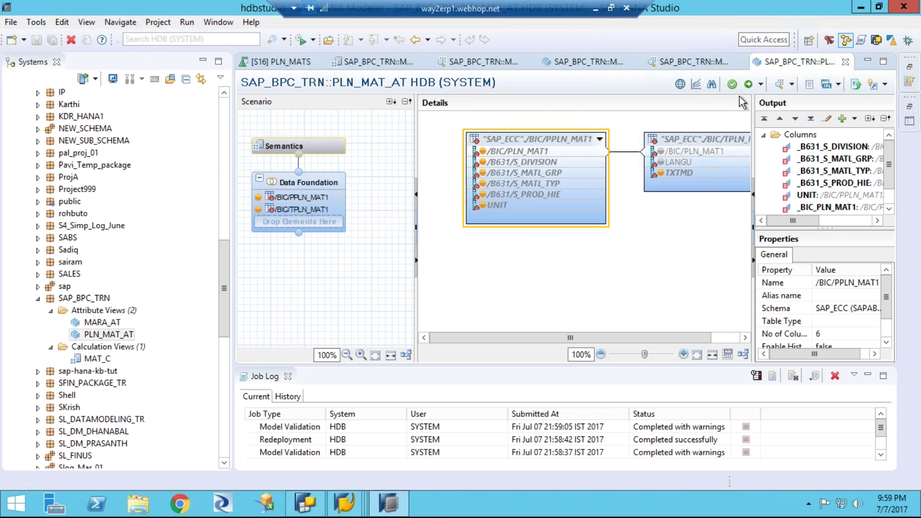
Try to validate and redeploy PLN_MAT_AT, and open the details of the redeployment job.
{"action": "left_click", "coordinate": [733, 86]}
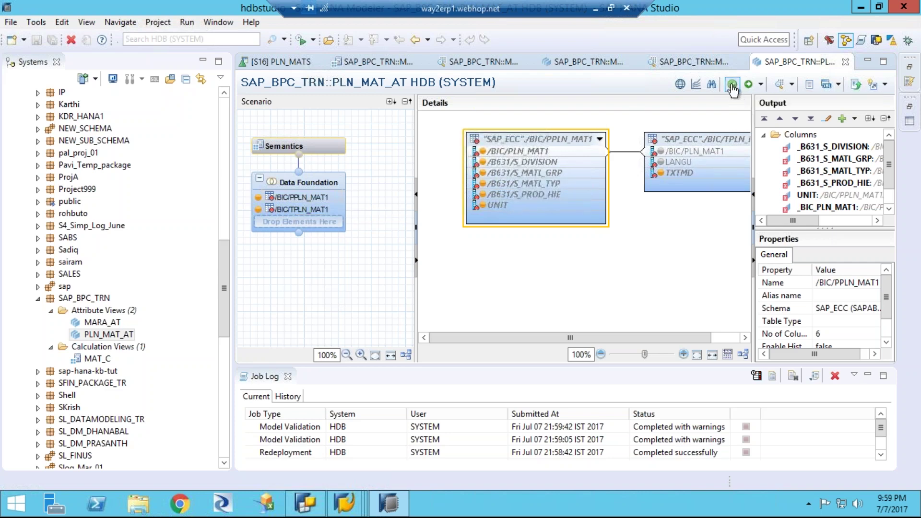
{"action": "left_click", "coordinate": [748, 84]}
{"action": "left_click", "coordinate": [531, 258]}
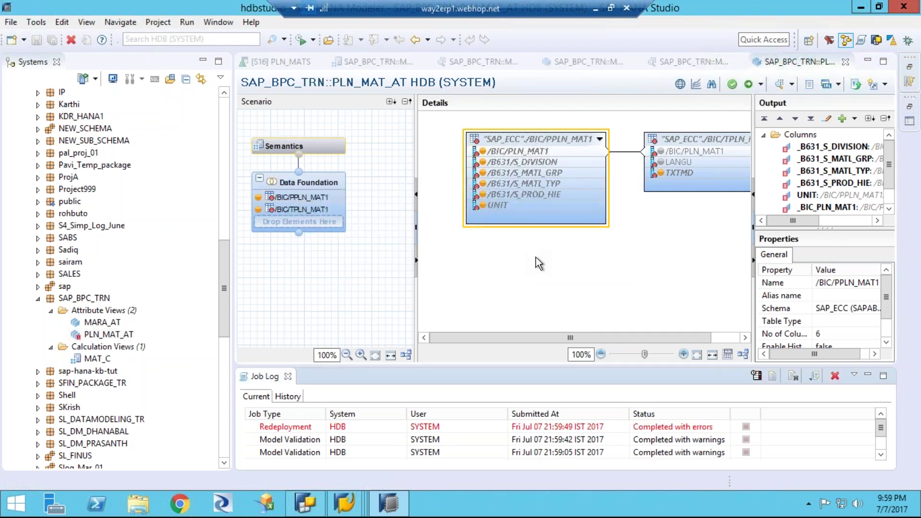
{"action": "double_click", "coordinate": [295, 427]}
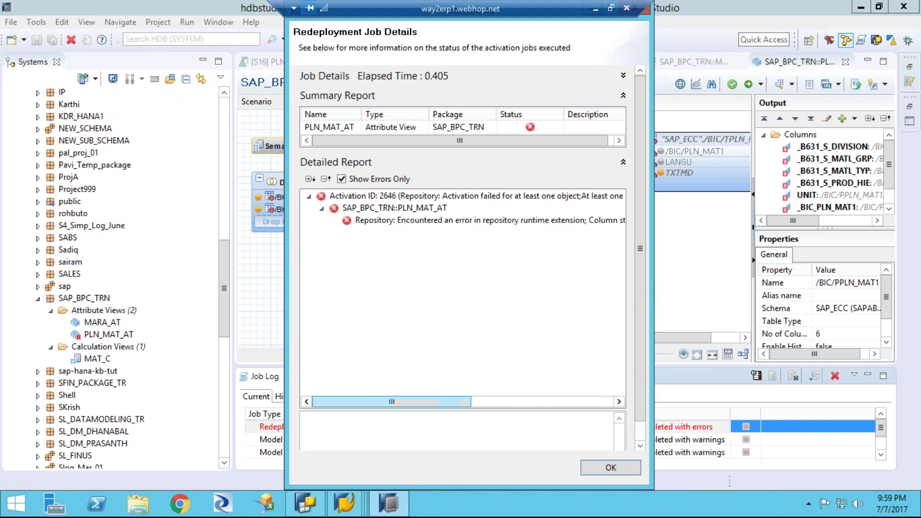
Read the full error text for PLN_MAT_AT in the redeployment job details and close the report.
{"action": "left_click_drag", "start_coordinate": [440, 401], "coordinate": [593, 402]}
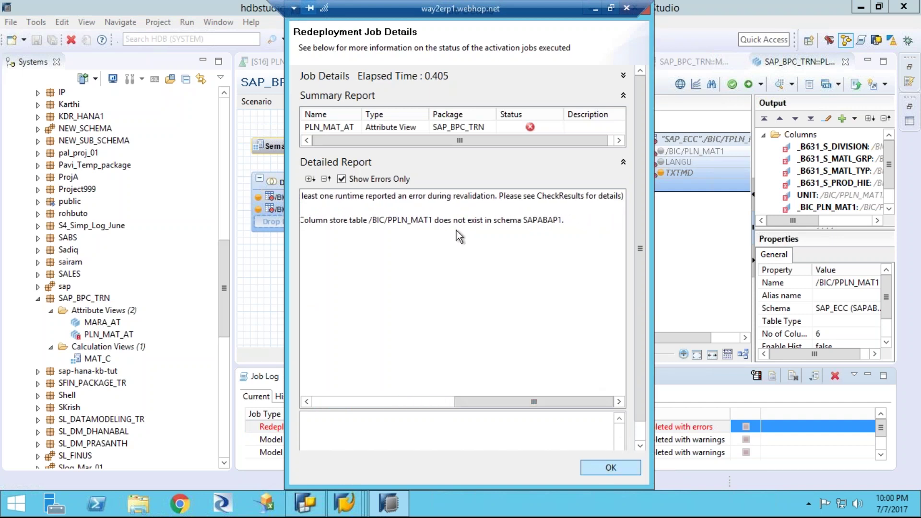
{"action": "left_click", "coordinate": [418, 223]}
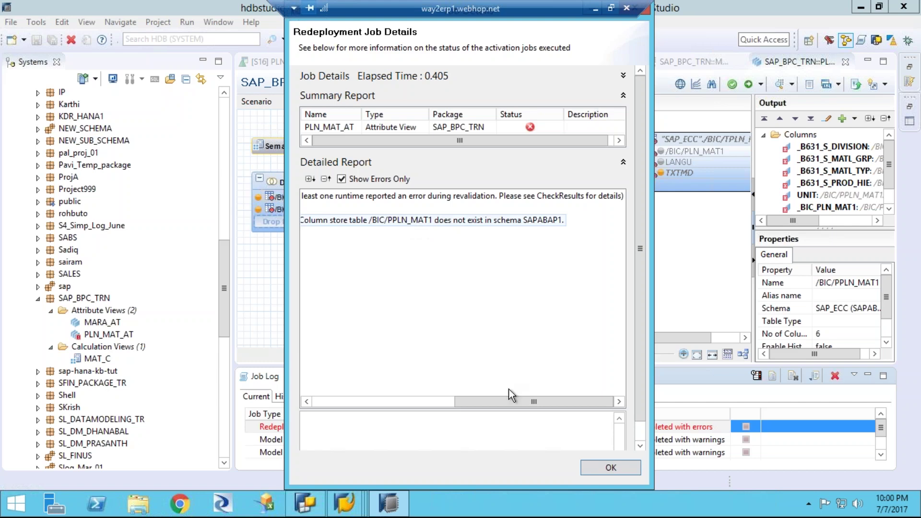
{"action": "left_click", "coordinate": [591, 468]}
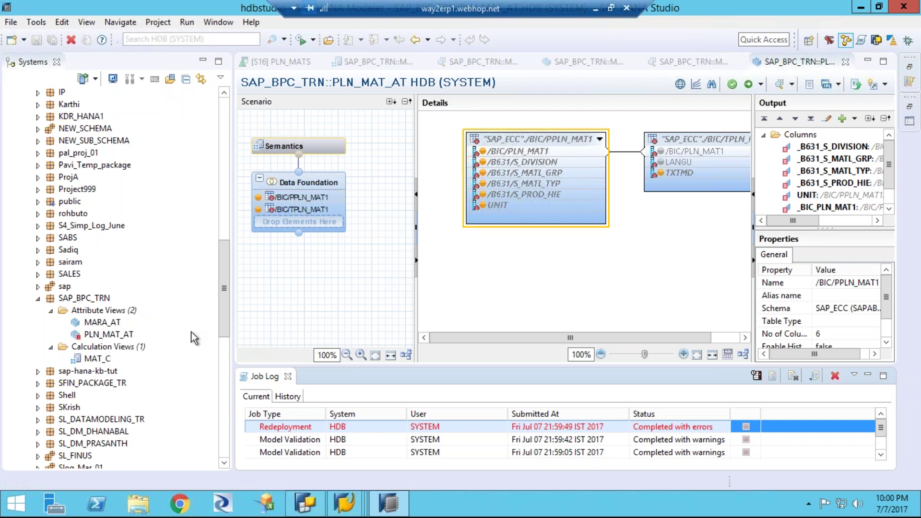
{"action": "left_click", "coordinate": [122, 336]}
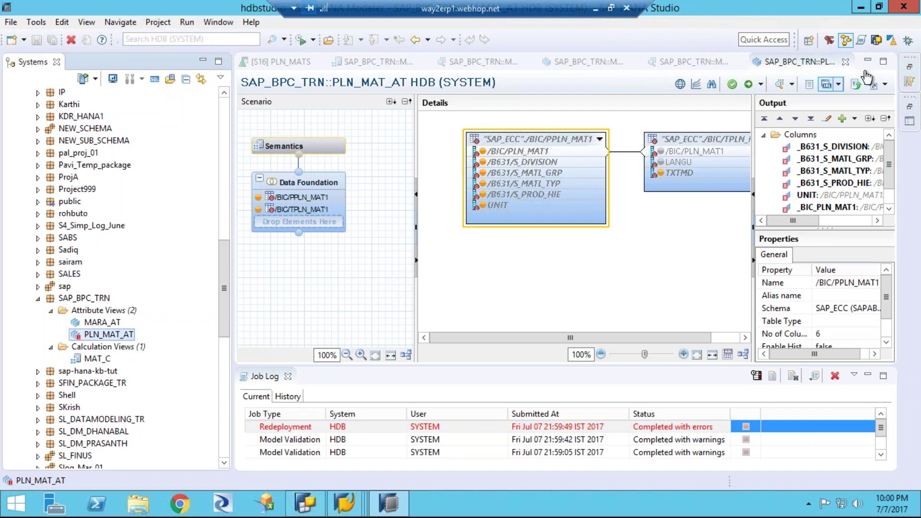
Switch to the BW Modeling perspective and expand the characteristics of InfoArea SAP_BPC_TRN in the BW Repository.
{"action": "left_click", "coordinate": [876, 40]}
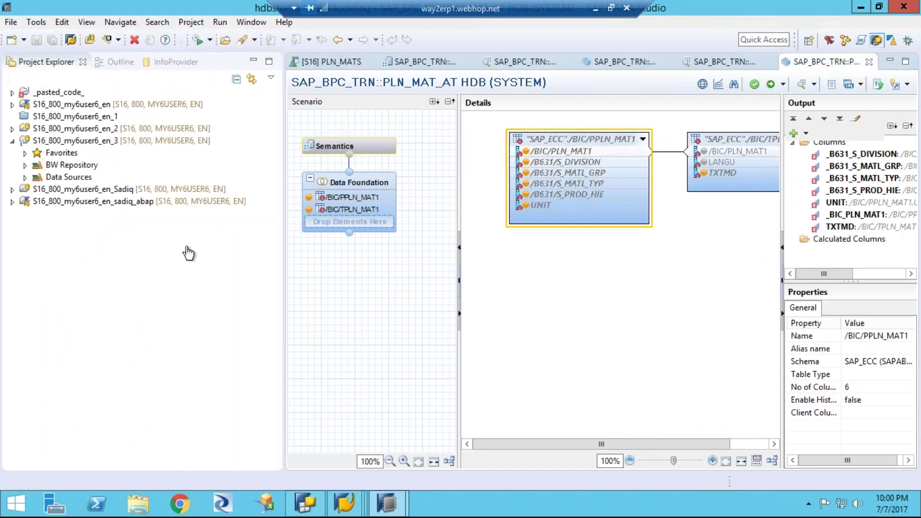
{"action": "left_click", "coordinate": [25, 165]}
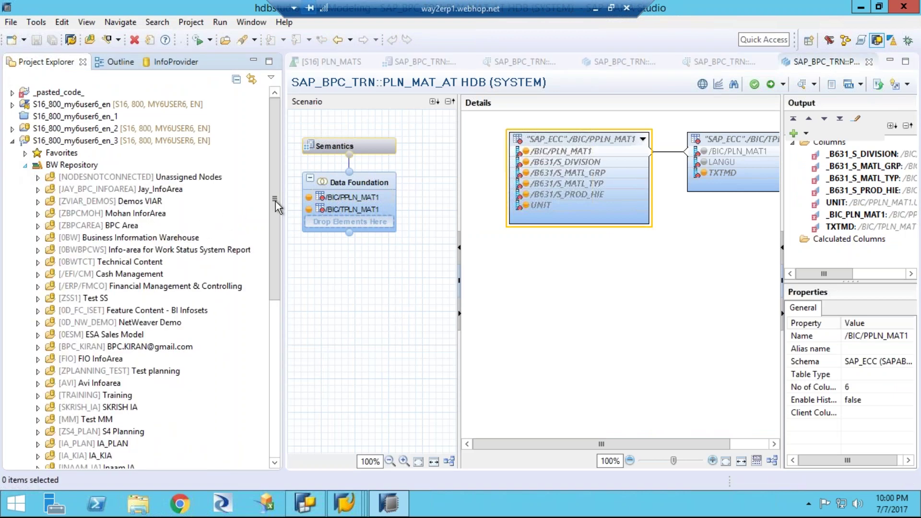
{"action": "left_click_drag", "start_coordinate": [276, 202], "coordinate": [247, 396]}
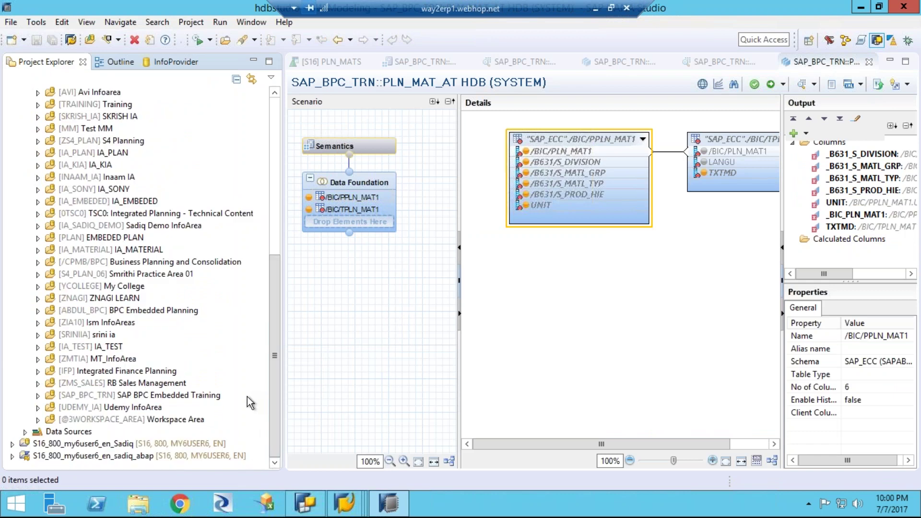
{"action": "left_click", "coordinate": [37, 394]}
{"action": "left_click", "coordinate": [50, 407]}
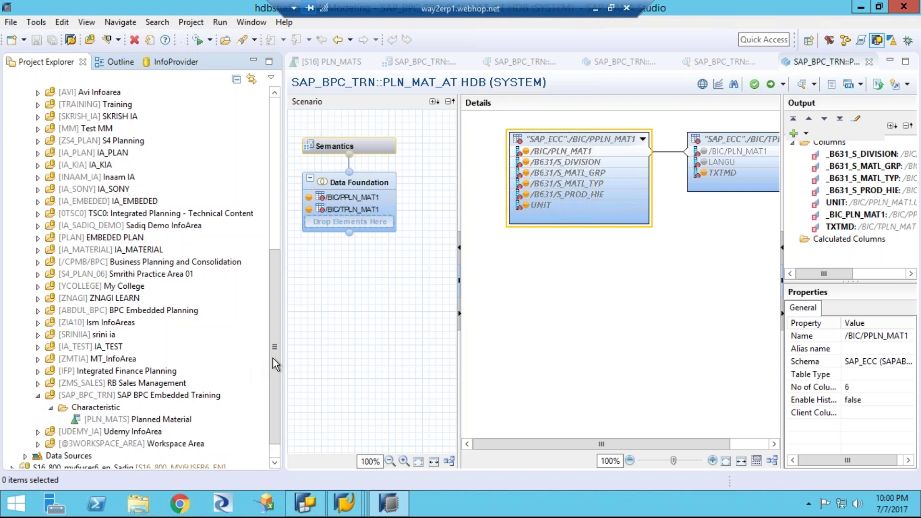
{"action": "left_click_drag", "start_coordinate": [274, 356], "coordinate": [275, 407]}
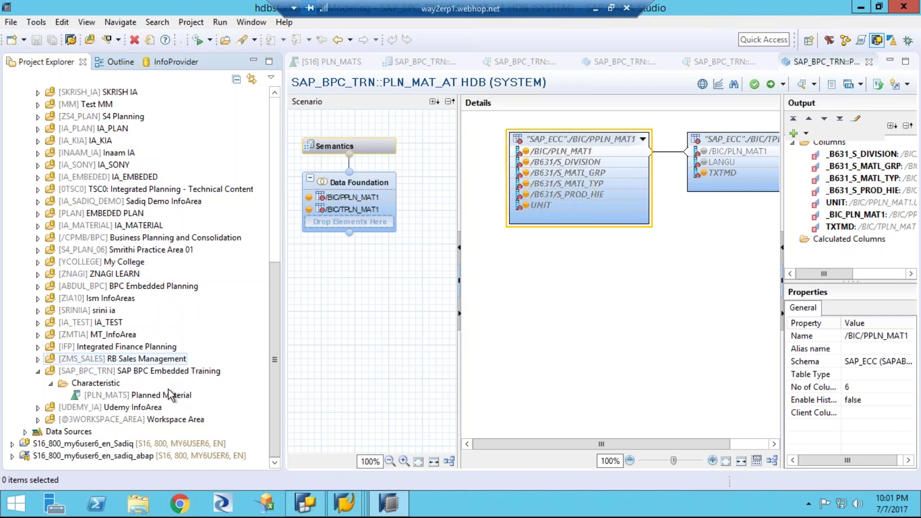
Start a new characteristic in InfoArea SAP_BPC_TRN with the name PLN_MAT1 and the description "Planned Material".
{"action": "right_click", "coordinate": [110, 386]}
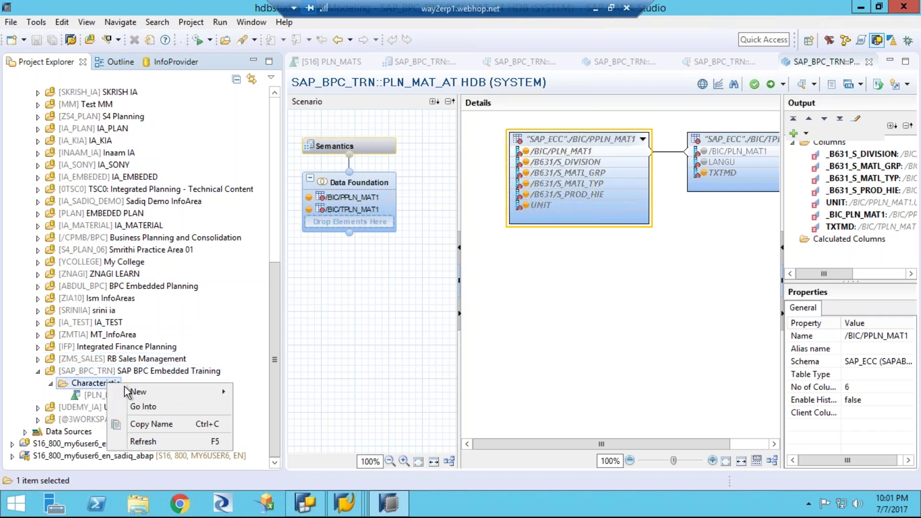
{"action": "mouse_move", "coordinate": [136, 394]}
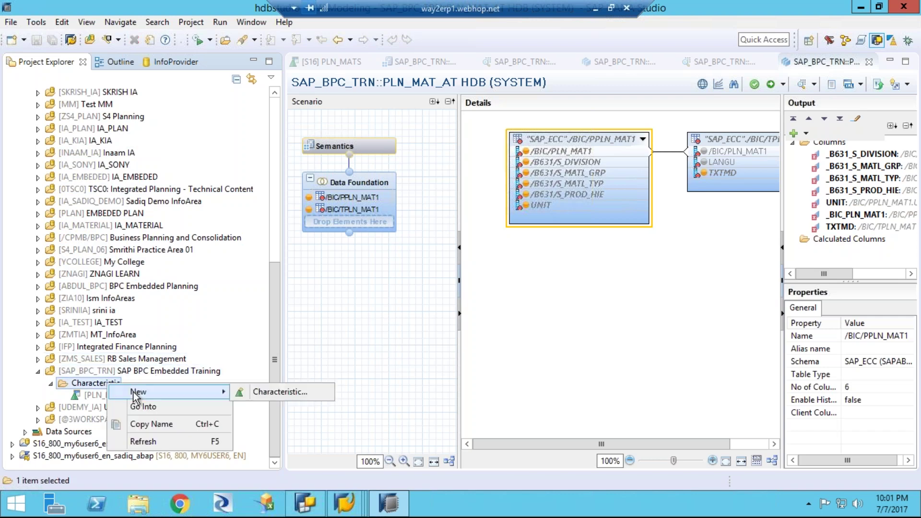
{"action": "left_click", "coordinate": [262, 391]}
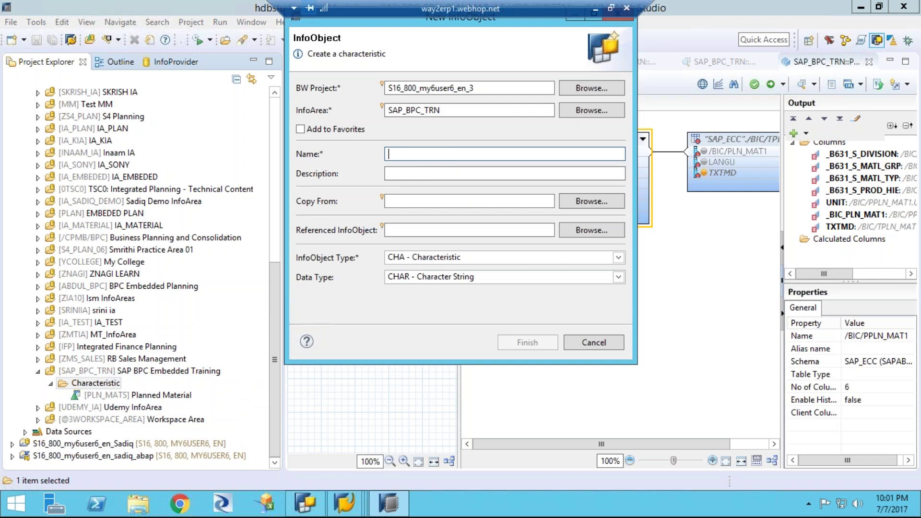
{"action": "type", "text": "PLN"}
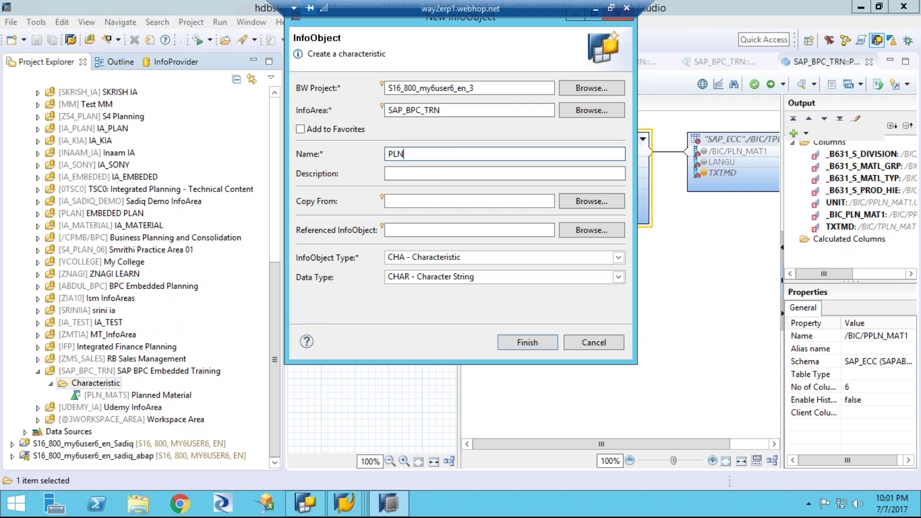
{"action": "type", "text": "_MAT1"}
{"action": "left_click", "coordinate": [442, 173]}
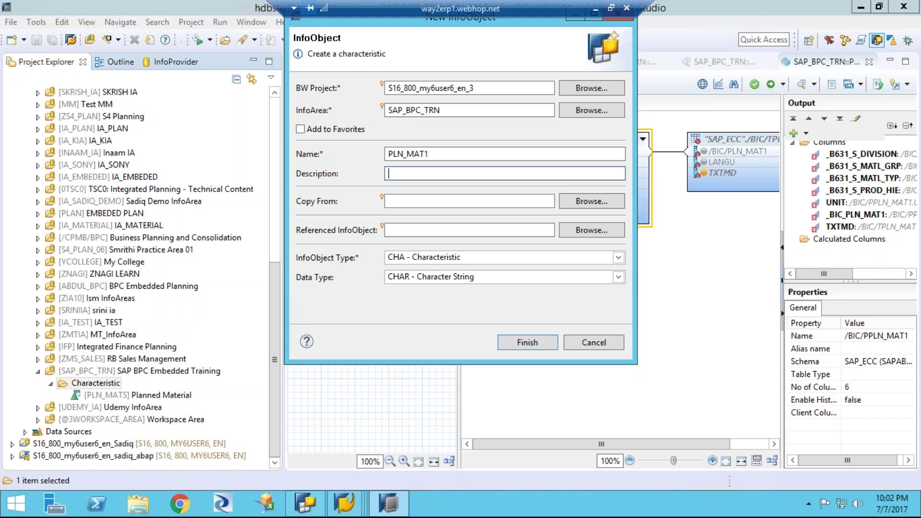
{"action": "type", "text": "Planned Material"}
Choose /ERP/MATERIAL as the object to copy from and create the characteristic.
{"action": "left_click", "coordinate": [426, 201]}
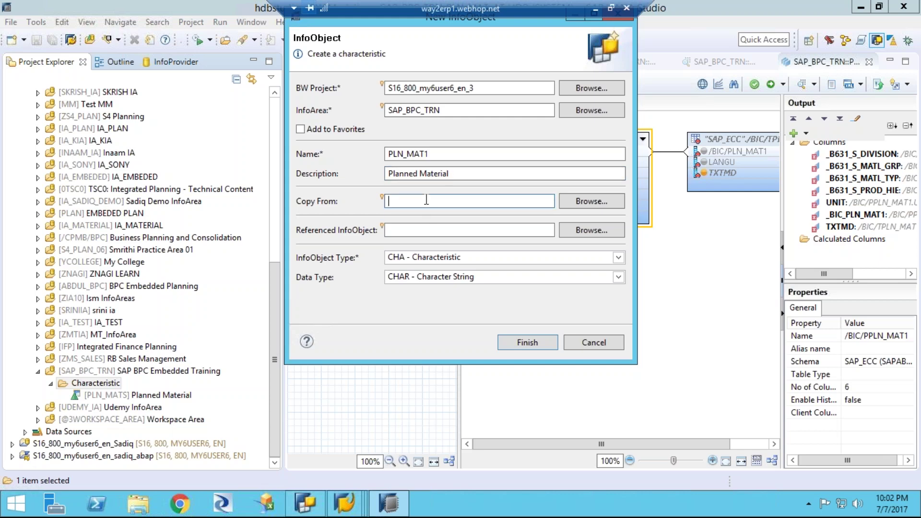
{"action": "type", "text": "/ERP"}
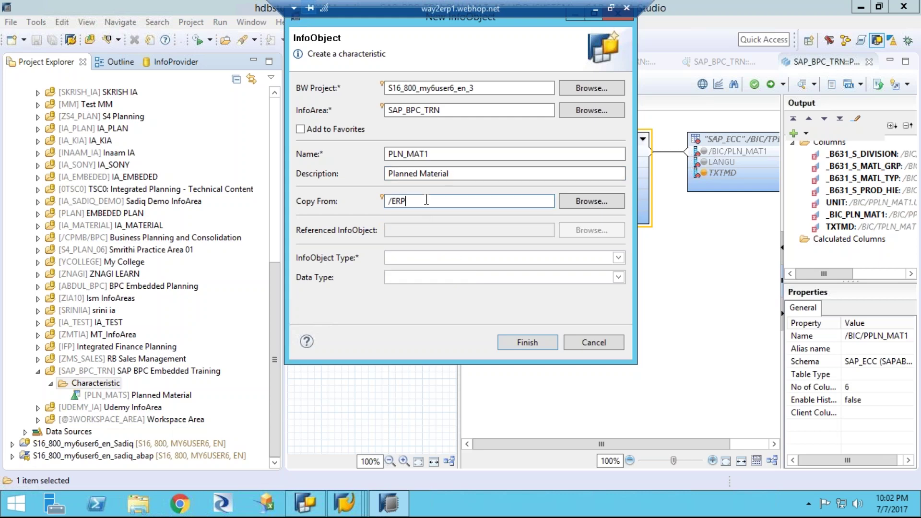
{"action": "type", "text": "/M"}
{"action": "left_click", "coordinate": [571, 199]}
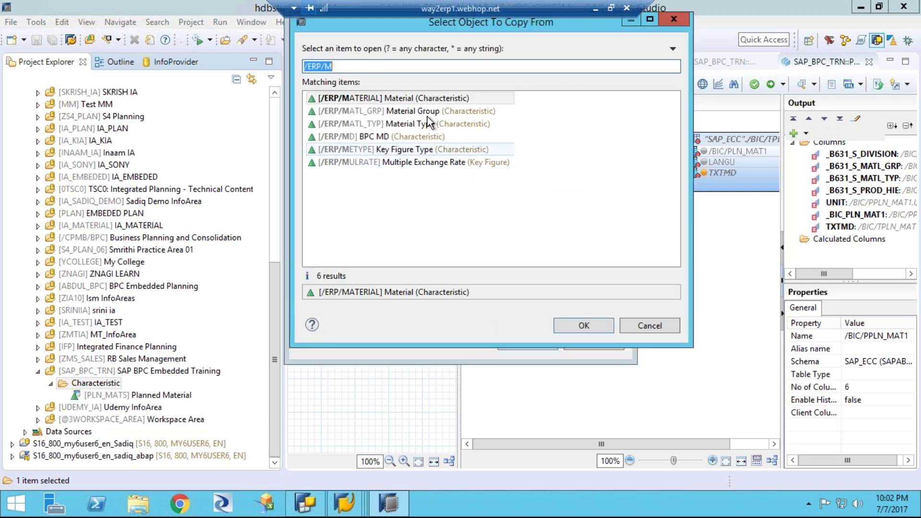
{"action": "left_click", "coordinate": [450, 99]}
{"action": "key", "text": "Return"}
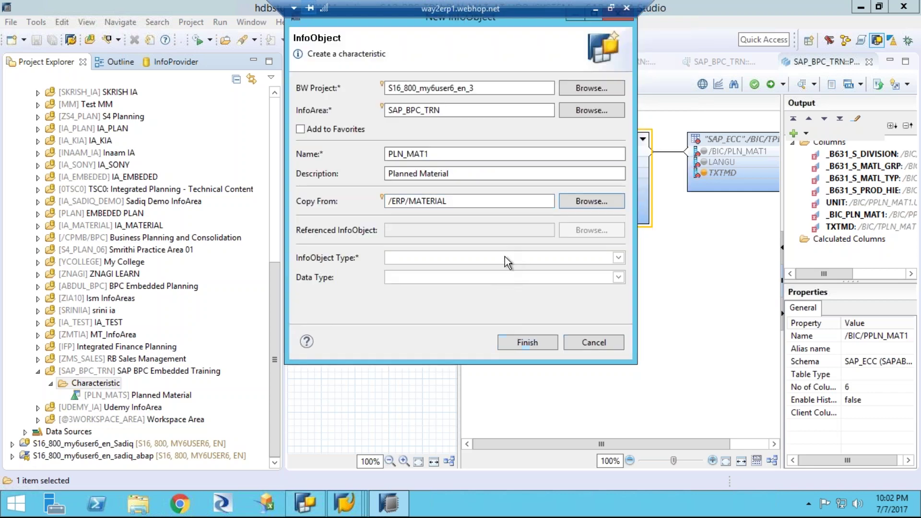
{"action": "left_click", "coordinate": [517, 342]}
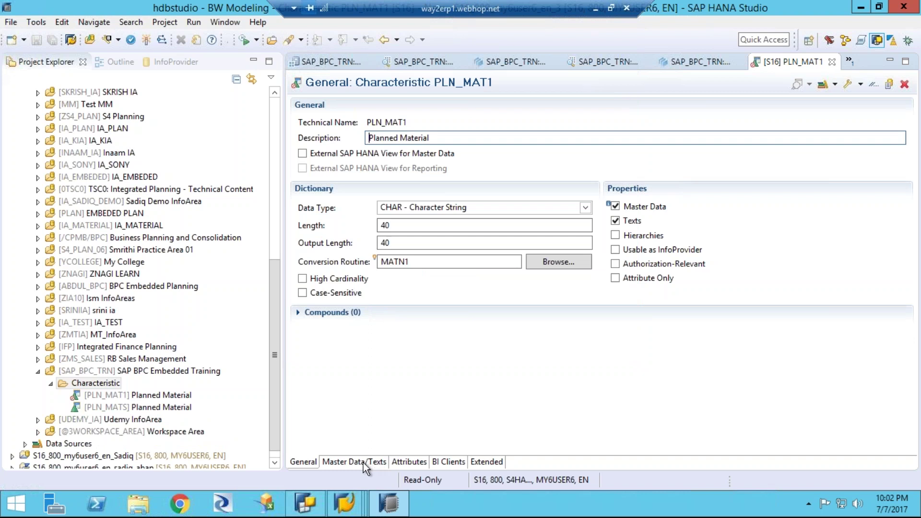
Add 0UNIT (Unit of Measure) to the attributes of PLN_MAT1, and check and activate the characteristic.
{"action": "left_click", "coordinate": [408, 462]}
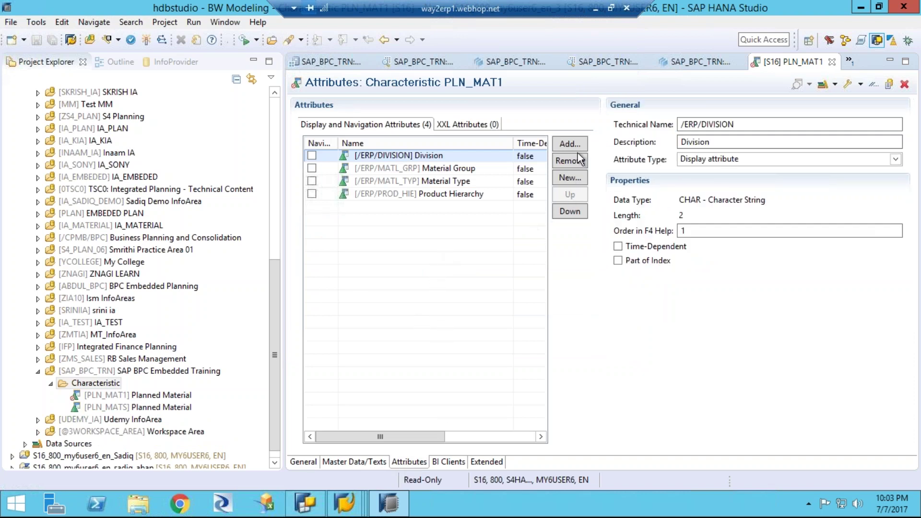
{"action": "left_click", "coordinate": [570, 143]}
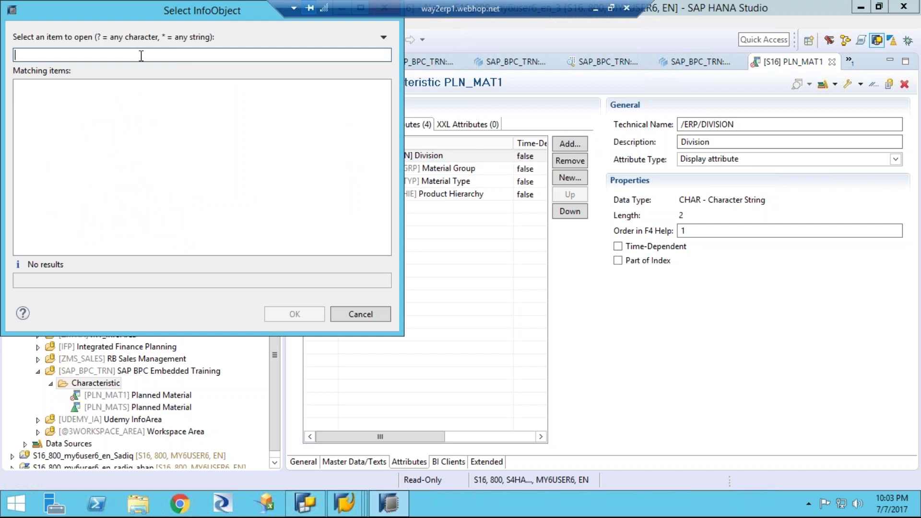
{"action": "type", "text": "0unit"}
{"action": "double_click", "coordinate": [55, 88]}
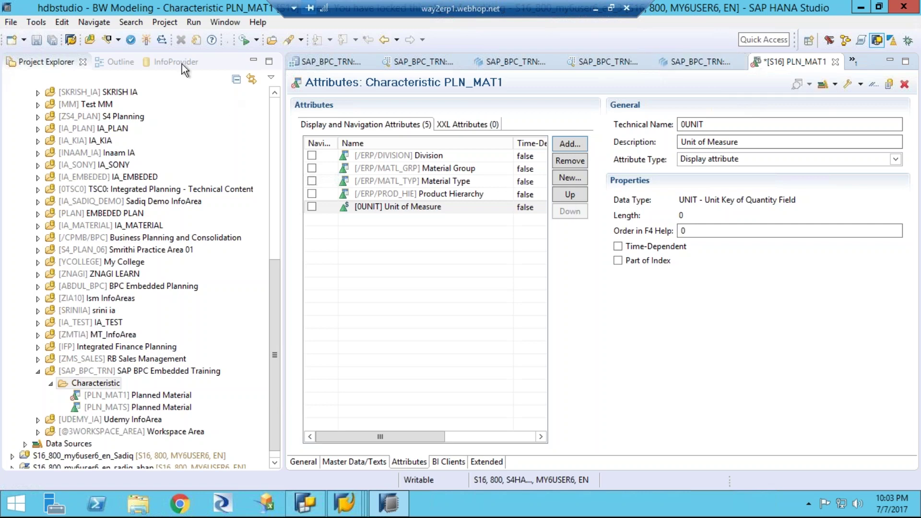
{"action": "left_click", "coordinate": [132, 41]}
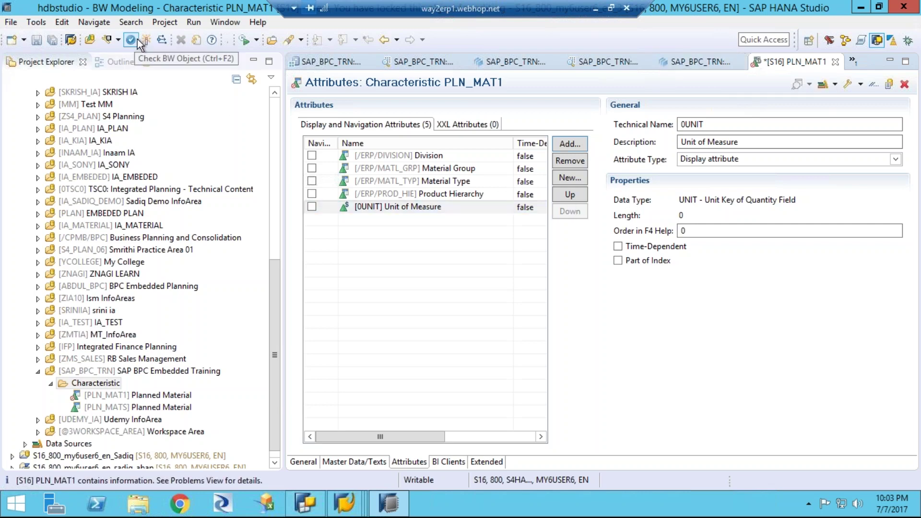
{"action": "left_click", "coordinate": [144, 41]}
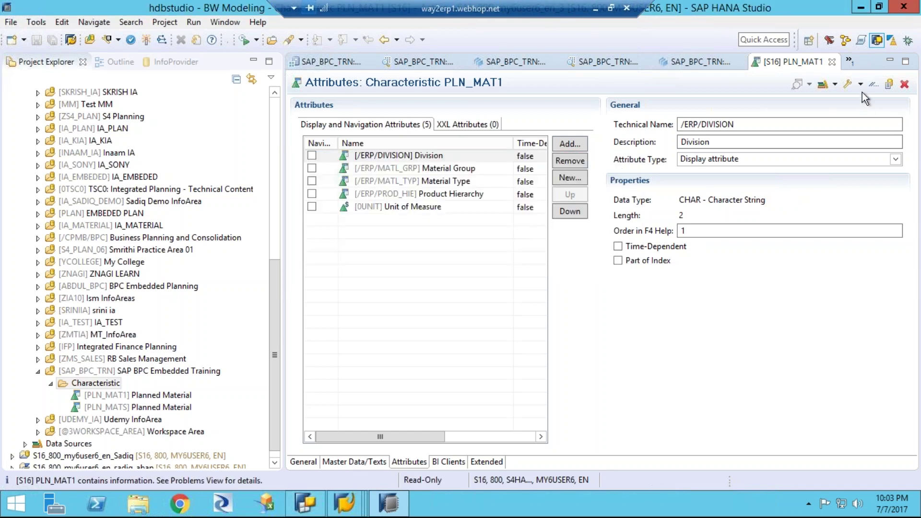
Open master data maintenance for PLN_MAT1 and maximize its view.
{"action": "left_click", "coordinate": [860, 85]}
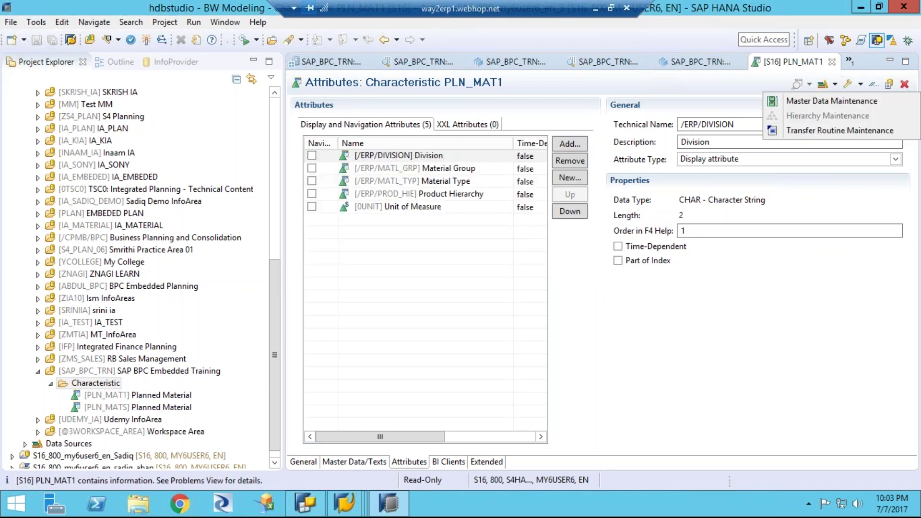
{"action": "left_click", "coordinate": [828, 102]}
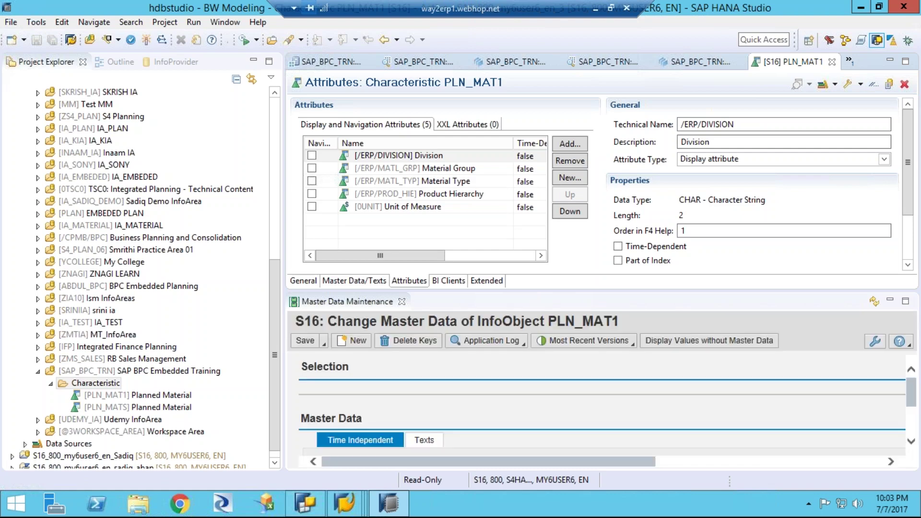
{"action": "left_click", "coordinate": [906, 301]}
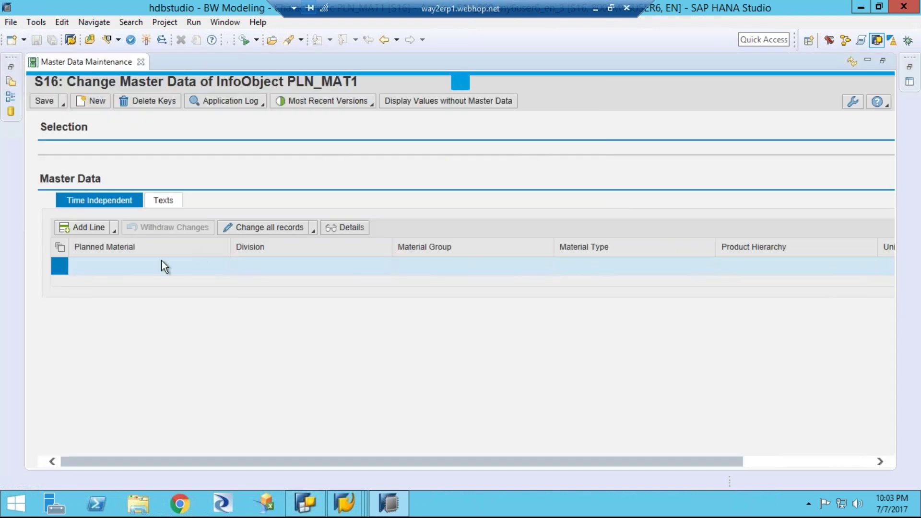
Enter "Plan Material 1" as the planned material in the first master data line and assign it division D1.
{"action": "left_click", "coordinate": [234, 265]}
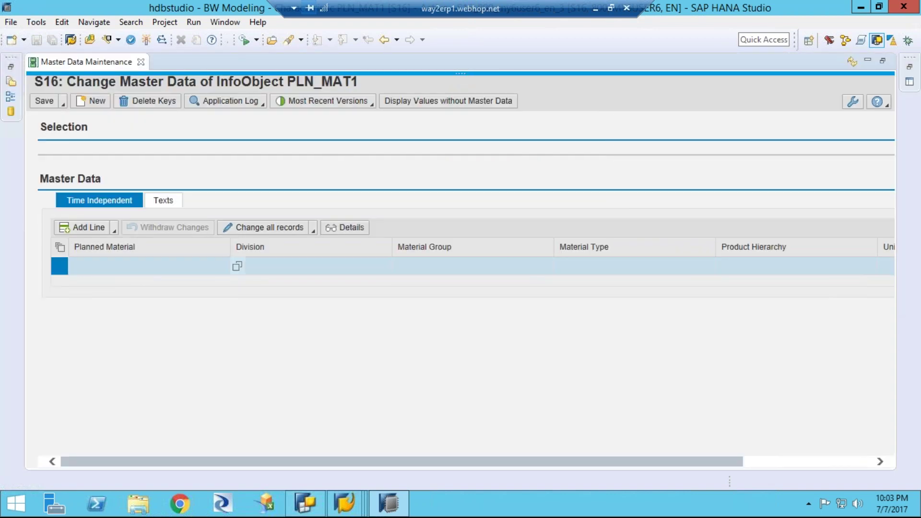
{"action": "left_click", "coordinate": [139, 265]}
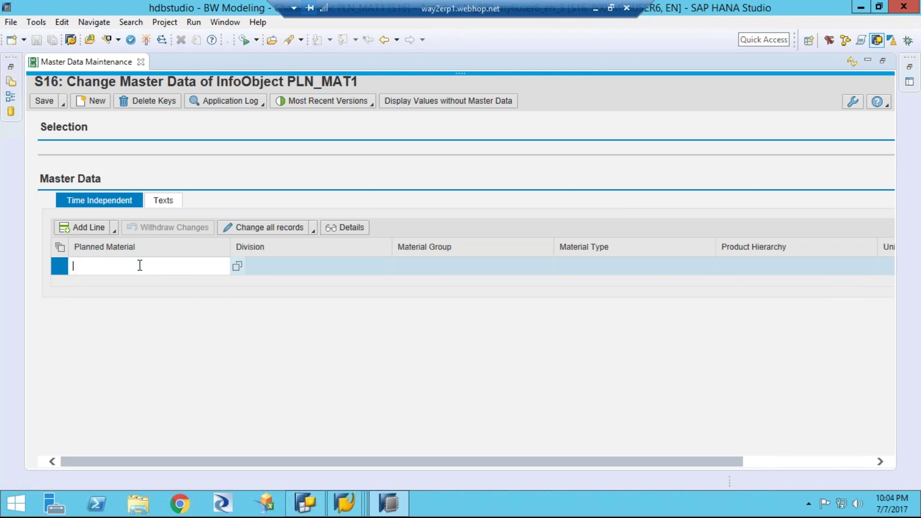
{"action": "left_click", "coordinate": [125, 263]}
{"action": "type", "text": "Plan Material 1"}
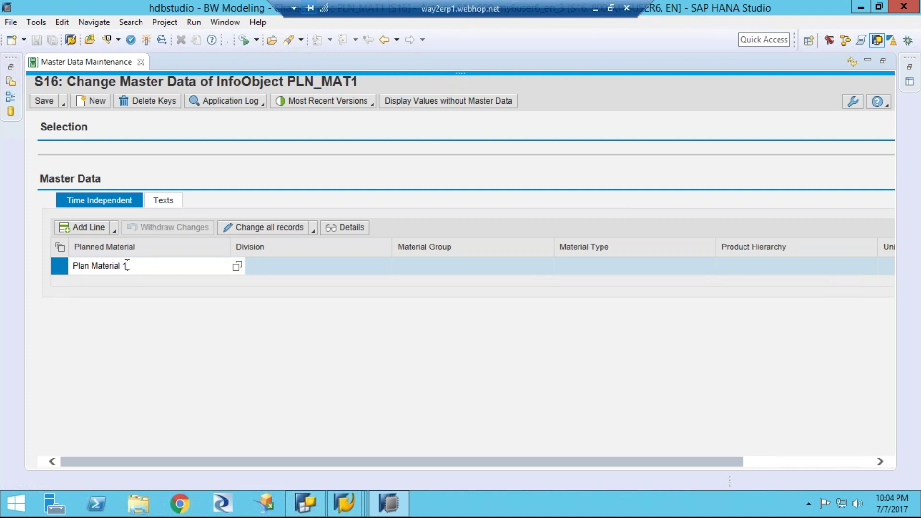
{"action": "left_click", "coordinate": [295, 270]}
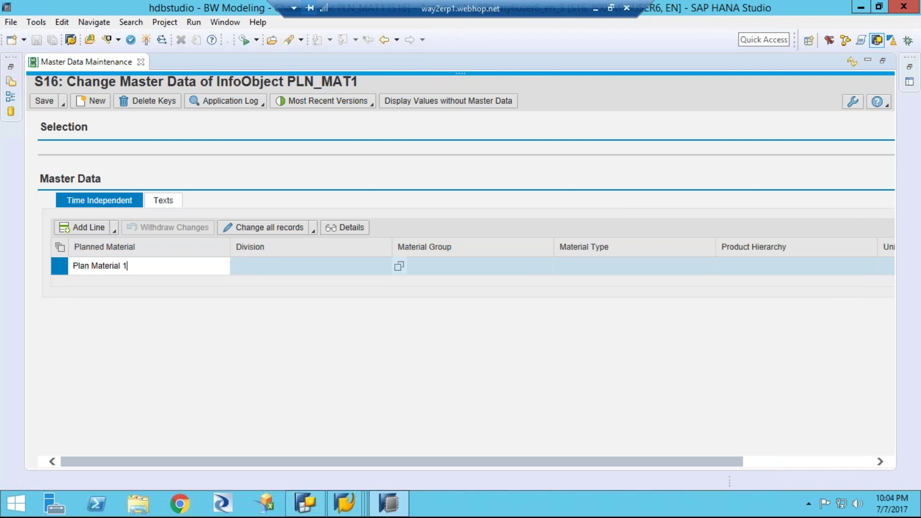
{"action": "left_click", "coordinate": [400, 267]}
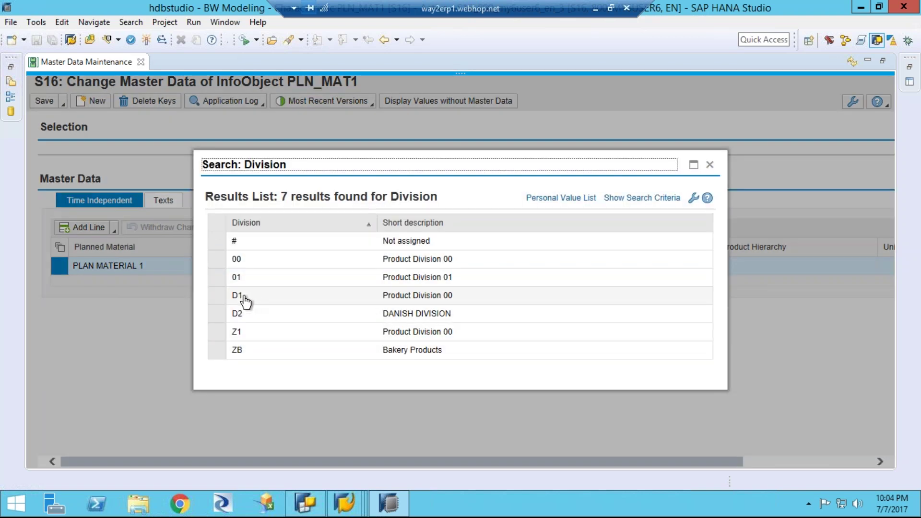
{"action": "left_click", "coordinate": [245, 300]}
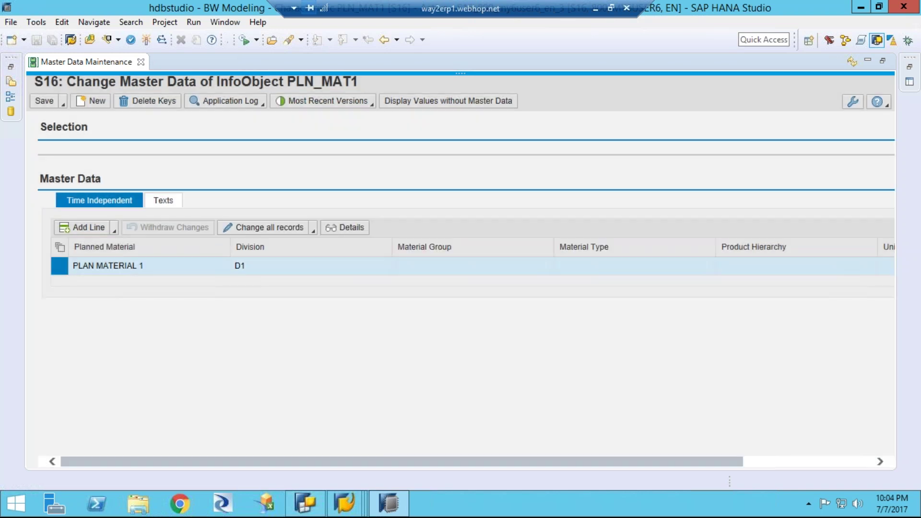
Assign material group 01 and material type FERT to the PLAN MATERIAL 1 master data line.
{"action": "left_click", "coordinate": [435, 267]}
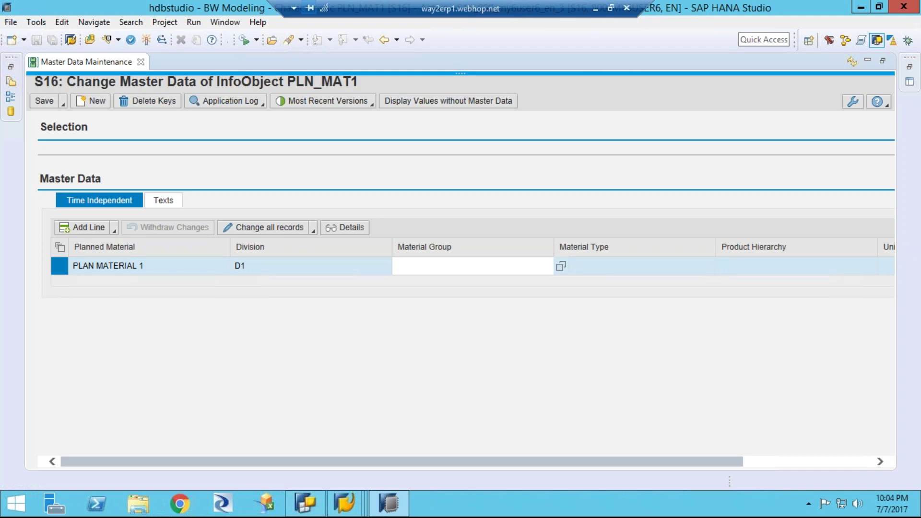
{"action": "left_click", "coordinate": [561, 265]}
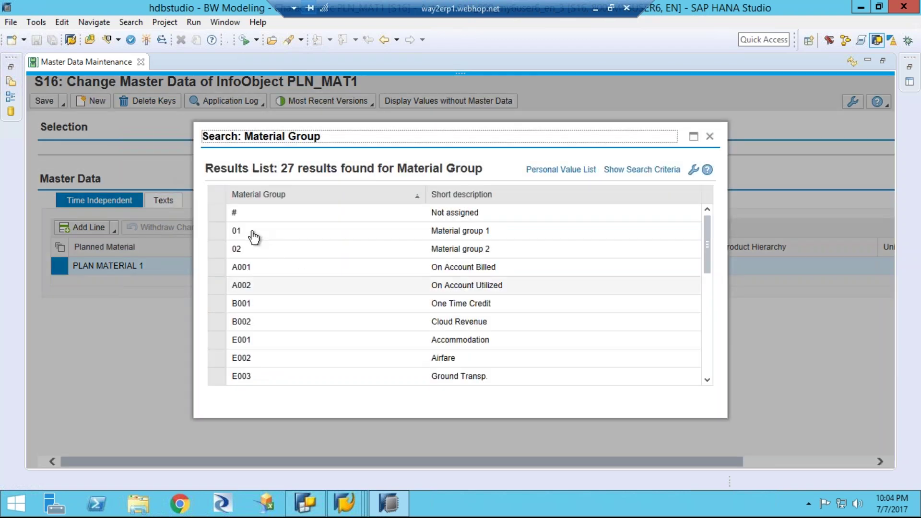
{"action": "left_click", "coordinate": [253, 232]}
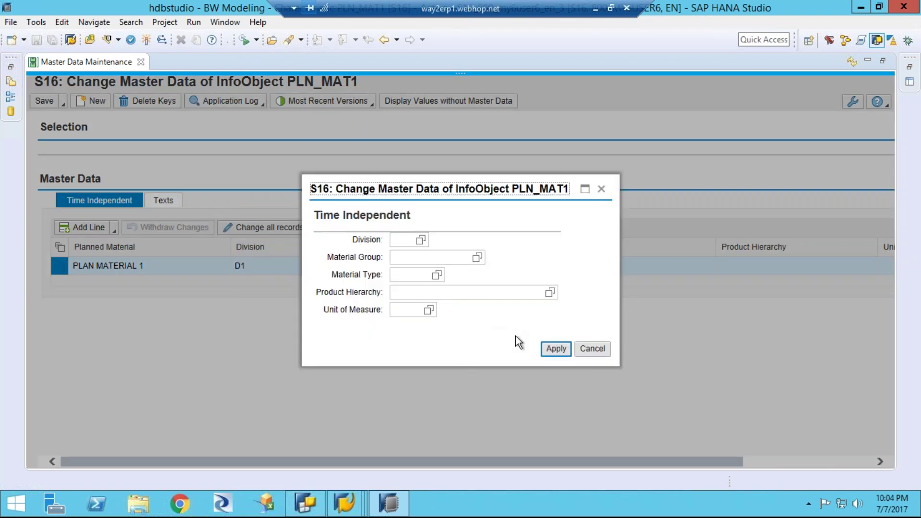
{"action": "left_click", "coordinate": [591, 351]}
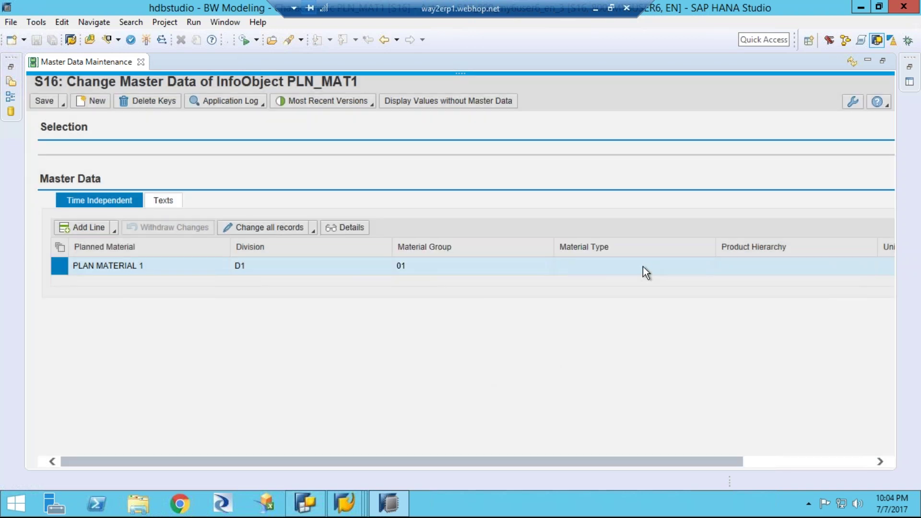
{"action": "left_click", "coordinate": [713, 266]}
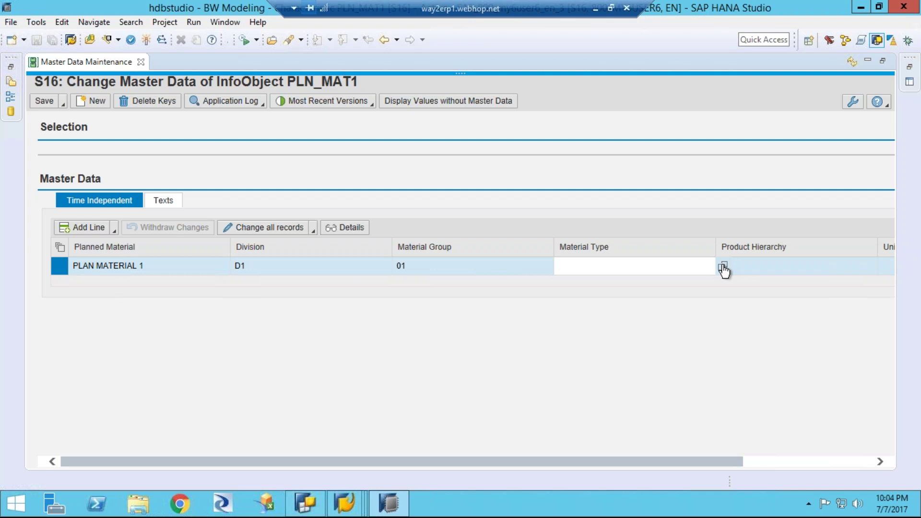
{"action": "left_click", "coordinate": [723, 266]}
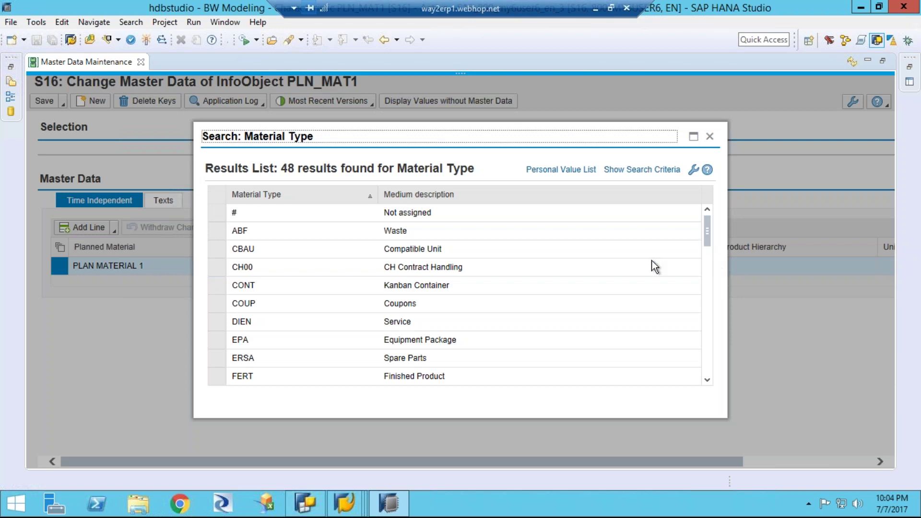
{"action": "left_click", "coordinate": [279, 377]}
{"action": "left_click", "coordinate": [287, 376]}
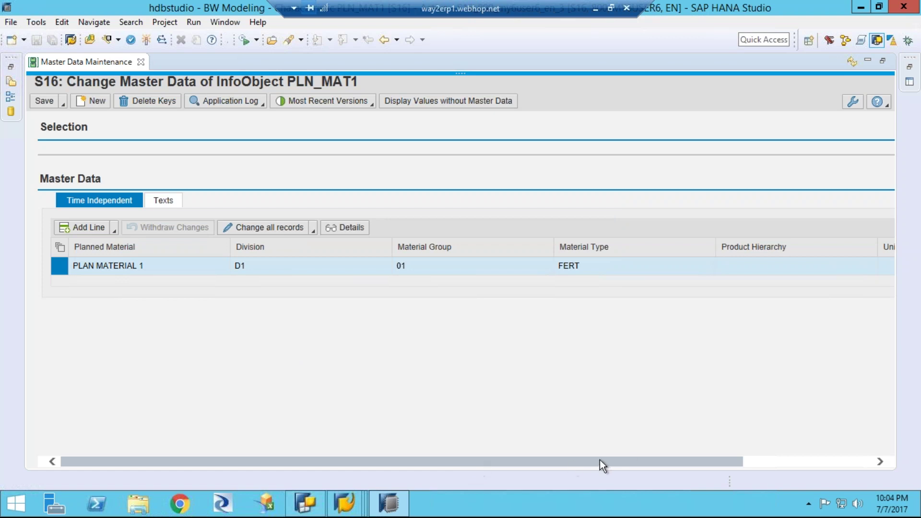
Look through the available unit of measure values for the PLAN MATERIAL 1 line and leave the list without choosing one.
{"action": "left_click_drag", "start_coordinate": [600, 461], "coordinate": [684, 459]}
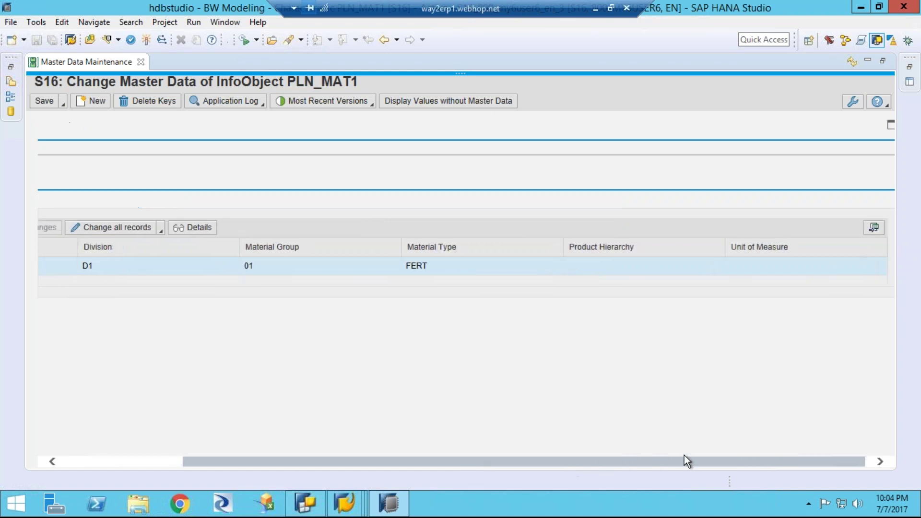
{"action": "left_click", "coordinate": [797, 267]}
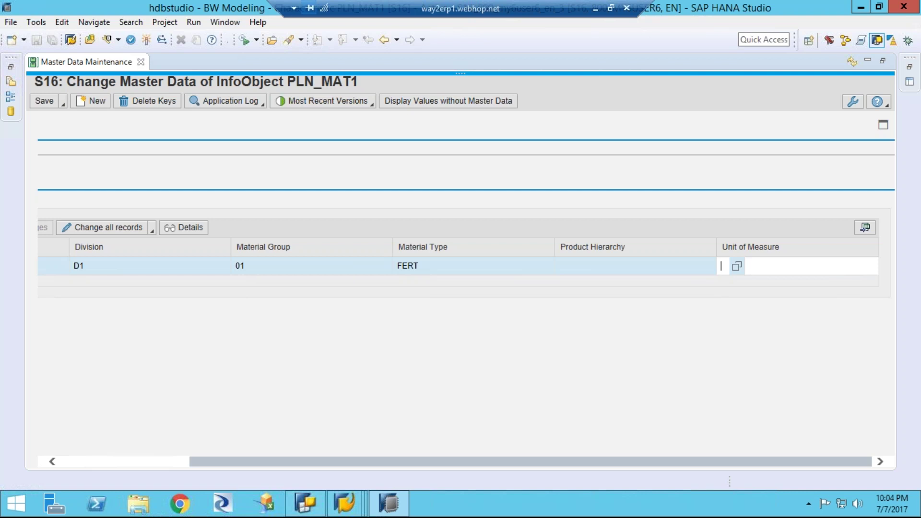
{"action": "key", "text": "F4"}
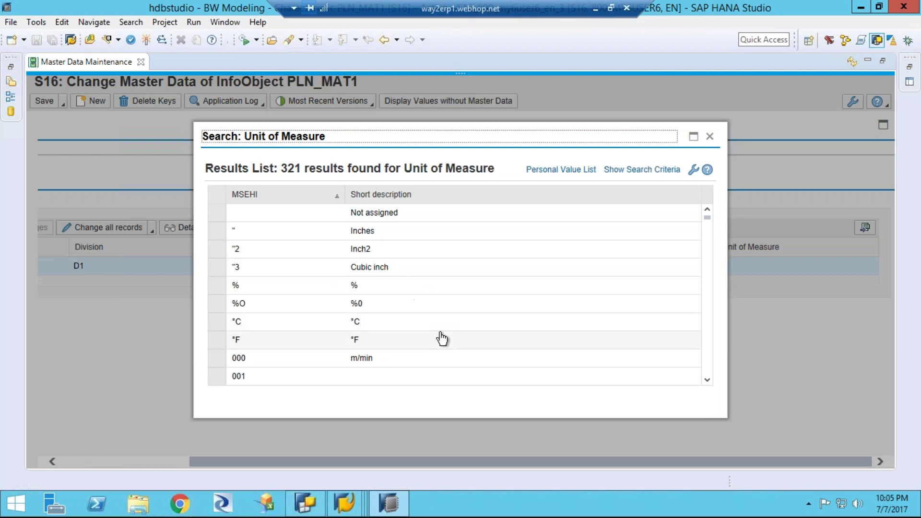
{"action": "scroll", "coordinate": [437, 338], "scroll_direction": "down", "scroll_amount": 1}
{"action": "scroll", "coordinate": [440, 336], "scroll_direction": "up", "scroll_amount": 1}
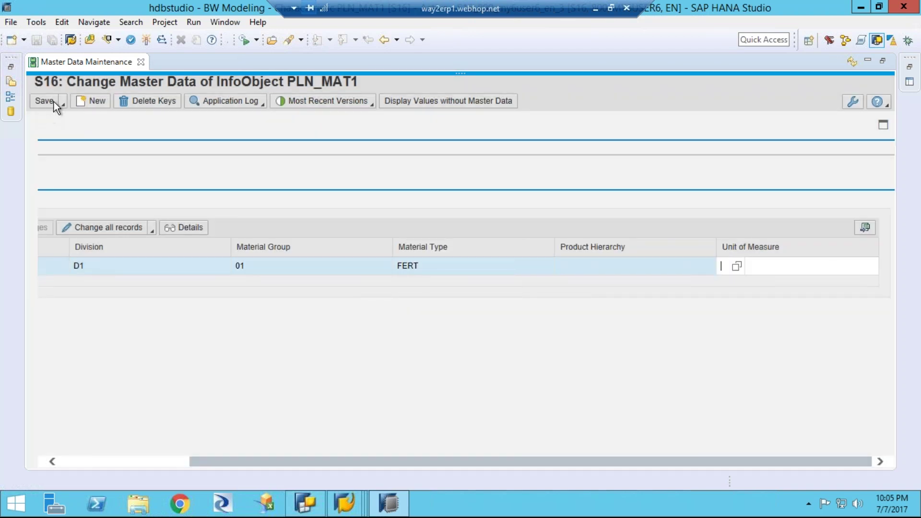
Save and activate the master data of PLN_MAT1, and close master data maintenance.
{"action": "left_click", "coordinate": [54, 104]}
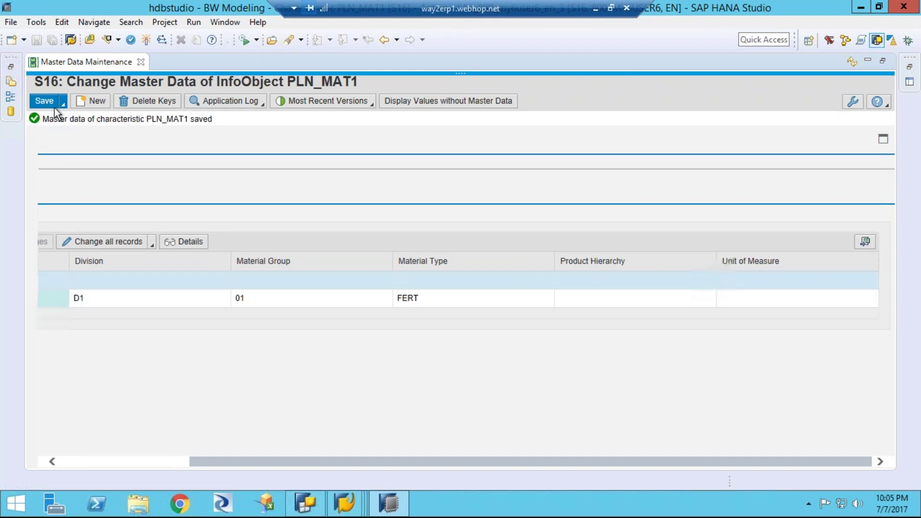
{"action": "left_click", "coordinate": [63, 103]}
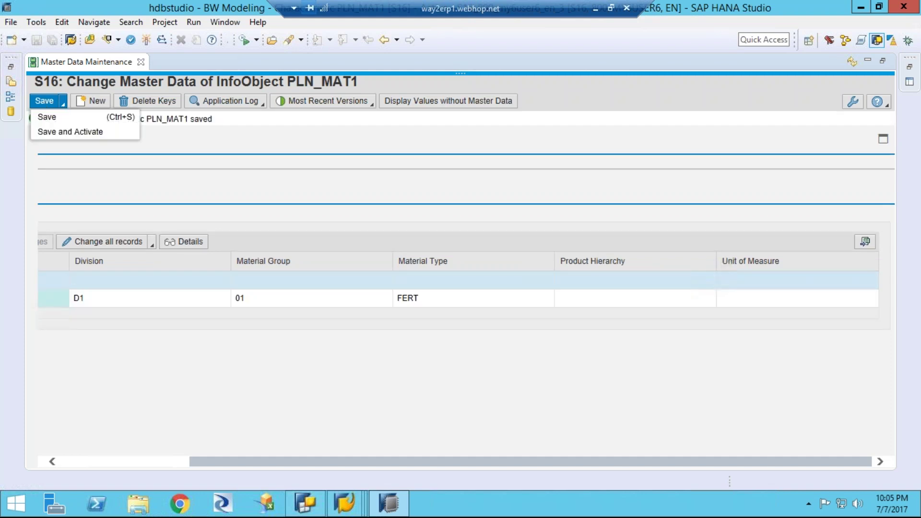
{"action": "left_click", "coordinate": [62, 132]}
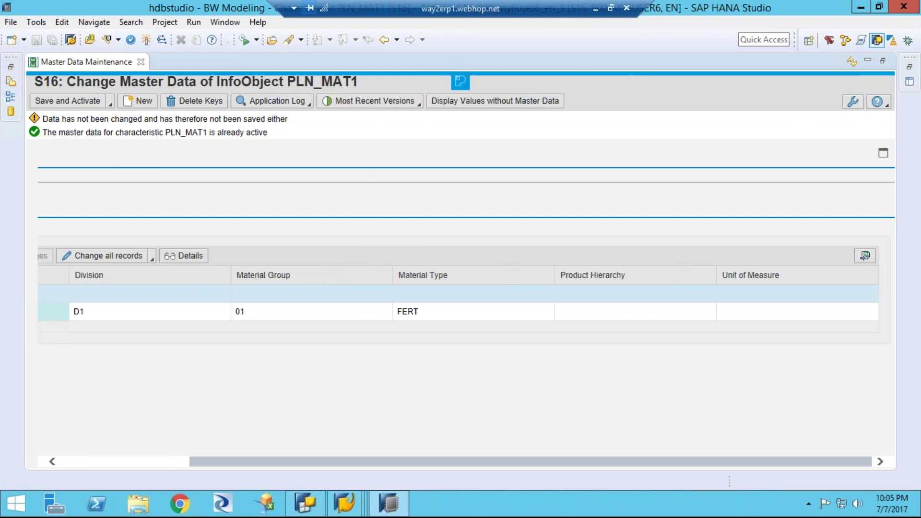
{"action": "left_click", "coordinate": [140, 62]}
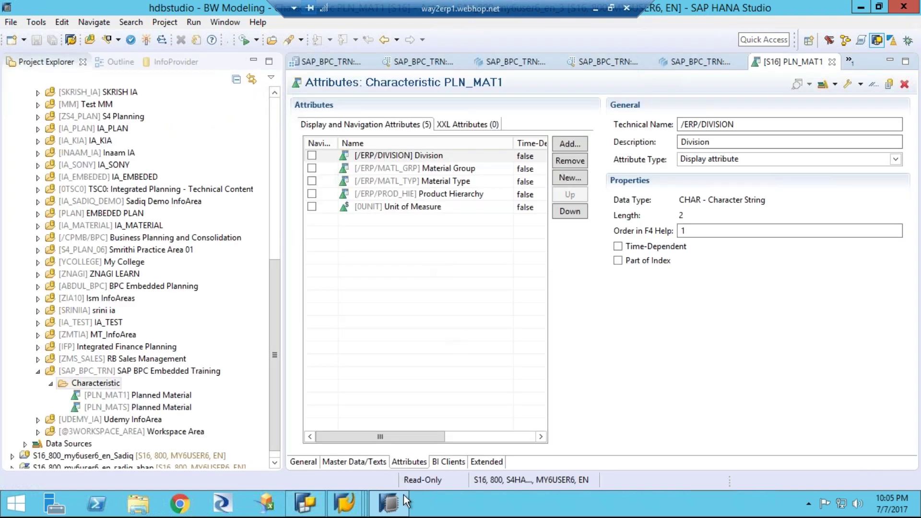
Switch to the SAP GUI session with the PROD_PLAN list output and start transaction RSD1 in it.
{"action": "left_click", "coordinate": [344, 502]}
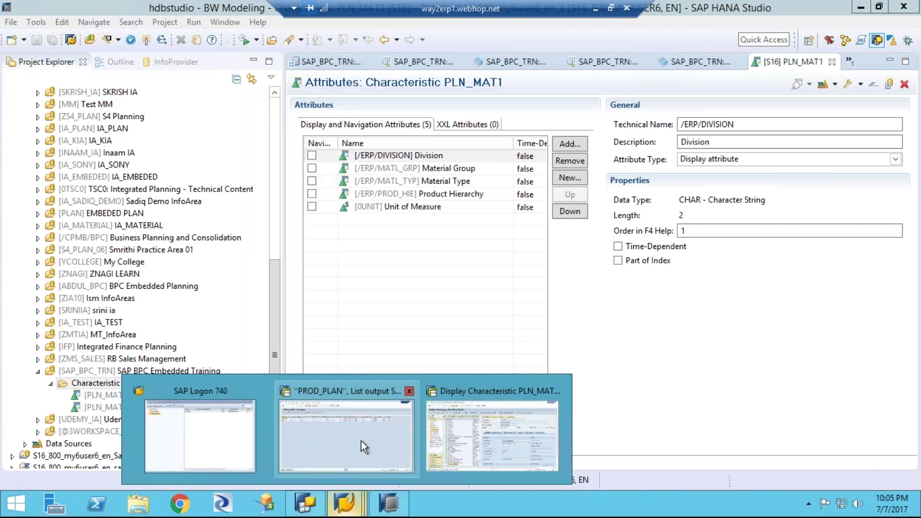
{"action": "mouse_move", "coordinate": [361, 441]}
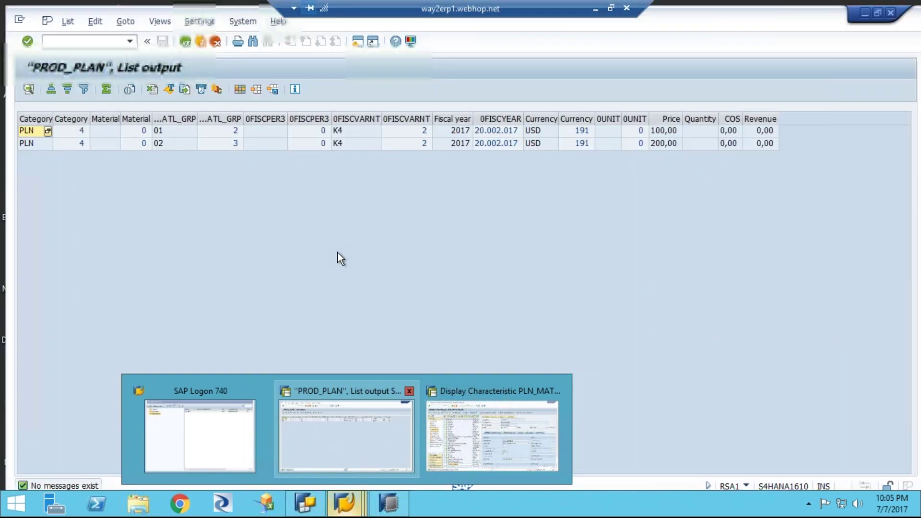
{"action": "left_click", "coordinate": [86, 38]}
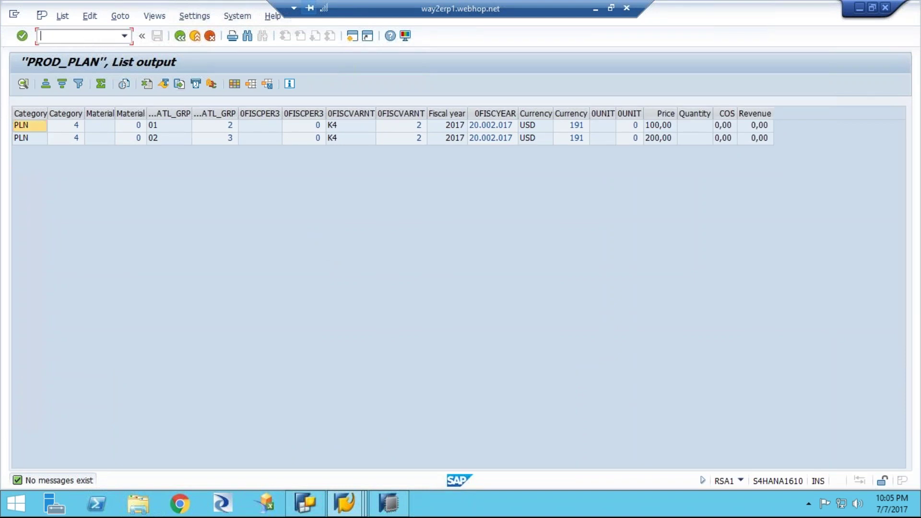
{"action": "type", "text": "/nrsd1"}
{"action": "key", "text": "Return"}
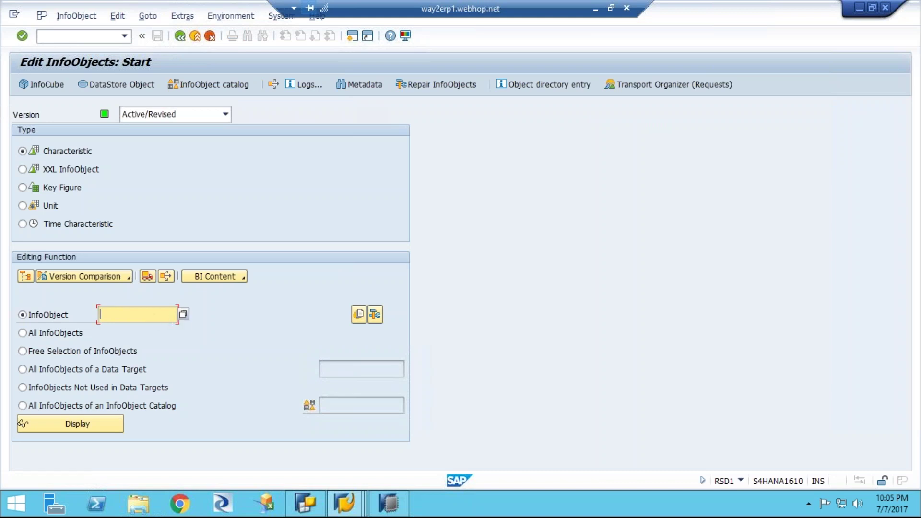
Try to display the characteristic PLN_MAT1 in InfoObject maintenance.
{"action": "type", "text": "pln"}
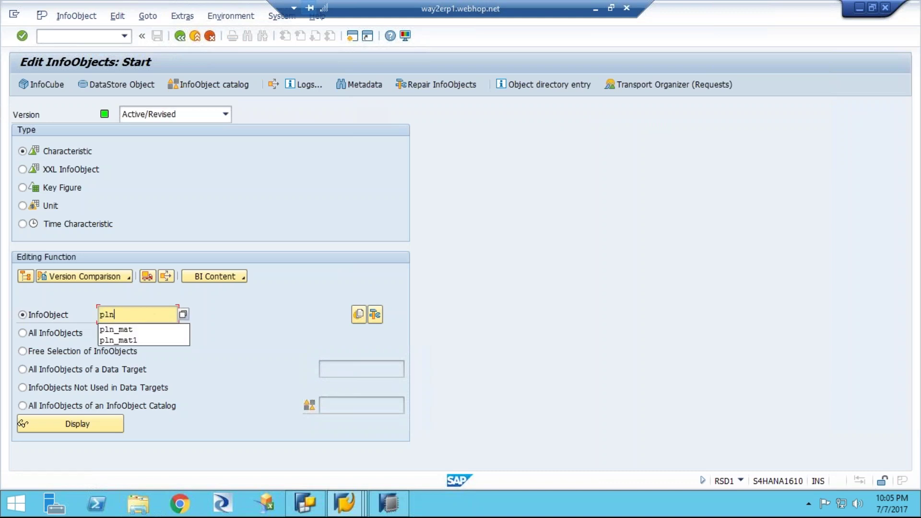
{"action": "left_click", "coordinate": [129, 339]}
{"action": "key", "text": "Return"}
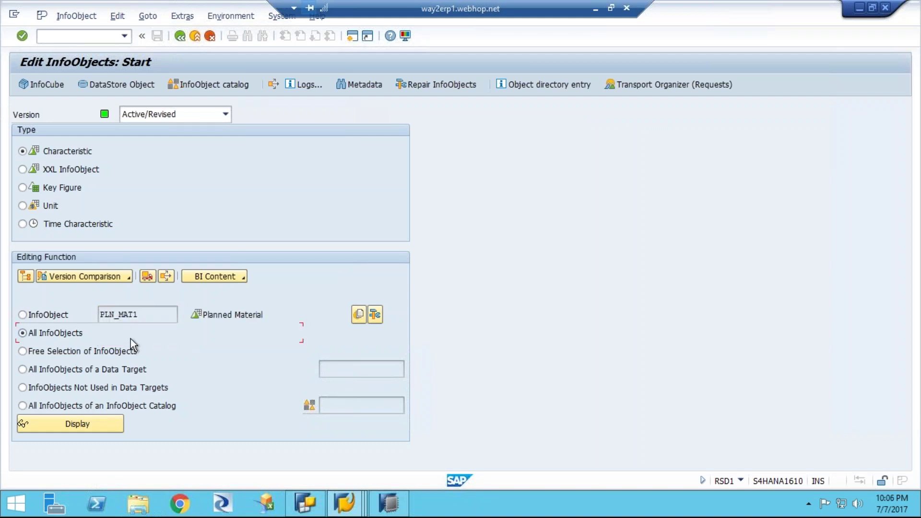
{"action": "left_click", "coordinate": [92, 424]}
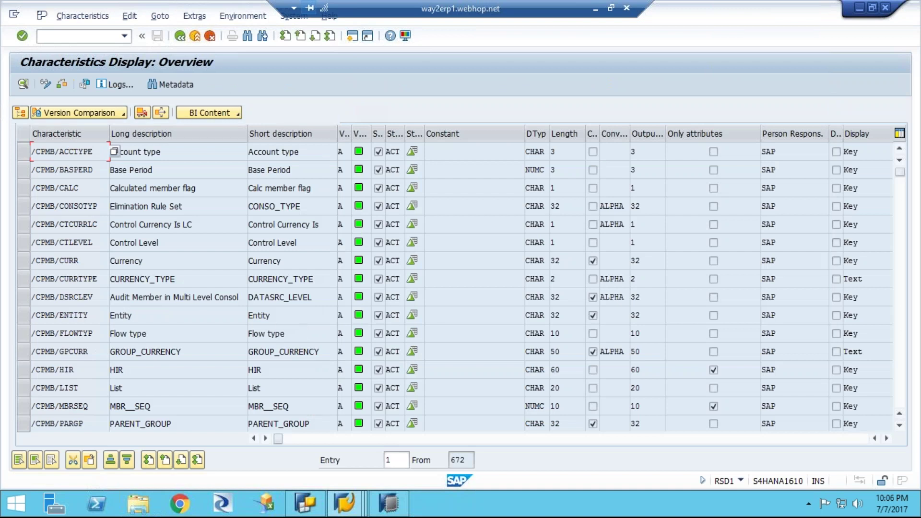
Display the PLN_MAT1 characteristic and select its master data table name, /BIC/PPLN_MAT1, among the master data and text details.
{"action": "left_click", "coordinate": [210, 36]}
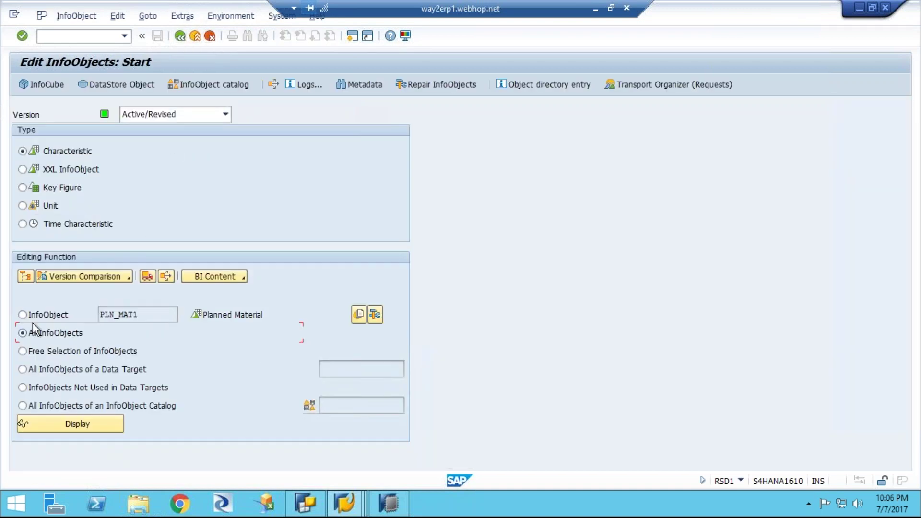
{"action": "left_click", "coordinate": [23, 314]}
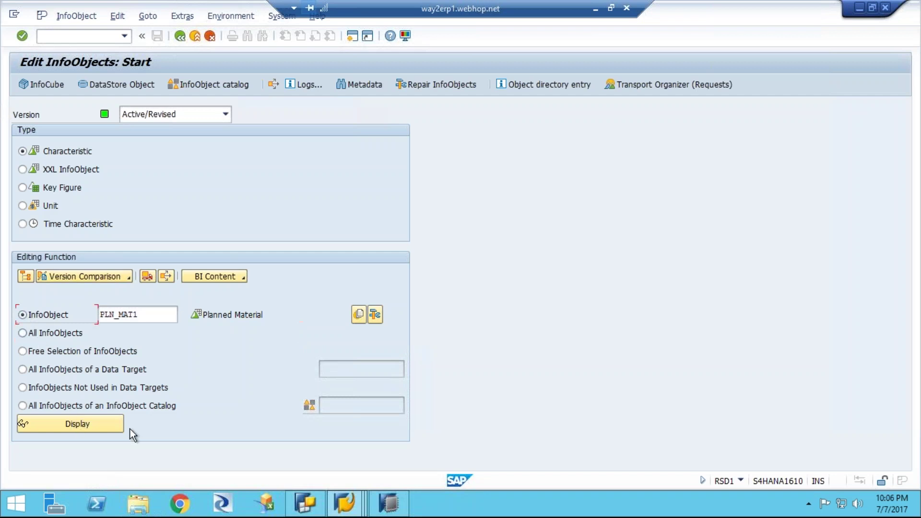
{"action": "left_click", "coordinate": [92, 424]}
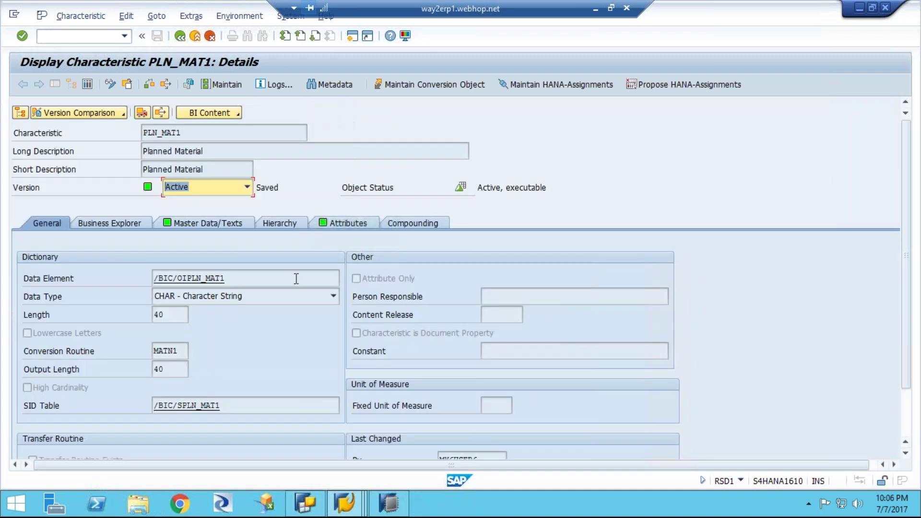
{"action": "left_click", "coordinate": [203, 222]}
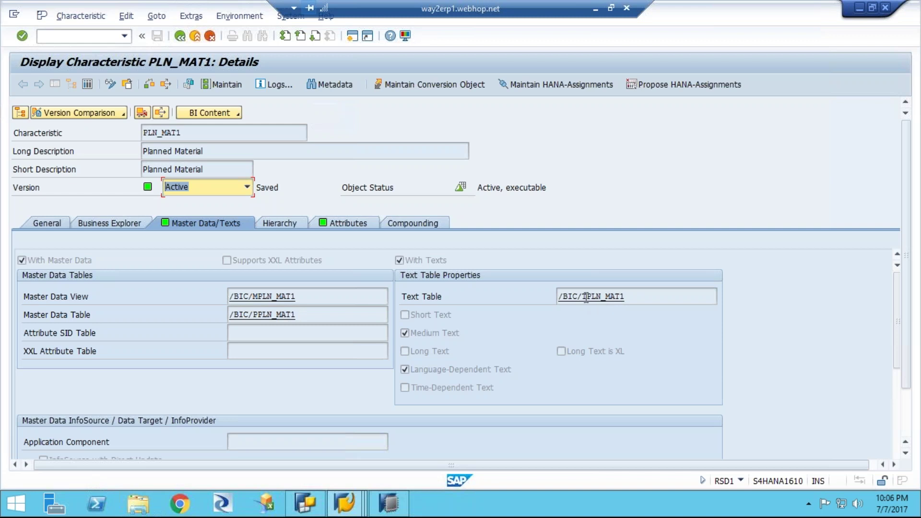
{"action": "left_click", "coordinate": [300, 314]}
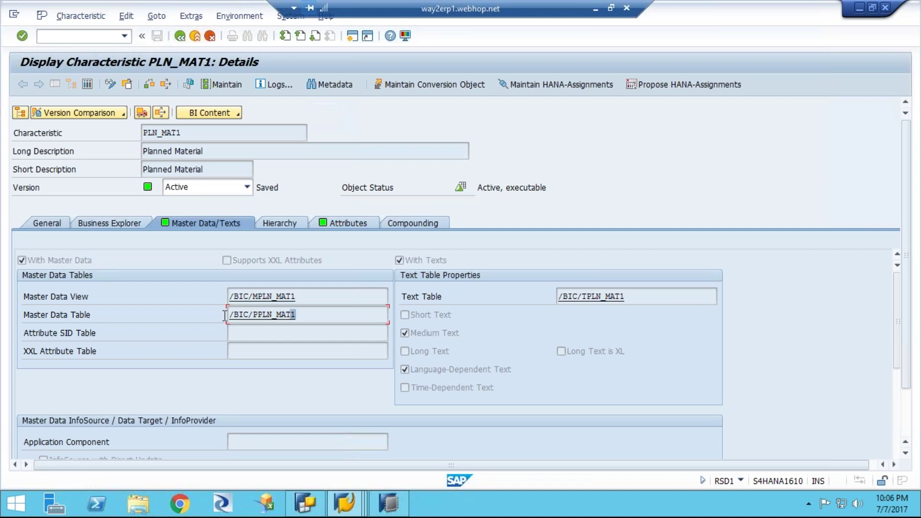
{"action": "left_click_drag", "start_coordinate": [225, 316], "coordinate": [225, 315]}
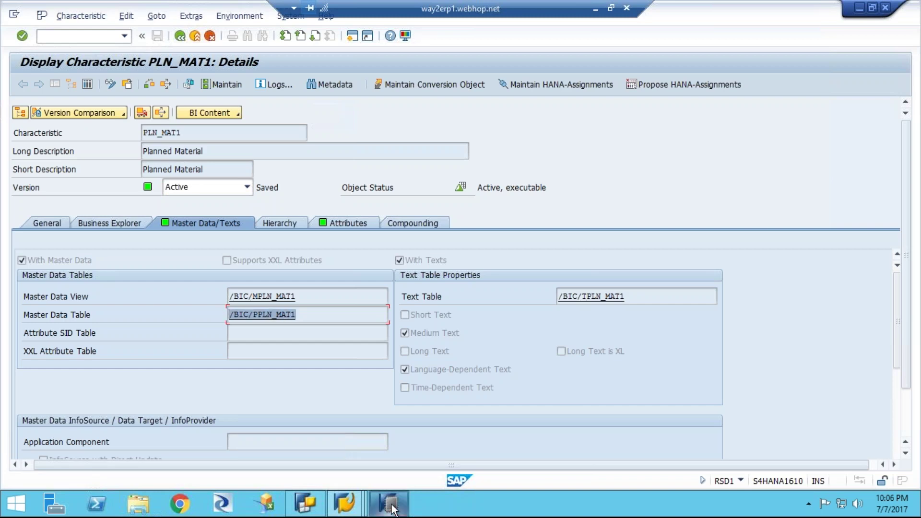
Switch to SAP HANA Studio's Modeler perspective and redeploy the PLN_MAT_AT attribute view in the SAP_BPC_TRN package.
{"action": "mouse_move", "coordinate": [392, 509]}
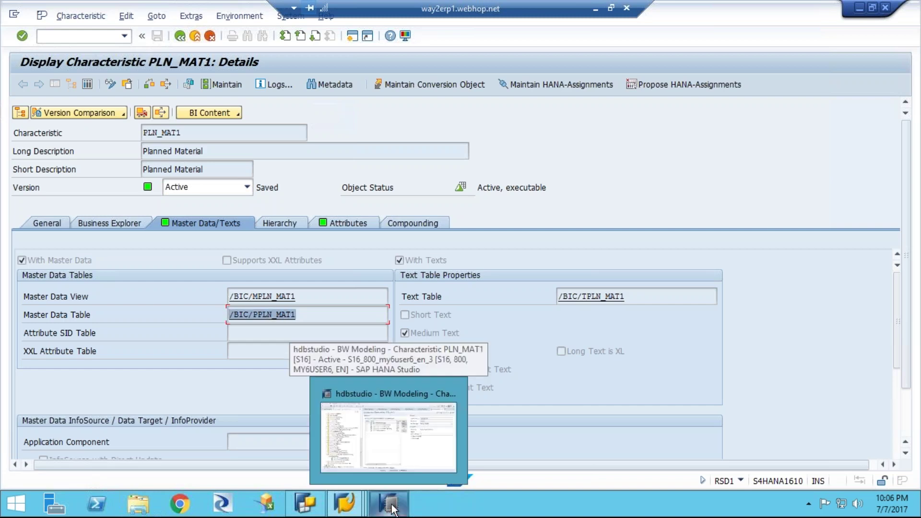
{"action": "left_click", "coordinate": [385, 442]}
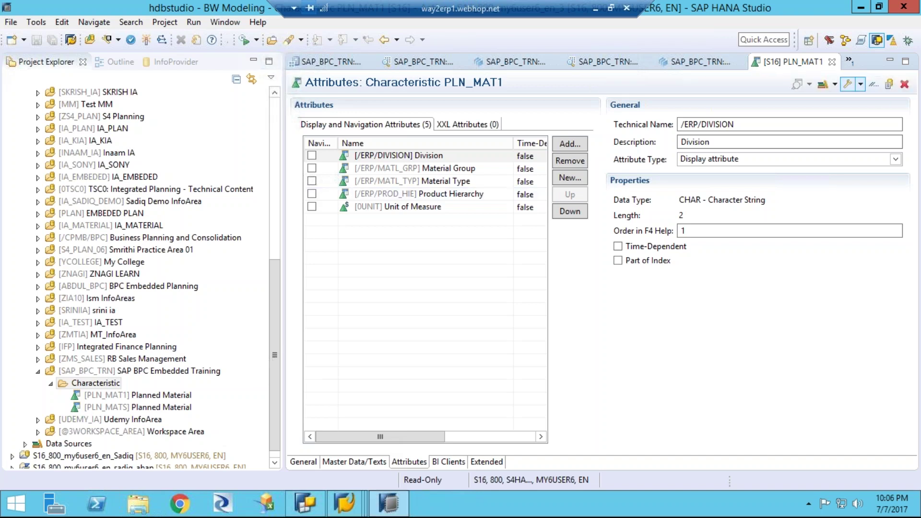
{"action": "left_click", "coordinate": [846, 41]}
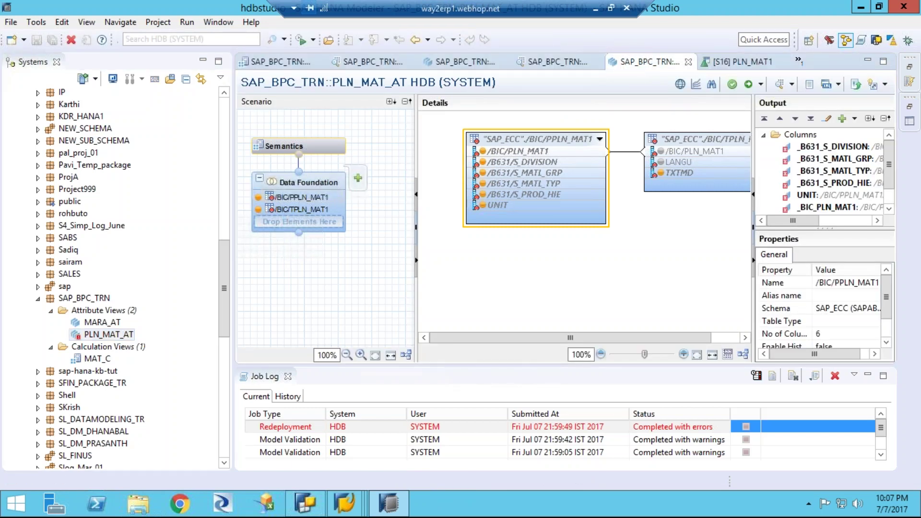
{"action": "left_click", "coordinate": [112, 335]}
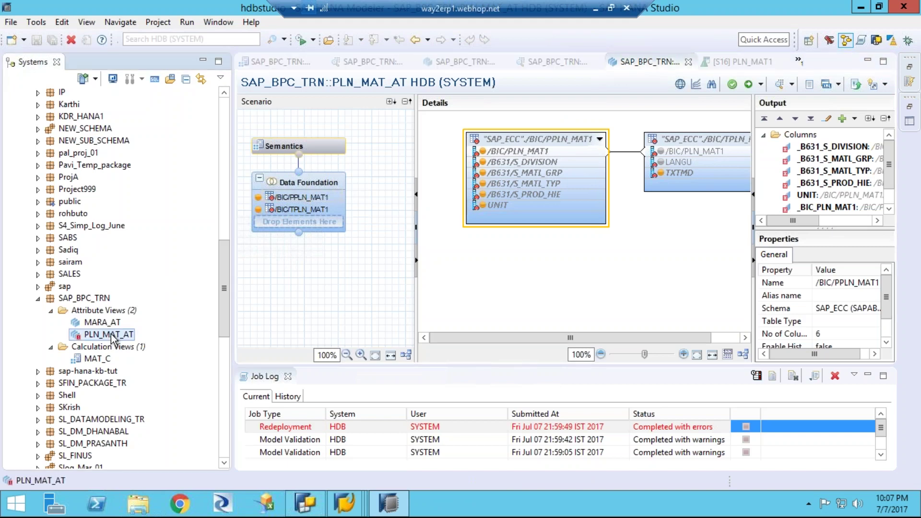
{"action": "right_click", "coordinate": [112, 337]}
{"action": "key", "text": "Escape"}
{"action": "right_click", "coordinate": [111, 337]}
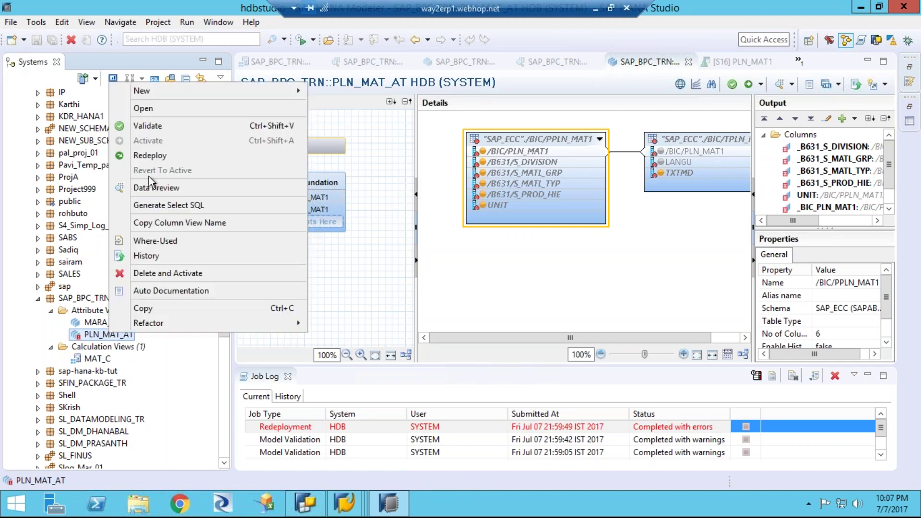
{"action": "left_click", "coordinate": [150, 156]}
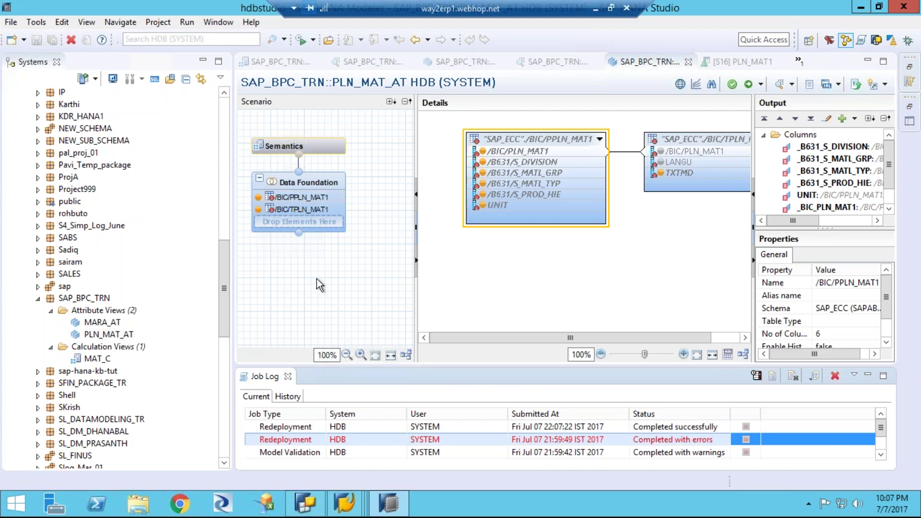
Validate the open PLN_MAT_AT attribute view and select it in the SAP_BPC_TRN package.
{"action": "left_click", "coordinate": [732, 86]}
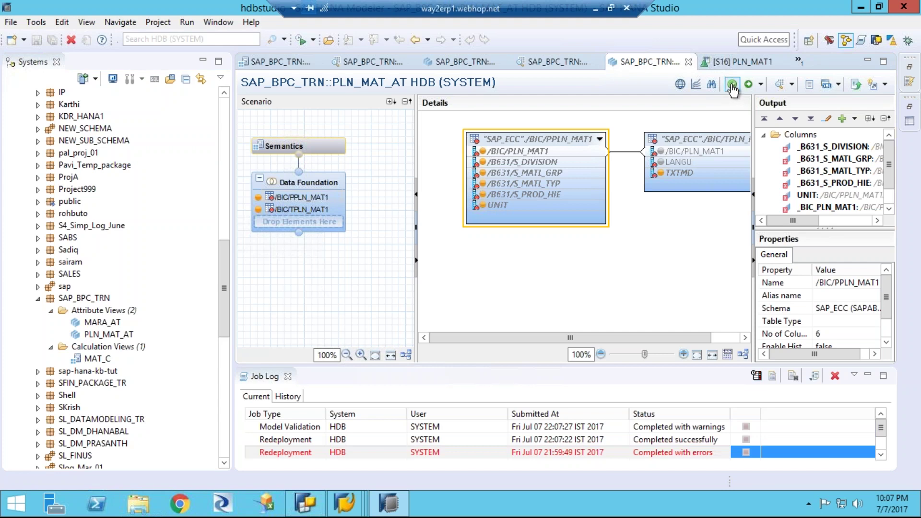
{"action": "left_click", "coordinate": [732, 86]}
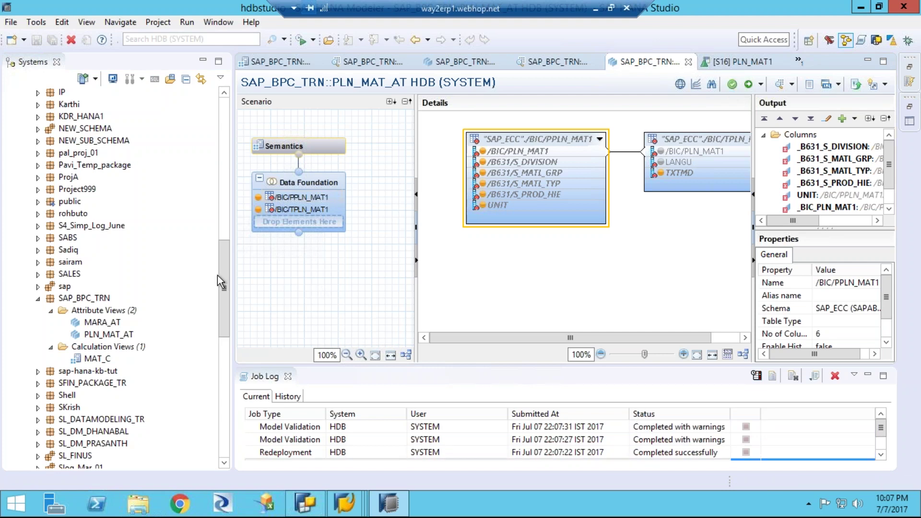
{"action": "left_click", "coordinate": [109, 335]}
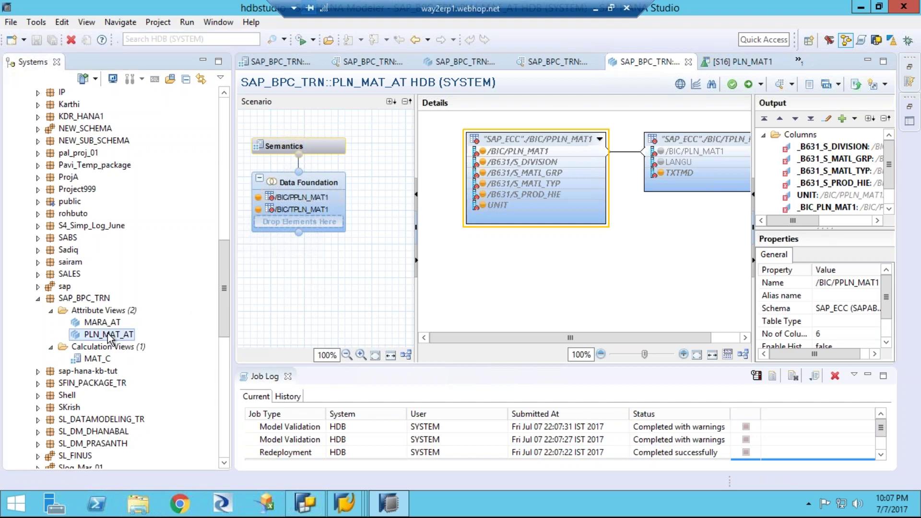
Close all open editors, including the PLN_MAT_AT view, the MARA_AT data preview and the PLN_MAT1 characteristic.
{"action": "left_click", "coordinate": [688, 63]}
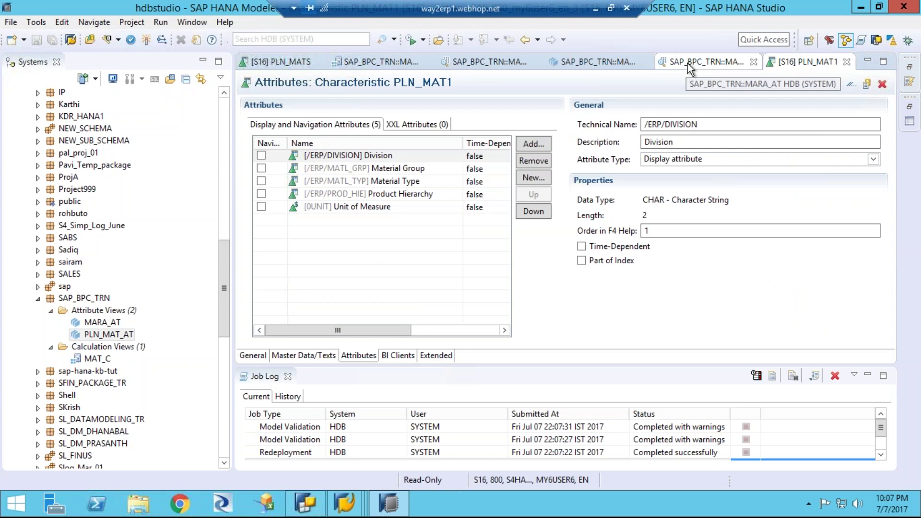
{"action": "left_click", "coordinate": [689, 63]}
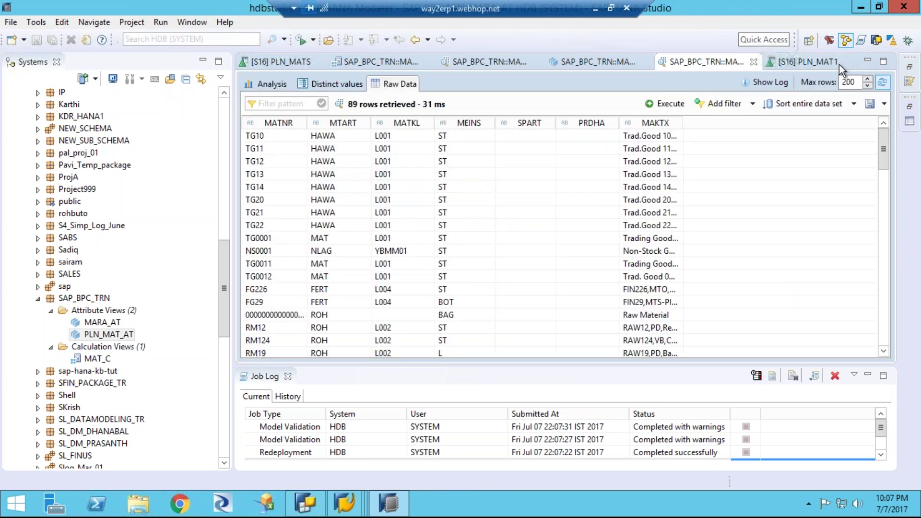
{"action": "right_click", "coordinate": [843, 64]}
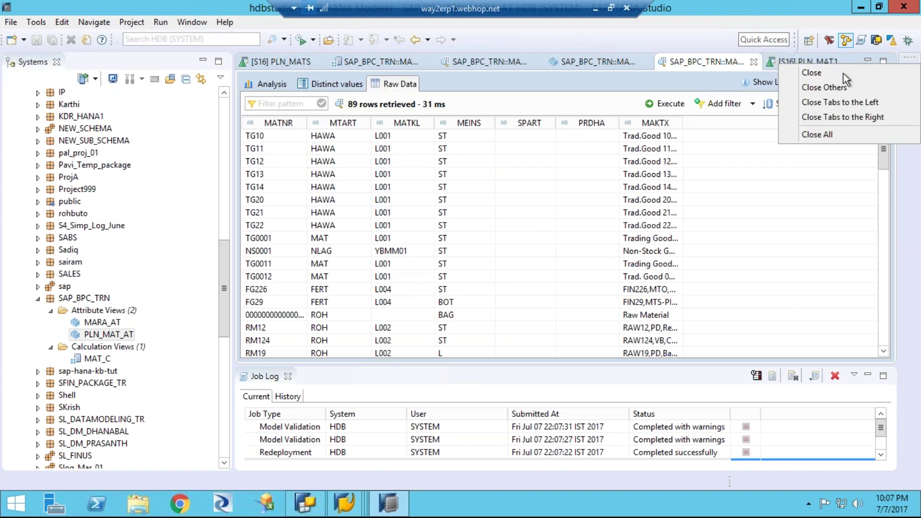
{"action": "left_click", "coordinate": [821, 104]}
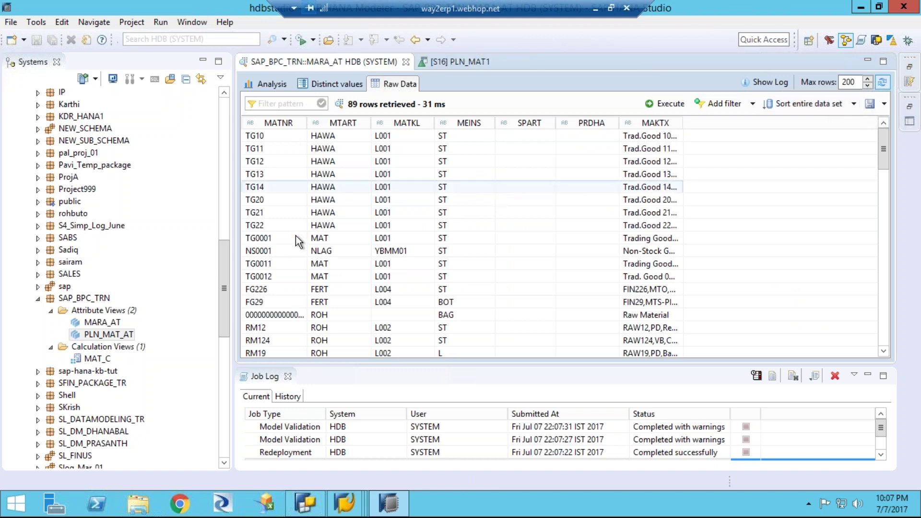
{"action": "left_click", "coordinate": [406, 61]}
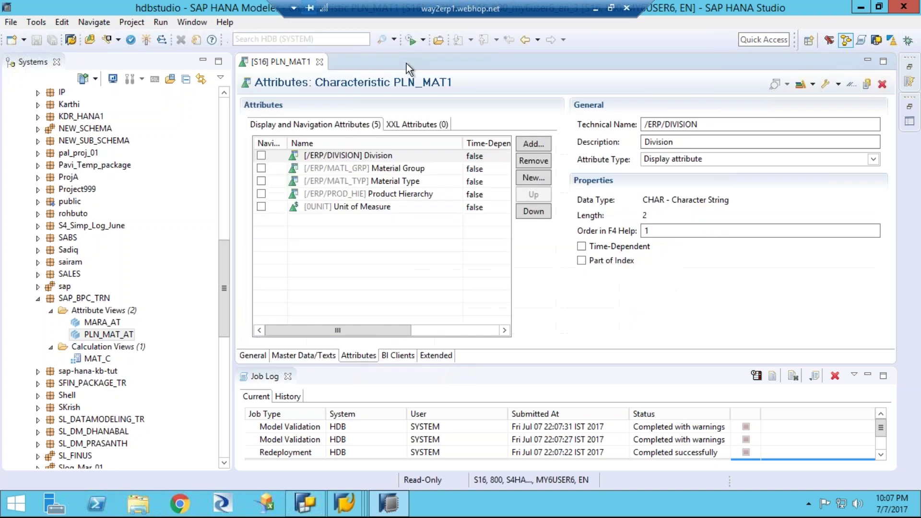
{"action": "left_click", "coordinate": [318, 62]}
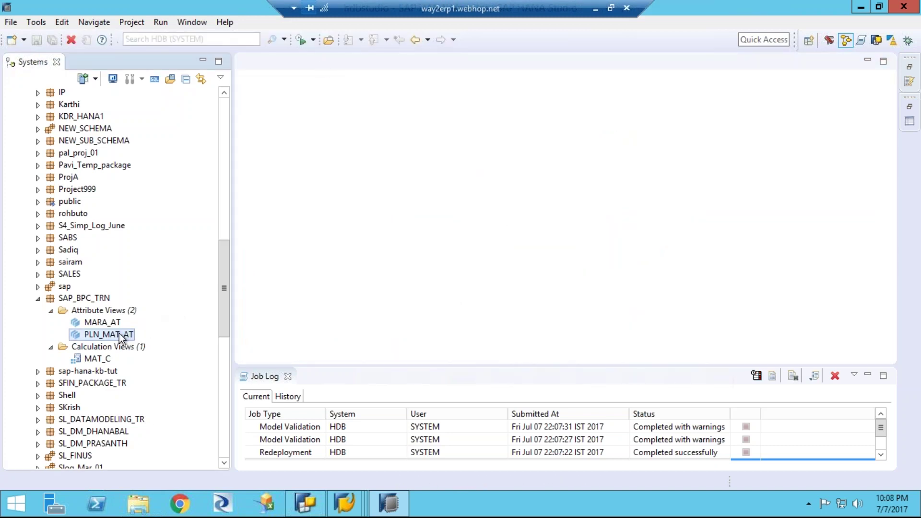
Reopen the PLN_MAT_AT attribute view, validate it, and redeploy it from its Data Foundation view.
{"action": "double_click", "coordinate": [120, 334]}
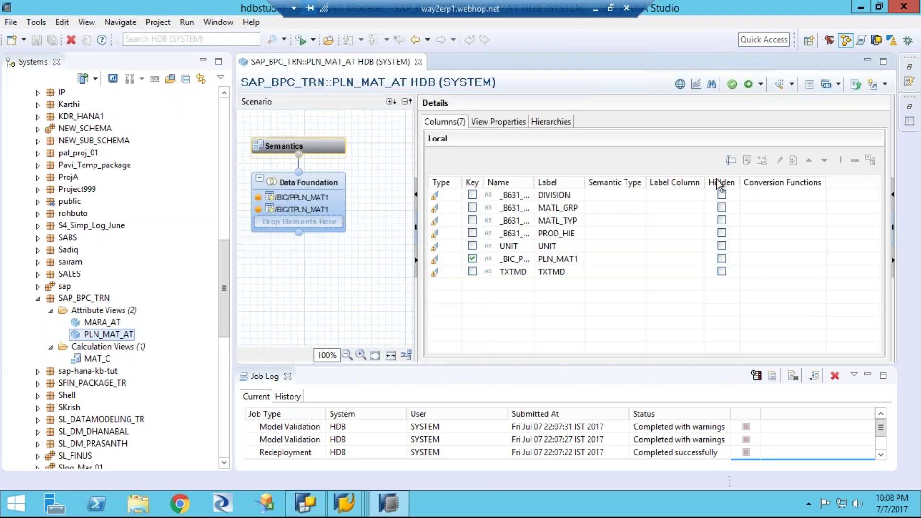
{"action": "left_click", "coordinate": [732, 85]}
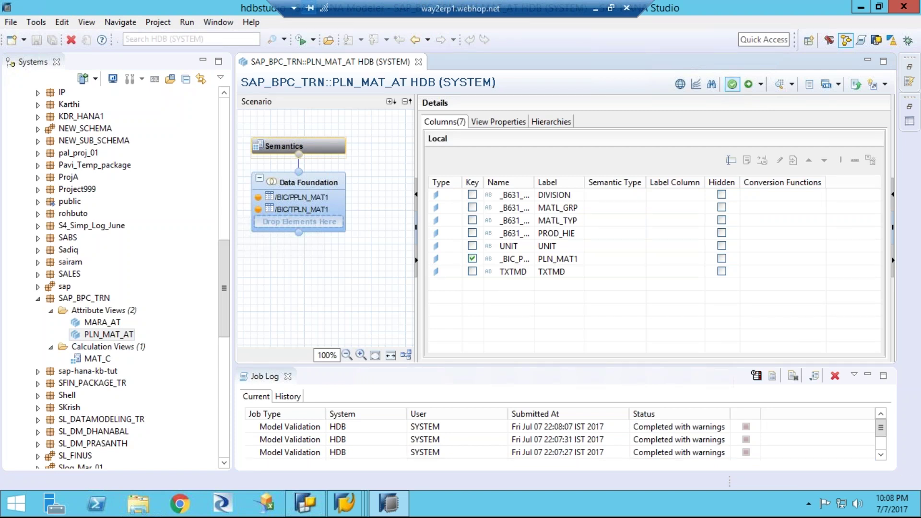
{"action": "left_click", "coordinate": [312, 184]}
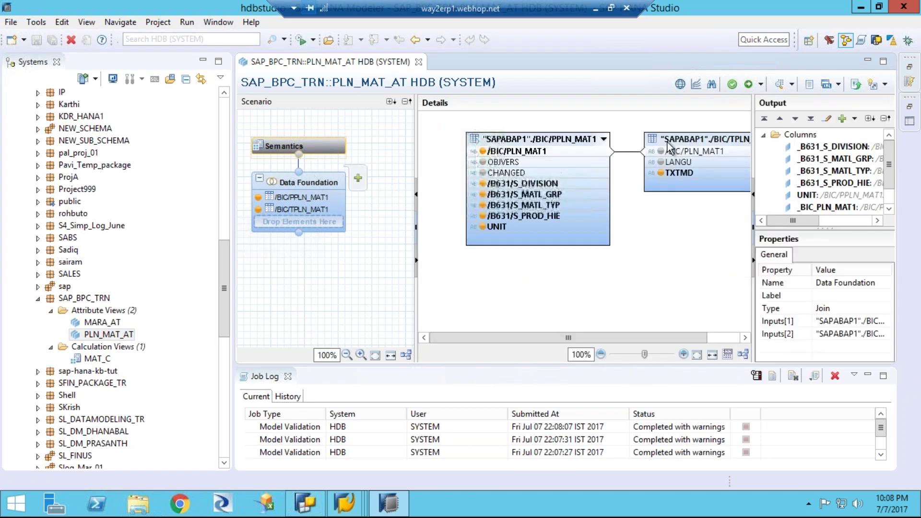
{"action": "left_click", "coordinate": [748, 84]}
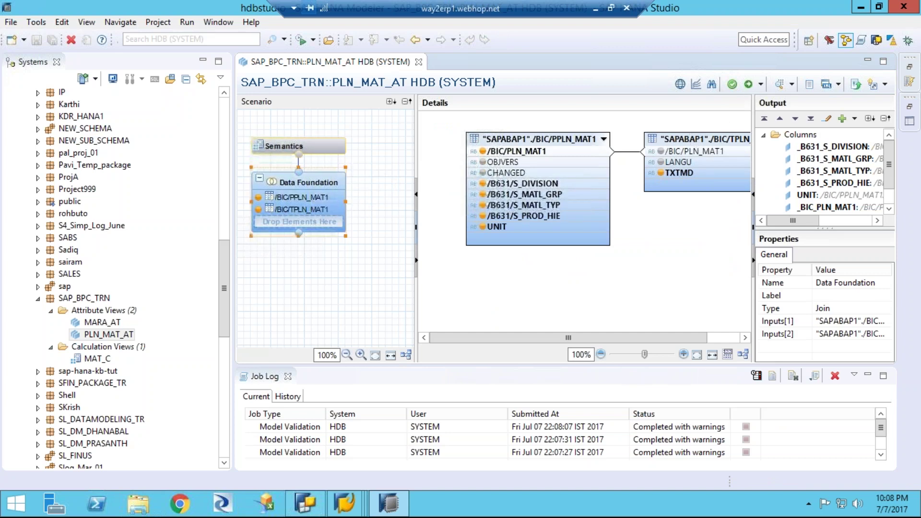
{"action": "left_click", "coordinate": [748, 84]}
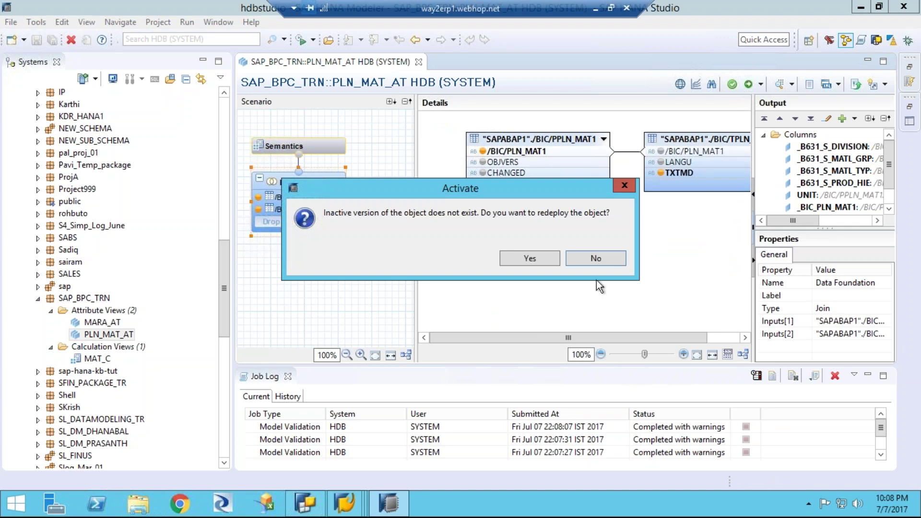
{"action": "left_click", "coordinate": [538, 258]}
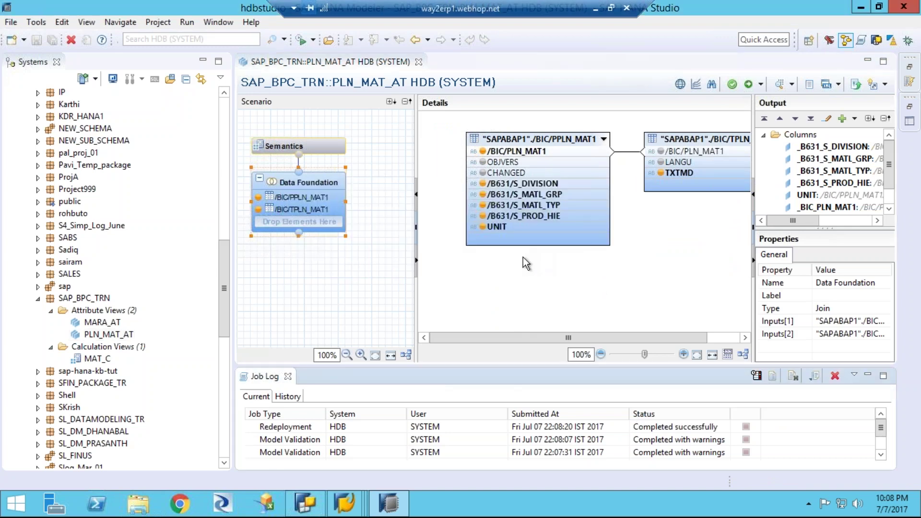
Preview the raw data of the PLN_MAT_AT attribute view from its Semantics node.
{"action": "left_click", "coordinate": [324, 147]}
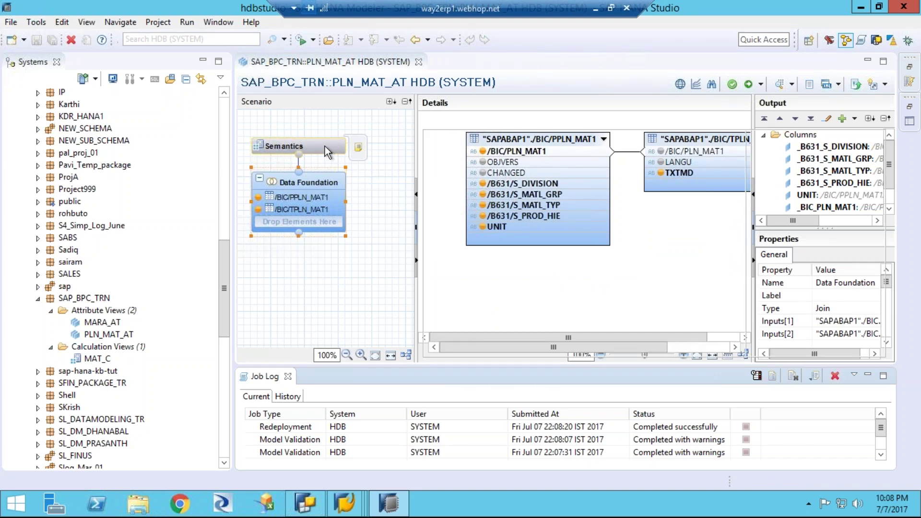
{"action": "right_click", "coordinate": [324, 146]}
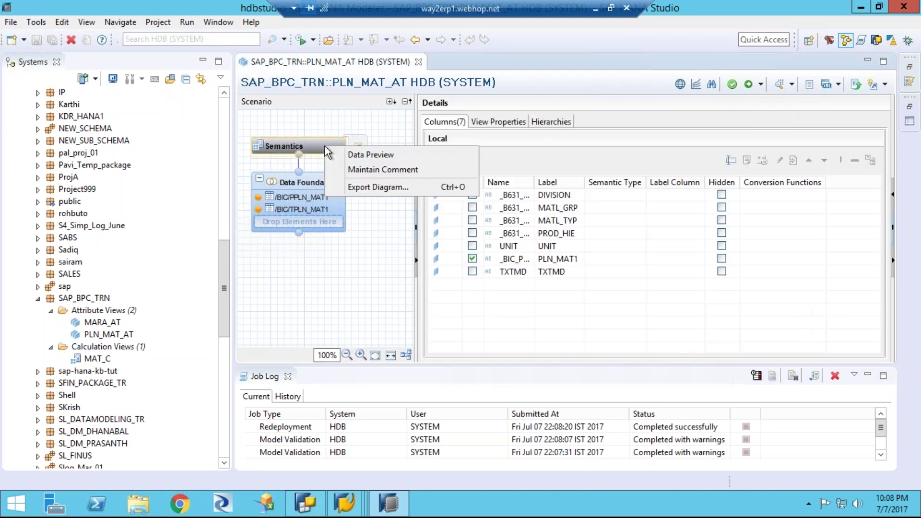
{"action": "left_click", "coordinate": [361, 155]}
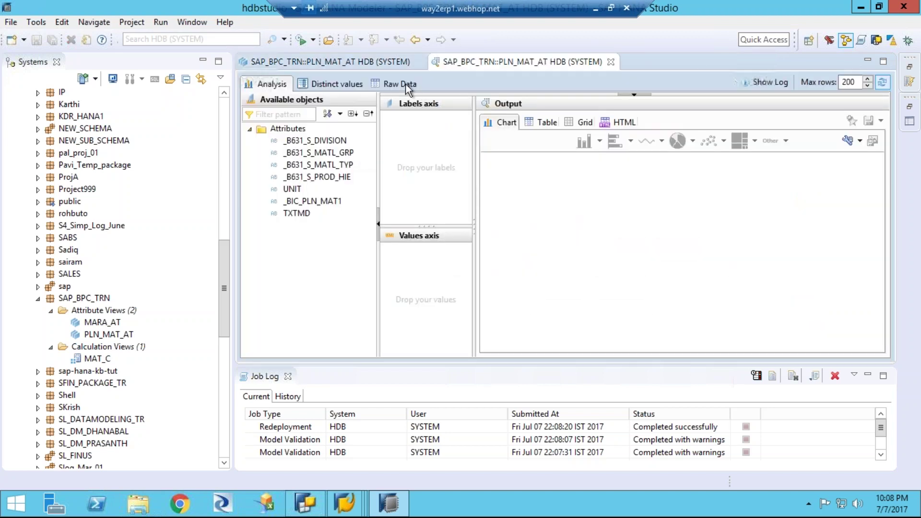
{"action": "left_click", "coordinate": [402, 84]}
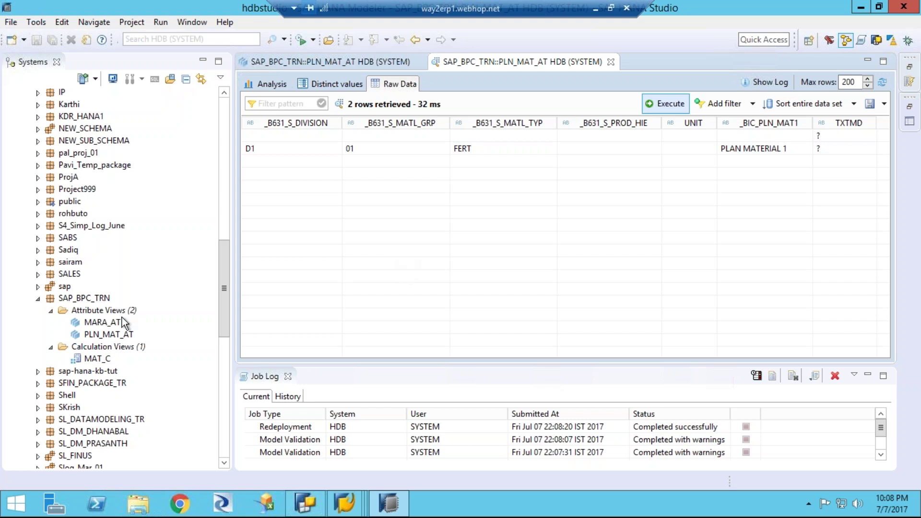
Return to the PLN_MAT_AT view definition and inspect the joined tables in its Data Foundation.
{"action": "left_click", "coordinate": [122, 335]}
{"action": "double_click", "coordinate": [122, 335]}
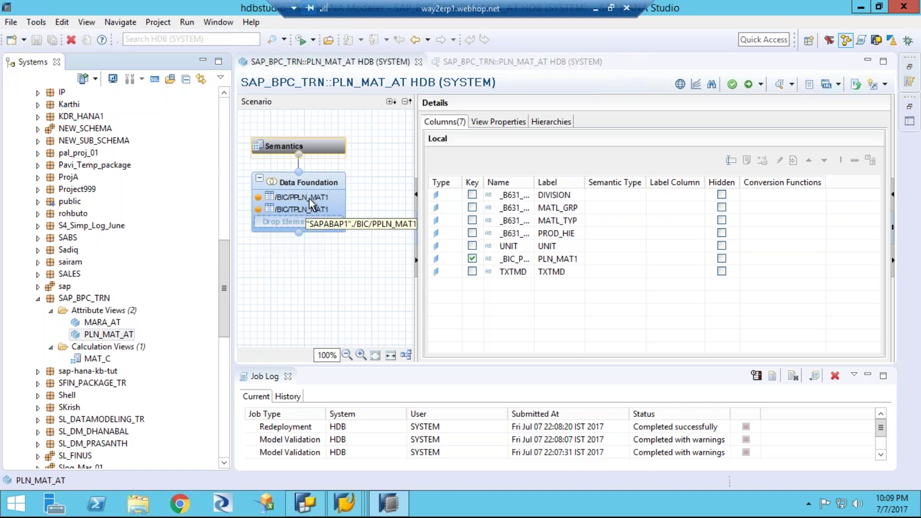
{"action": "left_click", "coordinate": [325, 181]}
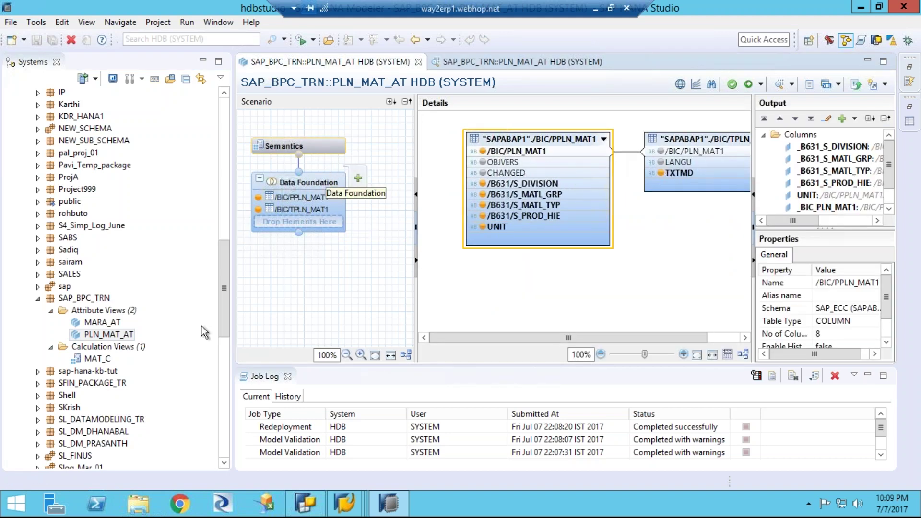
Open the MAT_C calculation view and preview its raw data from the Semantics node.
{"action": "double_click", "coordinate": [104, 360]}
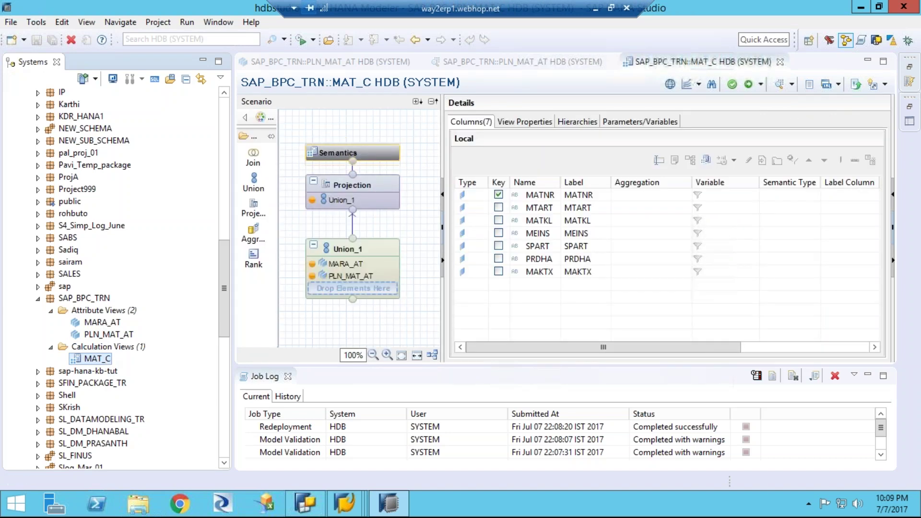
{"action": "left_click", "coordinate": [382, 154]}
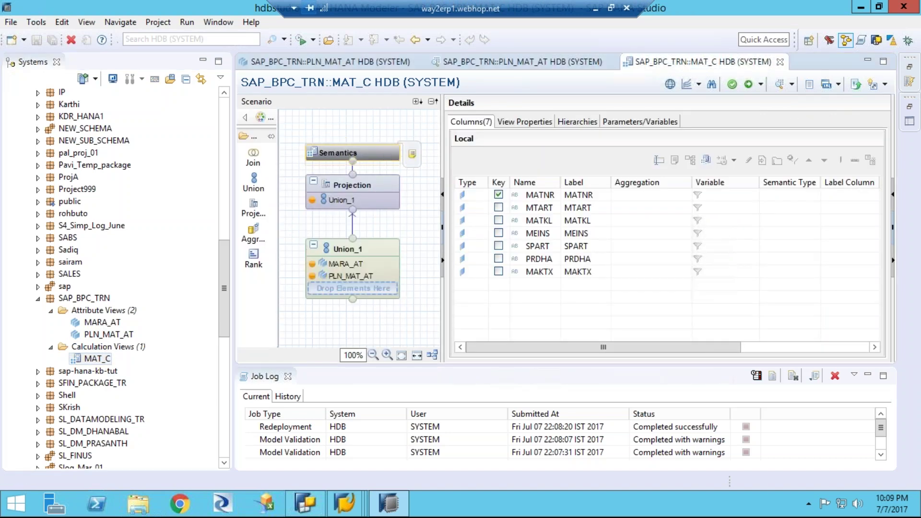
{"action": "right_click", "coordinate": [383, 153]}
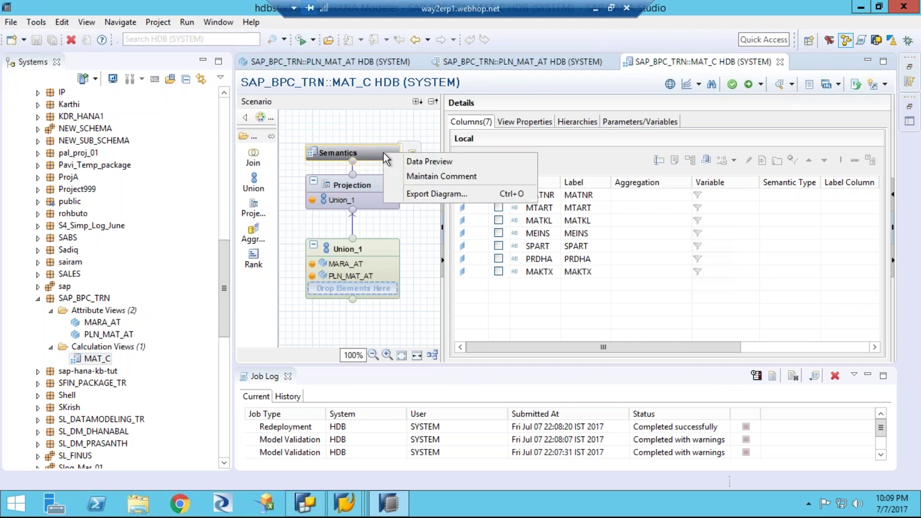
{"action": "left_click", "coordinate": [411, 162]}
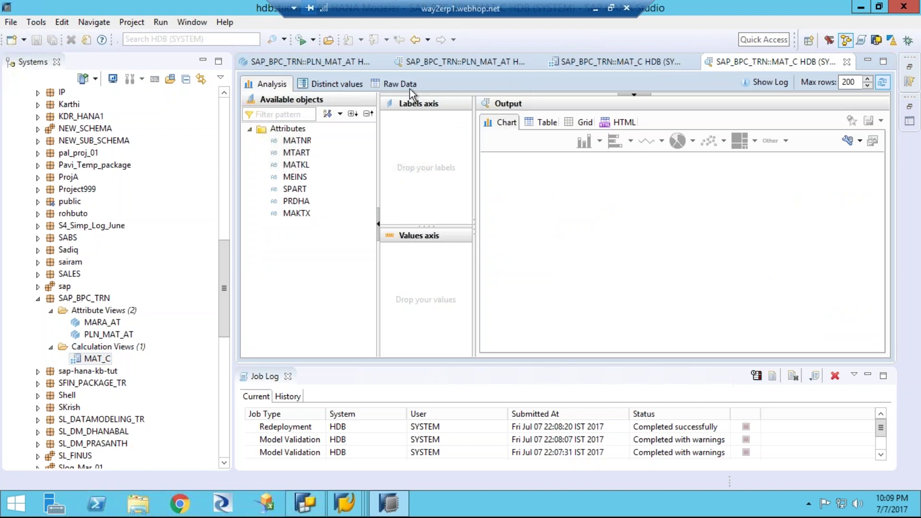
{"action": "left_click", "coordinate": [402, 85]}
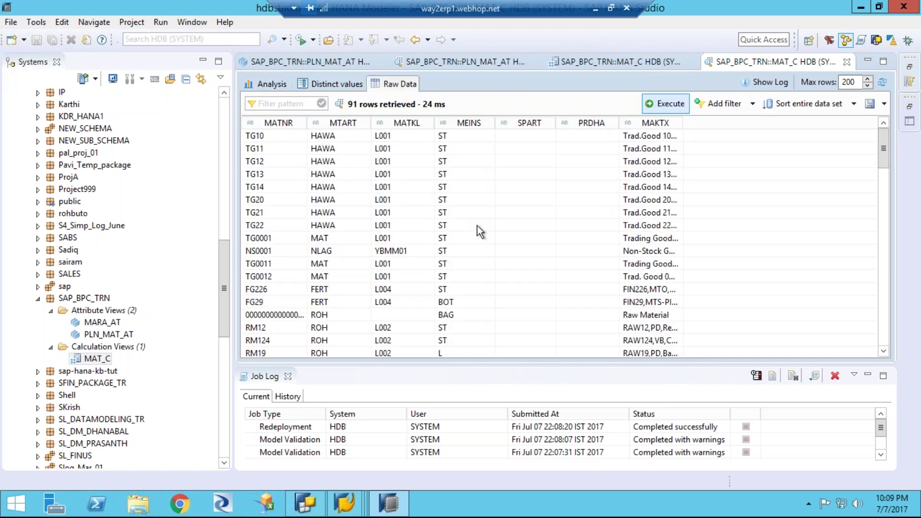
Look through the MAT_C rows down to the PLAN MATERIAL 1 record and widen the MATNR column to read the full material numbers.
{"action": "left_click", "coordinate": [510, 256]}
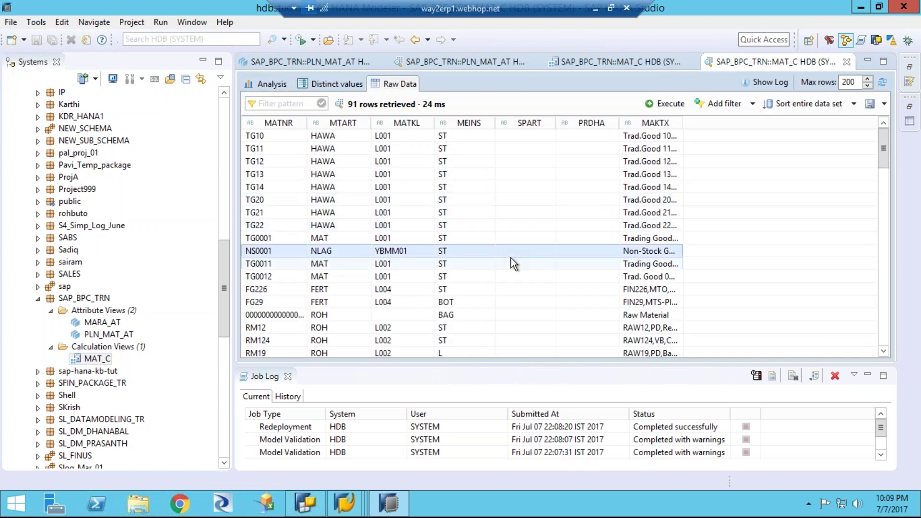
{"action": "scroll", "coordinate": [511, 258], "scroll_direction": "down", "scroll_amount": 7}
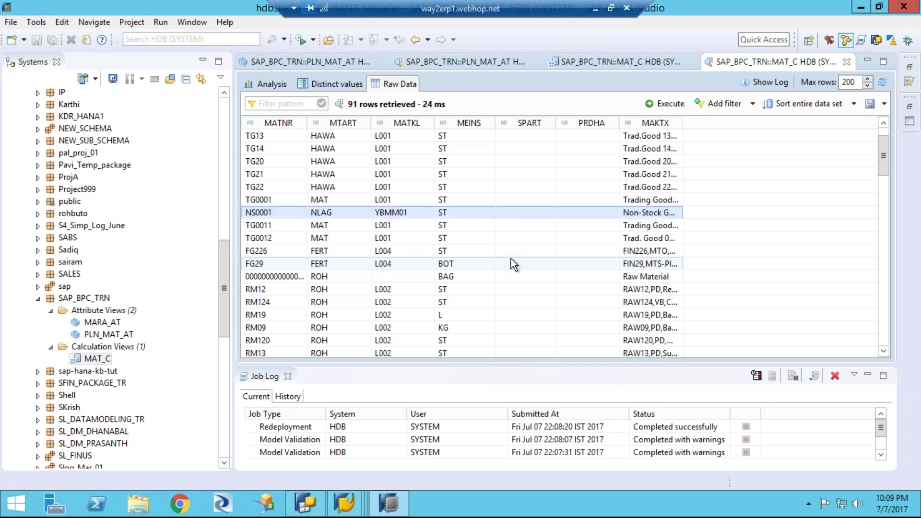
{"action": "scroll", "coordinate": [510, 258], "scroll_direction": "down", "scroll_amount": 8}
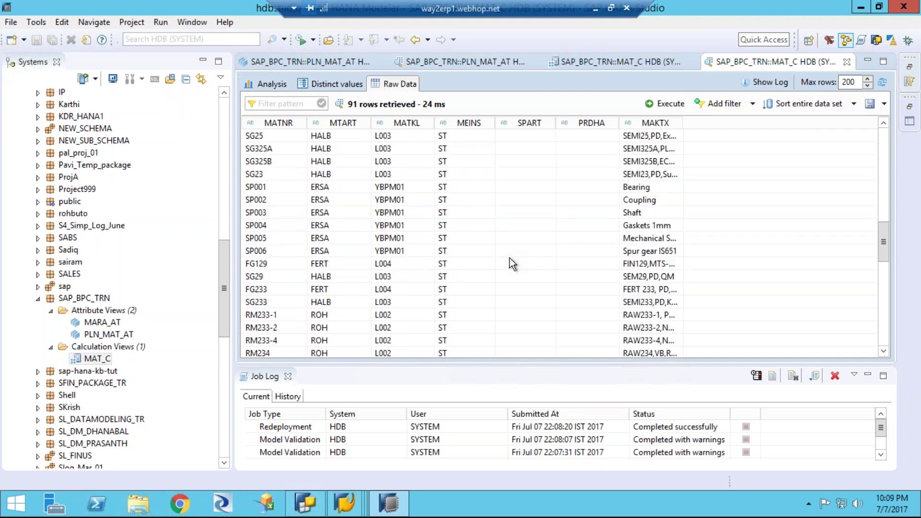
{"action": "scroll", "coordinate": [510, 257], "scroll_direction": "down", "scroll_amount": 6}
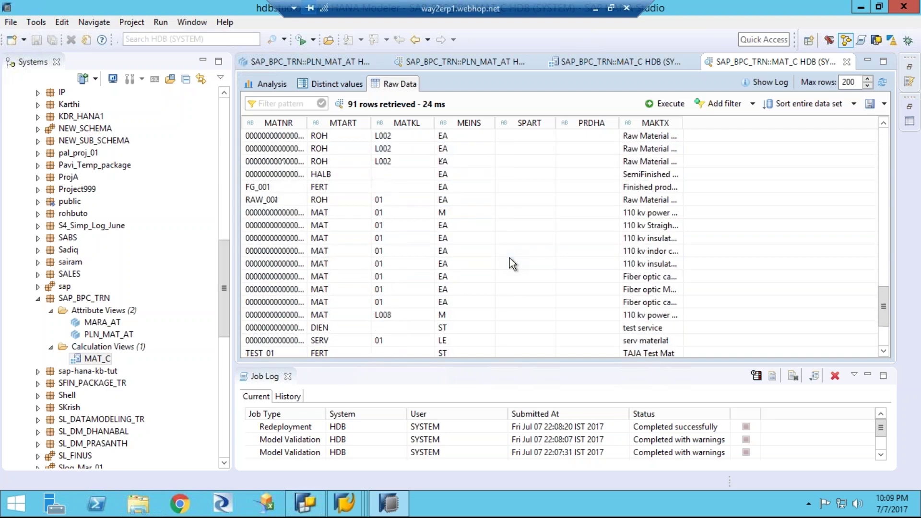
{"action": "scroll", "coordinate": [509, 257], "scroll_direction": "up", "scroll_amount": 2}
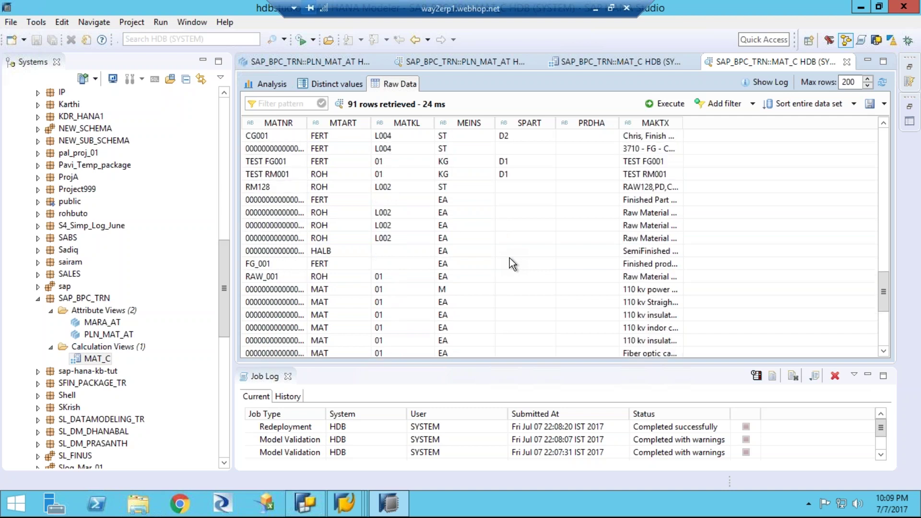
{"action": "scroll", "coordinate": [509, 258], "scroll_direction": "down", "scroll_amount": 5}
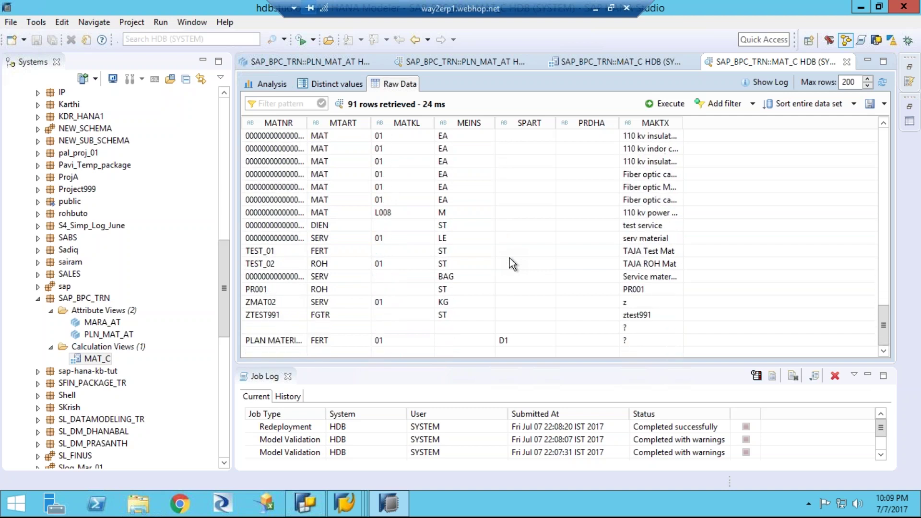
{"action": "left_click", "coordinate": [273, 340]}
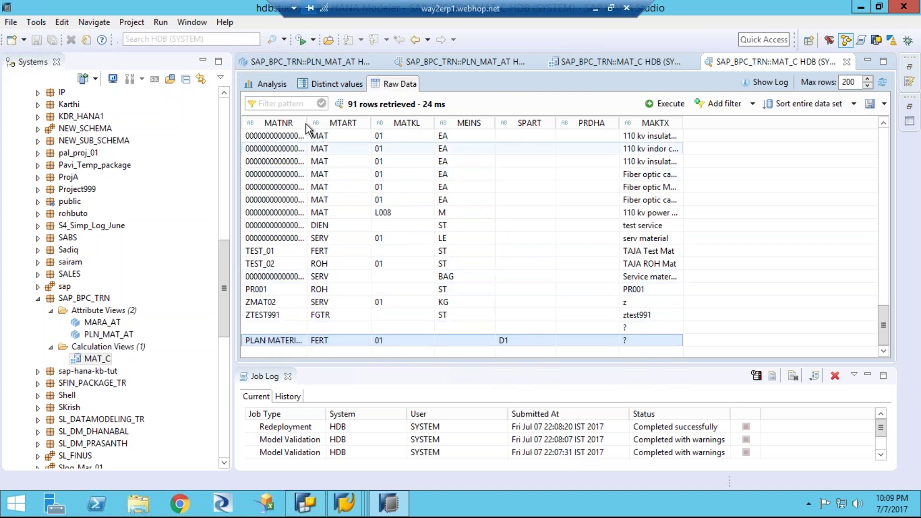
{"action": "left_click_drag", "start_coordinate": [307, 122], "coordinate": [363, 123]}
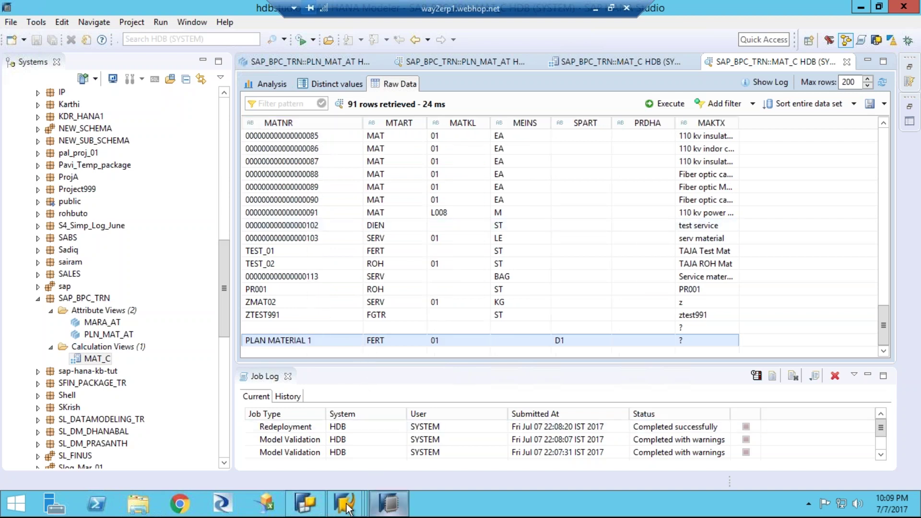
Open the PLN_MATS characteristic in the BW Modeling perspective, view its Master Data Maintenance maximized, and minimize that view.
{"action": "left_click", "coordinate": [877, 40]}
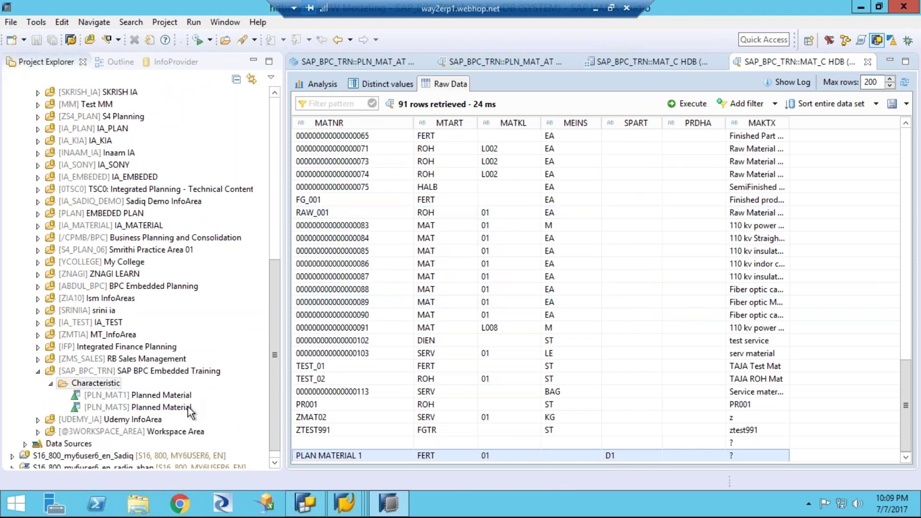
{"action": "double_click", "coordinate": [164, 408]}
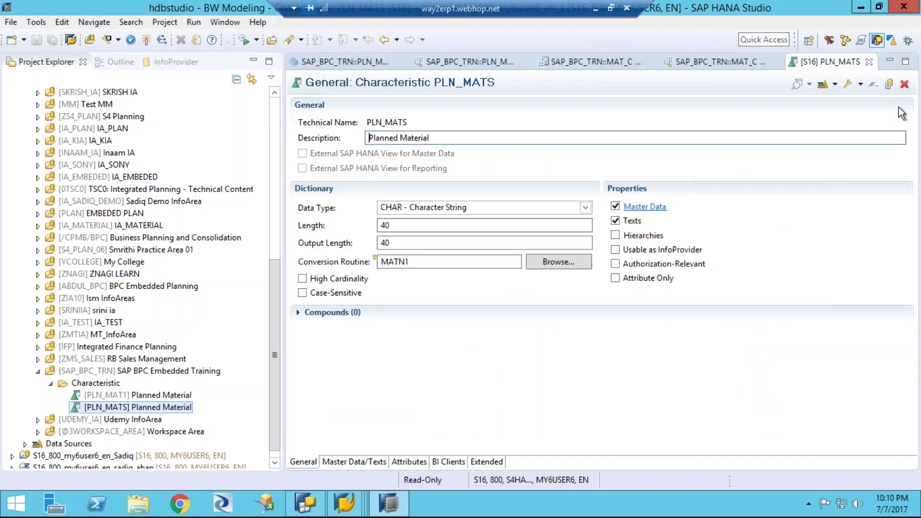
{"action": "left_click", "coordinate": [836, 86]}
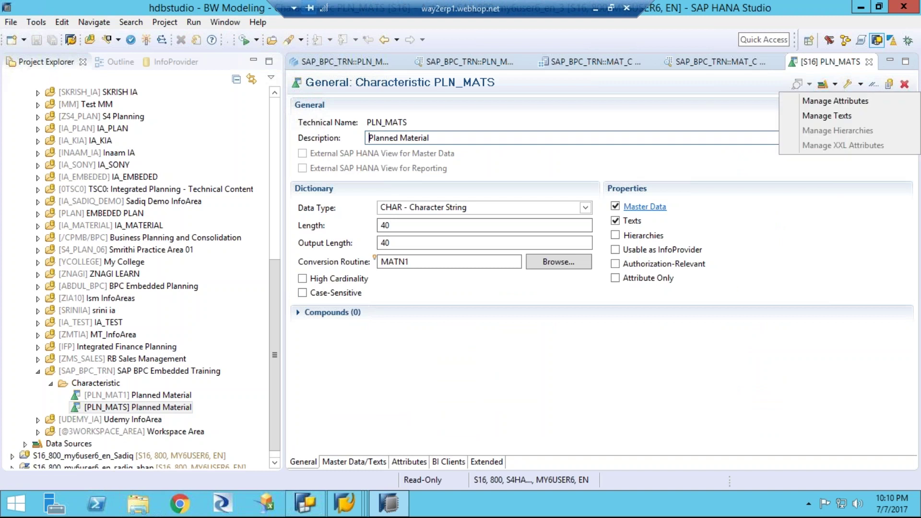
{"action": "left_click", "coordinate": [861, 85]}
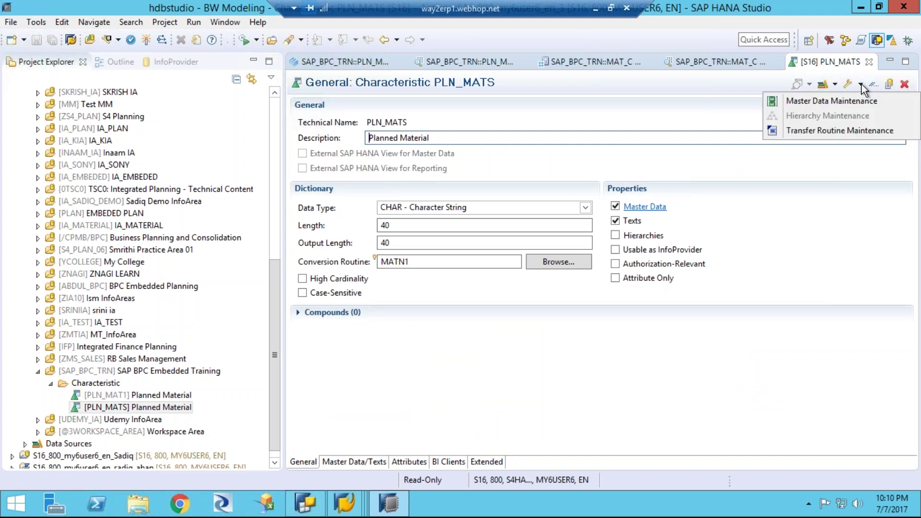
{"action": "left_click", "coordinate": [834, 102]}
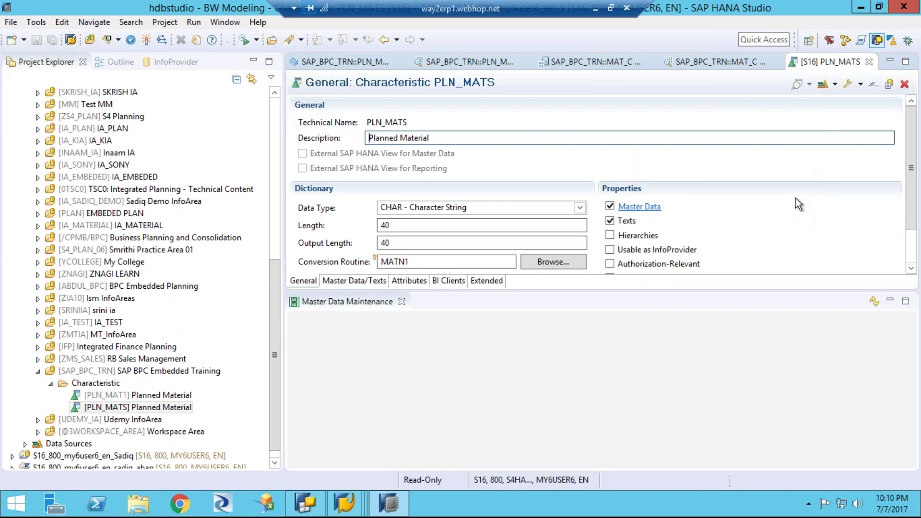
{"action": "left_click", "coordinate": [906, 307]}
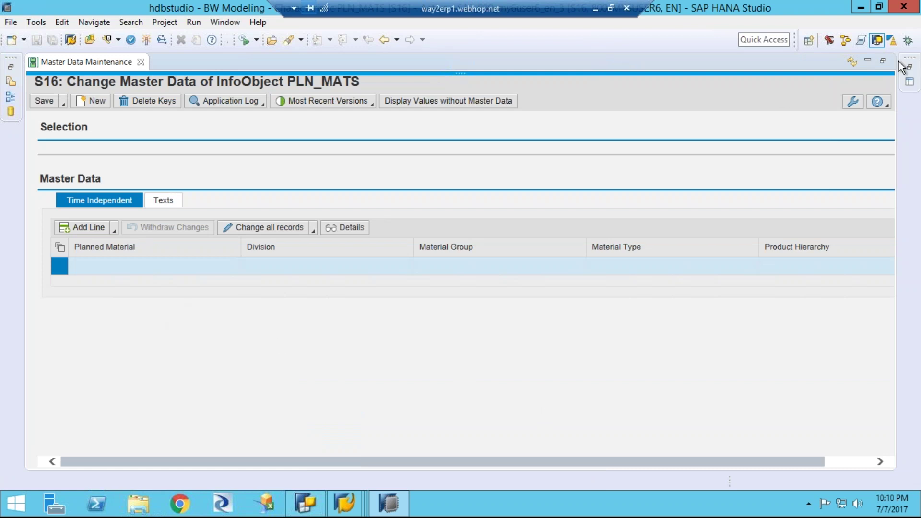
{"action": "left_click", "coordinate": [868, 61]}
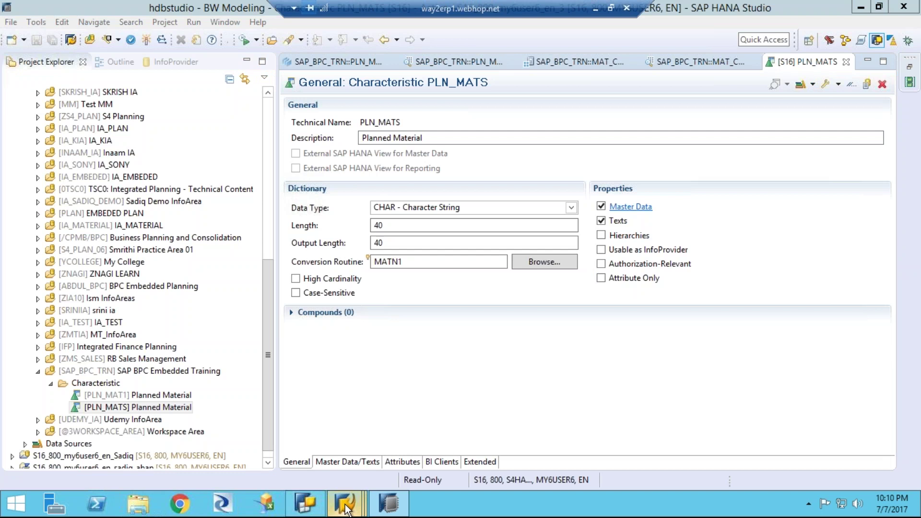
Inspect the SAP HANA view read access properties in the master data and text settings of PLN_MATS, and close them without changes.
{"action": "mouse_move", "coordinate": [347, 508]}
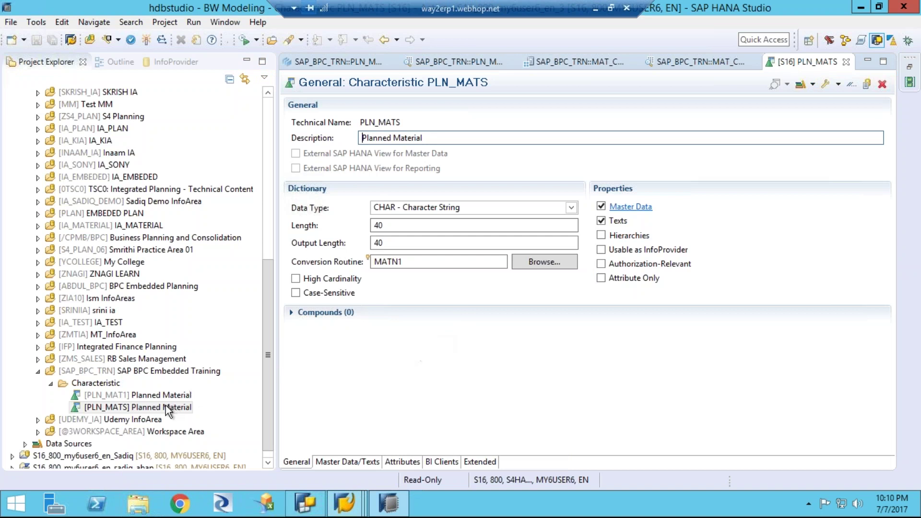
{"action": "left_click", "coordinate": [166, 406]}
{"action": "double_click", "coordinate": [166, 408]}
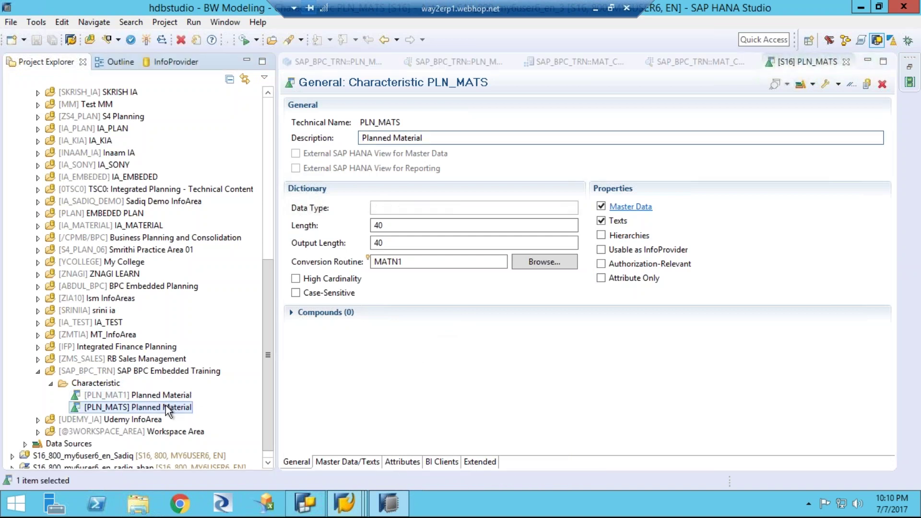
{"action": "left_click", "coordinate": [351, 462]}
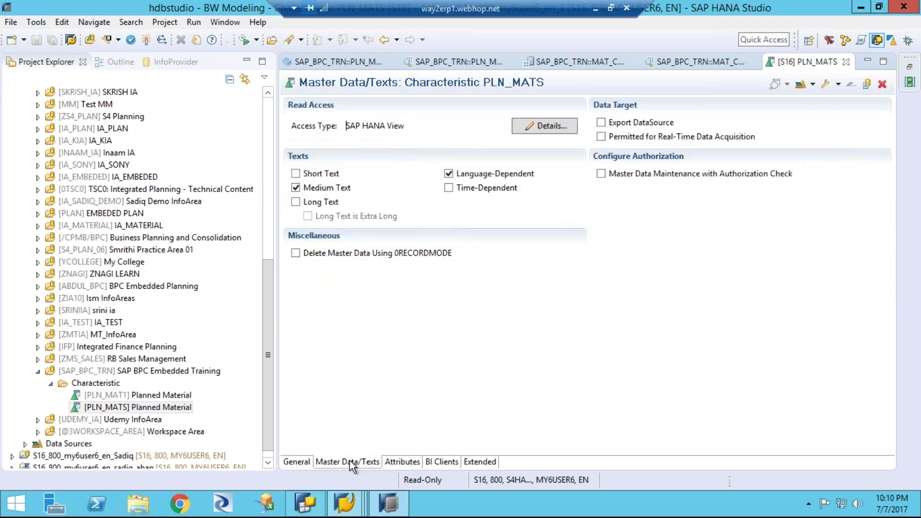
{"action": "left_click", "coordinate": [544, 126]}
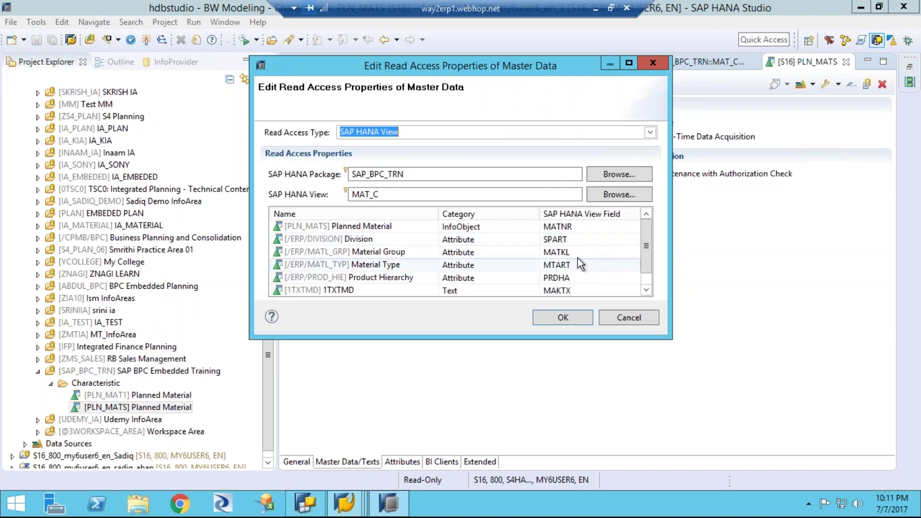
{"action": "left_click", "coordinate": [624, 318]}
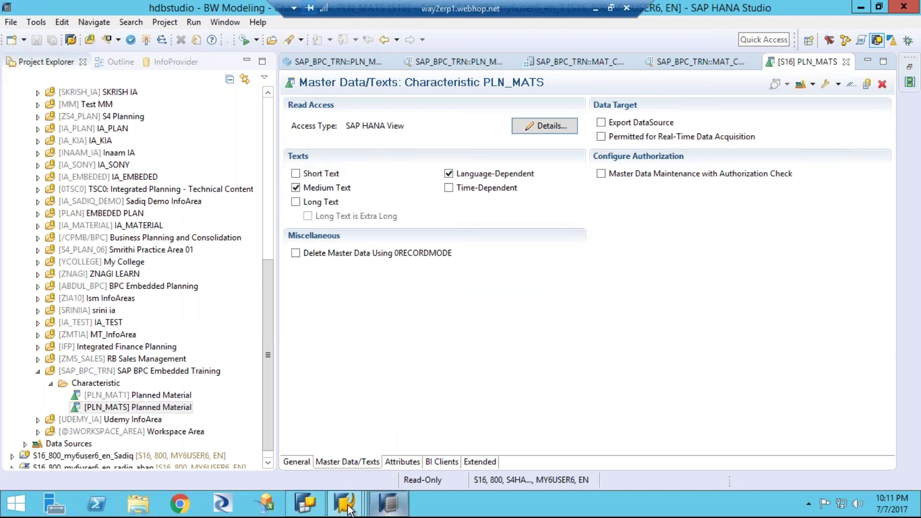
{"action": "mouse_move", "coordinate": [348, 508]}
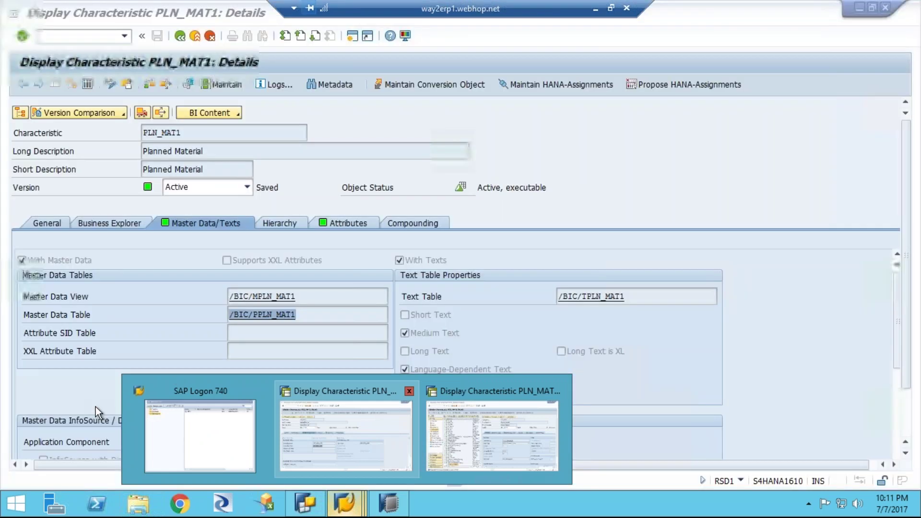
{"action": "double_click", "coordinate": [94, 408]}
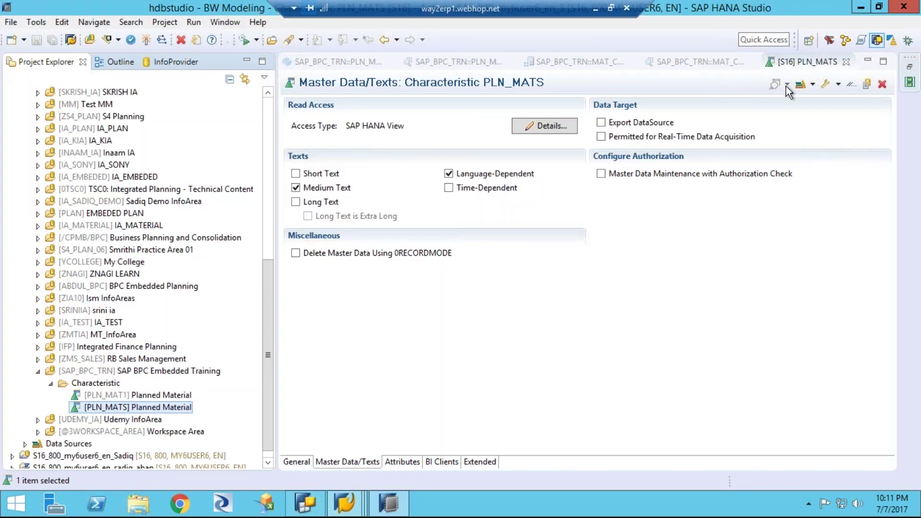
{"action": "left_click", "coordinate": [146, 40]}
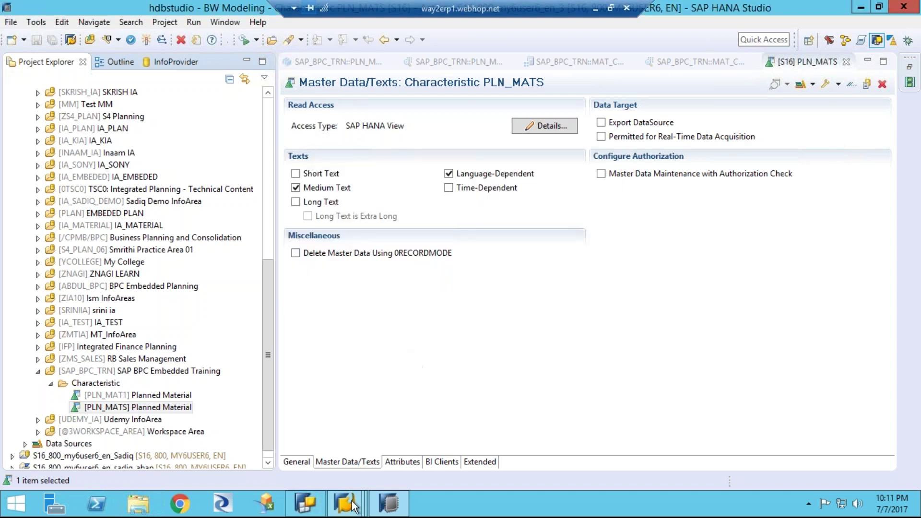
Switch to the SAP GUI session displaying characteristic PLN_MAT1 and return to the Edit InfoObjects start screen.
{"action": "mouse_move", "coordinate": [344, 502]}
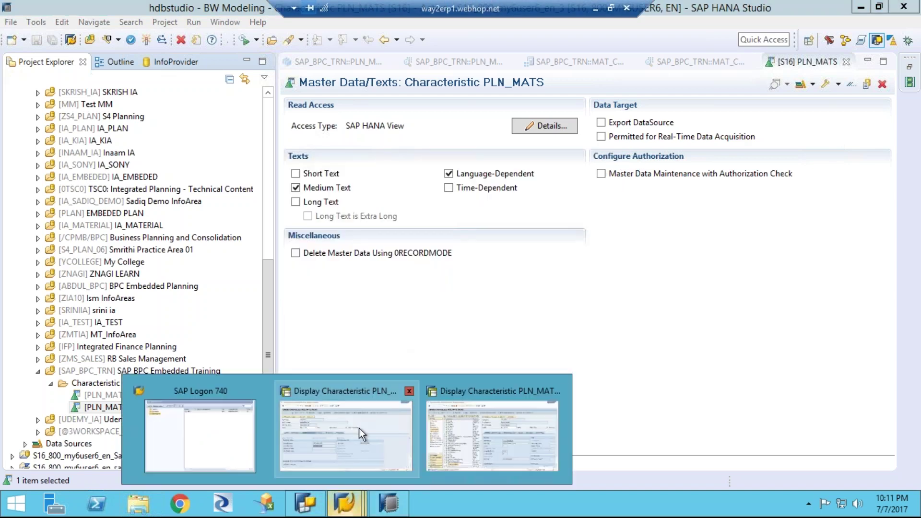
{"action": "mouse_move", "coordinate": [359, 427]}
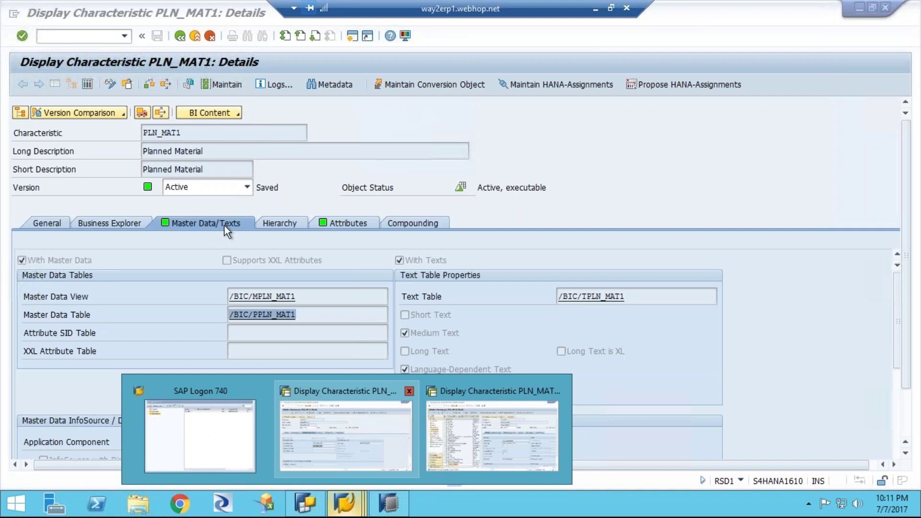
{"action": "left_click", "coordinate": [180, 42]}
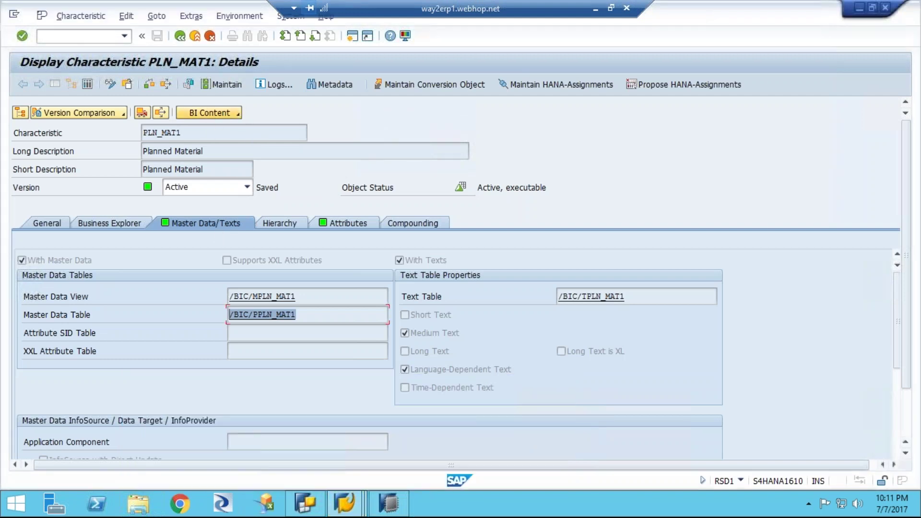
{"action": "left_click", "coordinate": [181, 39]}
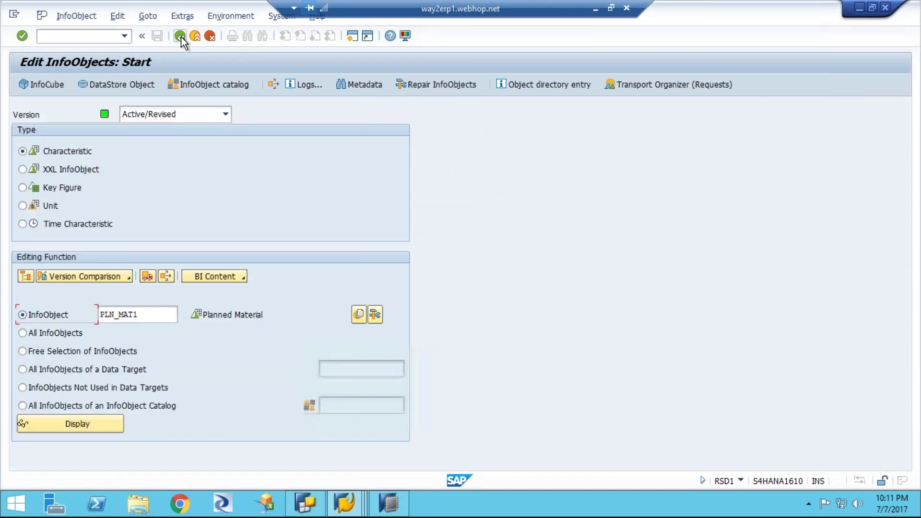
Display the characteristic PLN_MATS from the Edit InfoObjects start screen.
{"action": "left_click", "coordinate": [156, 316]}
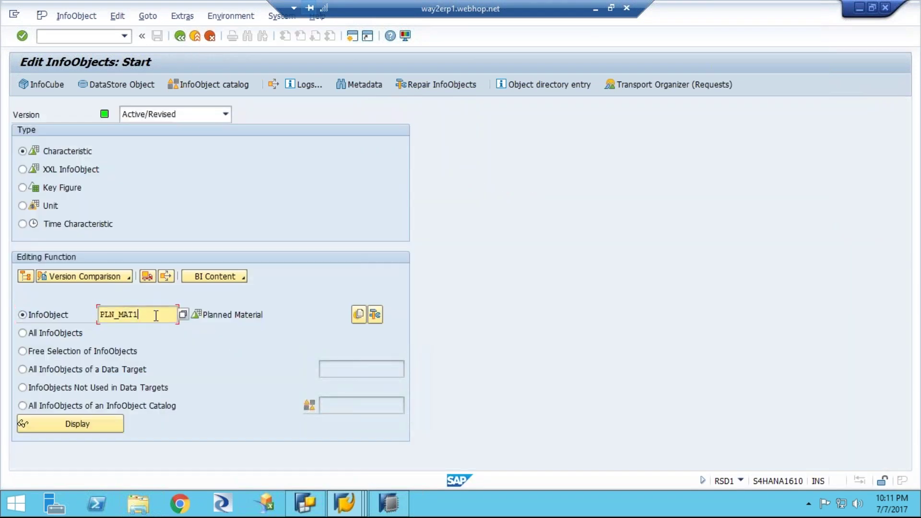
{"action": "key", "text": "BackSpace"}
{"action": "type", "text": "s"}
{"action": "left_click", "coordinate": [215, 371]}
{"action": "left_click", "coordinate": [97, 423]}
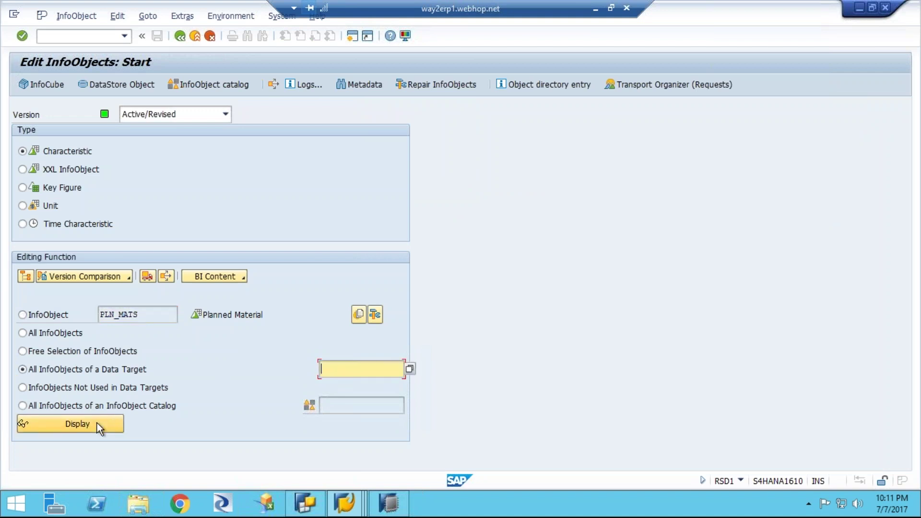
{"action": "left_click", "coordinate": [24, 315]}
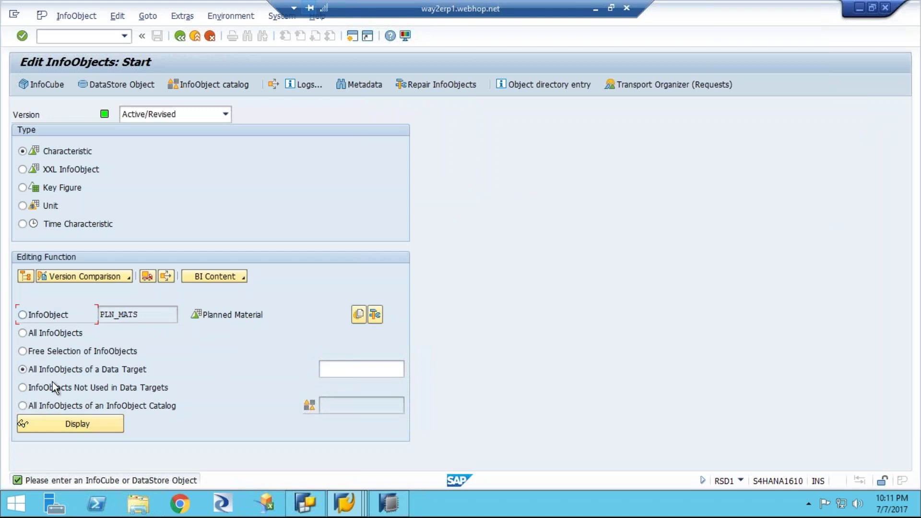
{"action": "left_click", "coordinate": [70, 418]}
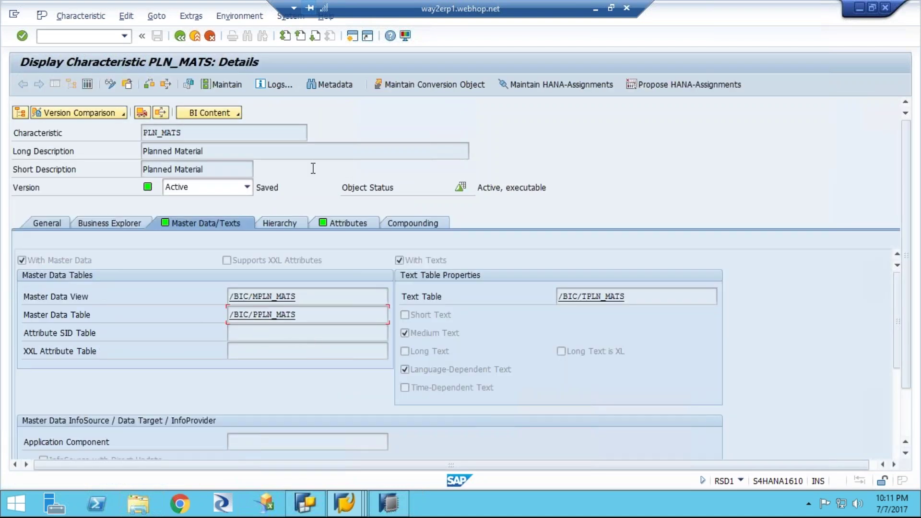
Start master data maintenance for PLN_MATS, continue past the certificate page, log on with the saved user and password, and cancel existing logons.
{"action": "left_click", "coordinate": [223, 85]}
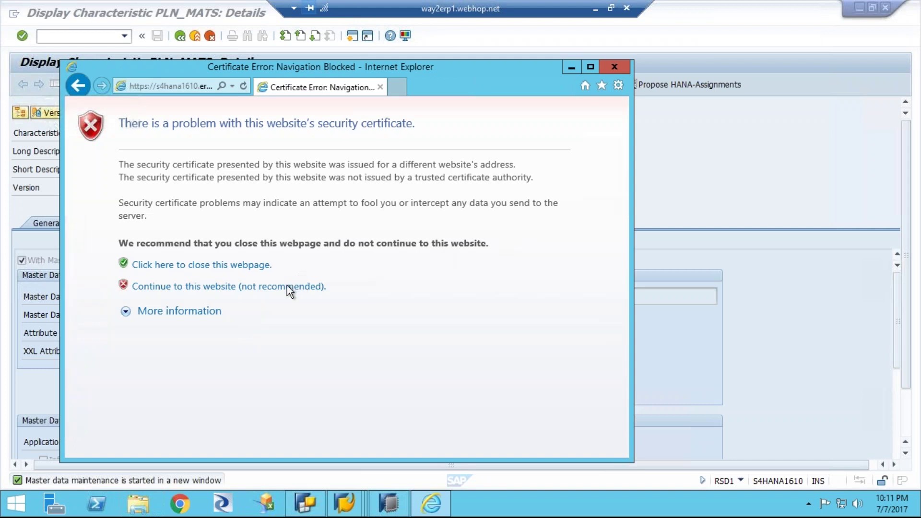
{"action": "left_click", "coordinate": [283, 287]}
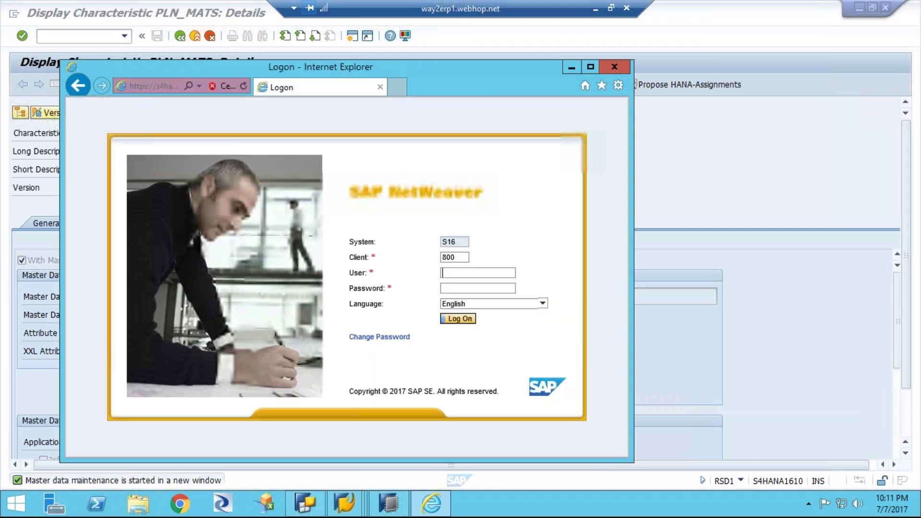
{"action": "left_click", "coordinate": [458, 273]}
{"action": "left_click", "coordinate": [458, 273]}
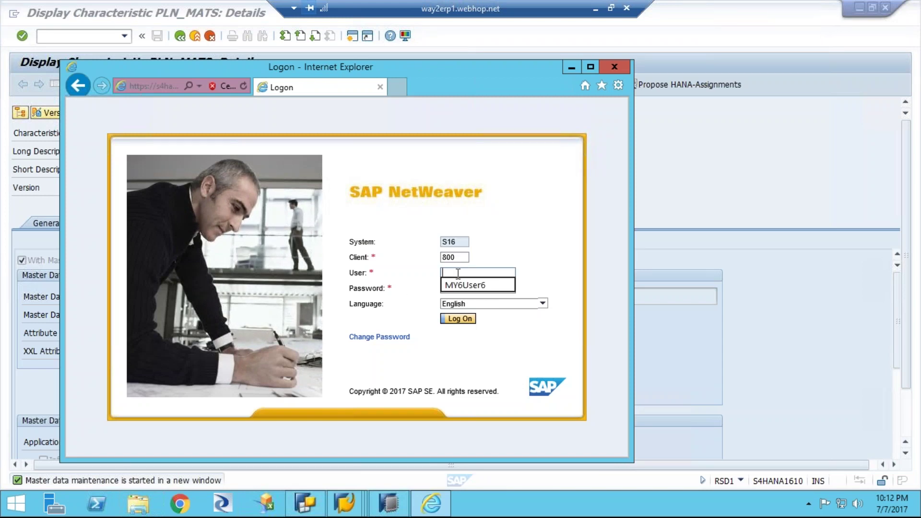
{"action": "left_click", "coordinate": [457, 286]}
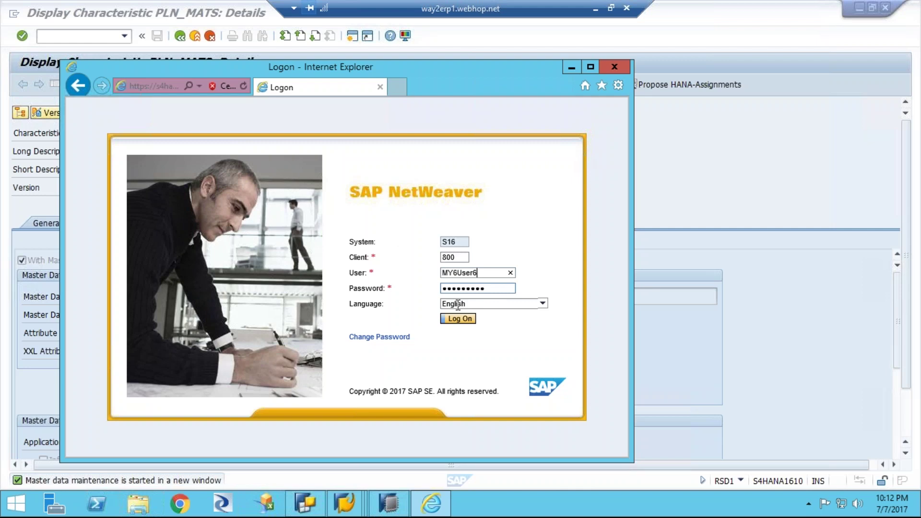
{"action": "key", "text": "Return"}
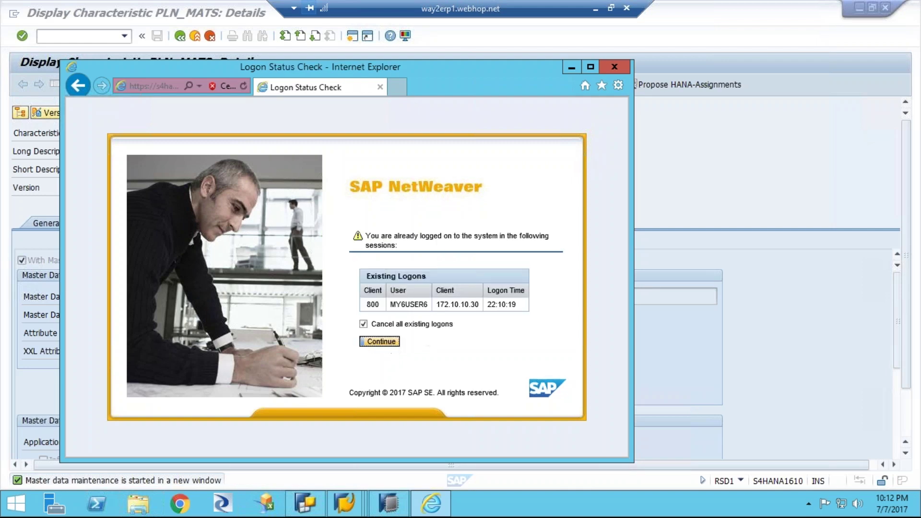
{"action": "left_click", "coordinate": [379, 341]}
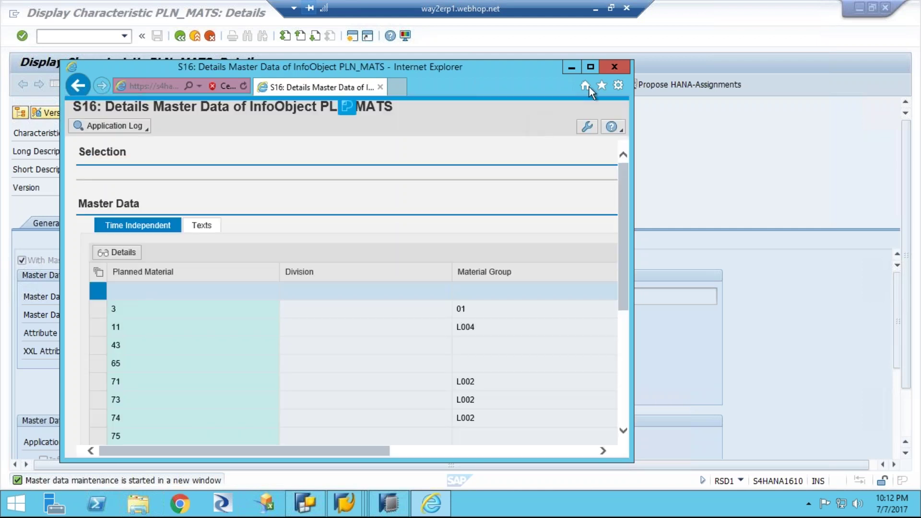
Look through the PLN_MATS master data in the maximized browser, select the PLAN MATERIAL 1 record, and minimize the browser.
{"action": "left_click", "coordinate": [590, 66]}
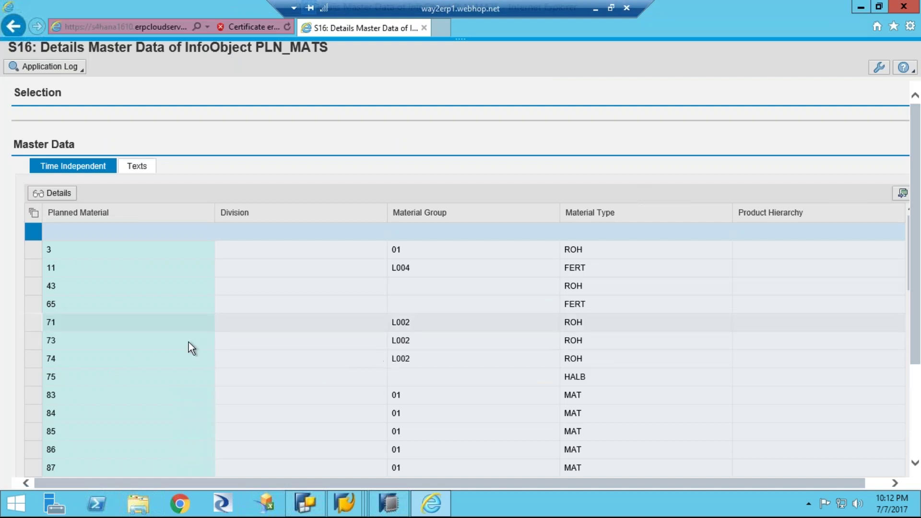
{"action": "scroll", "coordinate": [332, 354], "scroll_direction": "down", "scroll_amount": 4}
{"action": "scroll", "coordinate": [359, 343], "scroll_direction": "down", "scroll_amount": 3}
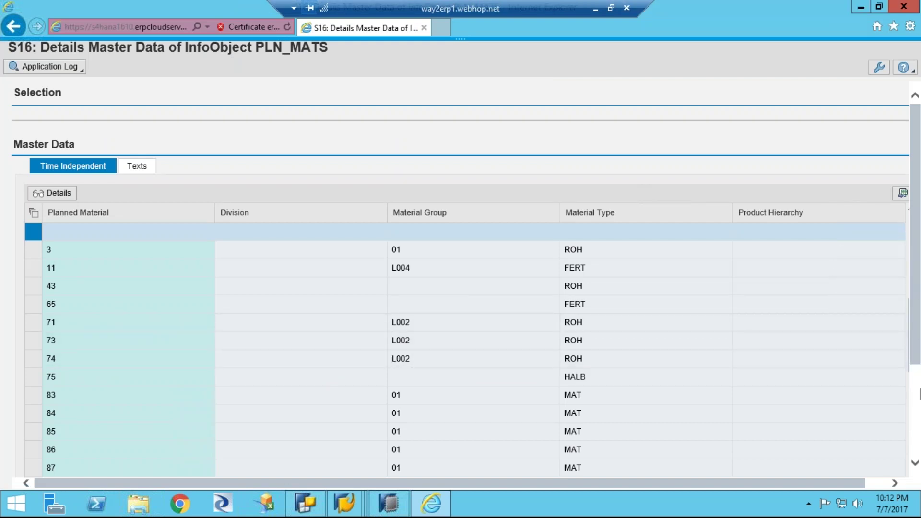
{"action": "scroll", "coordinate": [919, 395], "scroll_direction": "down", "scroll_amount": 3}
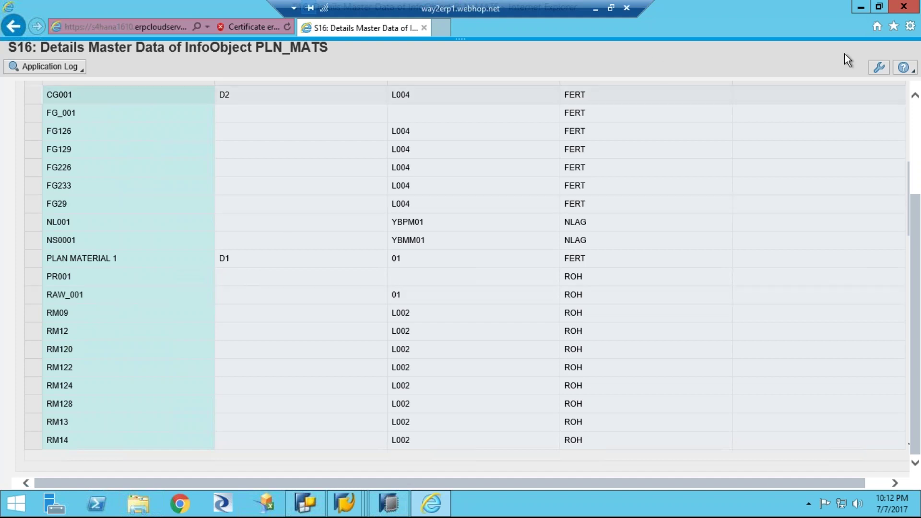
{"action": "left_click", "coordinate": [637, 258]}
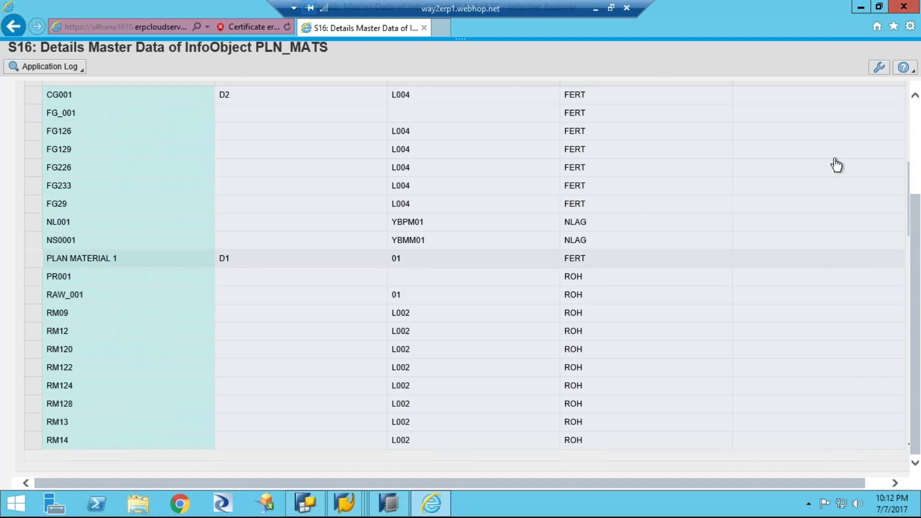
{"action": "left_click", "coordinate": [916, 96]}
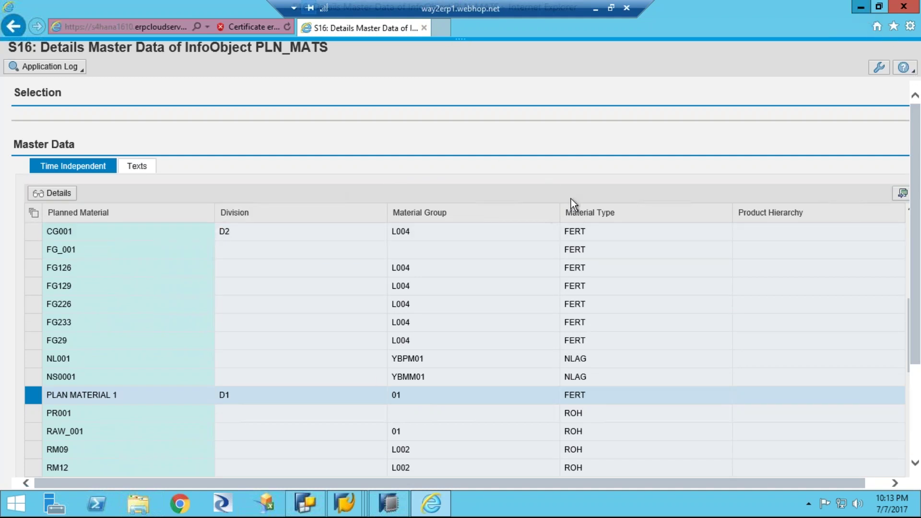
{"action": "left_click", "coordinate": [861, 6]}
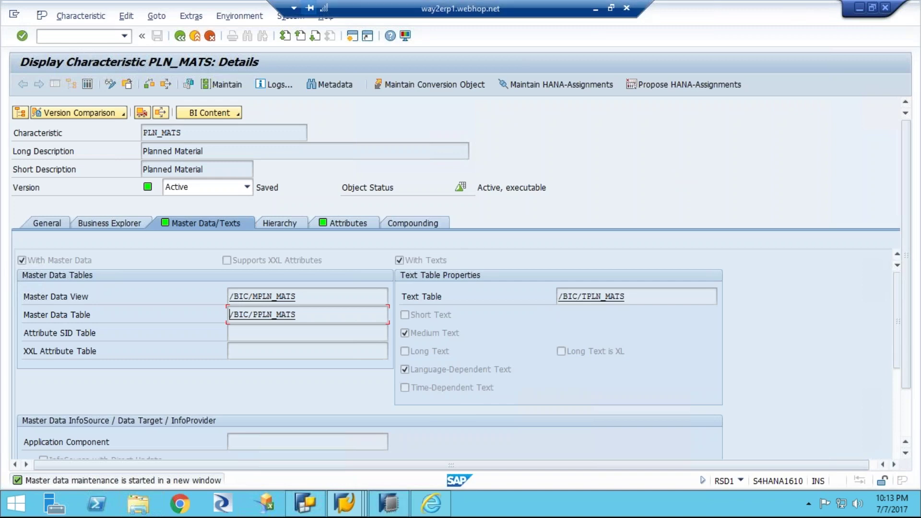
Switch to the data workbook in Excel and change the Product characteristic in C10 to PLN_MATS.
{"action": "left_click", "coordinate": [596, 10]}
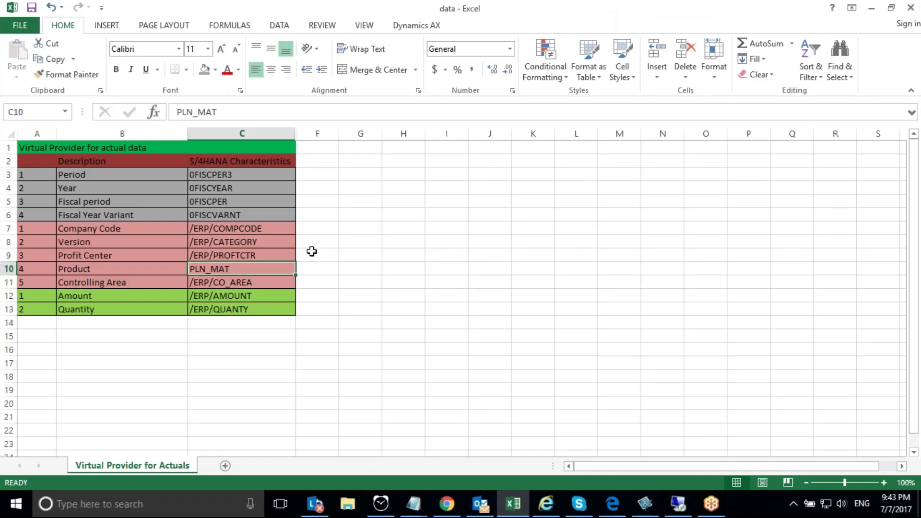
{"action": "left_click", "coordinate": [105, 269]}
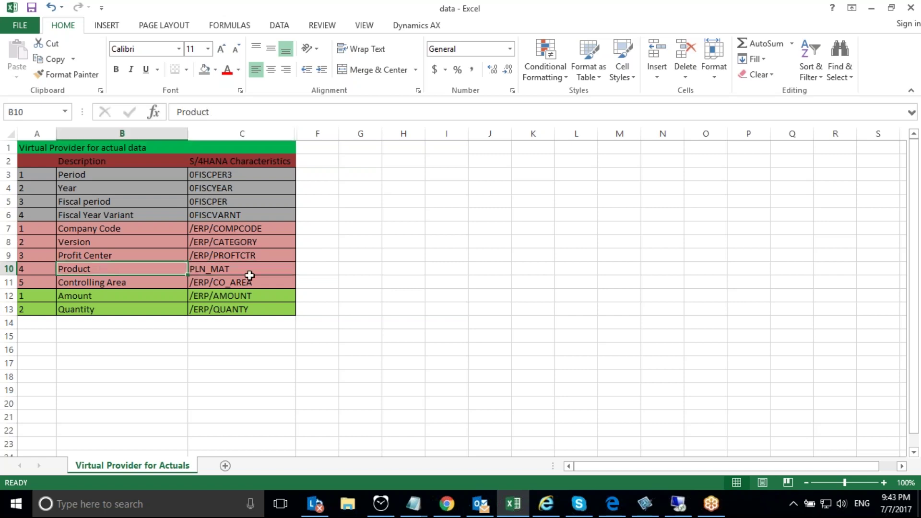
{"action": "left_click", "coordinate": [258, 269]}
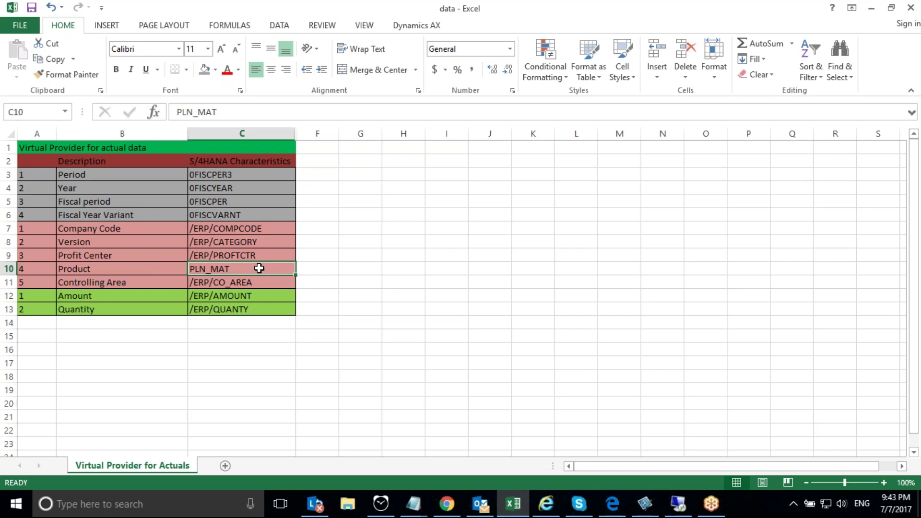
{"action": "double_click", "coordinate": [259, 268]}
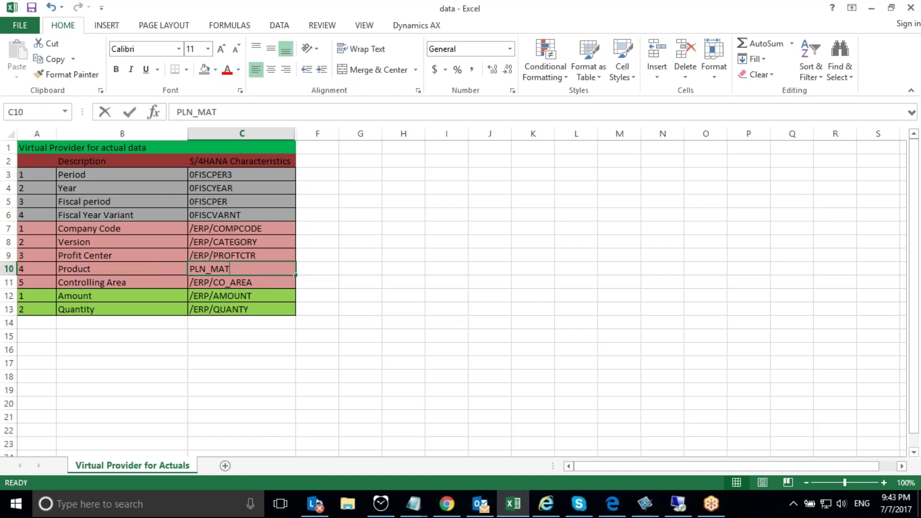
{"action": "type", "text": "S"}
{"action": "left_click", "coordinate": [379, 310]}
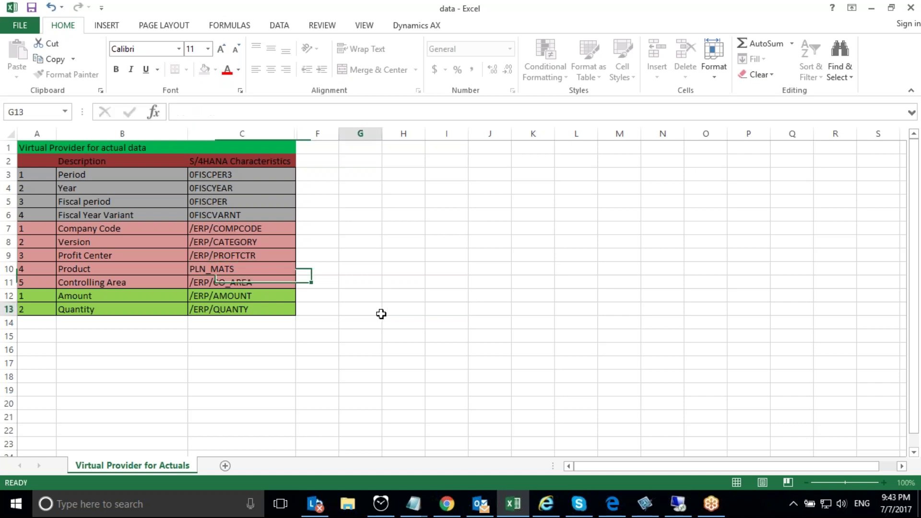
{"action": "left_click", "coordinate": [259, 268]}
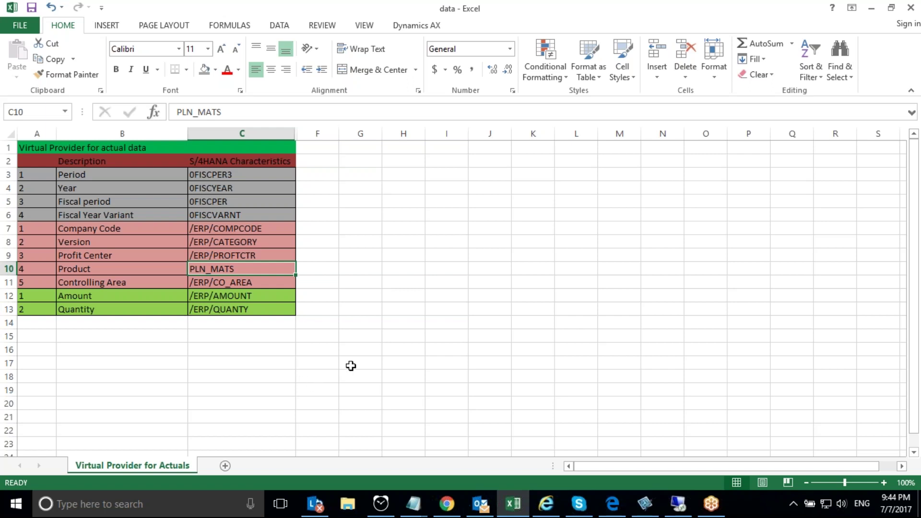
Return to the RSA1 session in SAP GUI and expand Financials under Financial Management & Controlling down to the S/4HANA Financials InfoCubes.
{"action": "left_click", "coordinate": [709, 505]}
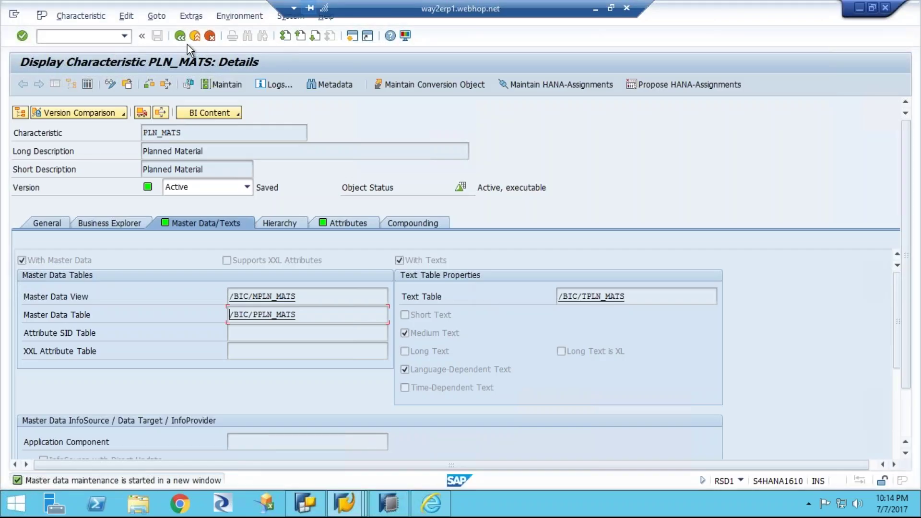
{"action": "left_click", "coordinate": [345, 504]}
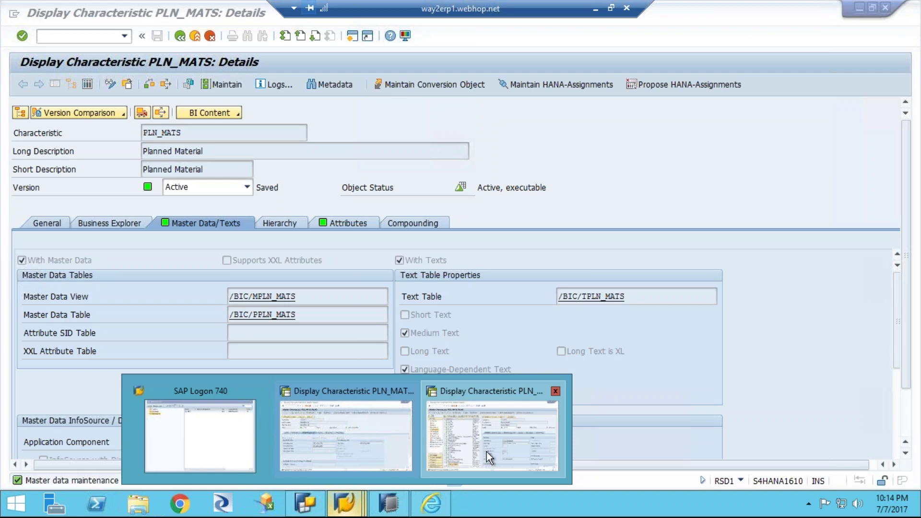
{"action": "left_click", "coordinate": [486, 452]}
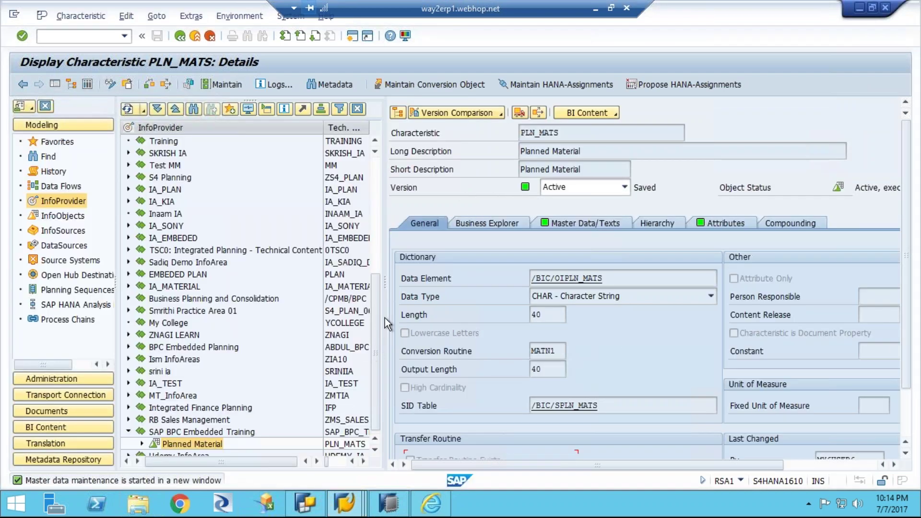
{"action": "left_click_drag", "start_coordinate": [377, 268], "coordinate": [373, 158]}
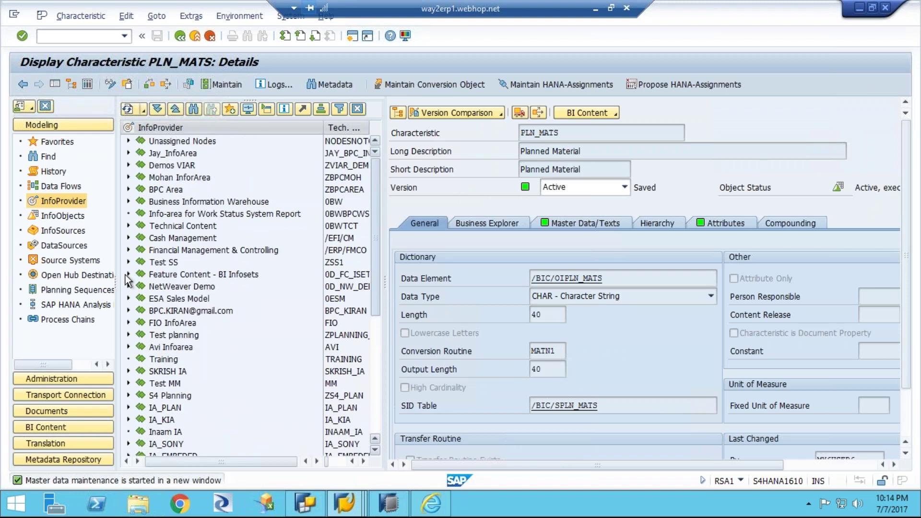
{"action": "left_click", "coordinate": [128, 250]}
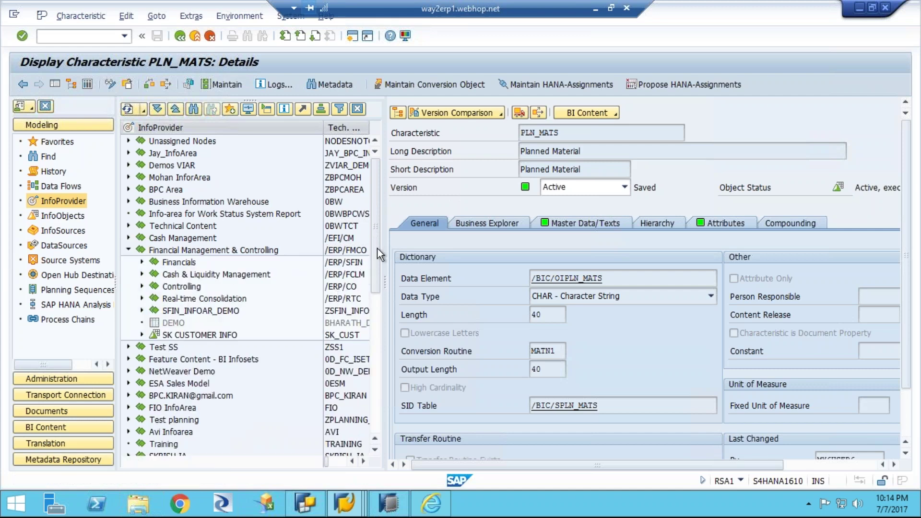
{"action": "left_click", "coordinate": [142, 262]}
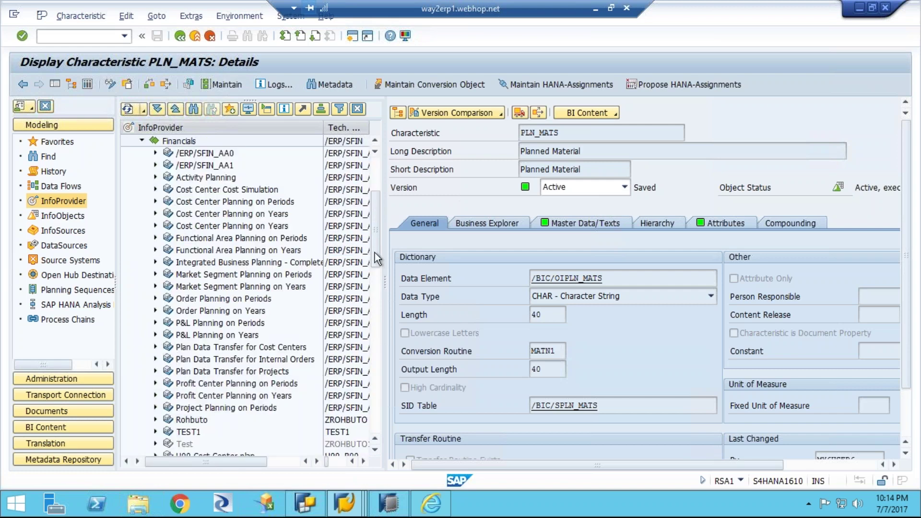
{"action": "left_click_drag", "start_coordinate": [374, 251], "coordinate": [382, 311]}
{"action": "left_click", "coordinate": [306, 226]}
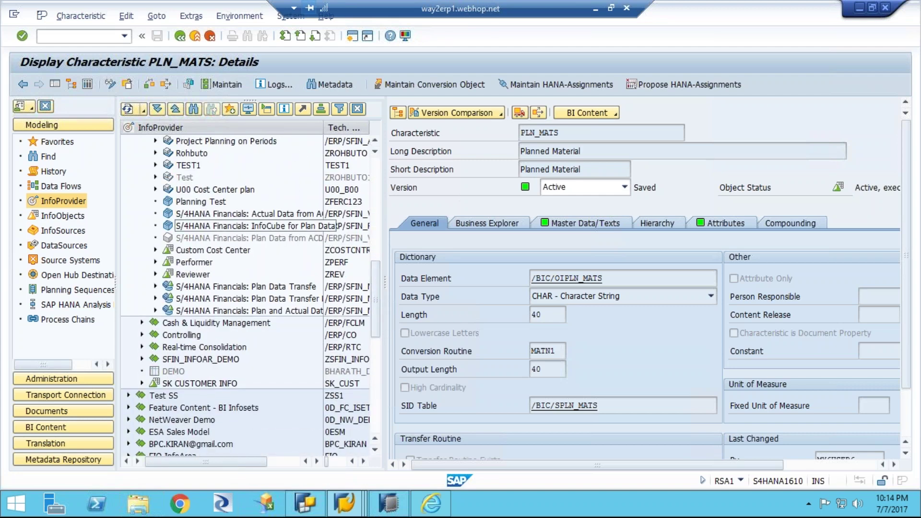
Widen the InfoProvider tree to reveal the full names and technical names, and display the InfoCube S/4HANA Financials: Actual Data from ACDOCA.
{"action": "left_click_drag", "start_coordinate": [328, 130], "coordinate": [369, 164]}
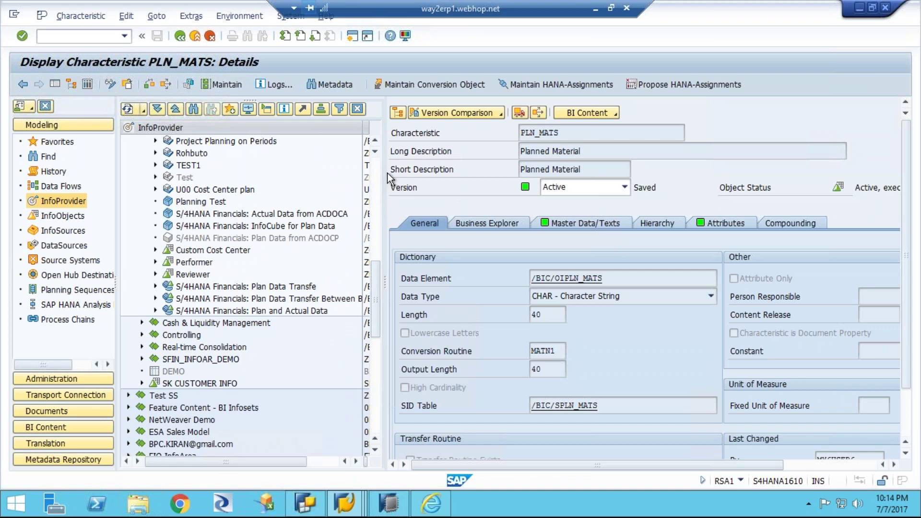
{"action": "left_click_drag", "start_coordinate": [384, 173], "coordinate": [487, 171]}
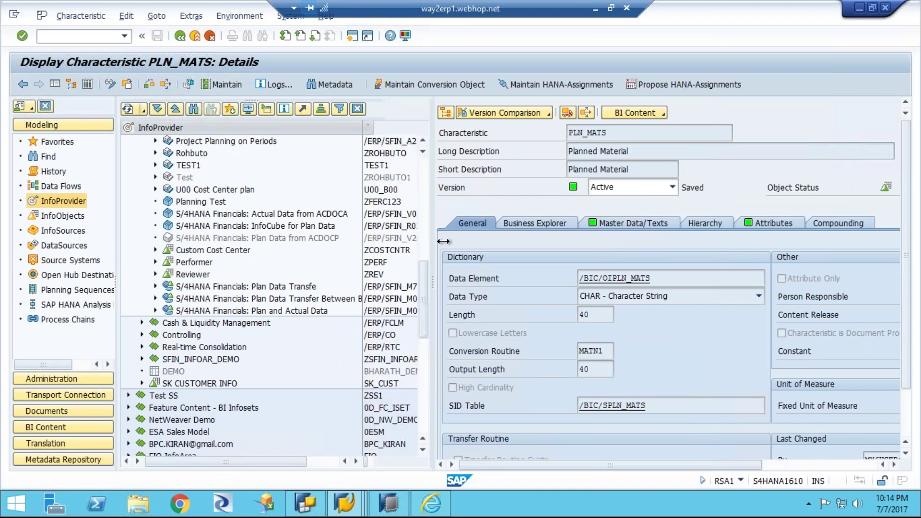
{"action": "left_click", "coordinate": [333, 214]}
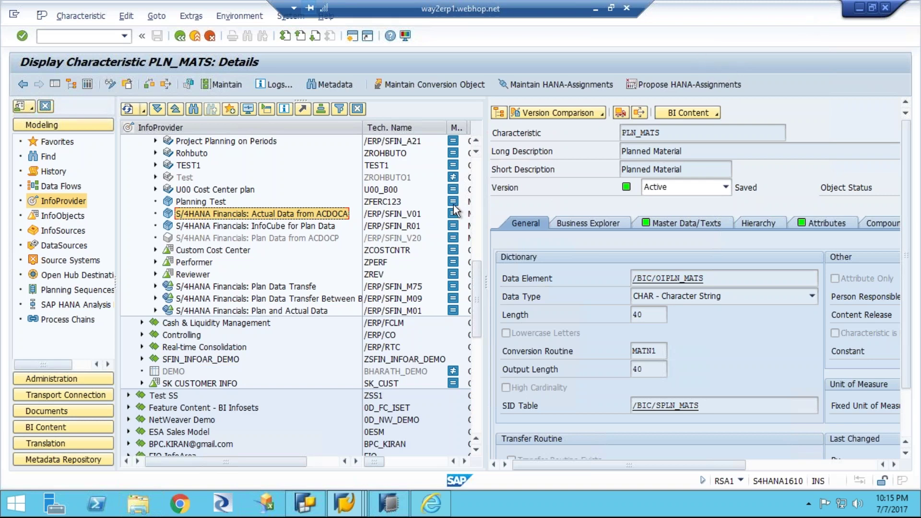
{"action": "double_click", "coordinate": [302, 212]}
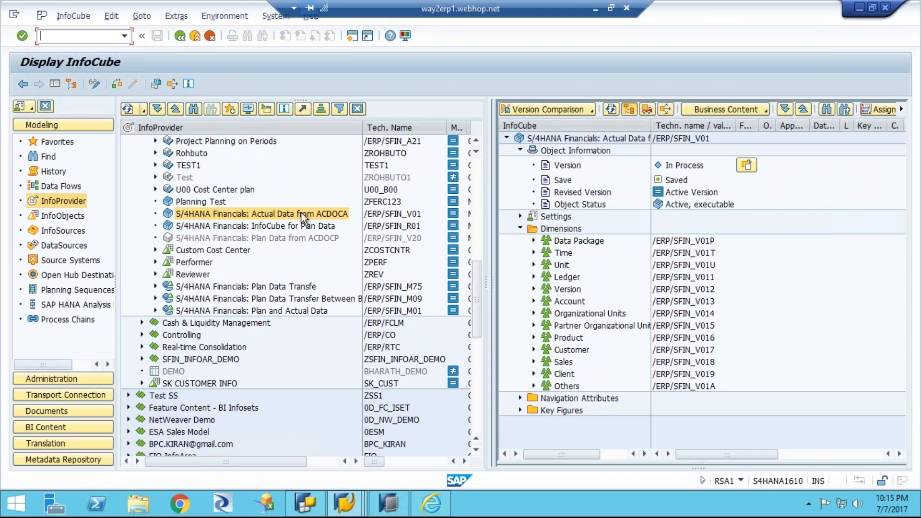
Open the type and attribute information of the InfoCube S/4HANA Financials: Actual Data from ACDOCA.
{"action": "right_click", "coordinate": [303, 216]}
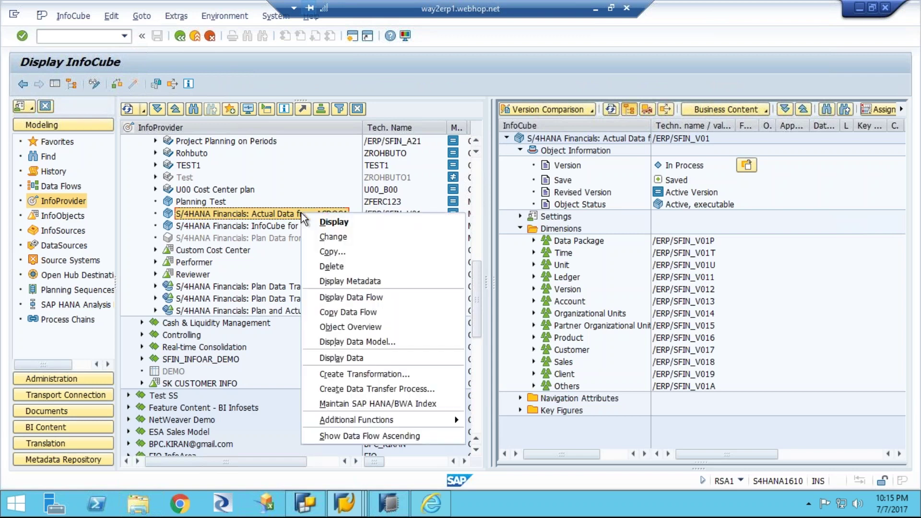
{"action": "left_click", "coordinate": [177, 17]}
{"action": "left_click", "coordinate": [177, 16]}
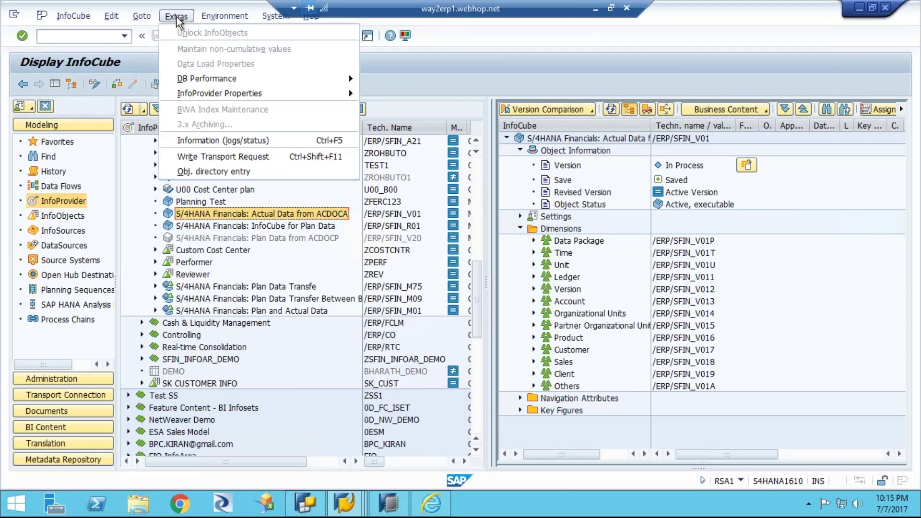
{"action": "left_click", "coordinate": [235, 141]}
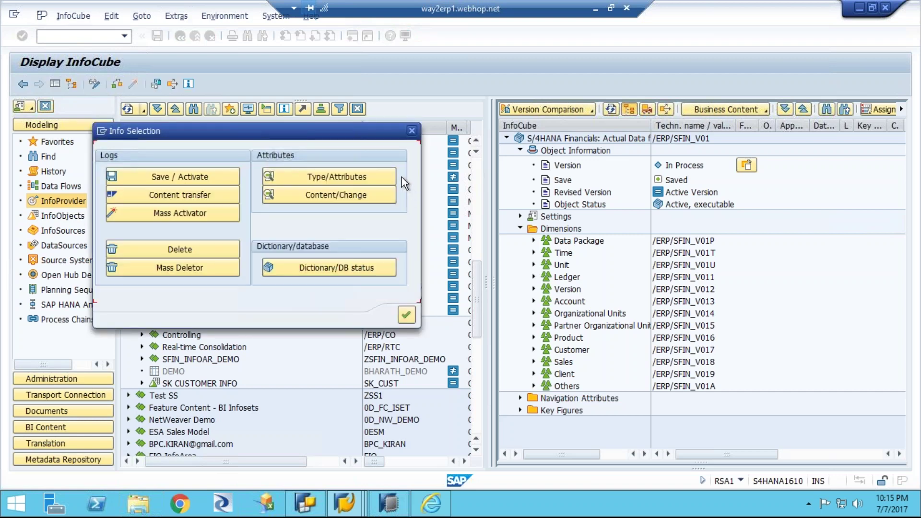
{"action": "left_click", "coordinate": [374, 176]}
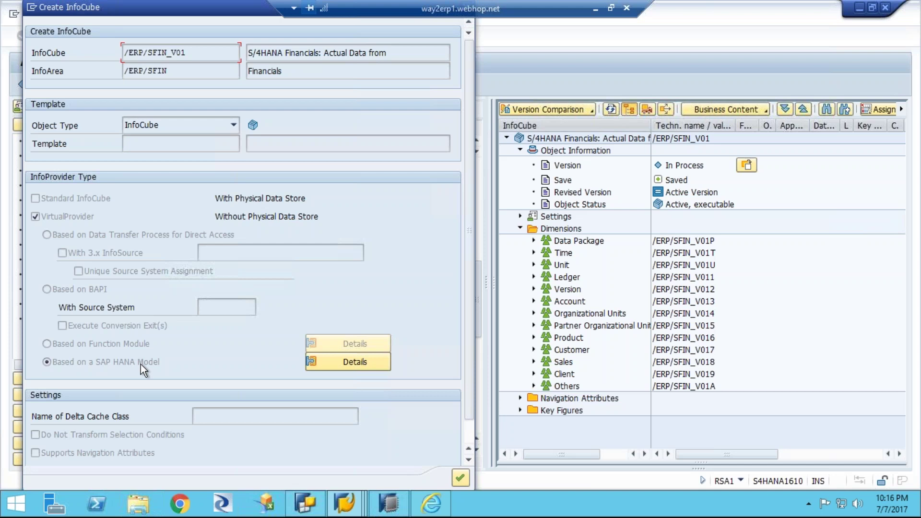
Examine which HANA information model the VirtualProvider is based on, and close the detail and information dialogs.
{"action": "left_click", "coordinate": [329, 362]}
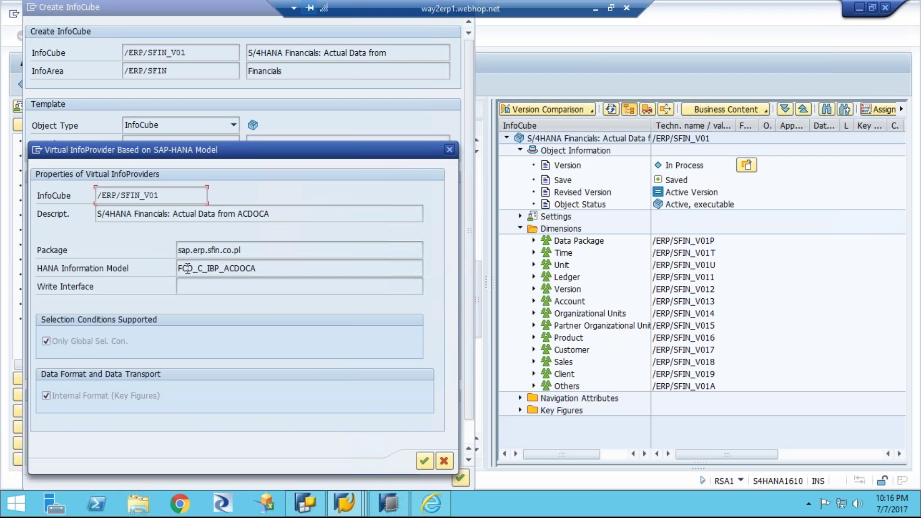
{"action": "left_click_drag", "start_coordinate": [187, 268], "coordinate": [210, 270]}
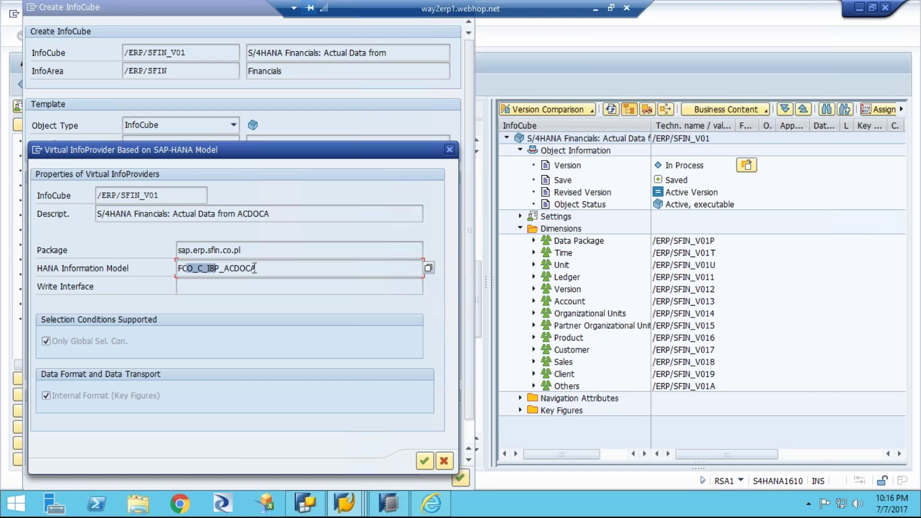
{"action": "left_click_drag", "start_coordinate": [262, 268], "coordinate": [176, 269]}
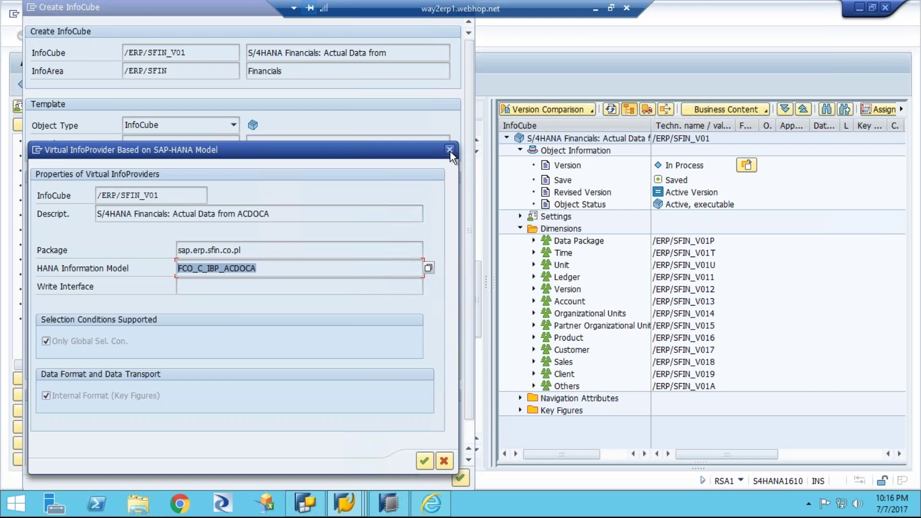
{"action": "key", "text": "Return"}
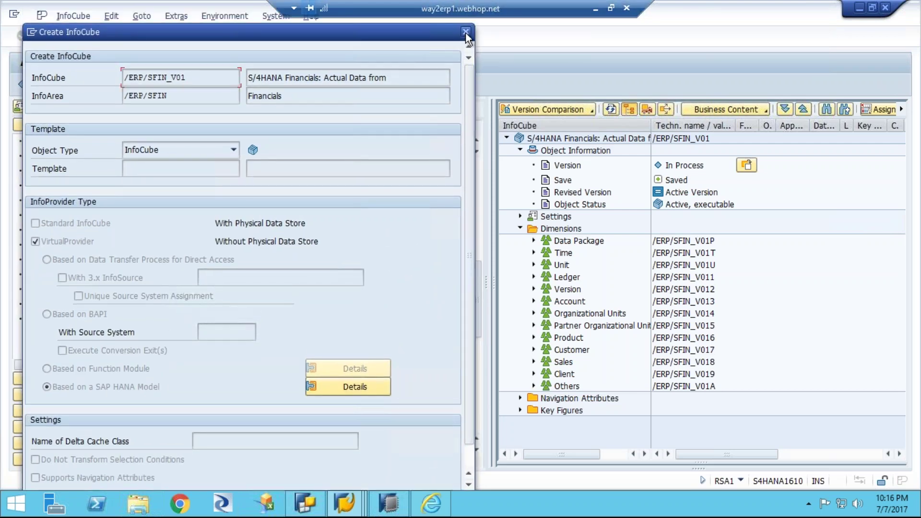
{"action": "left_click", "coordinate": [466, 32]}
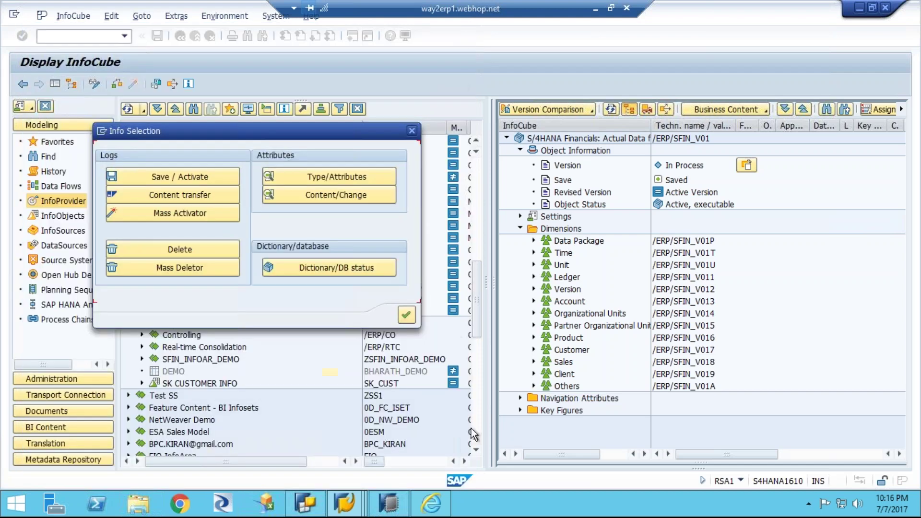
{"action": "left_click", "coordinate": [406, 316]}
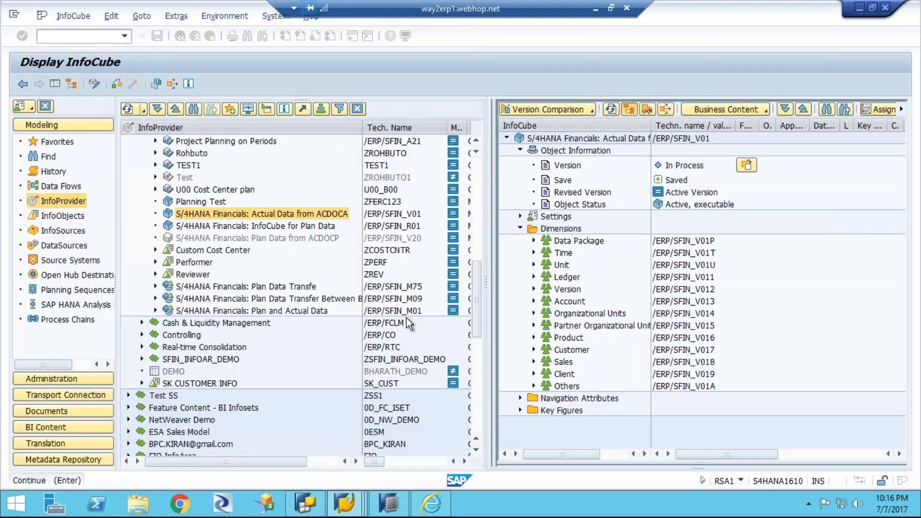
Switch to SAP HANA Studio, collapse the SAP BPC Embedded Training InfoArea, and change to the Modeler perspective.
{"action": "left_click", "coordinate": [390, 510]}
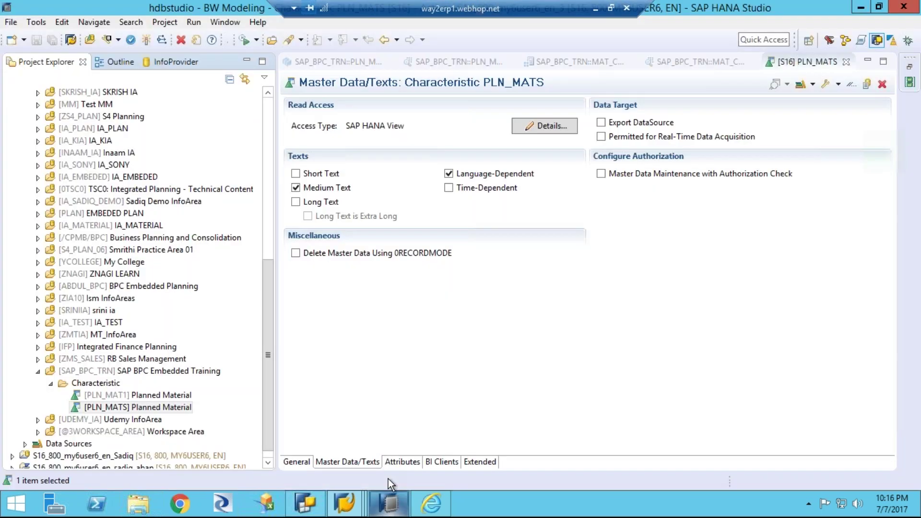
{"action": "left_click", "coordinate": [38, 372]}
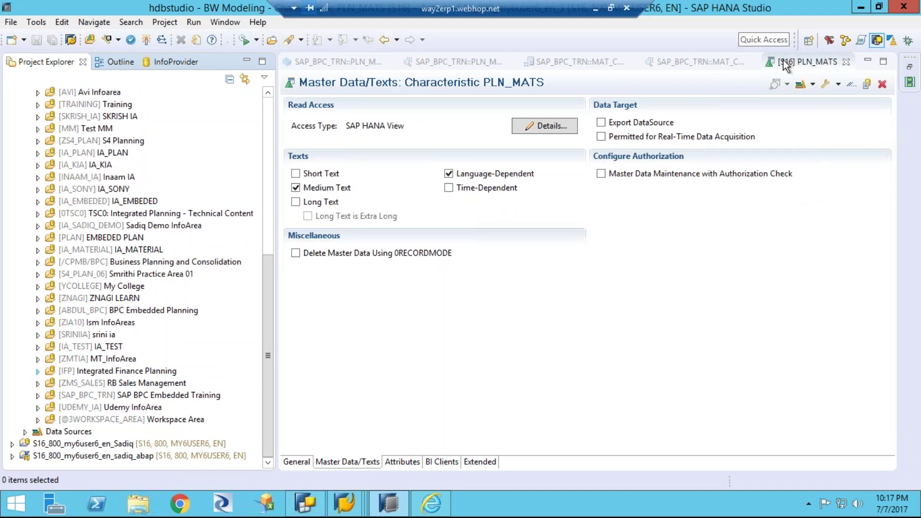
{"action": "left_click", "coordinate": [847, 42]}
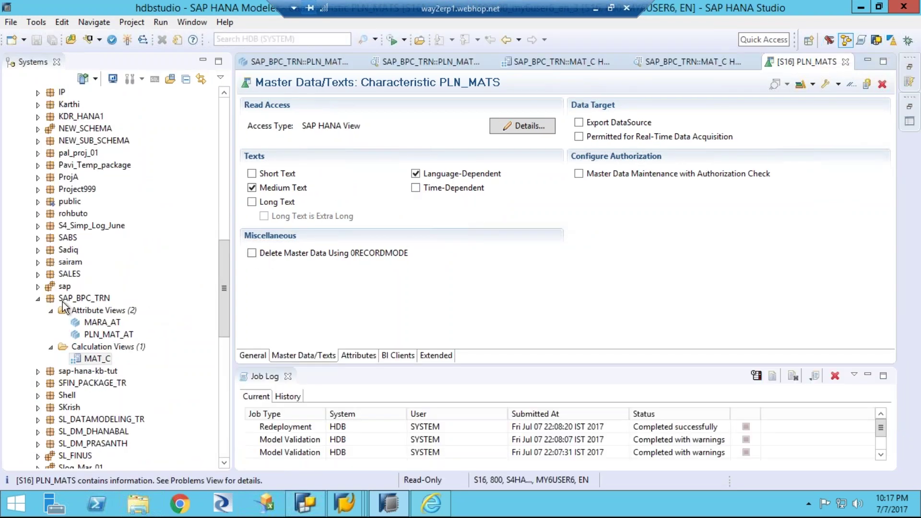
Collapse the SAP_BPC_TRN package and expand the sap package through erp, sfin and co down to pl.
{"action": "left_click", "coordinate": [39, 297]}
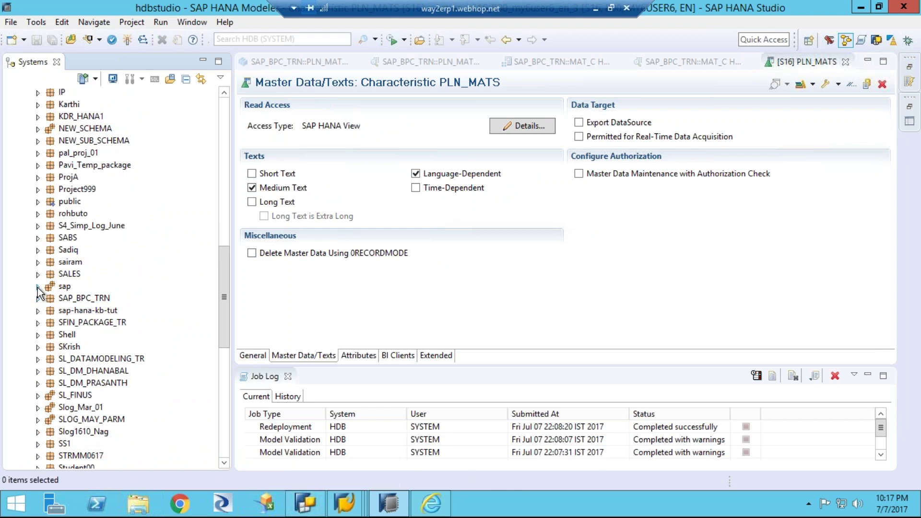
{"action": "left_click", "coordinate": [37, 286]}
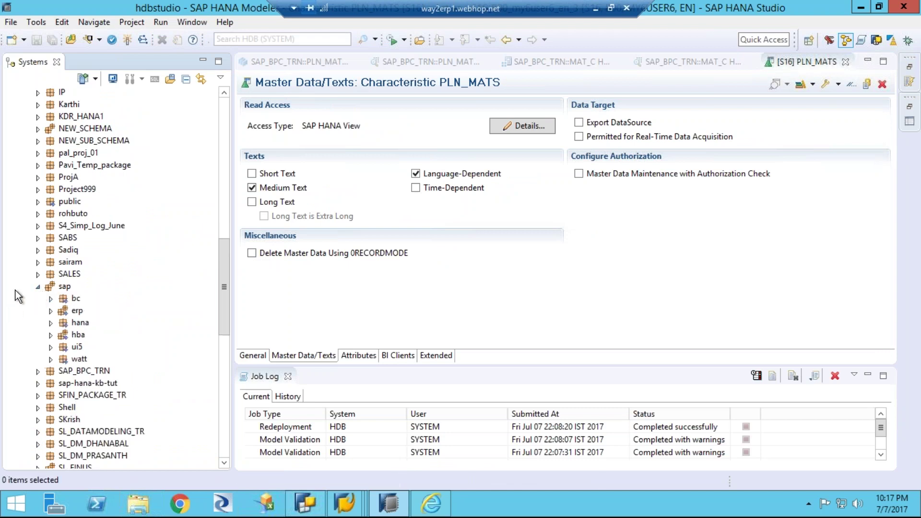
{"action": "left_click", "coordinate": [51, 310]}
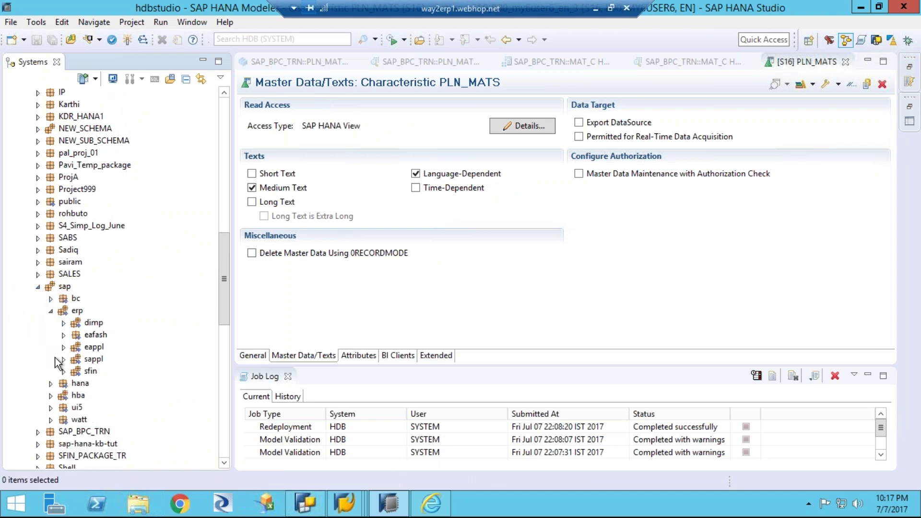
{"action": "left_click", "coordinate": [64, 372]}
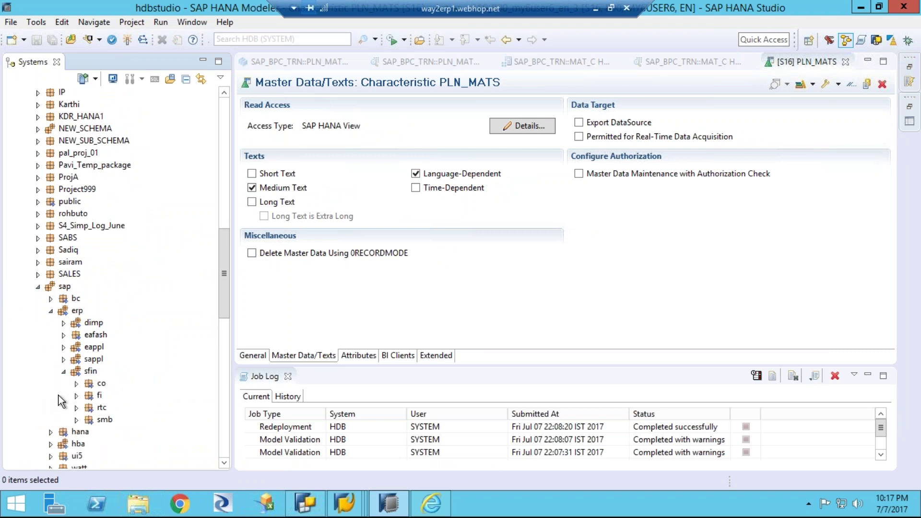
{"action": "left_click", "coordinate": [76, 383]}
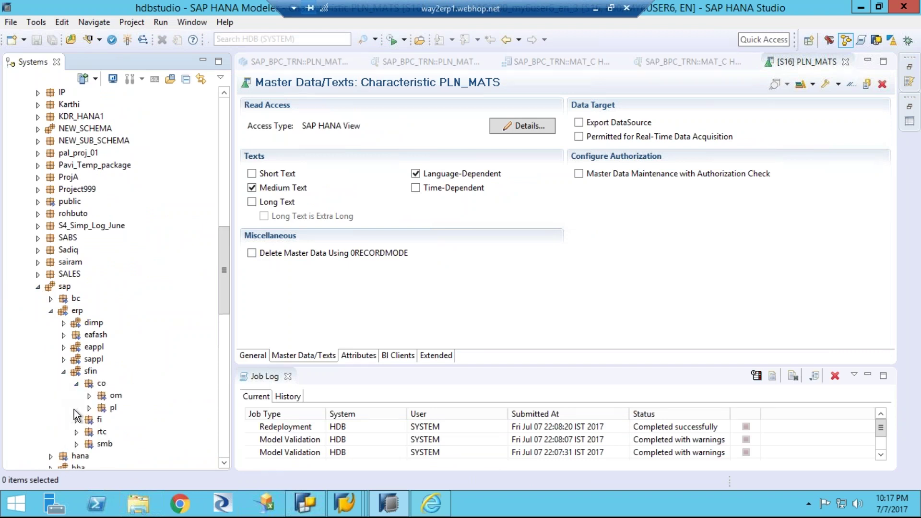
{"action": "left_click", "coordinate": [90, 407]}
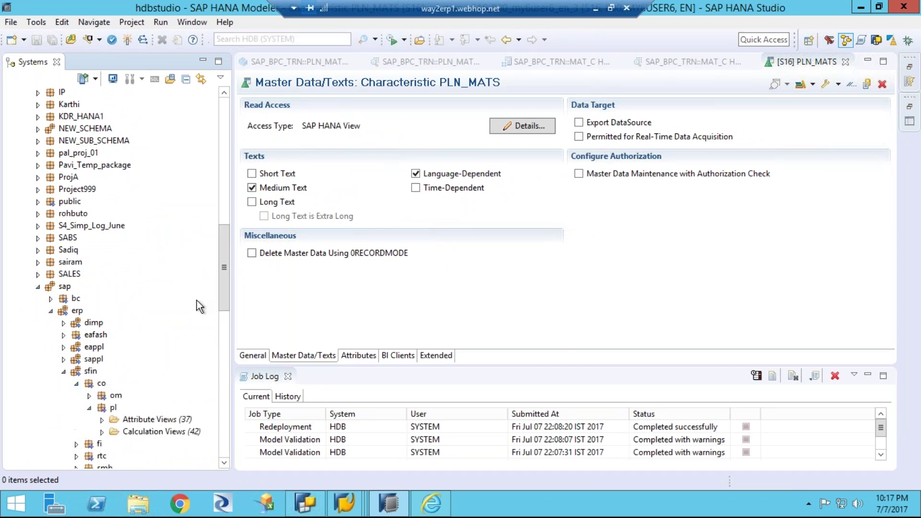
Expand the calculation views of the pl package and widen the Systems view until their full names fit.
{"action": "left_click_drag", "start_coordinate": [222, 256], "coordinate": [226, 329]}
{"action": "left_click", "coordinate": [102, 130]}
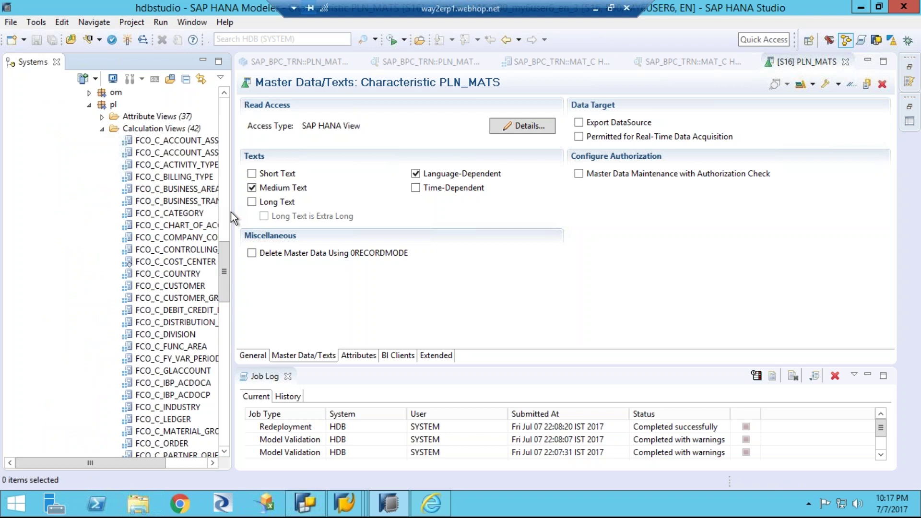
{"action": "left_click_drag", "start_coordinate": [232, 206], "coordinate": [350, 211]}
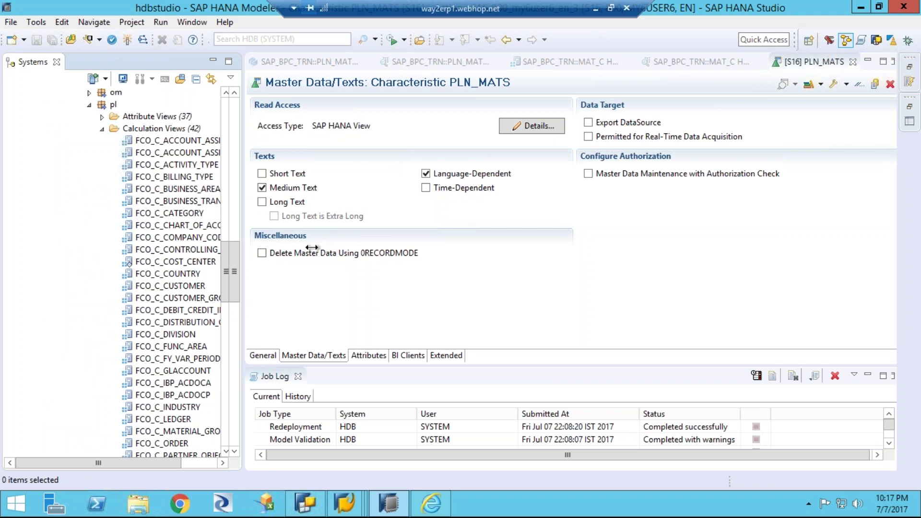
{"action": "left_click_drag", "start_coordinate": [241, 256], "coordinate": [263, 216]}
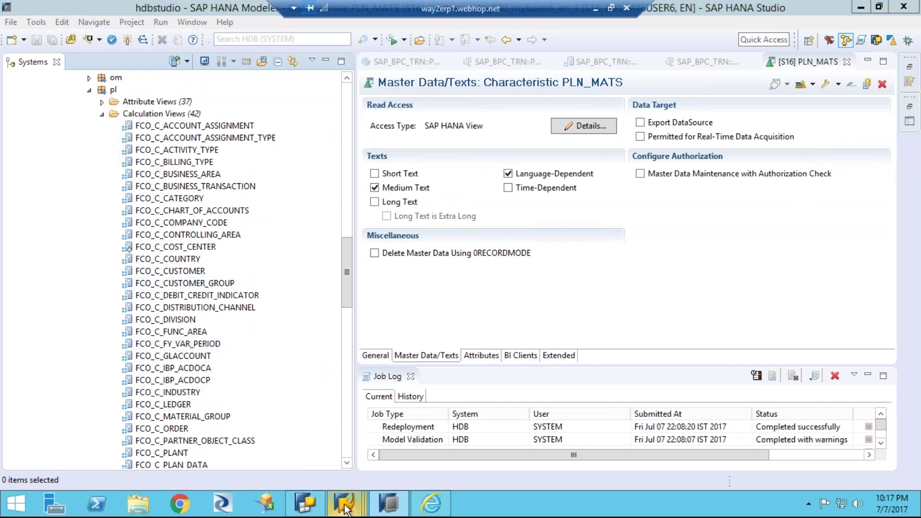
Return to the Display InfoCube session in SAP GUI and reopen the HANA model details of the ACDOCA actual data InfoCube.
{"action": "mouse_move", "coordinate": [345, 510]}
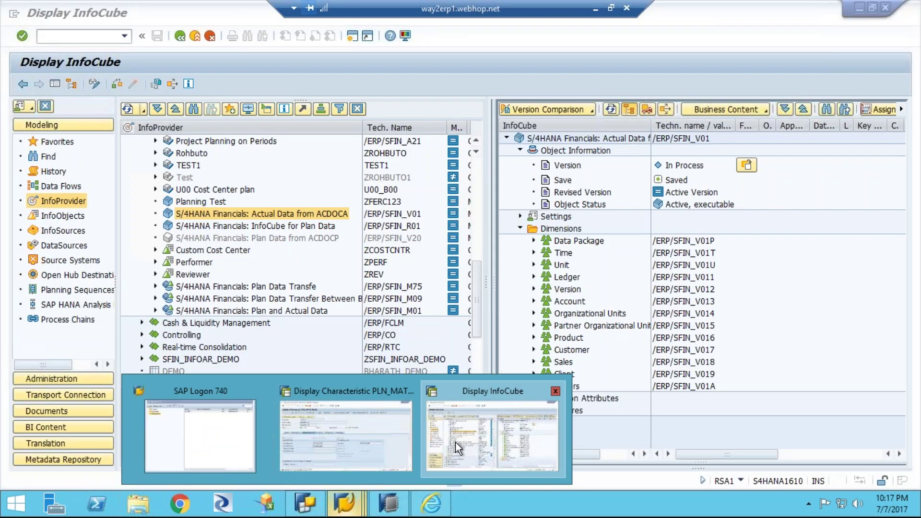
{"action": "left_click", "coordinate": [453, 442]}
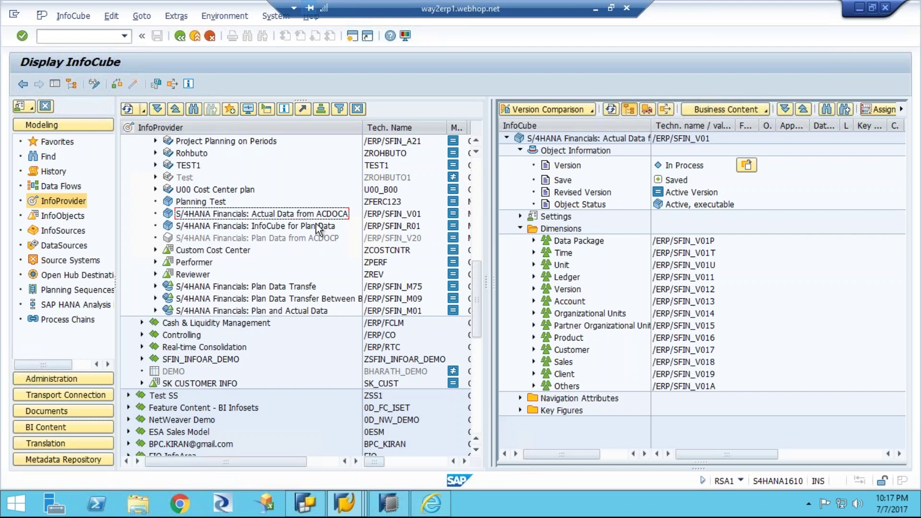
{"action": "left_click", "coordinate": [299, 214]}
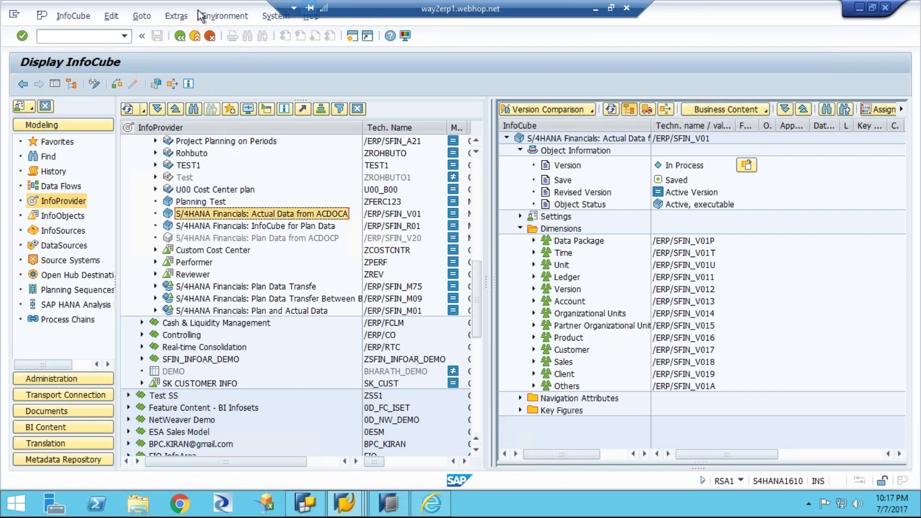
{"action": "left_click", "coordinate": [177, 16]}
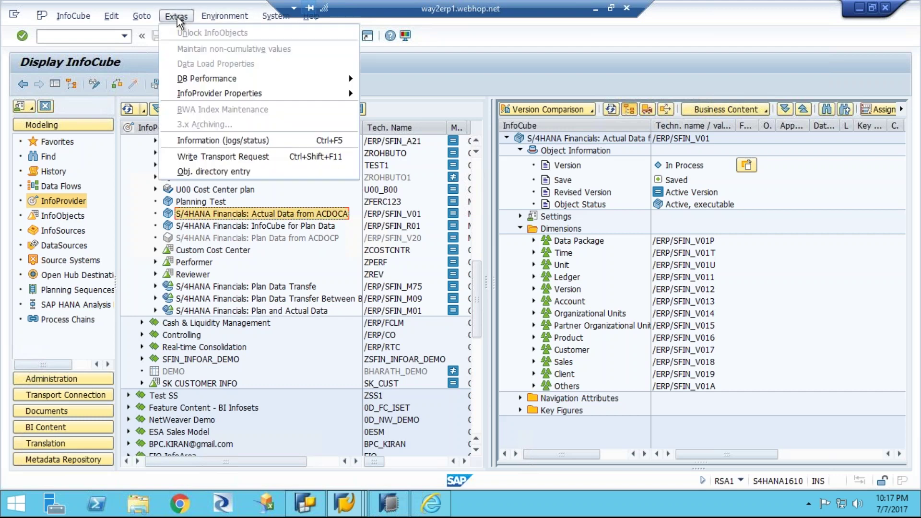
{"action": "left_click", "coordinate": [197, 140]}
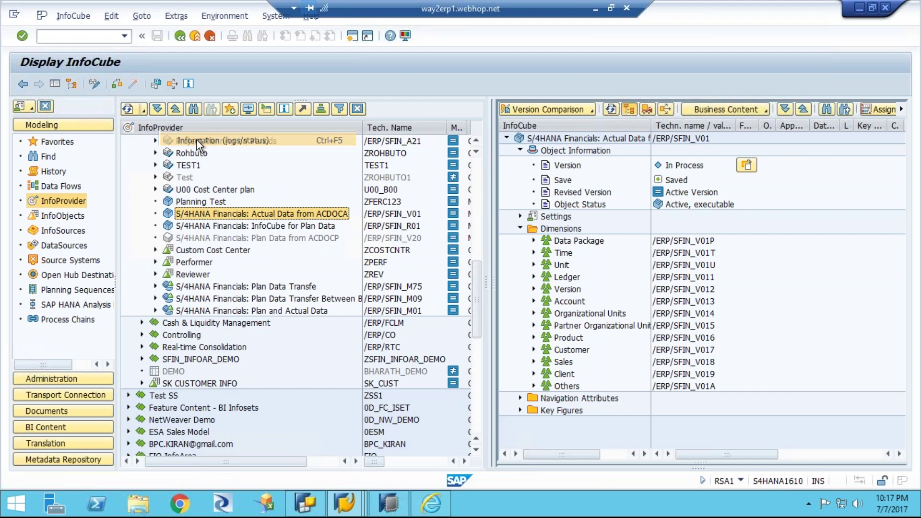
{"action": "left_click", "coordinate": [325, 177]}
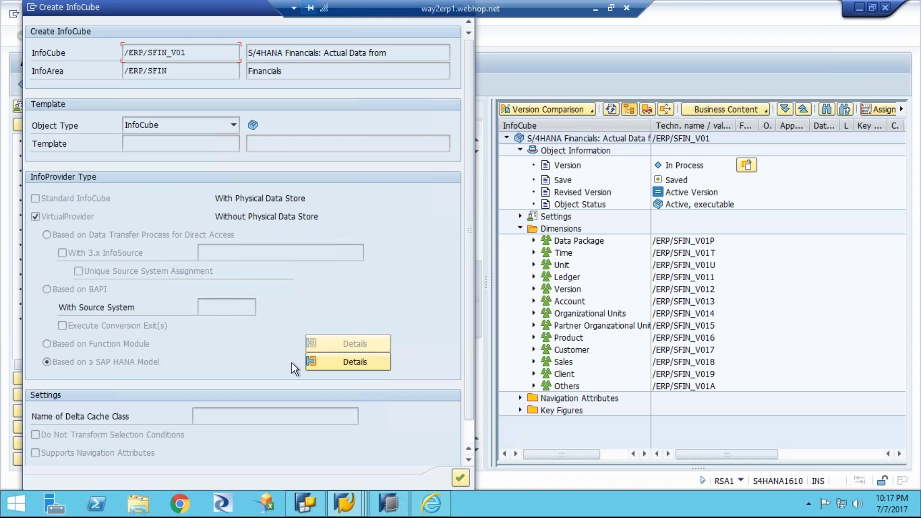
{"action": "left_click", "coordinate": [323, 364]}
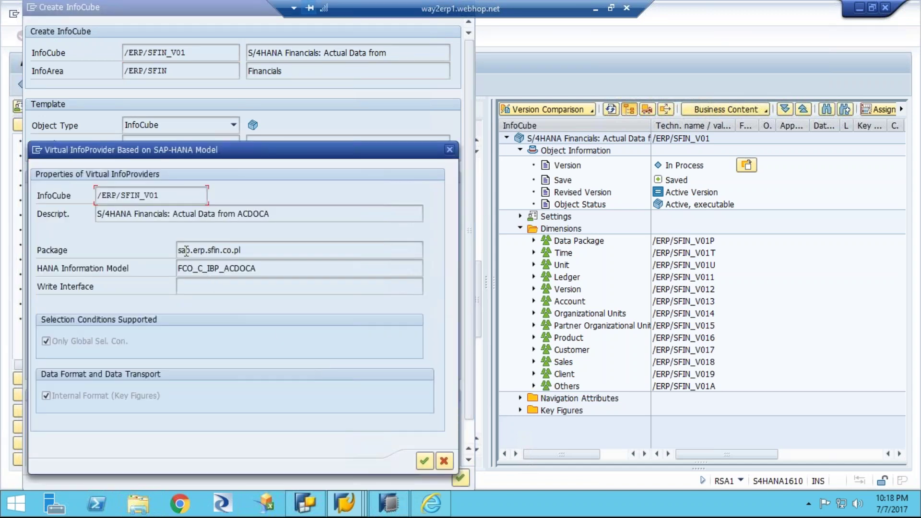
Check the package and HANA information model names of the virtual InfoProvider, and close all its information dialogs.
{"action": "left_click_drag", "start_coordinate": [192, 252], "coordinate": [171, 252]}
{"action": "left_click_drag", "start_coordinate": [232, 250], "coordinate": [250, 250]}
{"action": "left_click_drag", "start_coordinate": [182, 267], "coordinate": [288, 308]}
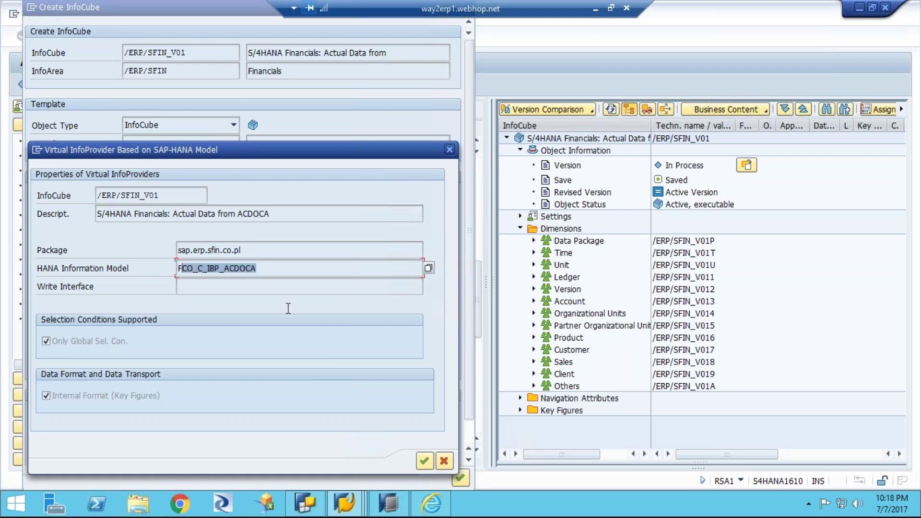
{"action": "left_click_drag", "start_coordinate": [201, 268], "coordinate": [208, 268]}
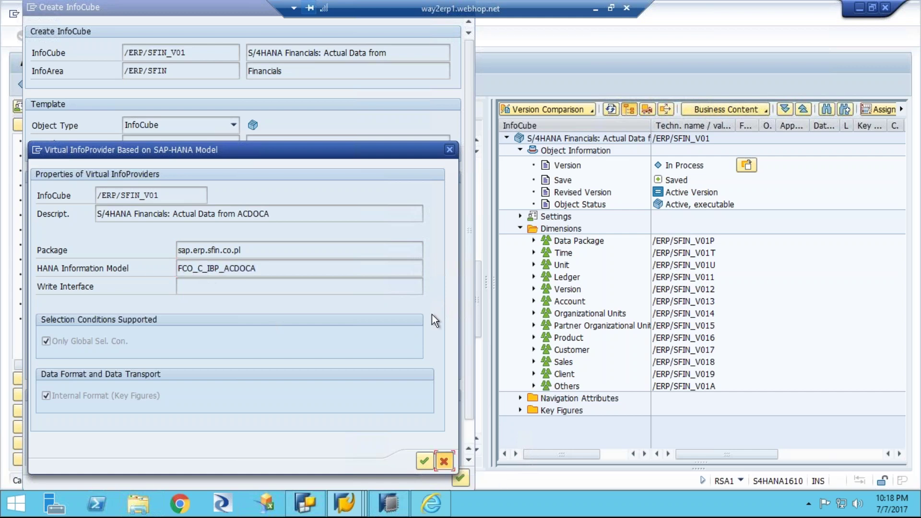
{"action": "left_click", "coordinate": [443, 461]}
{"action": "left_click_drag", "start_coordinate": [180, 14], "coordinate": [181, 55]}
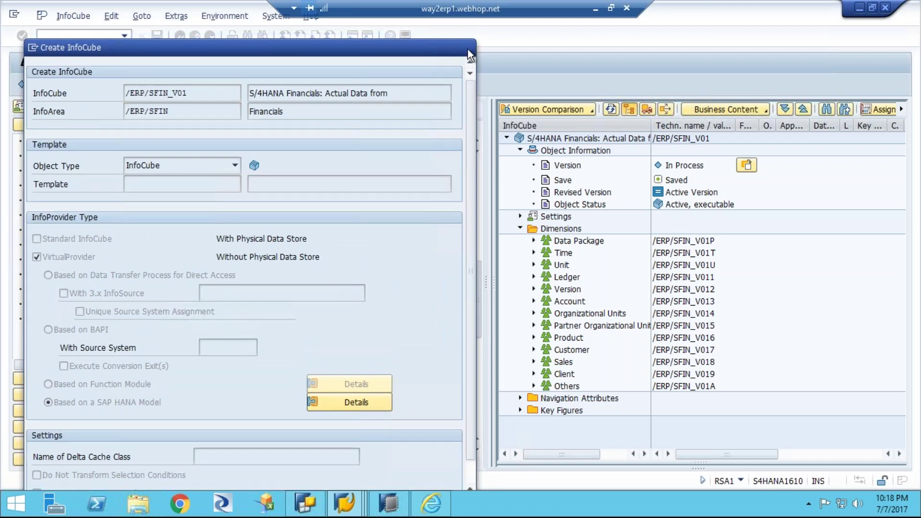
{"action": "left_click", "coordinate": [467, 48]}
{"action": "left_click", "coordinate": [406, 315]}
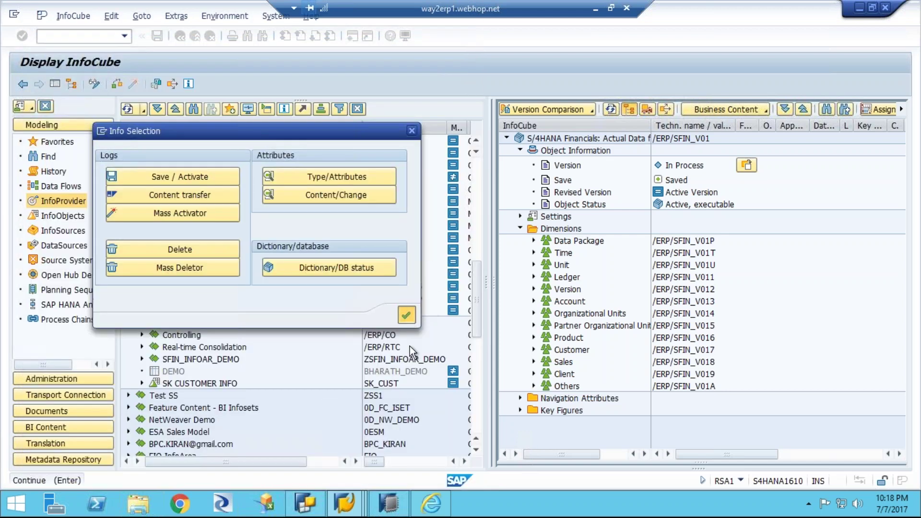
Switch to SAP HANA Studio, open the FCO_C_IBP_ACDOCA calculation view of the pl package and widen its scenario area to show the full nodes.
{"action": "left_click", "coordinate": [391, 509]}
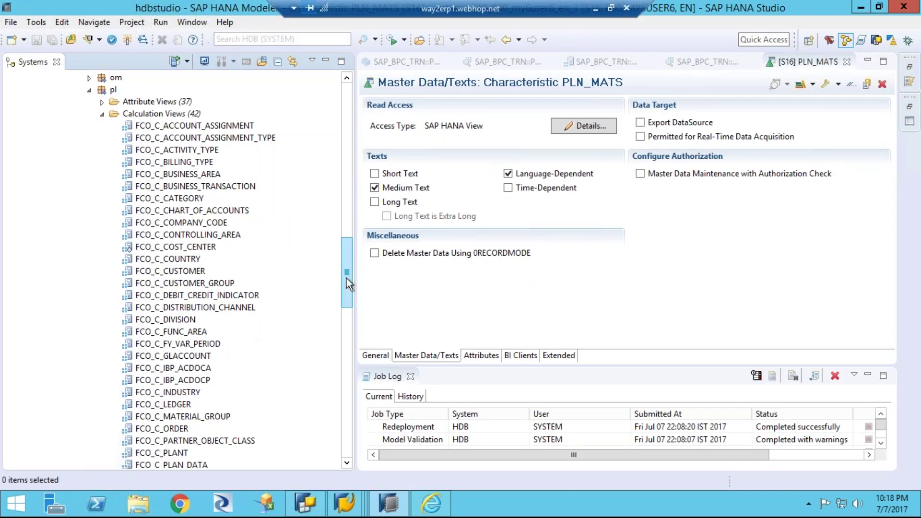
{"action": "scroll", "coordinate": [348, 292], "scroll_direction": "down", "scroll_amount": 7}
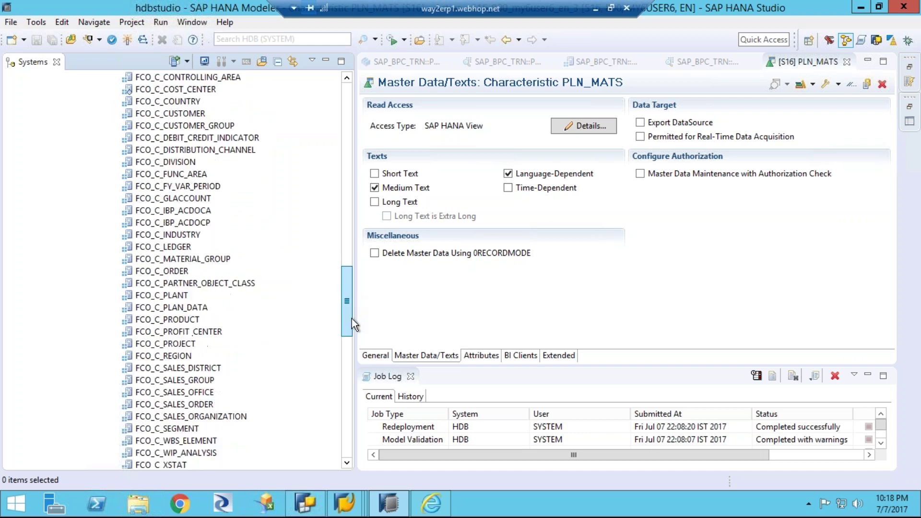
{"action": "left_click_drag", "start_coordinate": [352, 322], "coordinate": [352, 289]}
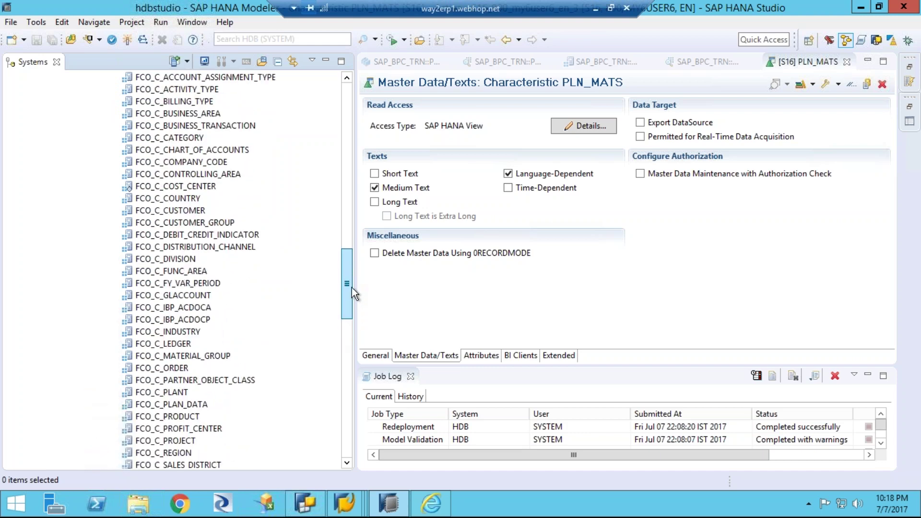
{"action": "left_click", "coordinate": [194, 312]}
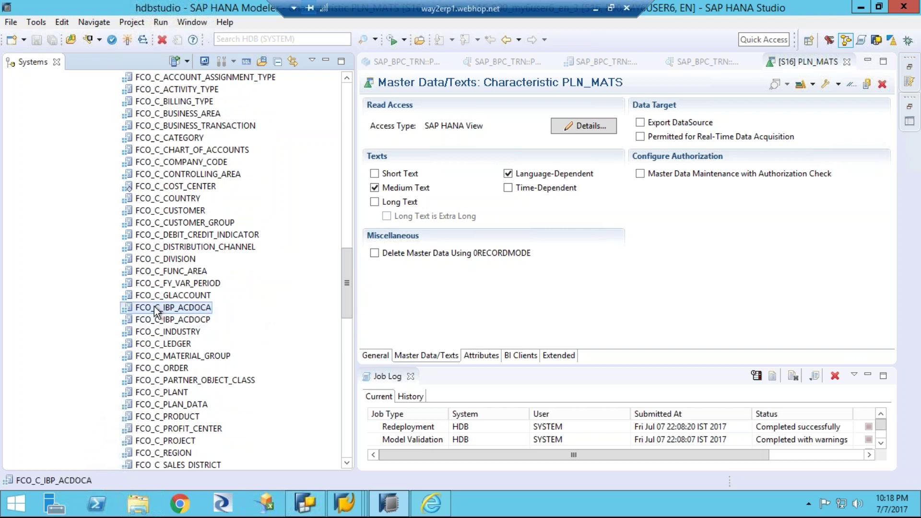
{"action": "double_click", "coordinate": [203, 309]}
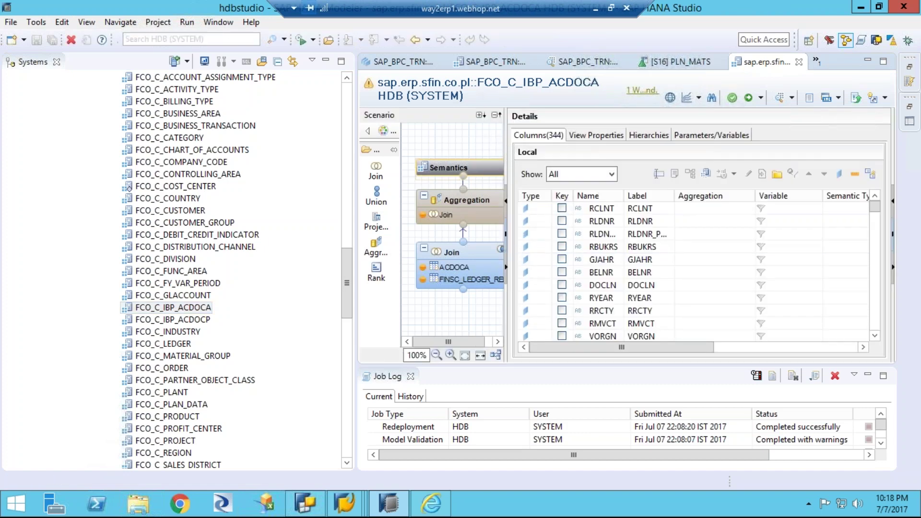
{"action": "left_click_drag", "start_coordinate": [573, 141], "coordinate": [570, 223]}
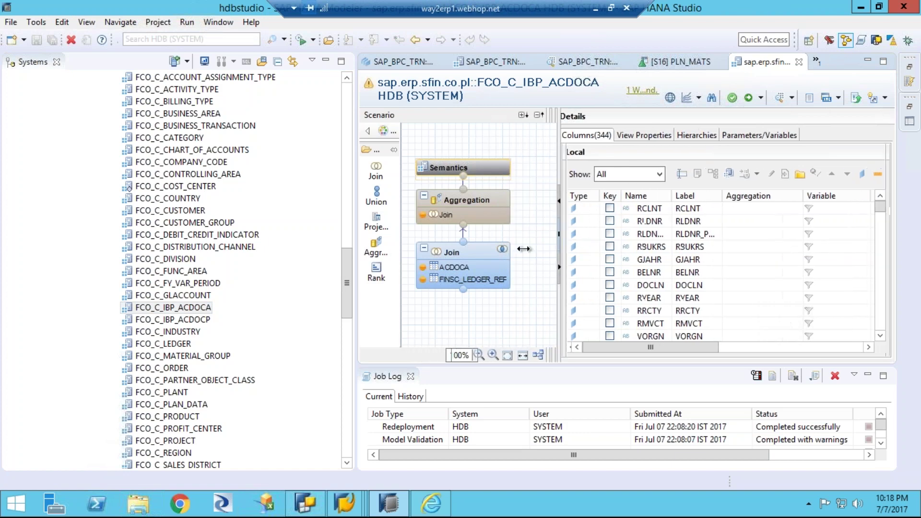
{"action": "left_click", "coordinate": [202, 309]}
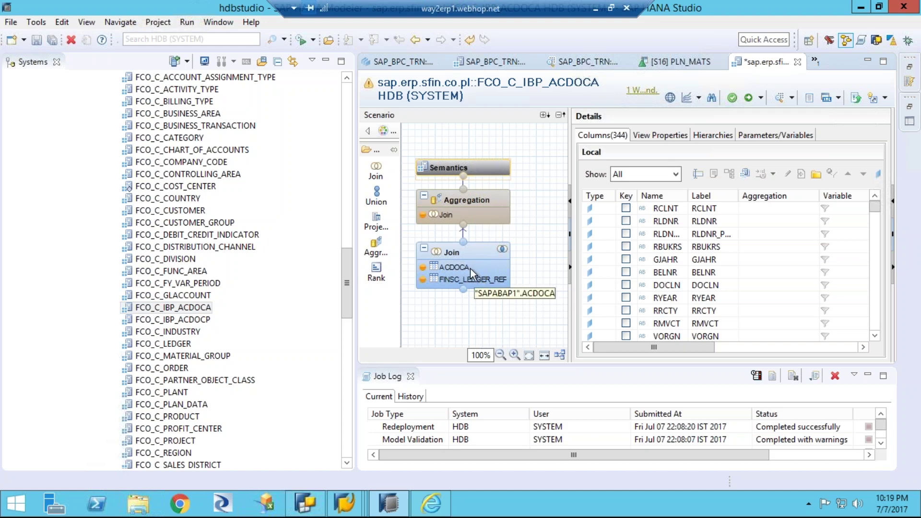
Switch to the PLN_MATS characteristic session in SAP GUI, start transaction /nse11 and display the database table ACDOCA.
{"action": "mouse_move", "coordinate": [348, 509]}
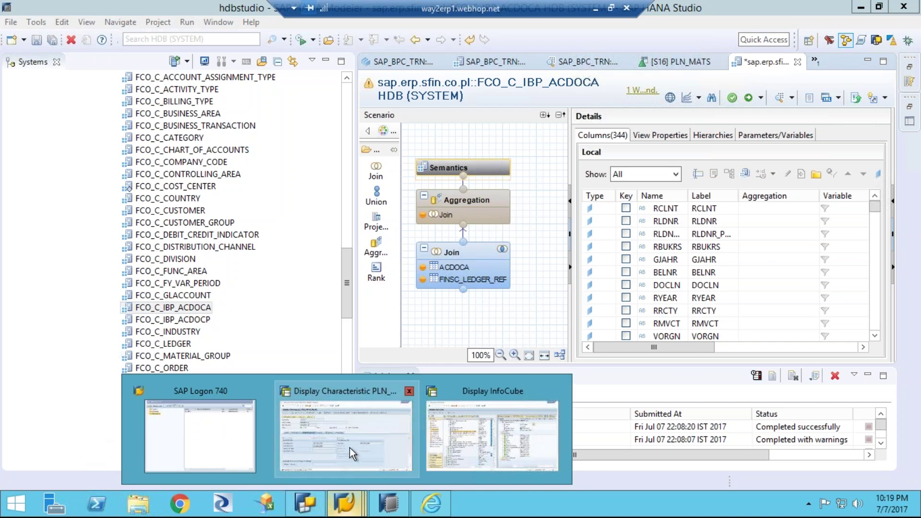
{"action": "left_click", "coordinate": [335, 427]}
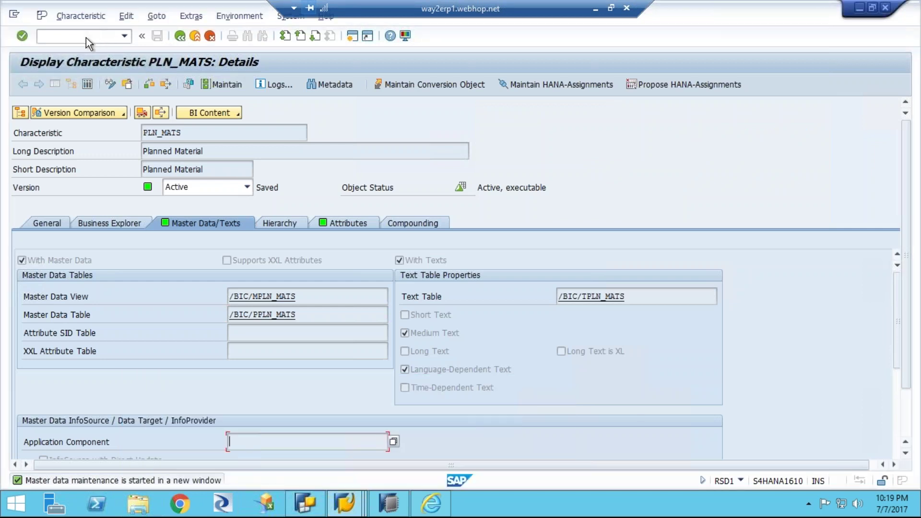
{"action": "left_click", "coordinate": [83, 34]}
{"action": "type", "text": "/nse11"}
{"action": "key", "text": "Return"}
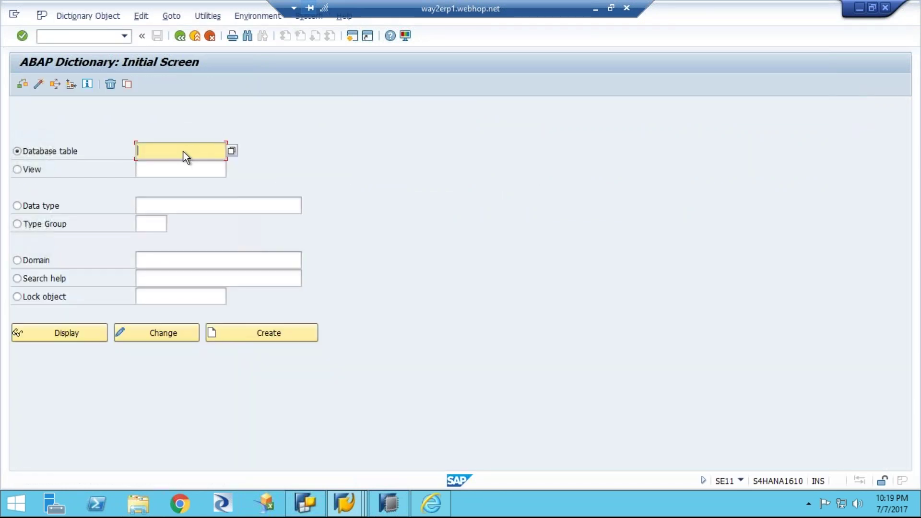
{"action": "type", "text": "acdoca"}
{"action": "left_click", "coordinate": [65, 334]}
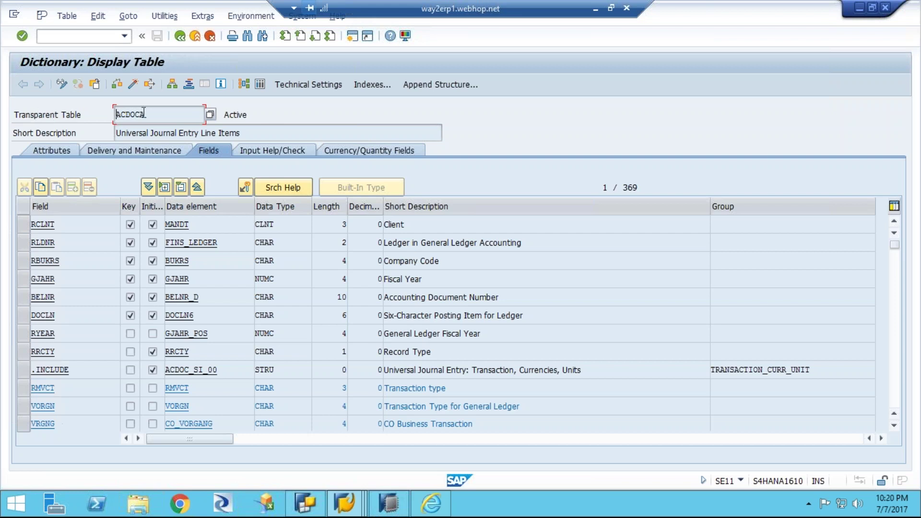
Open the data browser for table ACDOCA, check its number of entries and list the entries without selection criteria.
{"action": "left_click_drag", "start_coordinate": [148, 114], "coordinate": [116, 114]}
{"action": "left_click", "coordinate": [259, 85]}
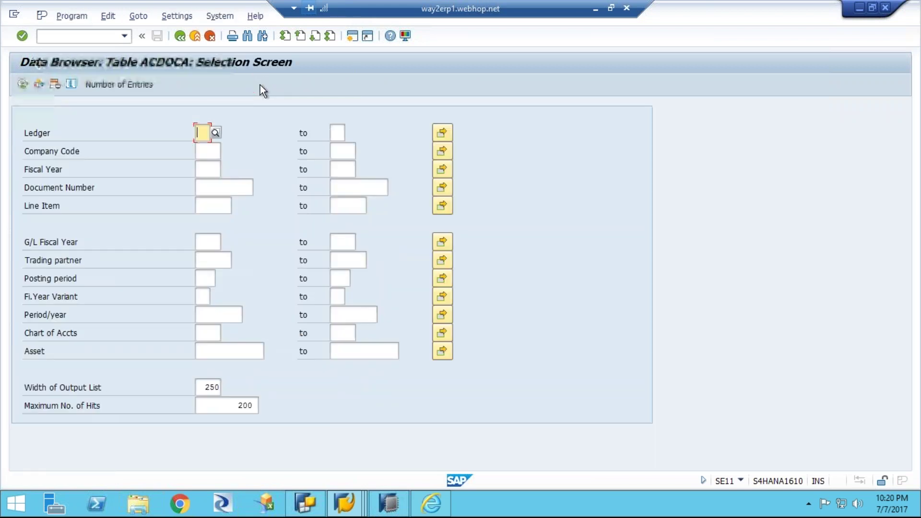
{"action": "left_click", "coordinate": [131, 85]}
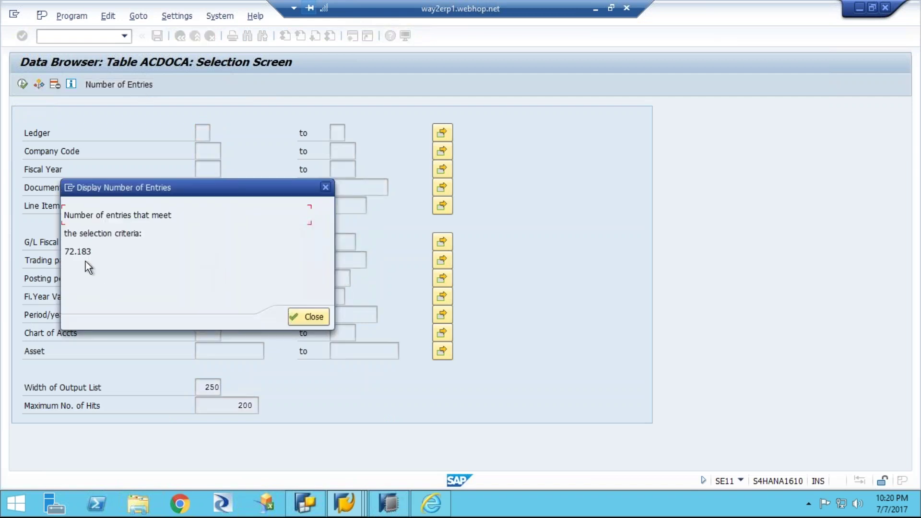
{"action": "left_click", "coordinate": [297, 317]}
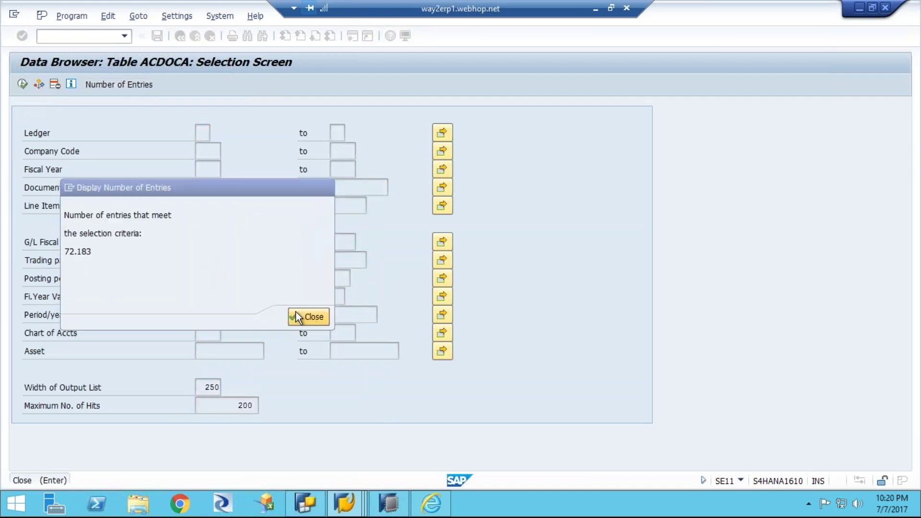
{"action": "left_click", "coordinate": [23, 85]}
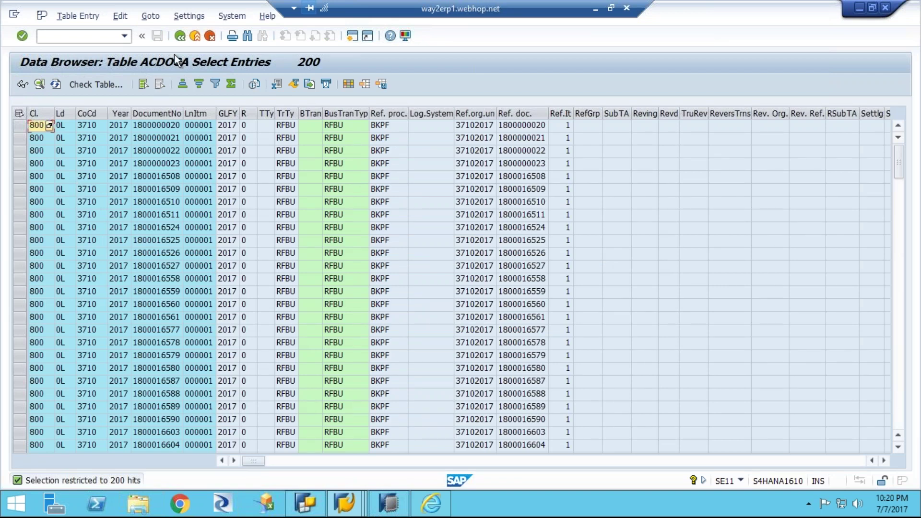
Leave the ACDOCA entries and return to the table definition, placing the cursor on the Company Code field's description.
{"action": "left_click", "coordinate": [179, 37]}
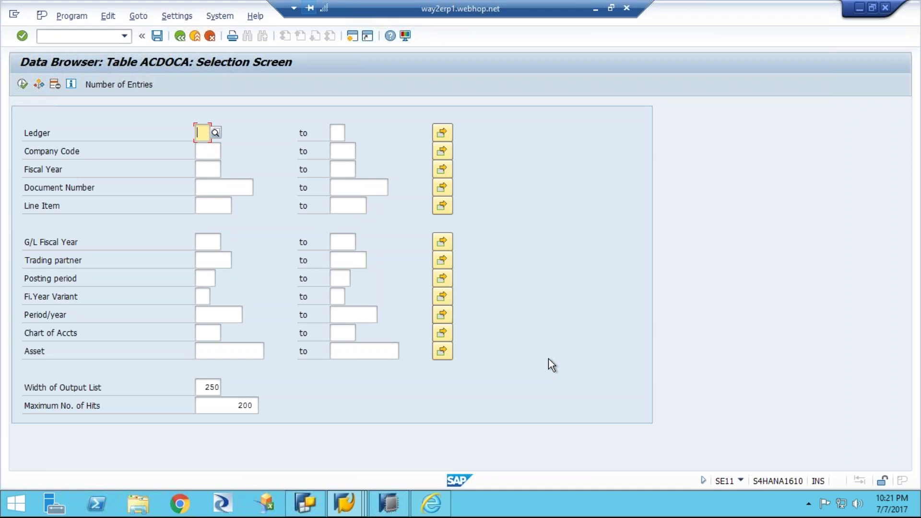
{"action": "left_click", "coordinate": [345, 506]}
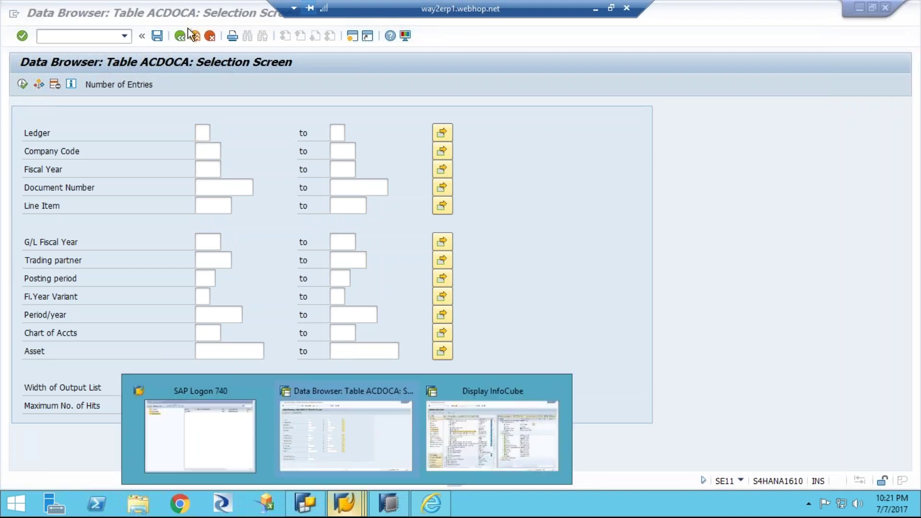
{"action": "left_click", "coordinate": [181, 41]}
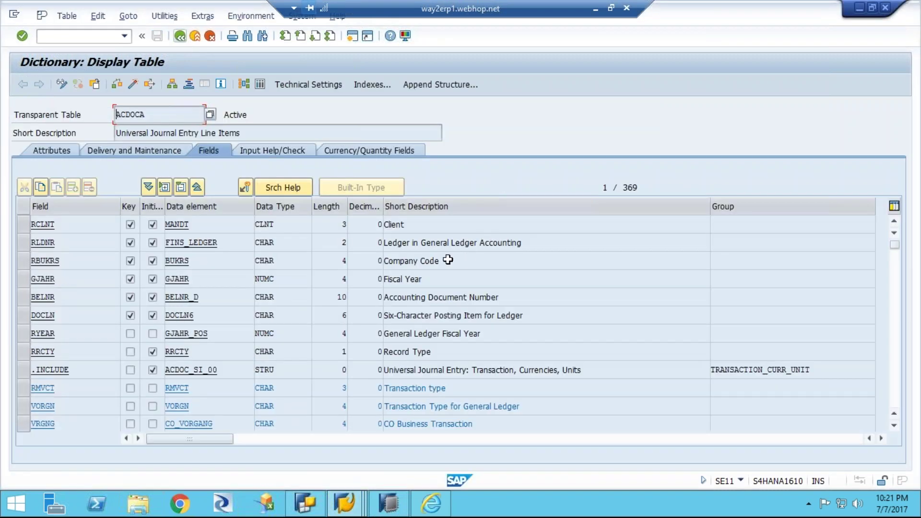
{"action": "left_click", "coordinate": [420, 262]}
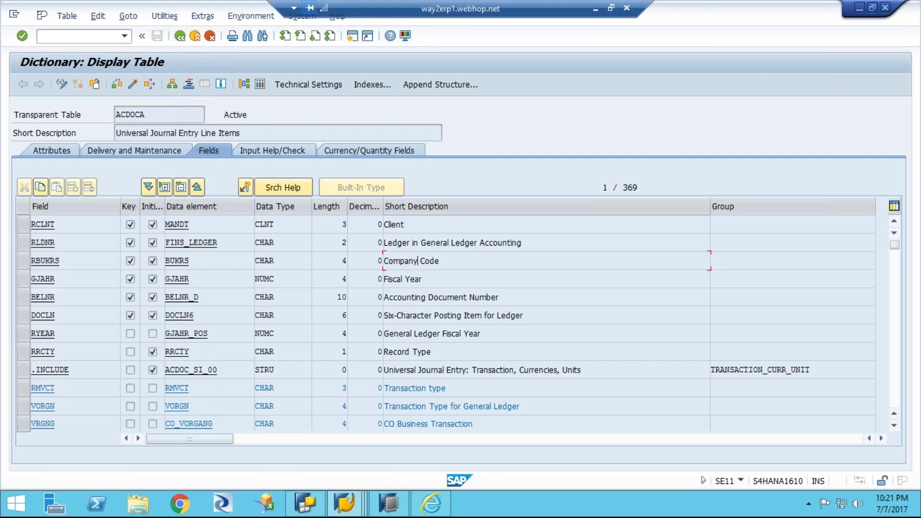
Switch to SAP HANA Studio, collapse the Content folder of the HDB system and expand its Catalog folder.
{"action": "left_click", "coordinate": [389, 504]}
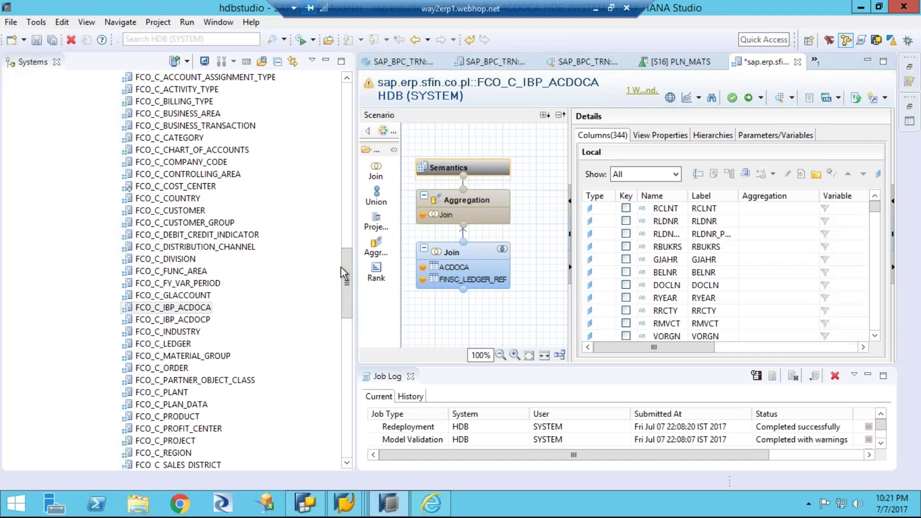
{"action": "left_click", "coordinate": [351, 92]}
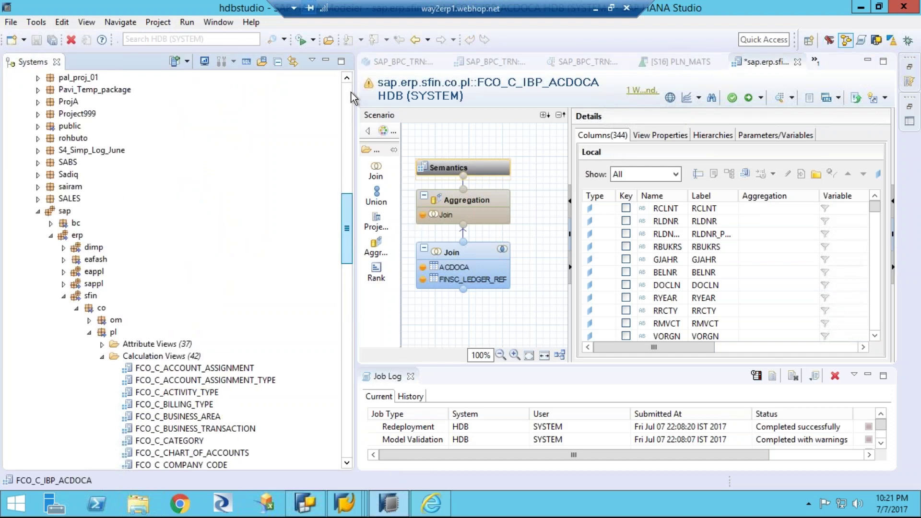
{"action": "left_click", "coordinate": [351, 92]}
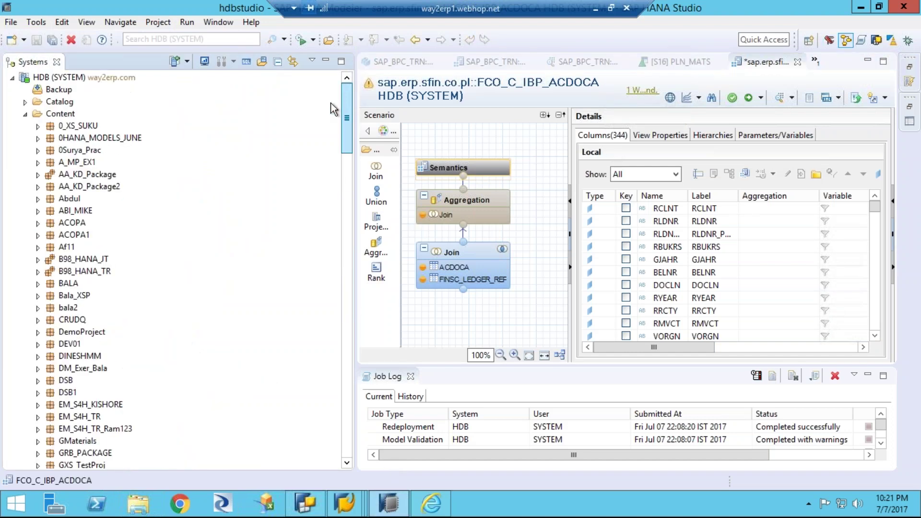
{"action": "left_click", "coordinate": [25, 114]}
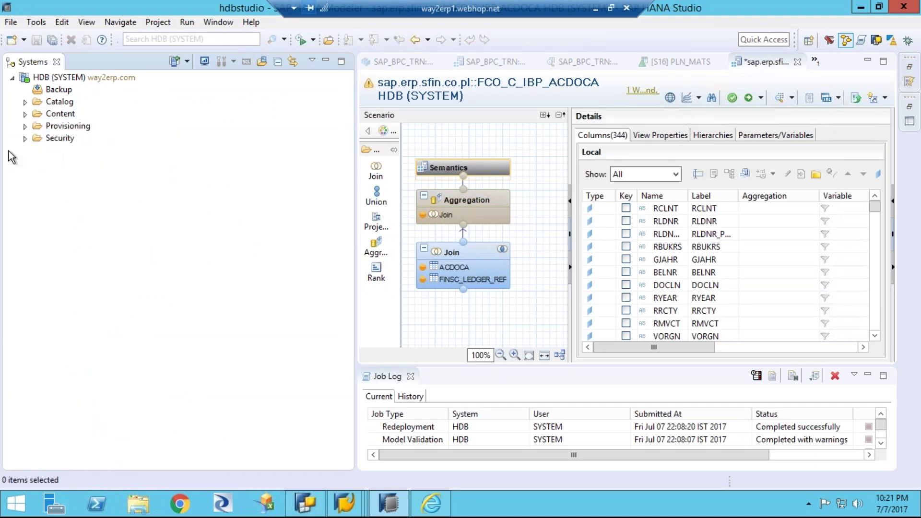
{"action": "left_click", "coordinate": [61, 104]}
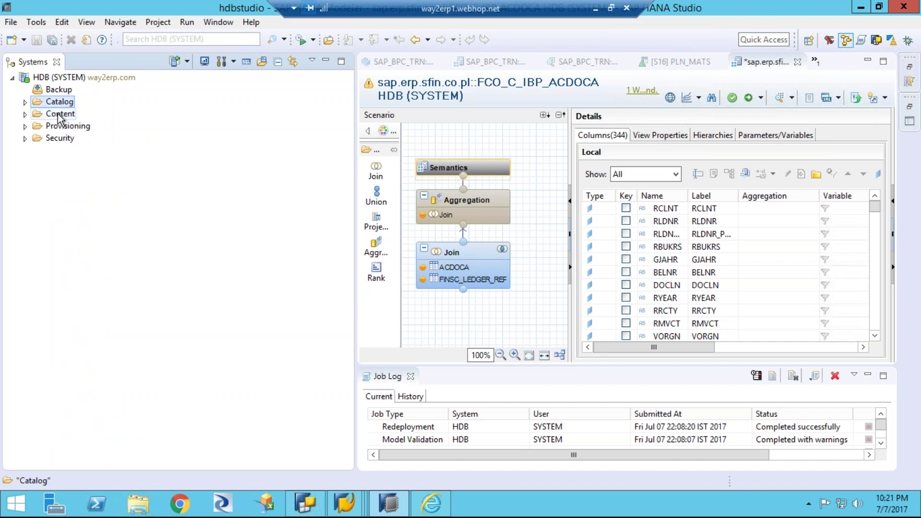
{"action": "left_click", "coordinate": [59, 116]}
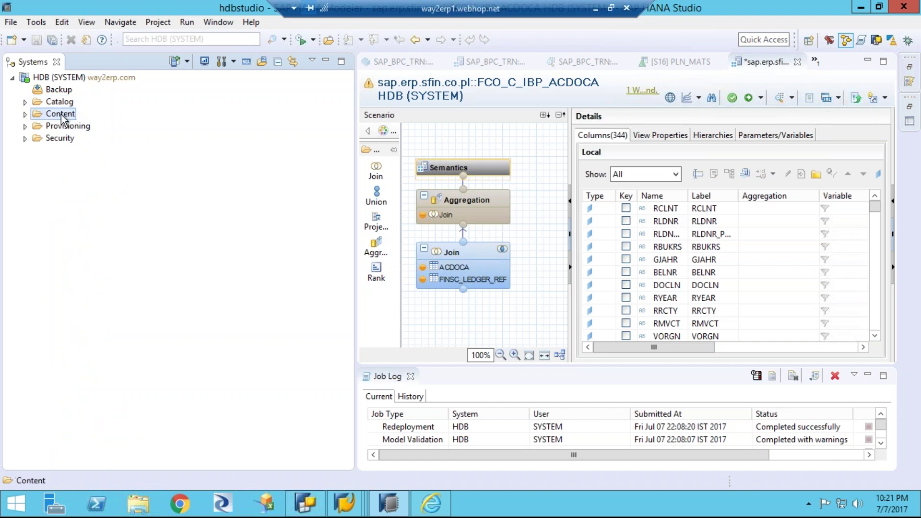
{"action": "left_click", "coordinate": [25, 101]}
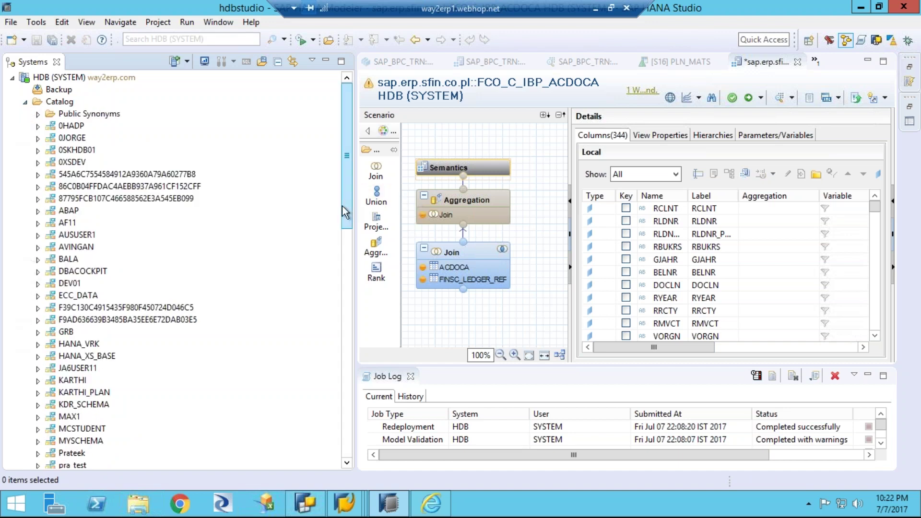
Expand the SAPABAP1 schema in the catalog and its Tables folder.
{"action": "left_click_drag", "start_coordinate": [347, 229], "coordinate": [333, 297]}
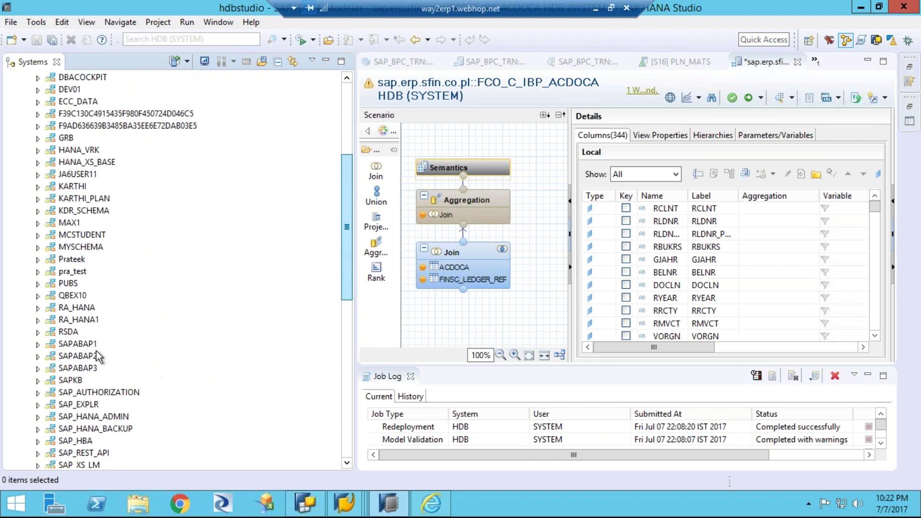
{"action": "left_click", "coordinate": [38, 346]}
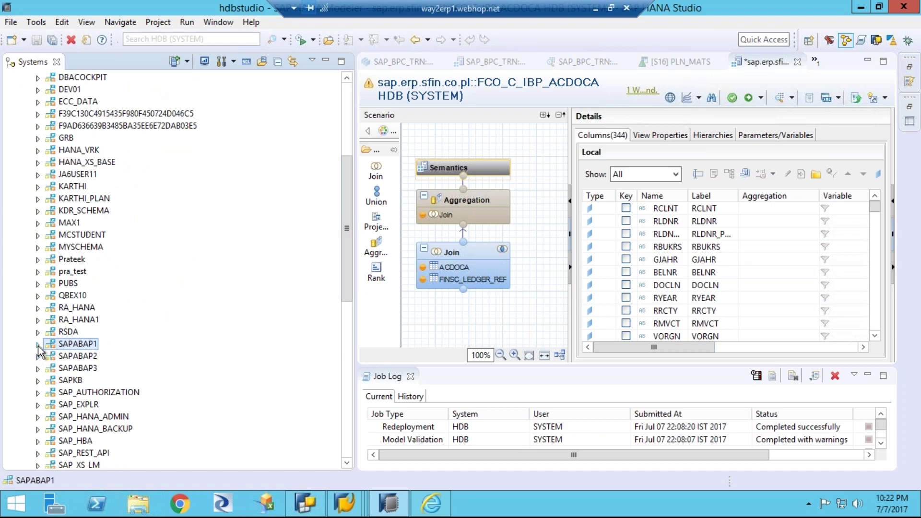
{"action": "left_click", "coordinate": [37, 344]}
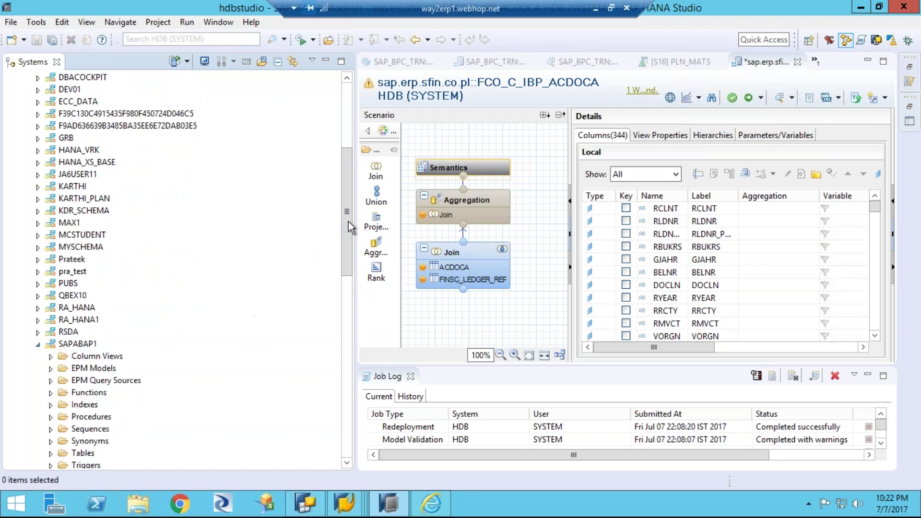
{"action": "left_click_drag", "start_coordinate": [348, 221], "coordinate": [294, 291]}
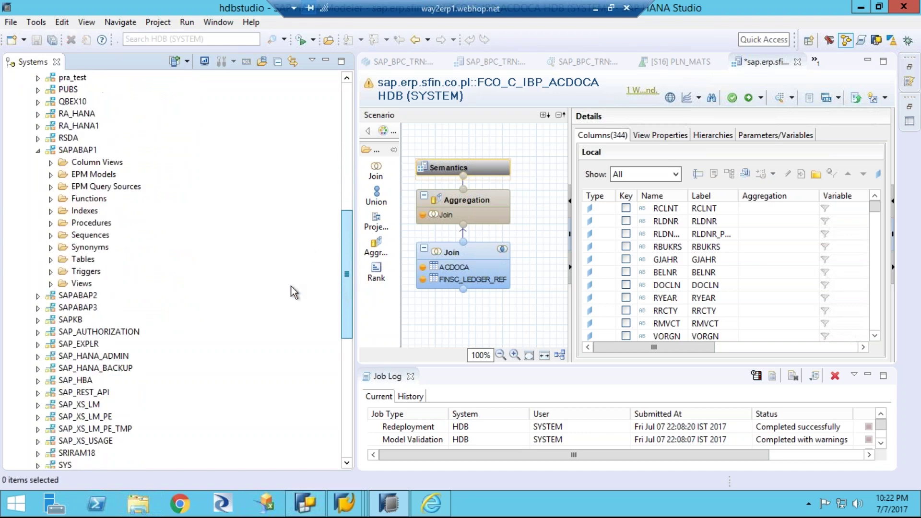
{"action": "left_click", "coordinate": [51, 259]}
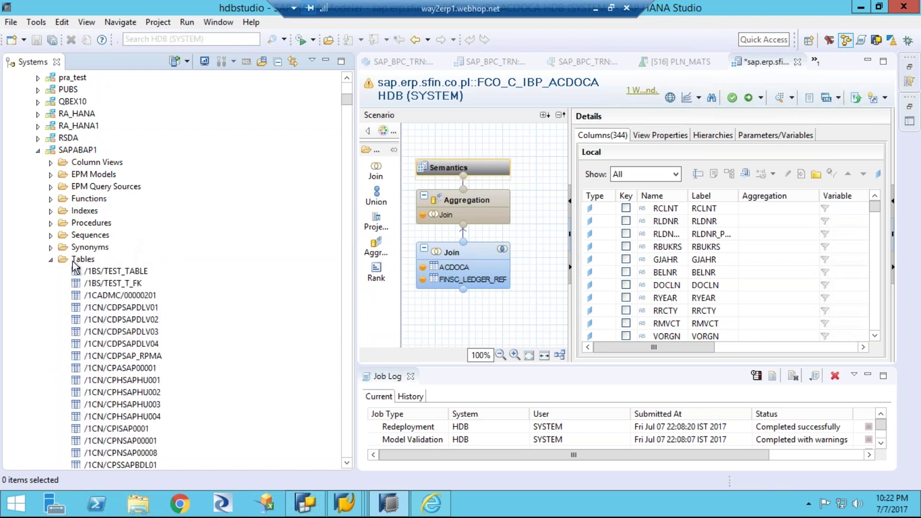
Filter the tables of the SAPABAP1 schema with the pattern acdoca.
{"action": "left_click", "coordinate": [91, 259]}
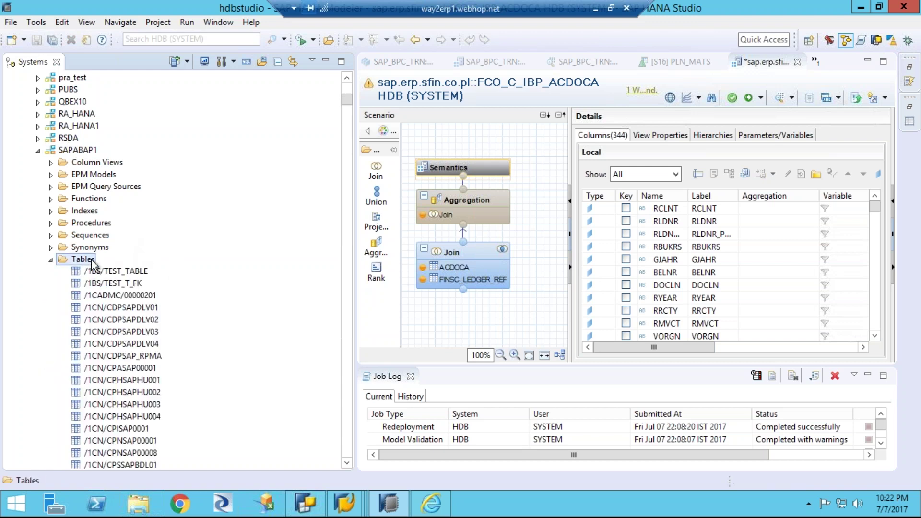
{"action": "right_click", "coordinate": [91, 260]}
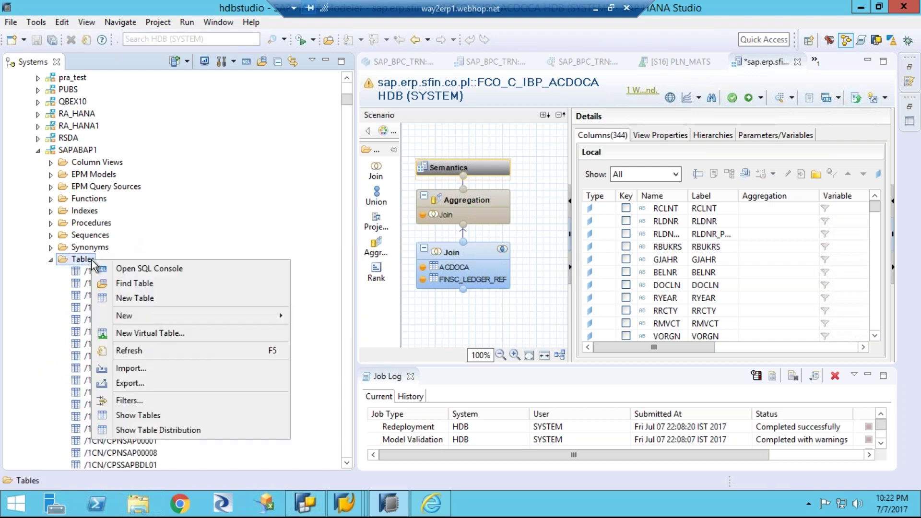
{"action": "left_click", "coordinate": [130, 401]}
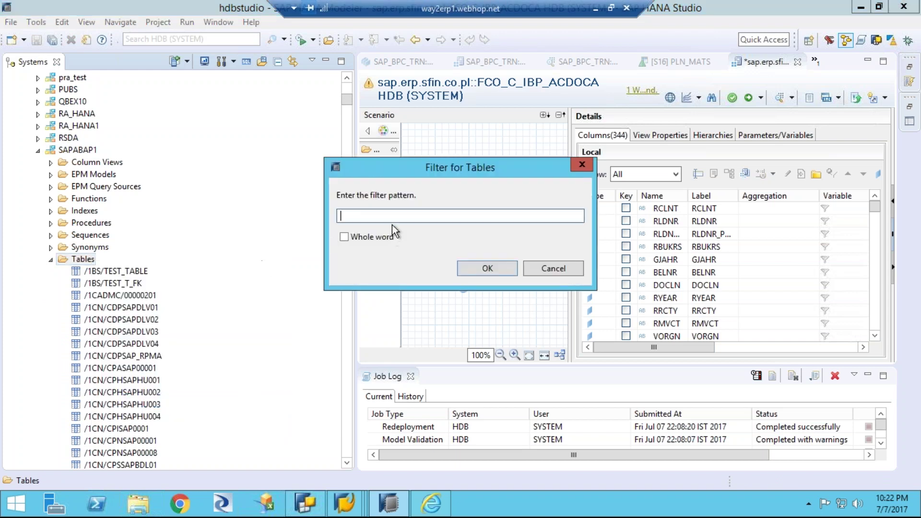
{"action": "type", "text": "acdoca"}
{"action": "left_click", "coordinate": [474, 266]}
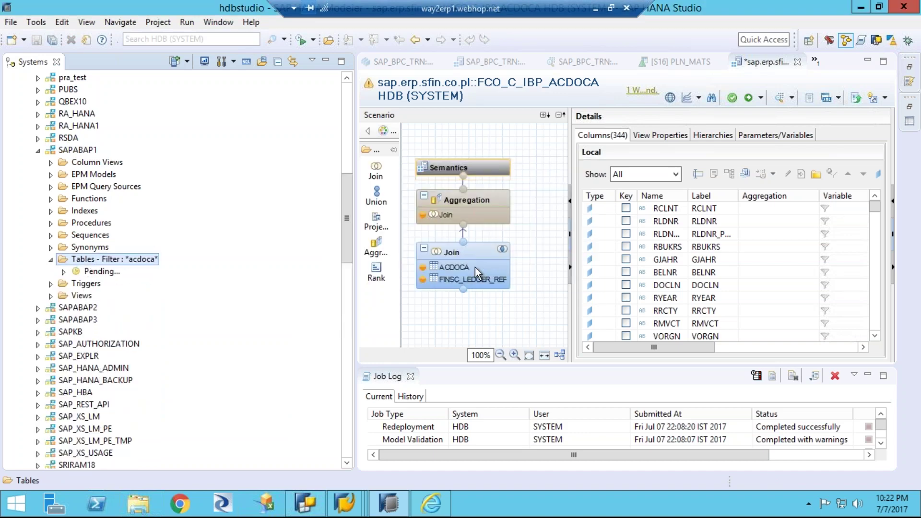
Open the data preview of the ACDOCA table in the SAPABAP1 schema.
{"action": "left_click", "coordinate": [102, 272]}
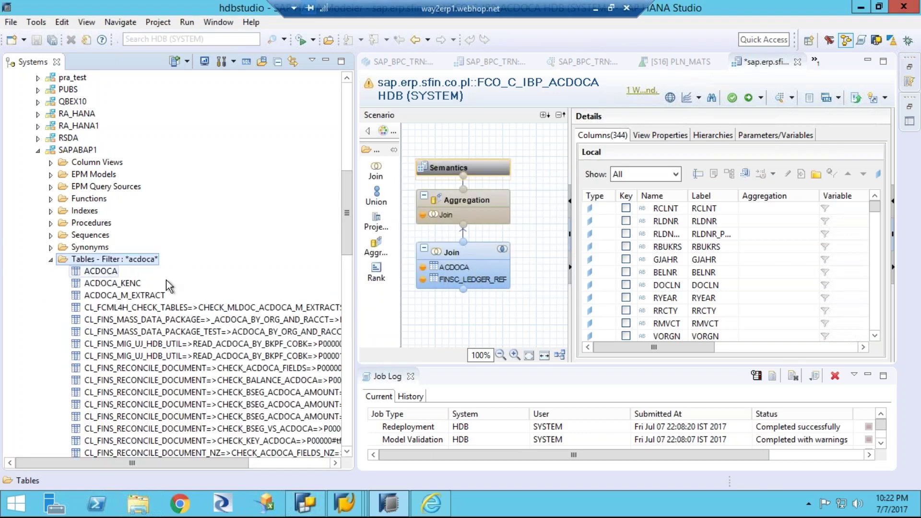
{"action": "left_click_drag", "start_coordinate": [345, 223], "coordinate": [349, 259]}
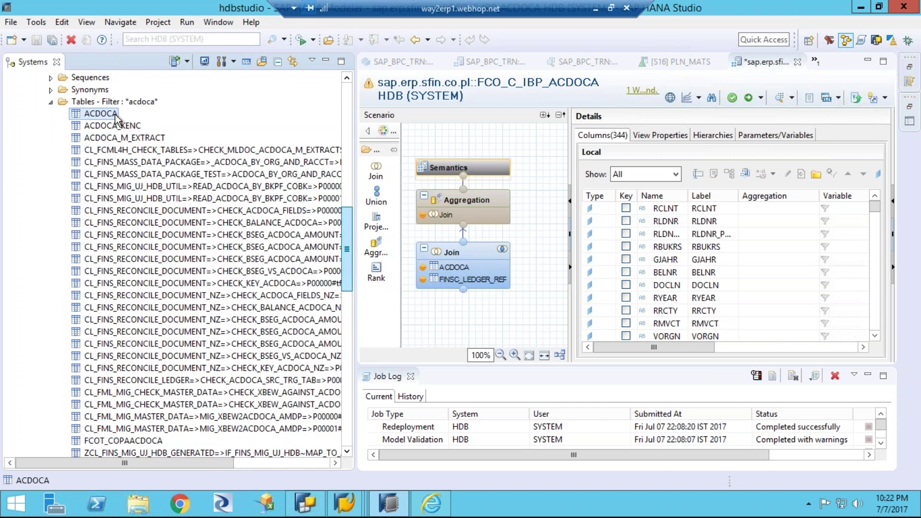
{"action": "scroll", "coordinate": [109, 110], "scroll_direction": "down", "scroll_amount": 1}
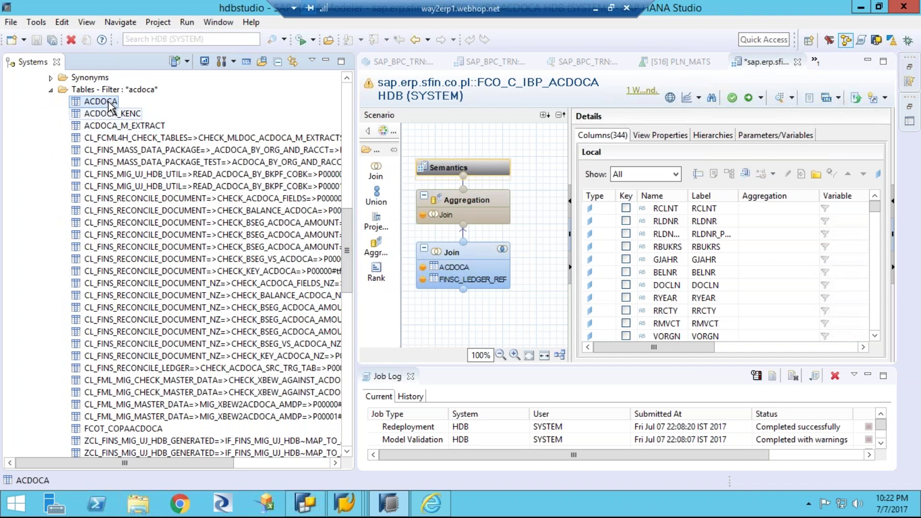
{"action": "left_click", "coordinate": [109, 111]}
{"action": "right_click", "coordinate": [106, 112]}
{"action": "left_click", "coordinate": [109, 101]}
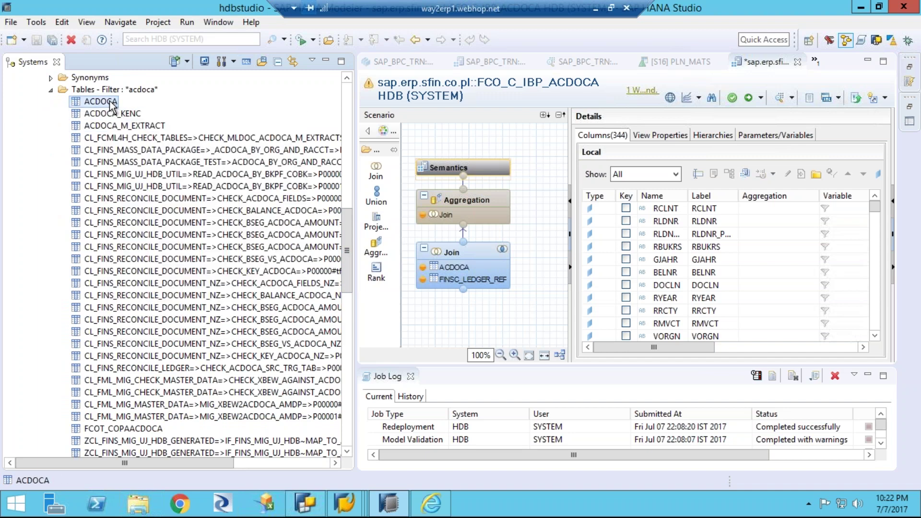
{"action": "right_click", "coordinate": [108, 102]}
{"action": "key", "text": "Escape"}
{"action": "right_click", "coordinate": [108, 101]}
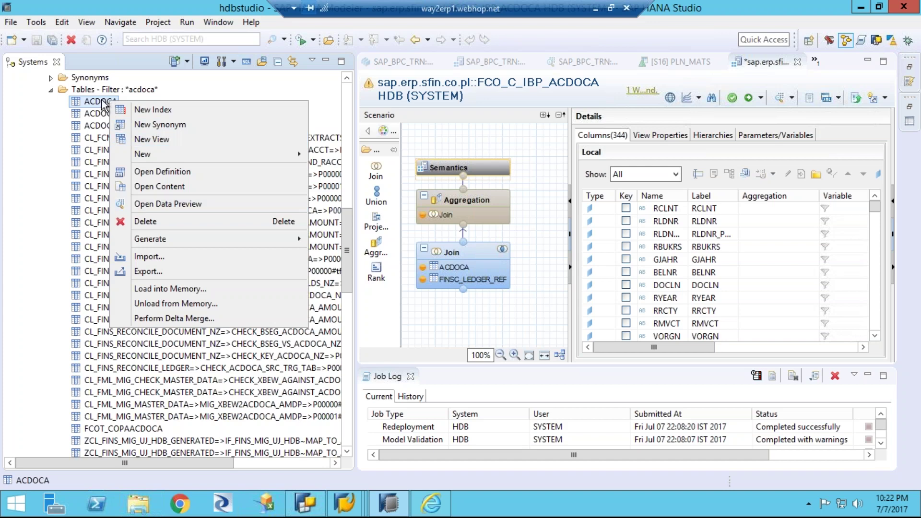
{"action": "right_click", "coordinate": [100, 102]}
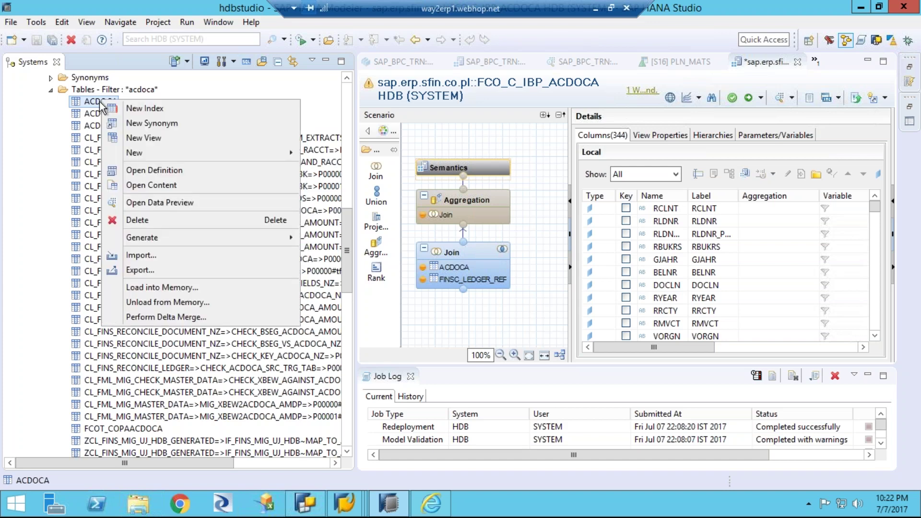
{"action": "left_click", "coordinate": [160, 203]}
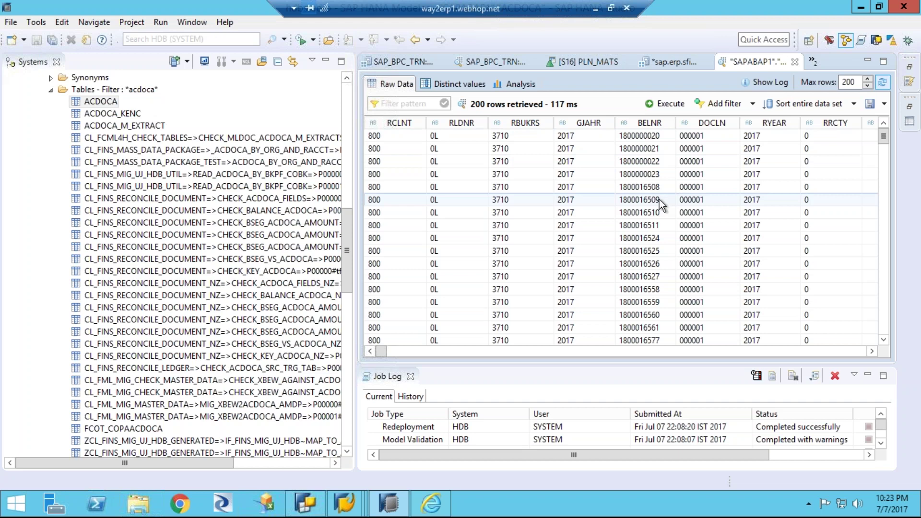
Close all open editors, discarding the changes to the FCO_C_IBP_ACDOCA view.
{"action": "right_click", "coordinate": [837, 62]}
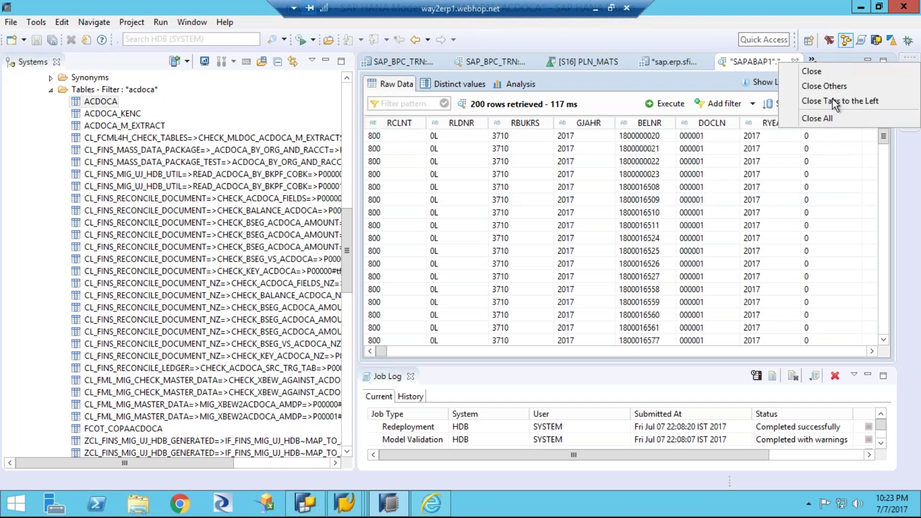
{"action": "left_click", "coordinate": [819, 120]}
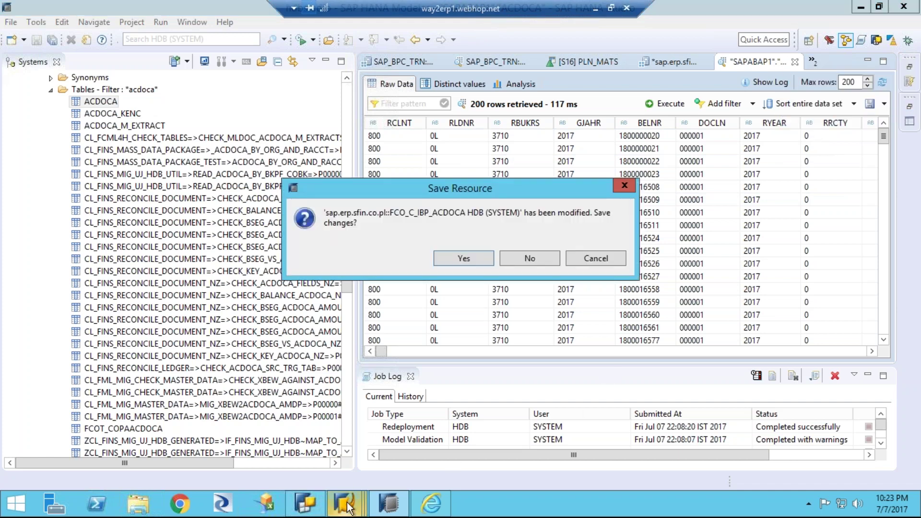
{"action": "left_click", "coordinate": [522, 257]}
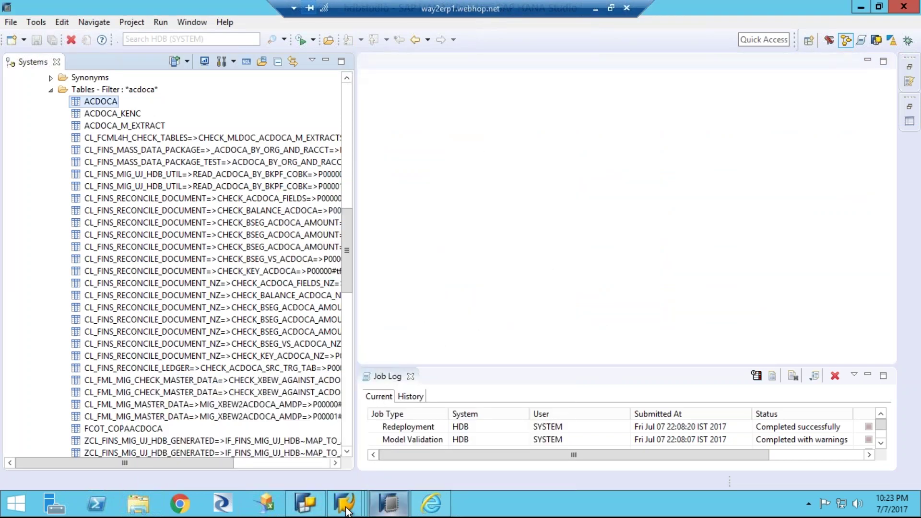
Switch to the Display InfoCube window in SAP GUI and cancel the renaming of the ESA Sales Model InfoArea.
{"action": "mouse_move", "coordinate": [347, 511]}
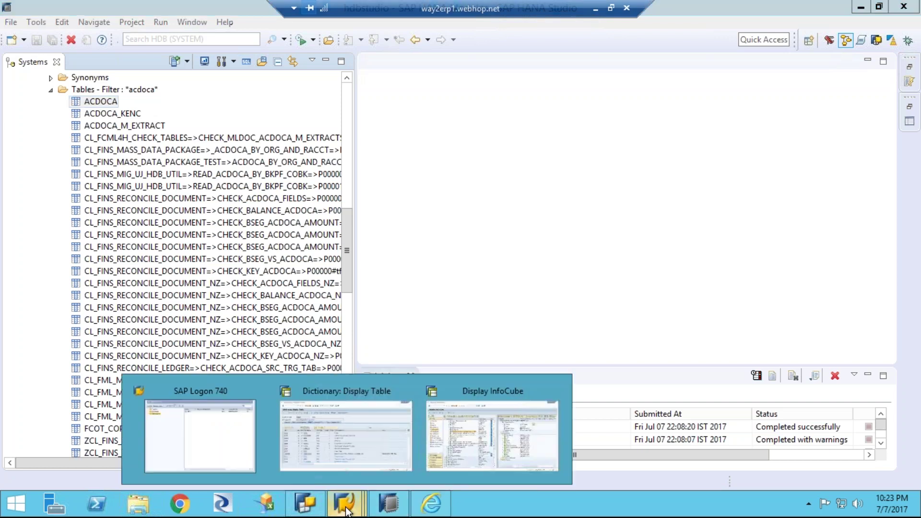
{"action": "left_click", "coordinate": [480, 429]}
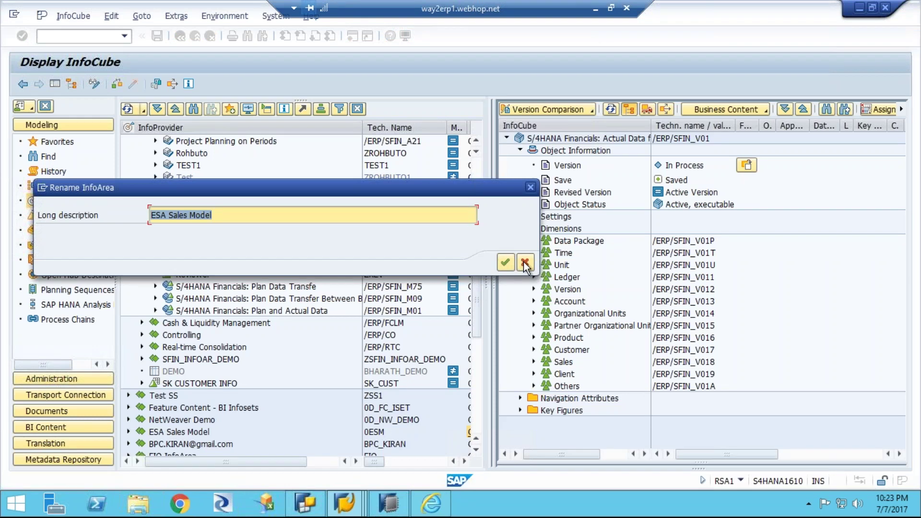
{"action": "left_click", "coordinate": [524, 264]}
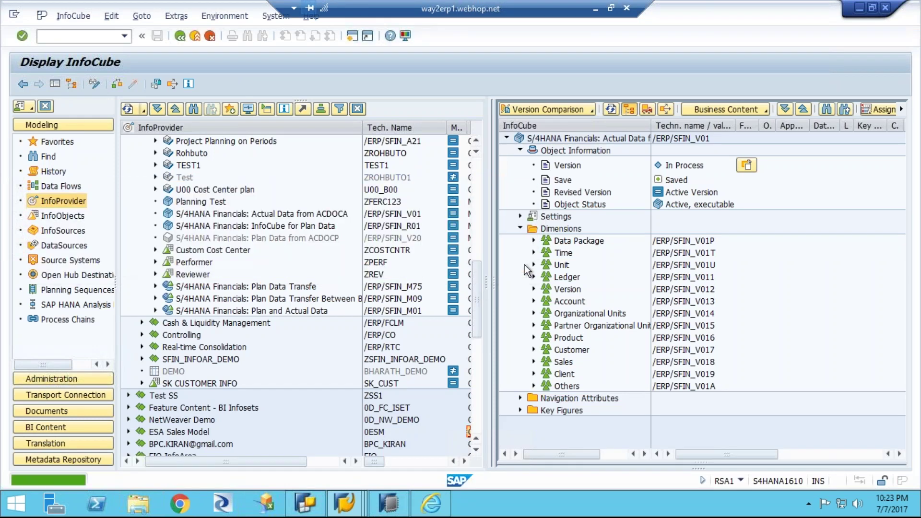
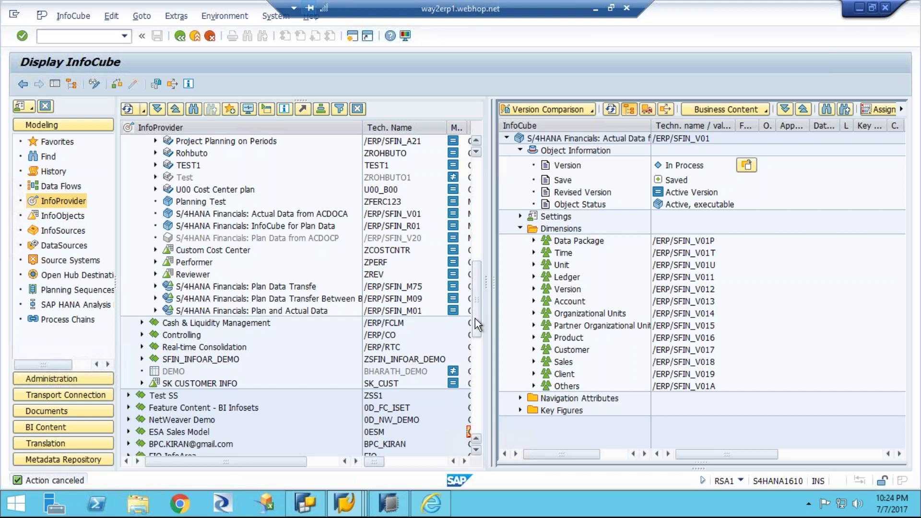
Start creating a VirtualProvider in the SAP BPC Embedded Training InfoArea.
{"action": "left_click_drag", "start_coordinate": [475, 315], "coordinate": [475, 299]}
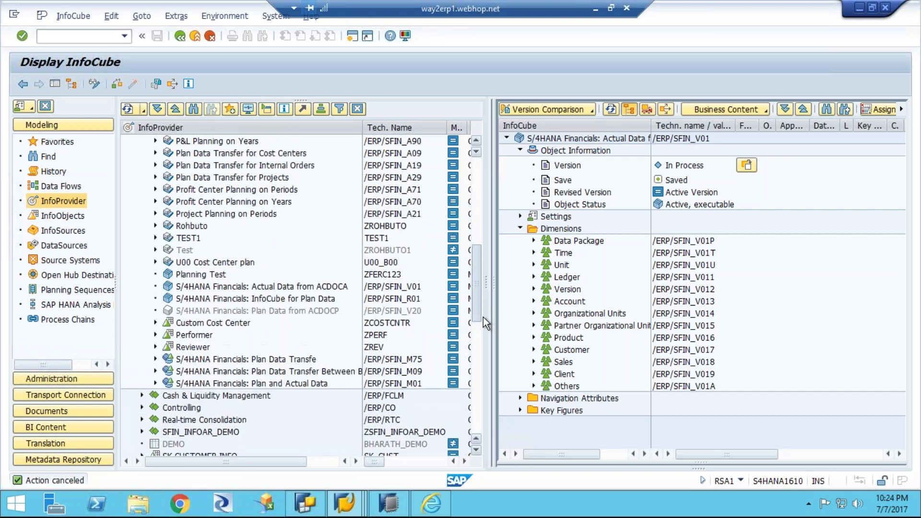
{"action": "scroll", "coordinate": [476, 339], "scroll_direction": "down", "scroll_amount": 1}
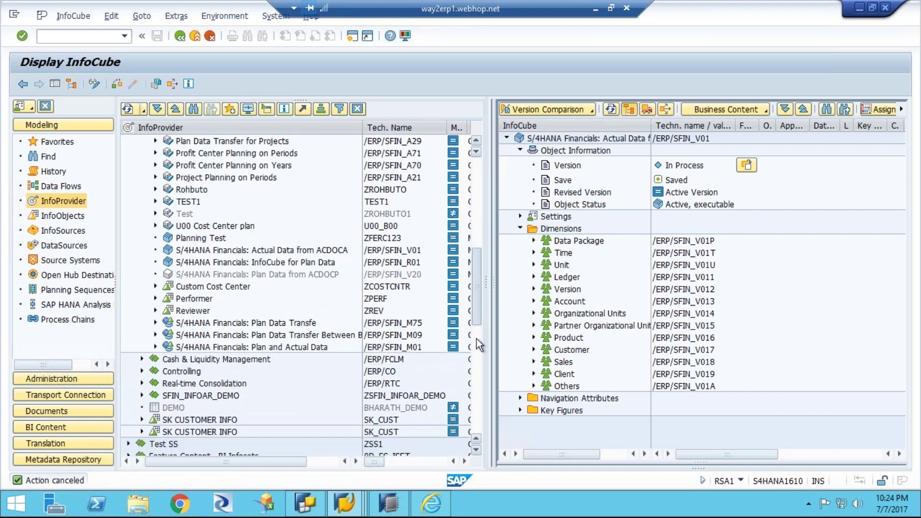
{"action": "scroll", "coordinate": [476, 338], "scroll_direction": "down", "scroll_amount": 1}
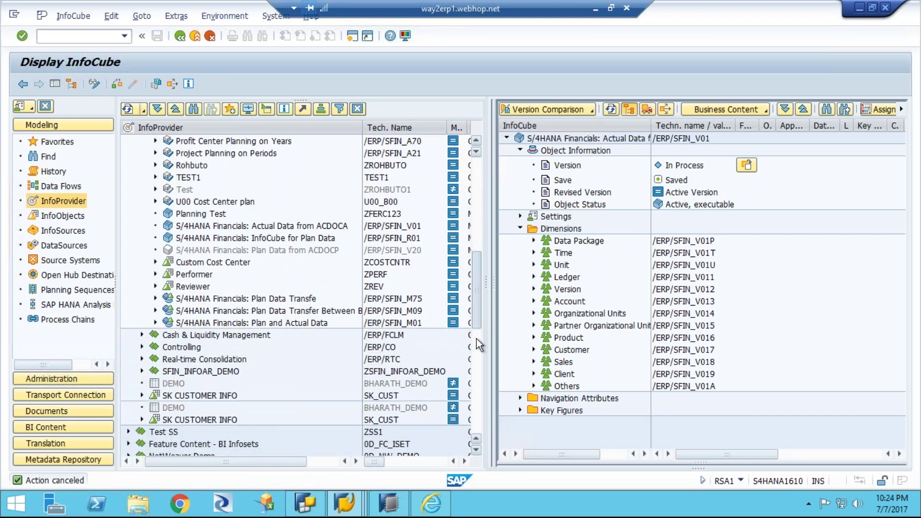
{"action": "scroll", "coordinate": [477, 339], "scroll_direction": "down", "scroll_amount": 3}
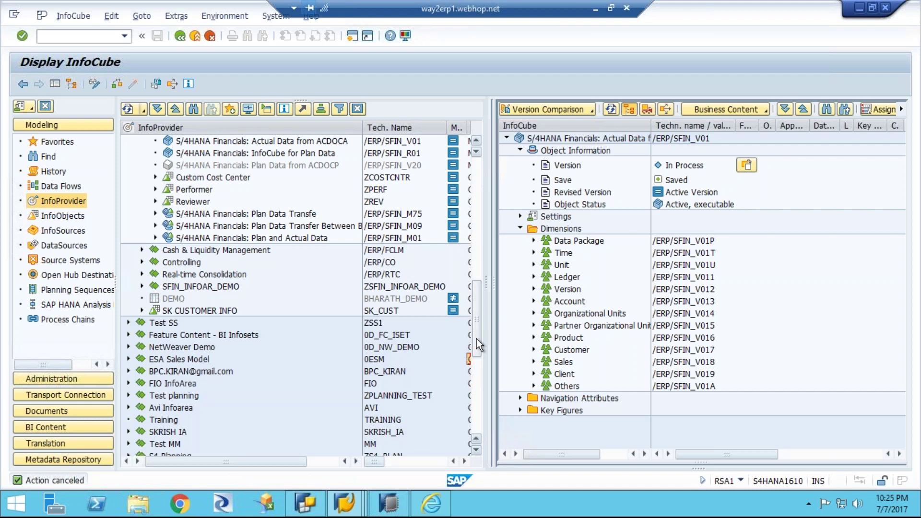
{"action": "left_click_drag", "start_coordinate": [476, 338], "coordinate": [477, 320]}
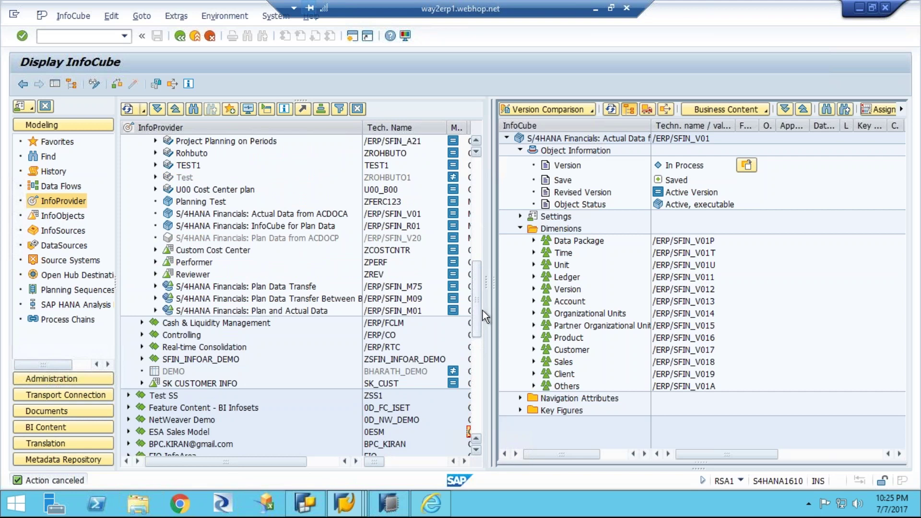
{"action": "scroll", "coordinate": [481, 355], "scroll_direction": "down", "scroll_amount": 1}
{"action": "scroll", "coordinate": [475, 390], "scroll_direction": "down", "scroll_amount": 1}
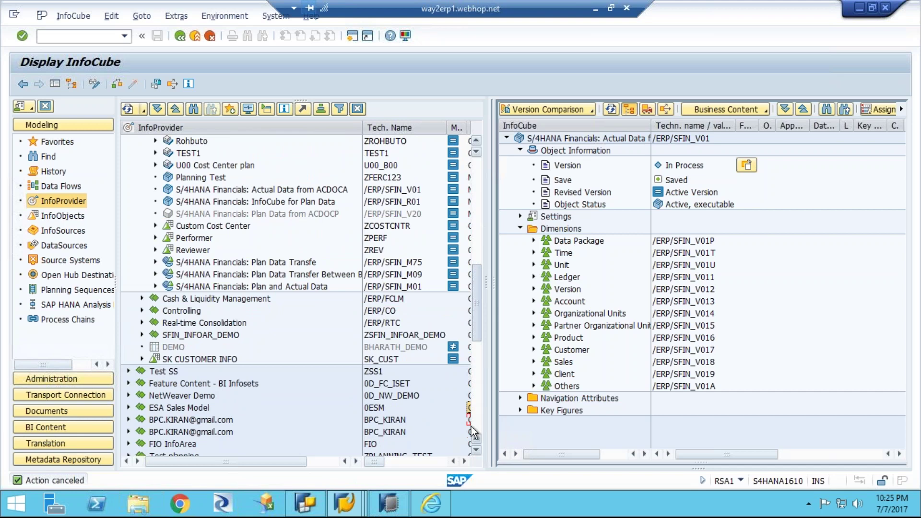
{"action": "scroll", "coordinate": [474, 432], "scroll_direction": "down", "scroll_amount": 5}
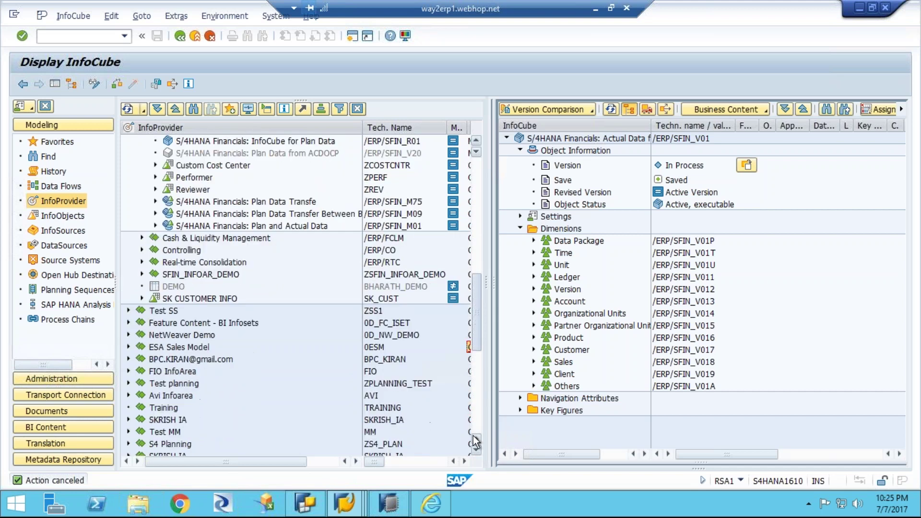
{"action": "scroll", "coordinate": [473, 435], "scroll_direction": "down", "scroll_amount": 7}
{"action": "scroll", "coordinate": [477, 446], "scroll_direction": "down", "scroll_amount": 5}
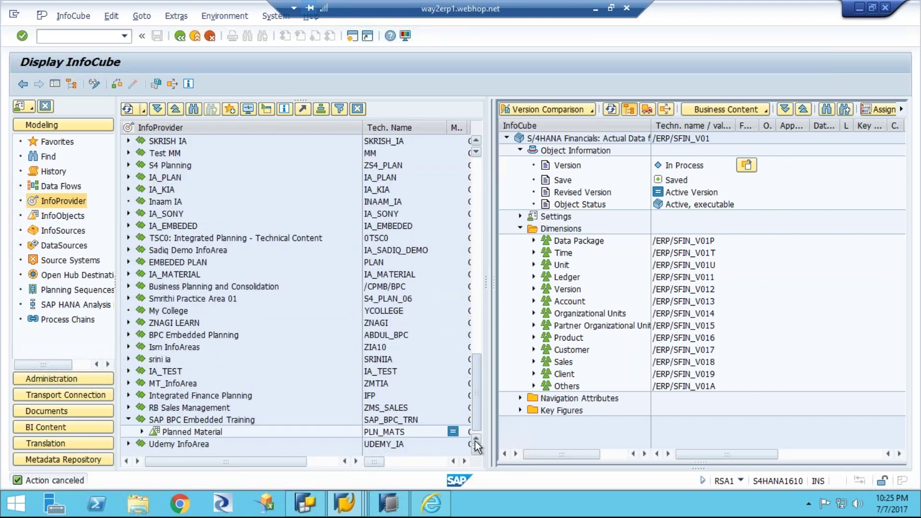
{"action": "right_click", "coordinate": [224, 420]}
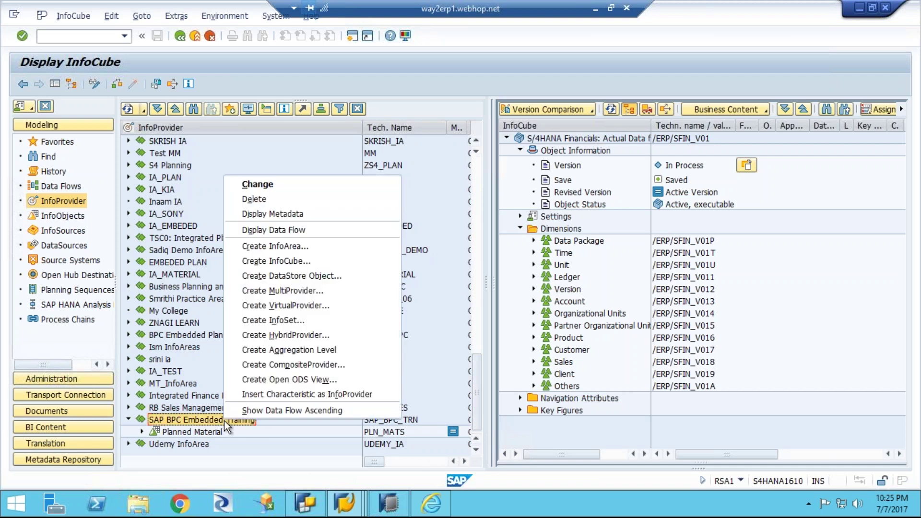
{"action": "left_click", "coordinate": [346, 309]}
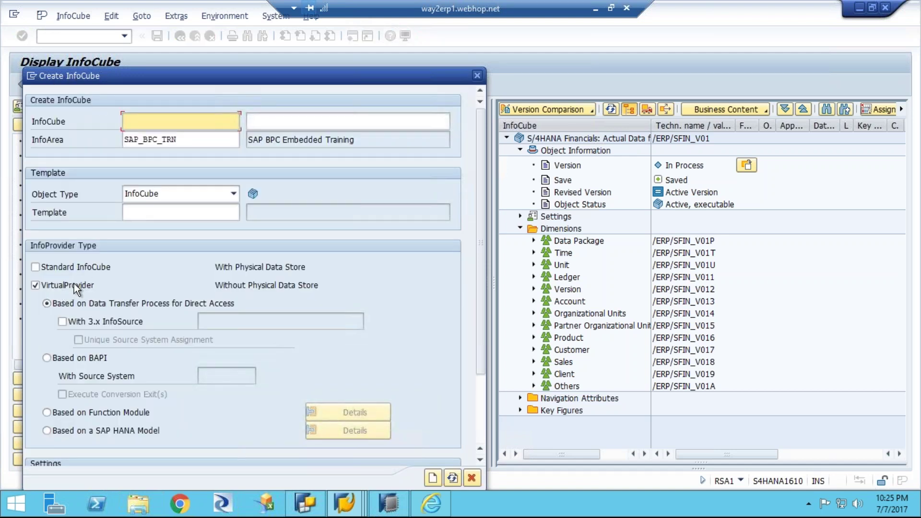
Base the VirtualProvider on a SAP HANA model and name it ZMS_V00 with the description ZMS Actual Sales Data.
{"action": "left_click", "coordinate": [46, 431]}
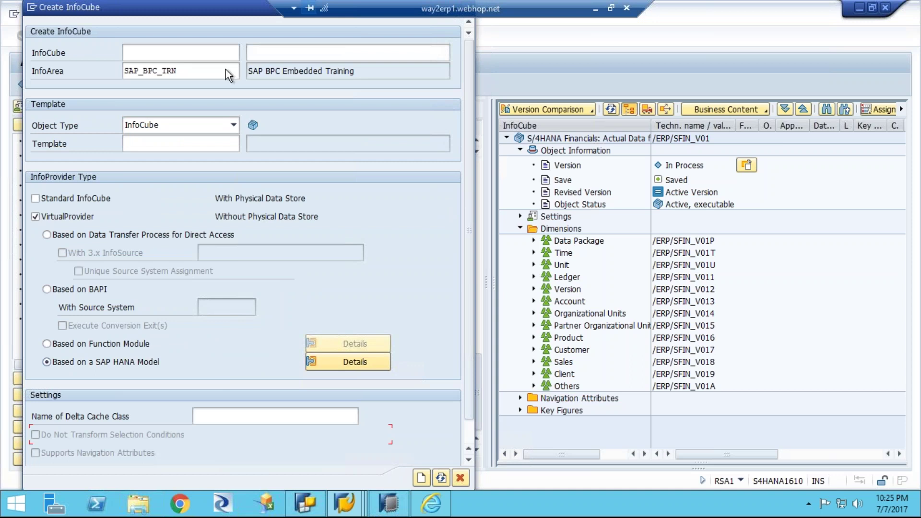
{"action": "left_click", "coordinate": [180, 52]}
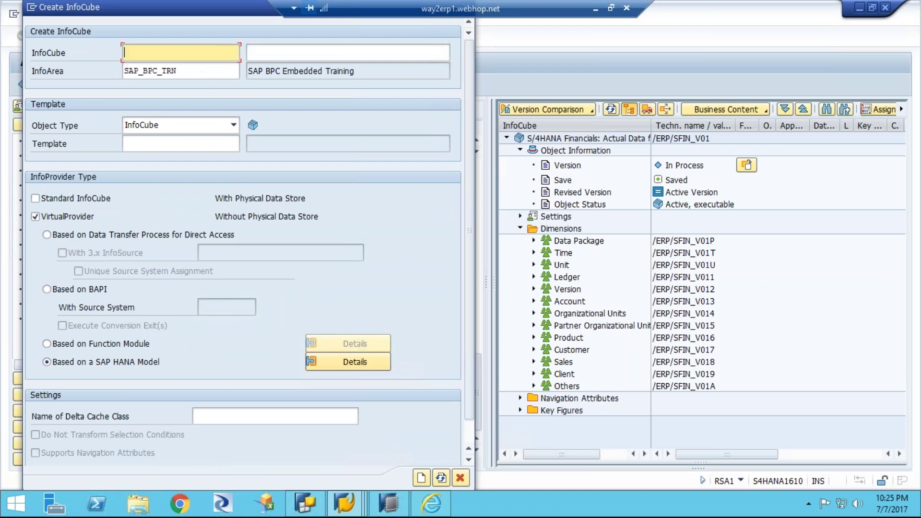
{"action": "type", "text": "ZMS"}
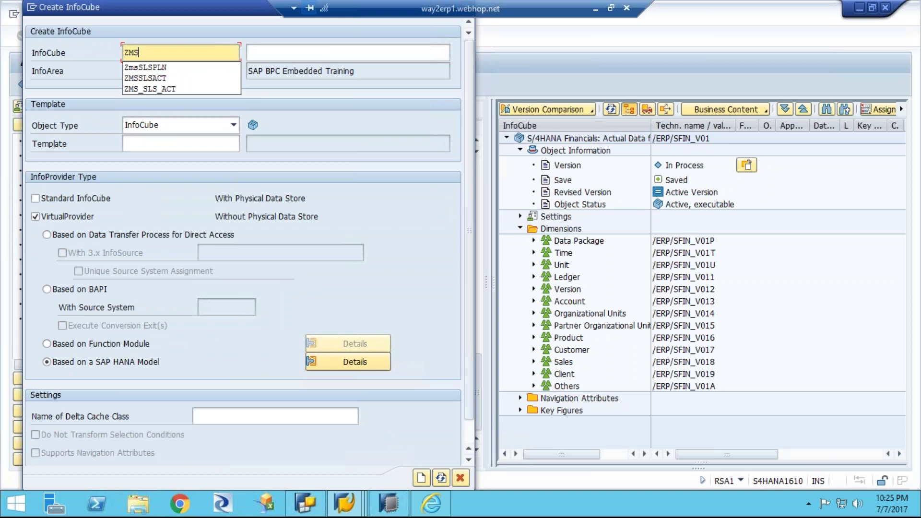
{"action": "type", "text": "_"}
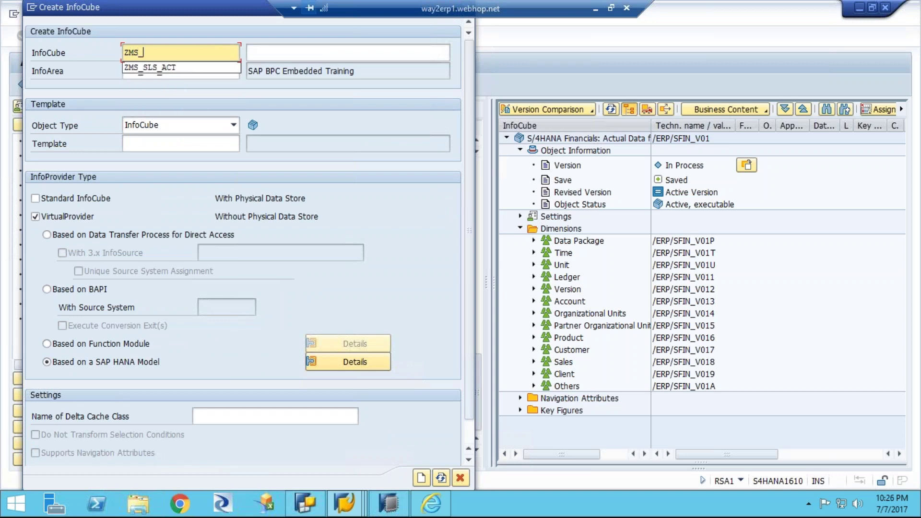
{"action": "type", "text": "V00"}
{"action": "key", "text": "Tab"}
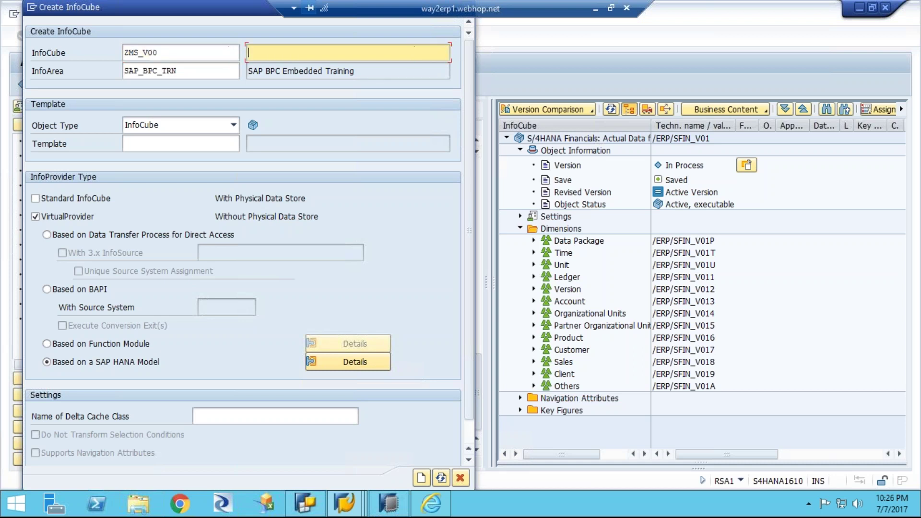
{"action": "type", "text": "ZMS"}
{"action": "type", "text": "Actual Sales Data"}
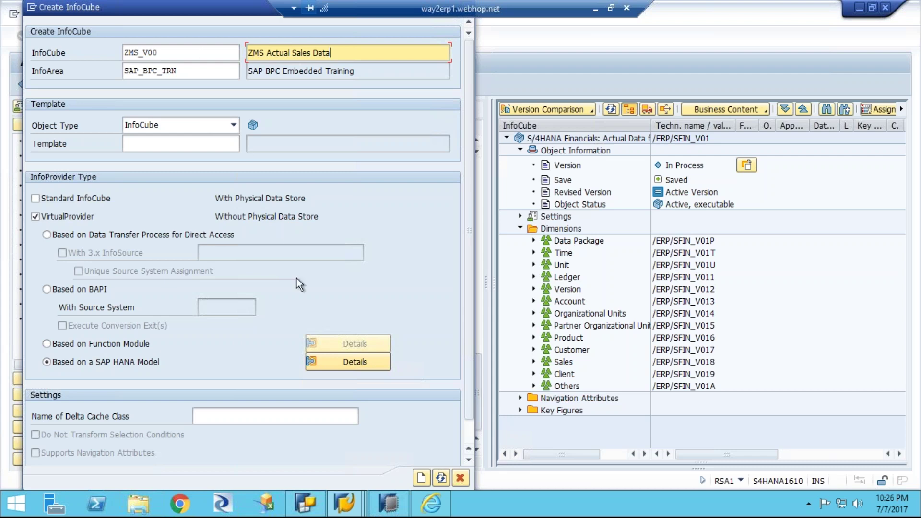
In the SAP HANA model details, search packages with sap.erp* and choose sap.erp.sfin.co.pl as the package.
{"action": "left_click", "coordinate": [318, 362]}
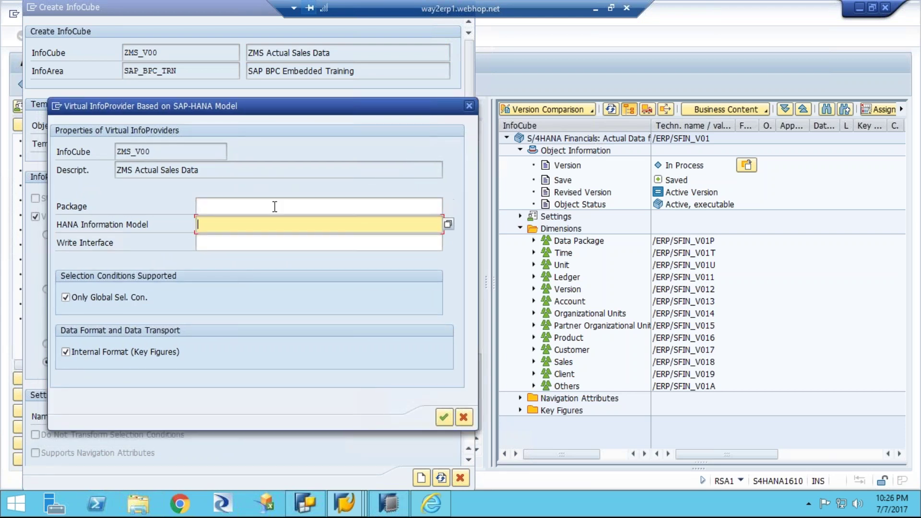
{"action": "type", "text": "sao."}
{"action": "key", "text": "BackSpace"}
{"action": "key", "text": "BackSpace"}
{"action": "key", "text": "BackSpace"}
{"action": "key", "text": "BackSpace"}
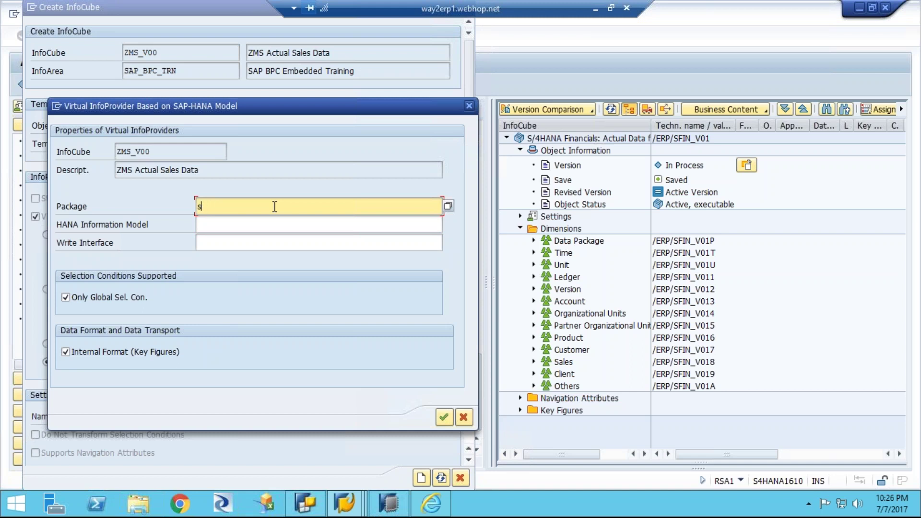
{"action": "type", "text": "sap.erp*"}
{"action": "left_click", "coordinate": [448, 206]}
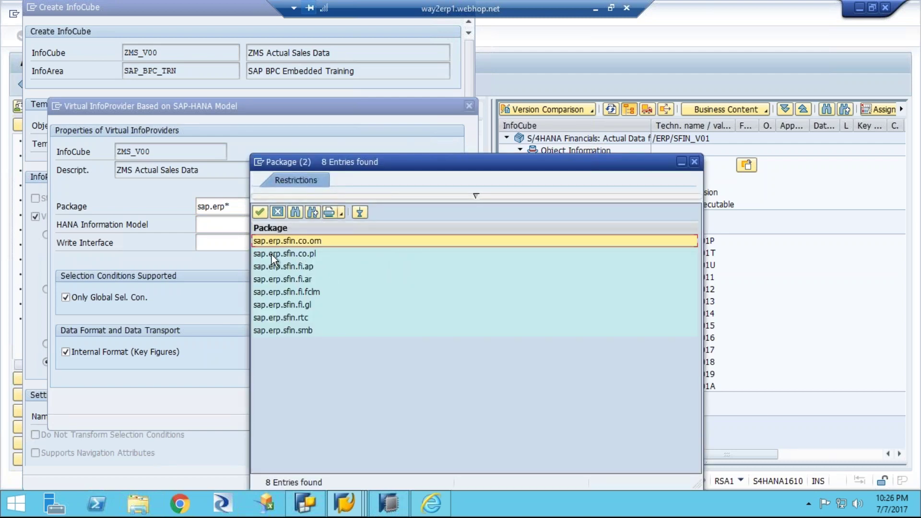
{"action": "left_click", "coordinate": [302, 254]}
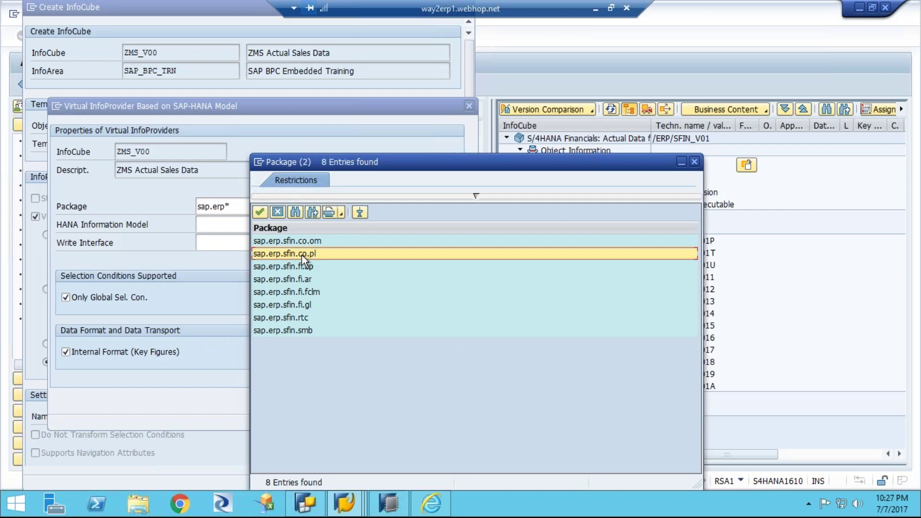
{"action": "double_click", "coordinate": [301, 255]}
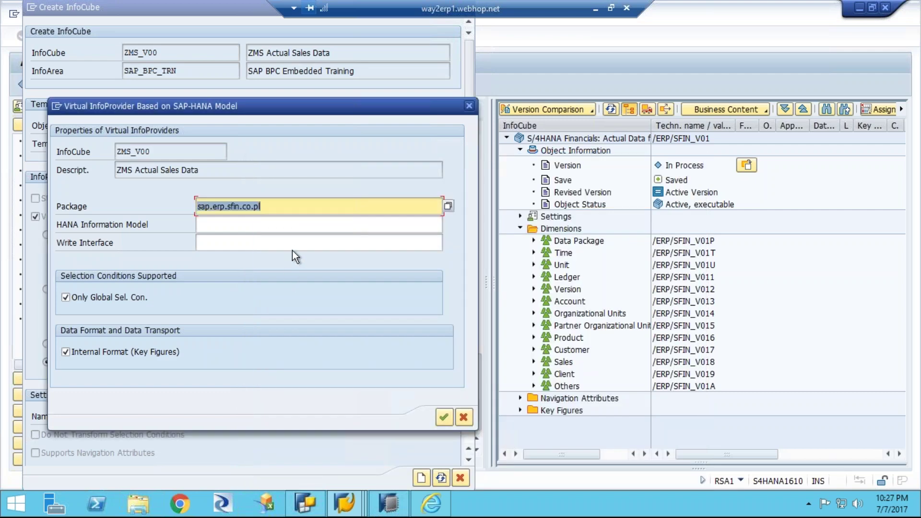
Search the package's HANA models for acdoca, set FCO_C_IBP_ACDOCA as the HANA Information Model, and create the VirtualProvider.
{"action": "left_click", "coordinate": [275, 225]}
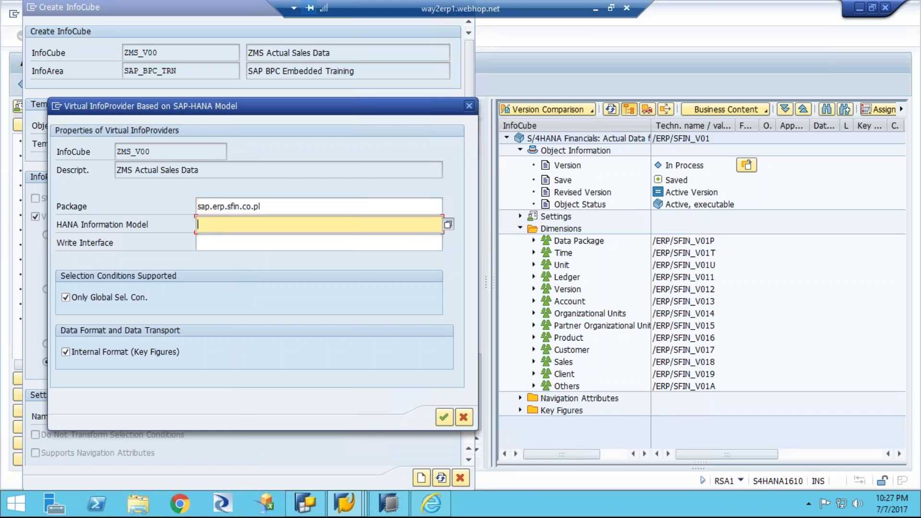
{"action": "left_click", "coordinate": [448, 224]}
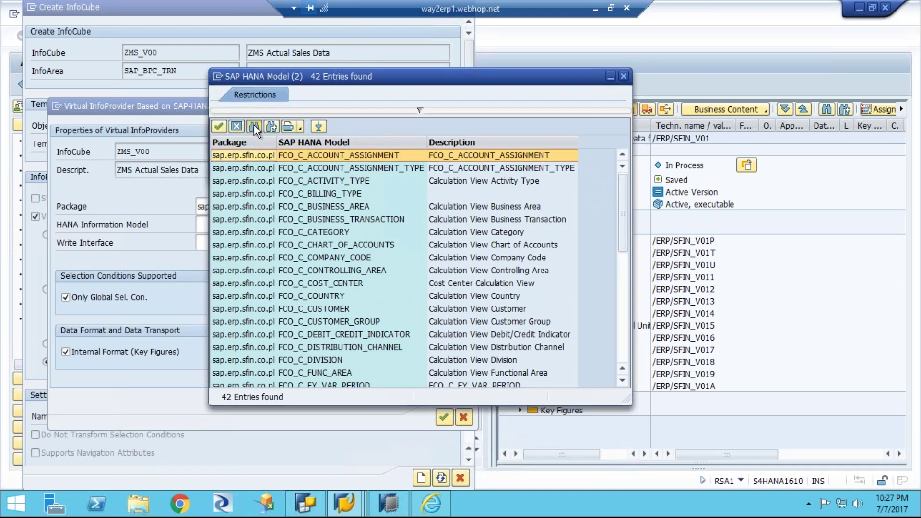
{"action": "left_click", "coordinate": [255, 126]}
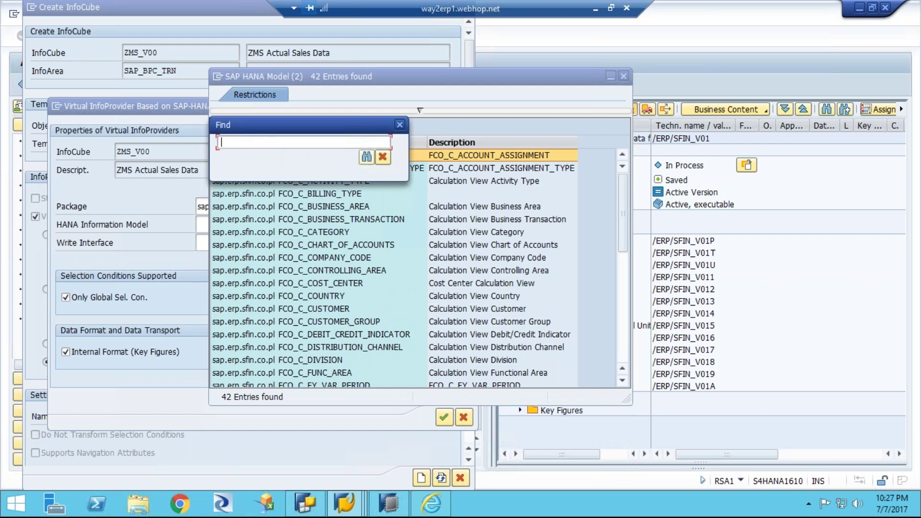
{"action": "type", "text": "acdoca"}
{"action": "key", "text": "Return"}
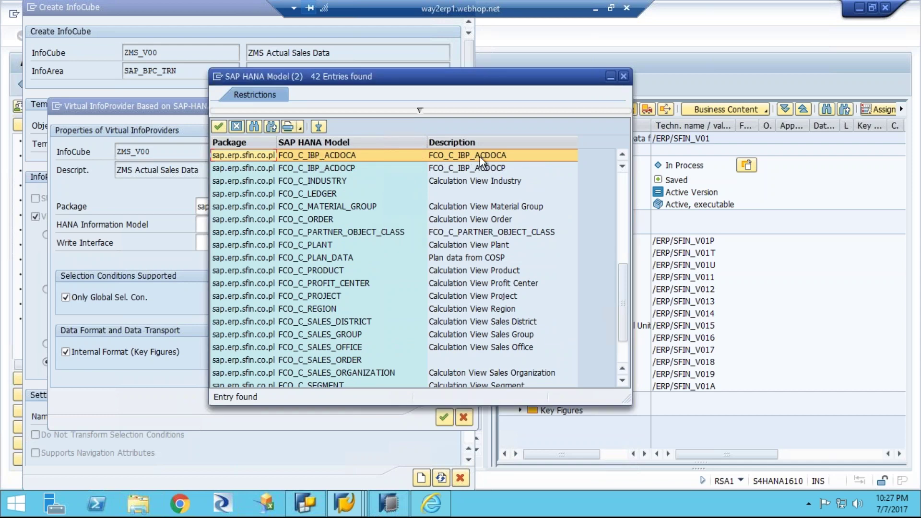
{"action": "double_click", "coordinate": [316, 157]}
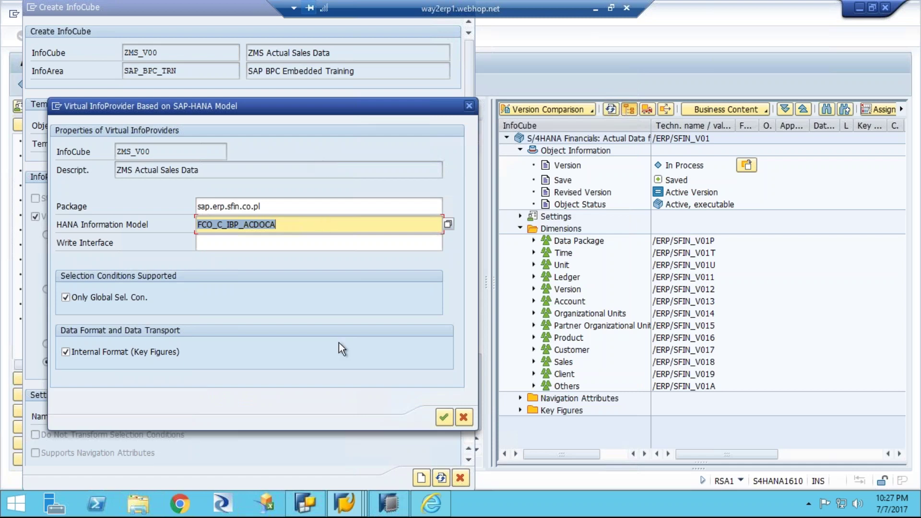
{"action": "left_click", "coordinate": [445, 417]}
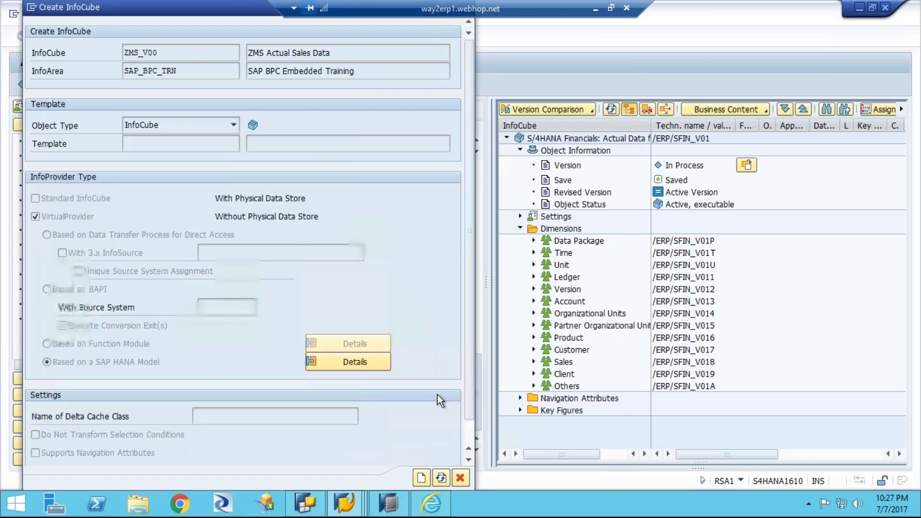
{"action": "left_click", "coordinate": [421, 478]}
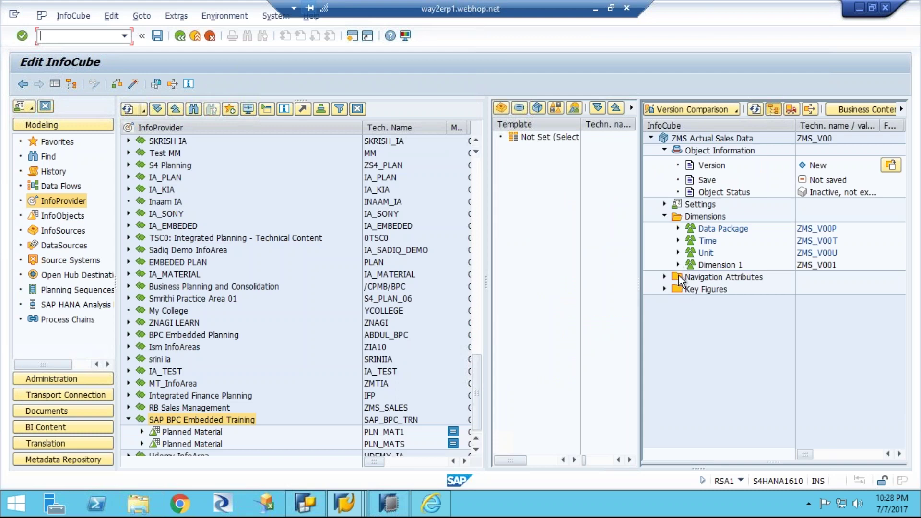
Expand the Dimension 1, Time and Unit dimensions of ZMS Actual Sales Data.
{"action": "left_click", "coordinate": [680, 300]}
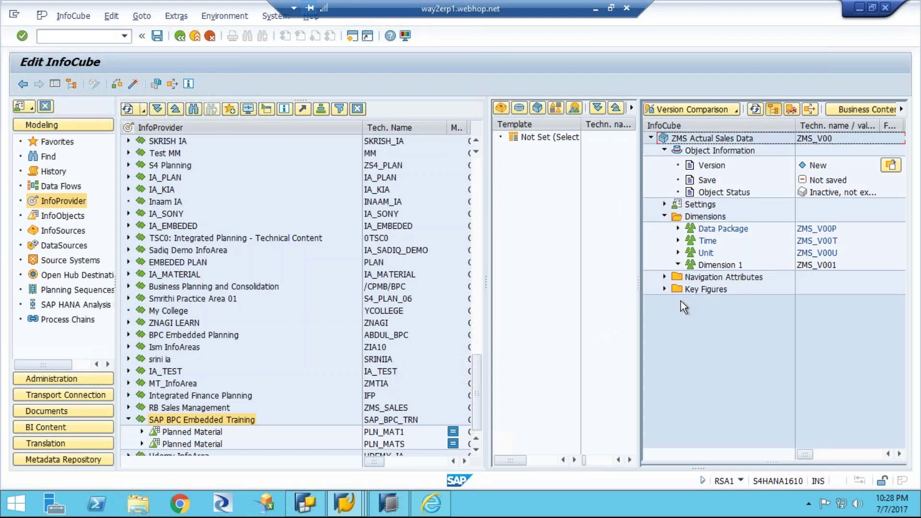
{"action": "left_click", "coordinate": [678, 241]}
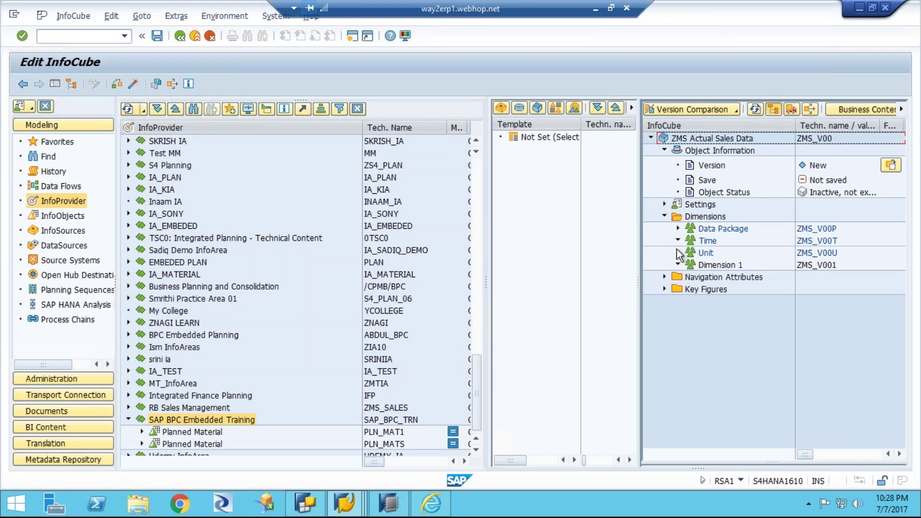
{"action": "left_click", "coordinate": [677, 253]}
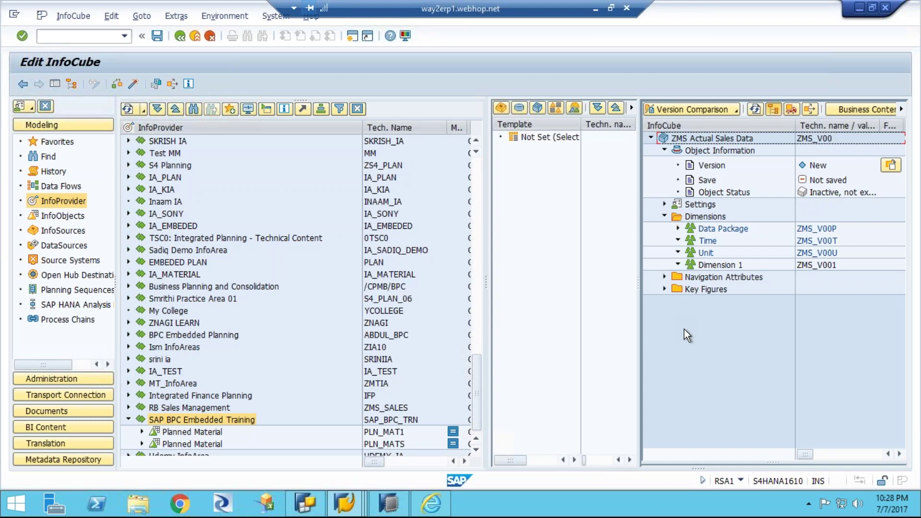
Switch to the data workbook in Excel and copy the four time characteristics 0FISCPER3 through 0FISCVARNT from C3:C6.
{"action": "left_click", "coordinate": [595, 9]}
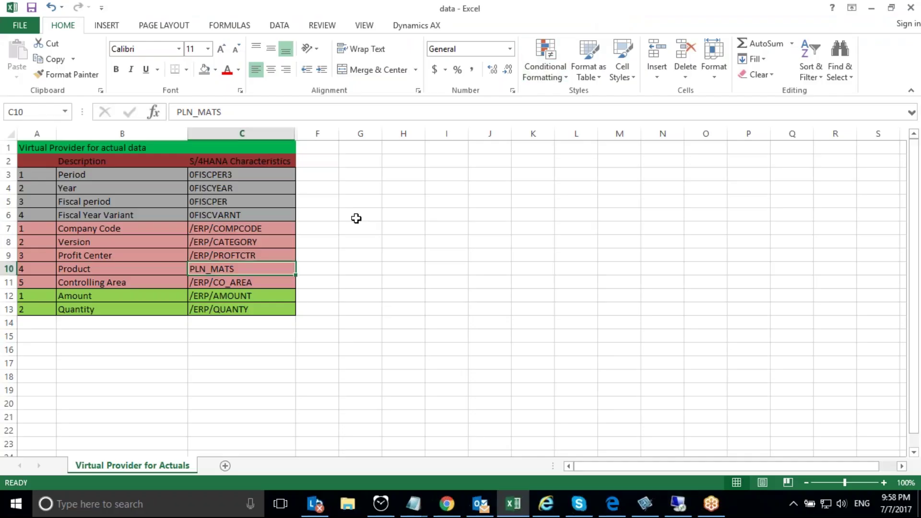
{"action": "left_click", "coordinate": [402, 228]}
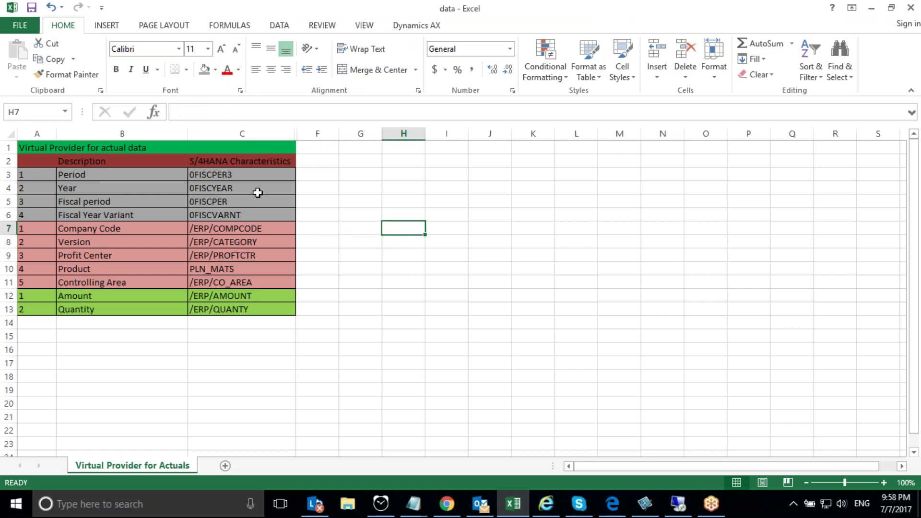
{"action": "left_click_drag", "start_coordinate": [238, 176], "coordinate": [240, 214]}
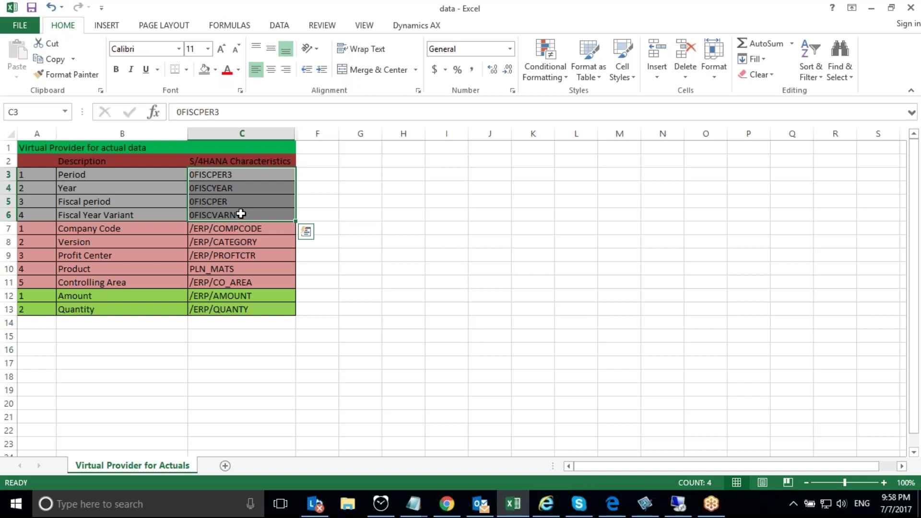
{"action": "key", "text": "ctrl+c"}
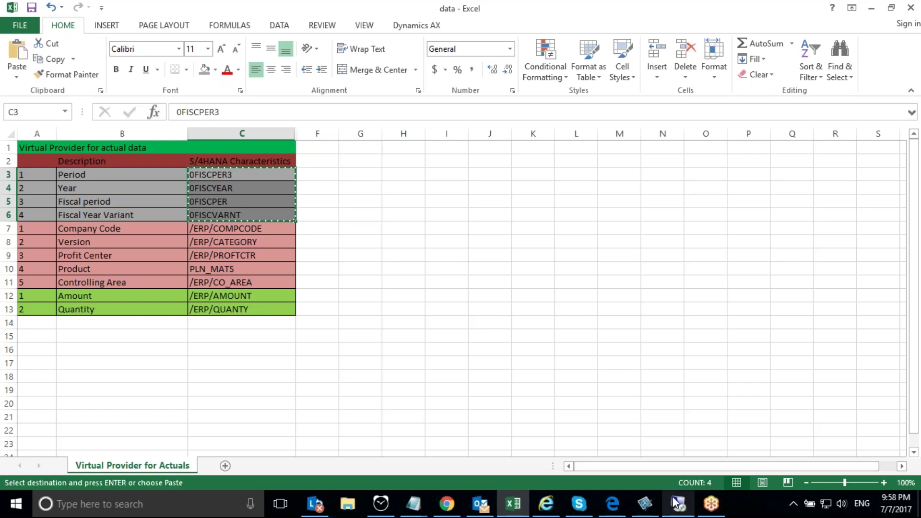
Switch to the remote SAP session and insert 0FISCPER3, 0FISCYEAR, 0FISCPER and 0FISCVARNT into the Time dimension with InfoObject Direct Input.
{"action": "left_click", "coordinate": [676, 502]}
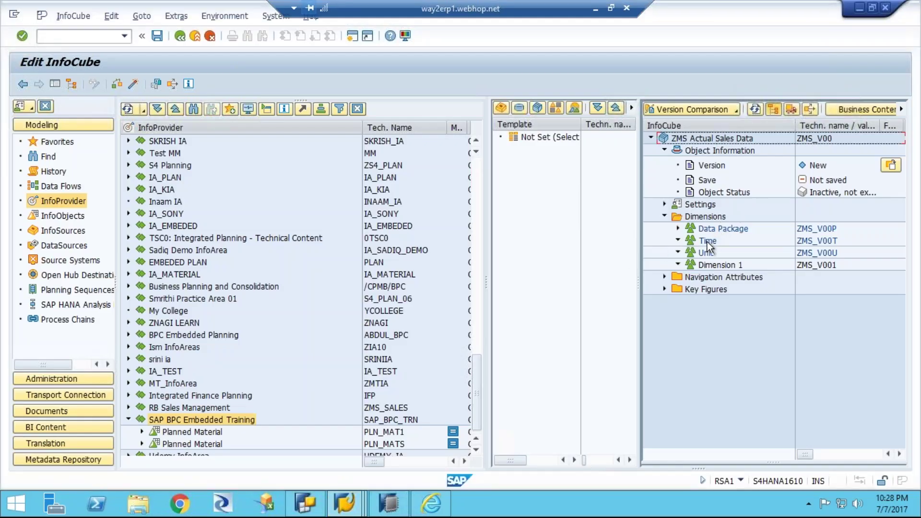
{"action": "left_click", "coordinate": [707, 242]}
{"action": "right_click", "coordinate": [706, 243]}
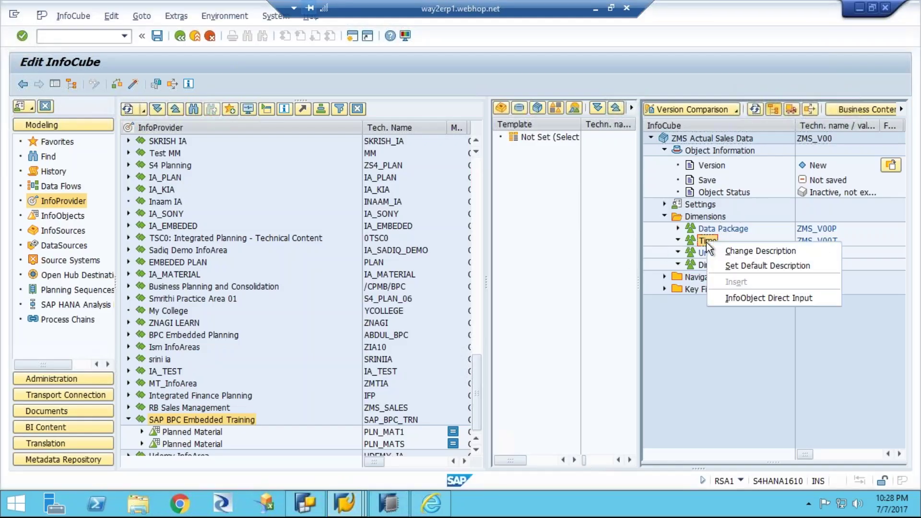
{"action": "left_click", "coordinate": [735, 298]}
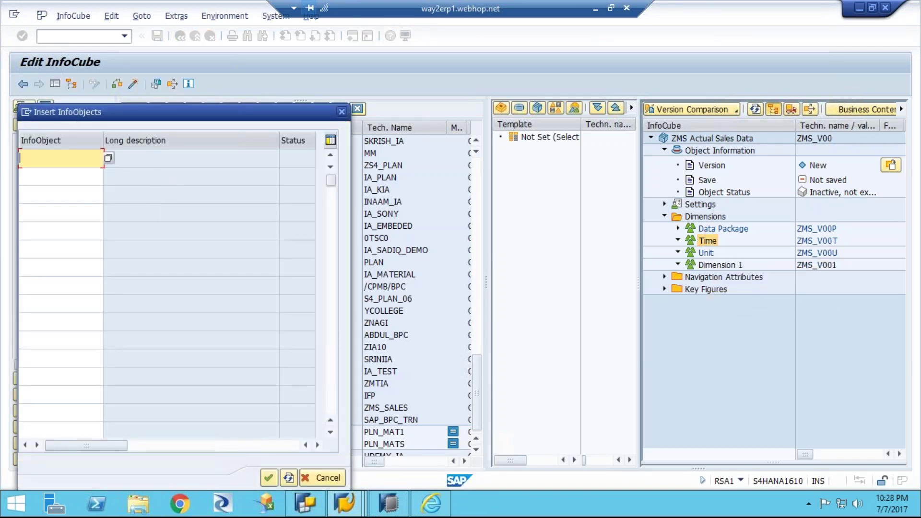
{"action": "key", "text": "ctrl+v"}
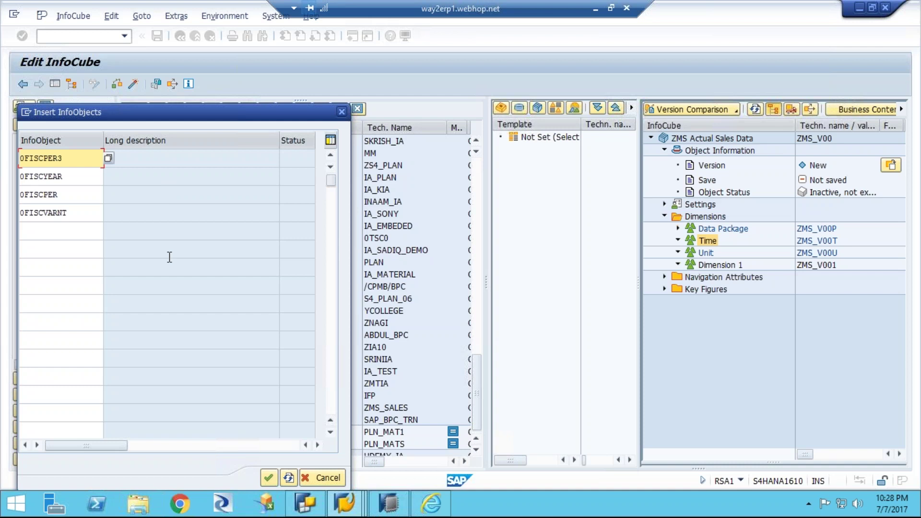
{"action": "left_click", "coordinate": [287, 478]}
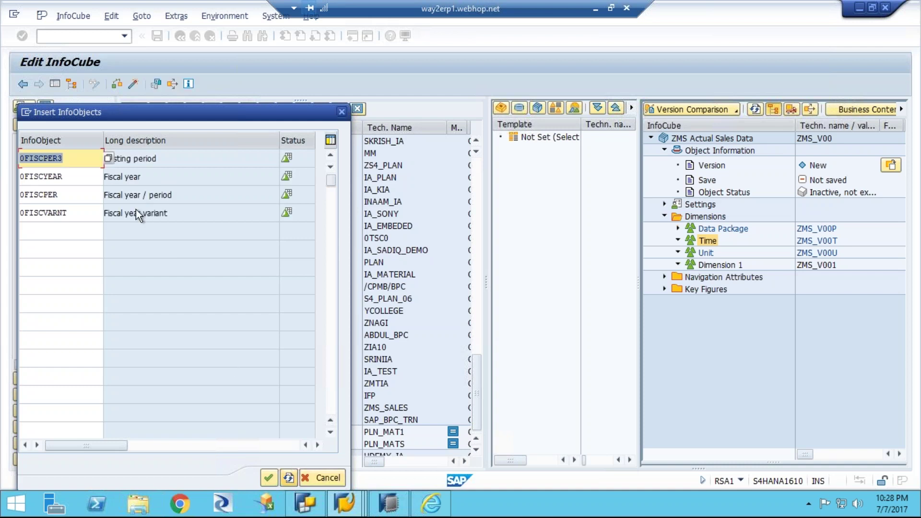
{"action": "left_click", "coordinate": [268, 478]}
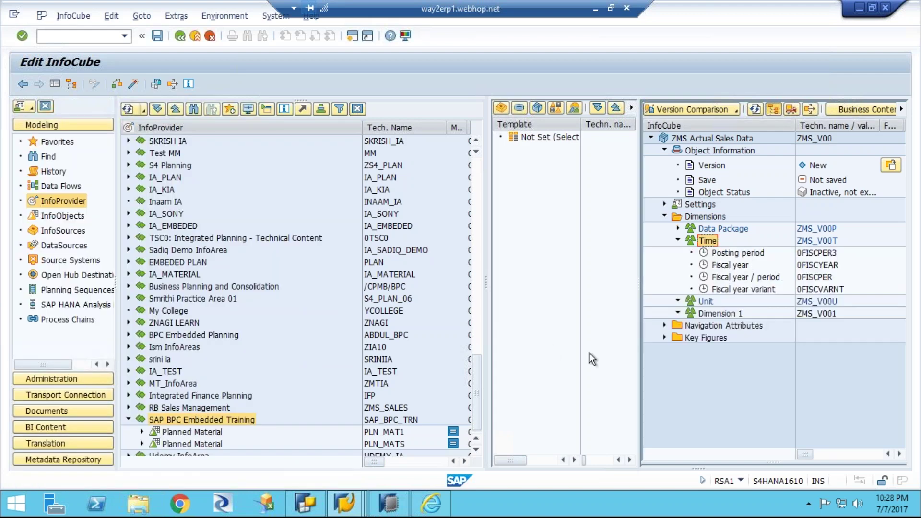
Switch to Excel and copy the five characteristics /ERP/COMPCODE through /ERP/CO_AREA from C7:C11.
{"action": "left_click", "coordinate": [595, 8]}
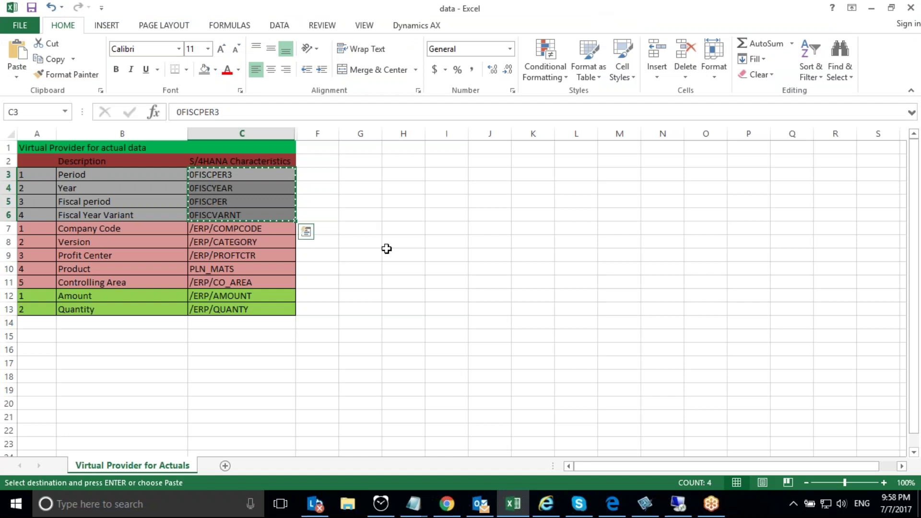
{"action": "left_click", "coordinate": [128, 230]}
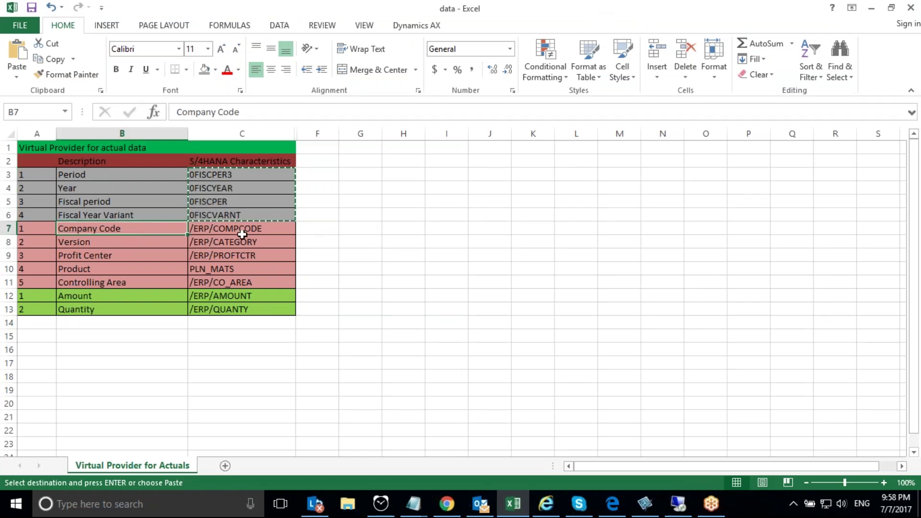
{"action": "left_click_drag", "start_coordinate": [242, 233], "coordinate": [249, 279]}
{"action": "key", "text": "ctrl+c"}
Back in SAP, insert /ERP/COMPCODE, /ERP/CATEGORY, /ERP/PROFTCTR, PLN_MATS and /ERP/CO_AREA into Dimension 1 with InfoObject Direct Input.
{"action": "left_click", "coordinate": [678, 504]}
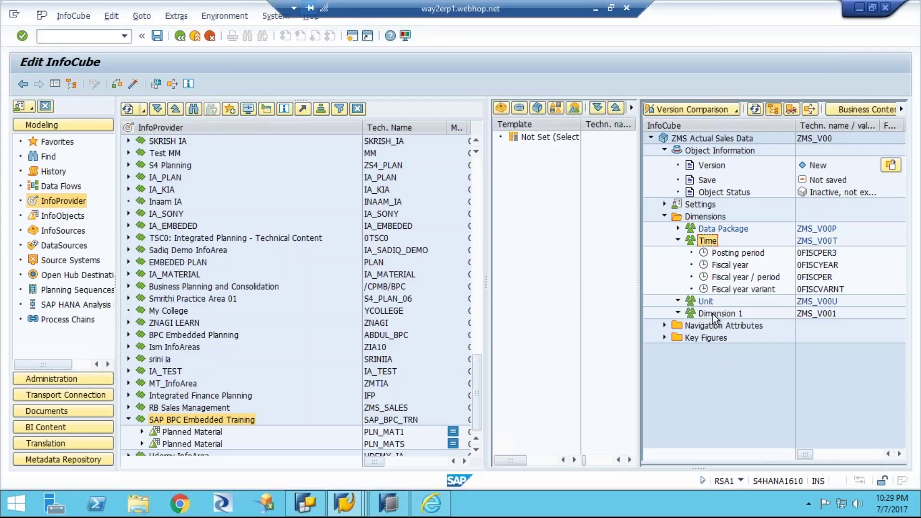
{"action": "left_click", "coordinate": [713, 313]}
{"action": "right_click", "coordinate": [713, 313]}
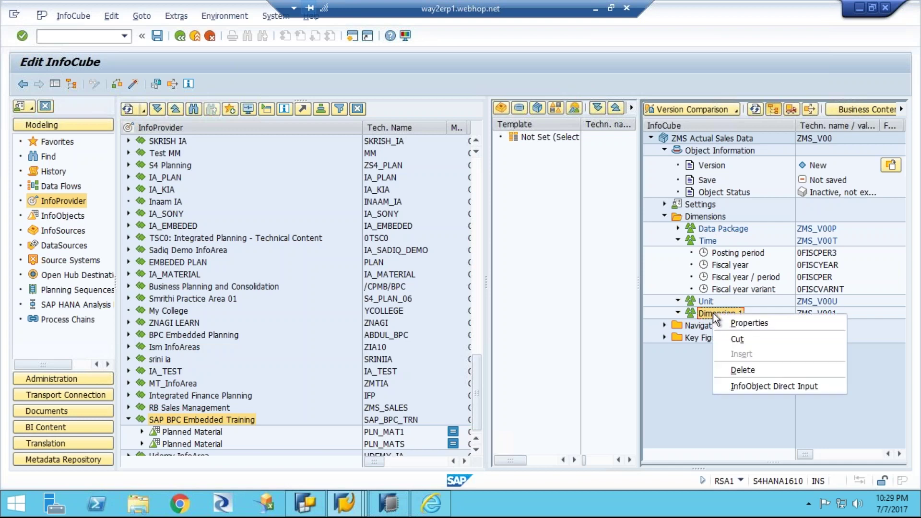
{"action": "left_click", "coordinate": [741, 384]}
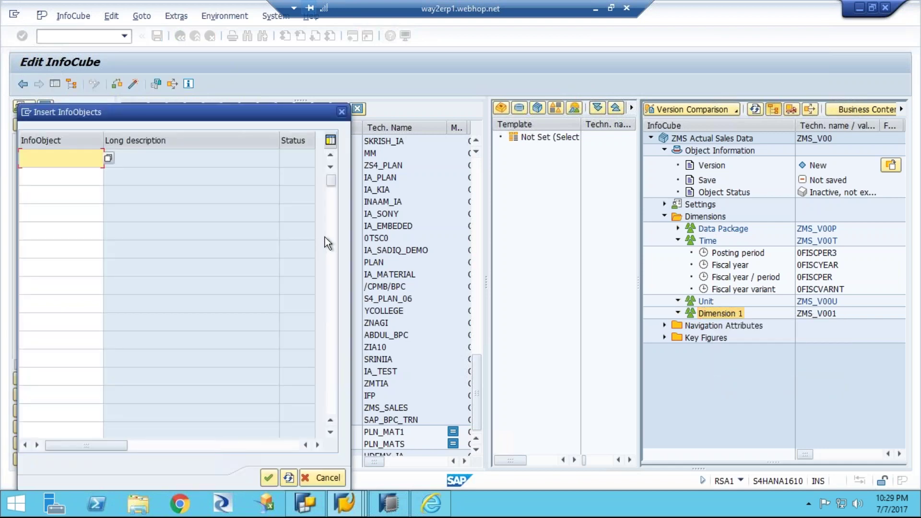
{"action": "key", "text": "ctrl+v"}
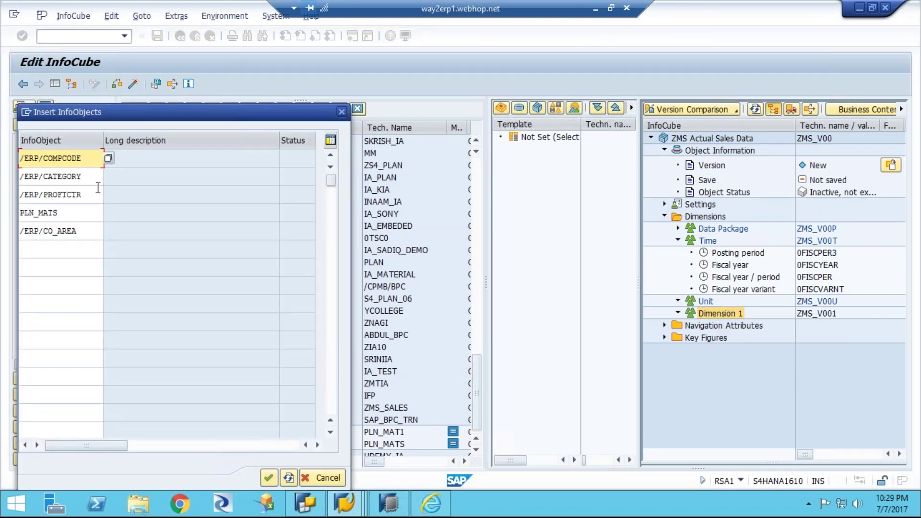
{"action": "left_click", "coordinate": [268, 478]}
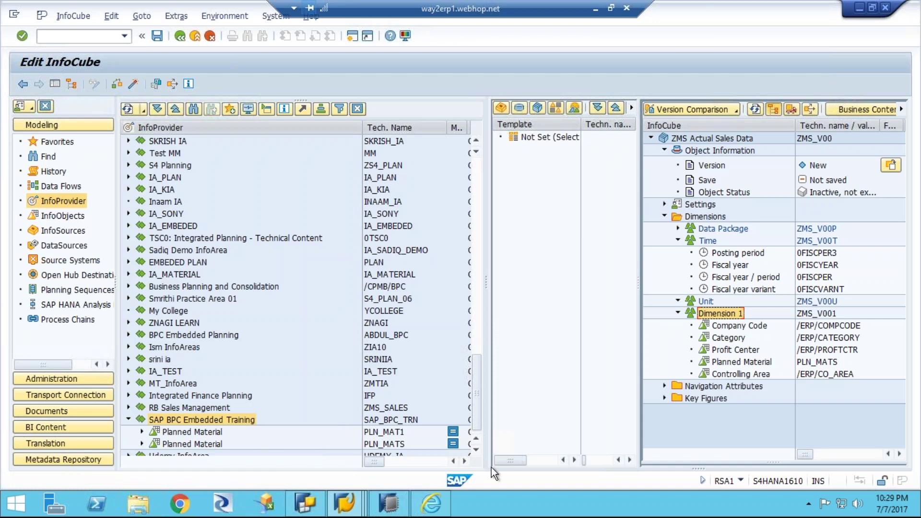
Switch to Excel and copy the two key figures /ERP/AMOUNT and /ERP/QUANTY from C12:C13.
{"action": "left_click", "coordinate": [595, 9]}
{"action": "left_click_drag", "start_coordinate": [257, 299], "coordinate": [260, 309]}
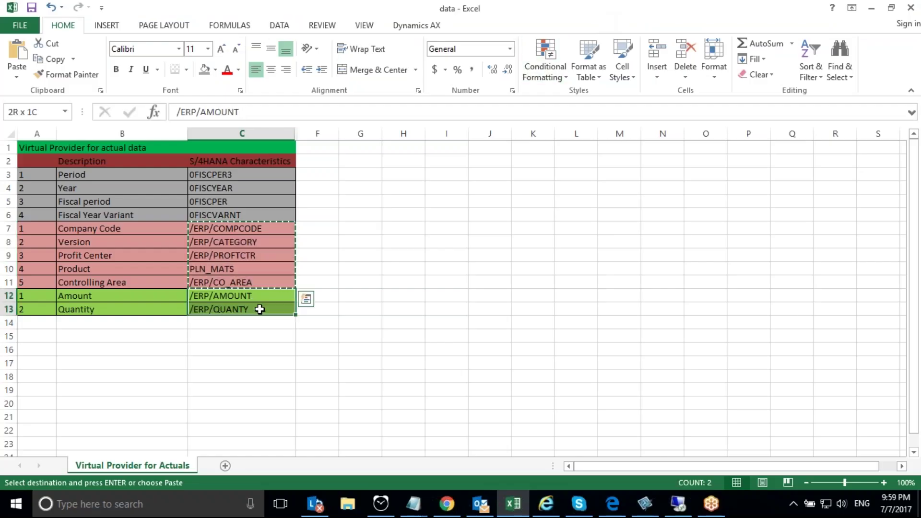
{"action": "key", "text": "ctrl+c"}
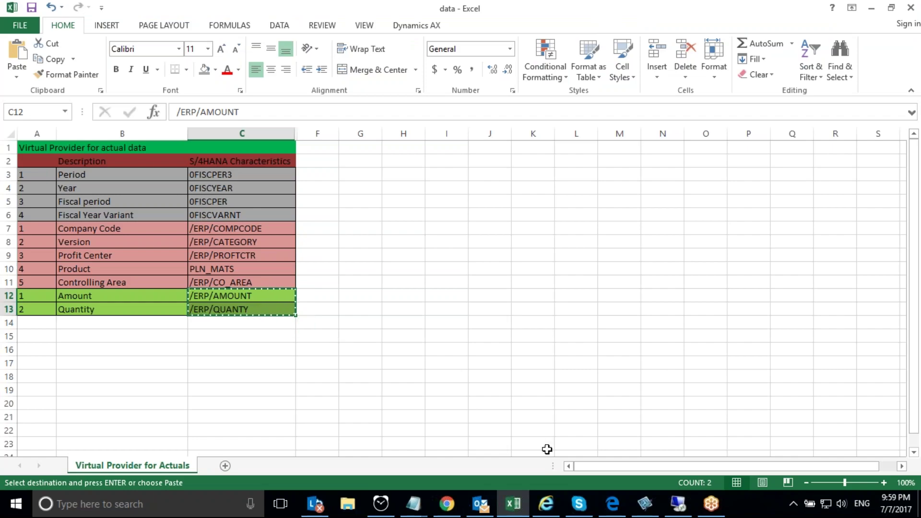
Back in SAP, insert /ERP/AMOUNT and /ERP/QUANTY as key figures with InfoObject Direct Input and save ZMS_V00.
{"action": "left_click", "coordinate": [677, 504]}
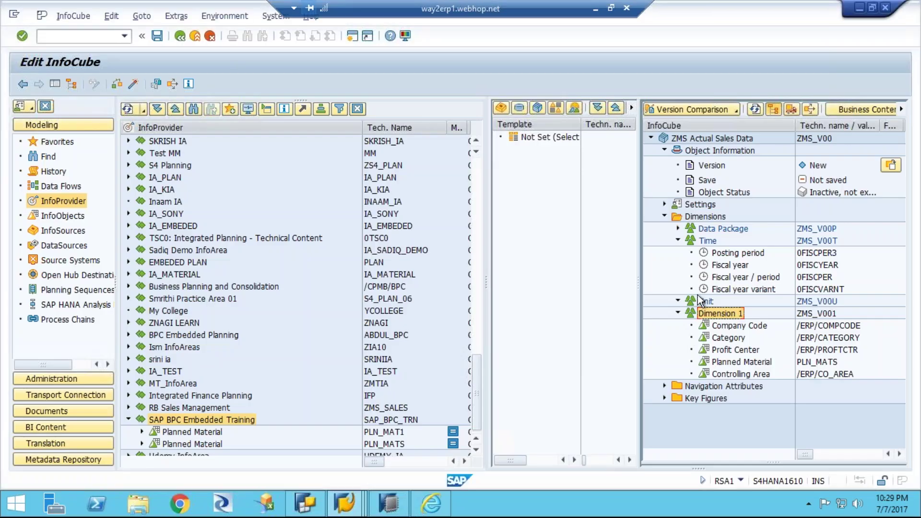
{"action": "right_click", "coordinate": [700, 397]}
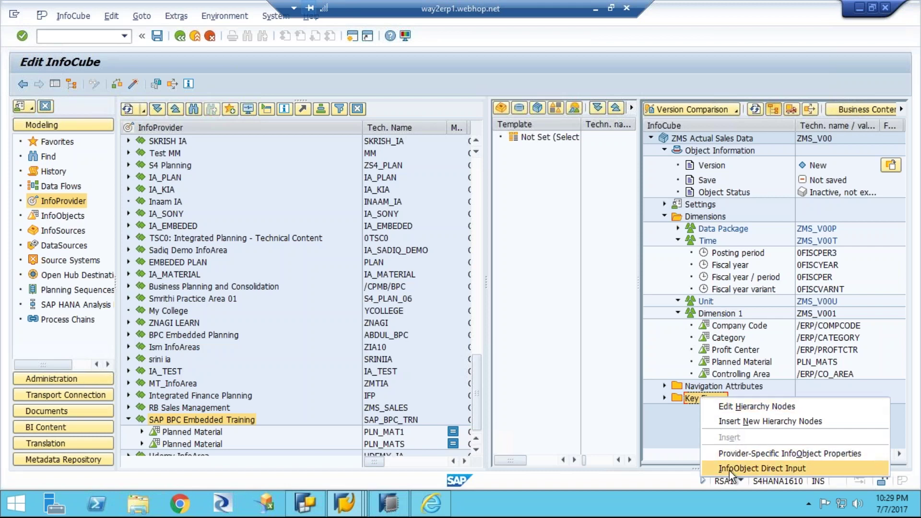
{"action": "left_click", "coordinate": [729, 469]}
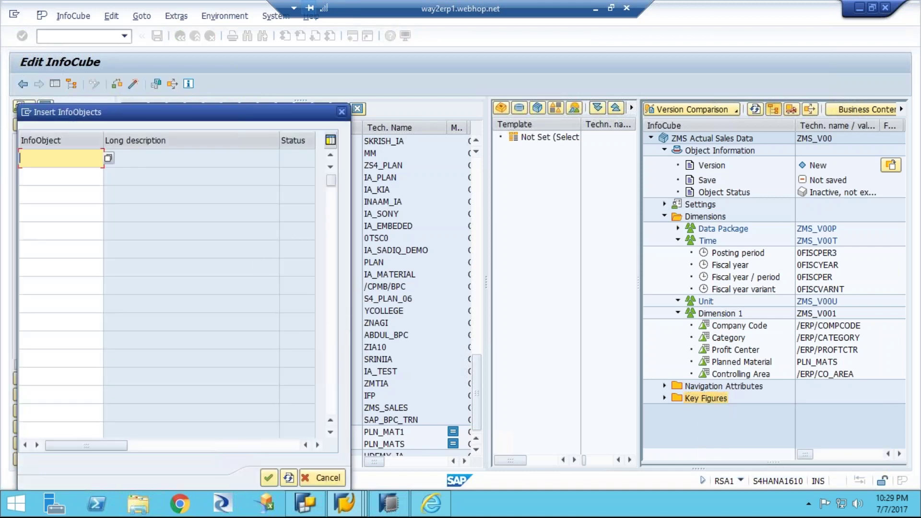
{"action": "key", "text": "ctrl+v"}
{"action": "left_click", "coordinate": [288, 477]}
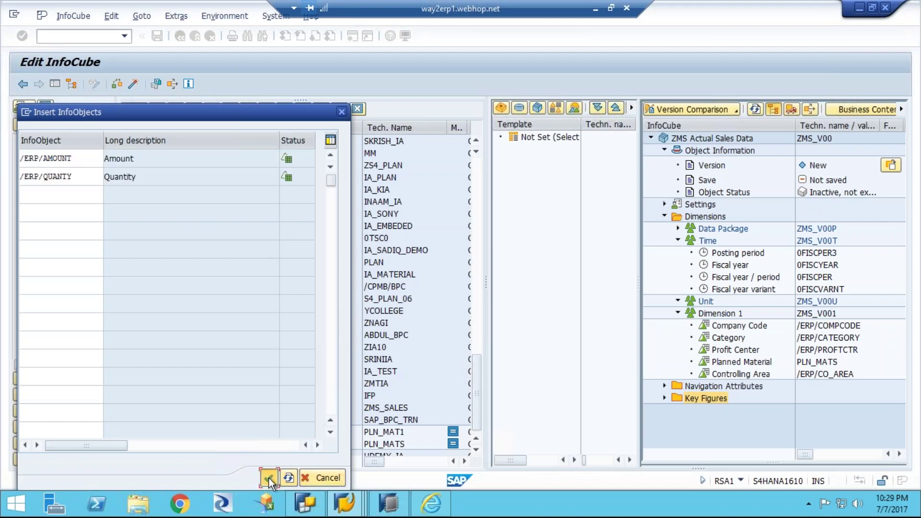
{"action": "left_click", "coordinate": [268, 478]}
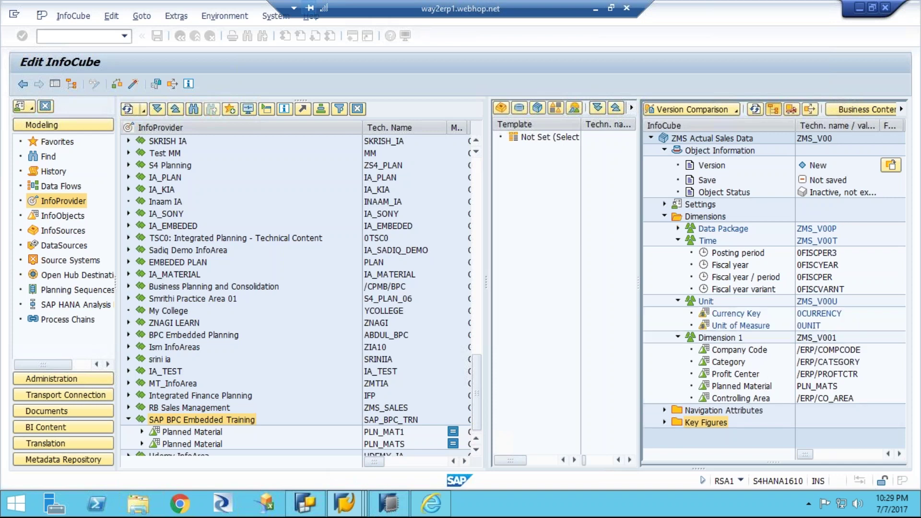
{"action": "left_click", "coordinate": [158, 40]}
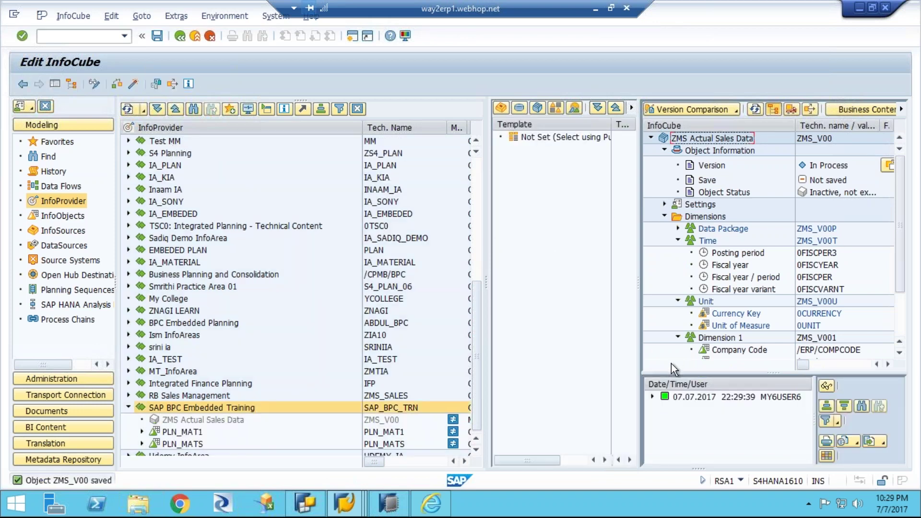
Hide the navigation and InfoProvider trees to give the ZMS_V00 InfoCube editor the full width.
{"action": "left_click", "coordinate": [652, 397]}
{"action": "left_click", "coordinate": [652, 397]}
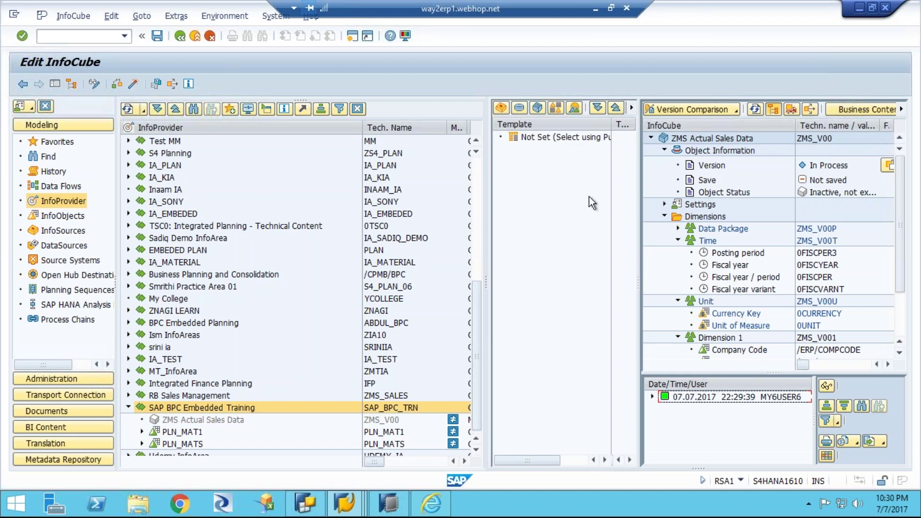
{"action": "left_click", "coordinate": [58, 85]}
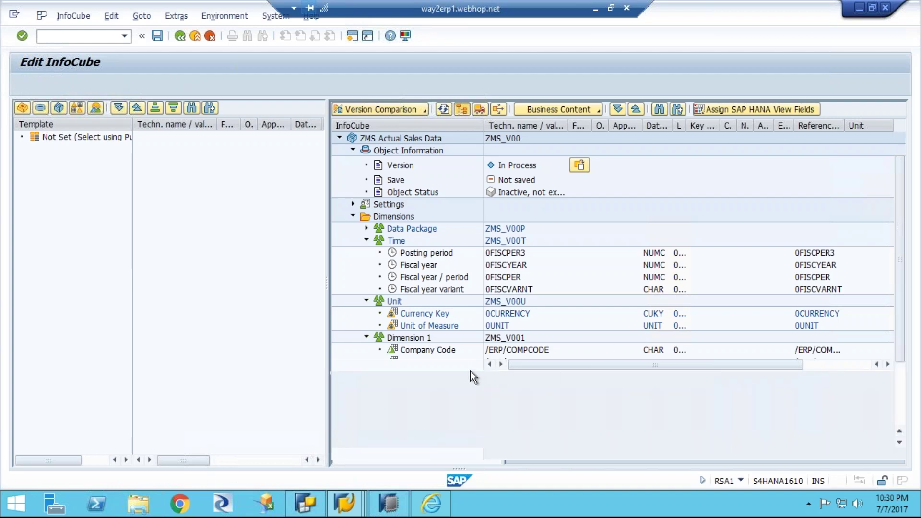
{"action": "left_click", "coordinate": [521, 350]}
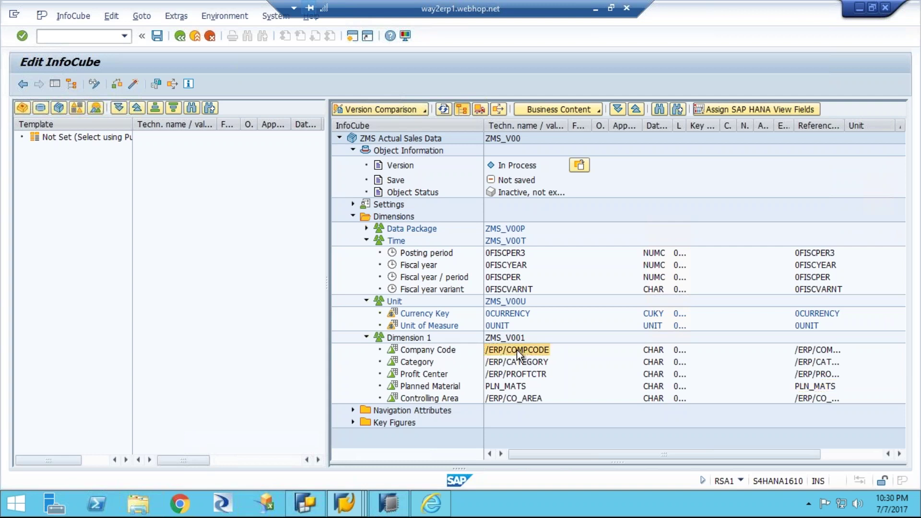
{"action": "right_click", "coordinate": [516, 349]}
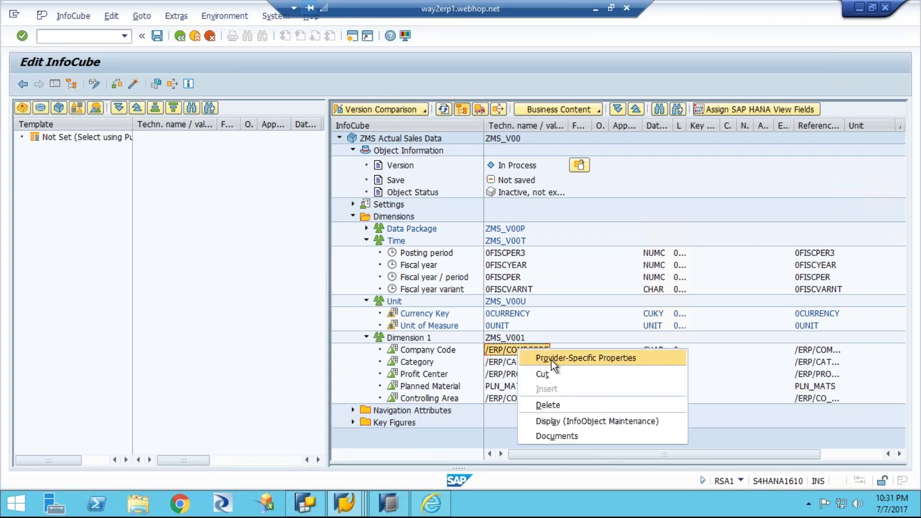
{"action": "left_click", "coordinate": [225, 284]}
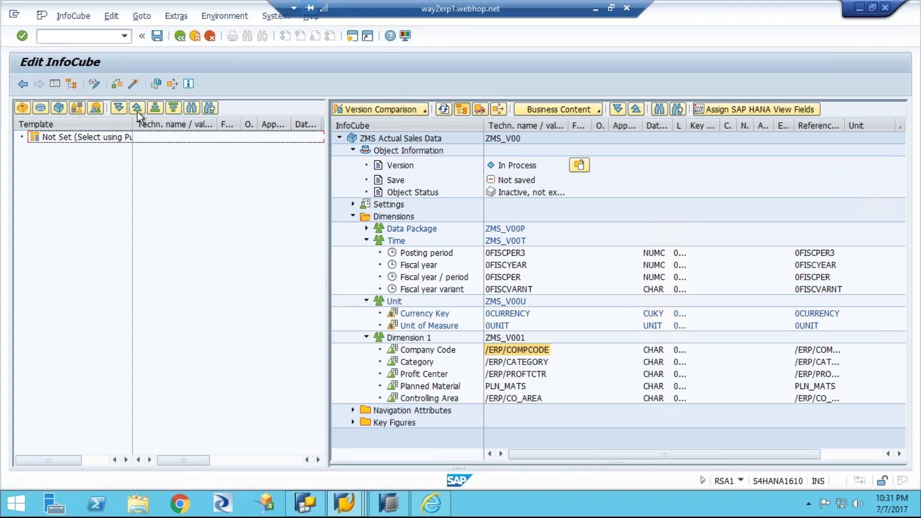
Run the consistency check on ZMS_V00, enlarge the log to examine its messages in full, and close the log.
{"action": "left_click", "coordinate": [116, 84]}
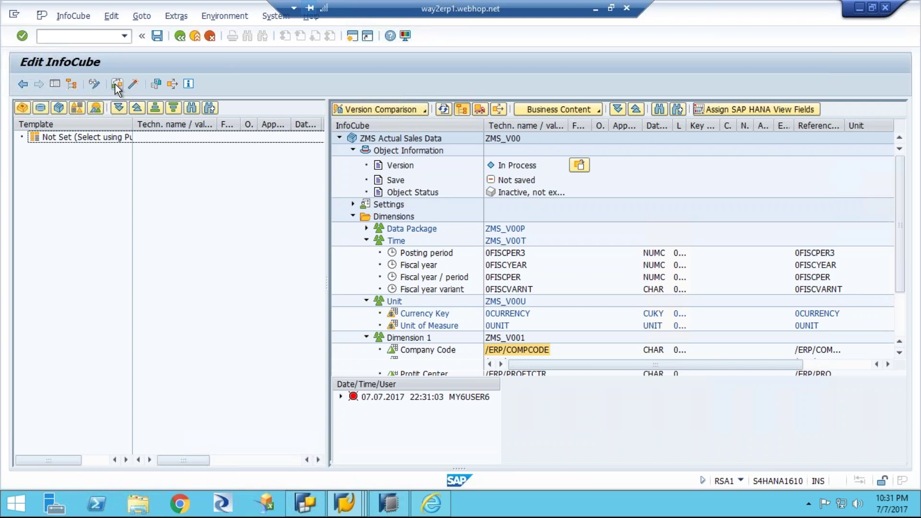
{"action": "left_click", "coordinate": [341, 396]}
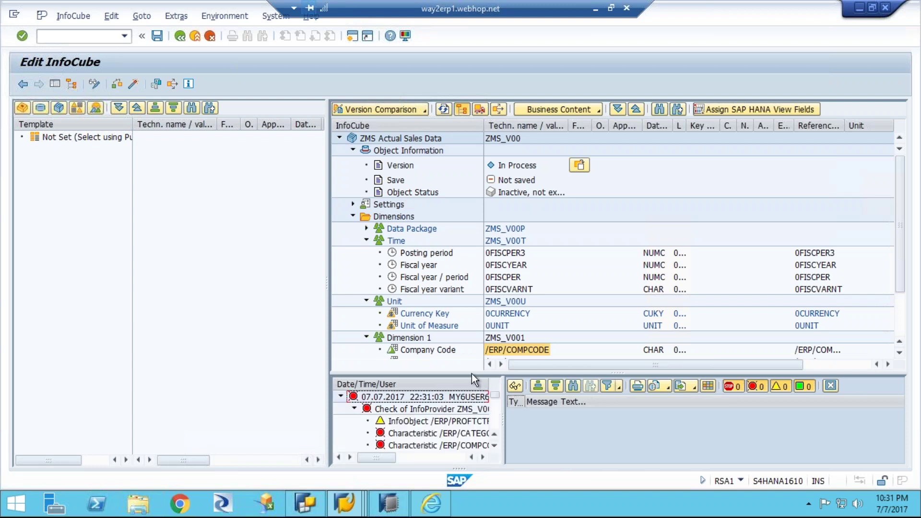
{"action": "left_click_drag", "start_coordinate": [471, 373], "coordinate": [517, 390]}
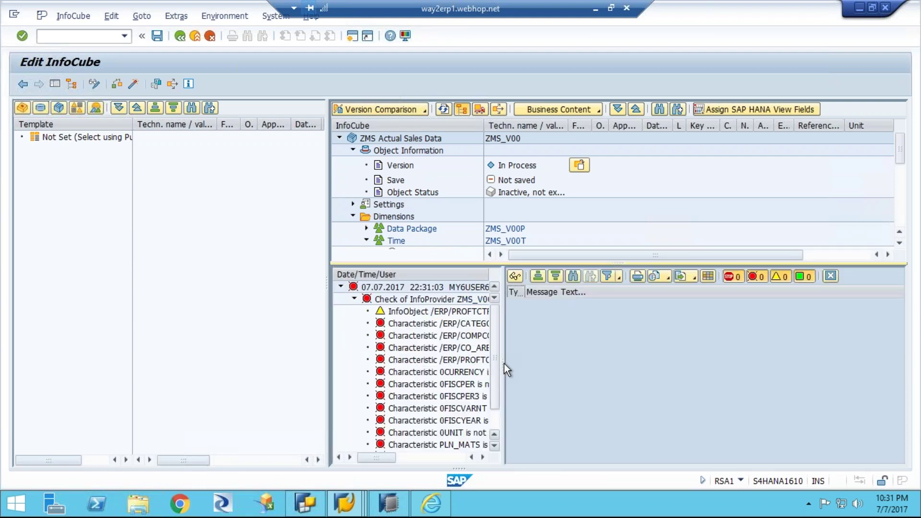
{"action": "left_click_drag", "start_coordinate": [504, 364], "coordinate": [757, 358]}
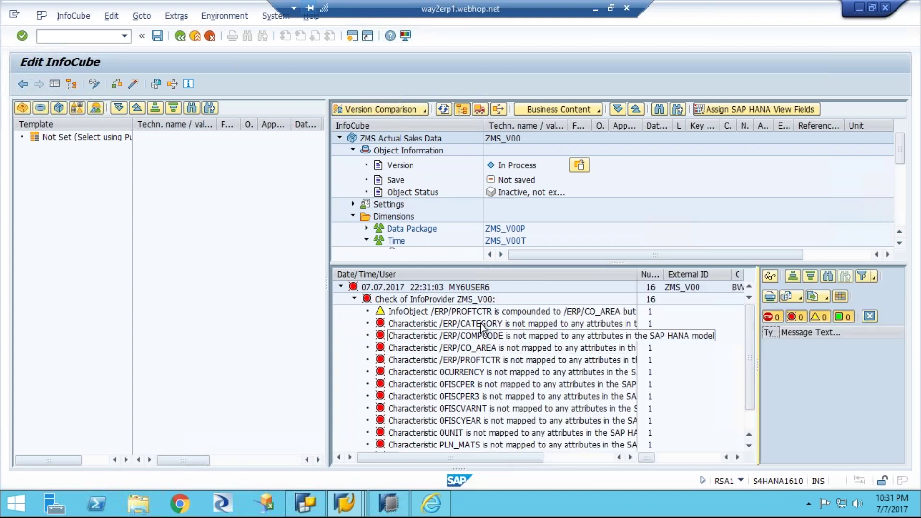
{"action": "left_click_drag", "start_coordinate": [475, 453], "coordinate": [659, 449]}
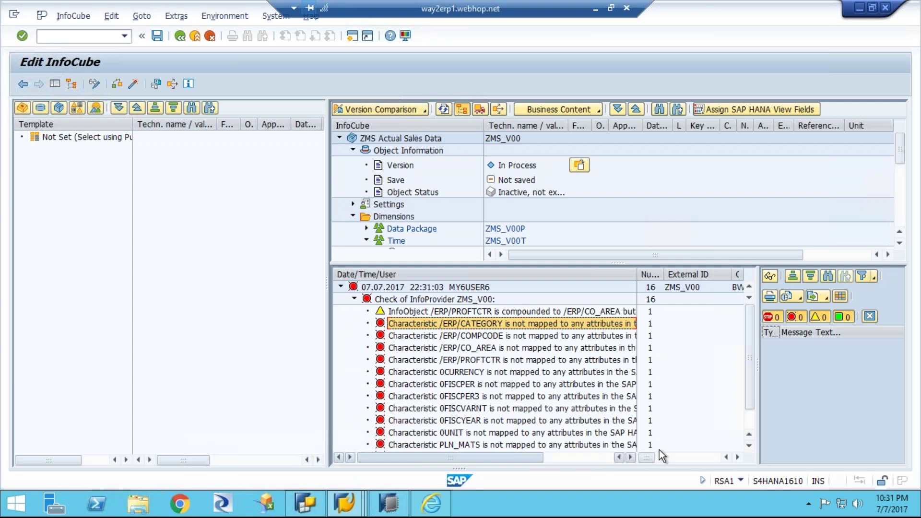
{"action": "left_click_drag", "start_coordinate": [659, 450], "coordinate": [659, 450]}
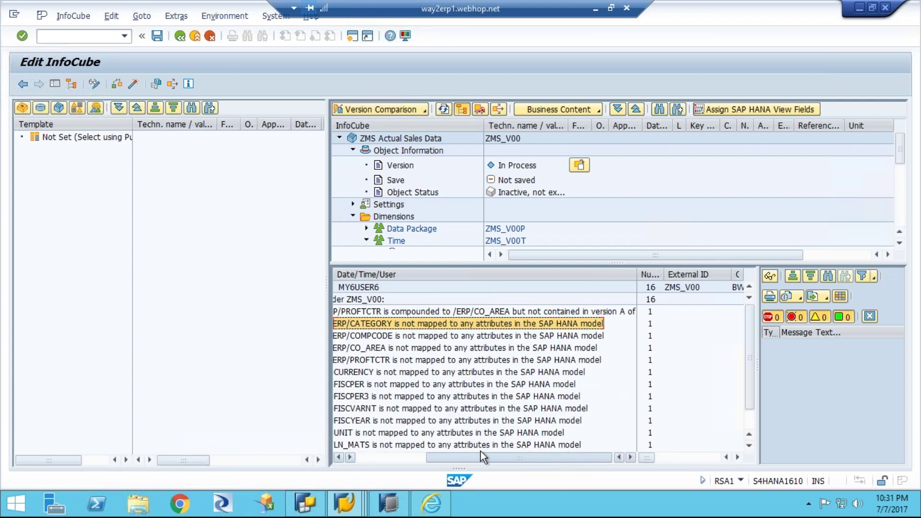
{"action": "left_click", "coordinate": [406, 455]}
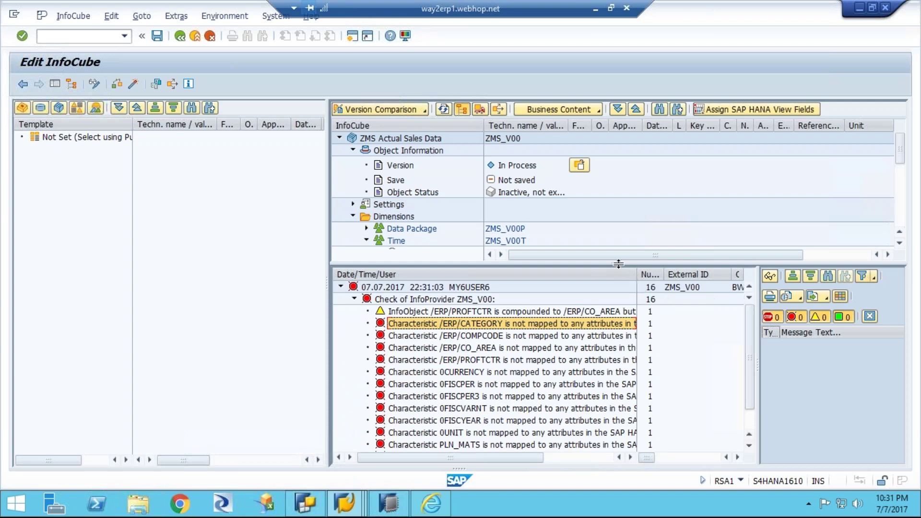
{"action": "left_click_drag", "start_coordinate": [617, 263], "coordinate": [650, 383]}
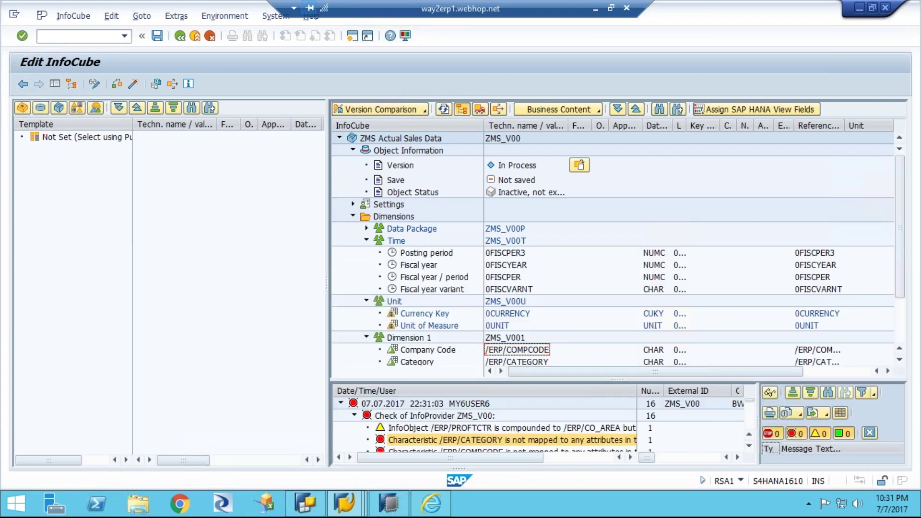
{"action": "left_click", "coordinate": [868, 432]}
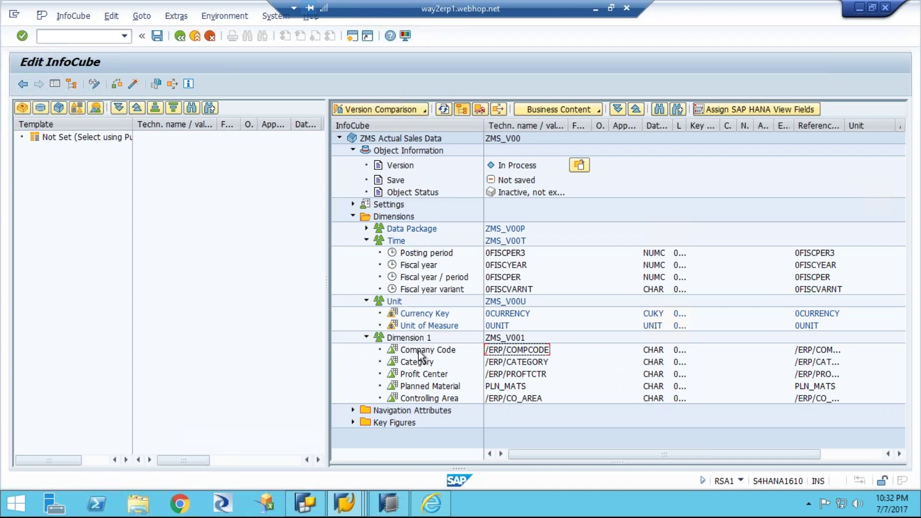
Switch to the Dictionary display of table ACDOCA and find the company code field by searching the Short Description column for COMPANY.
{"action": "left_click", "coordinate": [343, 506]}
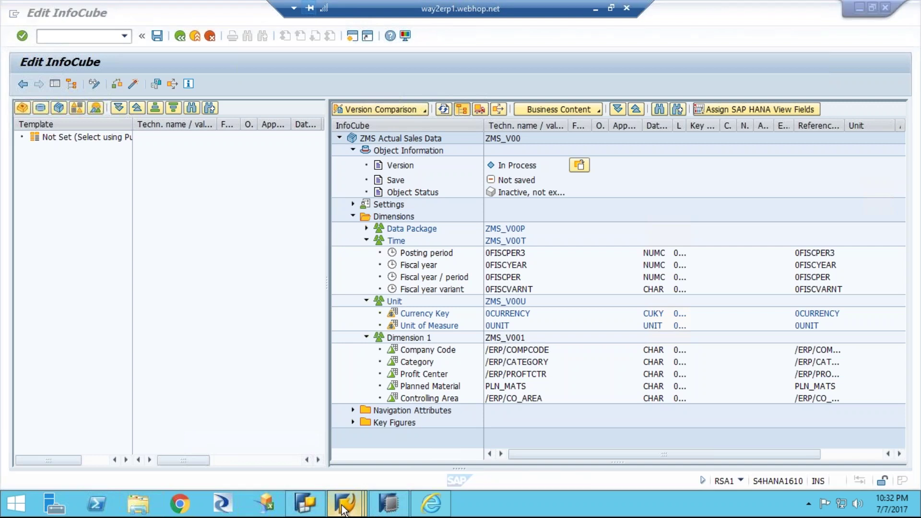
{"action": "left_click", "coordinate": [343, 507]}
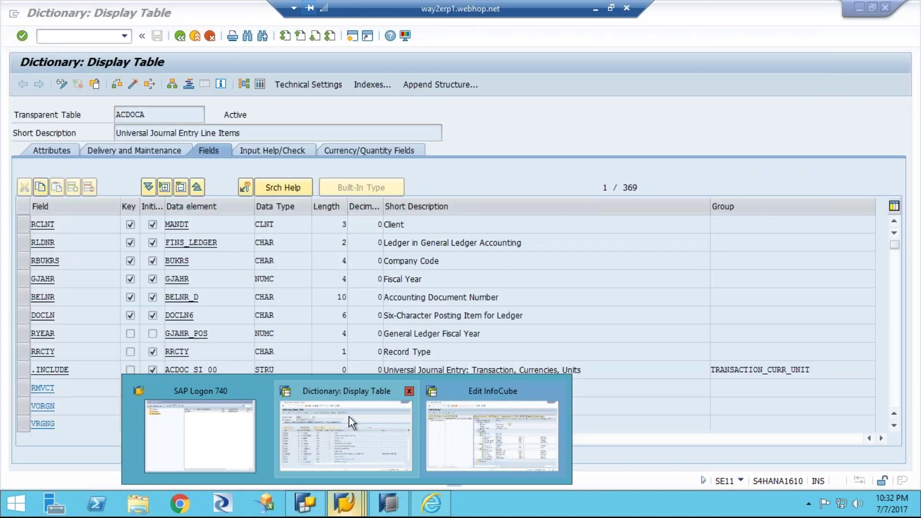
{"action": "left_click", "coordinate": [349, 417]}
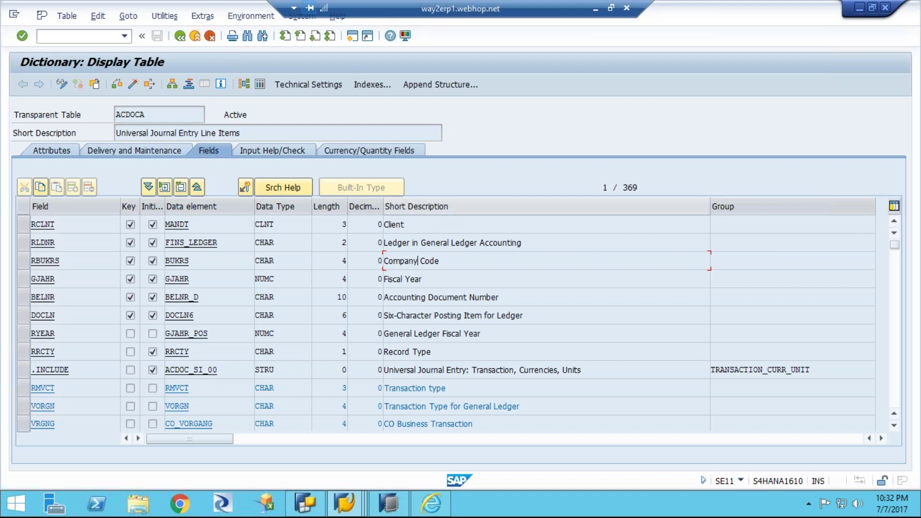
{"action": "left_click", "coordinate": [441, 205]}
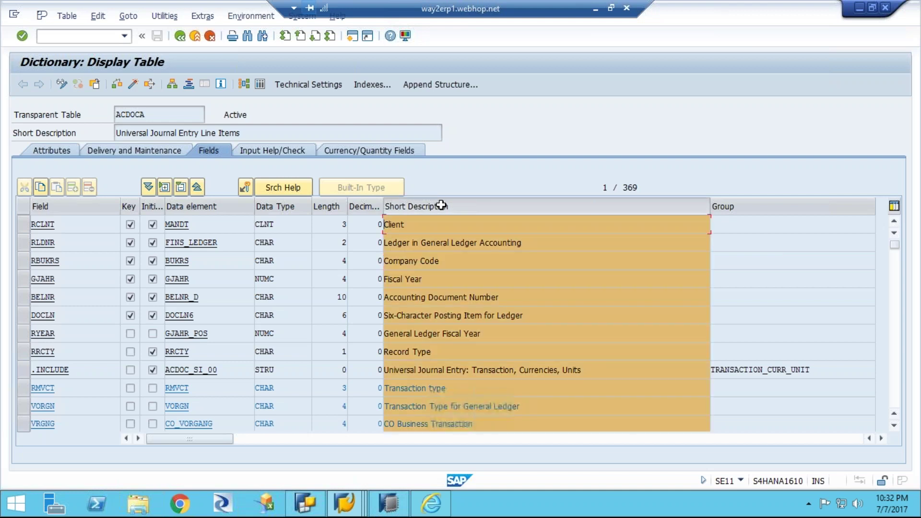
{"action": "left_click", "coordinate": [247, 36]}
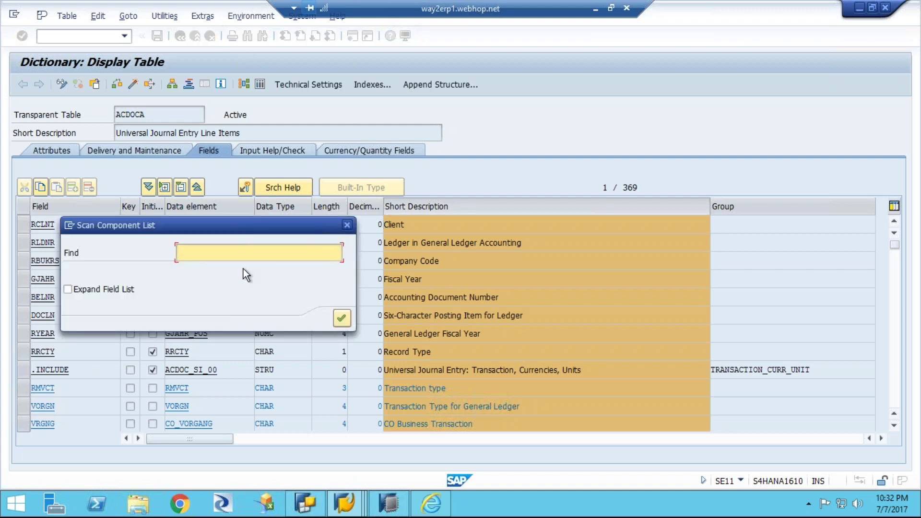
{"action": "type", "text": "company code"}
{"action": "key", "text": "BackSpace"}
{"action": "key", "text": "BackSpace"}
{"action": "key", "text": "BackSpace"}
{"action": "key", "text": "BackSpace"}
{"action": "key", "text": "BackSpace"}
{"action": "key", "text": "BackSpace"}
{"action": "type", "text": "y"}
{"action": "key", "text": "Return"}
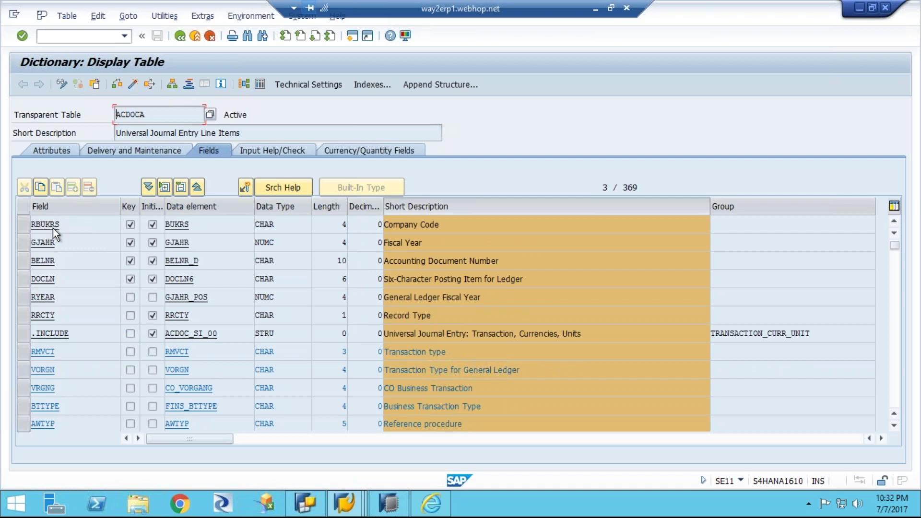
{"action": "left_click_drag", "start_coordinate": [60, 225], "coordinate": [7, 224]}
Search the short descriptions of table ACDOCA for PROFIT to find the profit center field.
{"action": "left_click", "coordinate": [245, 39]}
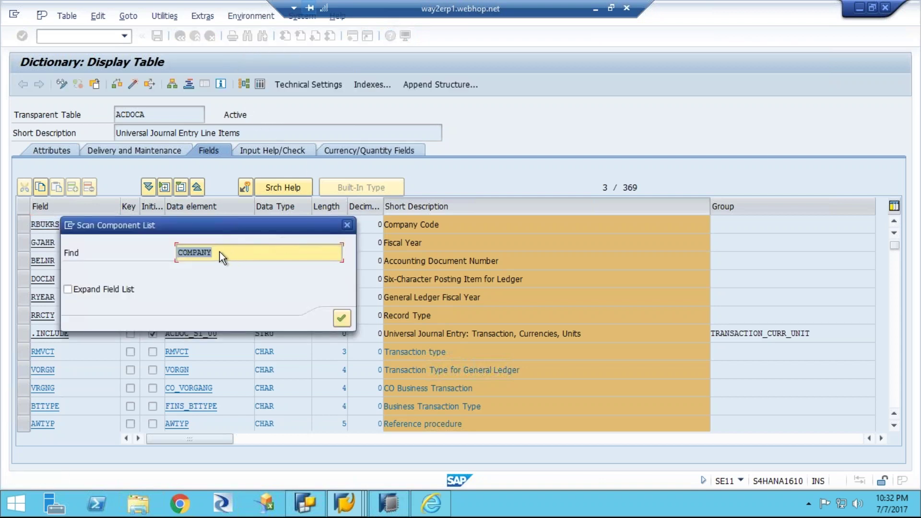
{"action": "type", "text": "profilt"}
{"action": "key", "text": "BackSpace"}
{"action": "key", "text": "BackSpace"}
{"action": "type", "text": "t"}
{"action": "key", "text": "Return"}
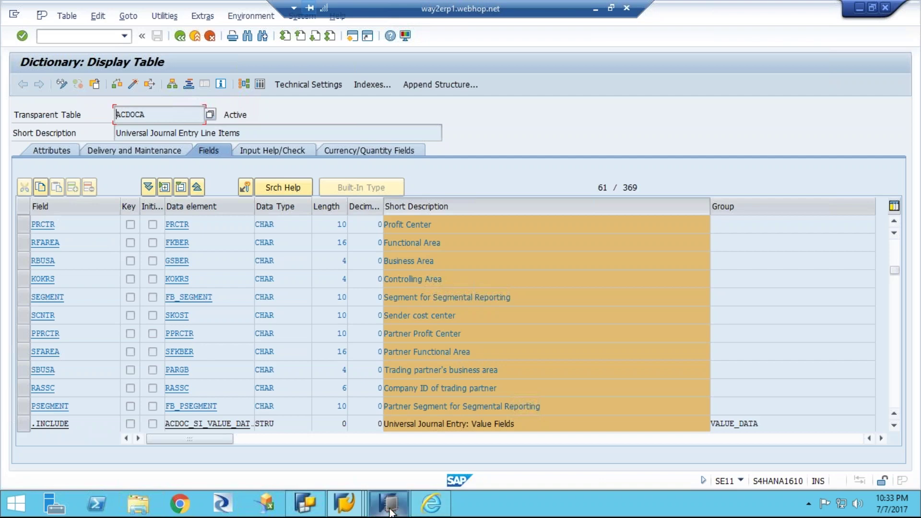
Switch to SAP HANA Studio and, in the Modeler perspective, collapse the filtered Tables folder and the whole Catalog of the HDB system.
{"action": "mouse_move", "coordinate": [390, 511]}
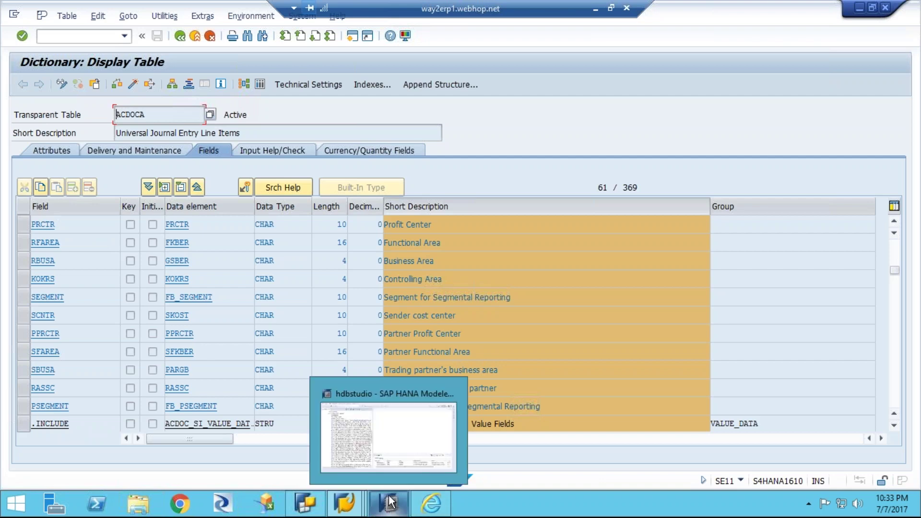
{"action": "left_click", "coordinate": [389, 451]}
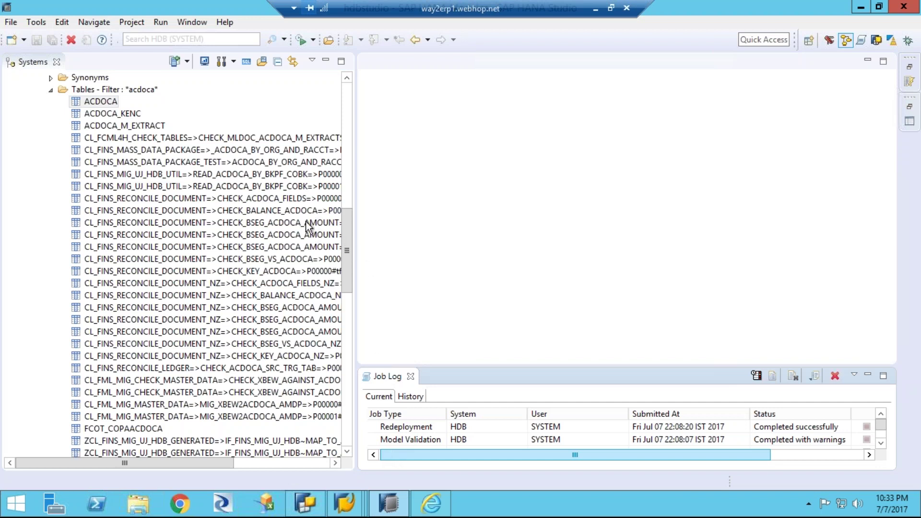
{"action": "left_click", "coordinate": [877, 40]}
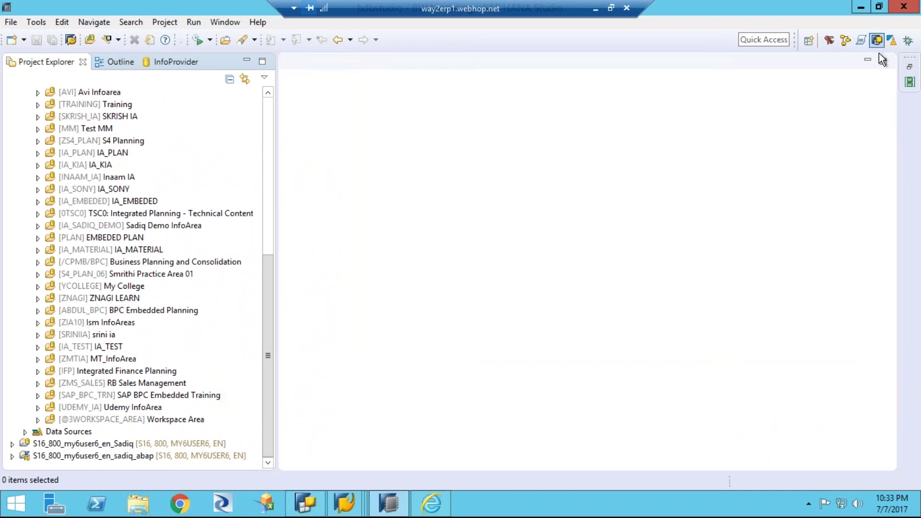
{"action": "left_click", "coordinate": [845, 41]}
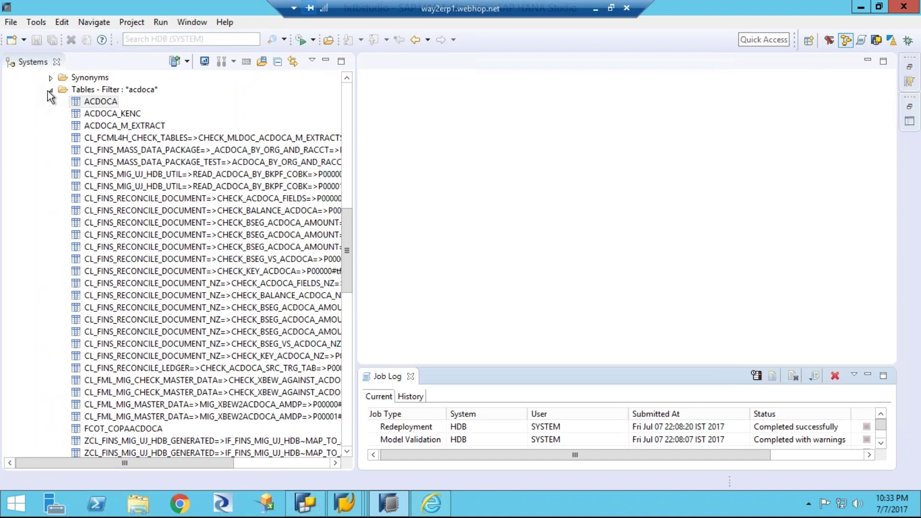
{"action": "left_click", "coordinate": [50, 90]}
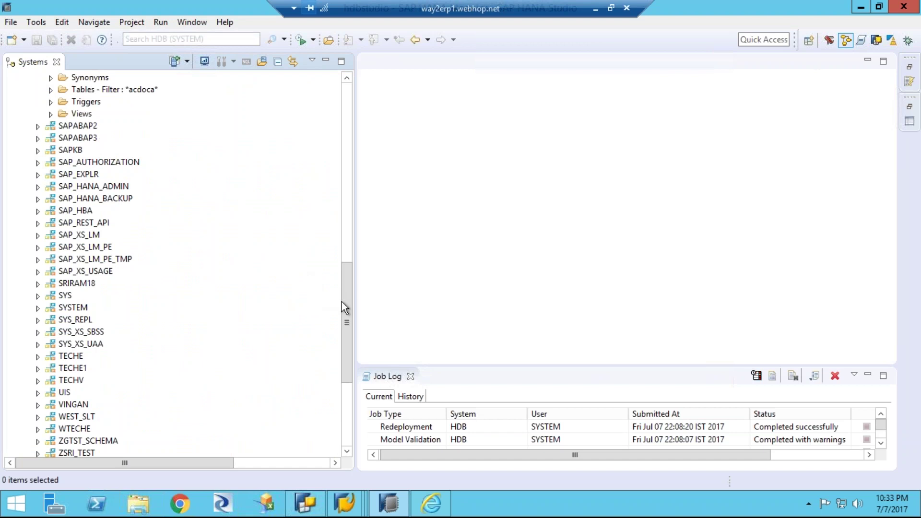
{"action": "left_click_drag", "start_coordinate": [347, 346], "coordinate": [348, 410]}
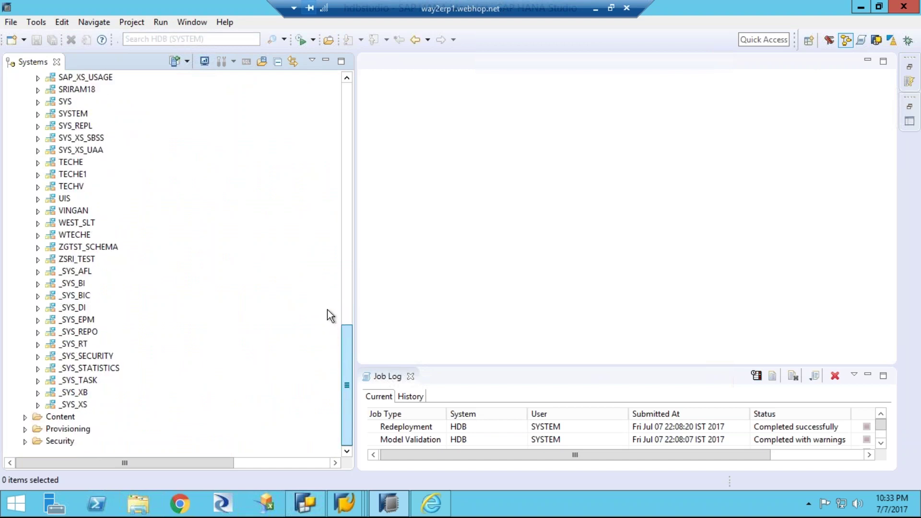
{"action": "scroll", "coordinate": [328, 304], "scroll_direction": "up", "scroll_amount": 5}
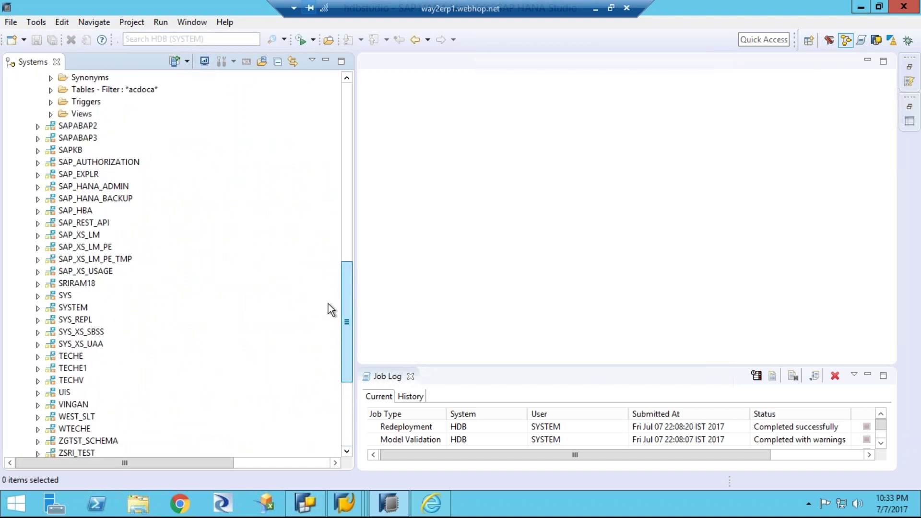
{"action": "scroll", "coordinate": [327, 275], "scroll_direction": "up", "scroll_amount": 5}
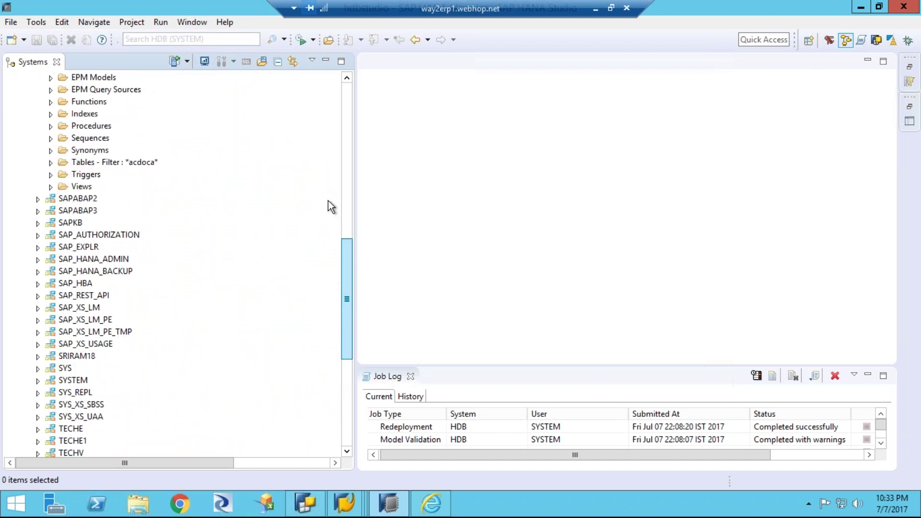
{"action": "scroll", "coordinate": [329, 163], "scroll_direction": "up", "scroll_amount": 8}
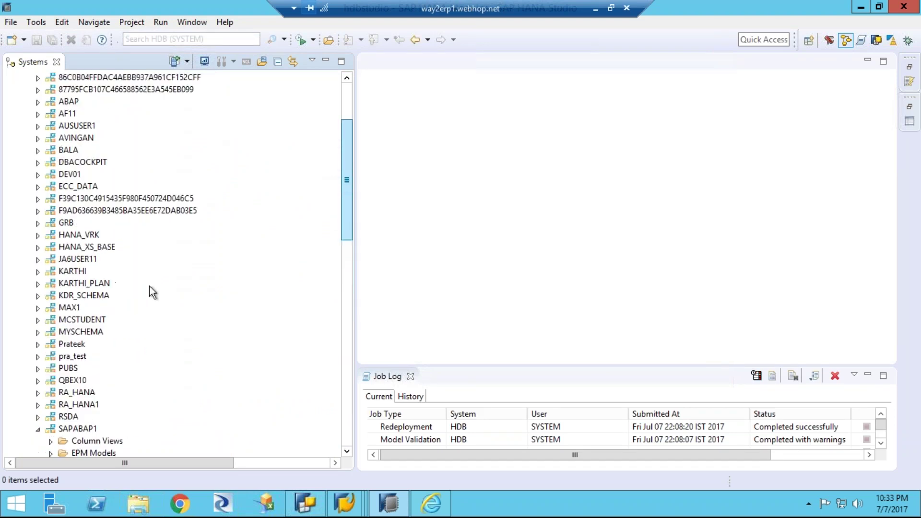
{"action": "left_click", "coordinate": [349, 86]}
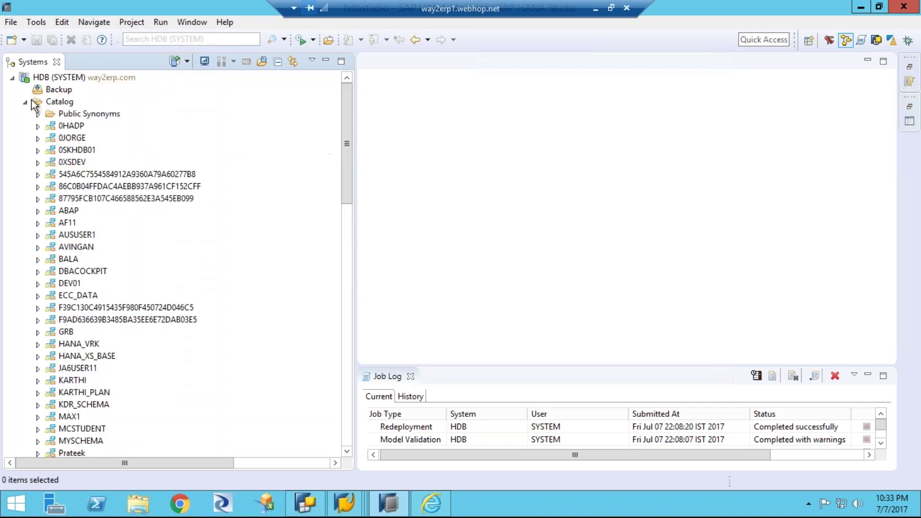
{"action": "left_click", "coordinate": [25, 103]}
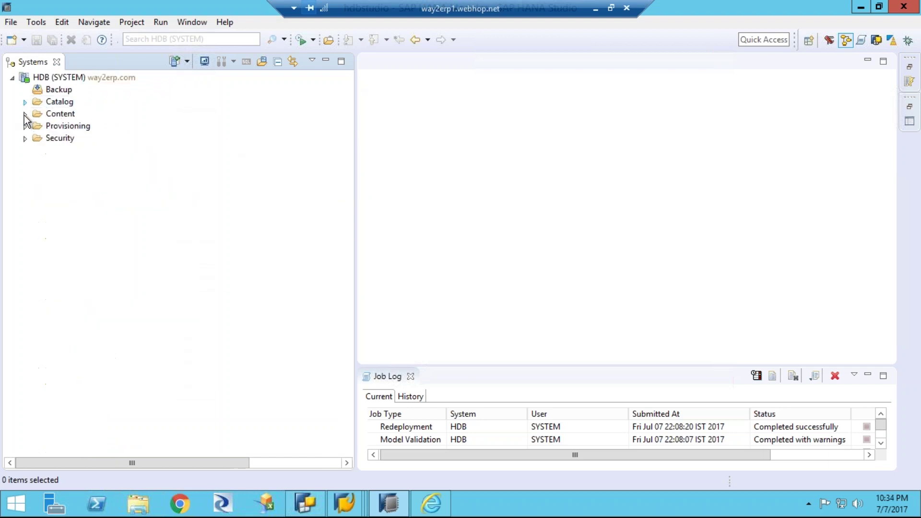
In the Content folder, open calculation view FCO_C_IBP_ACDOCA from package sap.erp.sfin.co.pl and examine its columns.
{"action": "left_click", "coordinate": [25, 114]}
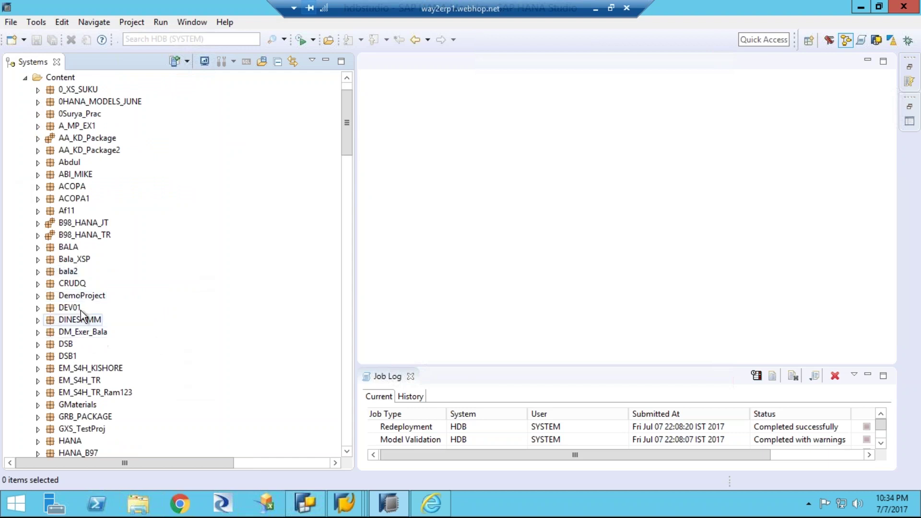
{"action": "scroll", "coordinate": [81, 316], "scroll_direction": "down", "scroll_amount": 5}
{"action": "scroll", "coordinate": [83, 316], "scroll_direction": "down", "scroll_amount": 1}
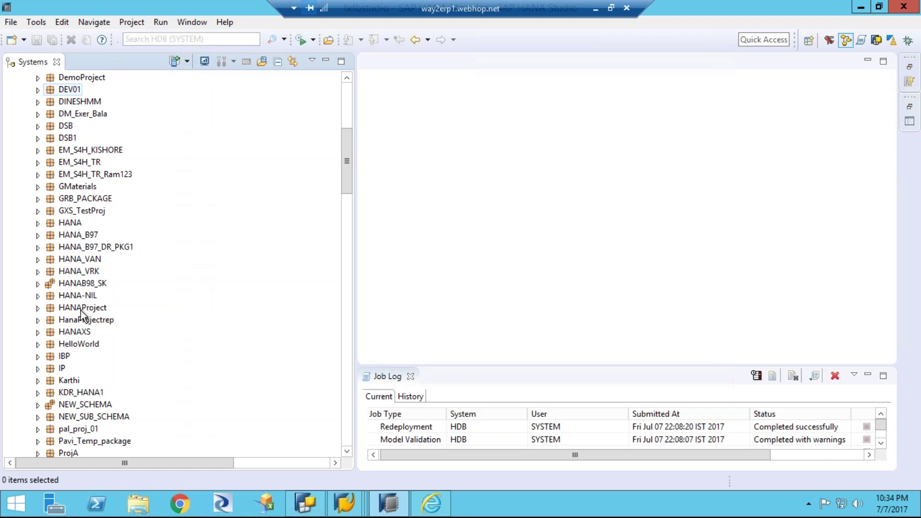
{"action": "scroll", "coordinate": [83, 316], "scroll_direction": "down", "scroll_amount": 3}
{"action": "scroll", "coordinate": [82, 318], "scroll_direction": "down", "scroll_amount": 5}
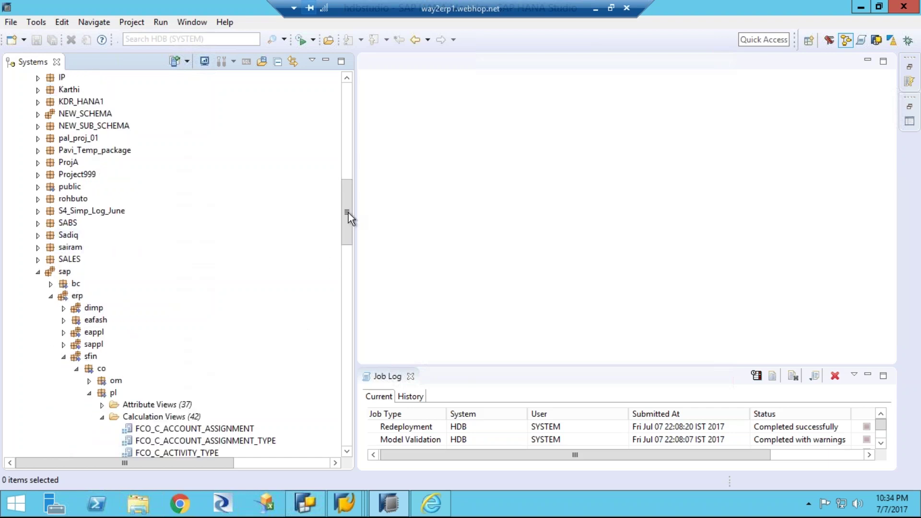
{"action": "left_click_drag", "start_coordinate": [345, 216], "coordinate": [352, 275]}
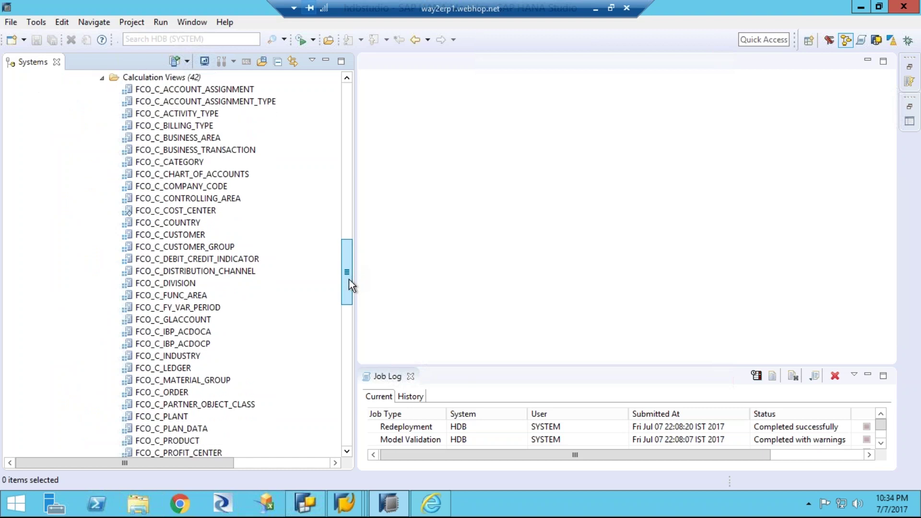
{"action": "left_click", "coordinate": [190, 332]}
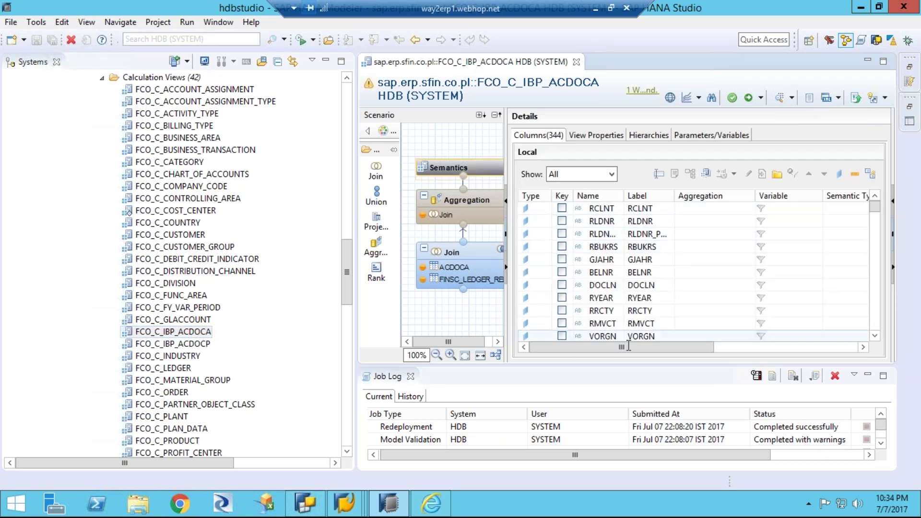
{"action": "left_click_drag", "start_coordinate": [658, 348], "coordinate": [529, 354]}
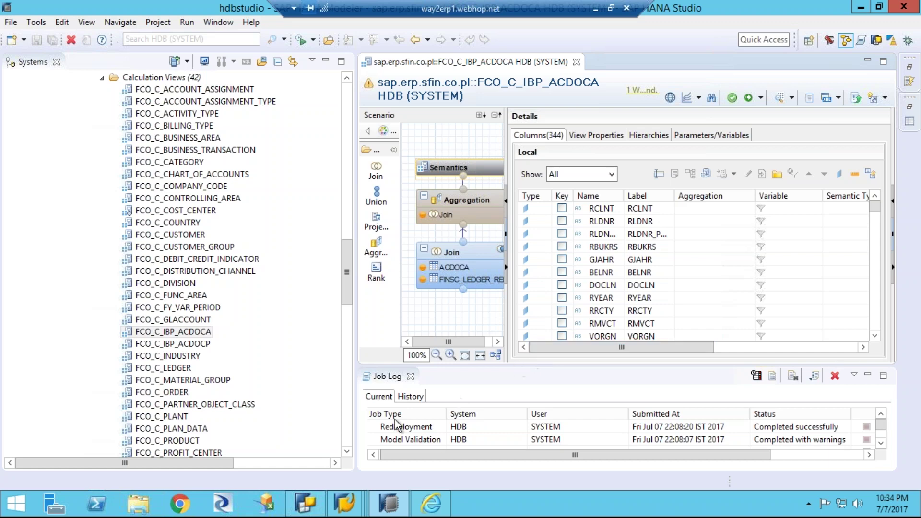
Switch to the Edit InfoCube window in SAP GUI, save ZMS_V00, and show the InfoProvider tree beside it.
{"action": "left_click", "coordinate": [342, 506]}
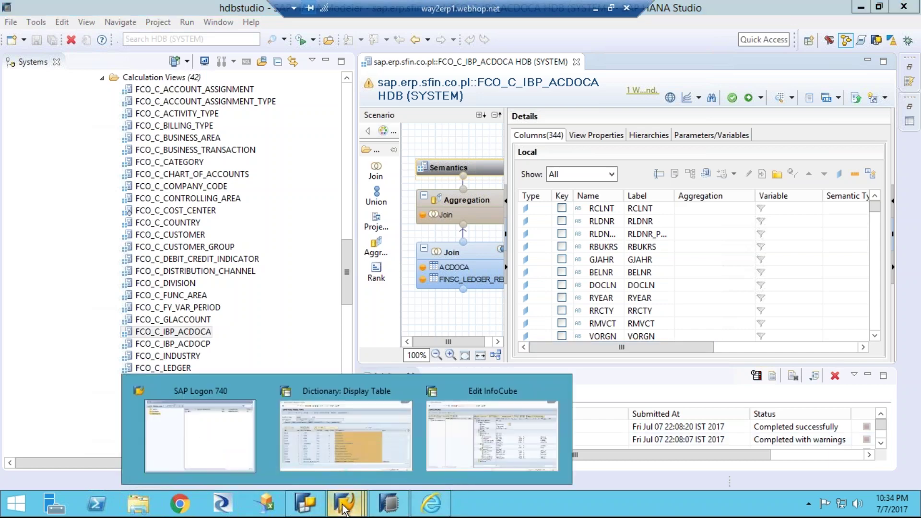
{"action": "left_click", "coordinate": [489, 419]}
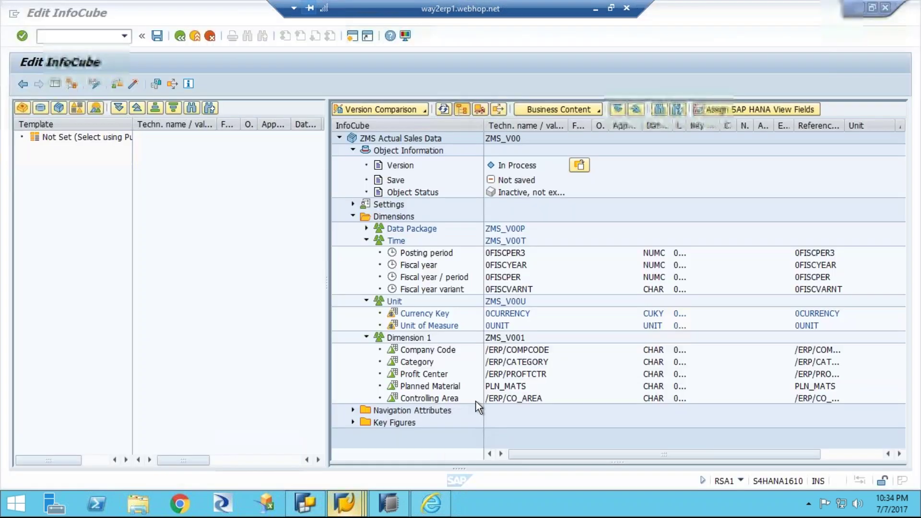
{"action": "left_click", "coordinate": [156, 35]}
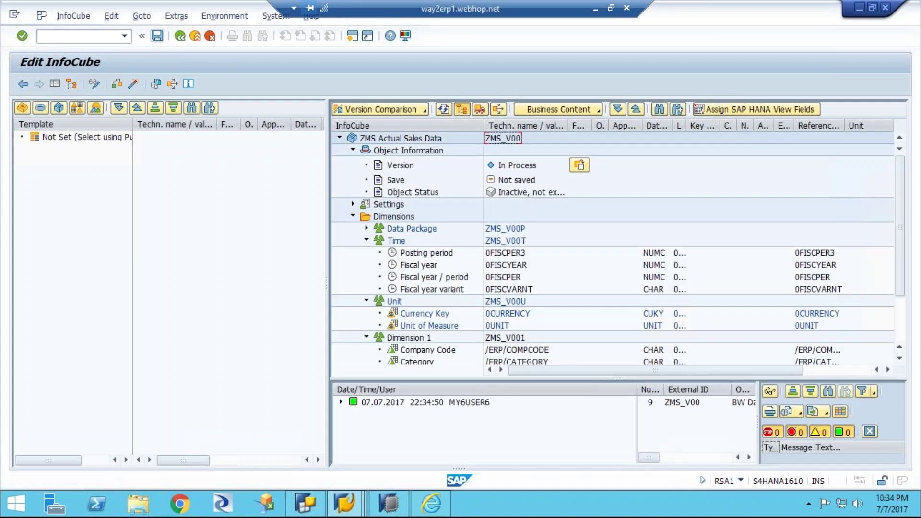
{"action": "left_click", "coordinate": [157, 36]}
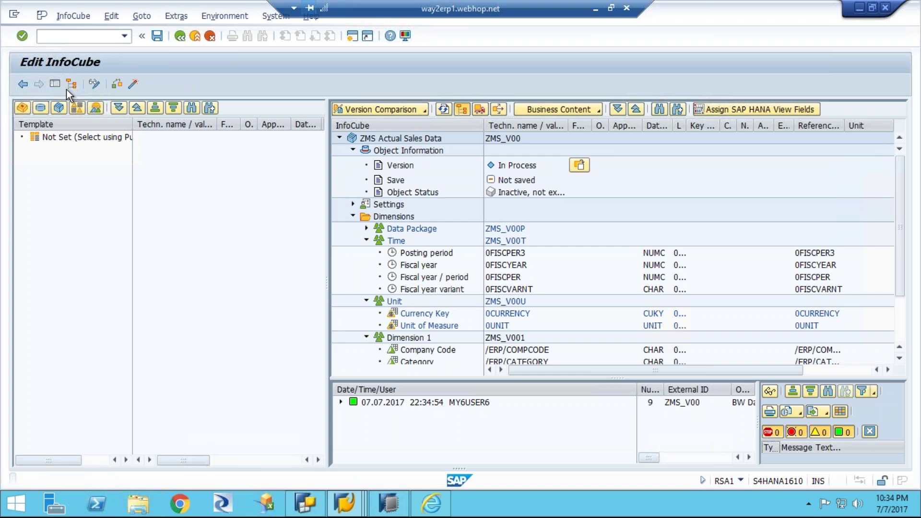
{"action": "left_click", "coordinate": [55, 84]}
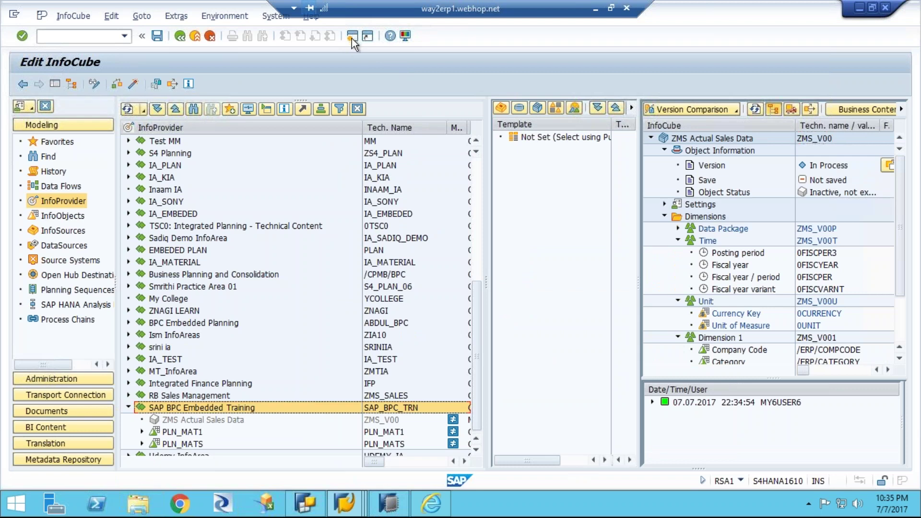
Open a new SAP session and start transaction RSA1 in it, acknowledging the information message.
{"action": "left_click", "coordinate": [352, 39]}
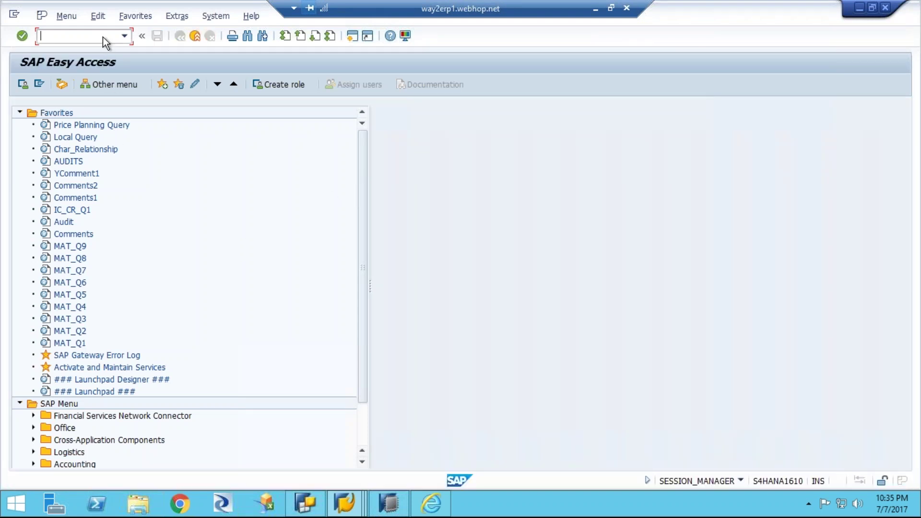
{"action": "type", "text": "rsa1"}
{"action": "key", "text": "Return"}
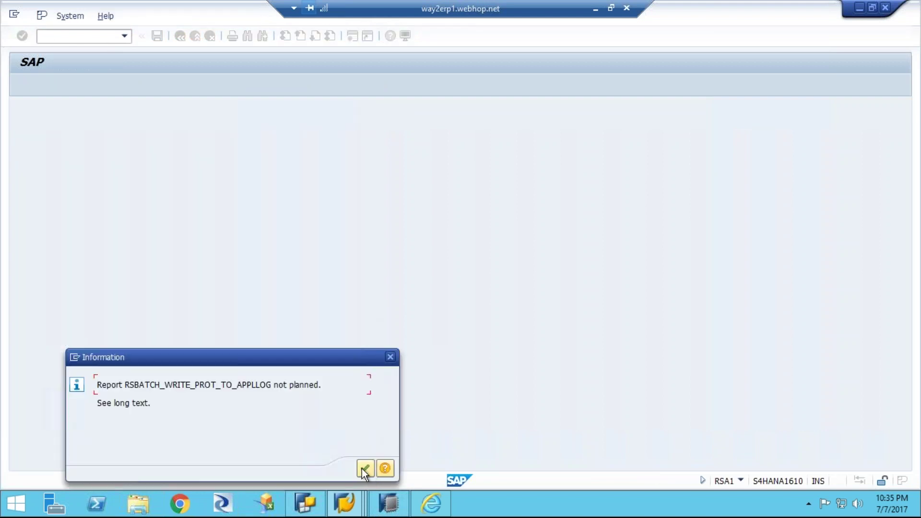
{"action": "left_click", "coordinate": [363, 468]}
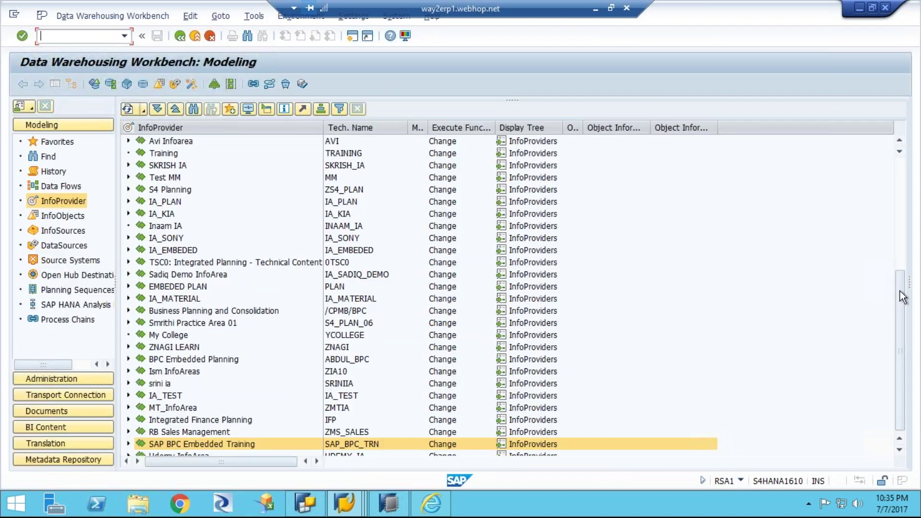
Under Financial Management & Controlling > Financials, display the InfoCube /ERP/SFIN_V01 for S/4HANA Financials actual data.
{"action": "scroll", "coordinate": [897, 182], "scroll_direction": "up", "scroll_amount": 4}
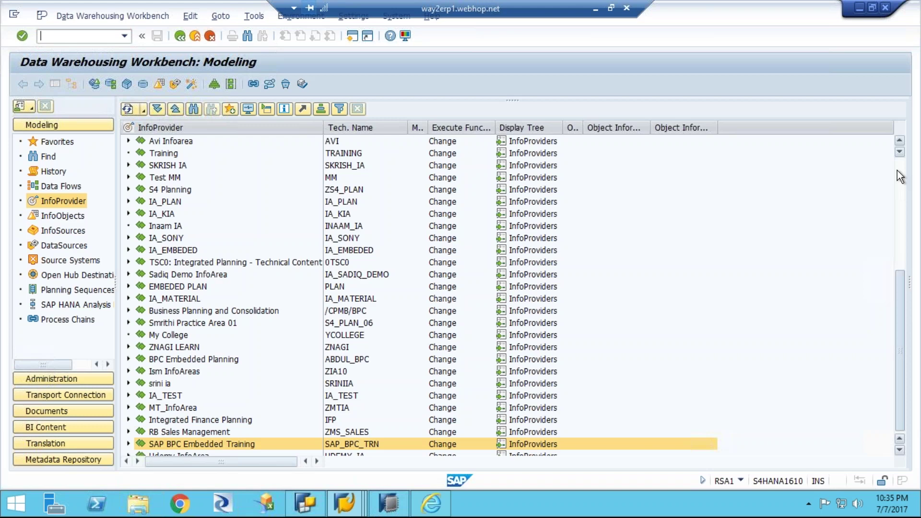
{"action": "scroll", "coordinate": [900, 175], "scroll_direction": "up", "scroll_amount": 2}
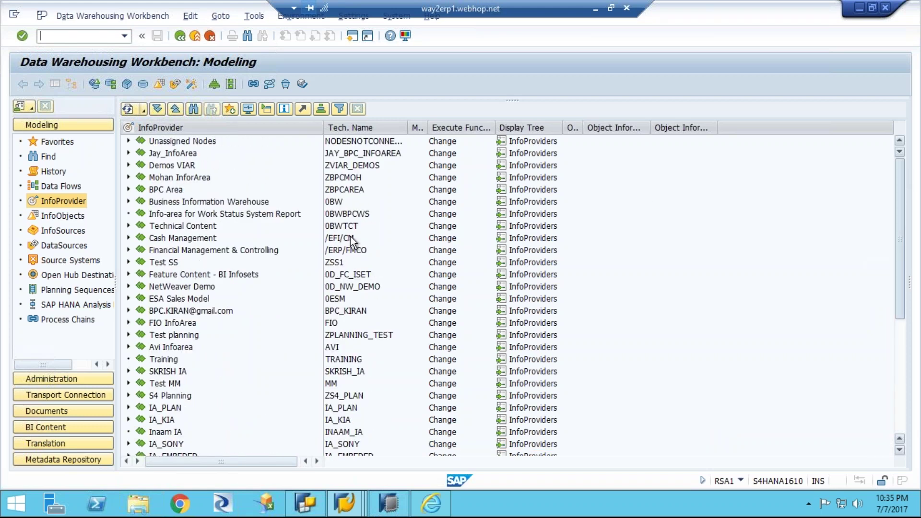
{"action": "left_click", "coordinate": [129, 250]}
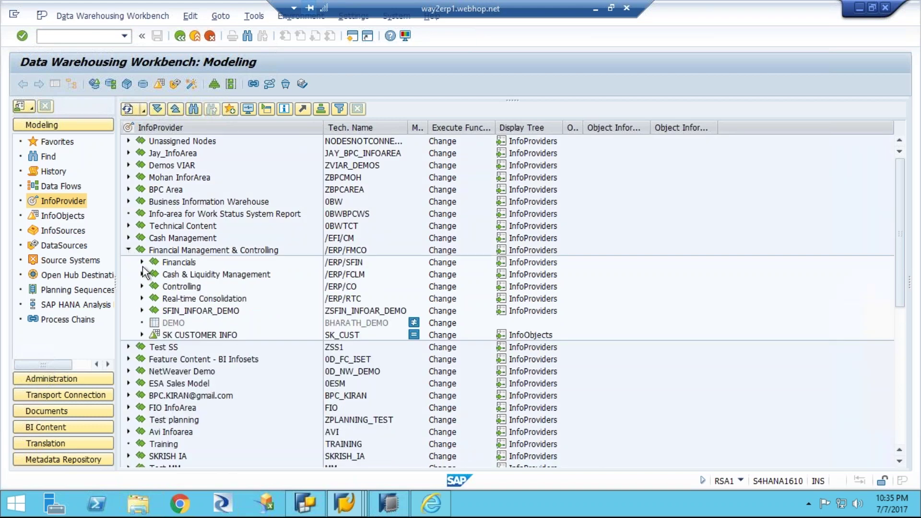
{"action": "left_click", "coordinate": [142, 263]}
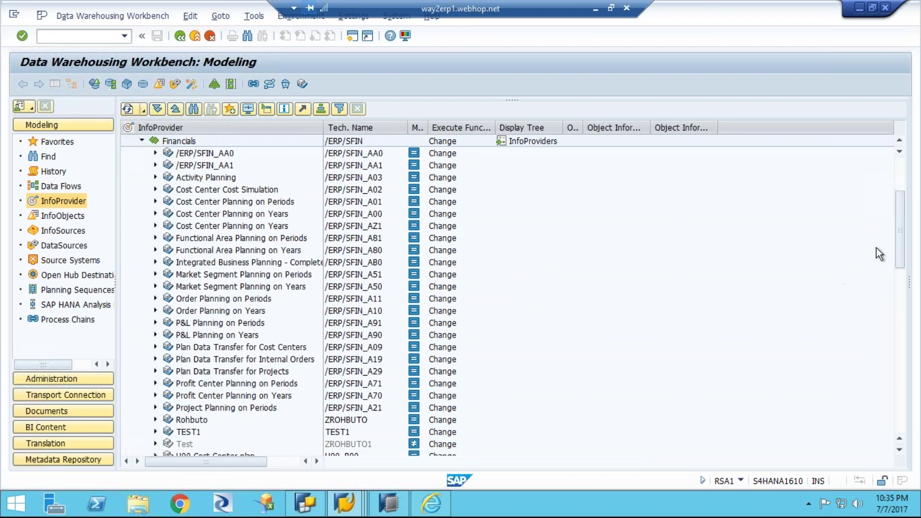
{"action": "left_click_drag", "start_coordinate": [902, 261], "coordinate": [904, 298]}
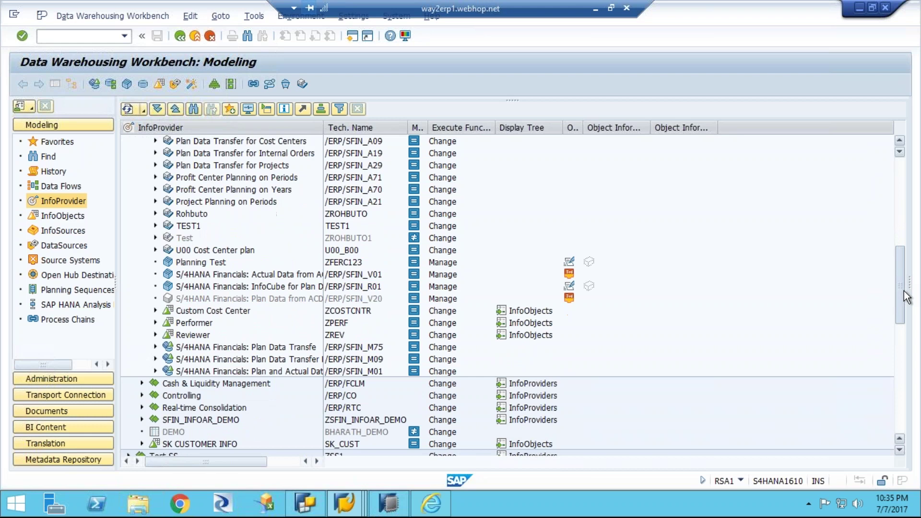
{"action": "double_click", "coordinate": [258, 278]}
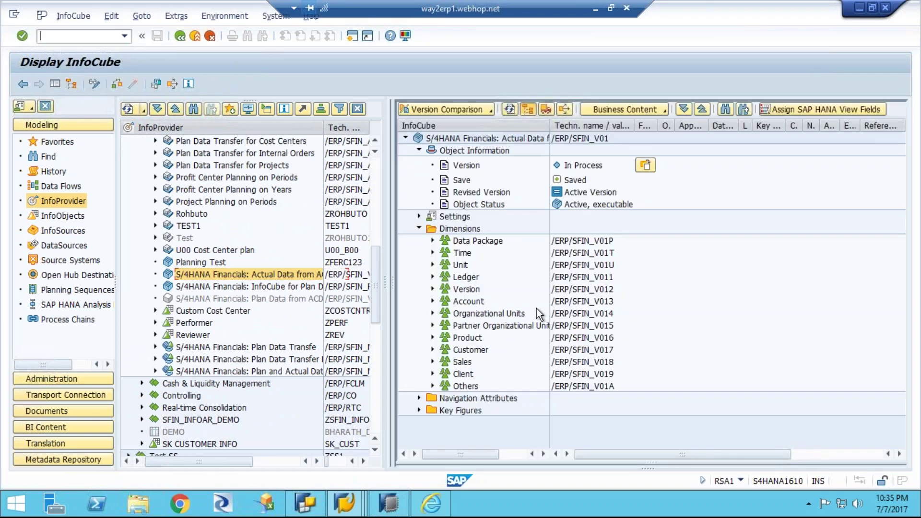
In the Organizational Units dimension, check the HANA attribute name in the provider-specific properties of /ERP/COMPCODE and close them.
{"action": "left_click", "coordinate": [433, 313]}
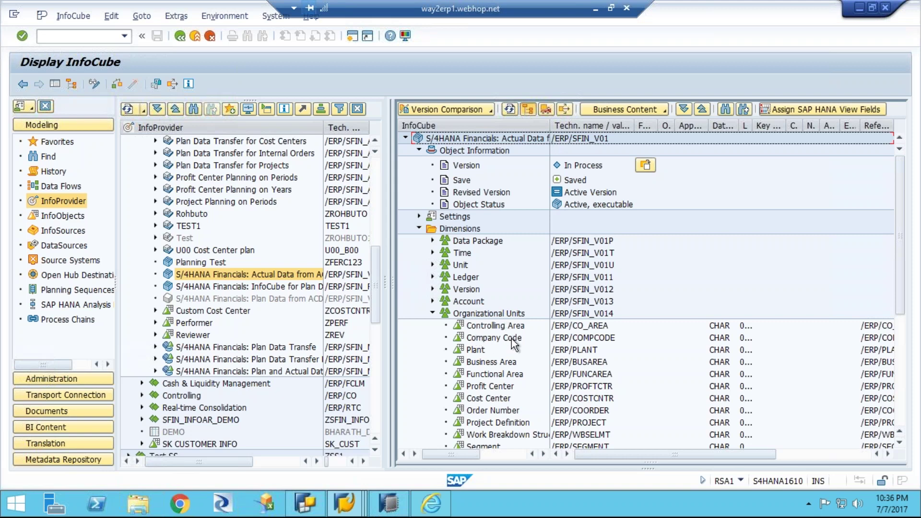
{"action": "left_click", "coordinate": [579, 342]}
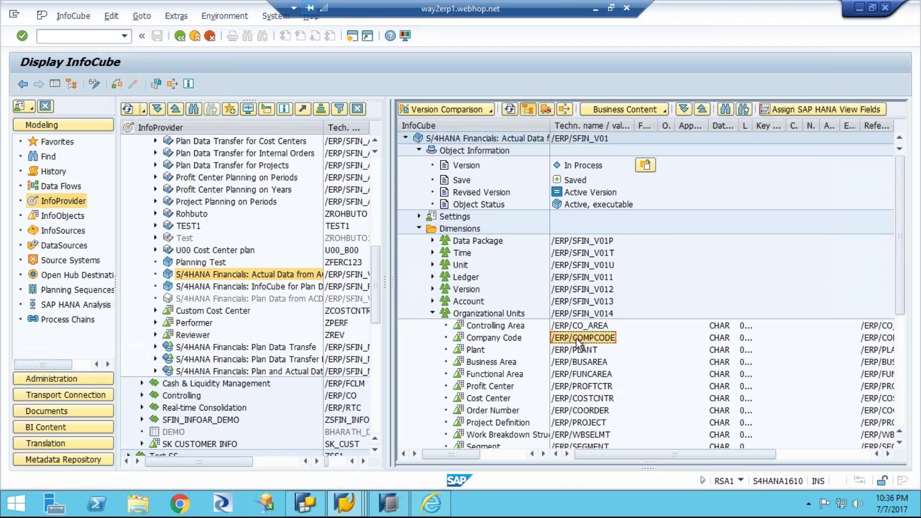
{"action": "right_click", "coordinate": [579, 343]}
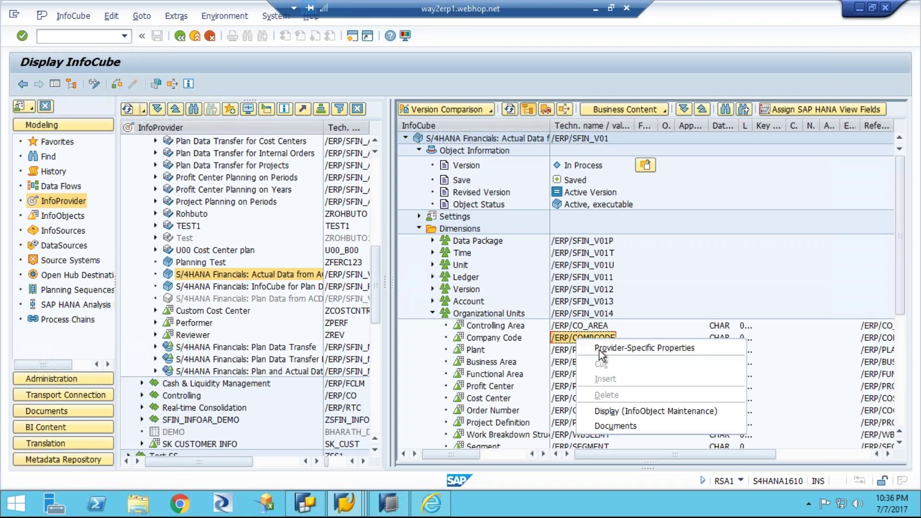
{"action": "left_click", "coordinate": [648, 349]}
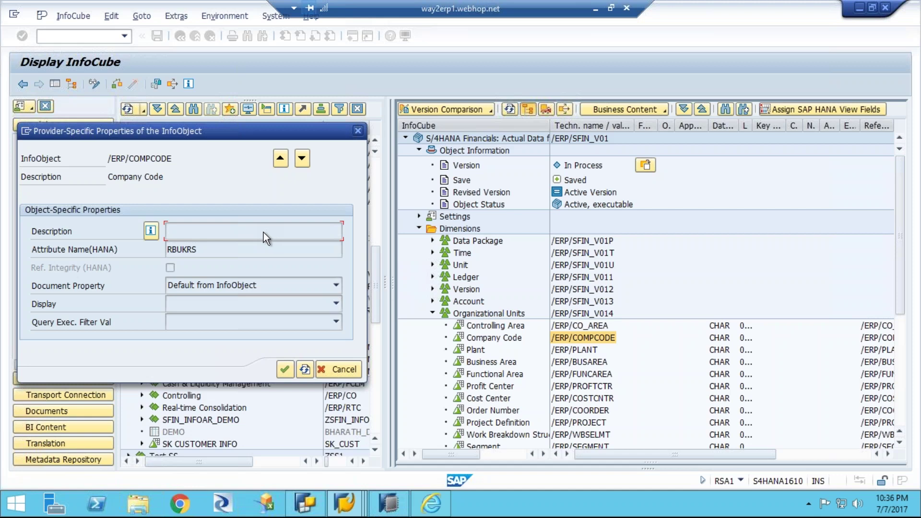
{"action": "left_click_drag", "start_coordinate": [215, 249], "coordinate": [135, 245]}
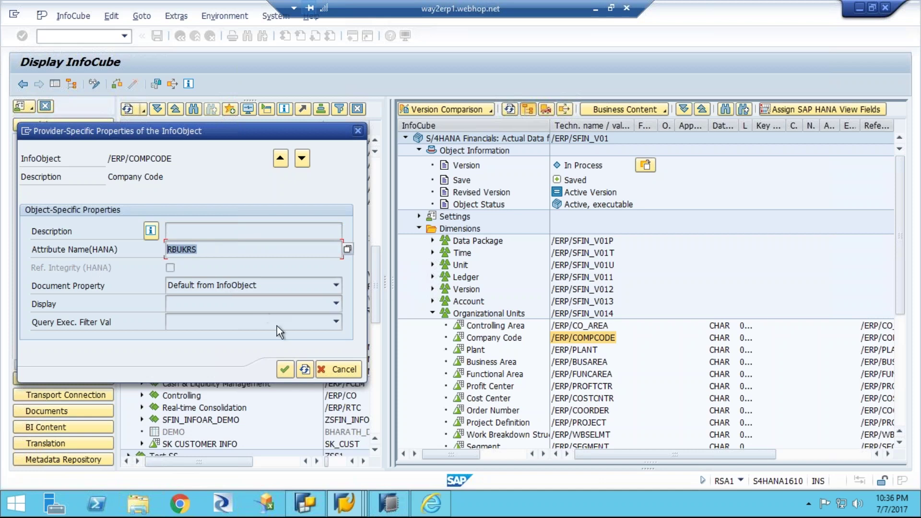
{"action": "left_click", "coordinate": [351, 369]}
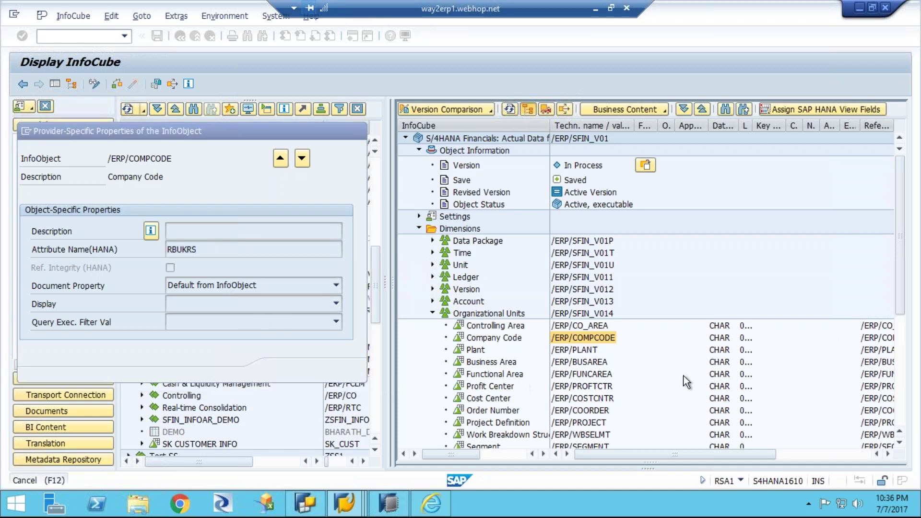
Check the HANA attribute name in the provider-specific properties of Profit Center /ERP/PROFTCTR and close them.
{"action": "left_click", "coordinate": [593, 389]}
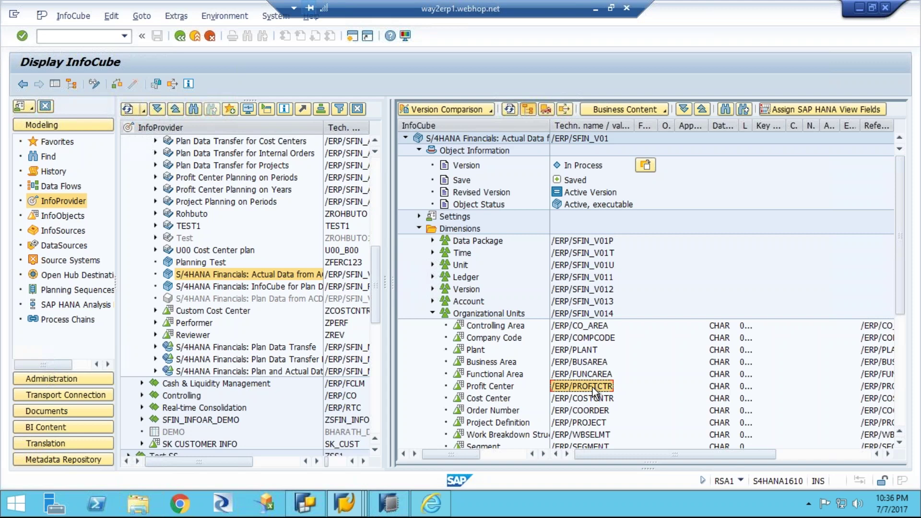
{"action": "right_click", "coordinate": [594, 392]}
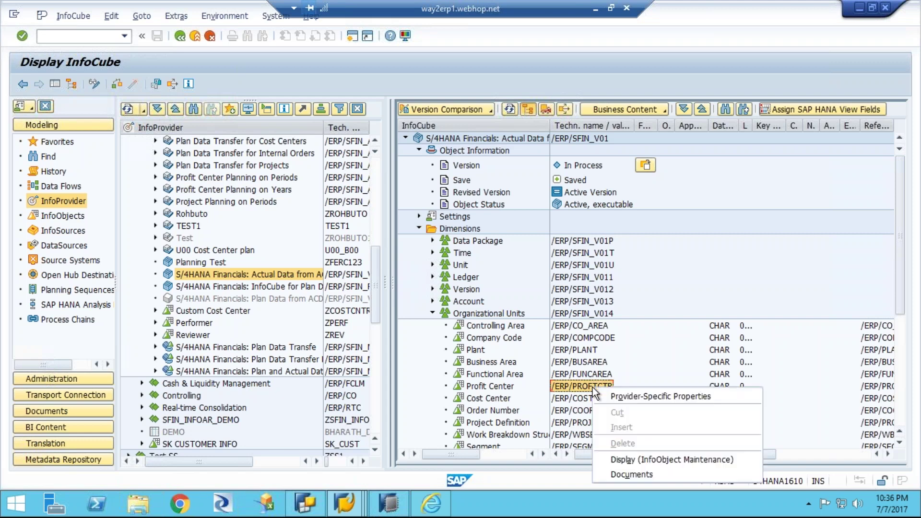
{"action": "left_click", "coordinate": [623, 395]}
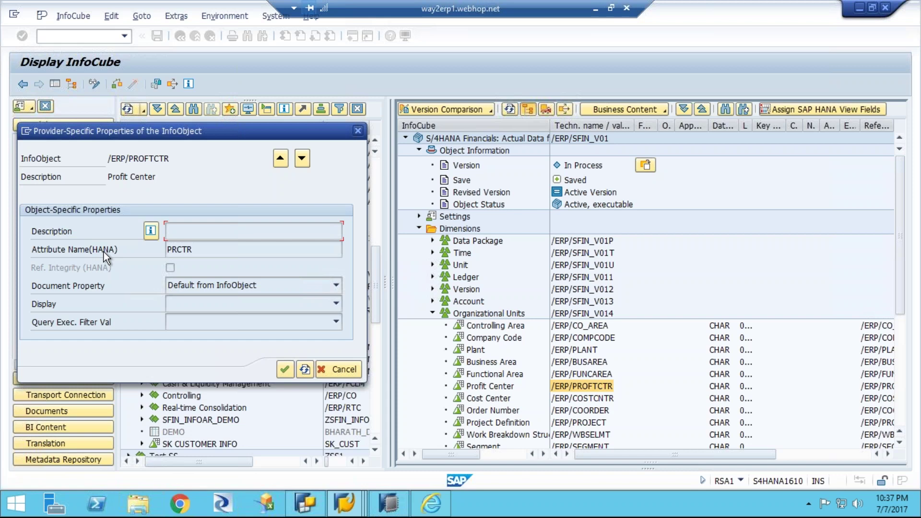
{"action": "left_click", "coordinate": [358, 131]}
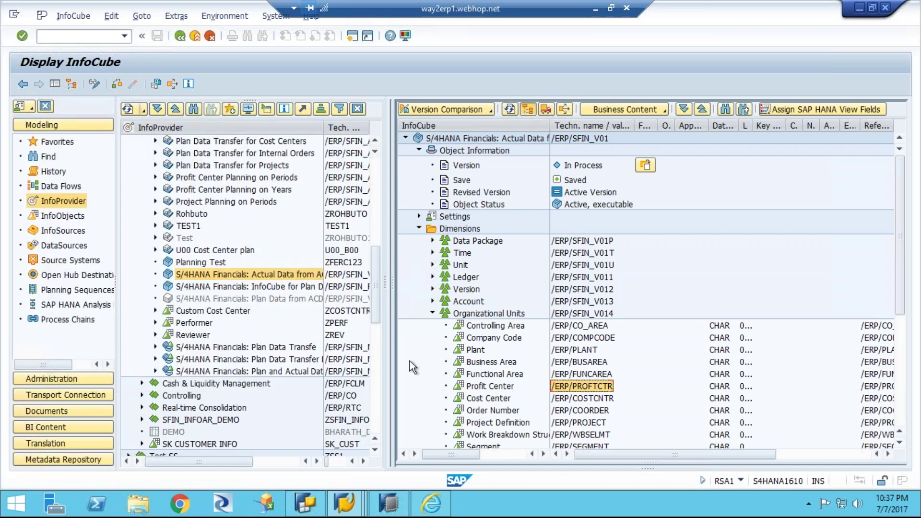
Switch to the data workbook in Excel, unhide columns D and E, and review the Attribute names in D3:D13.
{"action": "left_click", "coordinate": [595, 9]}
{"action": "left_click", "coordinate": [268, 131]}
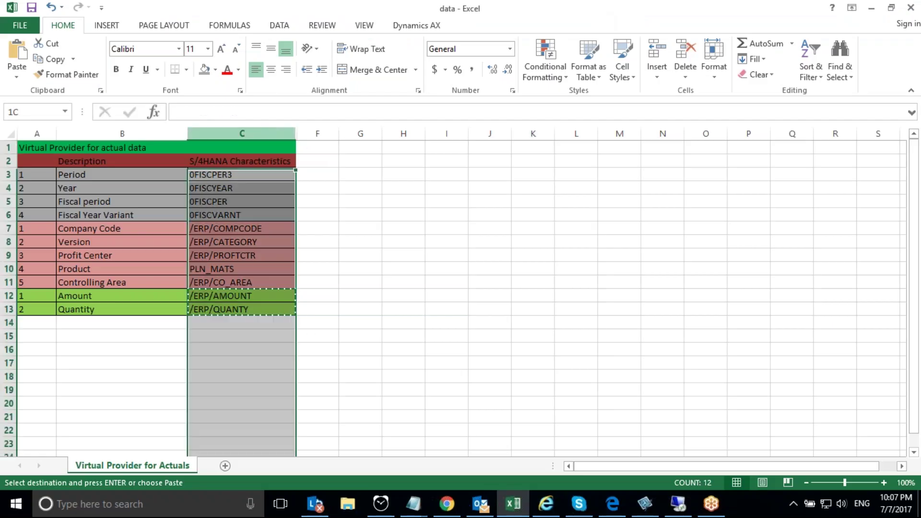
{"action": "left_click_drag", "start_coordinate": [269, 131], "coordinate": [360, 133]}
{"action": "right_click", "coordinate": [336, 177]}
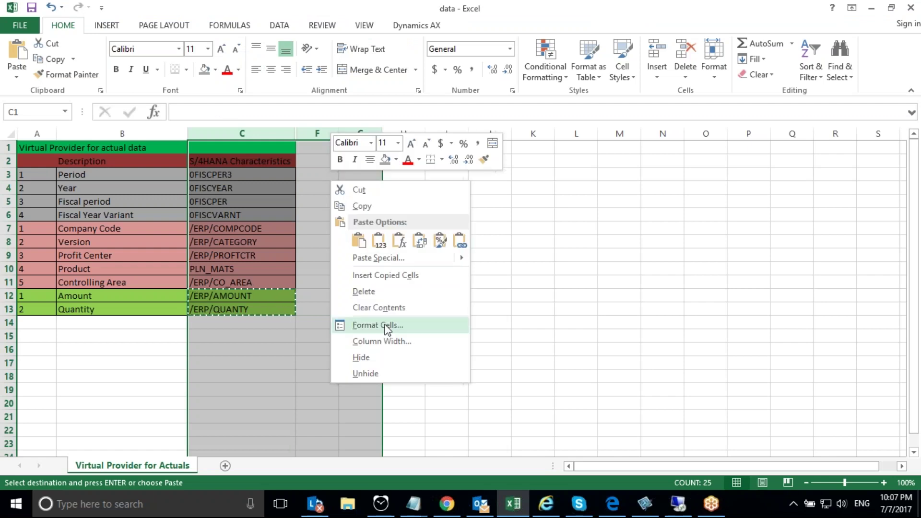
{"action": "left_click", "coordinate": [366, 373]}
{"action": "left_click", "coordinate": [590, 322]}
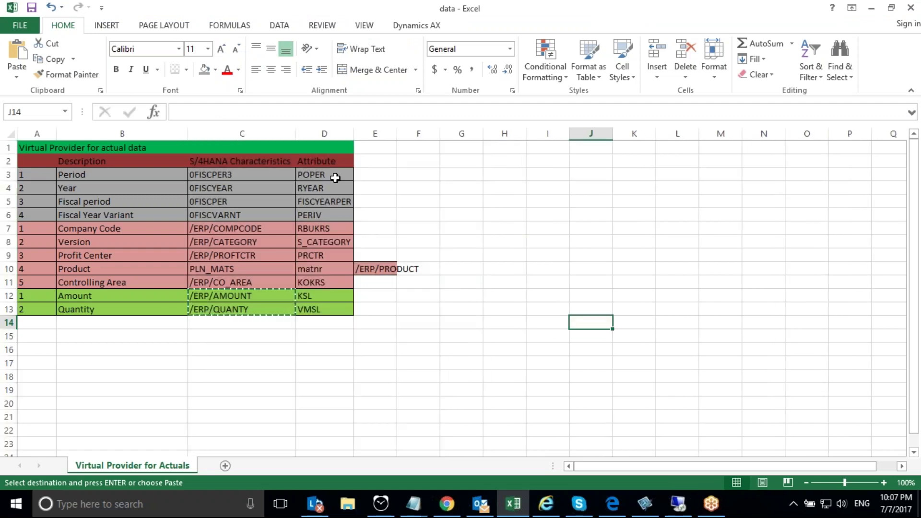
{"action": "left_click_drag", "start_coordinate": [335, 178], "coordinate": [330, 311]}
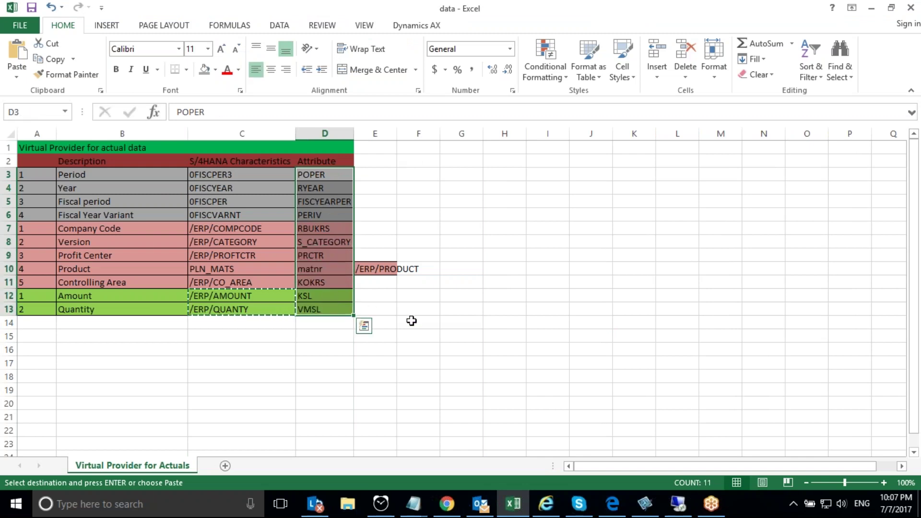
{"action": "left_click", "coordinate": [463, 314]}
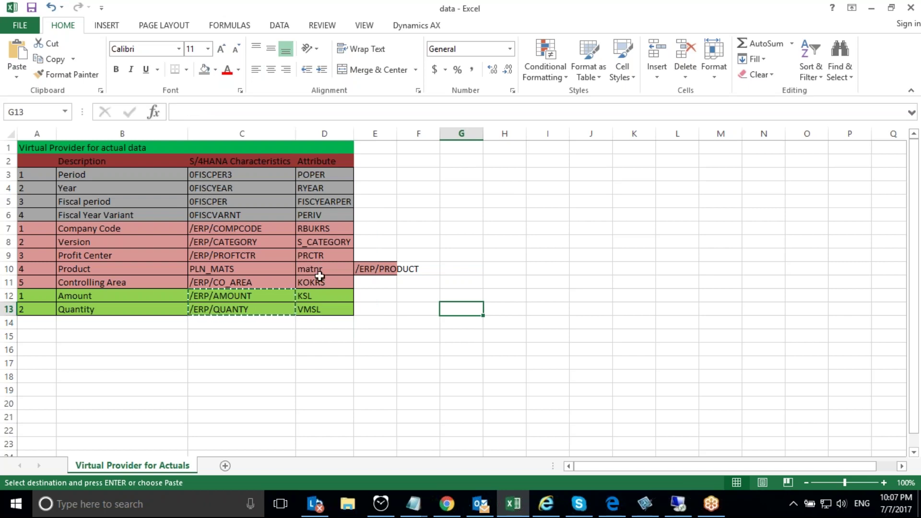
{"action": "left_click", "coordinate": [320, 229]}
{"action": "left_click", "coordinate": [312, 257]}
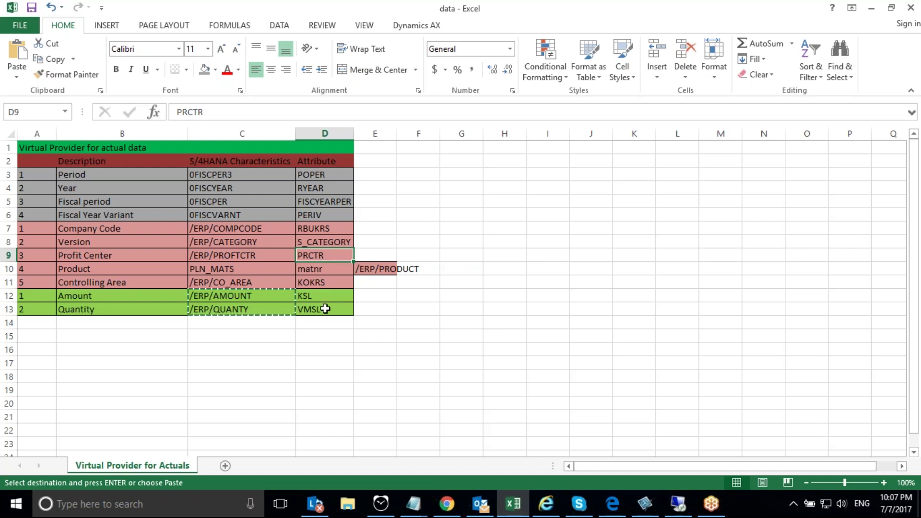
Delete column E, which holds the stray /ERP/PRODUCT entry beside the Product row.
{"action": "left_click", "coordinate": [374, 269]}
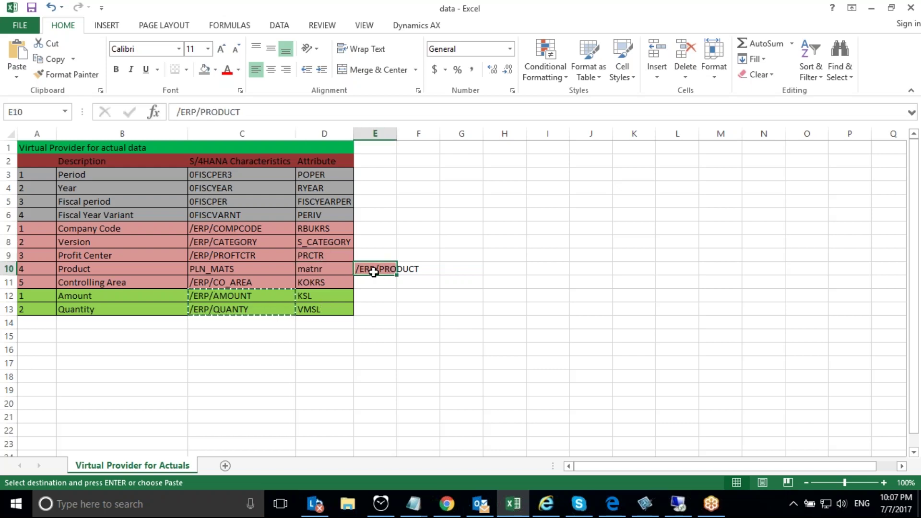
{"action": "left_click", "coordinate": [376, 133]}
{"action": "right_click", "coordinate": [378, 134]}
{"action": "left_click", "coordinate": [424, 246]}
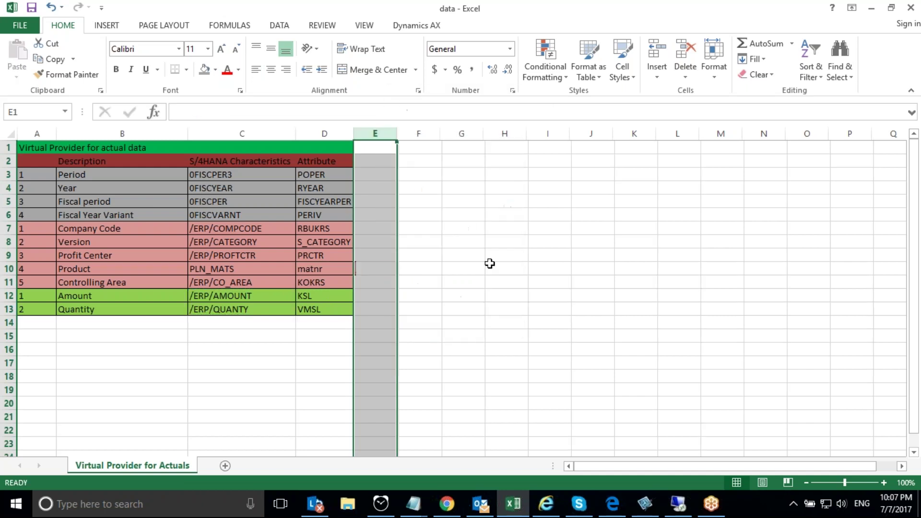
{"action": "left_click", "coordinate": [489, 265]}
{"action": "left_click", "coordinate": [334, 268]}
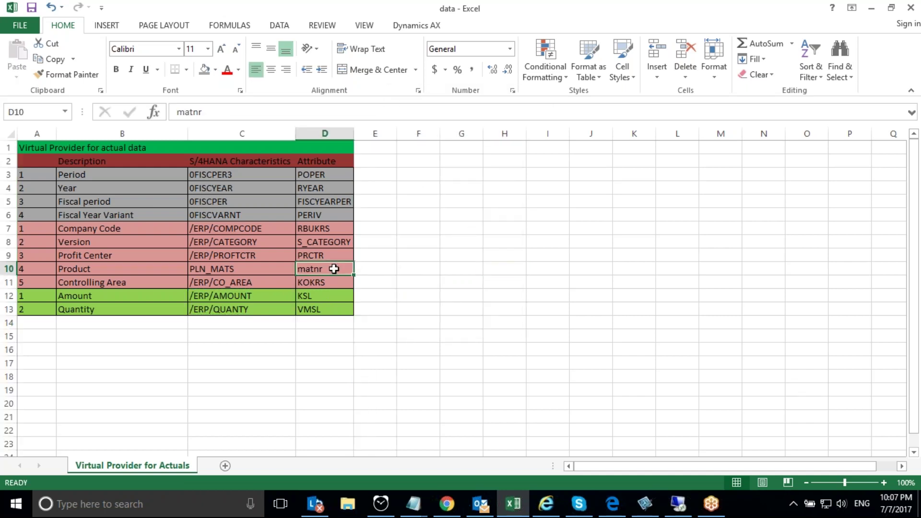
Copy the descriptions, S/4HANA characteristics and attributes in cells B3:D13 of the Virtual Provider for Actuals sheet.
{"action": "left_click", "coordinate": [678, 504]}
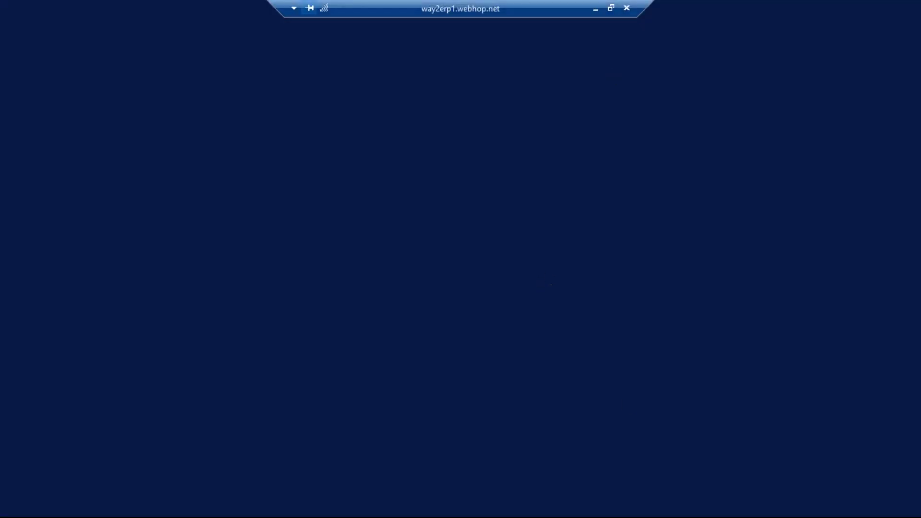
{"action": "left_click", "coordinate": [595, 10]}
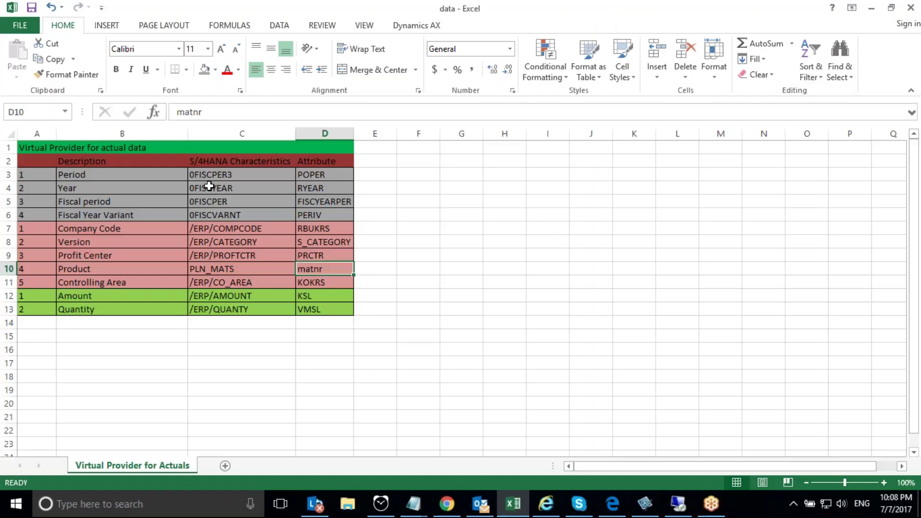
{"action": "left_click_drag", "start_coordinate": [140, 174], "coordinate": [320, 304]}
{"action": "key", "text": "ctrl+c"}
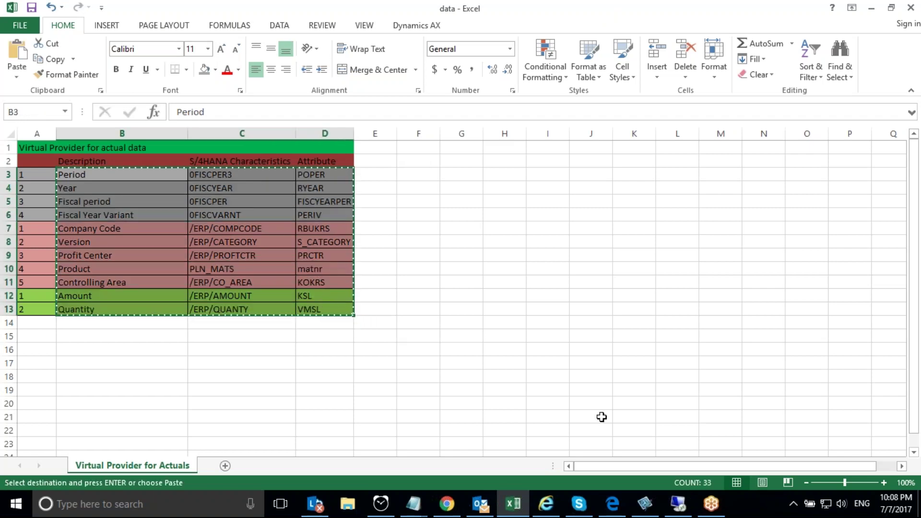
Switch to the remote desktop, paste the copied mapping into a new Notepad document, and widen its window.
{"action": "left_click", "coordinate": [678, 503]}
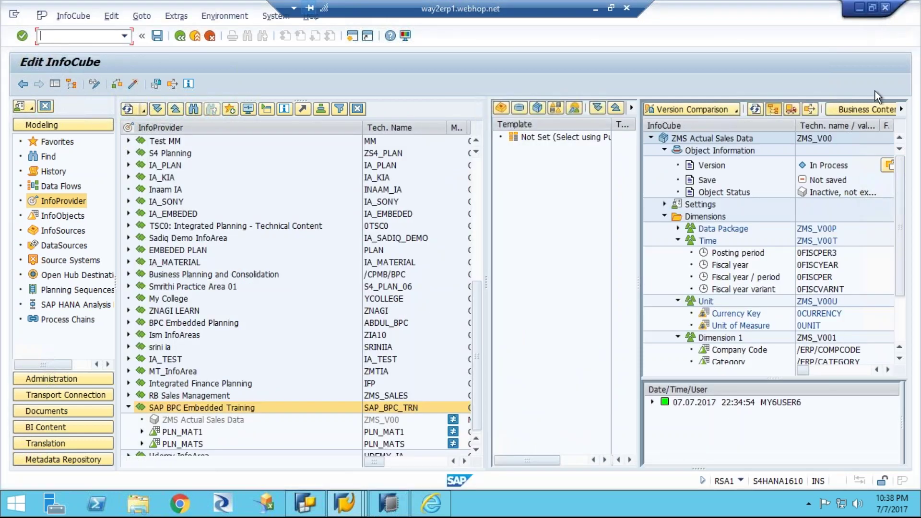
{"action": "left_click", "coordinate": [19, 510]}
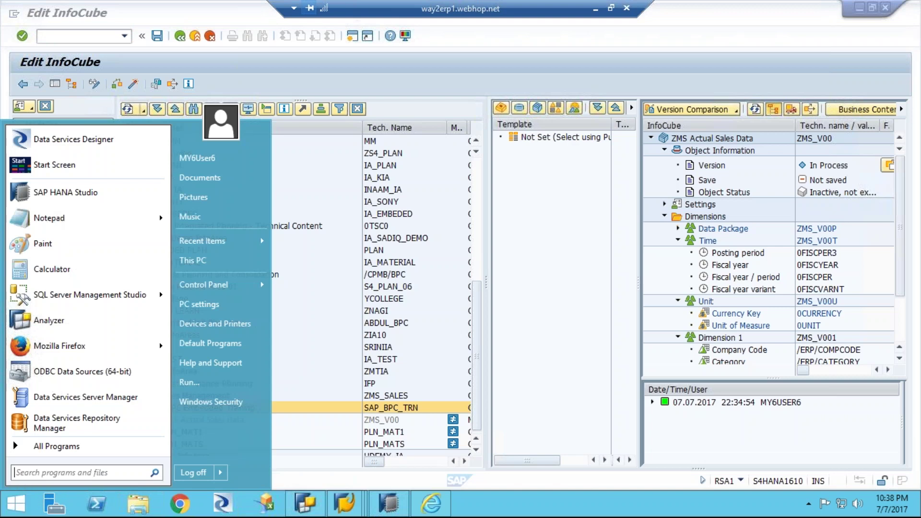
{"action": "left_click", "coordinate": [50, 219]}
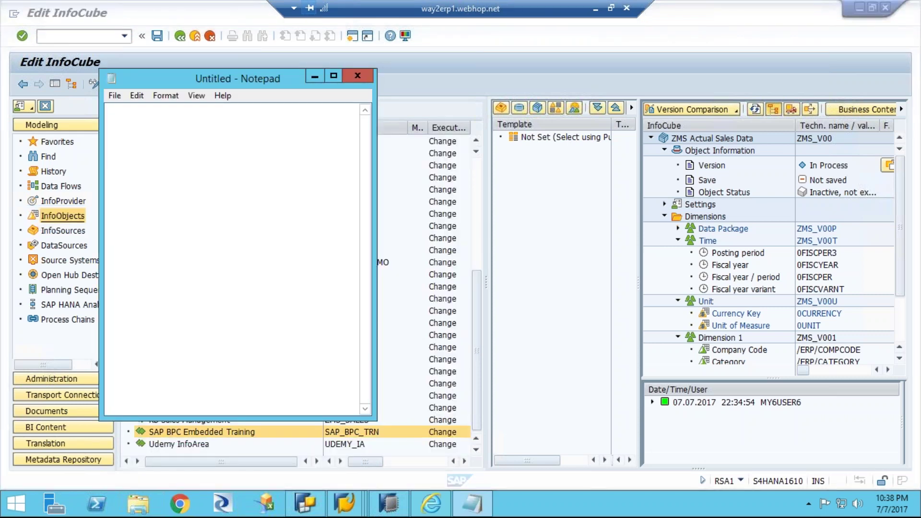
{"action": "key", "text": "ctrl+v"}
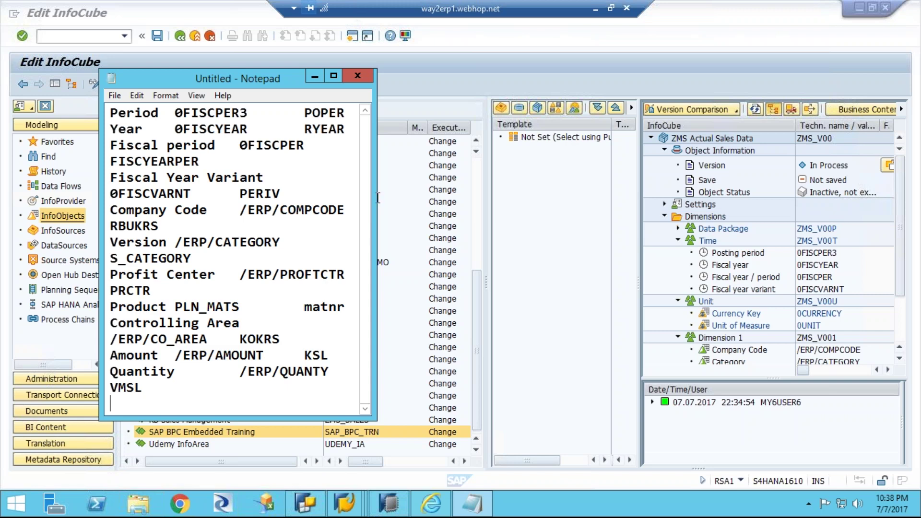
{"action": "left_click_drag", "start_coordinate": [378, 199], "coordinate": [653, 208]}
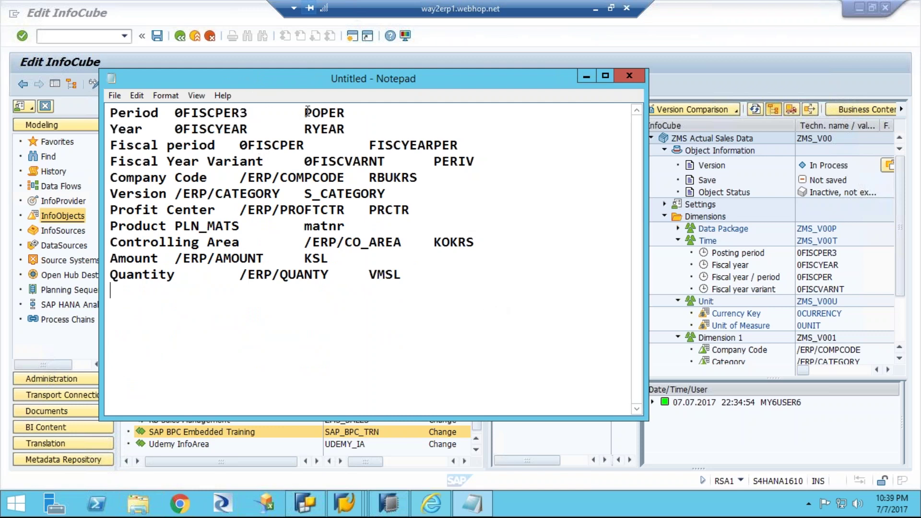
In the provider-specific properties of Posting period (0FISCPER3), set the HANA attribute name to POPER.
{"action": "left_click_drag", "start_coordinate": [305, 111], "coordinate": [350, 110]}
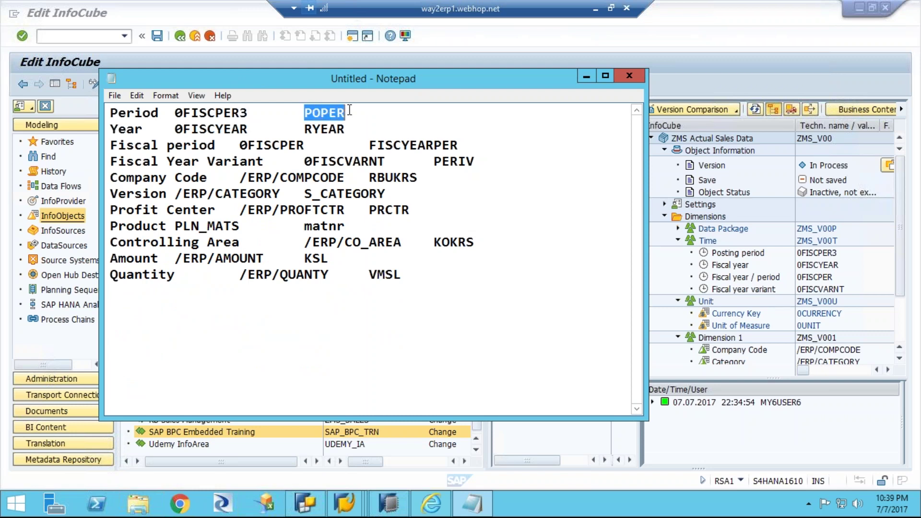
{"action": "left_click", "coordinate": [818, 254]}
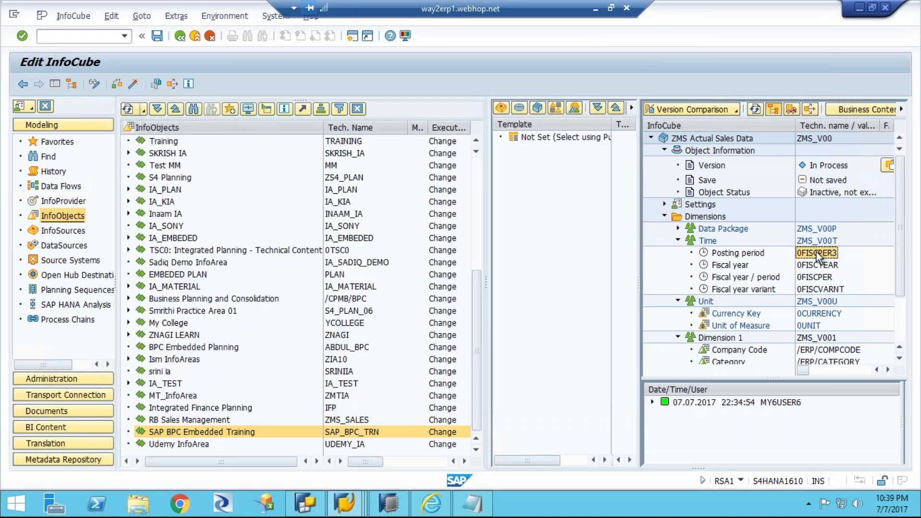
{"action": "right_click", "coordinate": [816, 254]}
{"action": "left_click", "coordinate": [816, 260]}
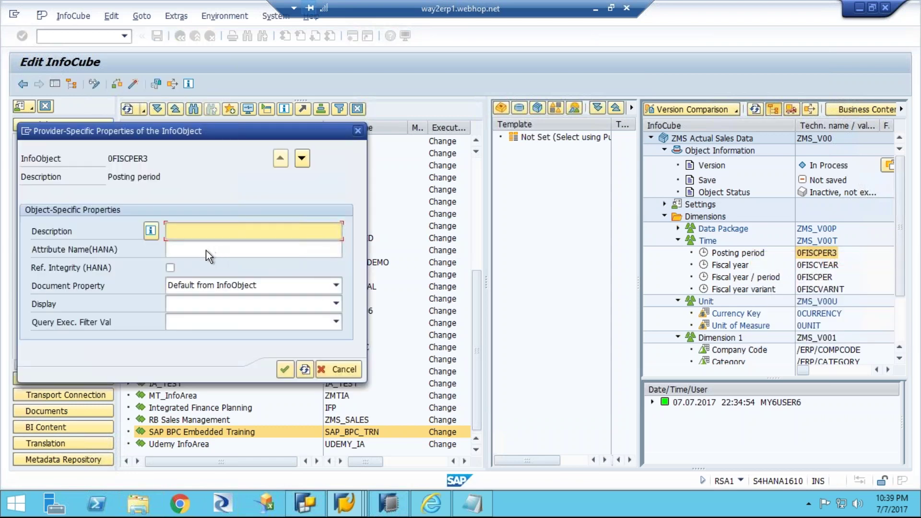
{"action": "left_click", "coordinate": [192, 250]}
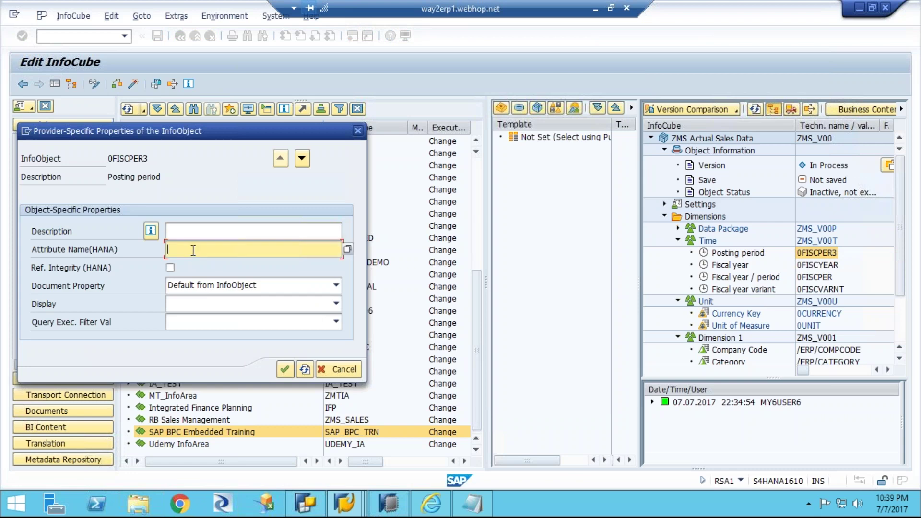
{"action": "type", "text": "POPER"}
{"action": "left_click", "coordinate": [284, 370]}
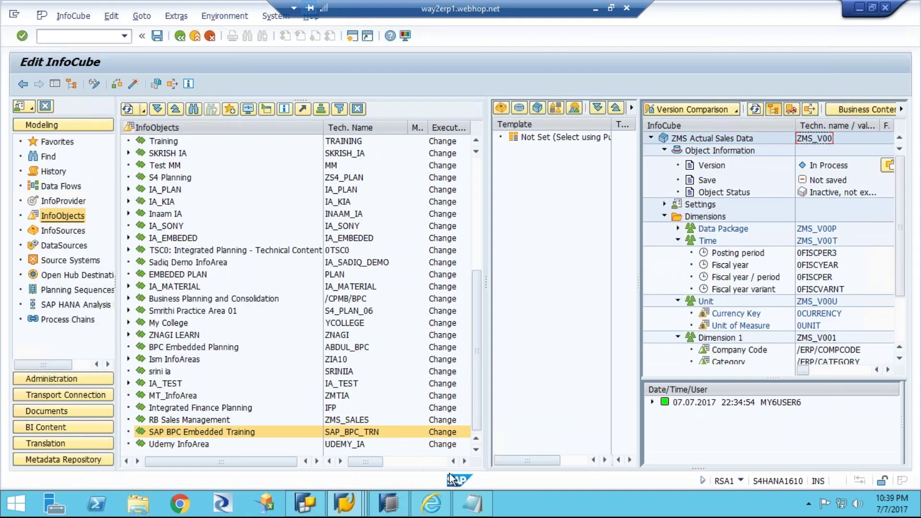
Look up the Year attribute in Notepad and set the HANA attribute name of Fiscal year (0FISCYEAR) to RYEAR.
{"action": "left_click", "coordinate": [472, 504]}
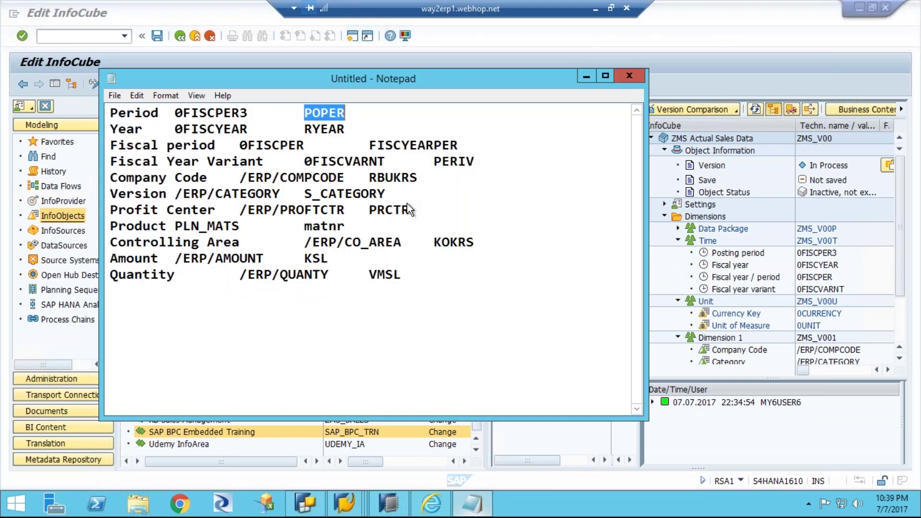
{"action": "left_click_drag", "start_coordinate": [308, 129], "coordinate": [347, 130]}
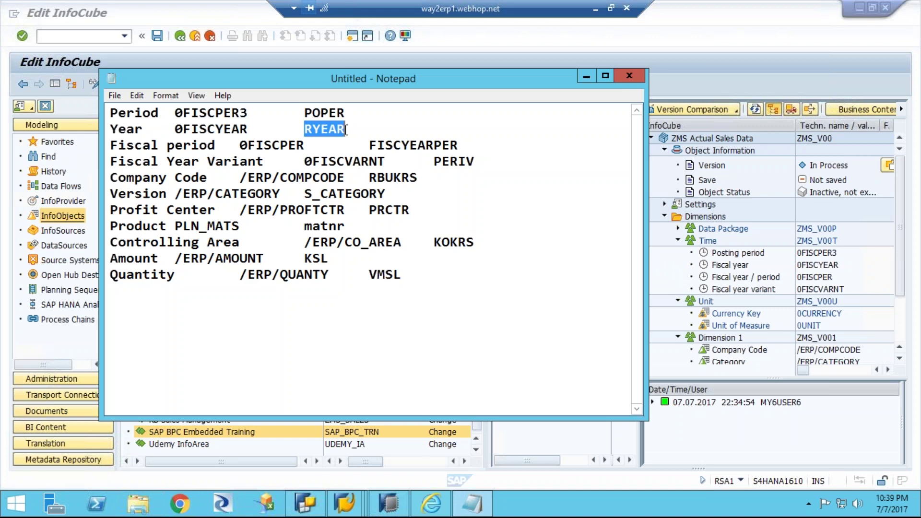
{"action": "left_click", "coordinate": [826, 268]}
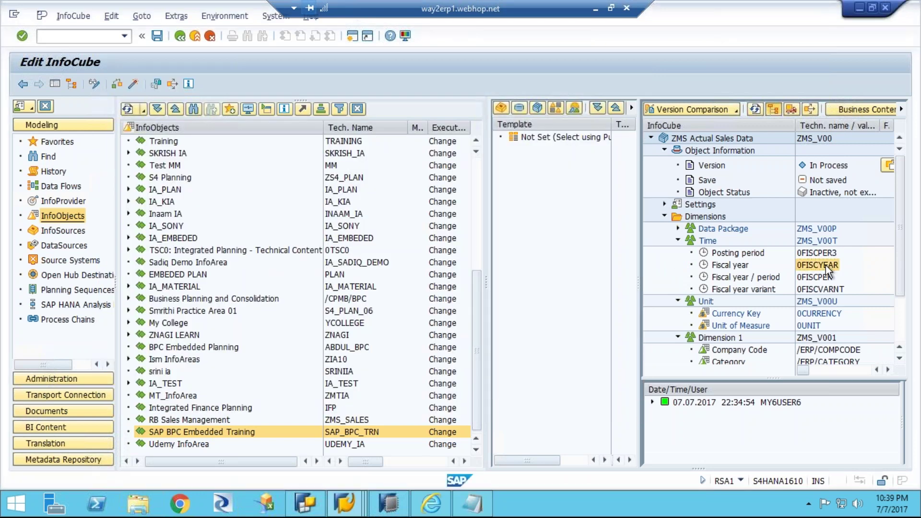
{"action": "right_click", "coordinate": [826, 266]}
{"action": "left_click", "coordinate": [832, 278]}
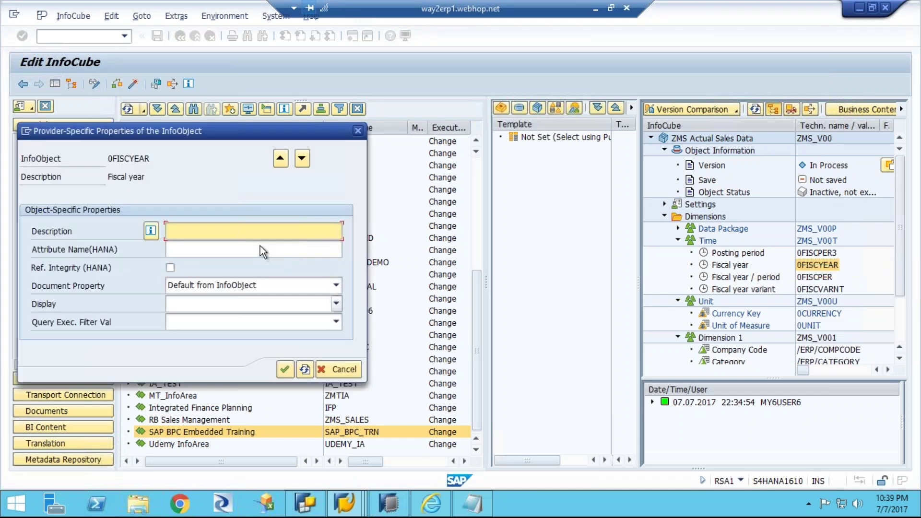
{"action": "left_click", "coordinate": [201, 247]}
{"action": "type", "text": "RYEAR"}
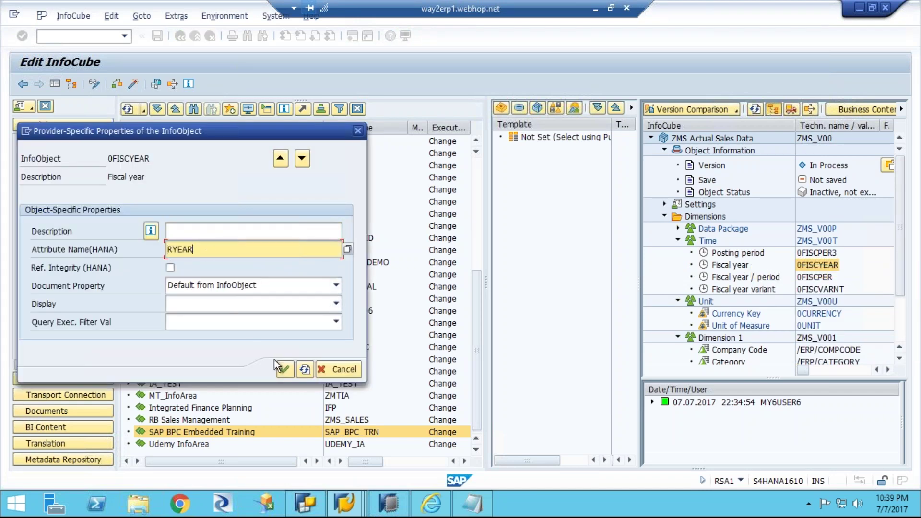
{"action": "left_click", "coordinate": [284, 369]}
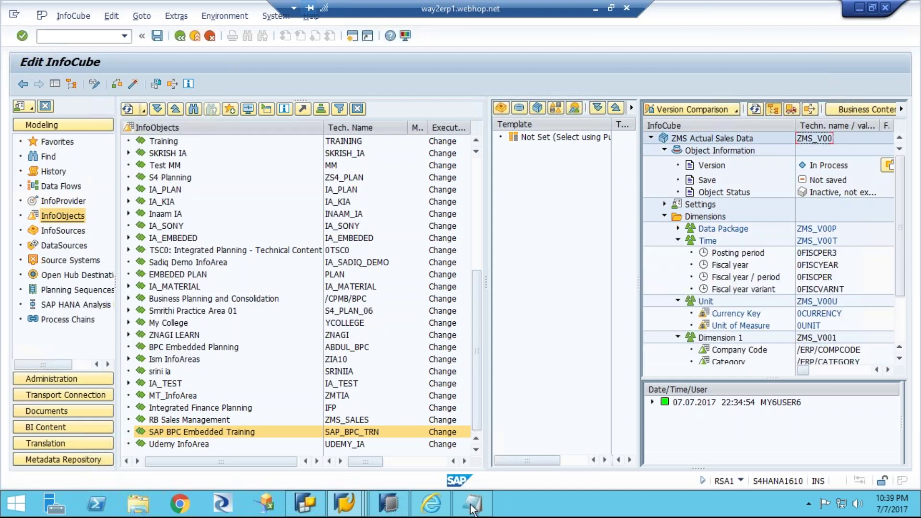
Copy FISCYEARPER from Notepad and enter it as the HANA attribute name of Fiscal year / period (0FISCPER).
{"action": "left_click", "coordinate": [473, 505]}
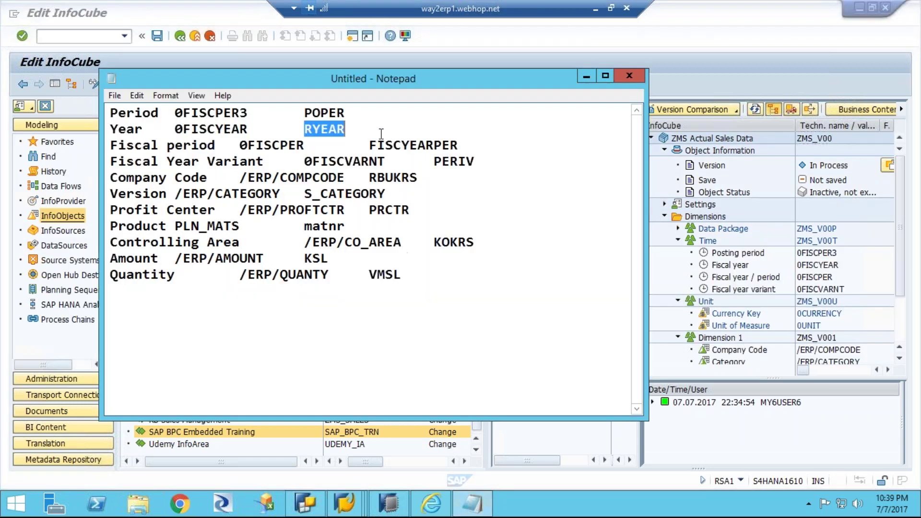
{"action": "left_click_drag", "start_coordinate": [373, 145], "coordinate": [459, 144]}
{"action": "key", "text": "ctrl+c"}
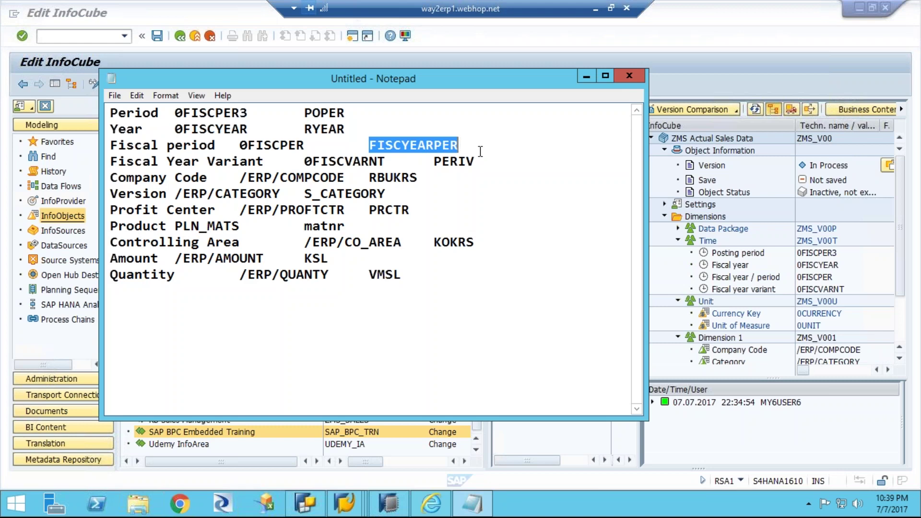
{"action": "left_click", "coordinate": [805, 282]}
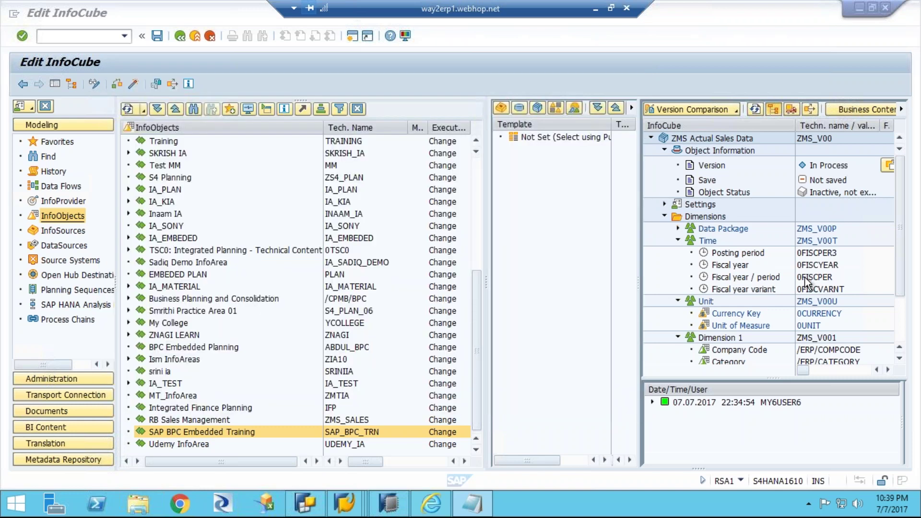
{"action": "right_click", "coordinate": [806, 282]}
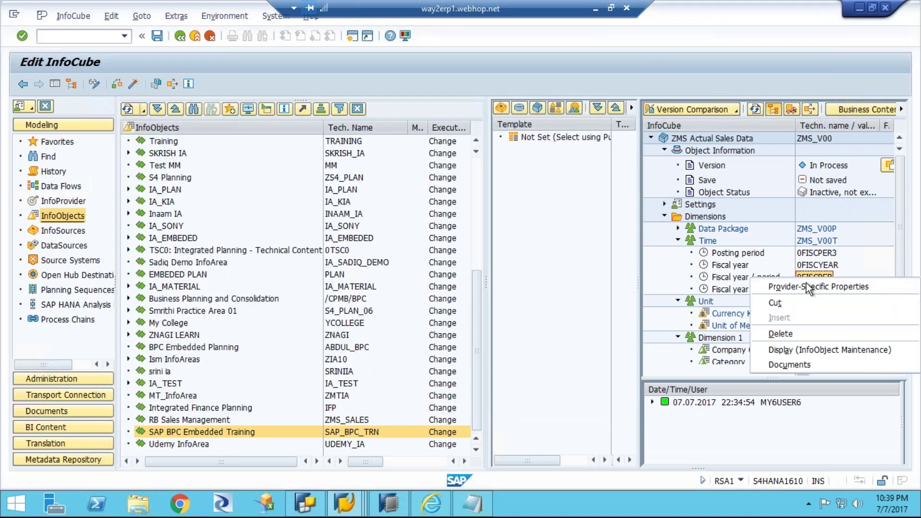
{"action": "left_click", "coordinate": [801, 286]}
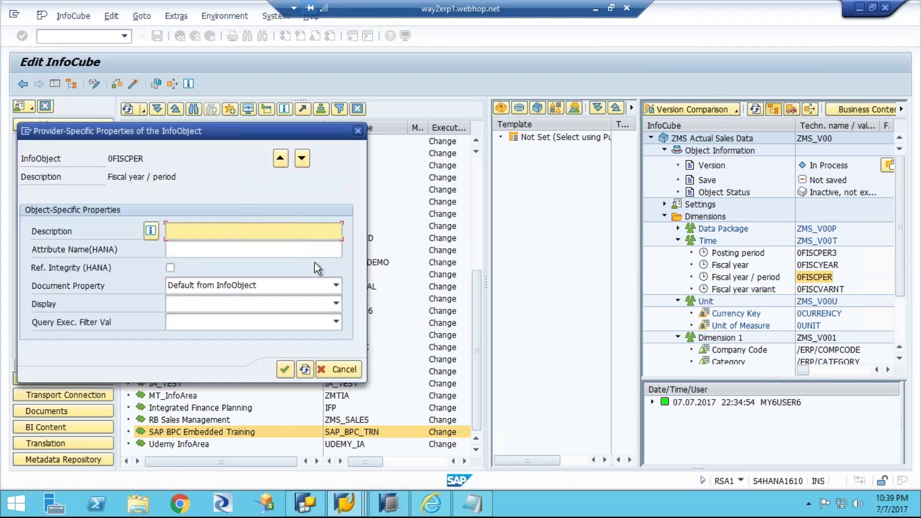
{"action": "left_click", "coordinate": [229, 253]}
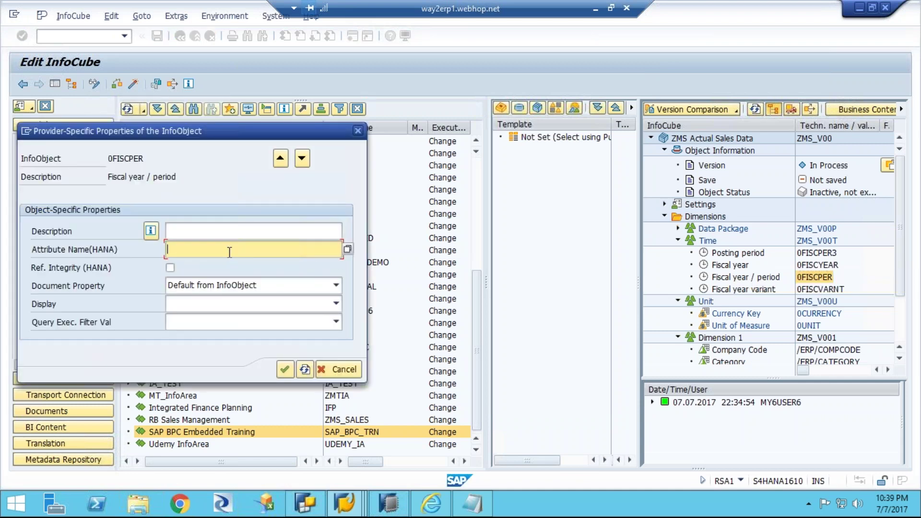
{"action": "key", "text": "ctrl+v"}
{"action": "left_click", "coordinate": [284, 368]}
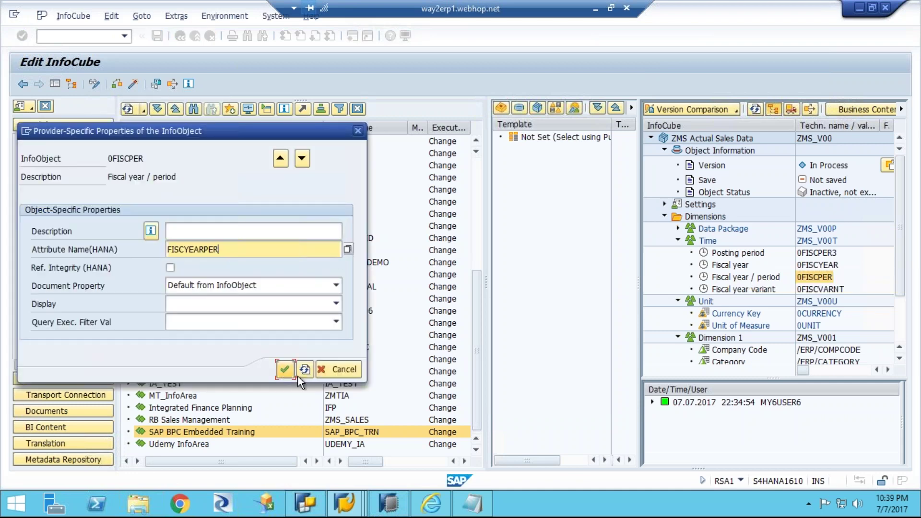
Copy PERIV from Notepad and enter it as the HANA attribute name of Fiscal year variant (0FISCVARNT).
{"action": "left_click", "coordinate": [472, 506]}
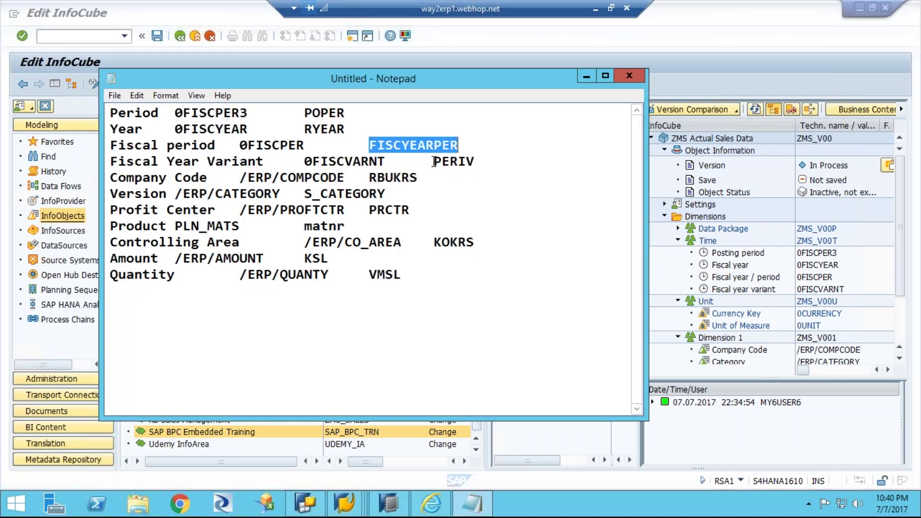
{"action": "left_click_drag", "start_coordinate": [434, 161], "coordinate": [478, 163]}
{"action": "key", "text": "ctrl+c"}
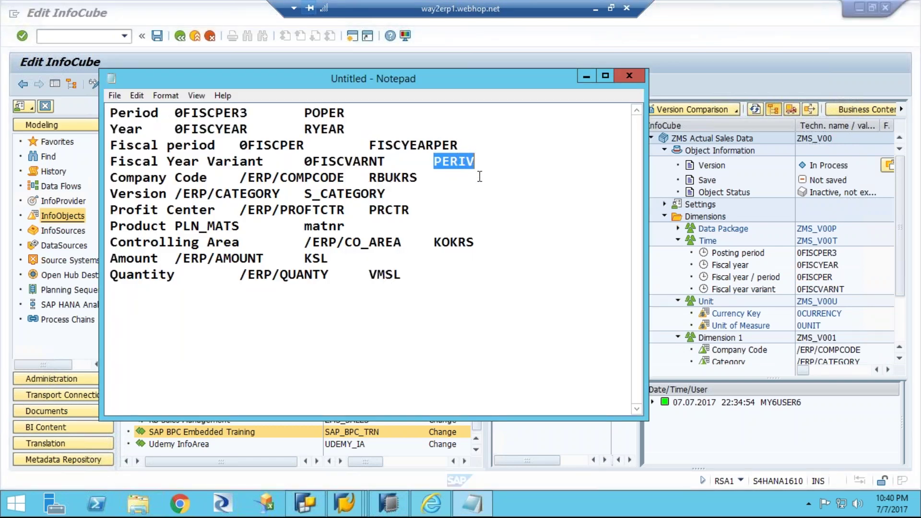
{"action": "left_click", "coordinate": [814, 282]}
{"action": "left_click", "coordinate": [809, 289]}
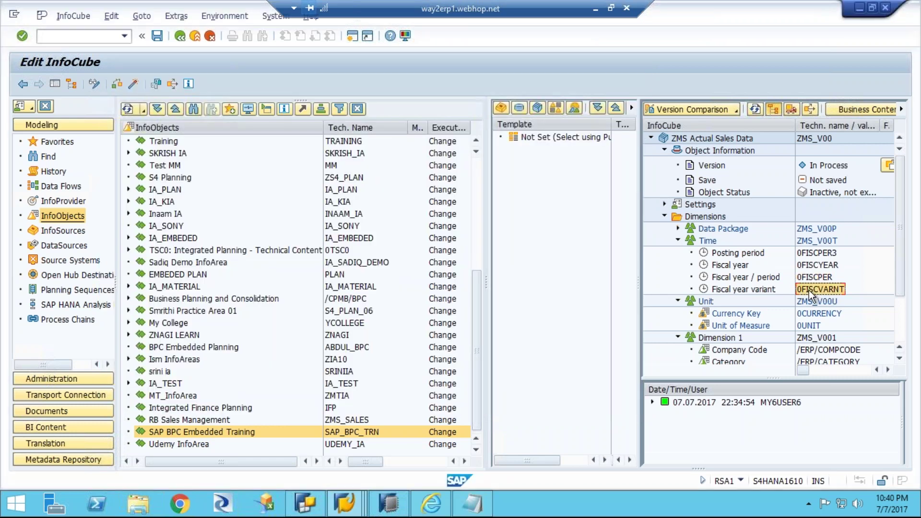
{"action": "right_click", "coordinate": [808, 289]}
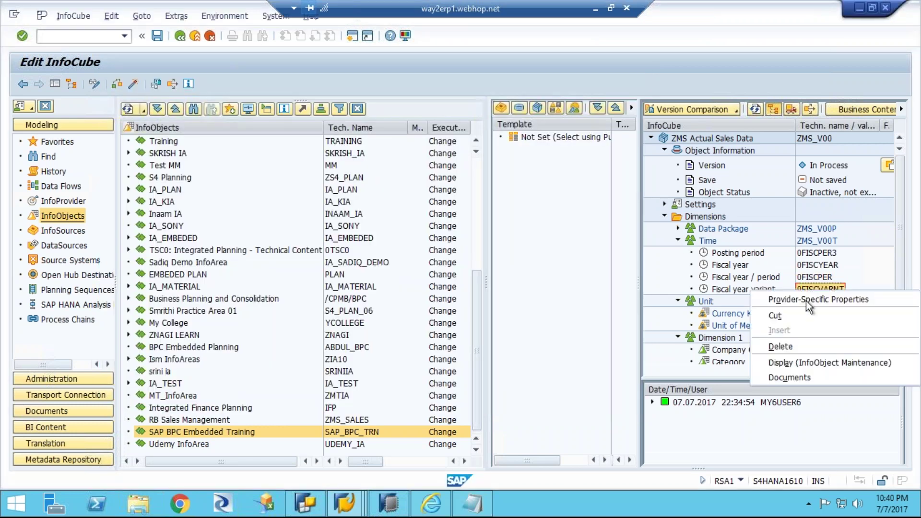
{"action": "left_click", "coordinate": [806, 301]}
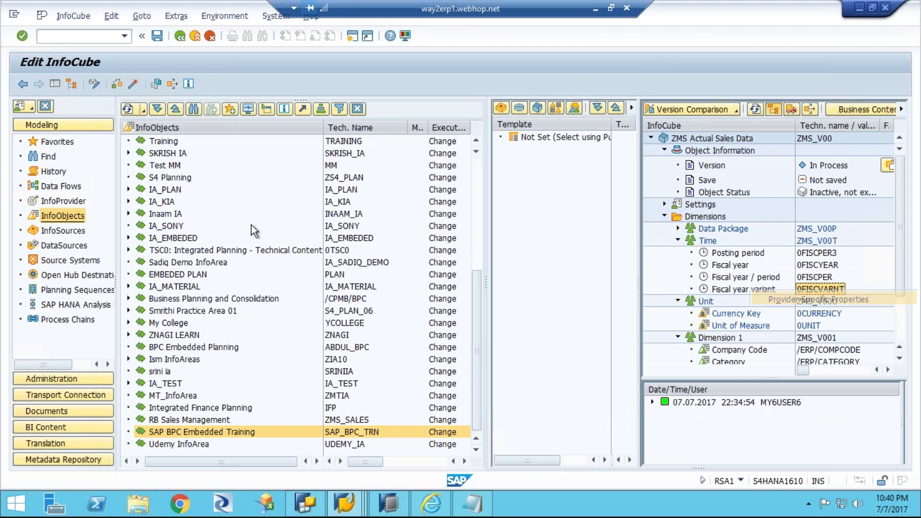
{"action": "key", "text": "Return"}
{"action": "left_click", "coordinate": [210, 249]}
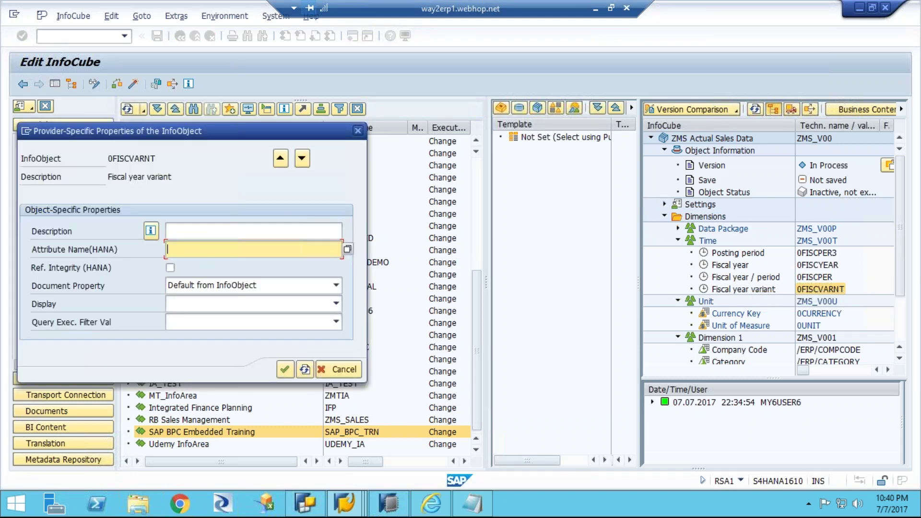
{"action": "key", "text": "ctrl+v"}
{"action": "left_click", "coordinate": [284, 369]}
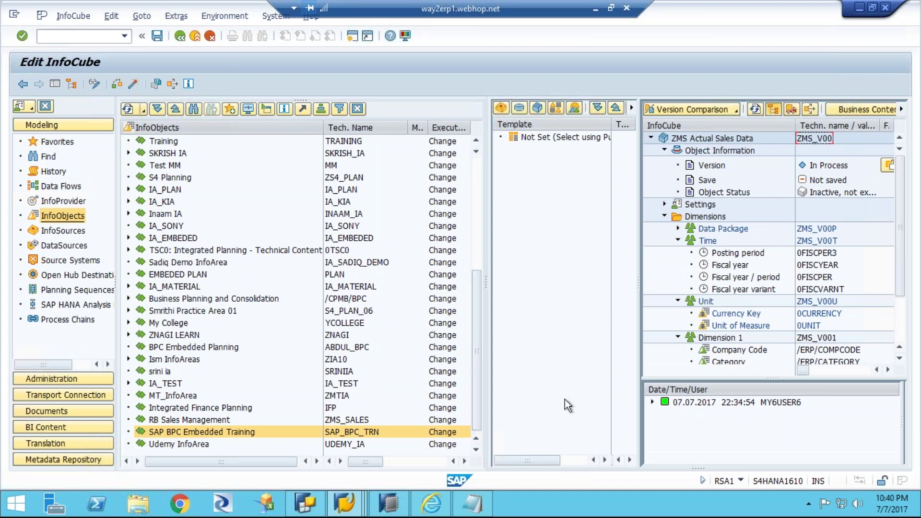
Copy RBUKRS from Notepad and enter it as the HANA attribute name of Company Code (/ERP/COMPCODE).
{"action": "left_click", "coordinate": [479, 494]}
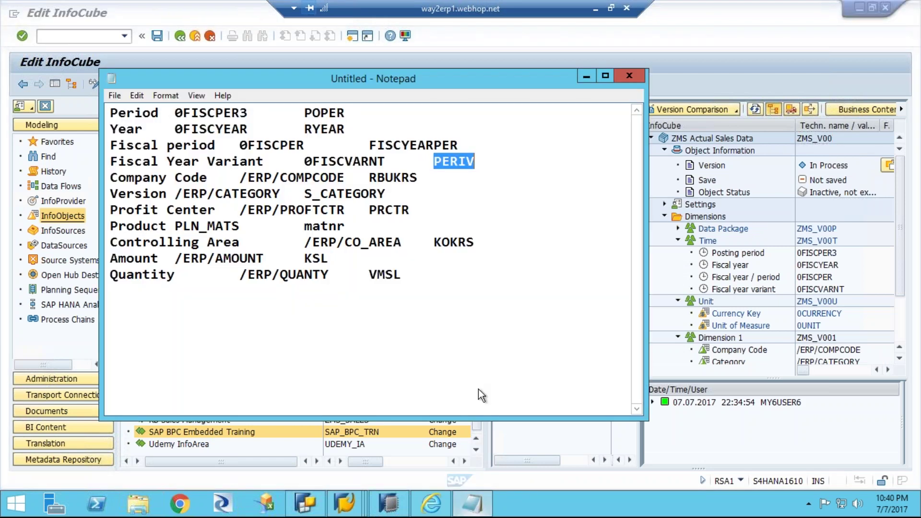
{"action": "left_click_drag", "start_coordinate": [369, 177], "coordinate": [421, 178]}
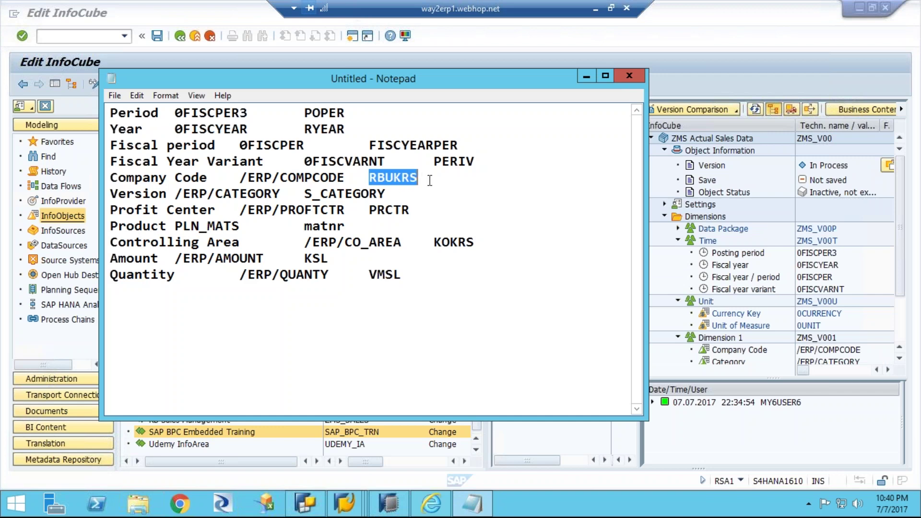
{"action": "left_click", "coordinate": [841, 349]}
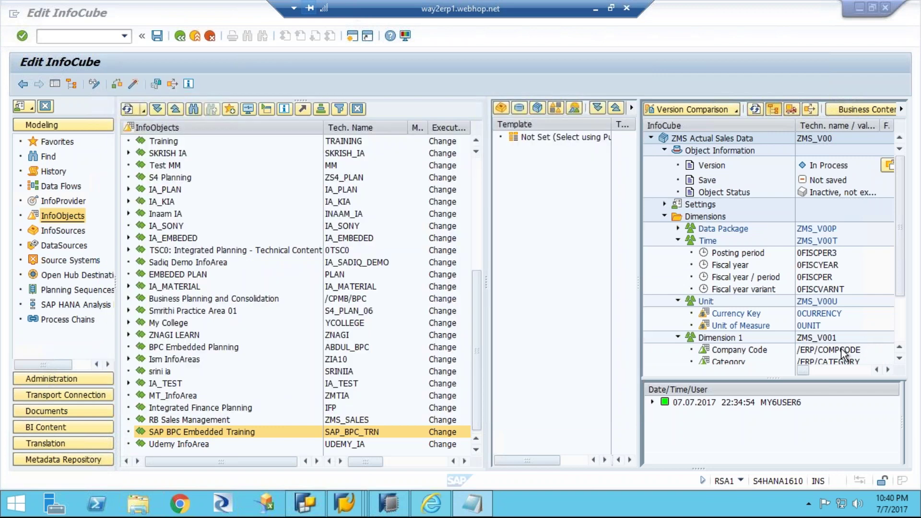
{"action": "right_click", "coordinate": [840, 349]}
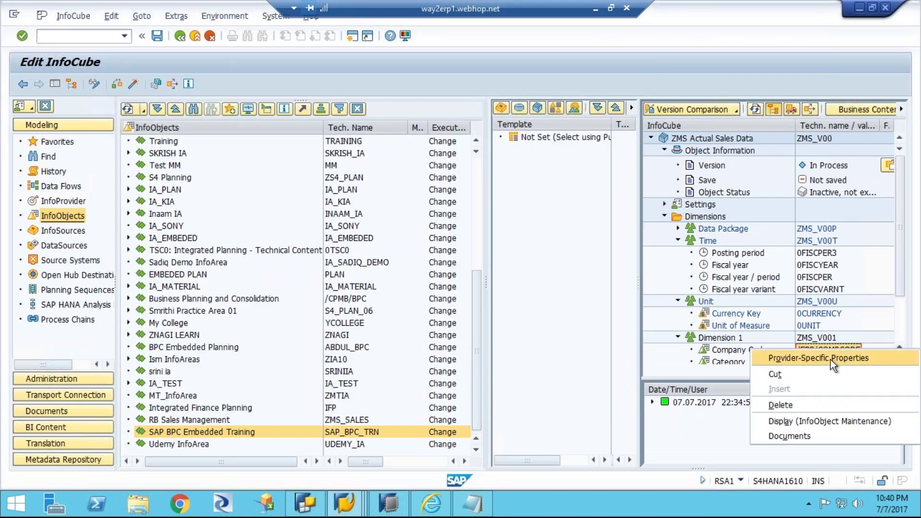
{"action": "left_click", "coordinate": [830, 358]}
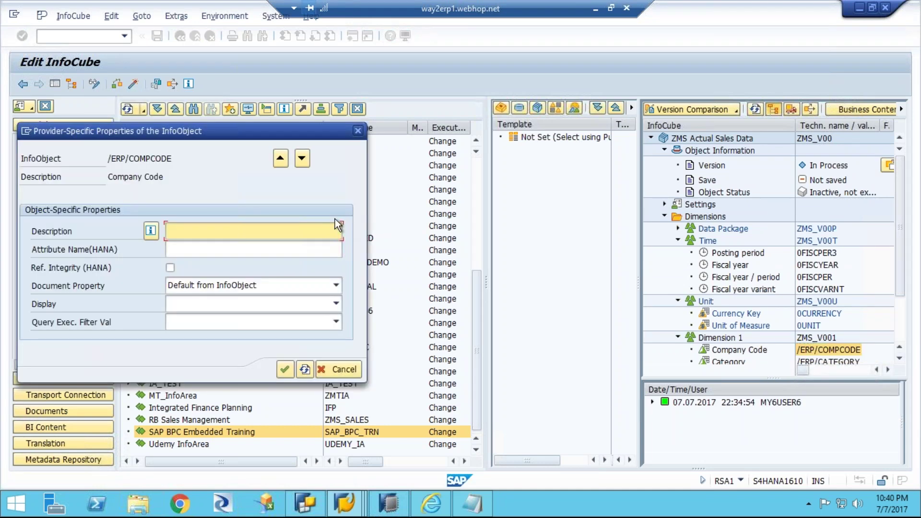
{"action": "key", "text": "Tab"}
{"action": "type", "text": "COCODE"}
{"action": "left_click", "coordinate": [285, 369]}
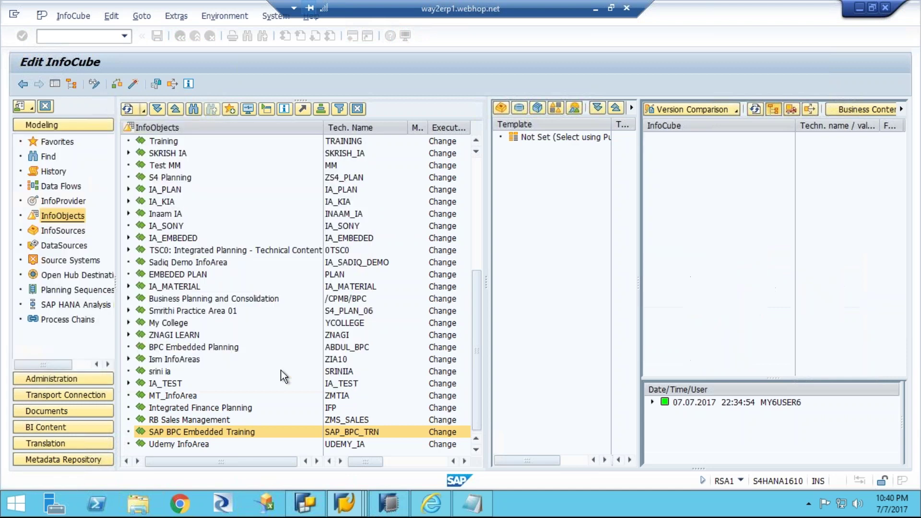
Copy S_CATEGORY from Notepad and enter it as the HANA attribute name of Category (/ERP/CATEGORY).
{"action": "left_click", "coordinate": [474, 510]}
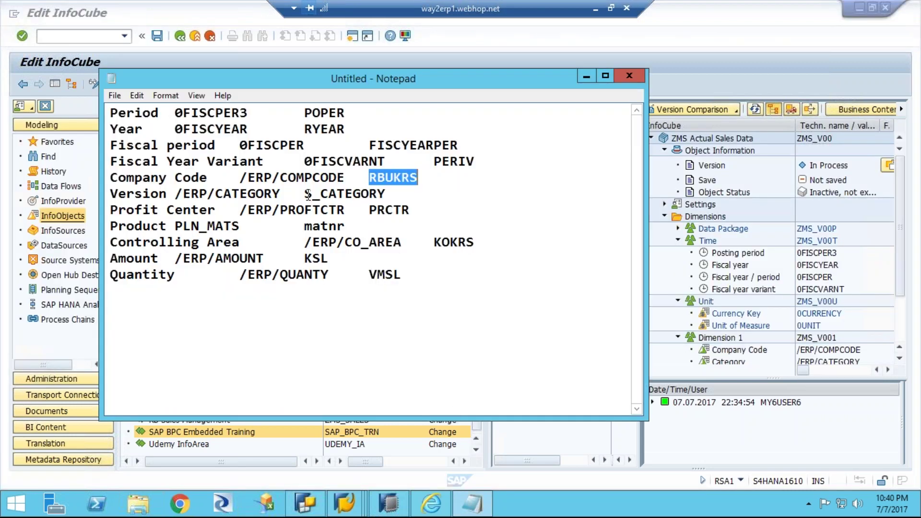
{"action": "left_click_drag", "start_coordinate": [304, 194], "coordinate": [394, 193]}
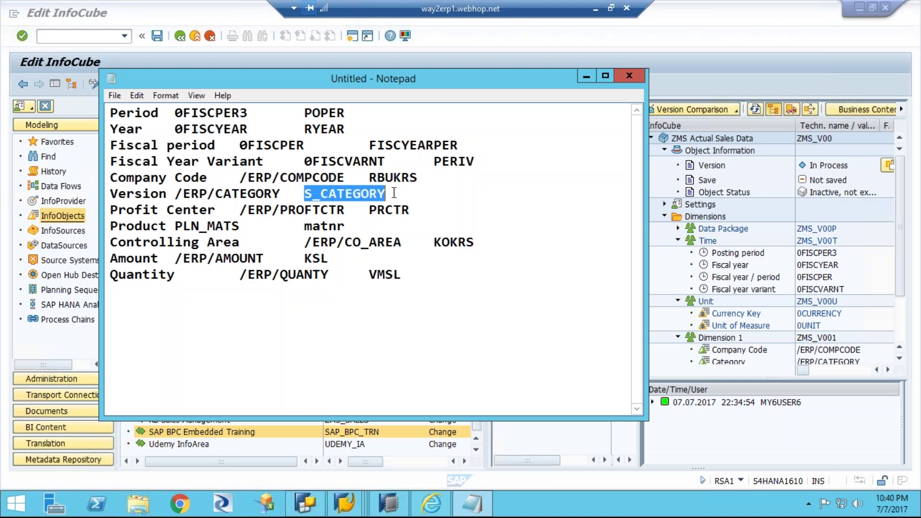
{"action": "left_click_drag", "start_coordinate": [902, 259], "coordinate": [906, 295]}
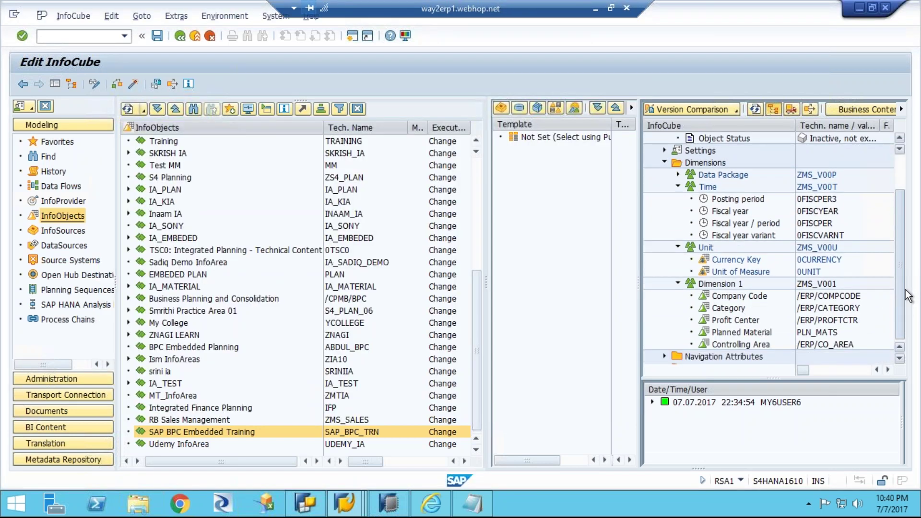
{"action": "right_click", "coordinate": [848, 309]}
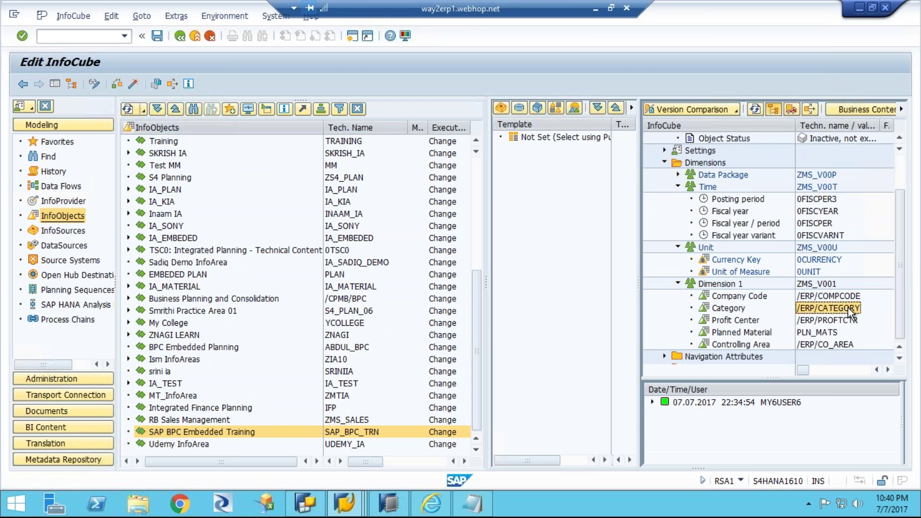
{"action": "left_click", "coordinate": [847, 318]}
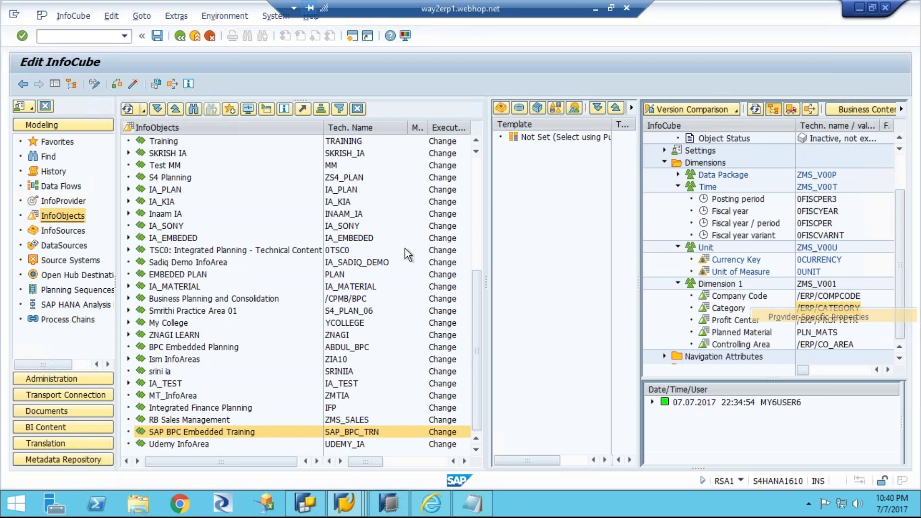
{"action": "left_click", "coordinate": [225, 248]}
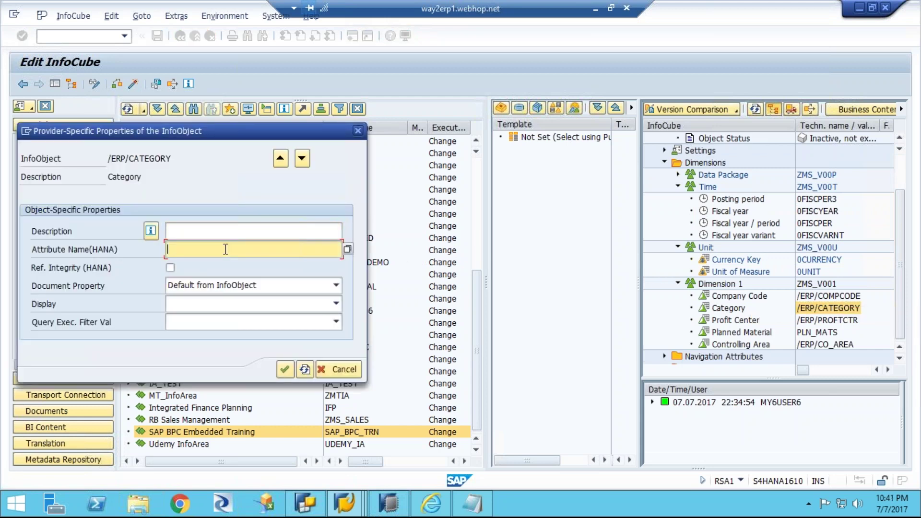
{"action": "type", "text": "S_CATEGORY"}
{"action": "left_click", "coordinate": [284, 369]}
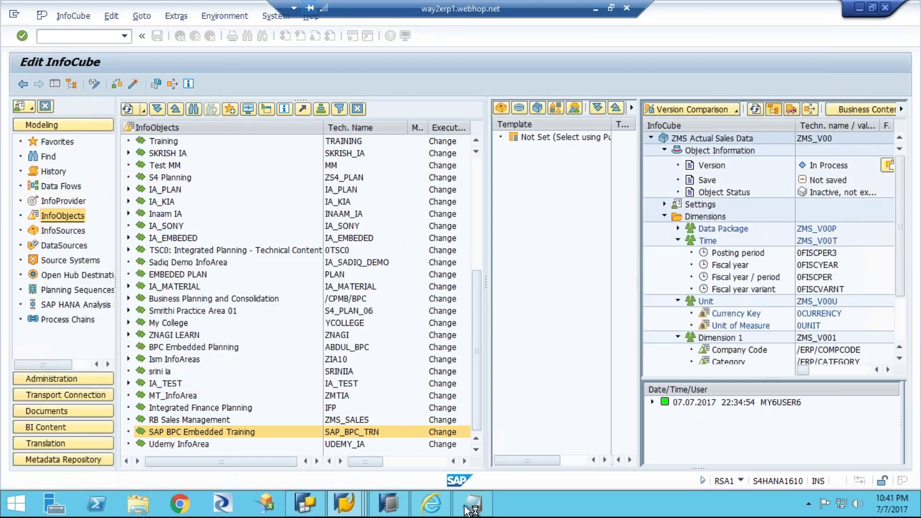
Copy PRCTR from Notepad and enter it as the HANA attribute name of Profit Center (/ERP/PROFTCTR).
{"action": "left_click", "coordinate": [471, 505]}
{"action": "left_click_drag", "start_coordinate": [371, 211], "coordinate": [422, 208]}
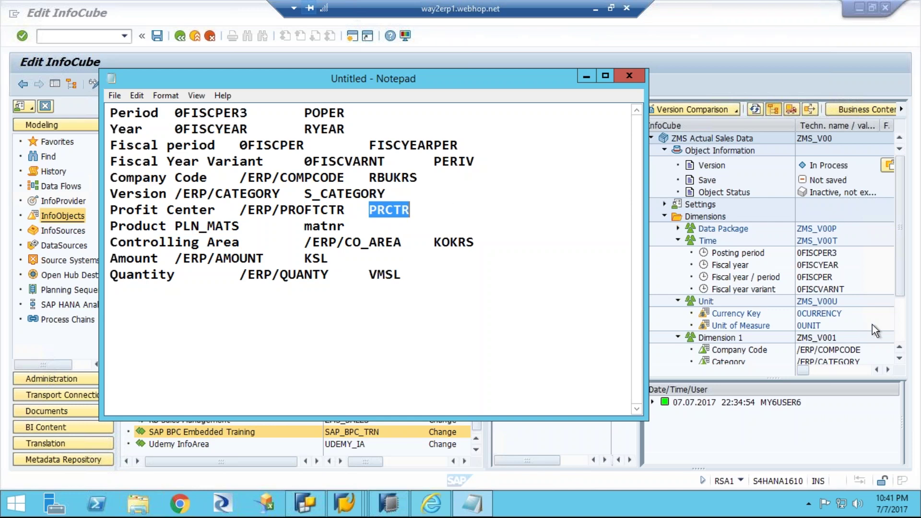
{"action": "left_click_drag", "start_coordinate": [899, 268], "coordinate": [906, 332]}
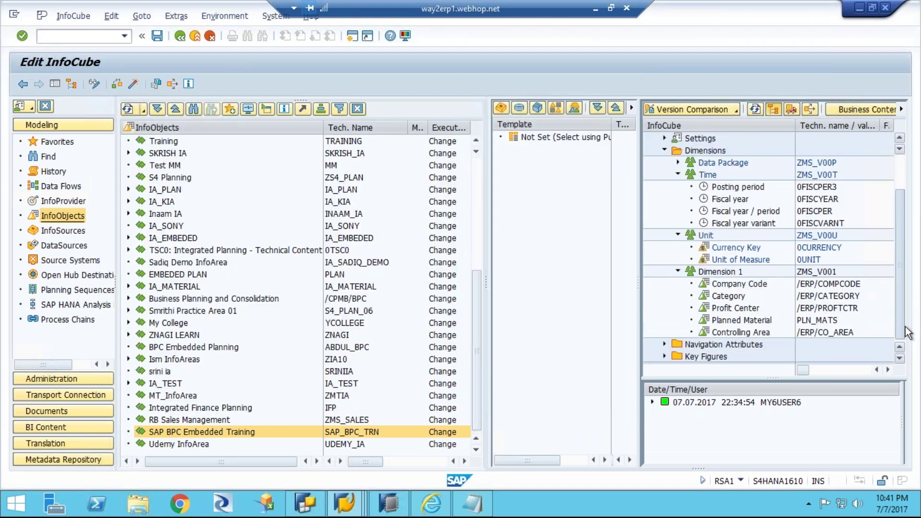
{"action": "right_click", "coordinate": [827, 308]}
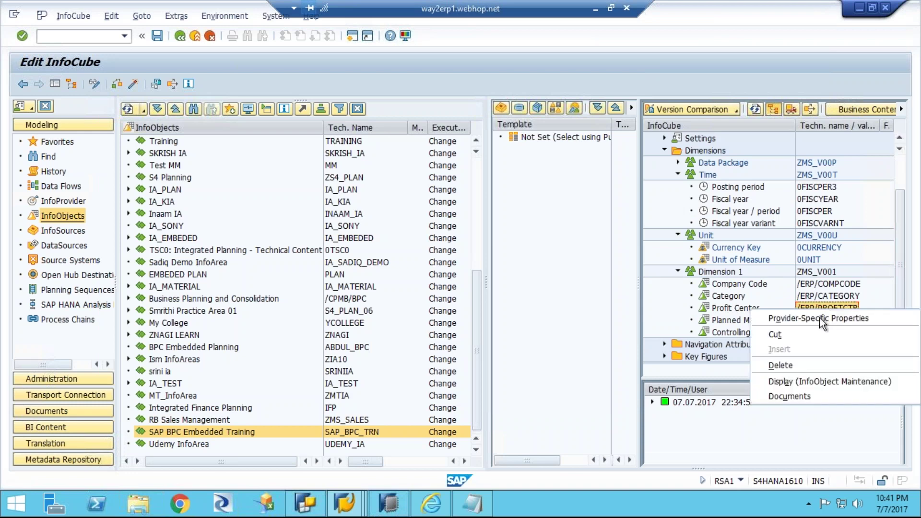
{"action": "left_click", "coordinate": [819, 318]}
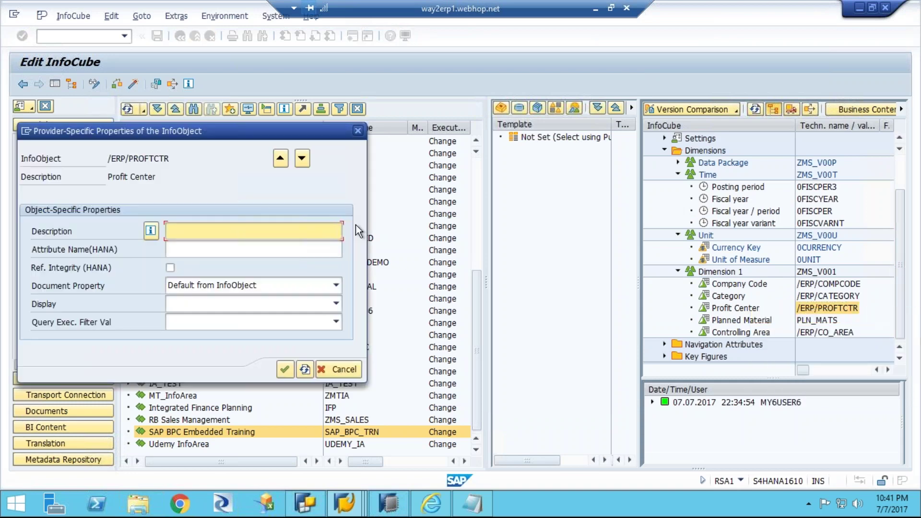
{"action": "left_click", "coordinate": [253, 253]}
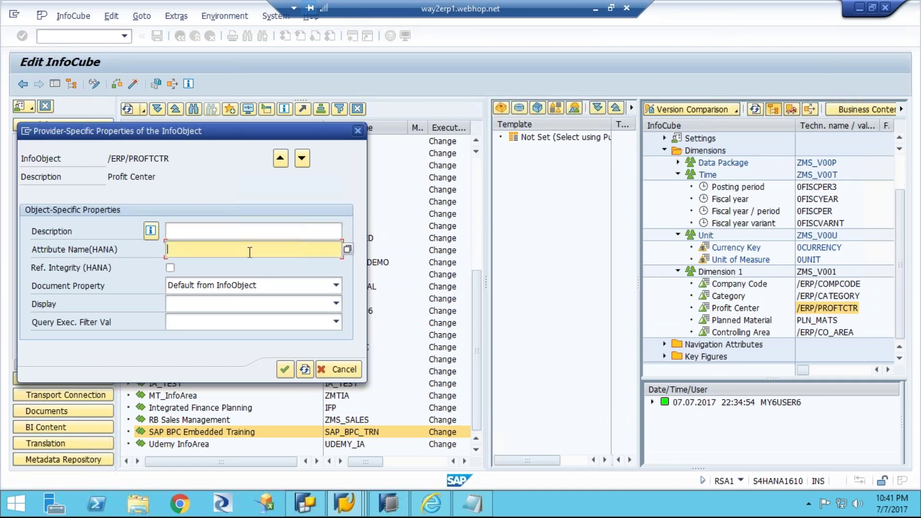
{"action": "type", "text": "PRCTR"}
{"action": "left_click", "coordinate": [283, 369]}
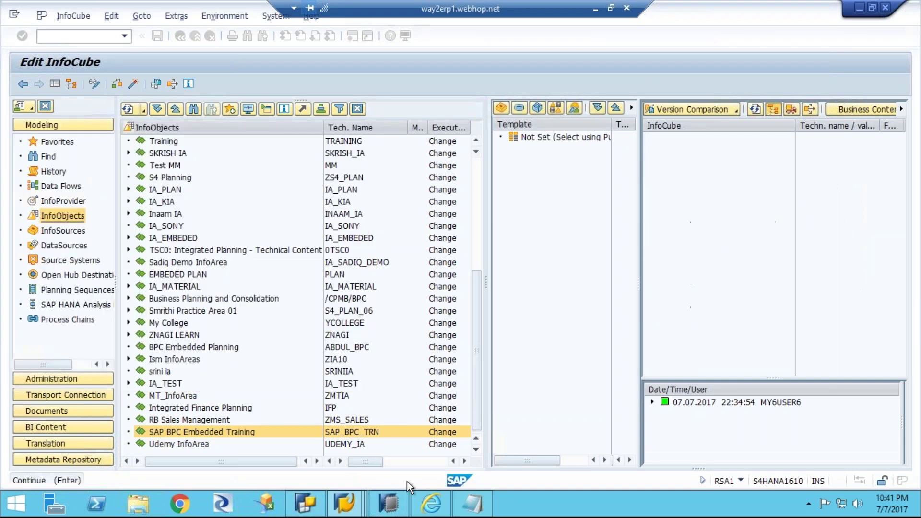
Copy matnr from the Product line in Notepad and open the provider-specific properties of Planned Material (PLN_MATS).
{"action": "left_click", "coordinate": [472, 503]}
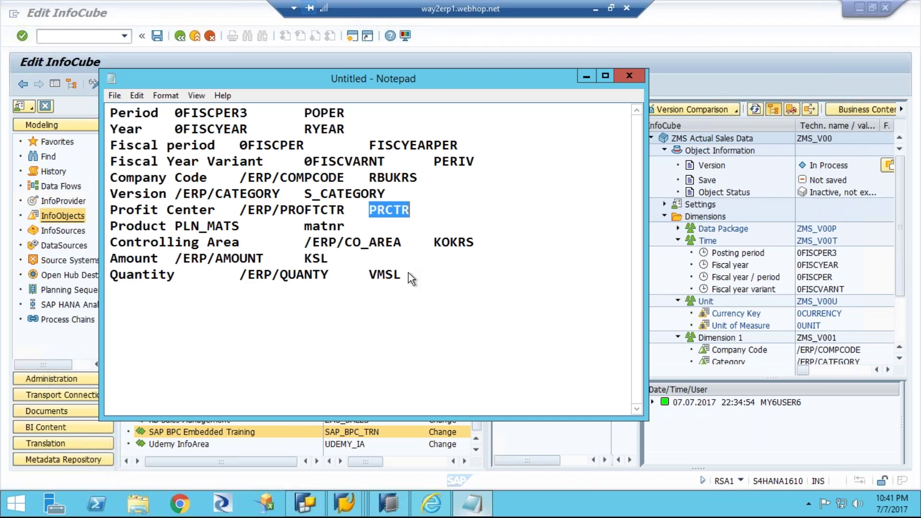
{"action": "left_click_drag", "start_coordinate": [304, 225], "coordinate": [346, 226]}
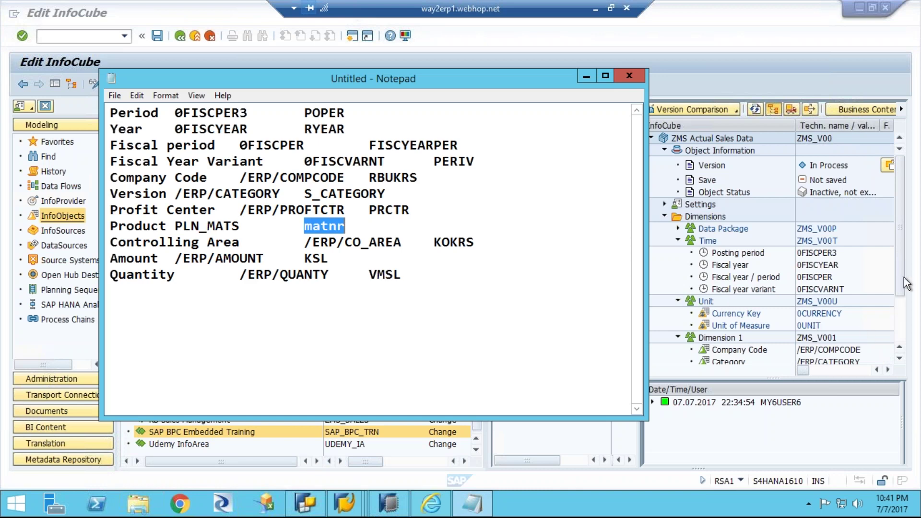
{"action": "mouse_move", "coordinate": [905, 283]}
{"action": "left_mouse_down"}
{"action": "mouse_move", "coordinate": [910, 321]}
{"action": "mouse_move", "coordinate": [873, 337]}
{"action": "mouse_move", "coordinate": [815, 336]}
{"action": "left_mouse_up"}
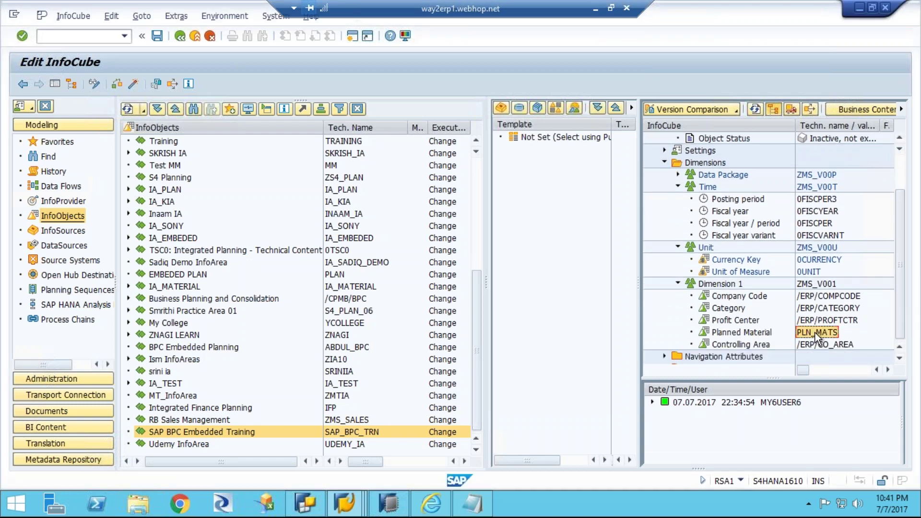
{"action": "right_click", "coordinate": [815, 334]}
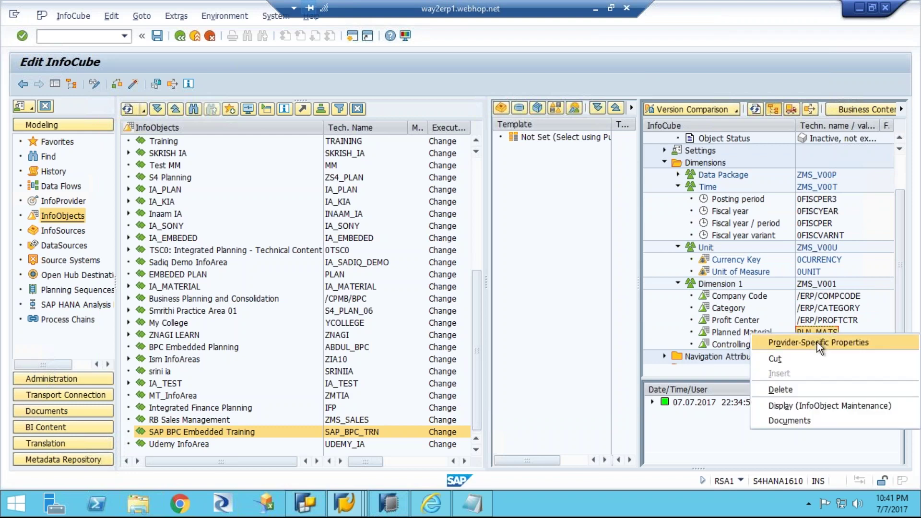
{"action": "left_click", "coordinate": [816, 341]}
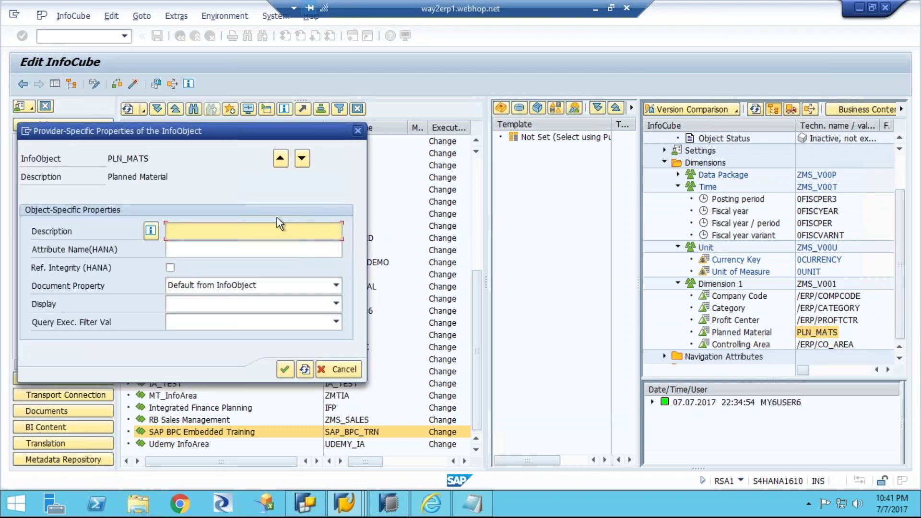
{"action": "left_click", "coordinate": [264, 251]}
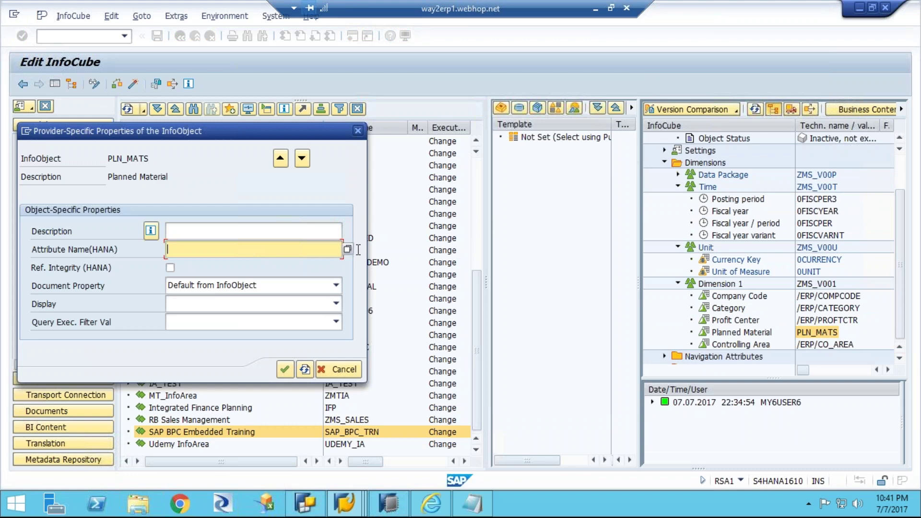
Find MATNR in the attribute name list with the search term mat* and assign it as the HANA attribute name of Planned Material (PLN_MATS).
{"action": "left_click", "coordinate": [347, 248]}
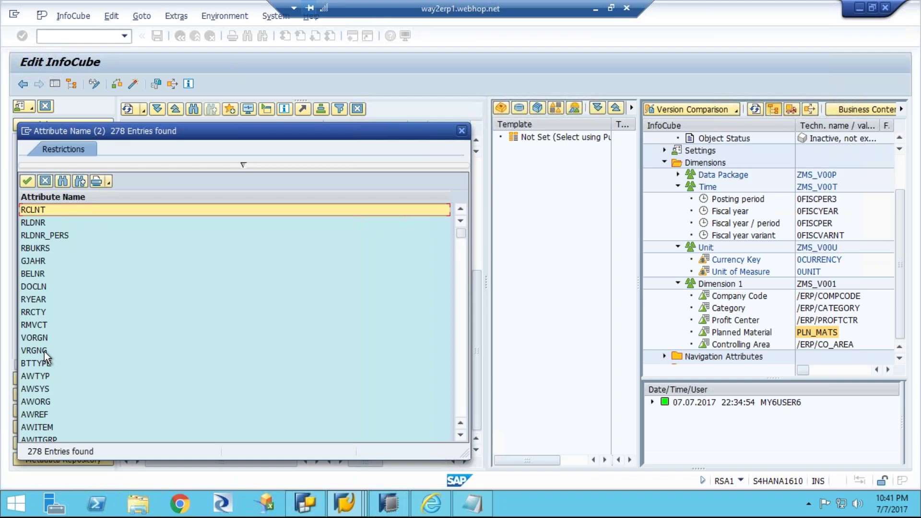
{"action": "scroll", "coordinate": [45, 351], "scroll_direction": "down", "scroll_amount": 8}
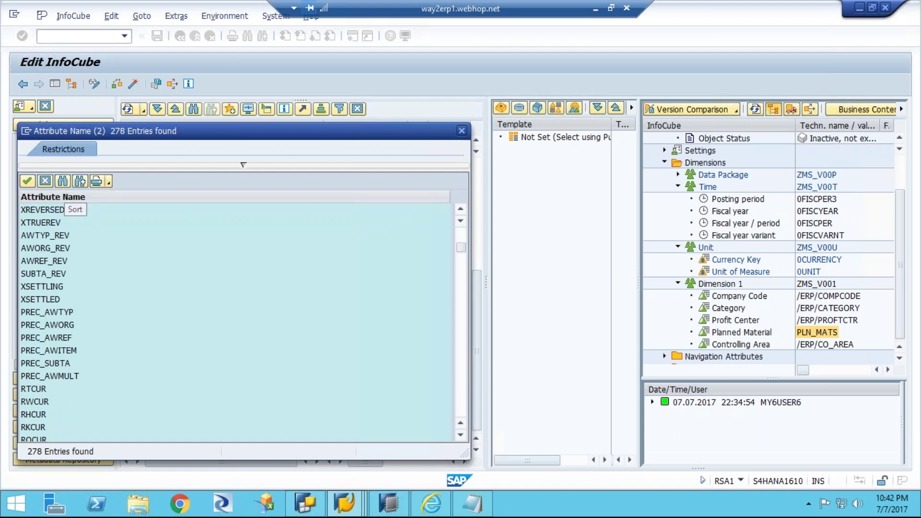
{"action": "left_click", "coordinate": [62, 180]}
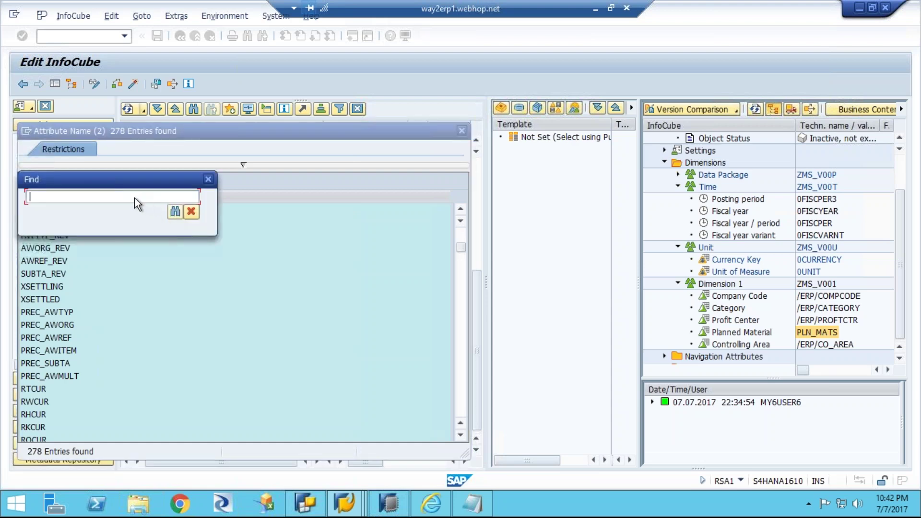
{"action": "type", "text": "mantnr"}
{"action": "key", "text": "Return"}
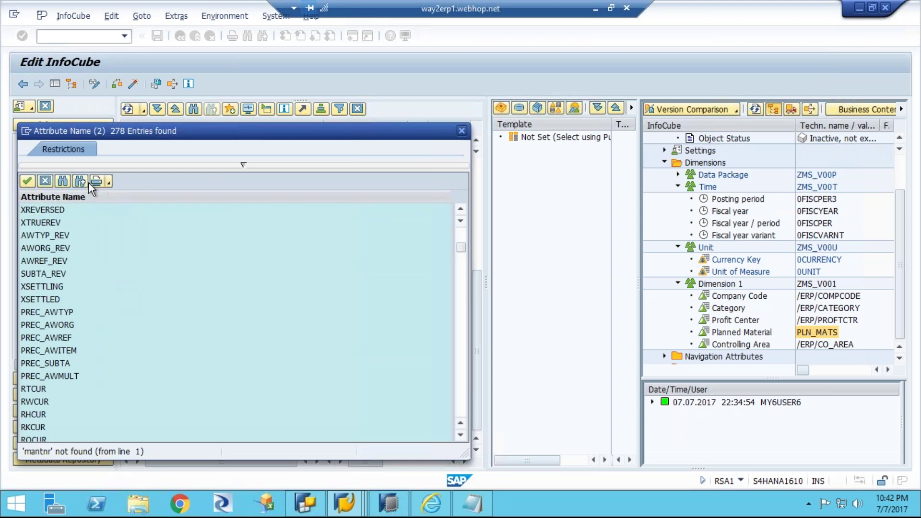
{"action": "left_click", "coordinate": [62, 182]}
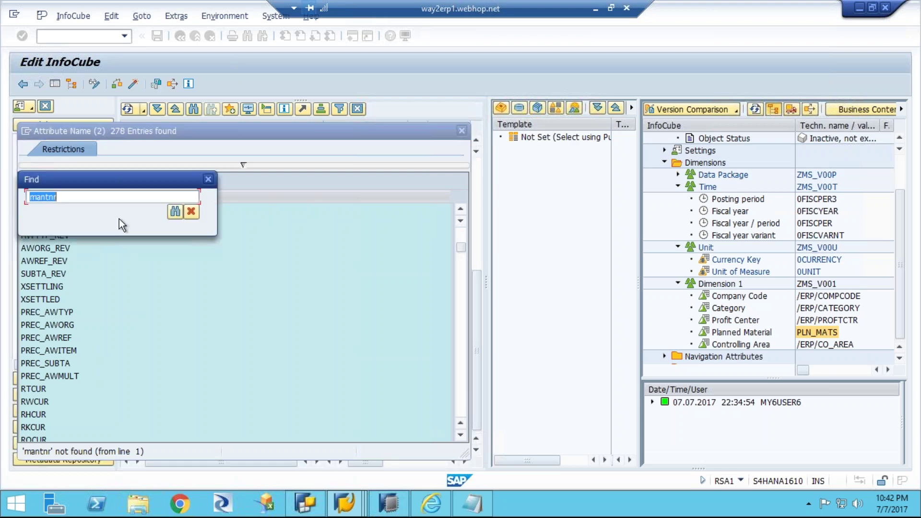
{"action": "type", "text": "mat*"}
{"action": "key", "text": "Return"}
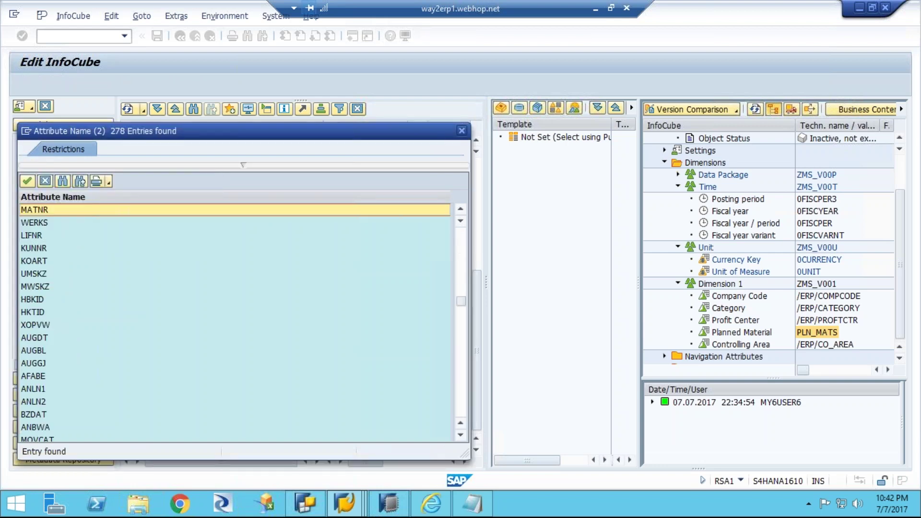
{"action": "double_click", "coordinate": [40, 211]}
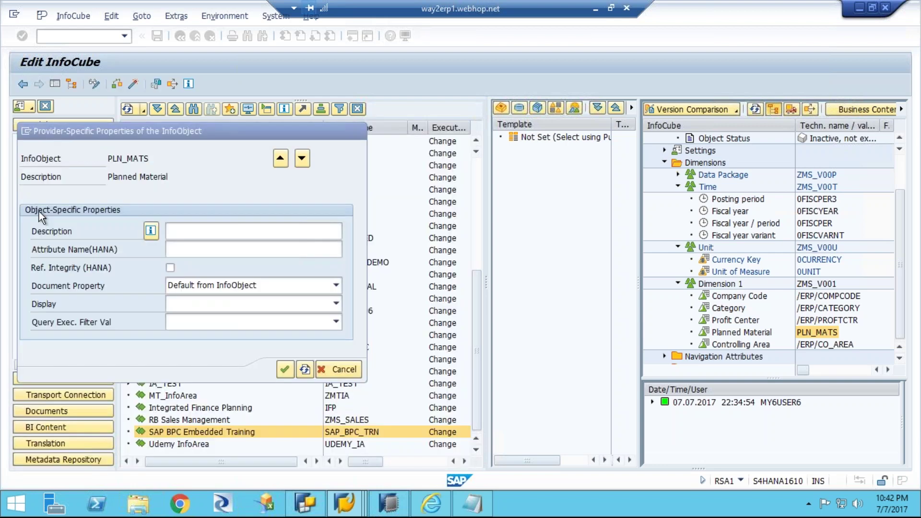
{"action": "left_click", "coordinate": [282, 371]}
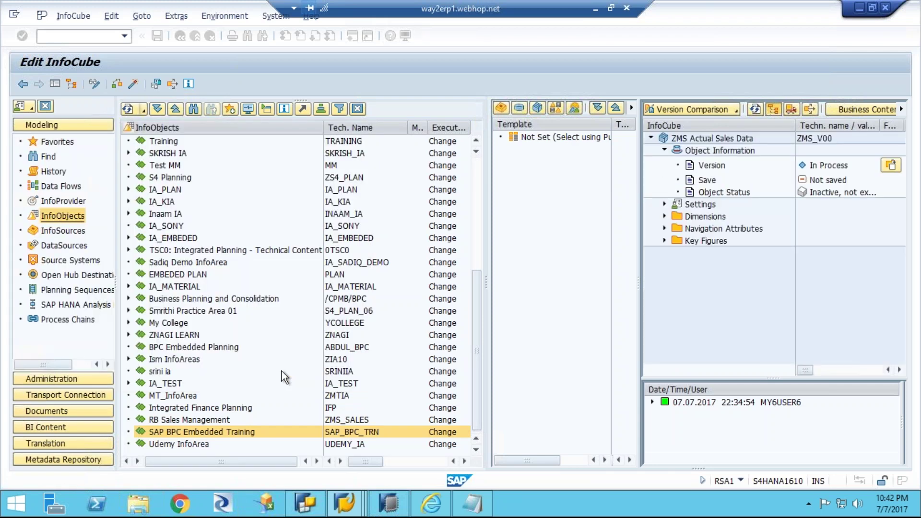
Copy KOKRS from Notepad and enter it as the HANA attribute name of Controlling Area (/ERP/CO_AREA).
{"action": "left_click_drag", "start_coordinate": [899, 277], "coordinate": [909, 335]}
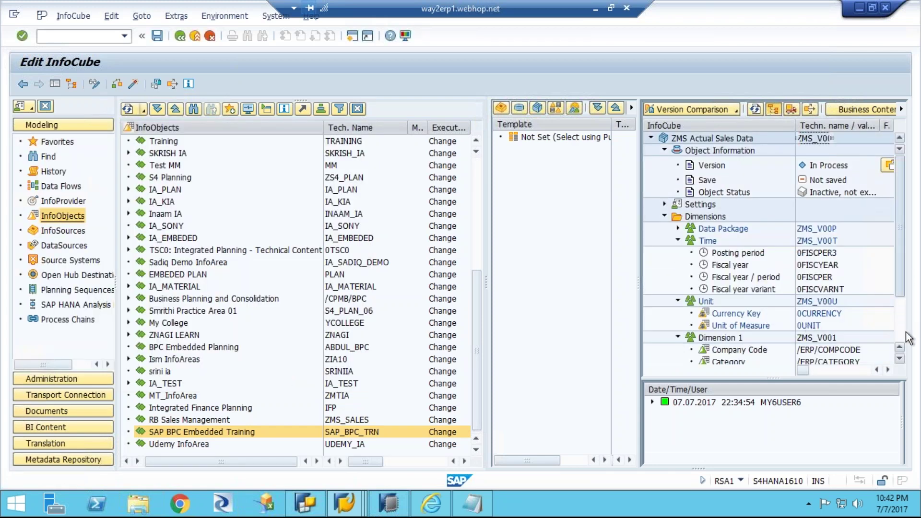
{"action": "left_click", "coordinate": [472, 503]}
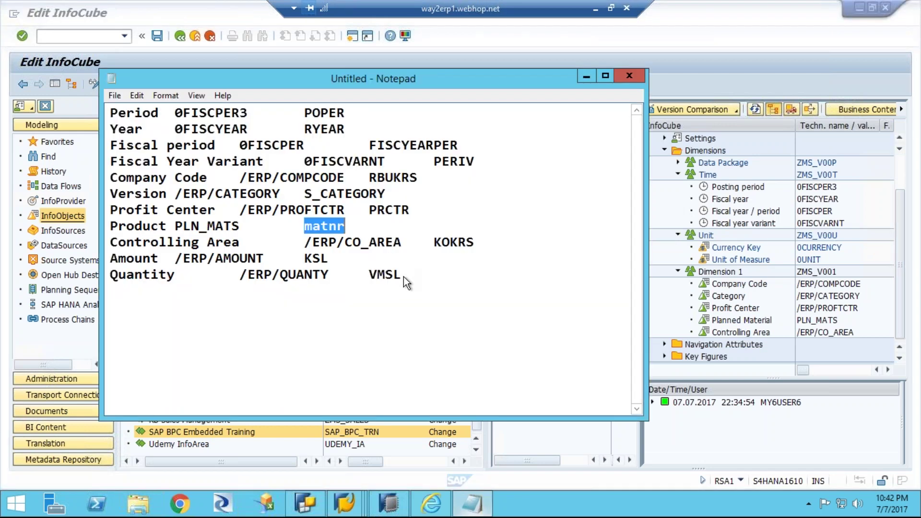
{"action": "left_click_drag", "start_coordinate": [434, 242], "coordinate": [478, 243]}
{"action": "key", "text": "ctrl+c"}
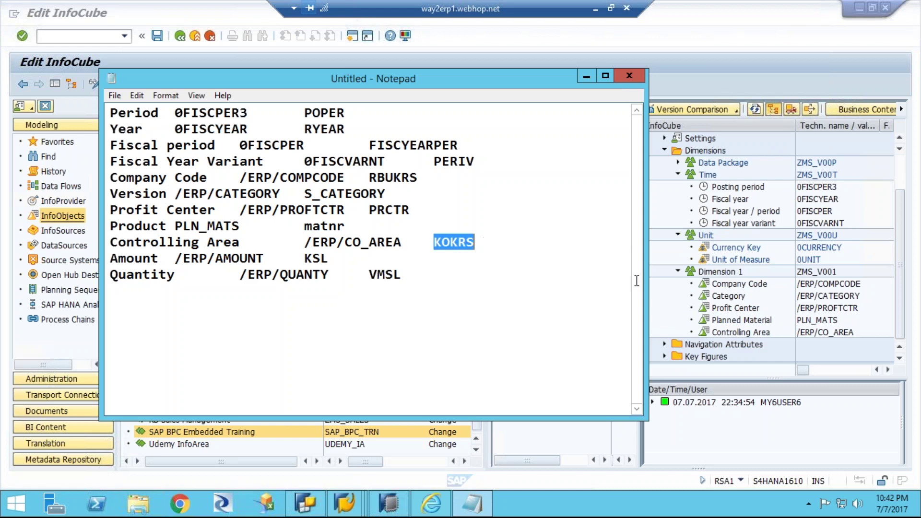
{"action": "left_click", "coordinate": [835, 331]}
{"action": "right_click", "coordinate": [833, 331]}
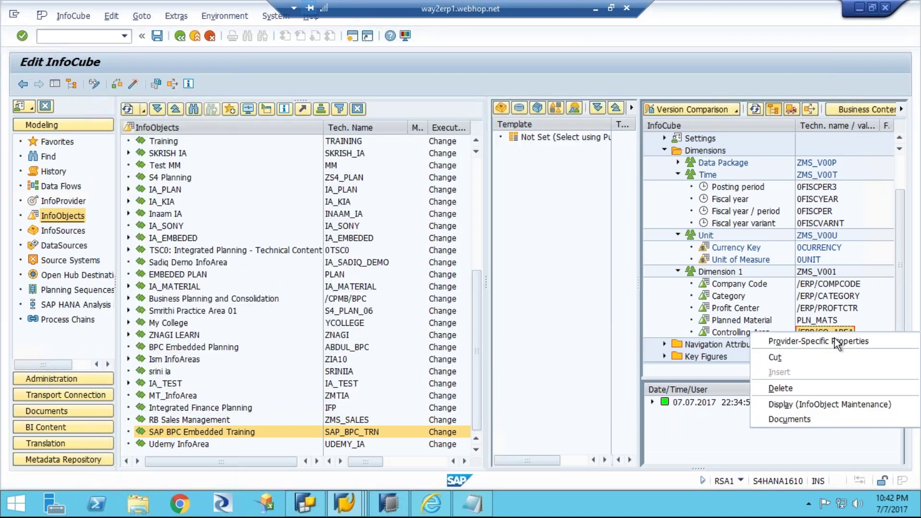
{"action": "left_click", "coordinate": [831, 341]}
{"action": "left_click", "coordinate": [831, 341]}
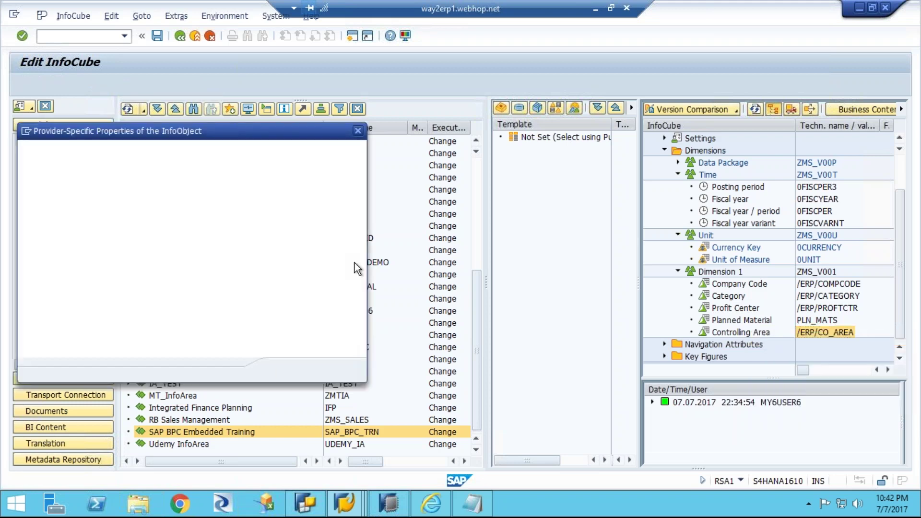
{"action": "left_click", "coordinate": [243, 249]}
{"action": "key", "text": "ctrl+v"}
{"action": "left_click", "coordinate": [285, 369]}
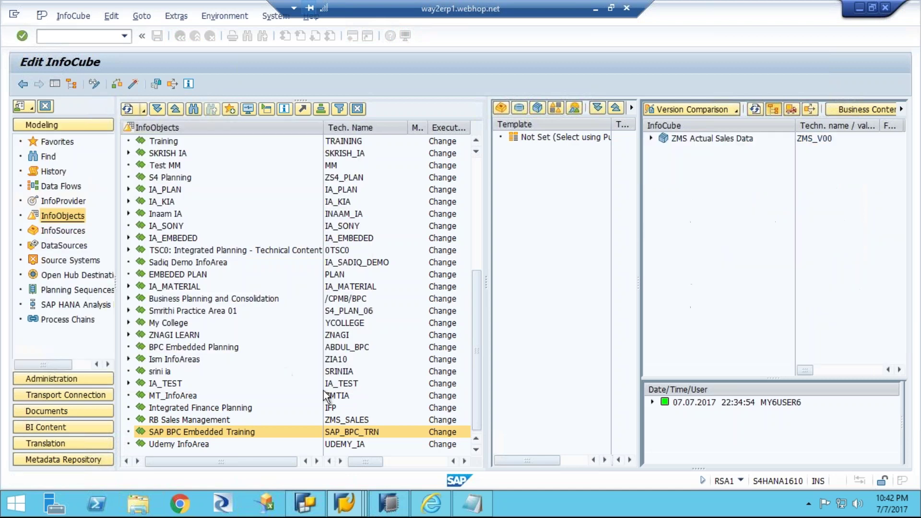
Copy KSL from Notepad and enter it as the HANA attribute name of the Amount key figure (/ERP/AMOUNT).
{"action": "left_click", "coordinate": [472, 503]}
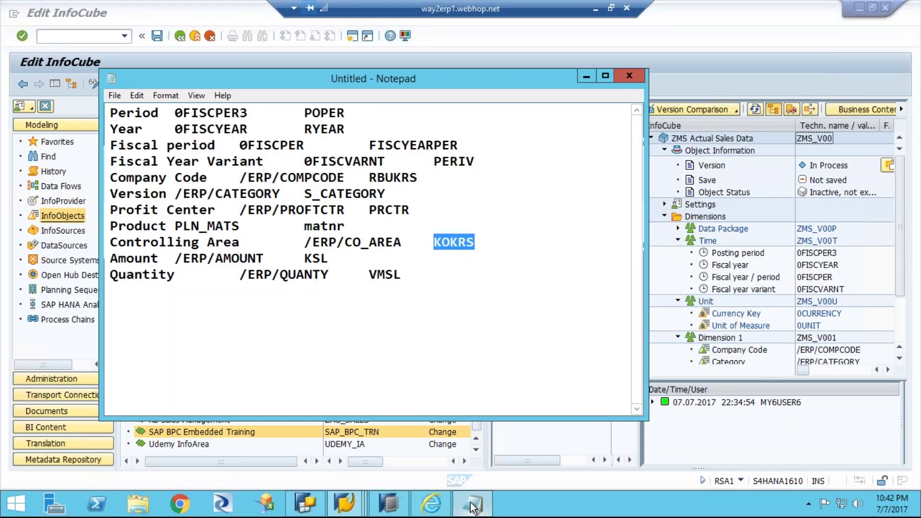
{"action": "left_click_drag", "start_coordinate": [304, 258], "coordinate": [331, 258]}
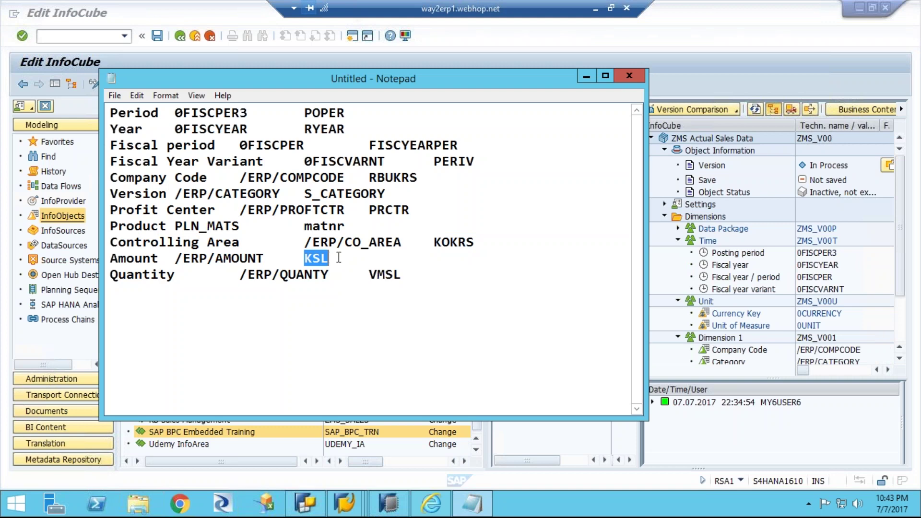
{"action": "left_click_drag", "start_coordinate": [897, 276], "coordinate": [908, 355]}
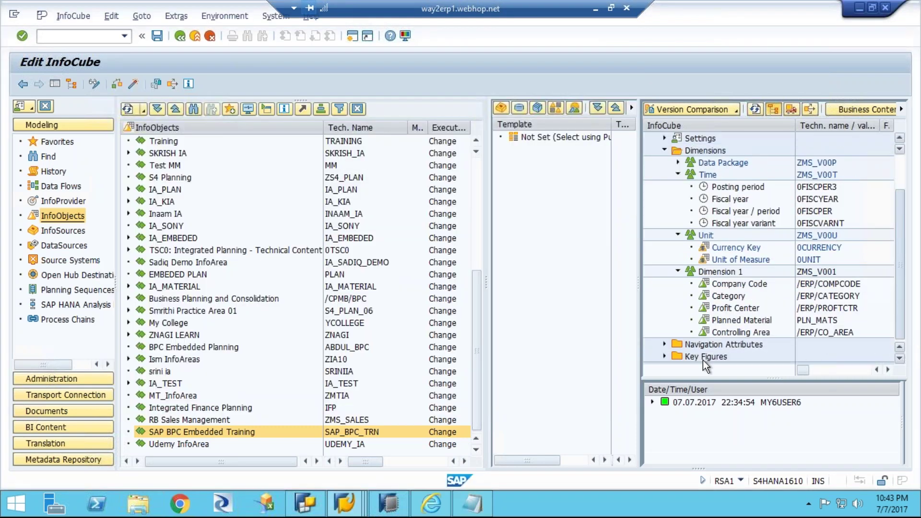
{"action": "left_click", "coordinate": [664, 357]}
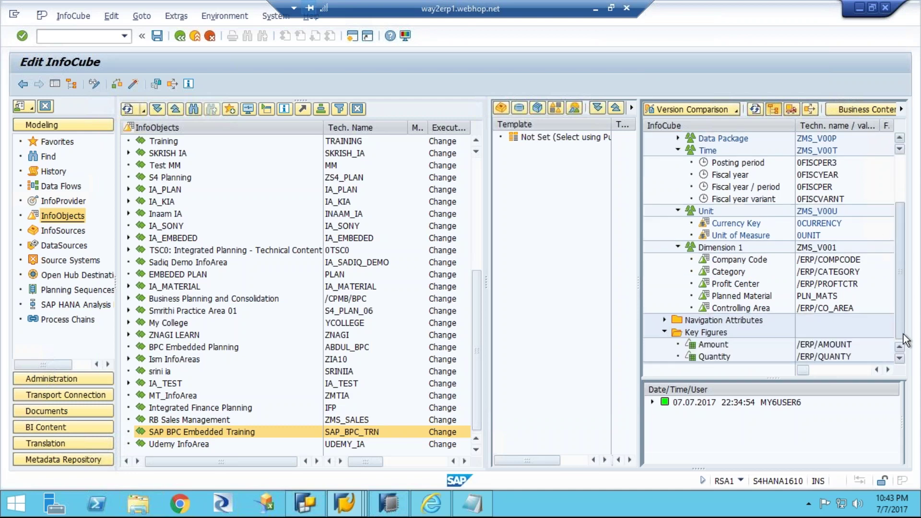
{"action": "right_click", "coordinate": [833, 346]}
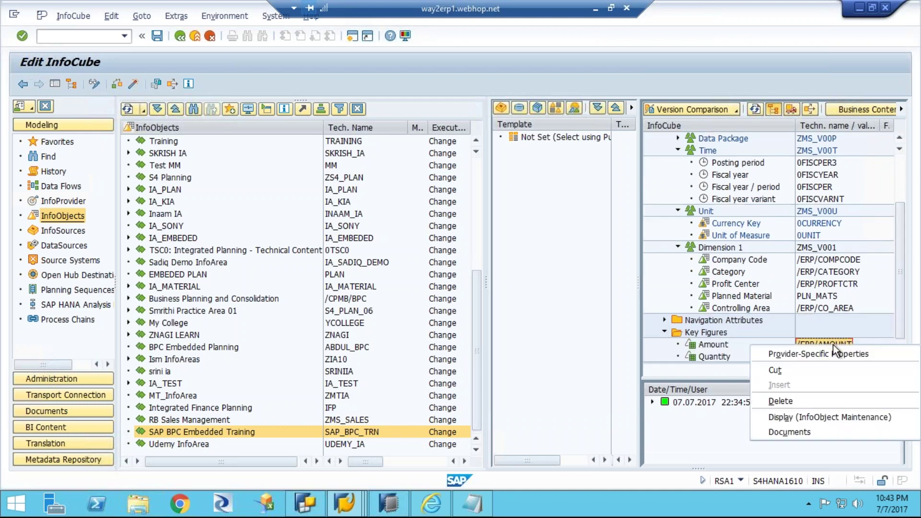
{"action": "left_click", "coordinate": [827, 355]}
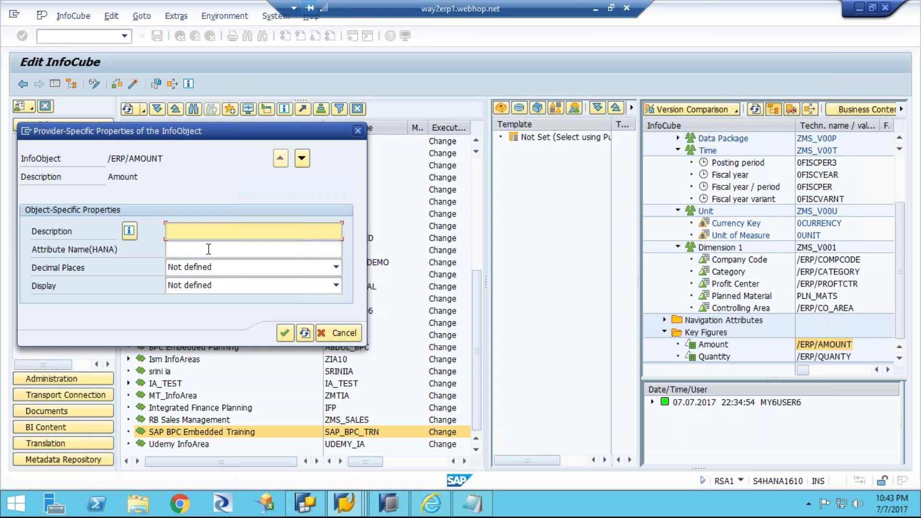
{"action": "left_click", "coordinate": [209, 248]}
{"action": "type", "text": "KSL"}
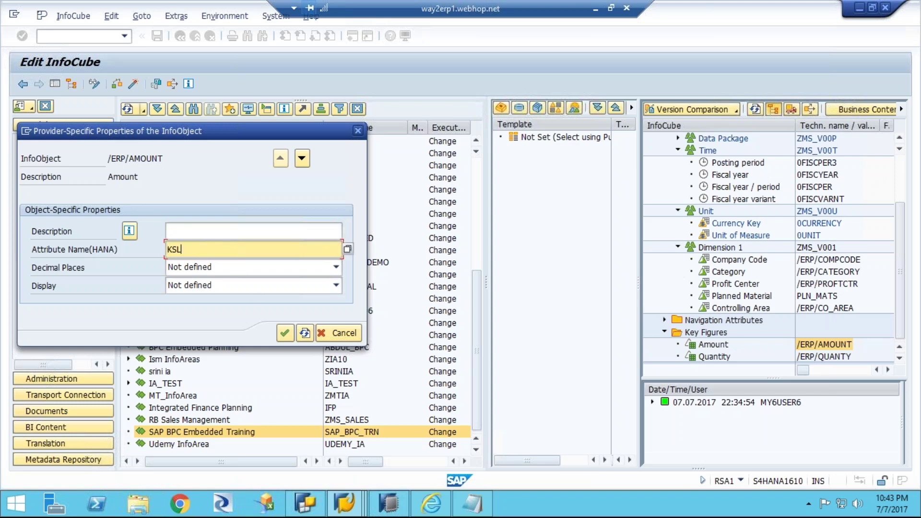
{"action": "left_click", "coordinate": [285, 333]}
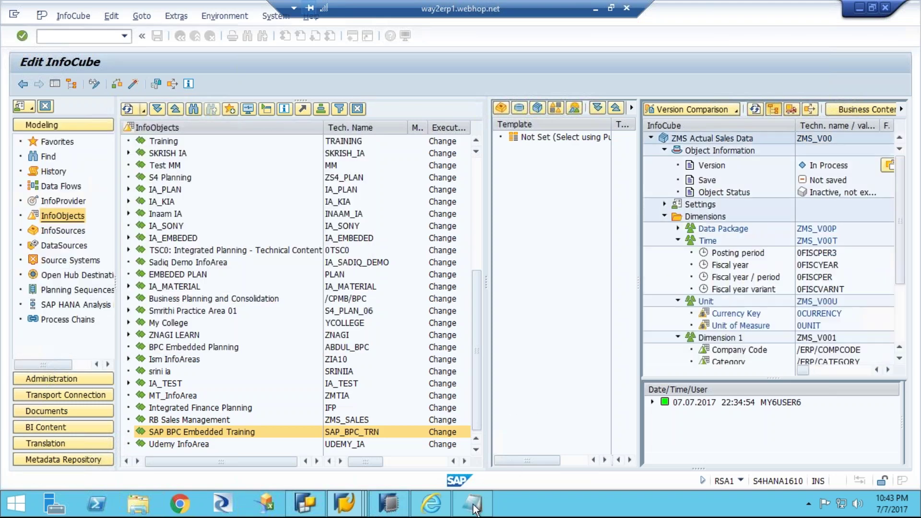
Copy VMSL from Notepad and enter it as the HANA attribute name of the Quantity key figure (/ERP/QUANTY).
{"action": "left_click", "coordinate": [473, 504]}
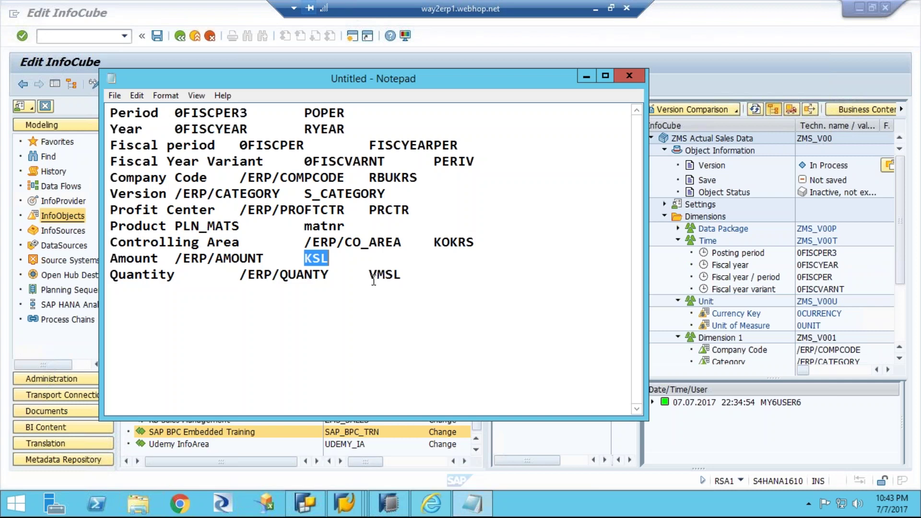
{"action": "left_click_drag", "start_coordinate": [368, 274], "coordinate": [417, 274]}
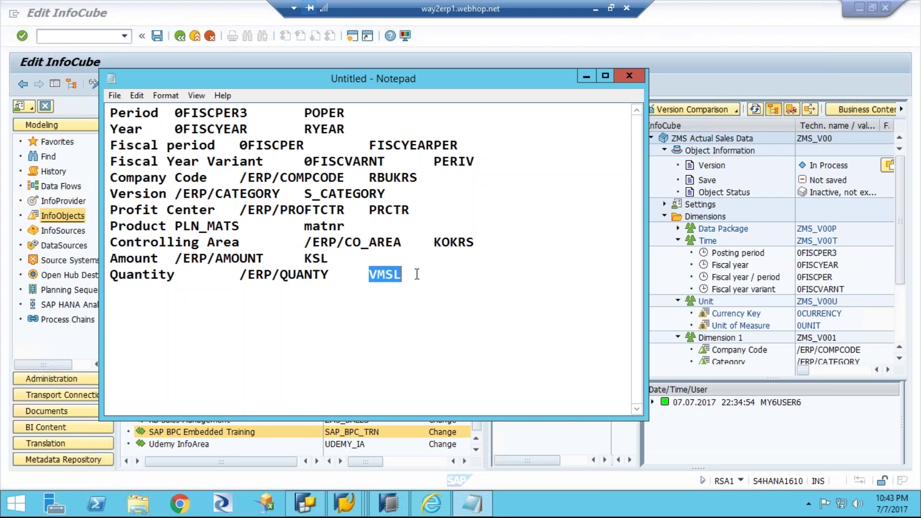
{"action": "left_click_drag", "start_coordinate": [900, 257], "coordinate": [911, 359]}
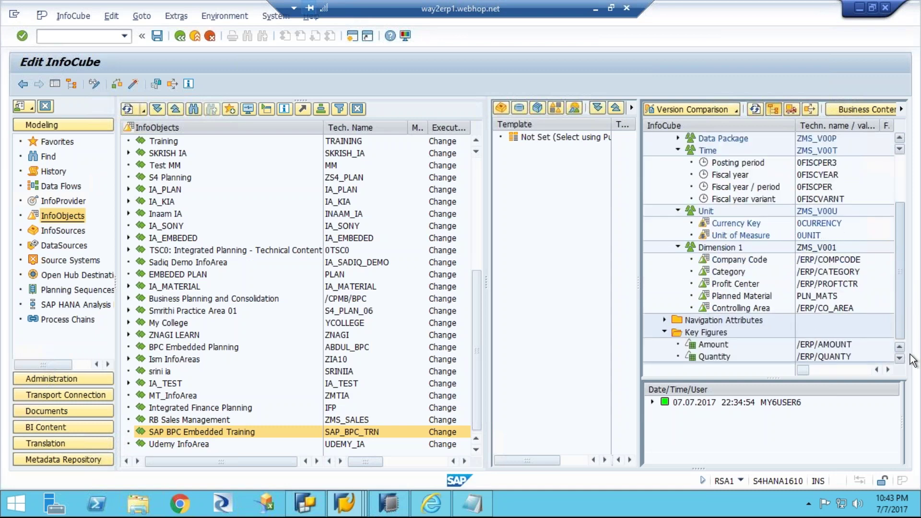
{"action": "right_click", "coordinate": [835, 358]}
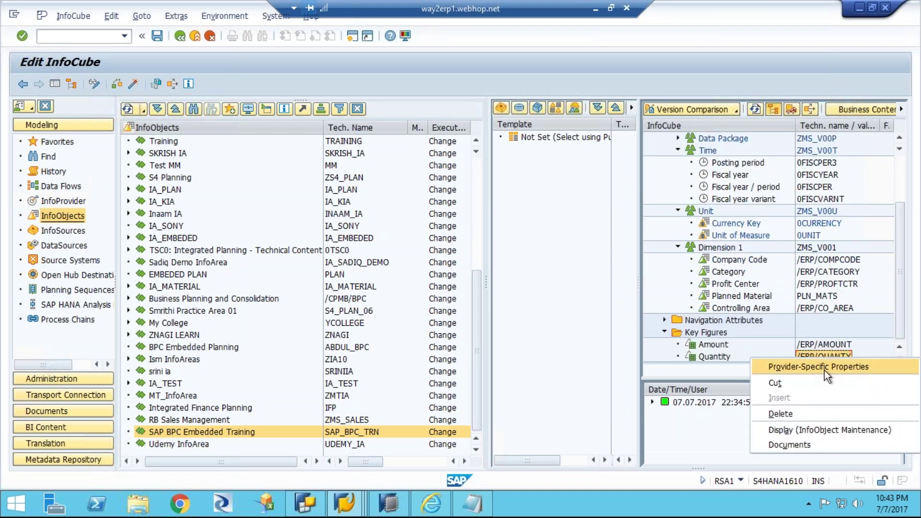
{"action": "left_click", "coordinate": [823, 367]}
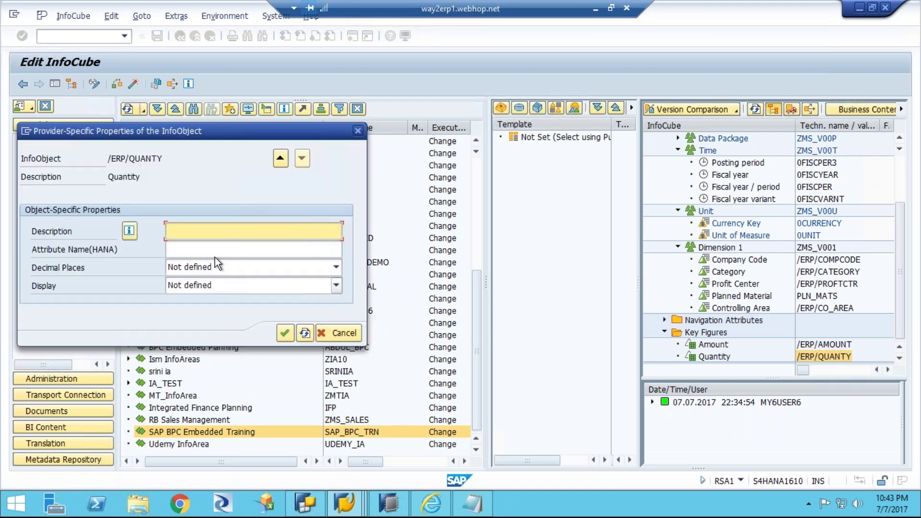
{"action": "left_click", "coordinate": [205, 249]}
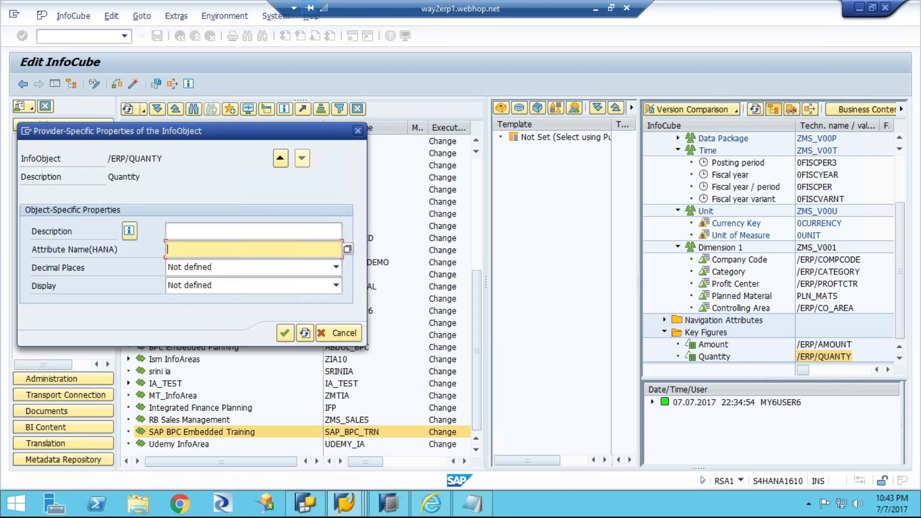
{"action": "type", "text": "VMQ"}
{"action": "left_click", "coordinate": [285, 333]}
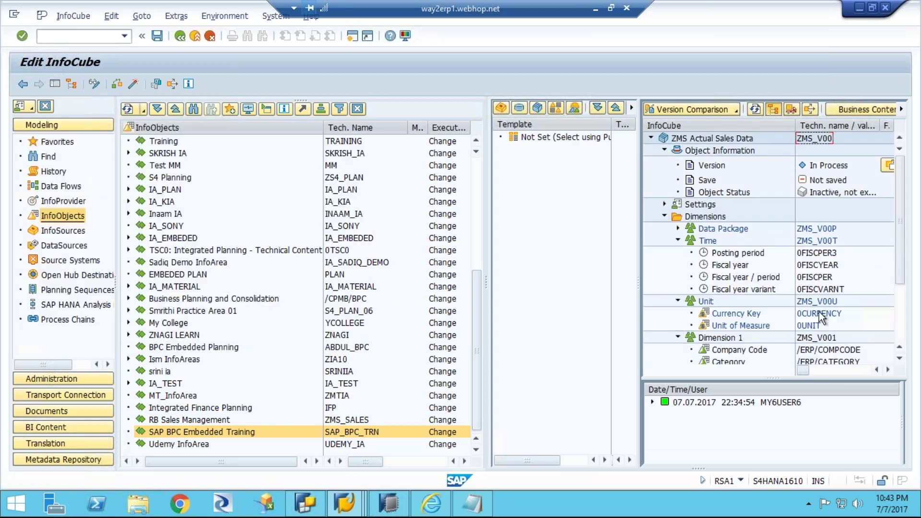
Save the ZMS Actual Sales Data InfoCube (ZMS_V00) and run a check on it.
{"action": "left_click", "coordinate": [736, 325]}
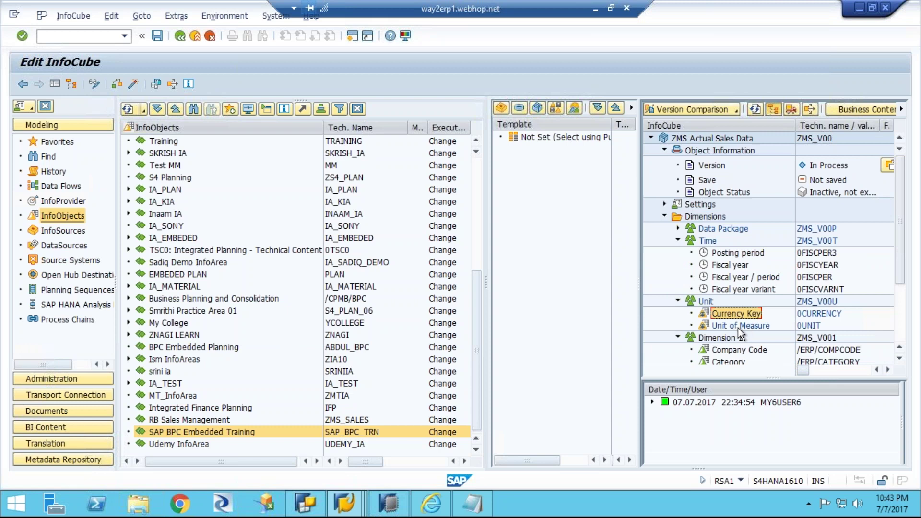
{"action": "left_click", "coordinate": [158, 37]}
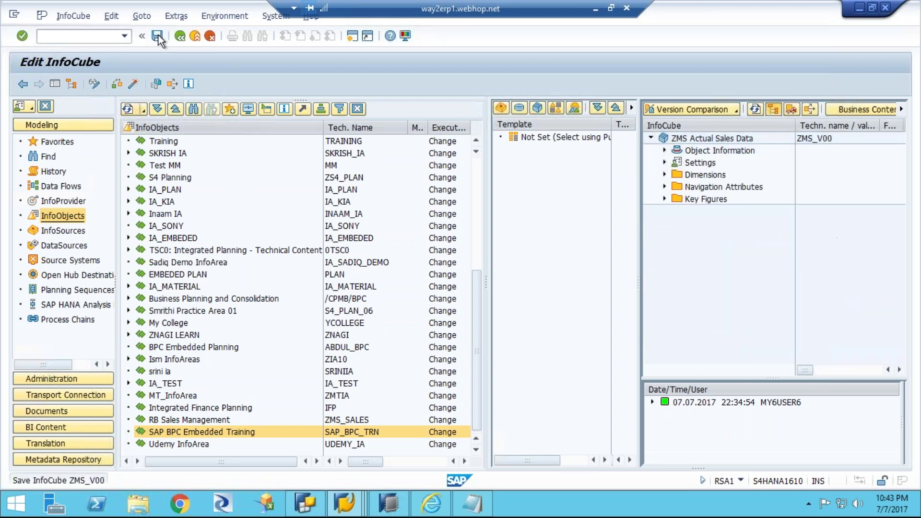
{"action": "left_click", "coordinate": [117, 85]}
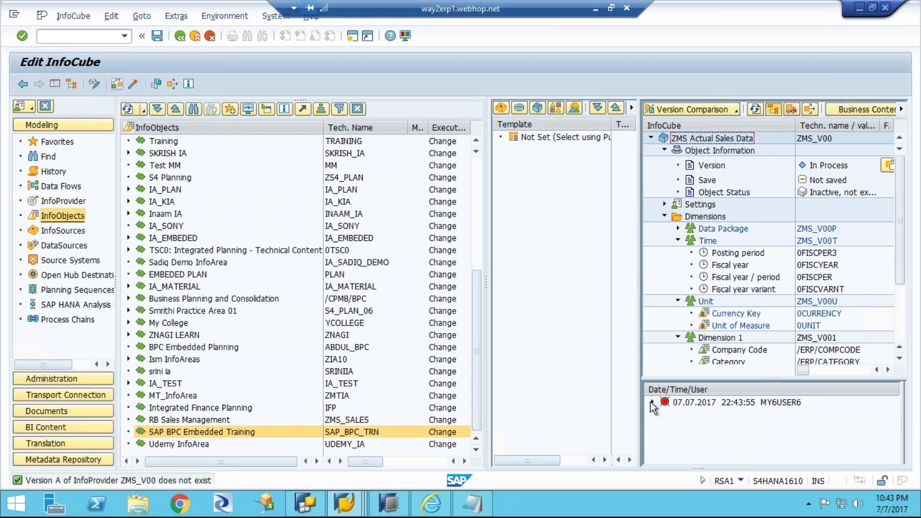
Expand the check log of InfoProvider ZMS_V00 and examine its individual messages.
{"action": "double_click", "coordinate": [732, 402]}
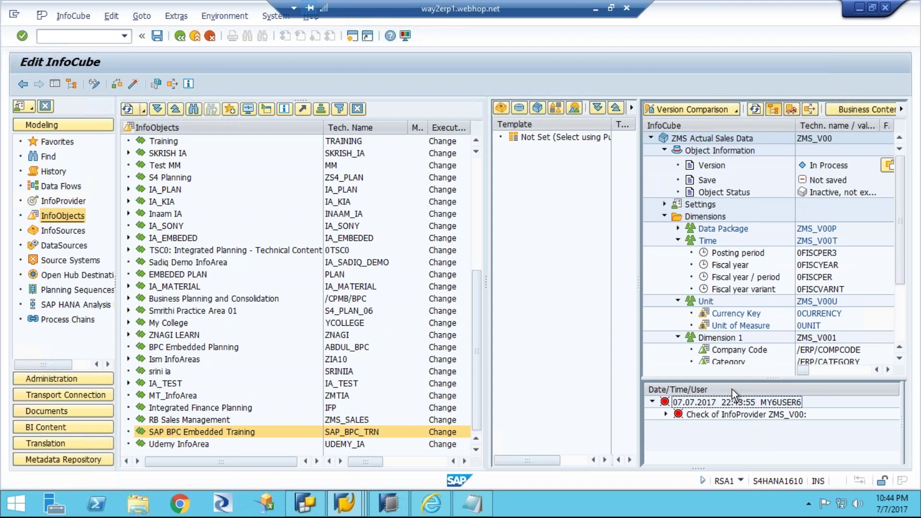
{"action": "double_click", "coordinate": [684, 415]}
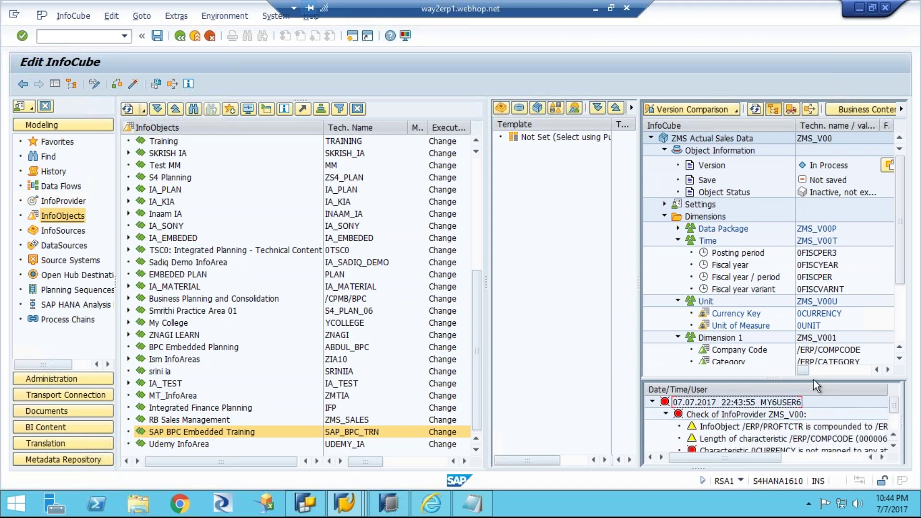
{"action": "left_click", "coordinate": [809, 364]}
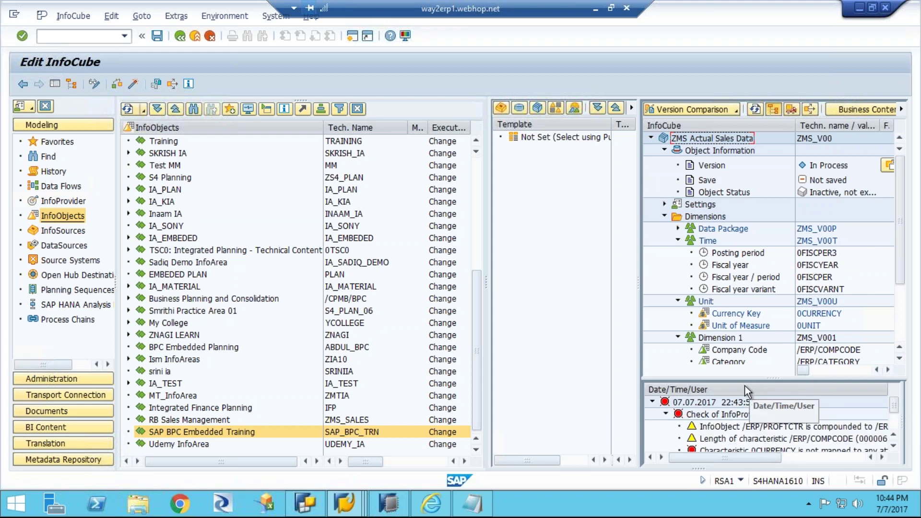
Enlarge the check log area of ZMS_V00 to read all of its messages.
{"action": "left_click_drag", "start_coordinate": [743, 366], "coordinate": [755, 401]}
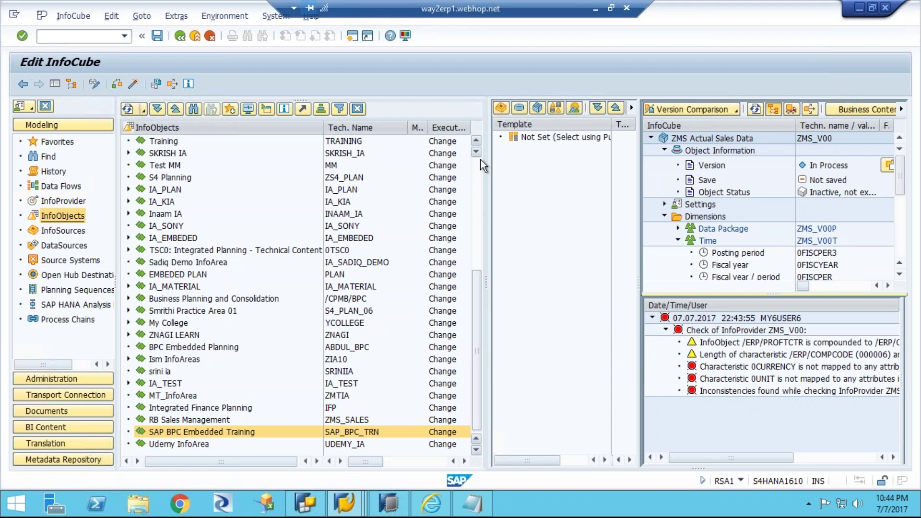
{"action": "scroll", "coordinate": [480, 159], "scroll_direction": "up", "scroll_amount": 3}
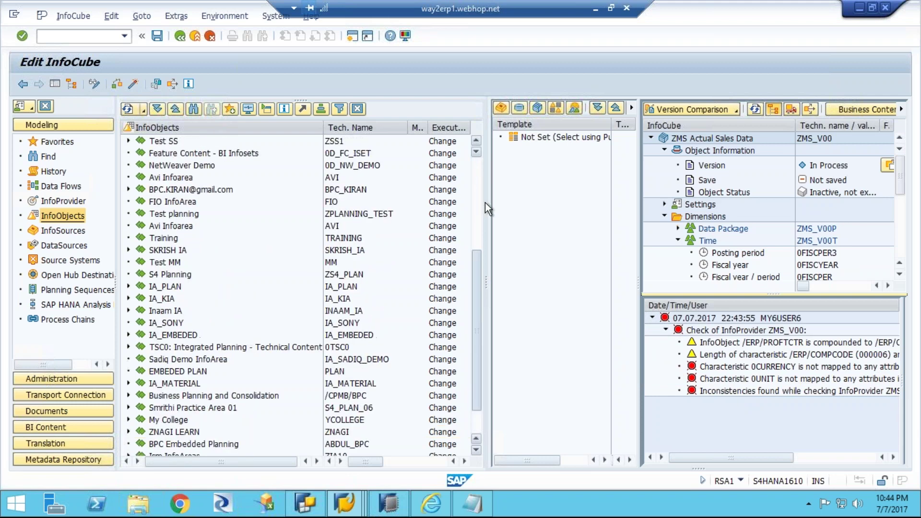
{"action": "scroll", "coordinate": [475, 275], "scroll_direction": "up", "scroll_amount": 4}
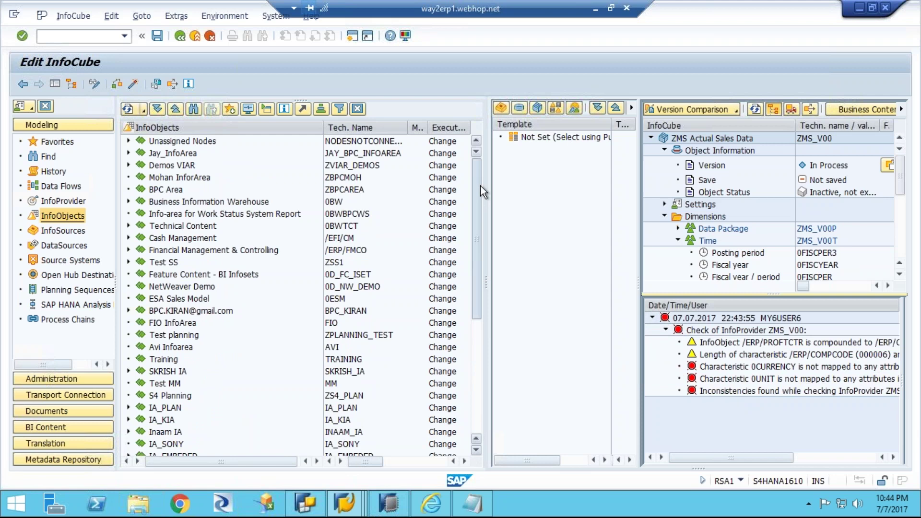
{"action": "left_click", "coordinate": [128, 250]}
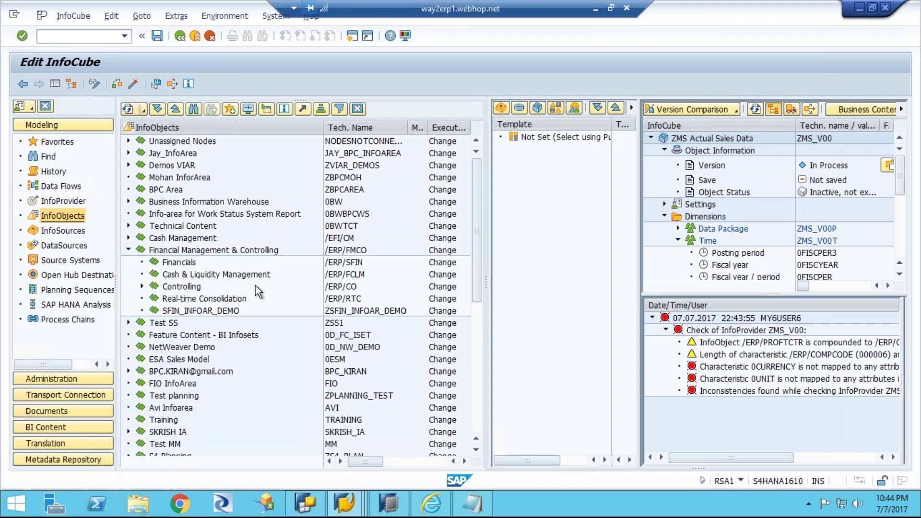
{"action": "left_click", "coordinate": [172, 264]}
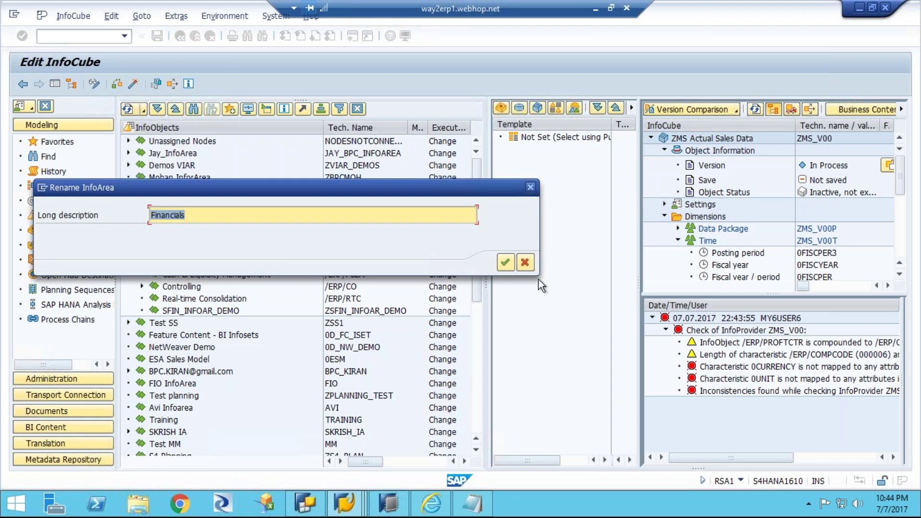
{"action": "left_click", "coordinate": [525, 263]}
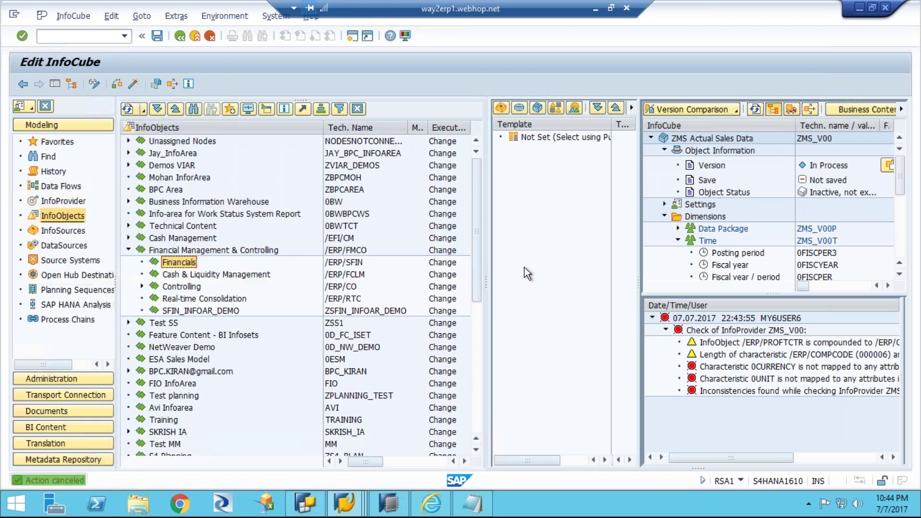
Start transaction RSA1 in a new session and acknowledge the information message.
{"action": "left_click", "coordinate": [353, 36]}
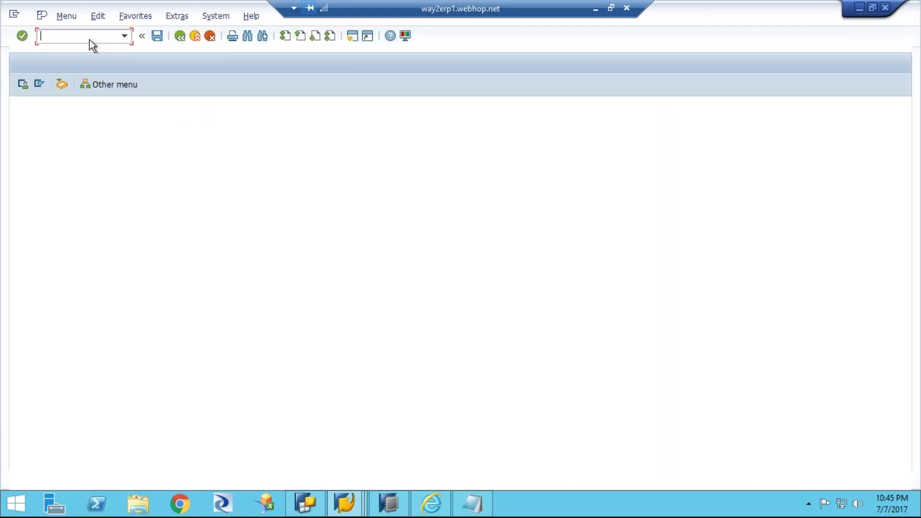
{"action": "type", "text": "rsa"}
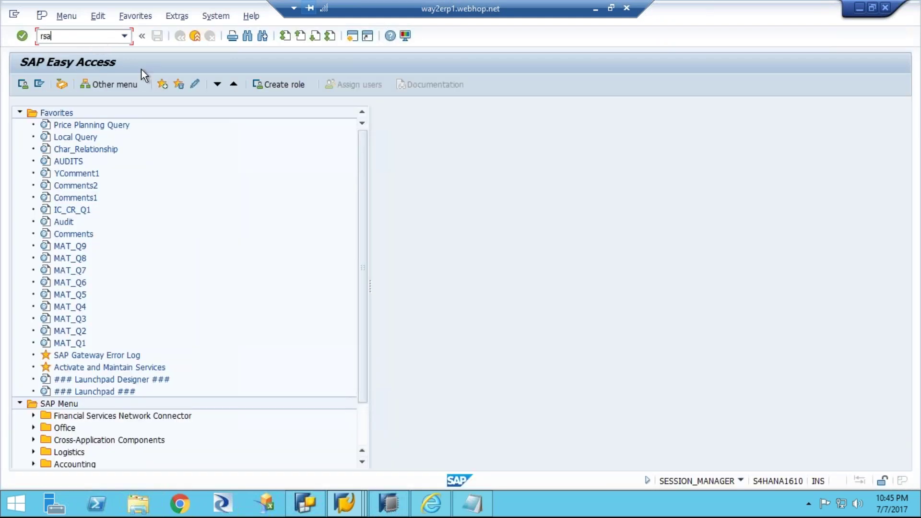
{"action": "type", "text": "1"}
{"action": "key", "text": "Return"}
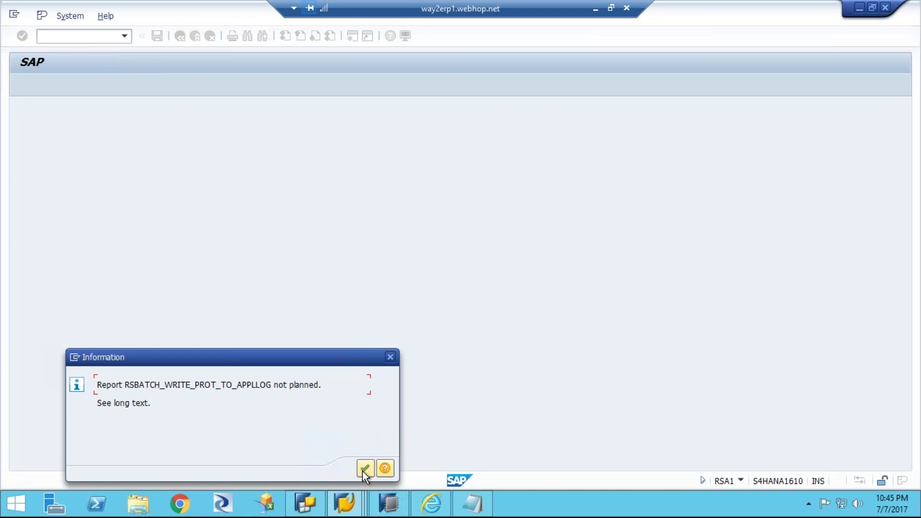
{"action": "left_click", "coordinate": [364, 469]}
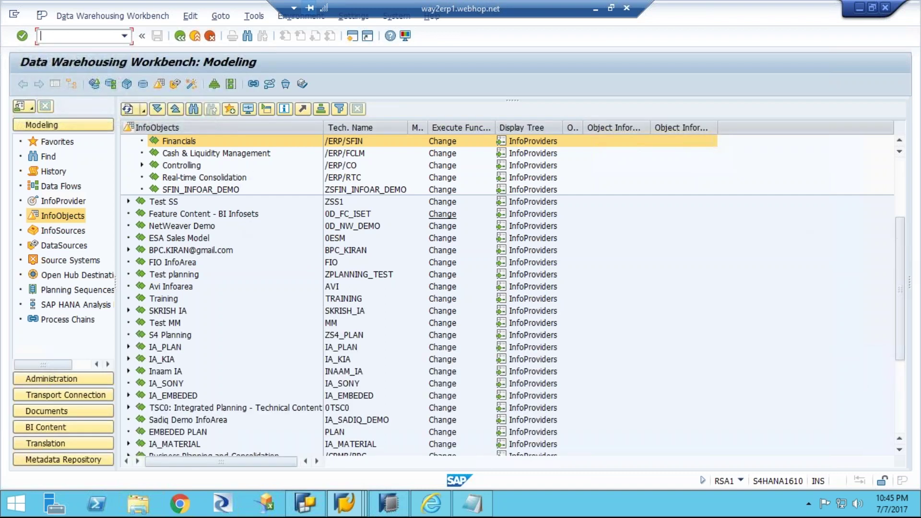
Show the InfoProviders and display the InfoCube S/4HANA Financials: Actual Data (/ERP/SFIN_V01).
{"action": "left_click", "coordinate": [899, 140]}
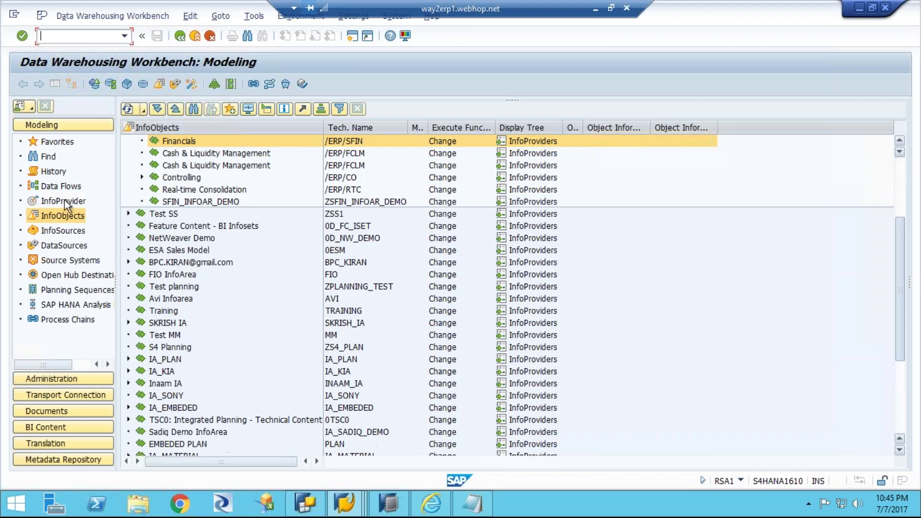
{"action": "scroll", "coordinate": [53, 200], "scroll_direction": "up", "scroll_amount": 3}
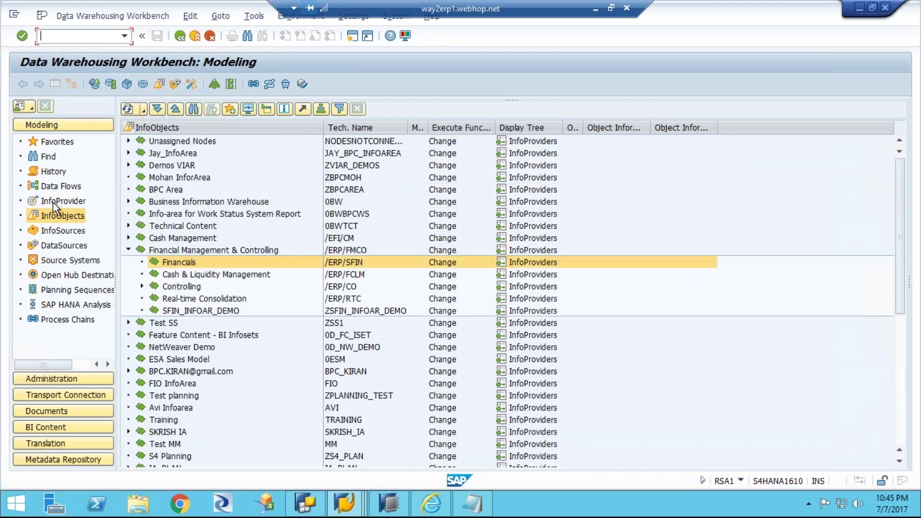
{"action": "left_click", "coordinate": [54, 201]}
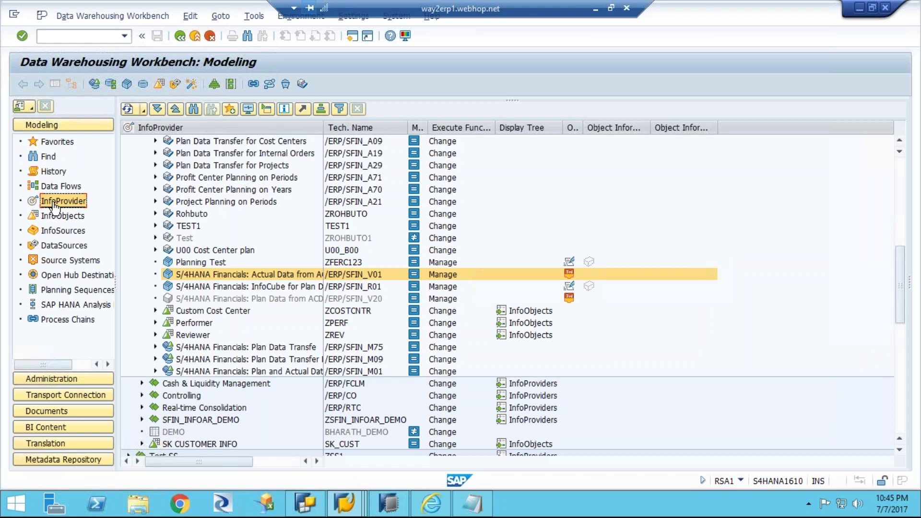
{"action": "double_click", "coordinate": [272, 278]}
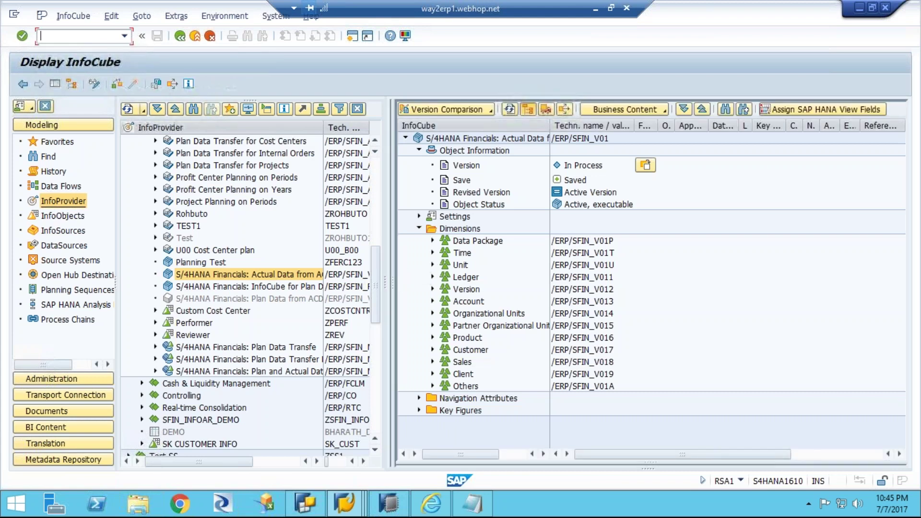
Expand the Unit dimension of /ERP/SFIN_V01 and copy the HANA attribute name from the provider-specific properties of Currency Key (0CURRENCY).
{"action": "left_click", "coordinate": [433, 265]}
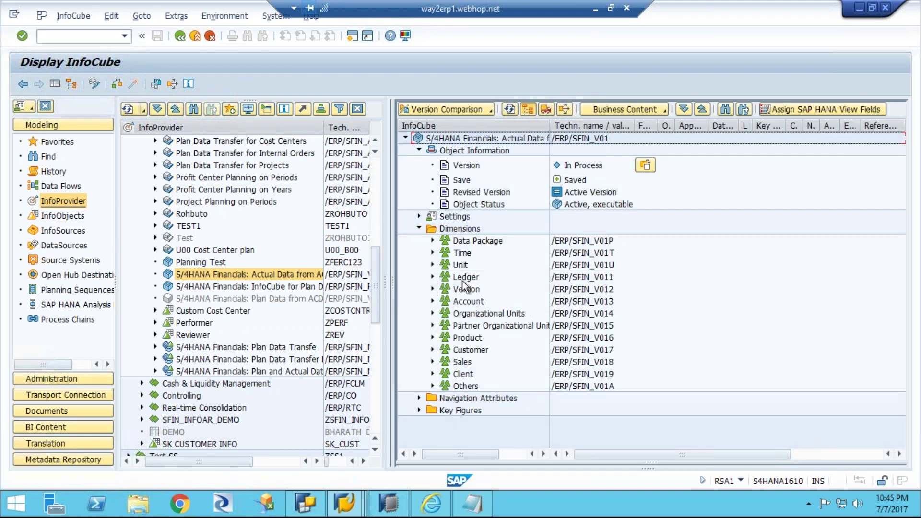
{"action": "left_click", "coordinate": [433, 265]}
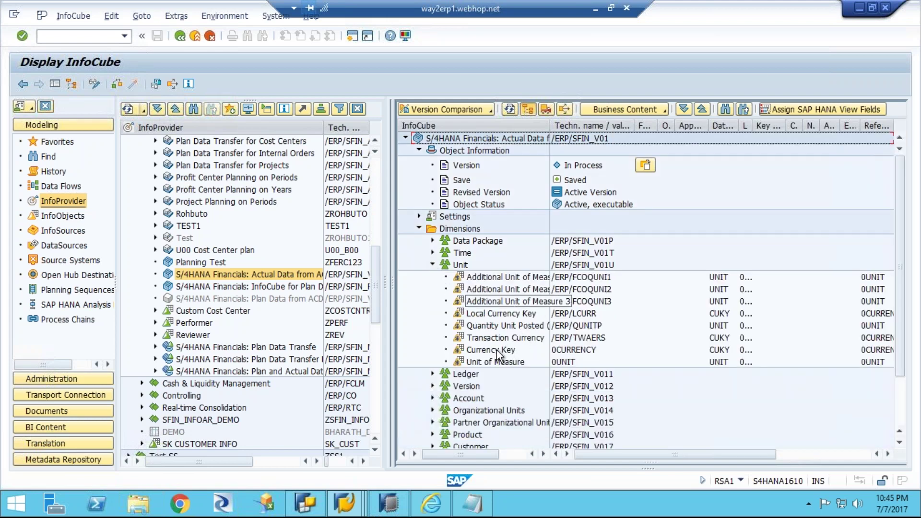
{"action": "left_click", "coordinate": [582, 352]}
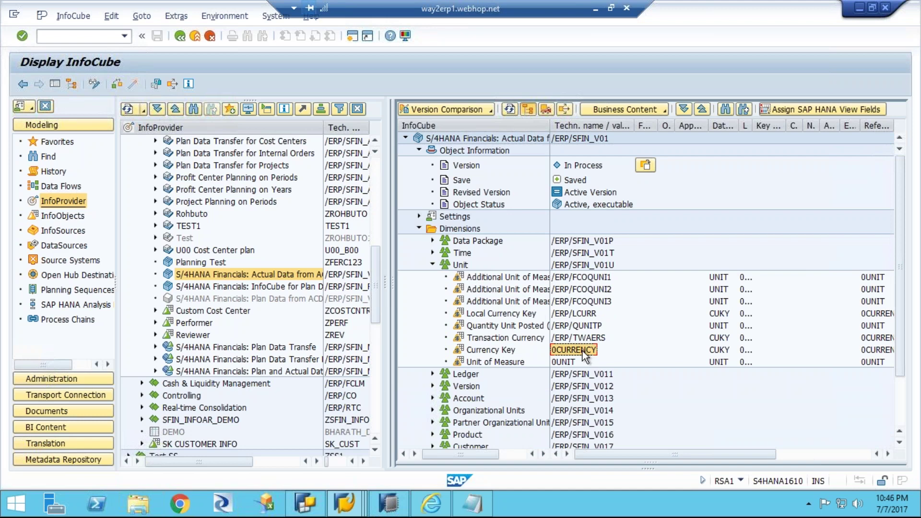
{"action": "right_click", "coordinate": [582, 350]}
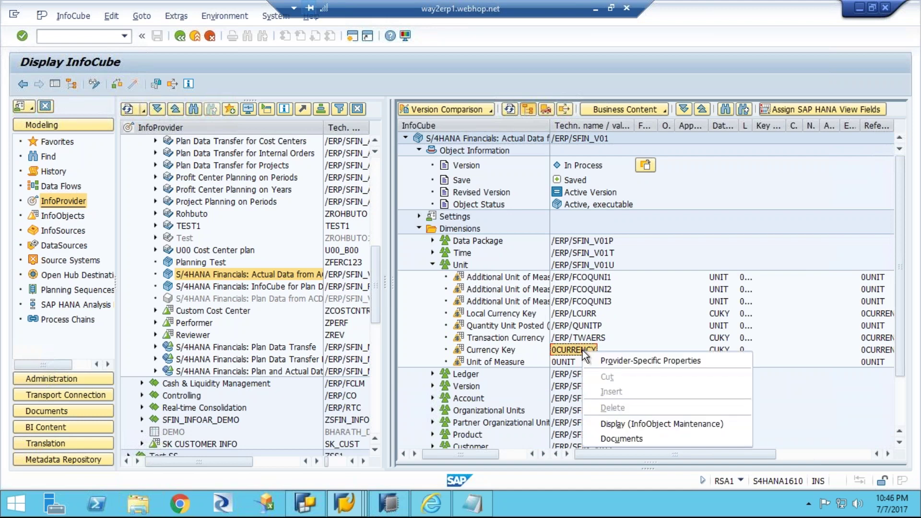
{"action": "left_click", "coordinate": [611, 361]}
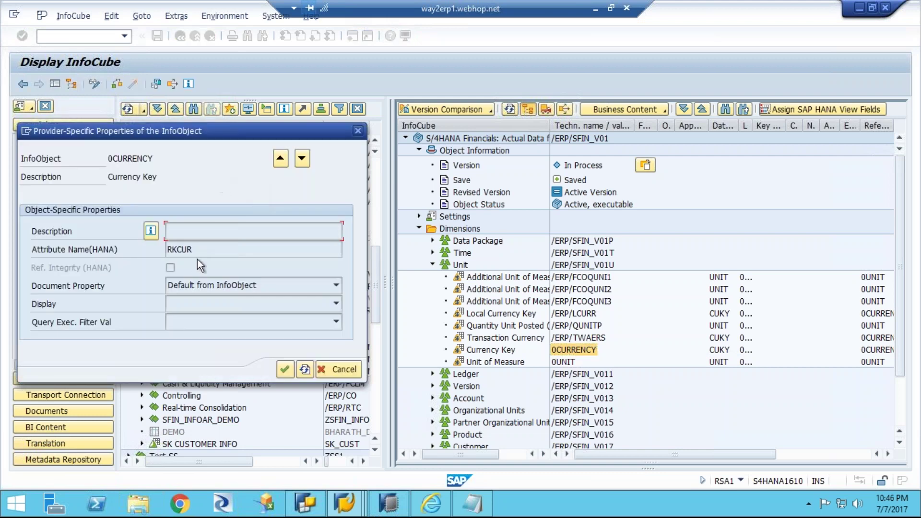
{"action": "left_click", "coordinate": [195, 248]}
{"action": "key", "text": "shift+Home"}
{"action": "key", "text": "Left"}
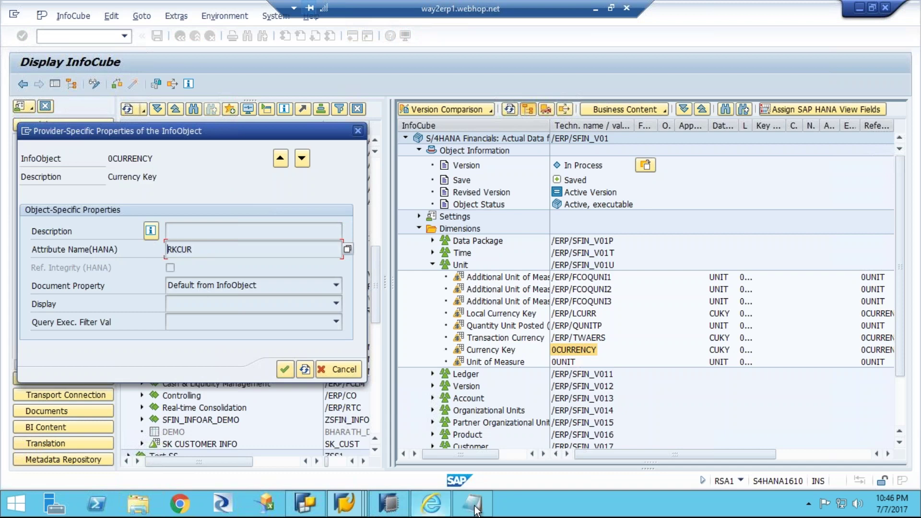
Add RKCUR to the Notepad list, below the Quantity line and separated by an empty line, and return to the InfoCube.
{"action": "left_click", "coordinate": [473, 506]}
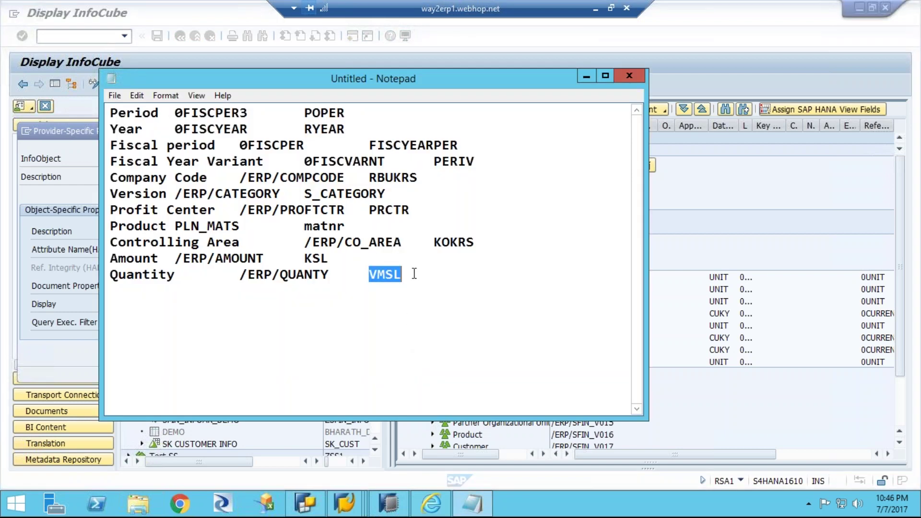
{"action": "left_click", "coordinate": [412, 274]}
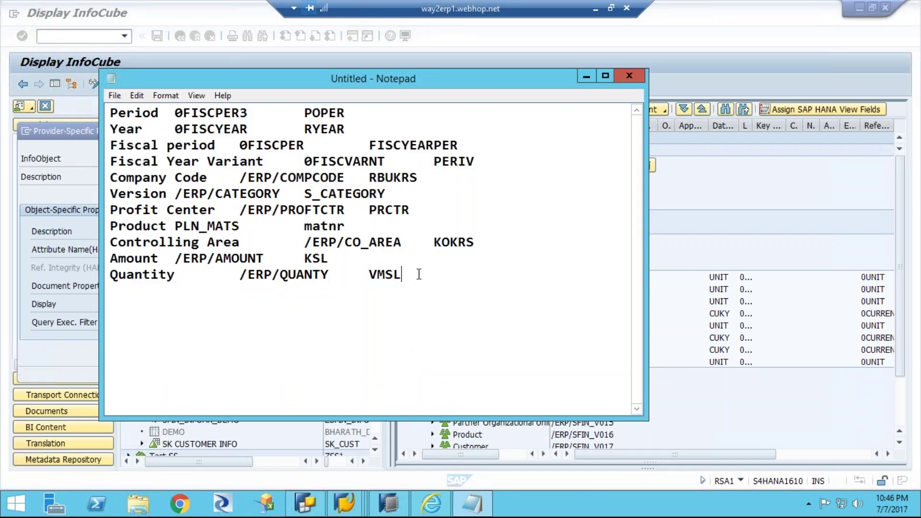
{"action": "key", "text": "Return"}
{"action": "key", "text": "Return"}
{"action": "type", "text": "RKCUR"}
{"action": "left_click", "coordinate": [681, 334]}
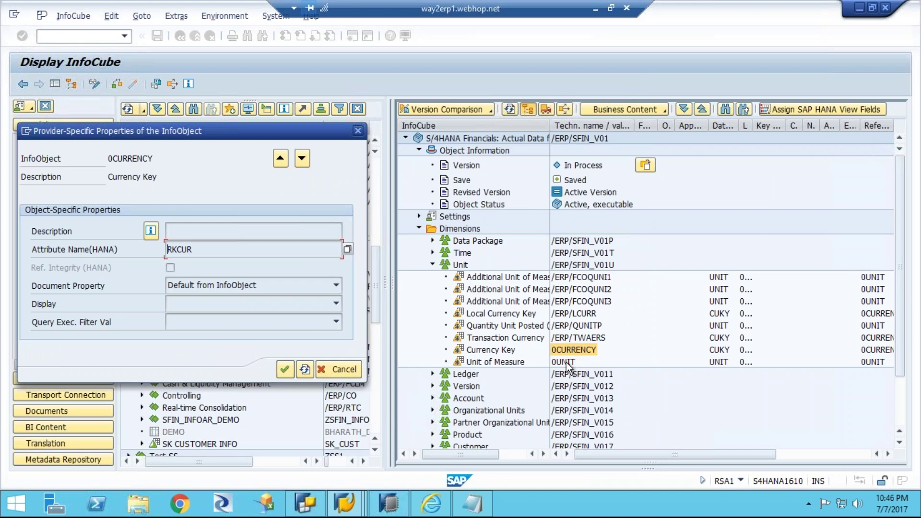
Close the 0CURRENCY properties and copy the HANA attribute name from the provider-specific properties of Unit of Measure (0UNIT).
{"action": "left_click", "coordinate": [338, 370]}
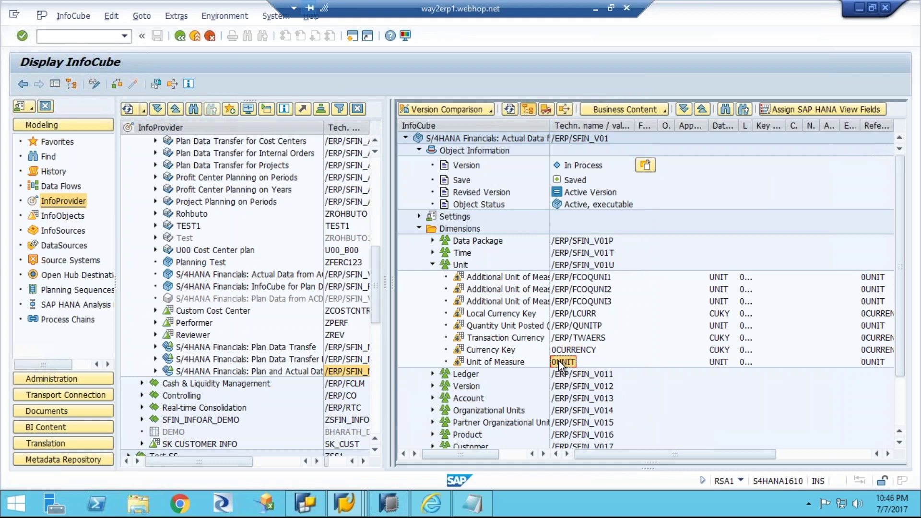
{"action": "right_click", "coordinate": [558, 360]}
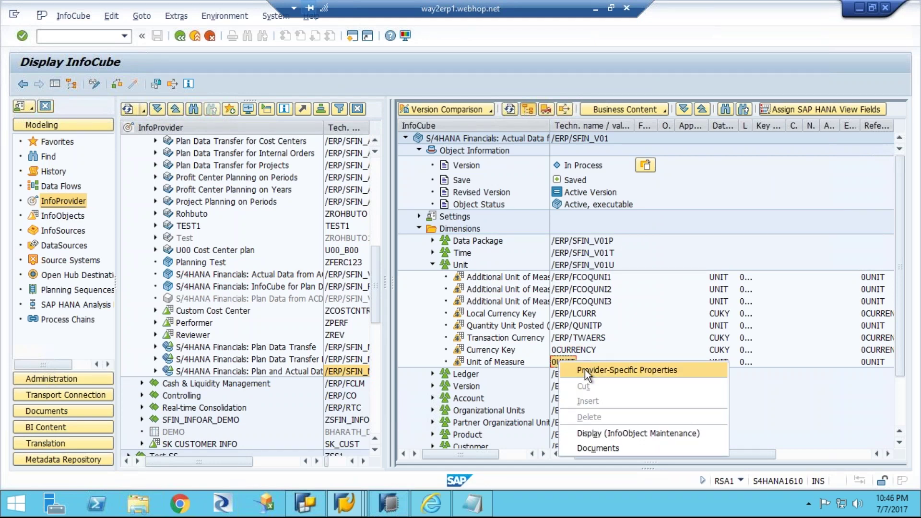
{"action": "left_click", "coordinate": [585, 369]}
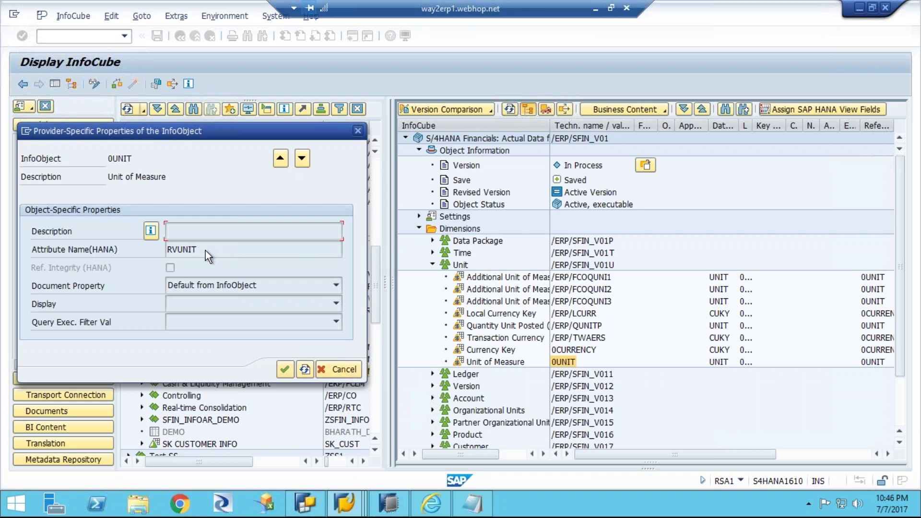
{"action": "left_click", "coordinate": [192, 249]}
{"action": "left_click_drag", "start_coordinate": [201, 248], "coordinate": [150, 248]}
{"action": "key", "text": "ctrl+c"}
{"action": "left_click", "coordinate": [148, 249]}
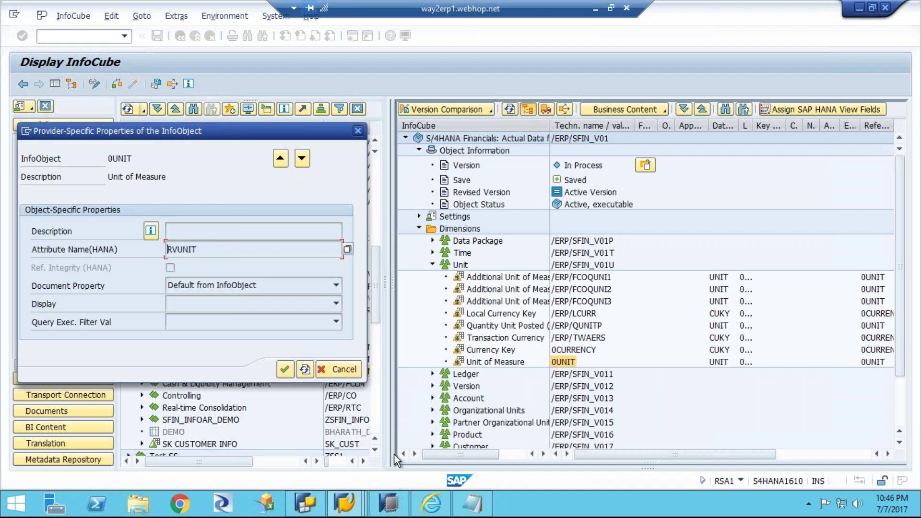
Add RVUNIT on the line below RKCUR in Notepad and close the 0UNIT properties without changes.
{"action": "left_click", "coordinate": [472, 504]}
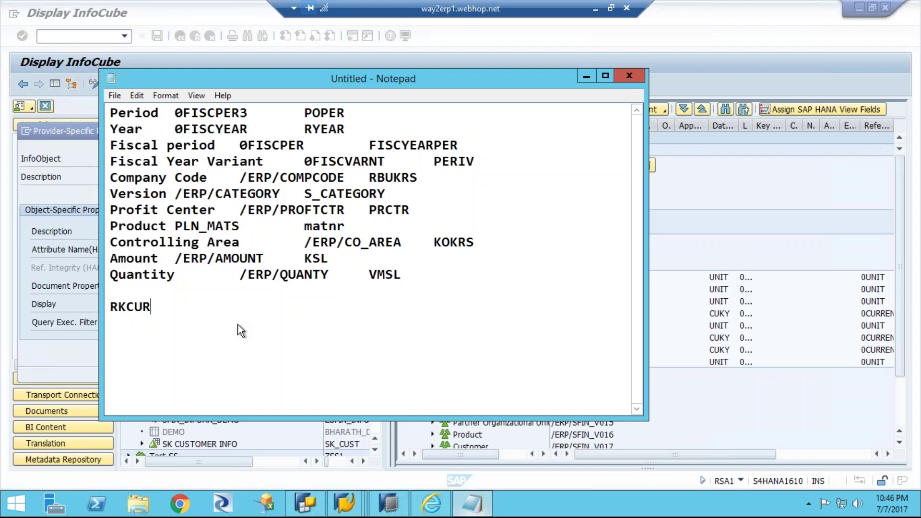
{"action": "key", "text": "Return"}
{"action": "key", "text": "ctrl+v"}
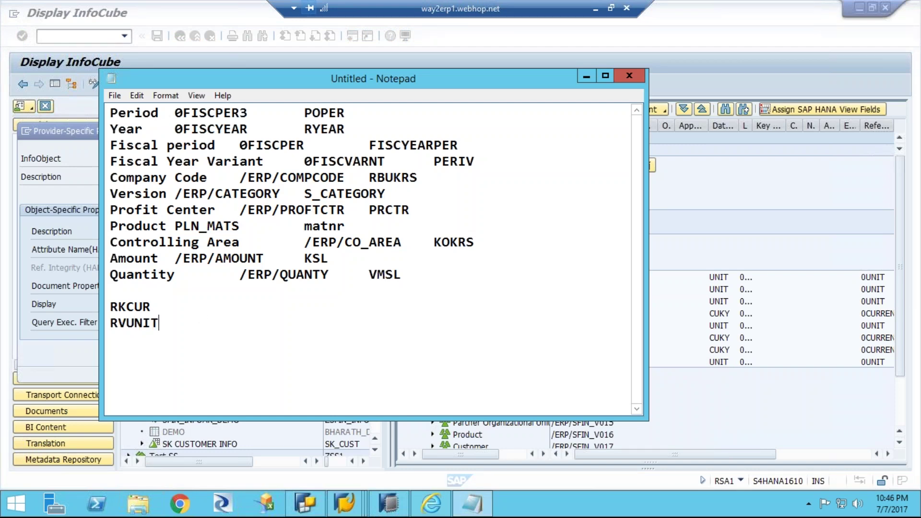
{"action": "left_click", "coordinate": [808, 193]}
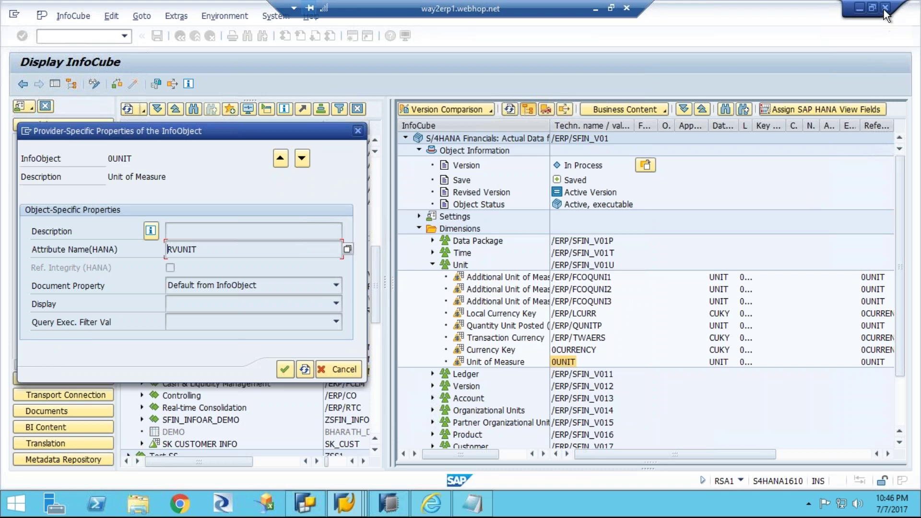
{"action": "left_click", "coordinate": [336, 373]}
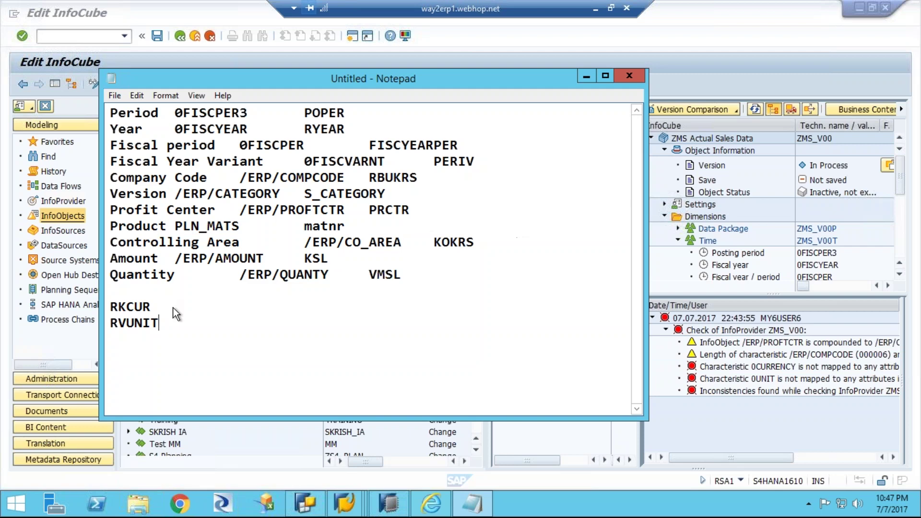
Return to editing InfoCube ZMS_V00, hide the navigation and InfoObjects trees, and close the check log.
{"action": "left_click", "coordinate": [664, 266]}
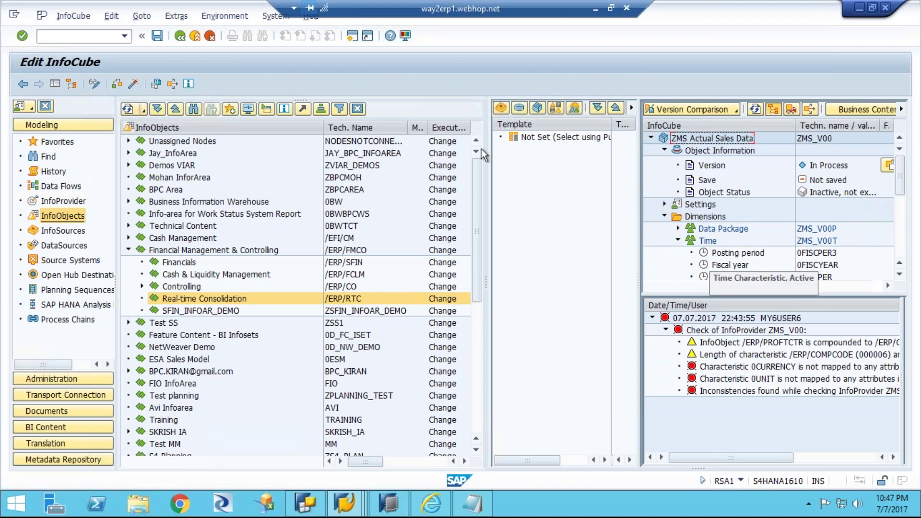
{"action": "left_click", "coordinate": [54, 85]}
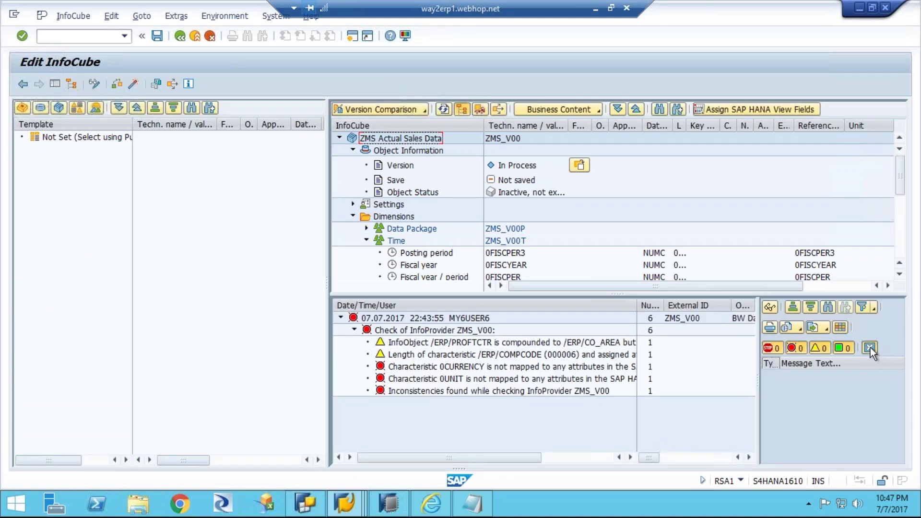
{"action": "left_click", "coordinate": [870, 347]}
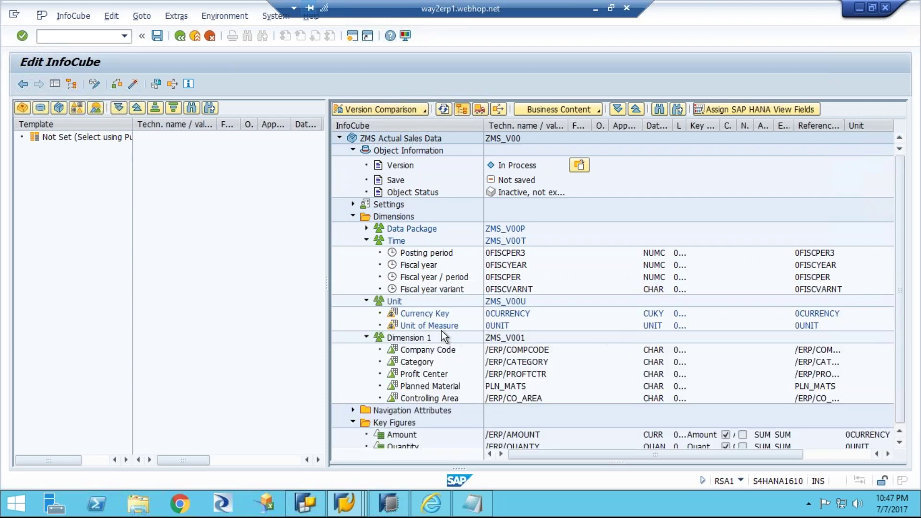
Set the HANA attribute name of Unit of Measure (0UNIT) to RVUNIT in its provider-specific properties.
{"action": "right_click", "coordinate": [504, 325]}
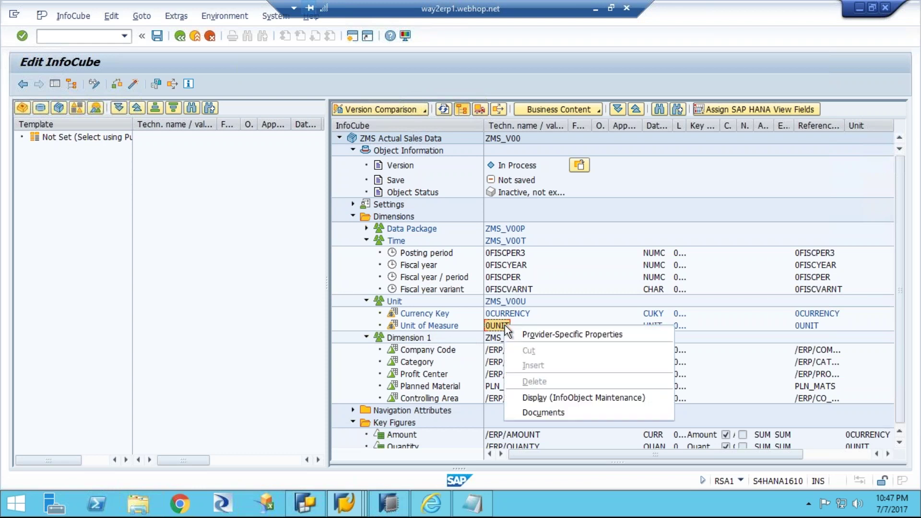
{"action": "left_click", "coordinate": [528, 332]}
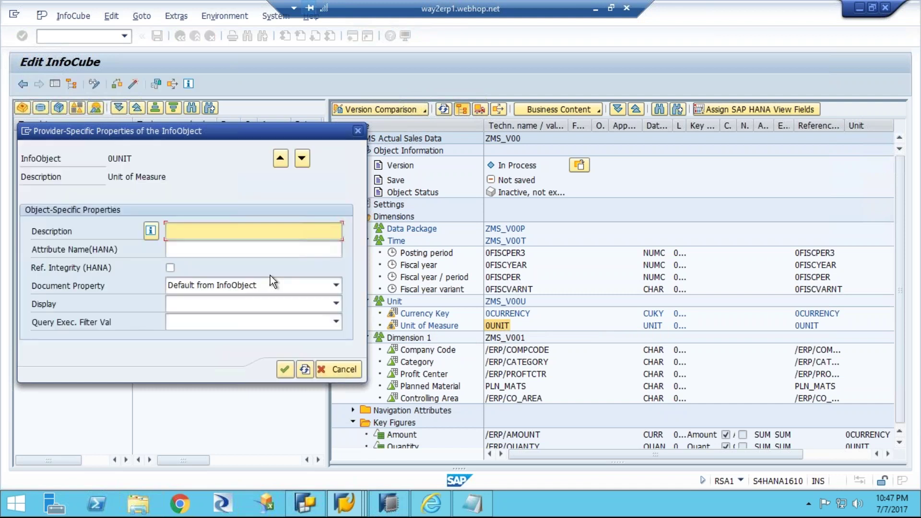
{"action": "left_click", "coordinate": [185, 249]}
{"action": "key", "text": "ctrl+v"}
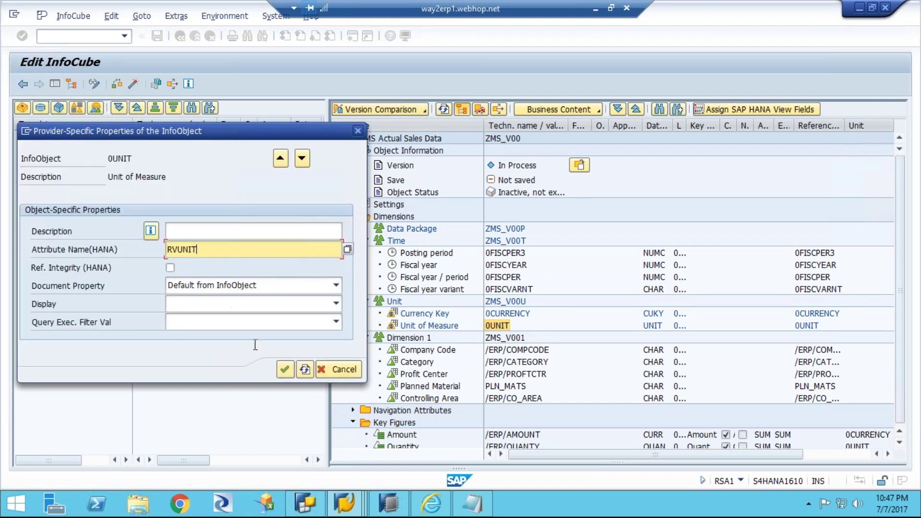
{"action": "left_click", "coordinate": [285, 370]}
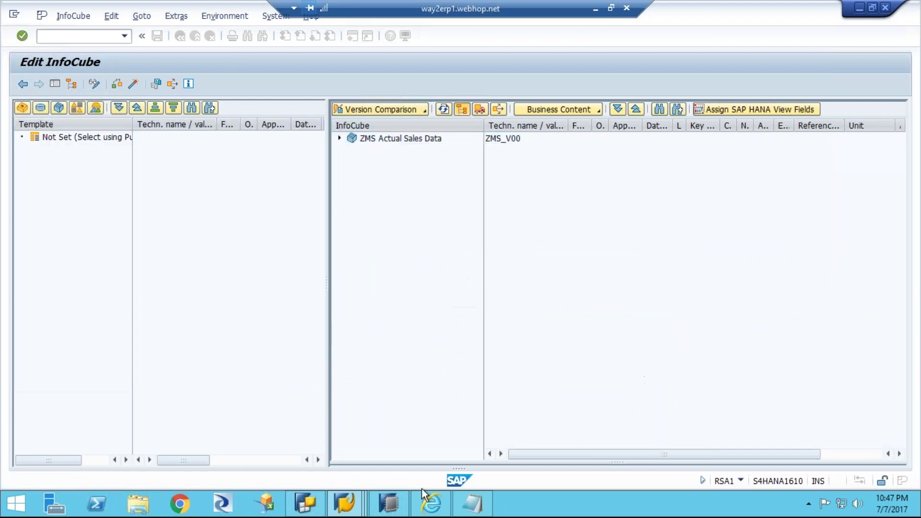
Copy RKCUR from the Notepad list and return to editing InfoCube ZMS_V00.
{"action": "left_click", "coordinate": [472, 508]}
{"action": "left_click", "coordinate": [473, 507]}
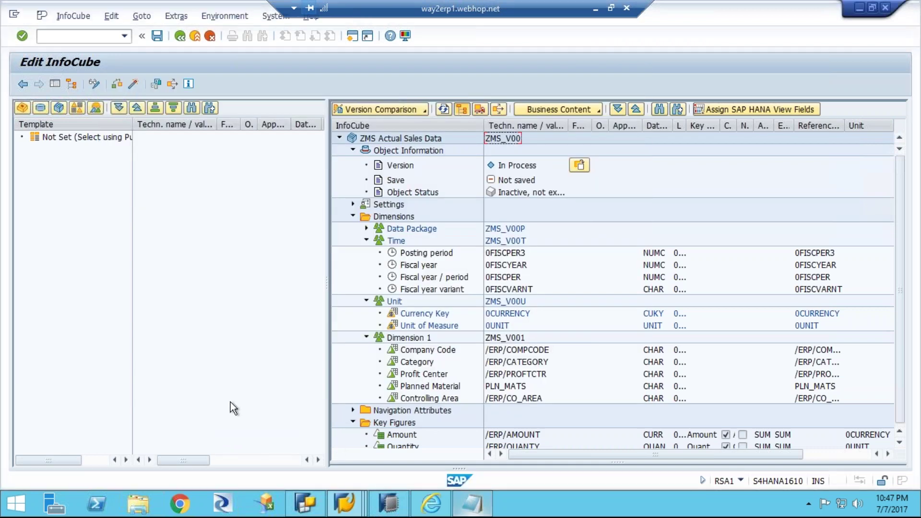
{"action": "left_click", "coordinate": [473, 507]}
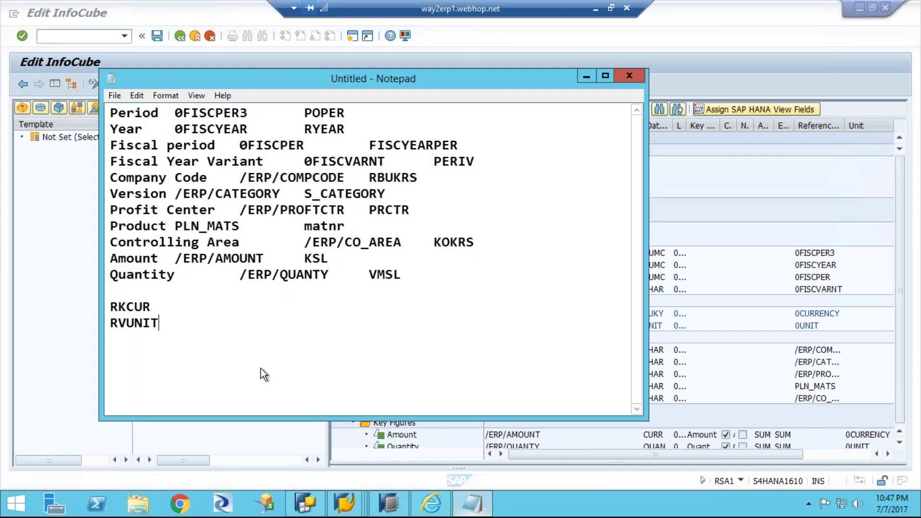
{"action": "left_click_drag", "start_coordinate": [151, 307], "coordinate": [97, 303]}
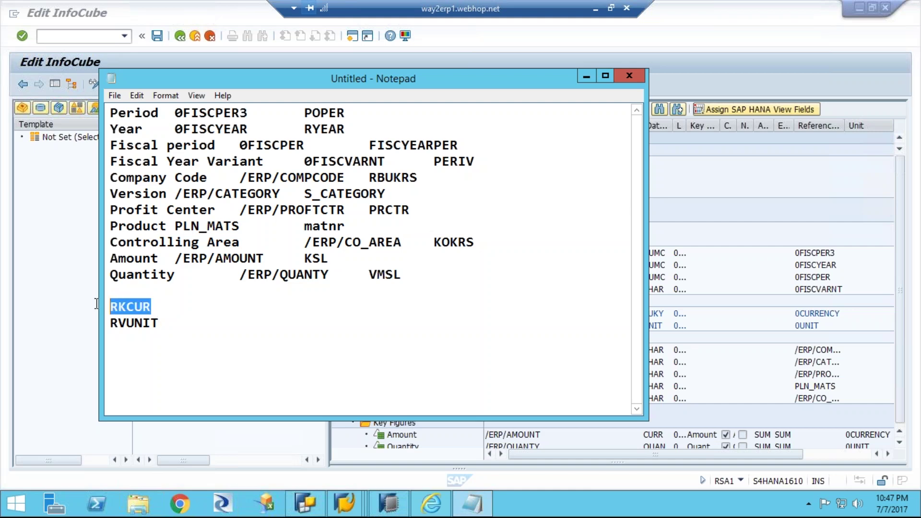
{"action": "left_click", "coordinate": [67, 320]}
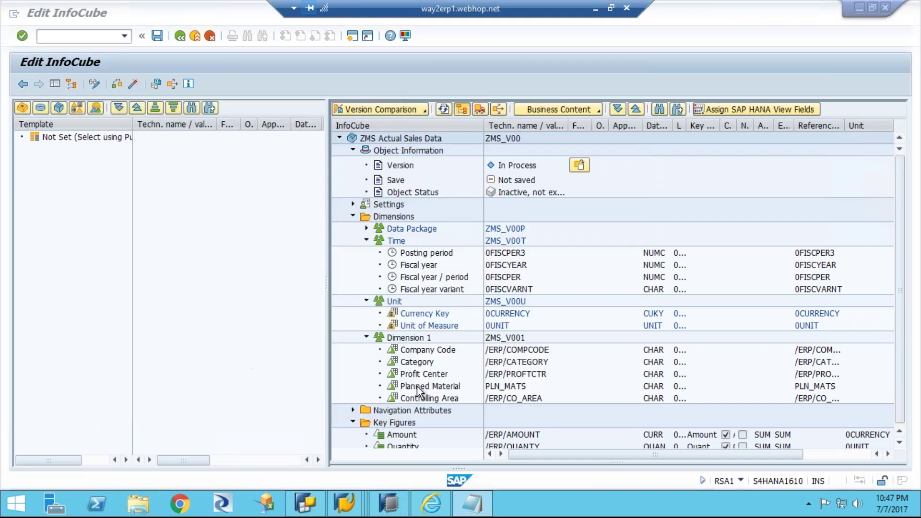
{"action": "left_click", "coordinate": [402, 435]}
{"action": "right_click", "coordinate": [403, 433]}
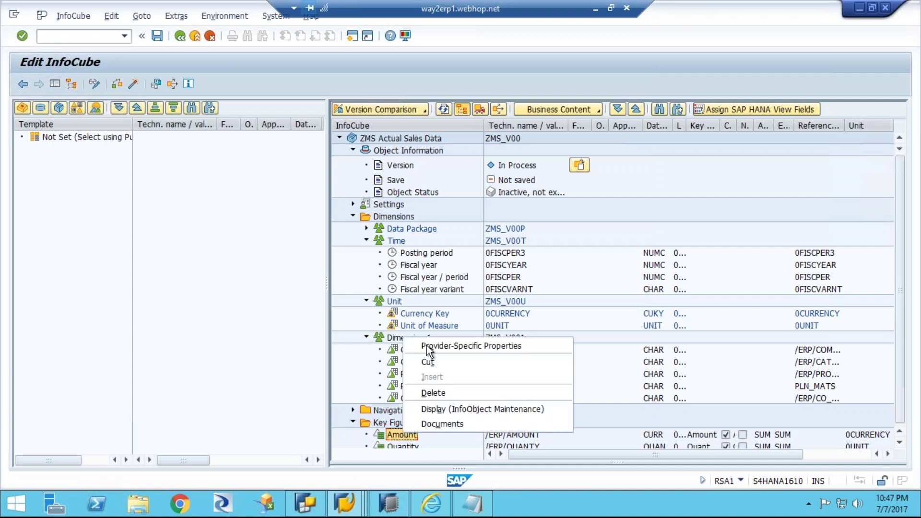
{"action": "left_click", "coordinate": [427, 344]}
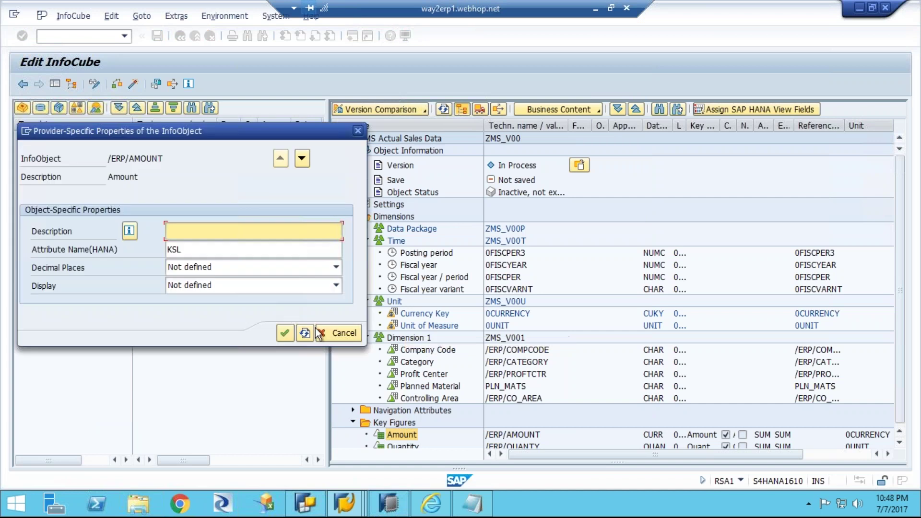
{"action": "left_click", "coordinate": [334, 333]}
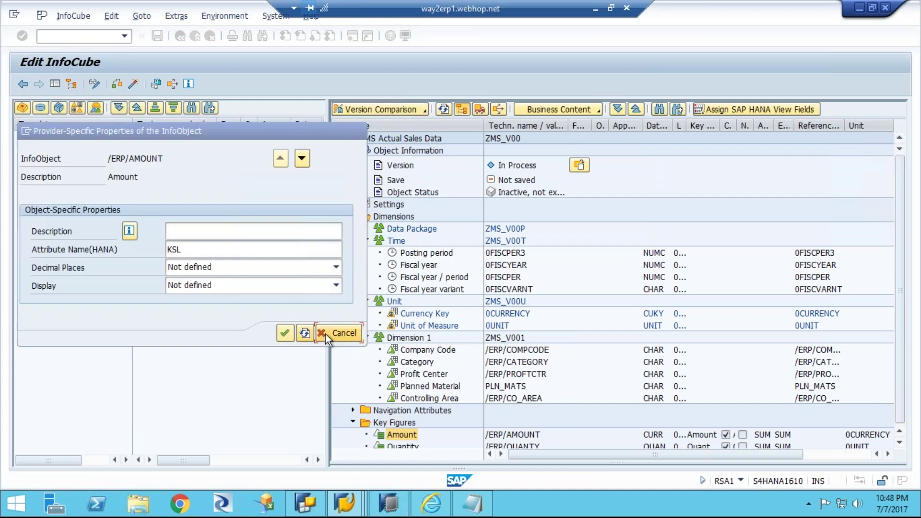
Set the HANA attribute name of Currency Key (0CURRENCY) to RKCUR in its provider-specific properties.
{"action": "left_click", "coordinate": [422, 313]}
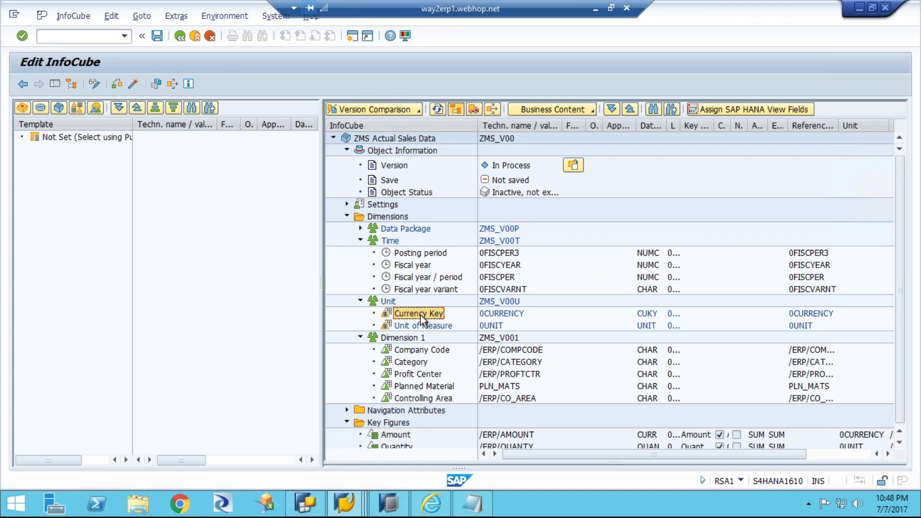
{"action": "right_click", "coordinate": [421, 317]}
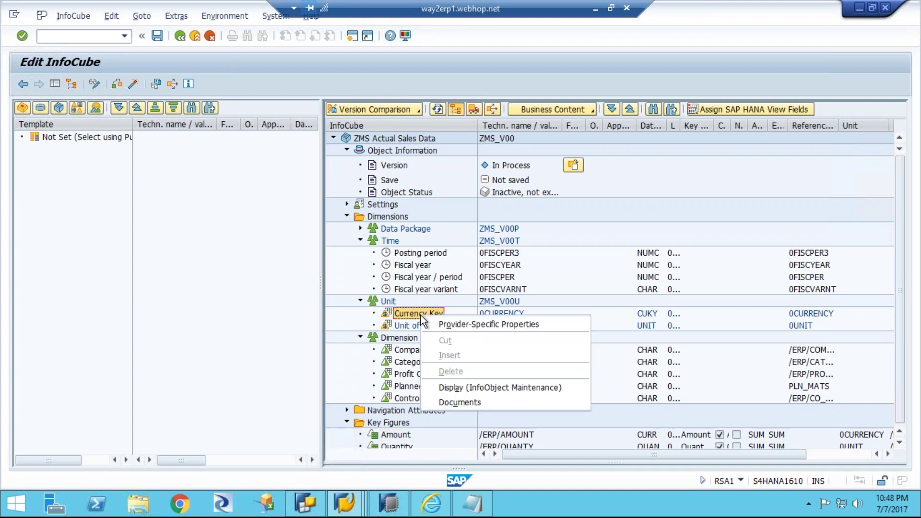
{"action": "left_click", "coordinate": [436, 324]}
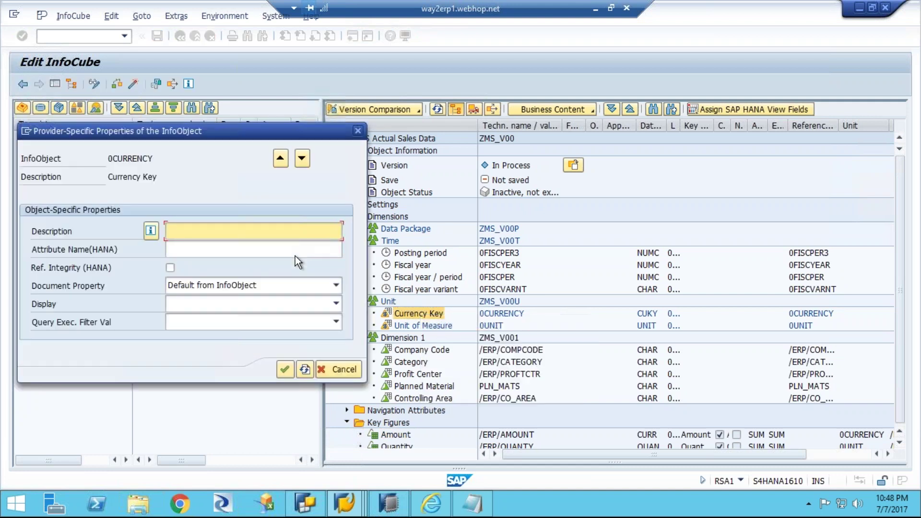
{"action": "left_click", "coordinate": [216, 249]}
{"action": "type", "text": "RKCUR"}
{"action": "left_click", "coordinate": [282, 370]}
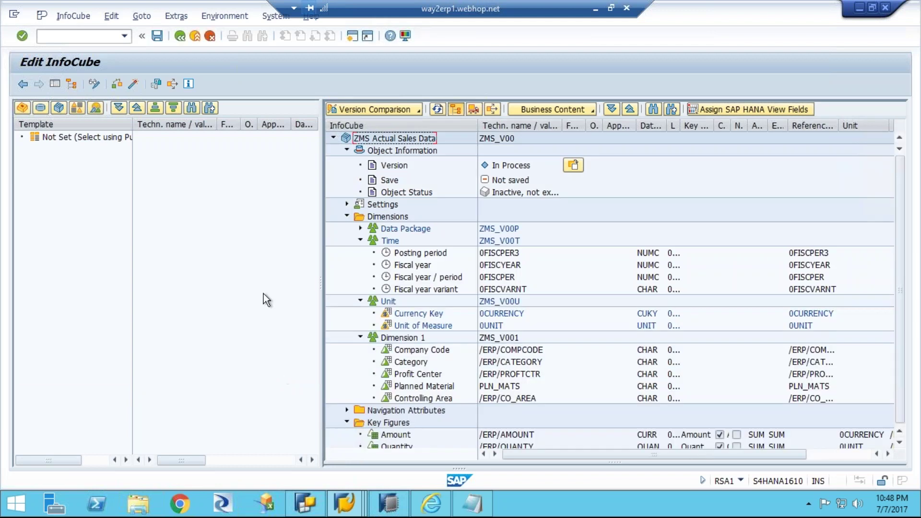
Check InfoCube ZMS_V00 for consistency and activate it despite the warnings.
{"action": "left_click", "coordinate": [116, 84]}
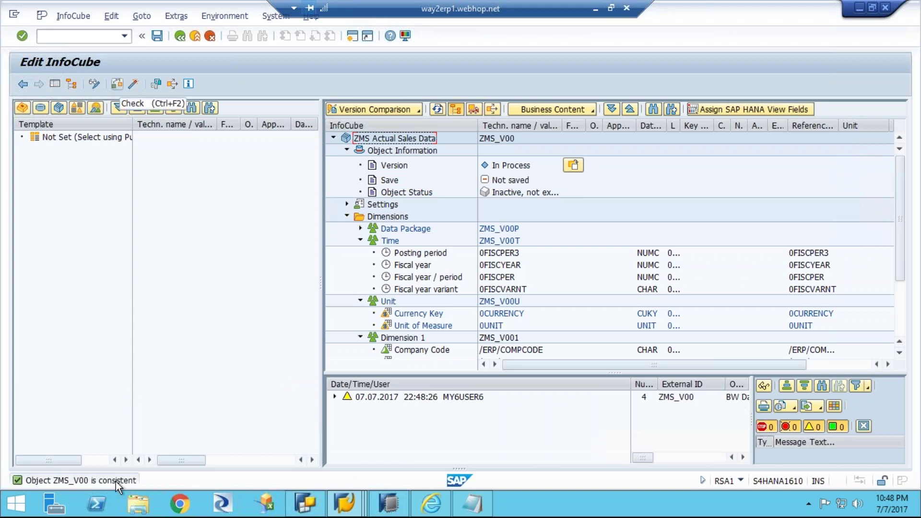
{"action": "left_click", "coordinate": [133, 84]}
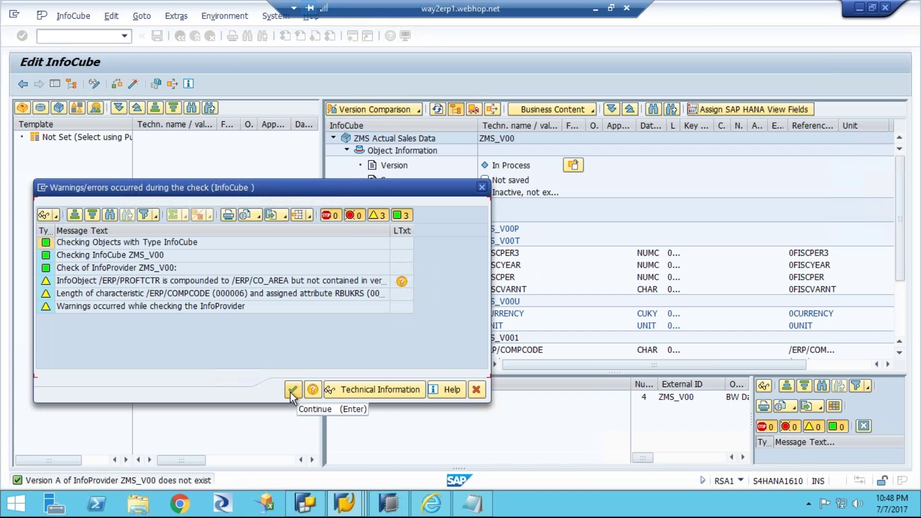
{"action": "left_click", "coordinate": [290, 391]}
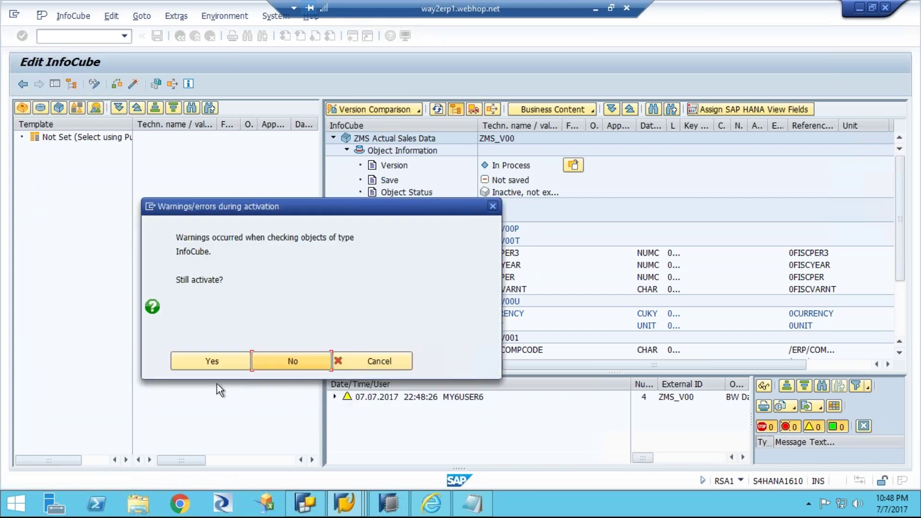
{"action": "left_click", "coordinate": [209, 360]}
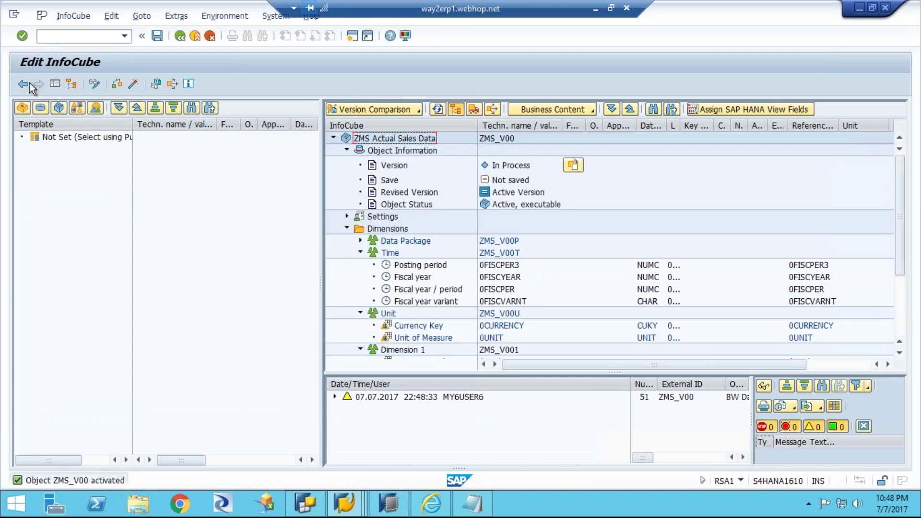
Show the navigation area again and open the data display of ZMS Actual Sales Data under SAP BPC Embedded Training in the InfoProvider tree.
{"action": "left_click", "coordinate": [55, 84]}
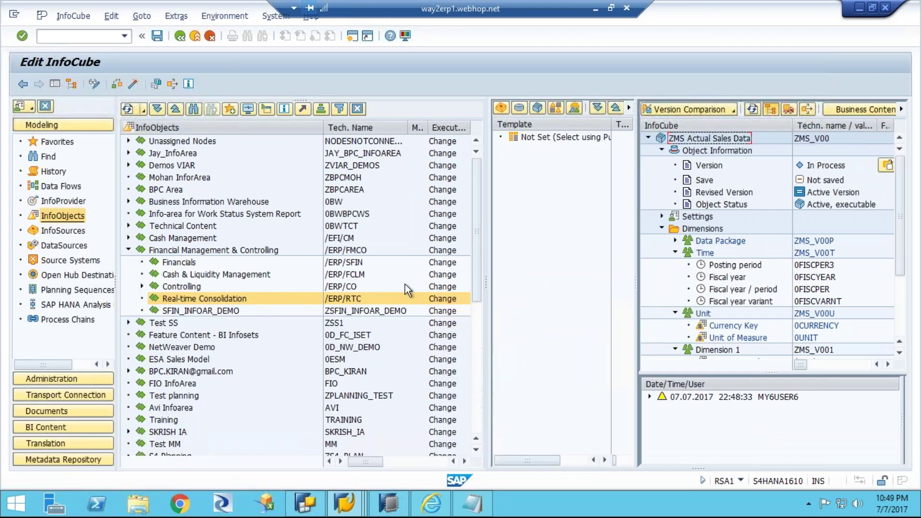
{"action": "left_click", "coordinate": [54, 200]}
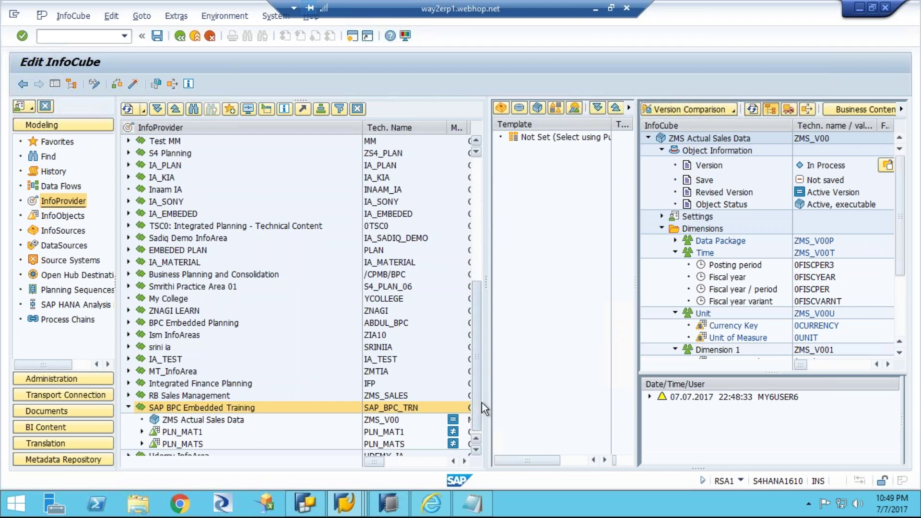
{"action": "scroll", "coordinate": [249, 415], "scroll_direction": "down", "scroll_amount": 1}
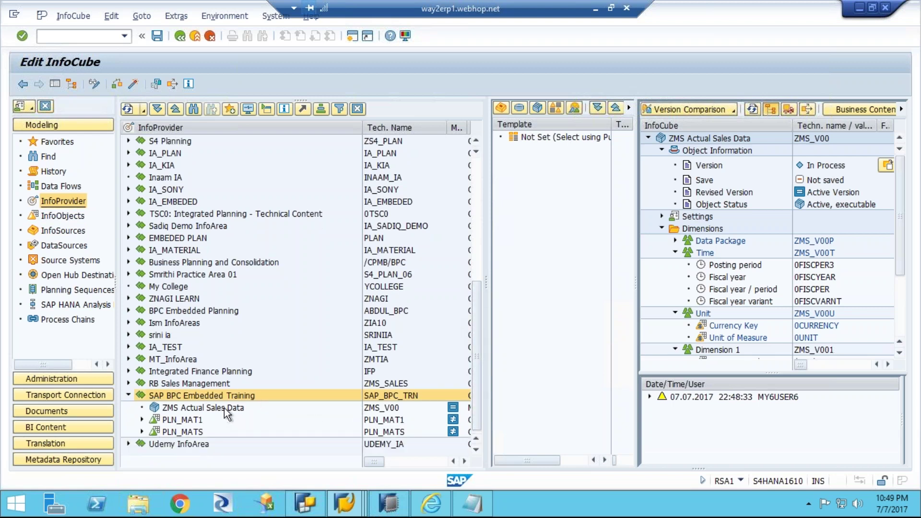
{"action": "left_click", "coordinate": [215, 407]}
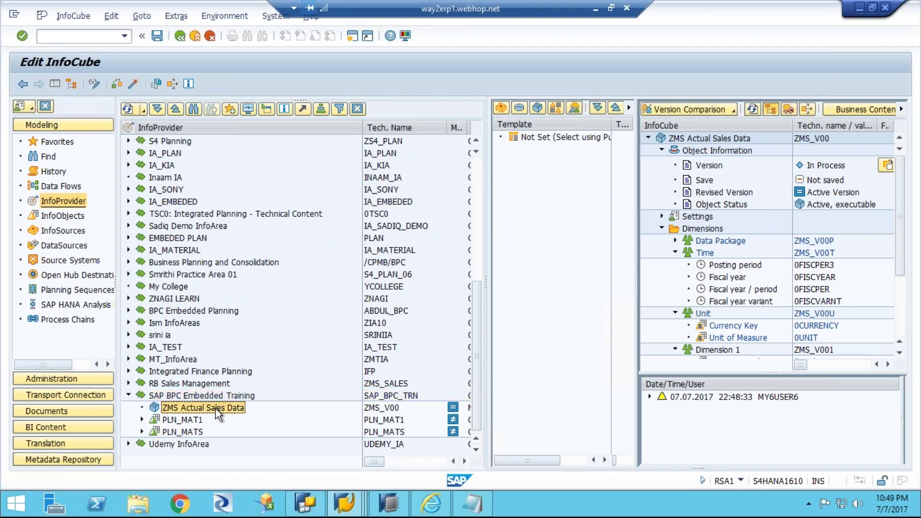
{"action": "right_click", "coordinate": [216, 409]}
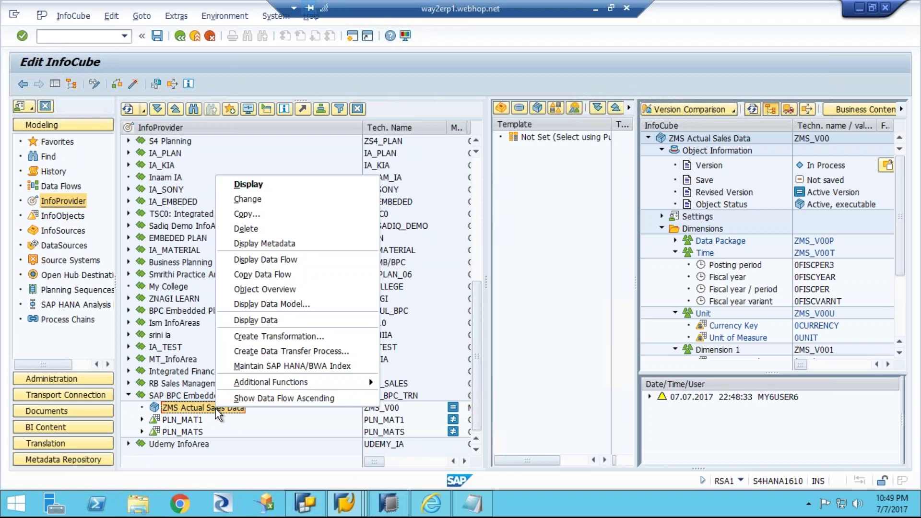
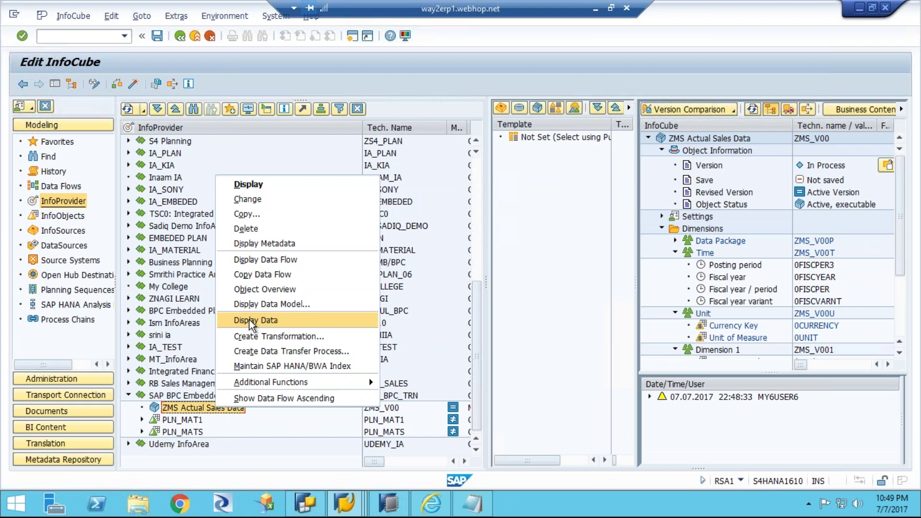
{"action": "left_click", "coordinate": [248, 319]}
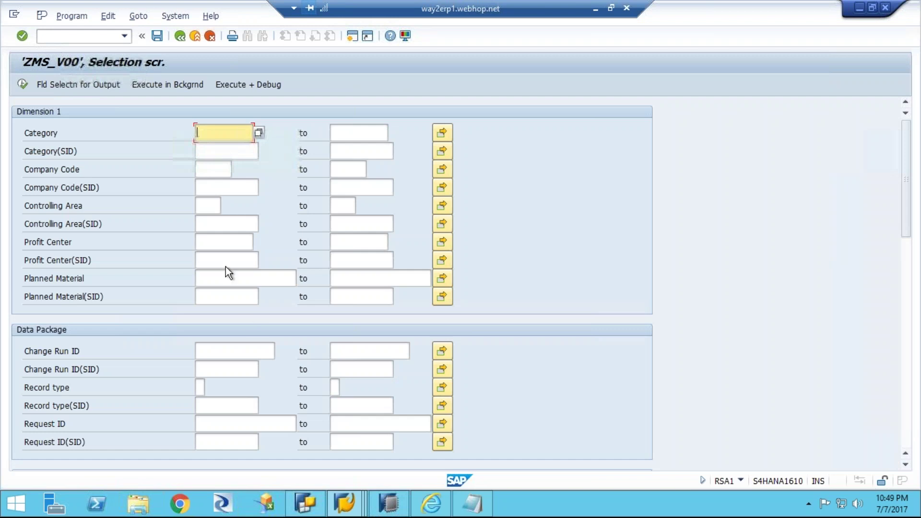
Choose all fields for the output except the Data Package fields: change run ID, record type and request ID with their SIDs.
{"action": "left_click", "coordinate": [81, 86]}
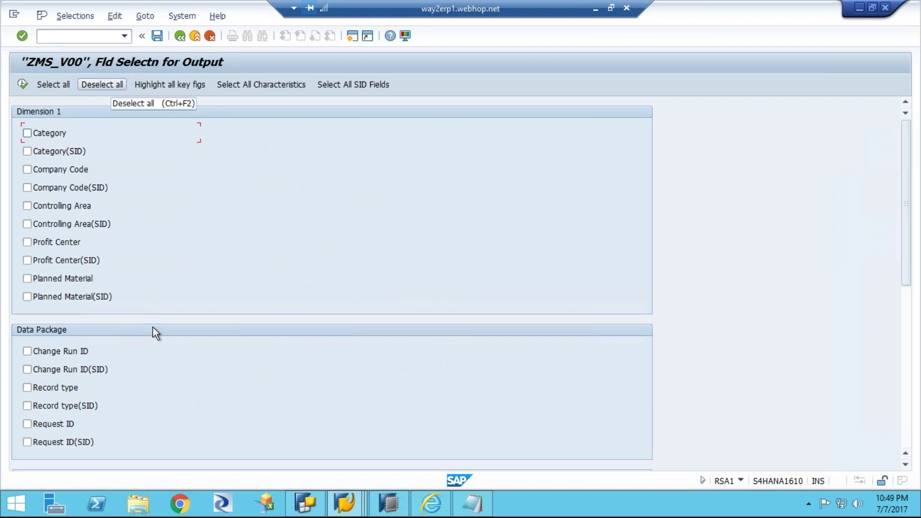
{"action": "key", "text": "F5"}
{"action": "left_click", "coordinate": [27, 354]}
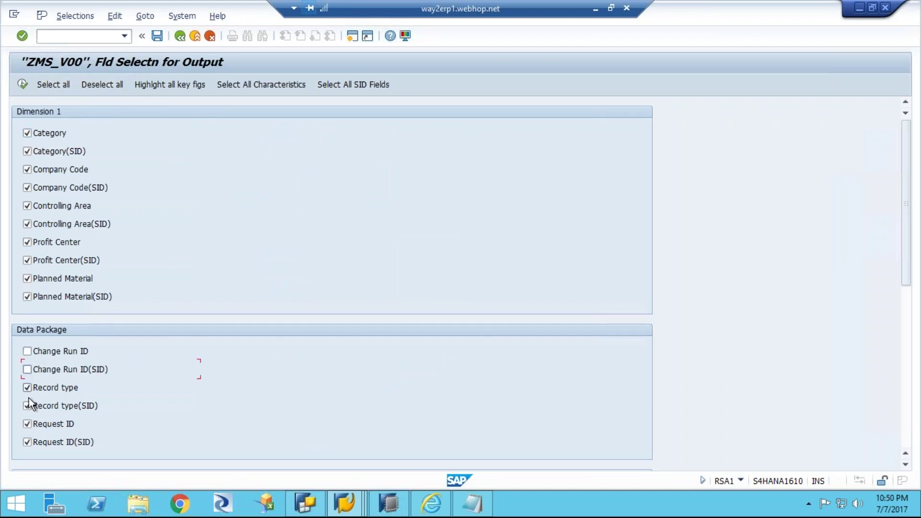
{"action": "left_click", "coordinate": [29, 441]}
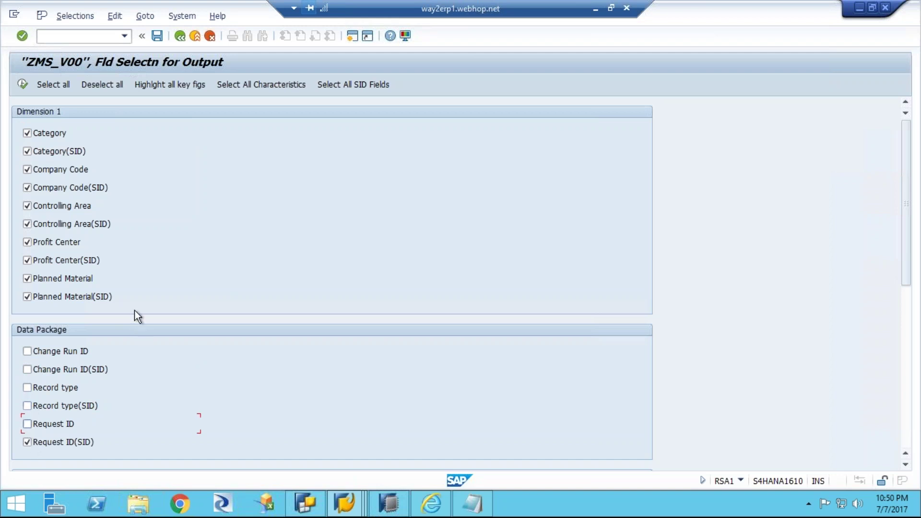
{"action": "left_click", "coordinate": [22, 84]}
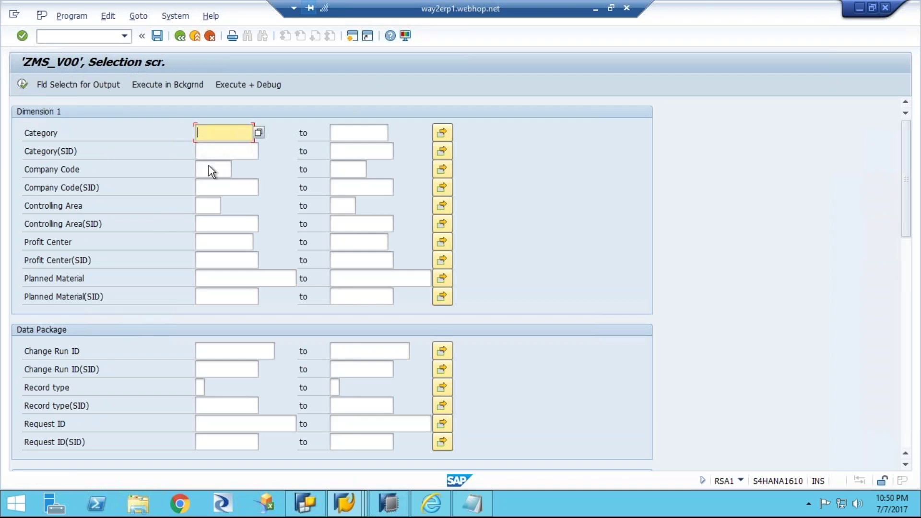
Restrict the selection to company code 1710 and run the data output of ZMS_V00.
{"action": "left_click", "coordinate": [222, 171]}
{"action": "type", "text": "171"}
{"action": "type", "text": "0"}
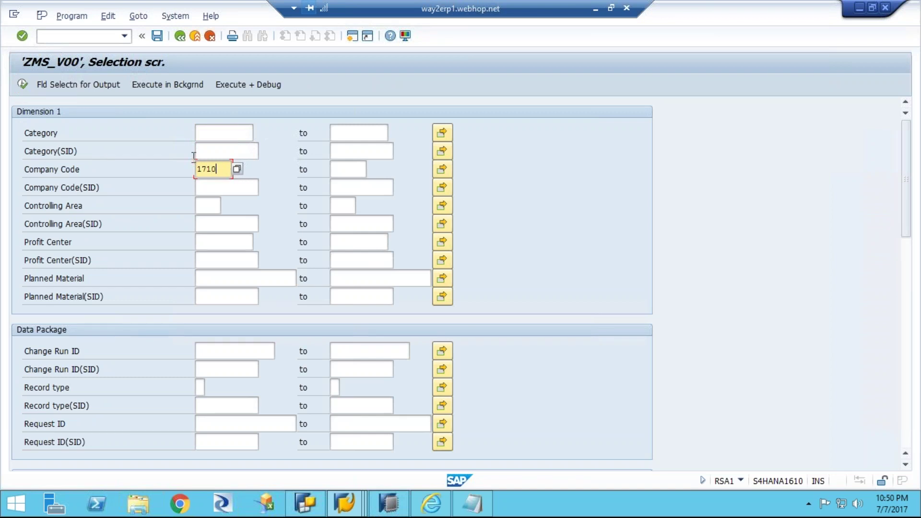
{"action": "left_click", "coordinate": [22, 85]}
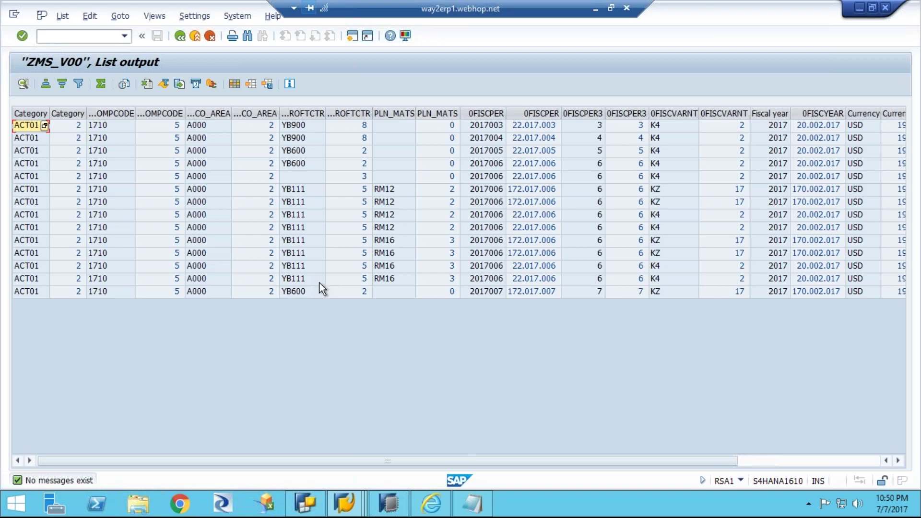
Leave the data output and its selection screen, and select the SAP BPC Embedded Training InfoArea in the InfoProvider tree.
{"action": "left_click", "coordinate": [196, 36]}
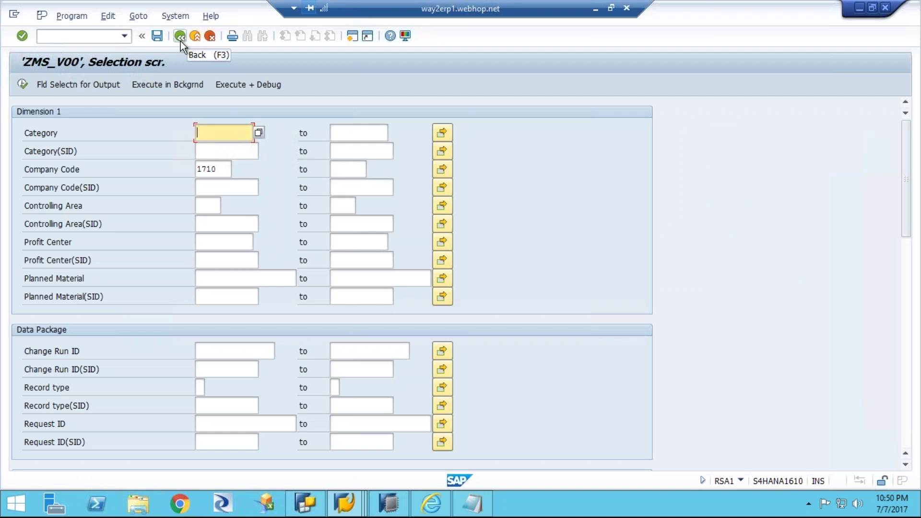
{"action": "left_click", "coordinate": [181, 38]}
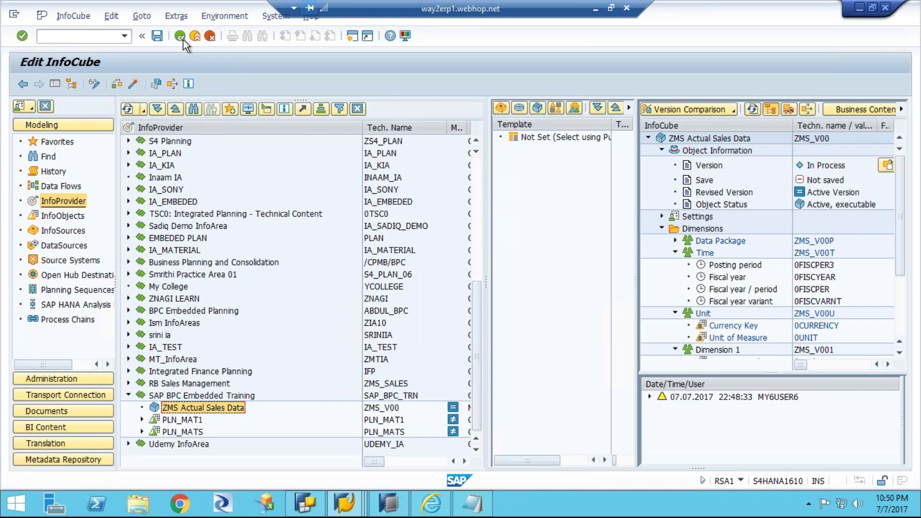
{"action": "left_click", "coordinate": [238, 396]}
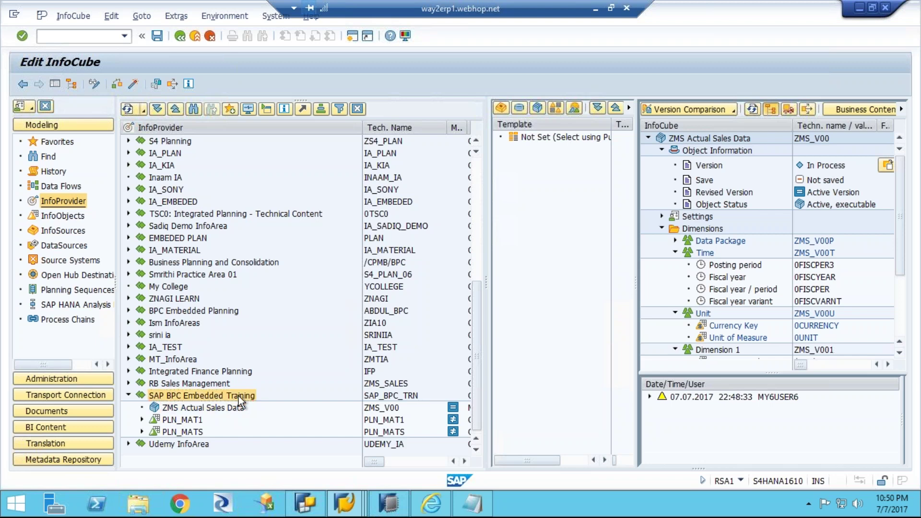
Start a new InfoCube in the SAP BPC Embedded Training InfoArea with technical name ZMS_R00 and description Plan Sales Data.
{"action": "right_click", "coordinate": [238, 396]}
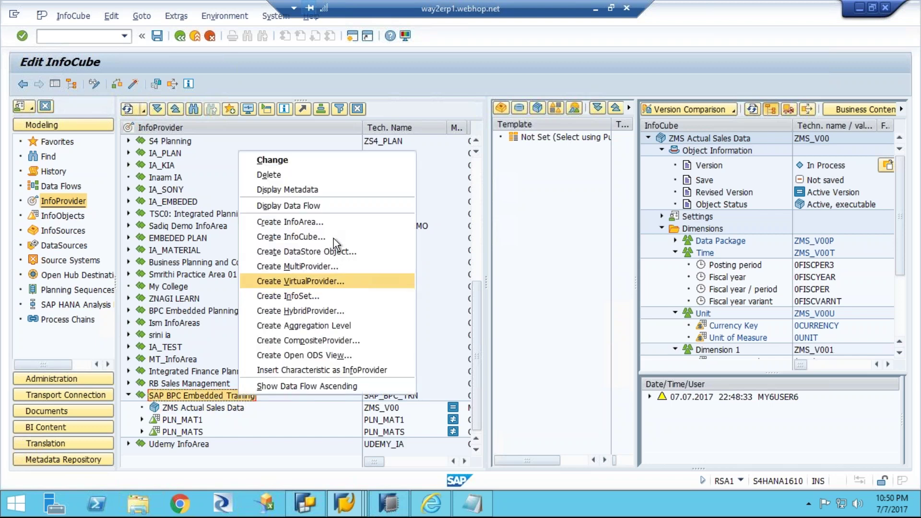
{"action": "left_click", "coordinate": [306, 238]}
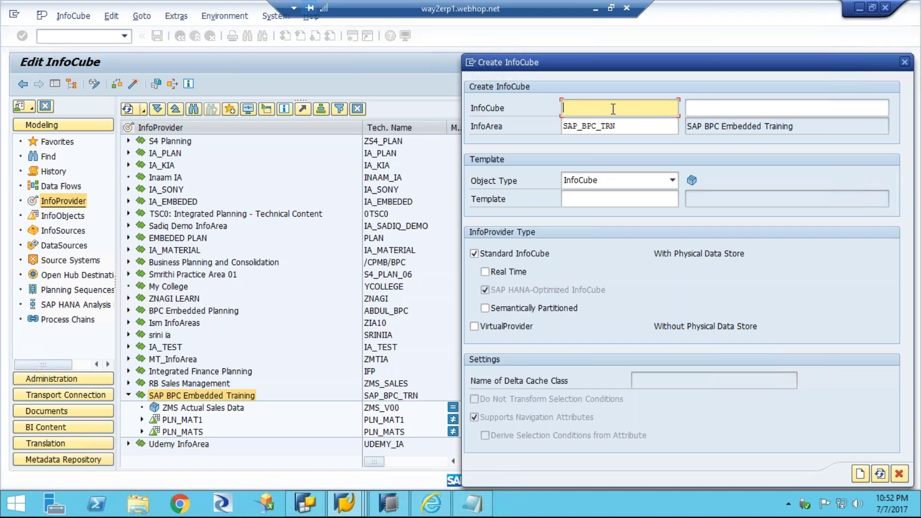
{"action": "type", "text": "Z"}
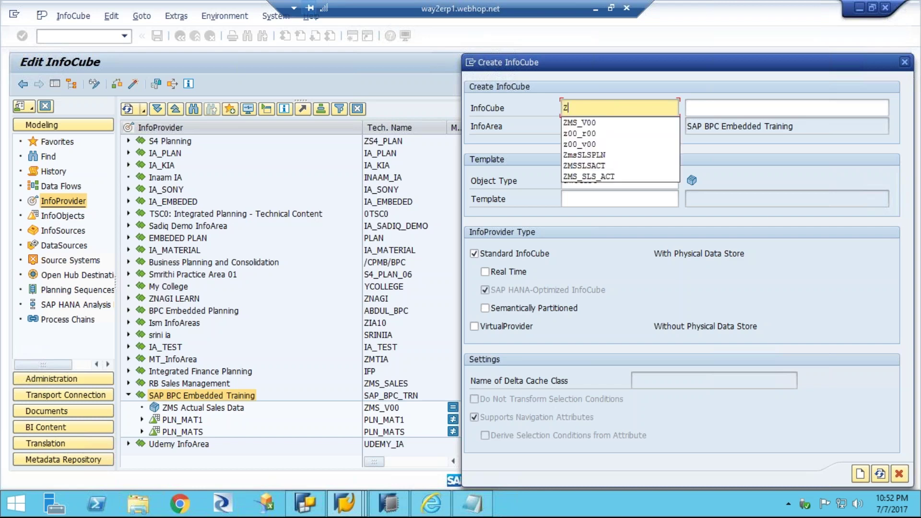
{"action": "type", "text": "MS_"}
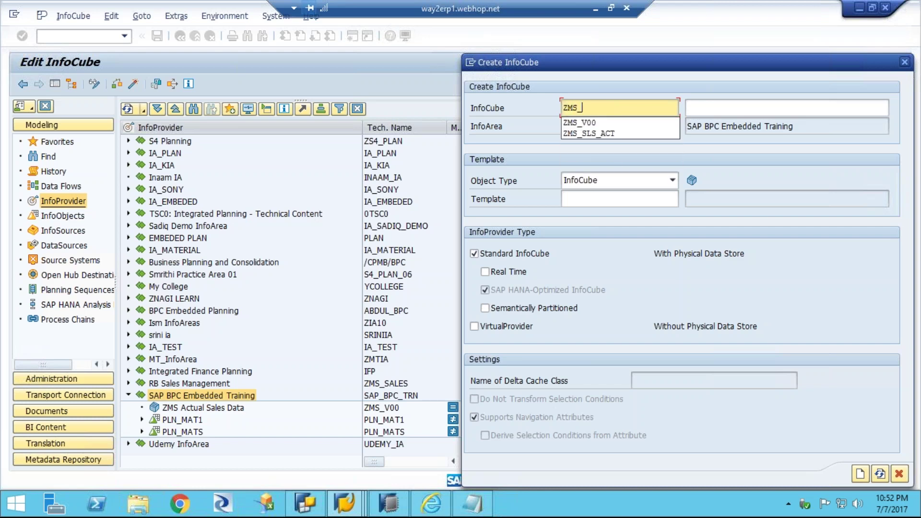
{"action": "type", "text": "R00"}
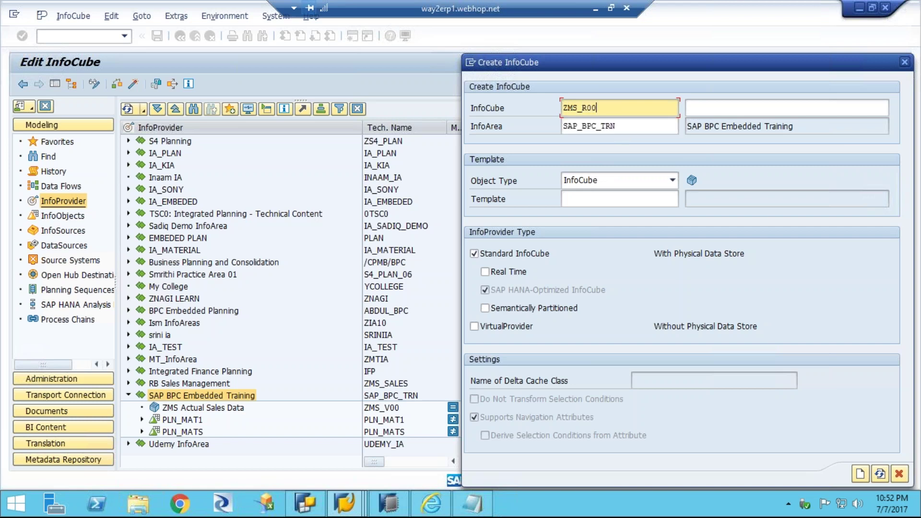
{"action": "left_click", "coordinate": [688, 107]}
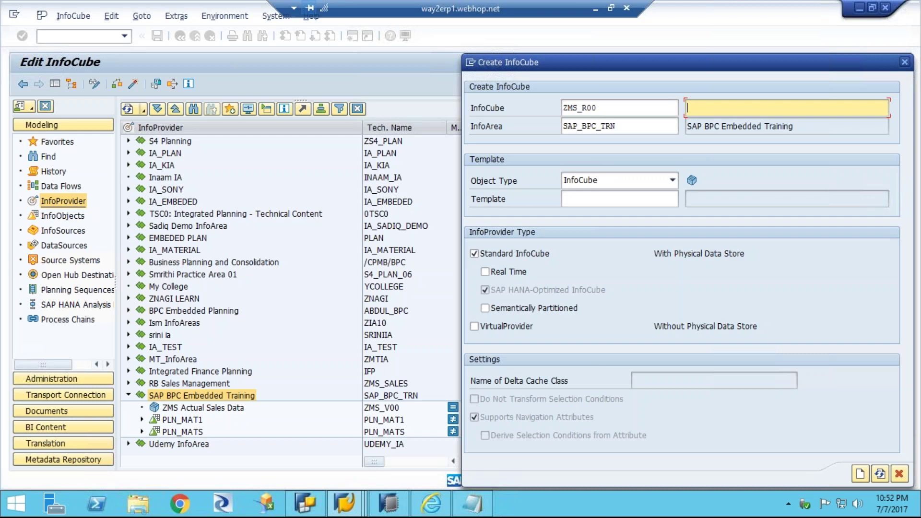
{"action": "type", "text": "Plan "}
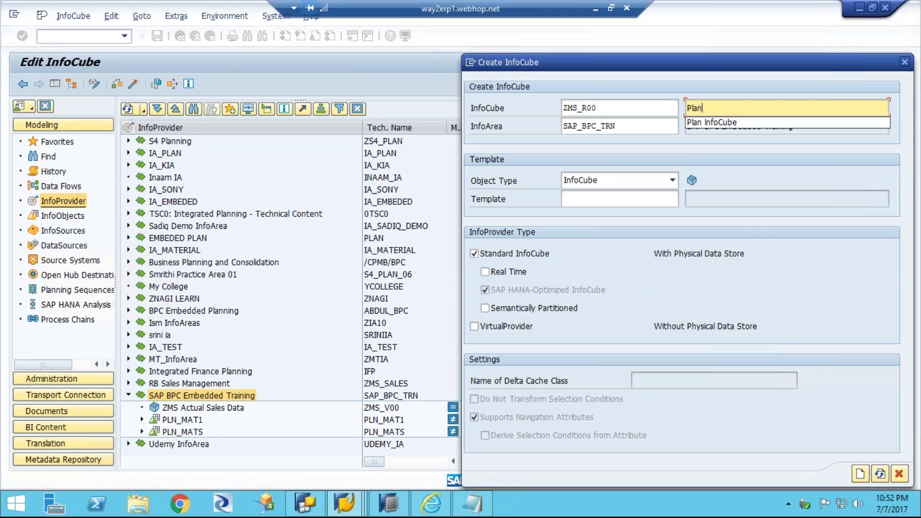
{"action": "type", "text": "Sales Data"}
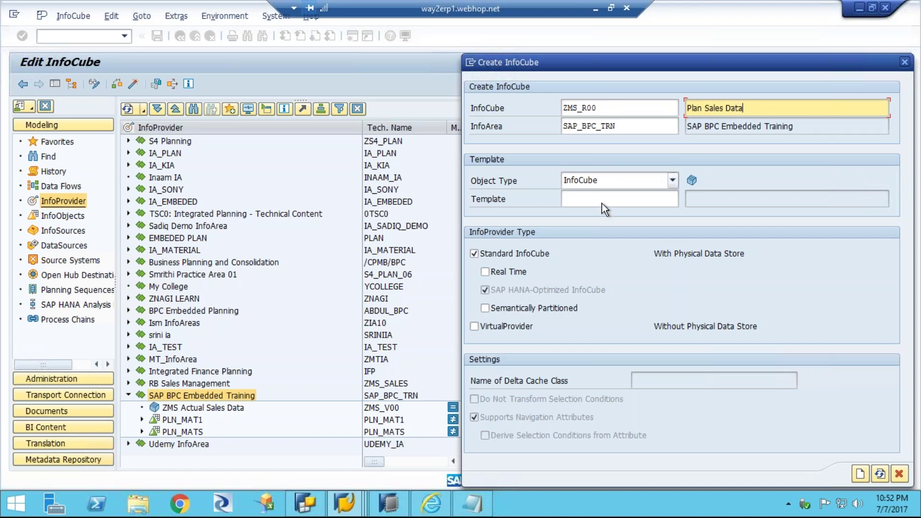
Enter ZMA_V00 as the template InfoCube, set the new InfoCube to Real Time, and try to load the template.
{"action": "left_click", "coordinate": [589, 198]}
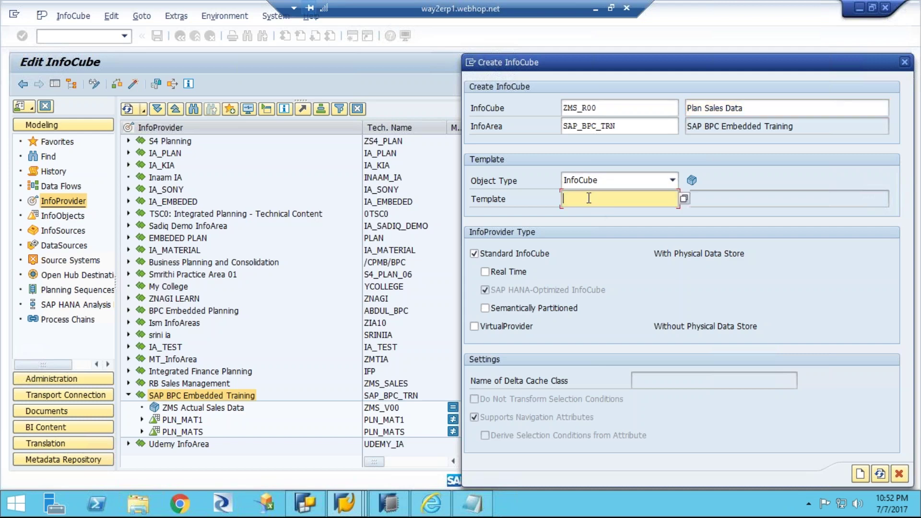
{"action": "type", "text": "zma"}
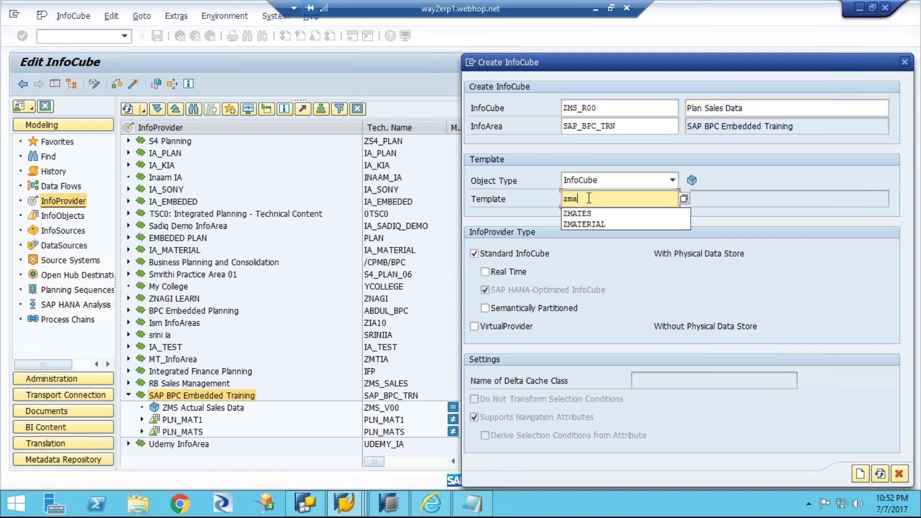
{"action": "type", "text": "_v00"}
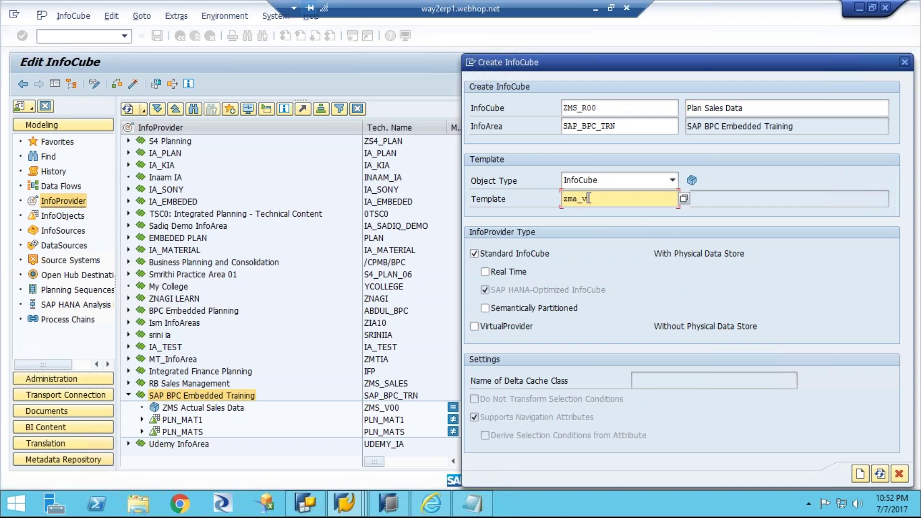
{"action": "left_click", "coordinate": [484, 272]}
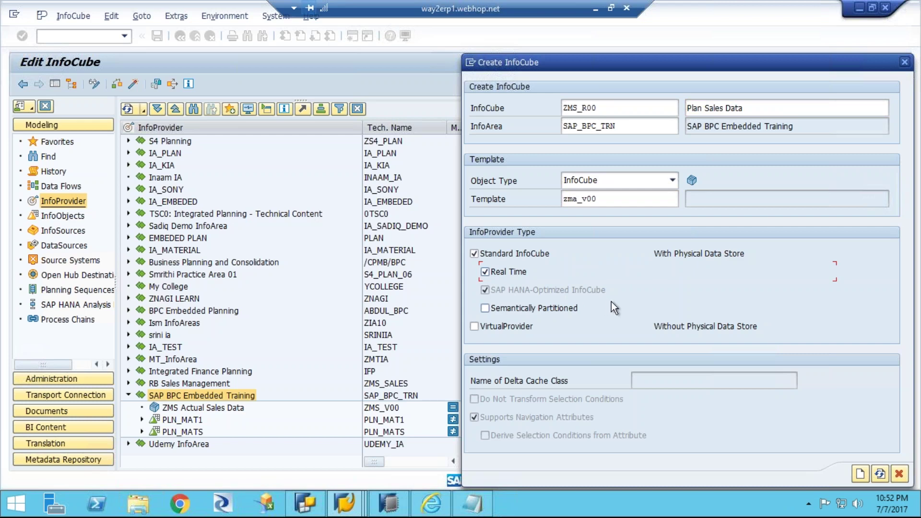
{"action": "left_click", "coordinate": [626, 202]}
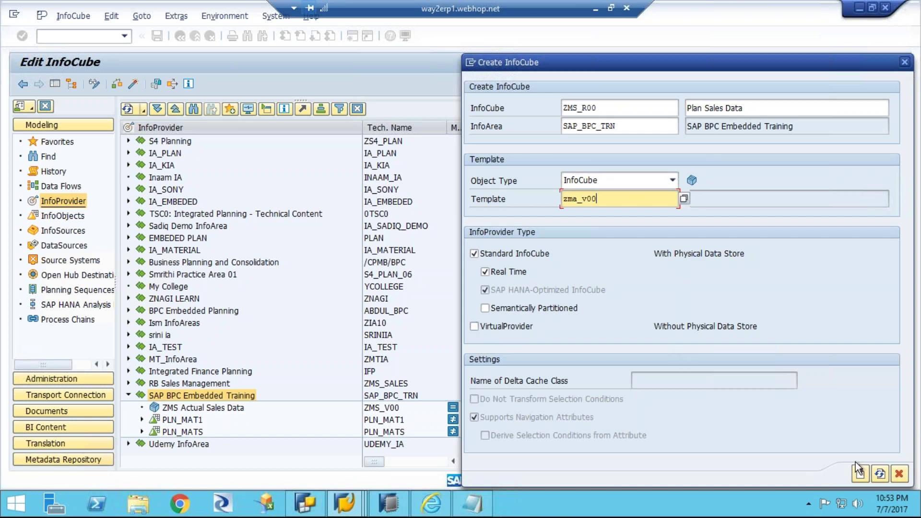
{"action": "left_click", "coordinate": [880, 473]}
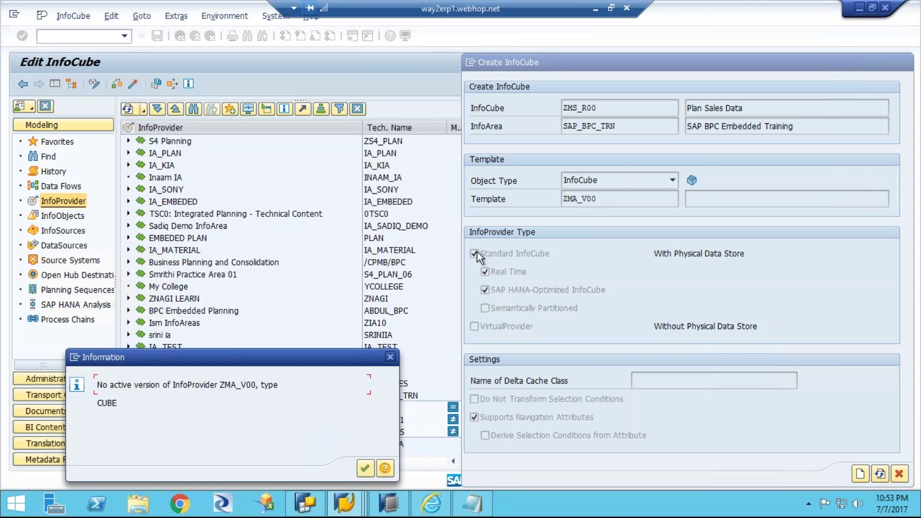
{"action": "left_click", "coordinate": [390, 358]}
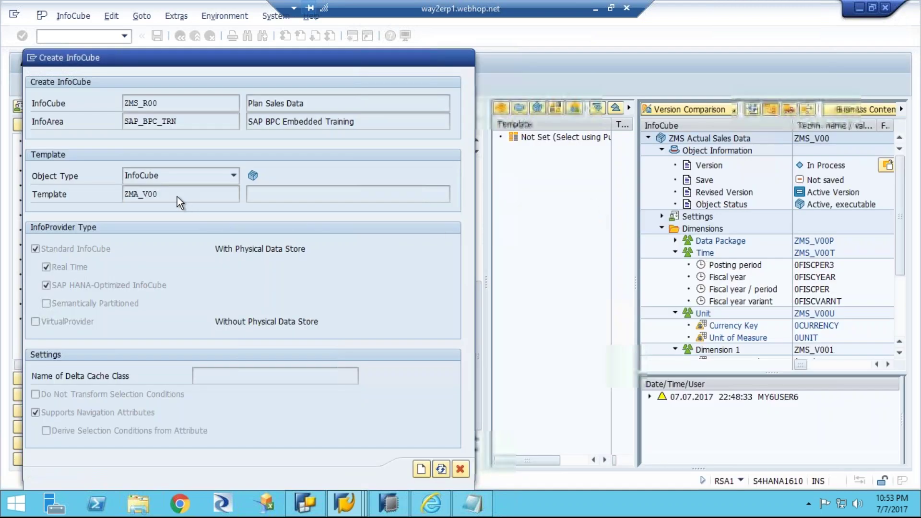
Correct the template to ZMS_V00, create InfoCube ZMS_R00 from it, and save the pending changes to ZMS_V00.
{"action": "left_click", "coordinate": [140, 198]}
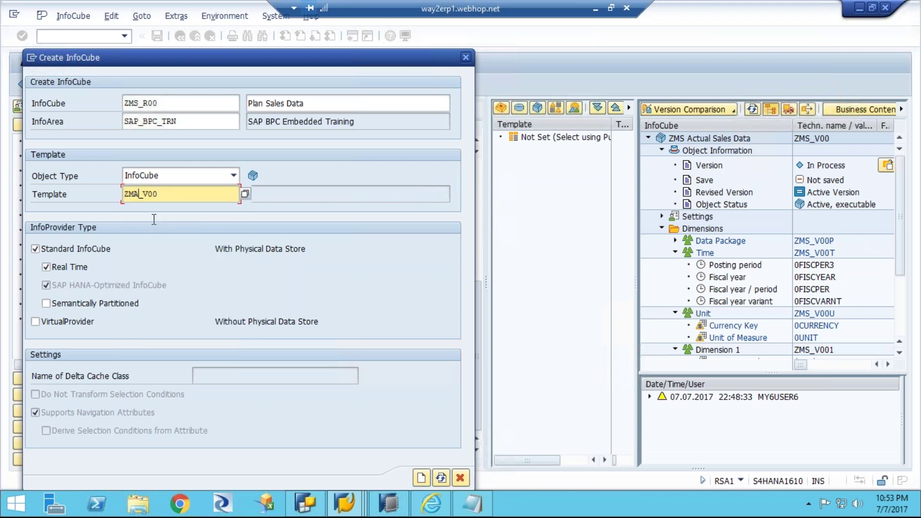
{"action": "key", "text": "BackSpace"}
{"action": "type", "text": "S"}
{"action": "left_click", "coordinate": [441, 478]}
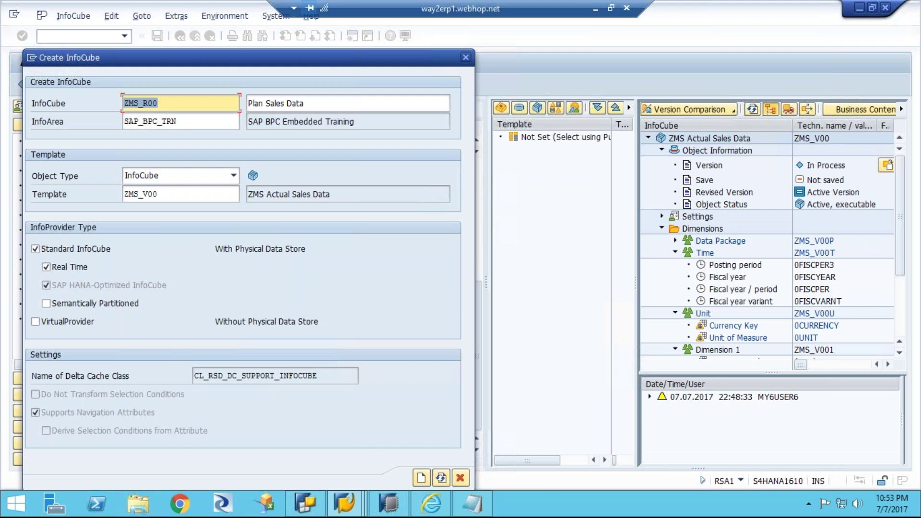
{"action": "left_click", "coordinate": [422, 478]}
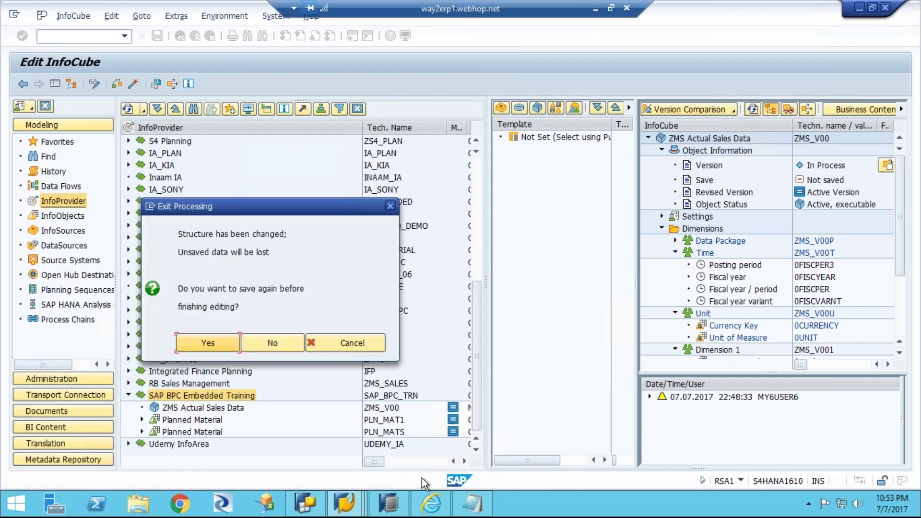
{"action": "left_click", "coordinate": [208, 344]}
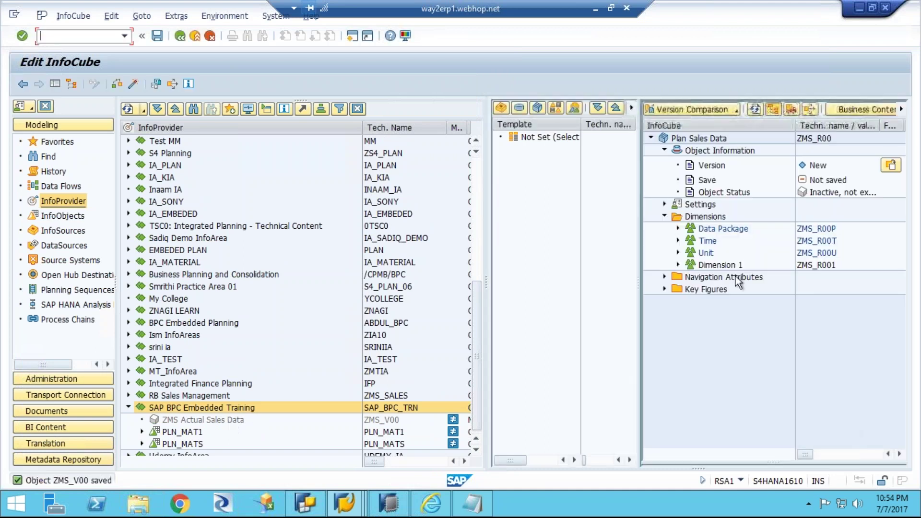
Check the new InfoCube ZMS_R00 for consistency and activate it despite the check warnings.
{"action": "left_click", "coordinate": [678, 264]}
{"action": "left_click", "coordinate": [677, 265]}
{"action": "left_click", "coordinate": [116, 86]}
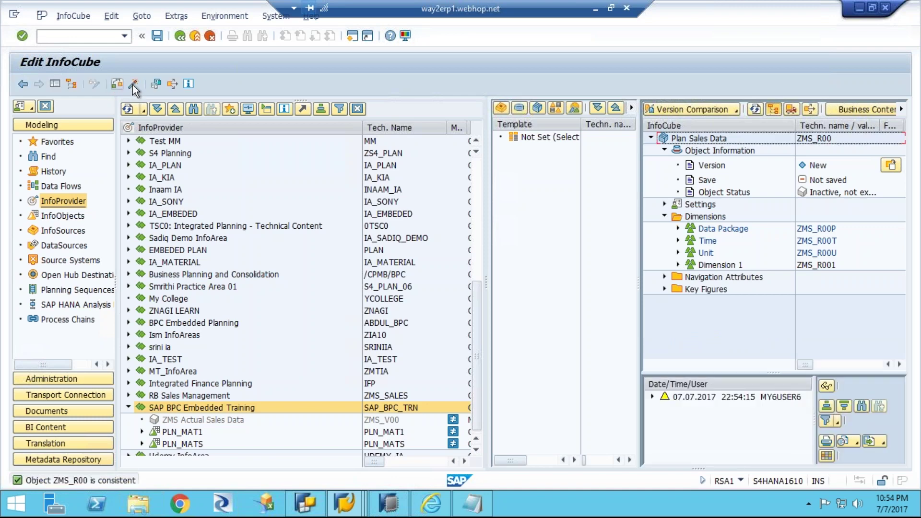
{"action": "left_click", "coordinate": [132, 85]}
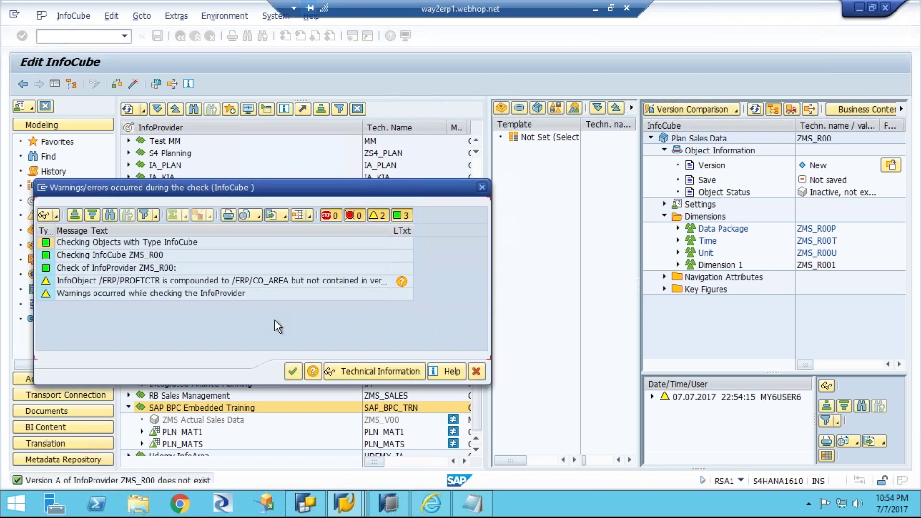
{"action": "left_click", "coordinate": [294, 372]}
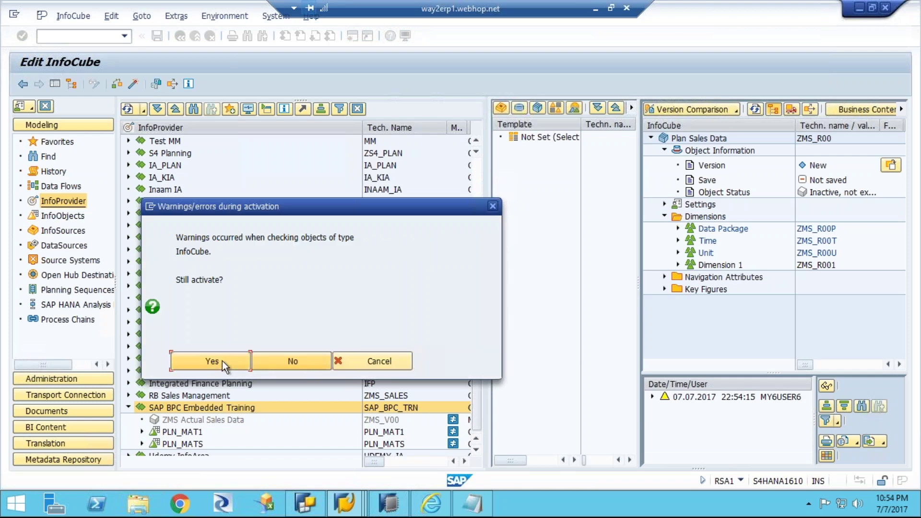
{"action": "left_click", "coordinate": [222, 360]}
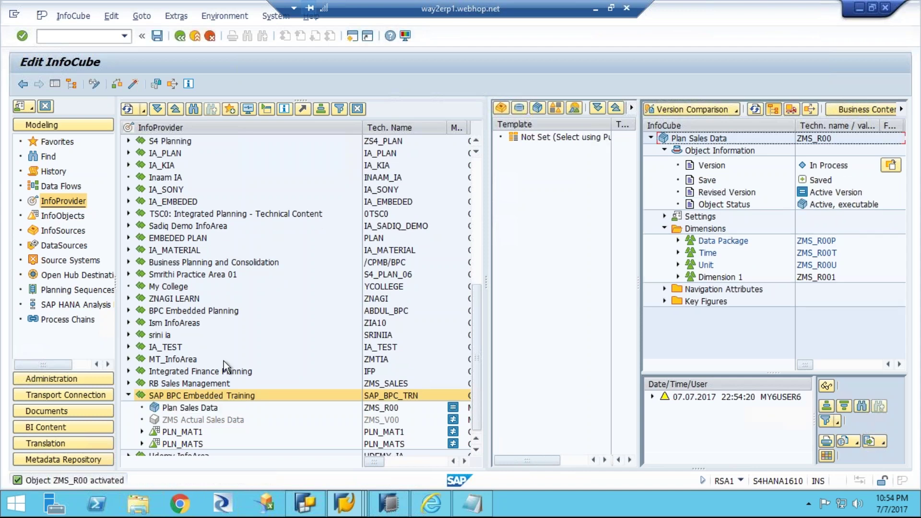
Select ZMS Actual Sales Data in the InfoProvider tree and run the activation again, confirming it for the already active ZMS_R00.
{"action": "left_click", "coordinate": [228, 420]}
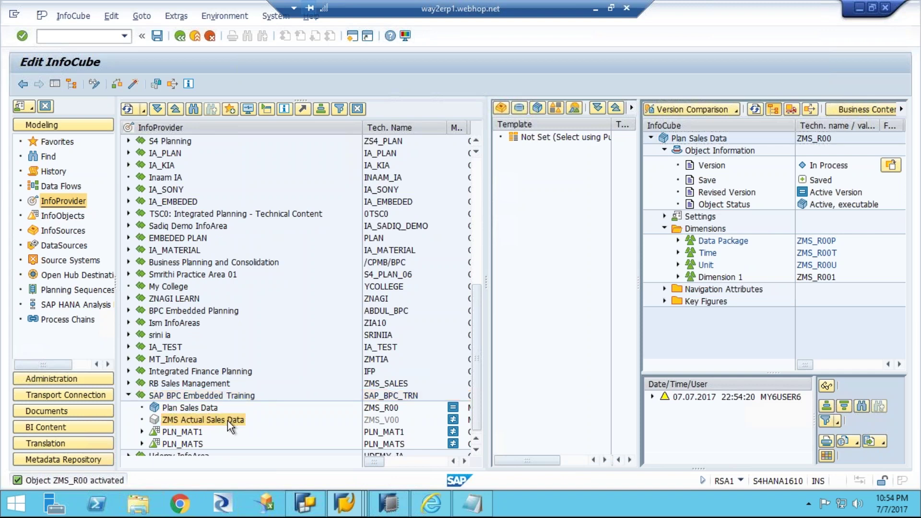
{"action": "right_click", "coordinate": [227, 421]}
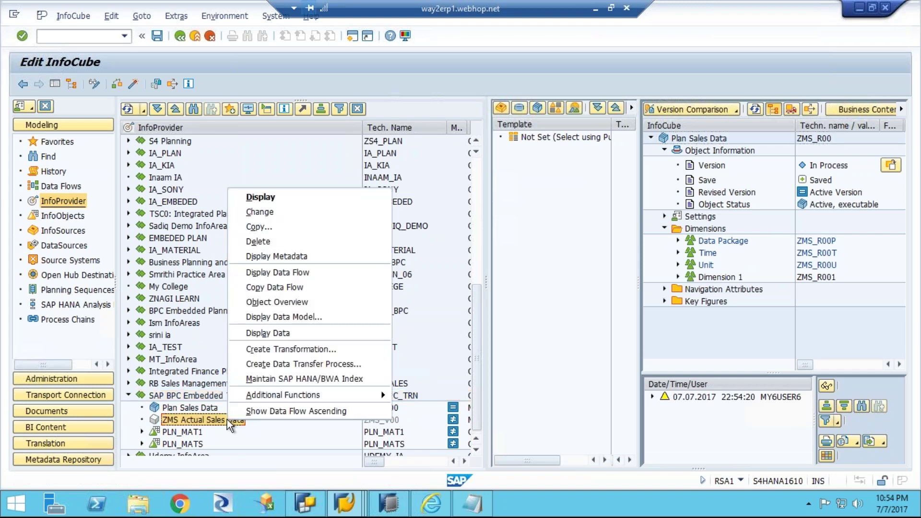
{"action": "key", "text": "Escape"}
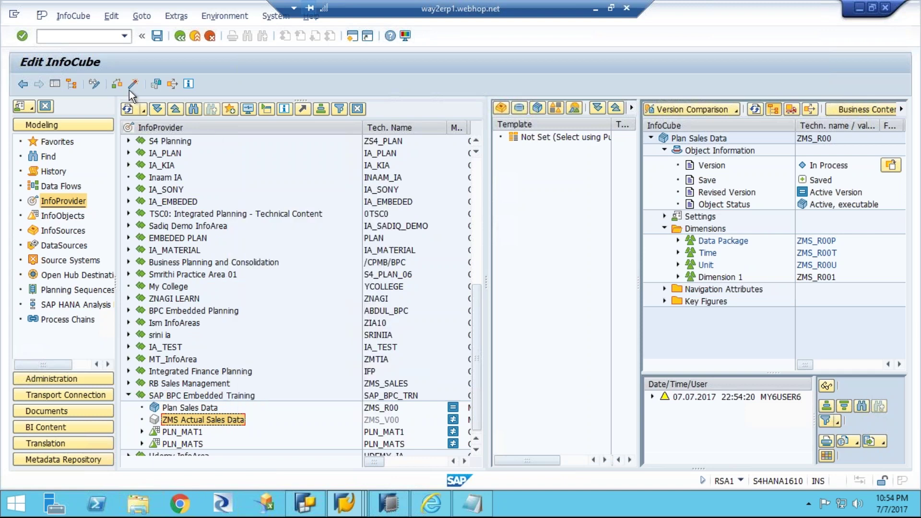
{"action": "left_click", "coordinate": [134, 84]}
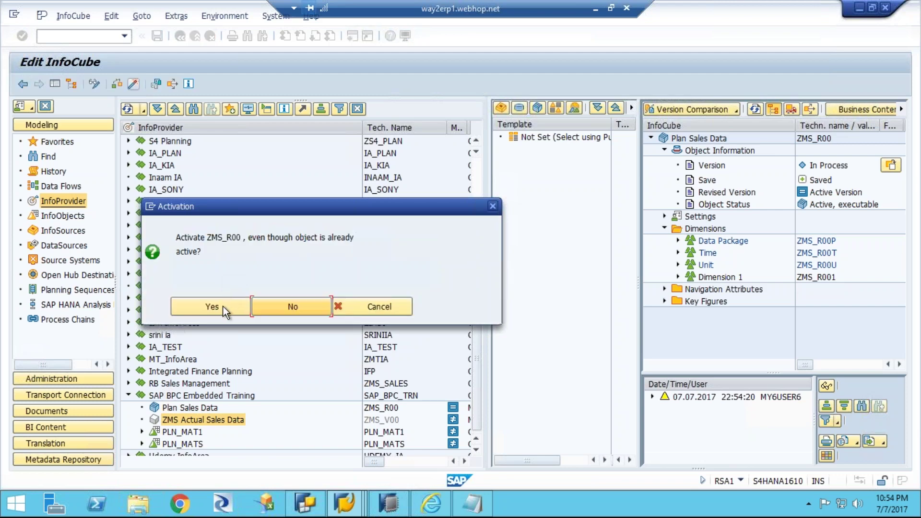
{"action": "left_click", "coordinate": [224, 312]}
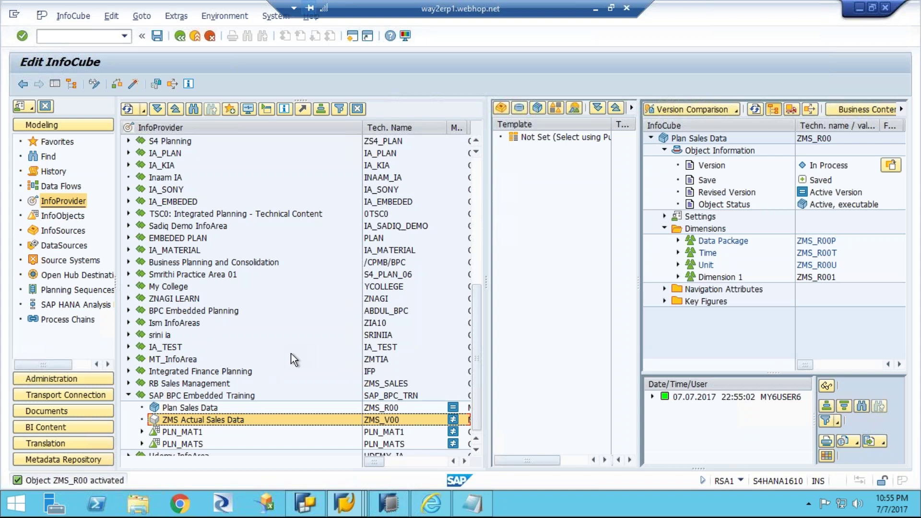
Start a new MultiProvider in the SAP BPC Embedded Training InfoArea with technical name ZMS_M00.
{"action": "left_click", "coordinate": [239, 396]}
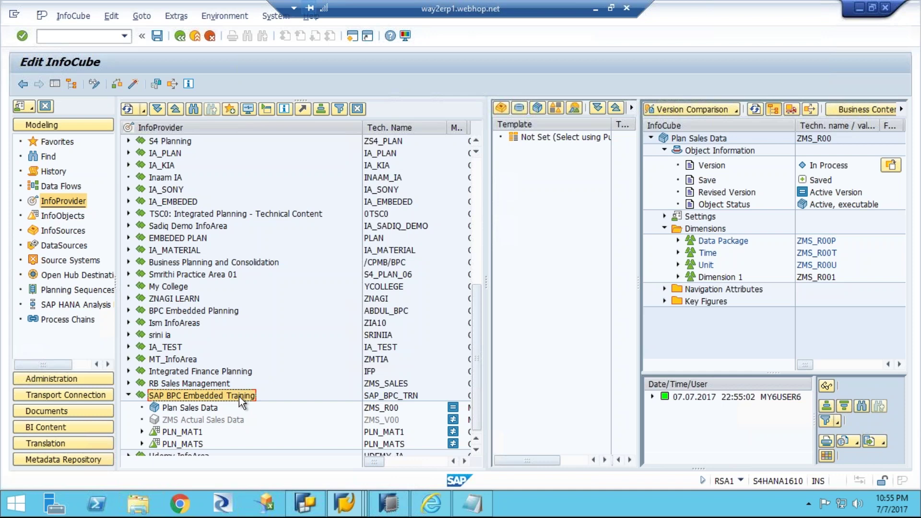
{"action": "right_click", "coordinate": [239, 397]}
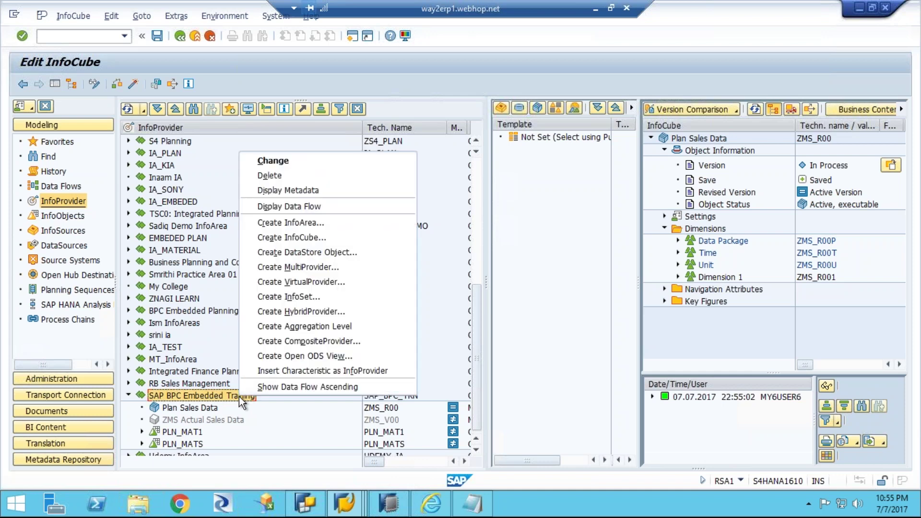
{"action": "left_click", "coordinate": [287, 267]}
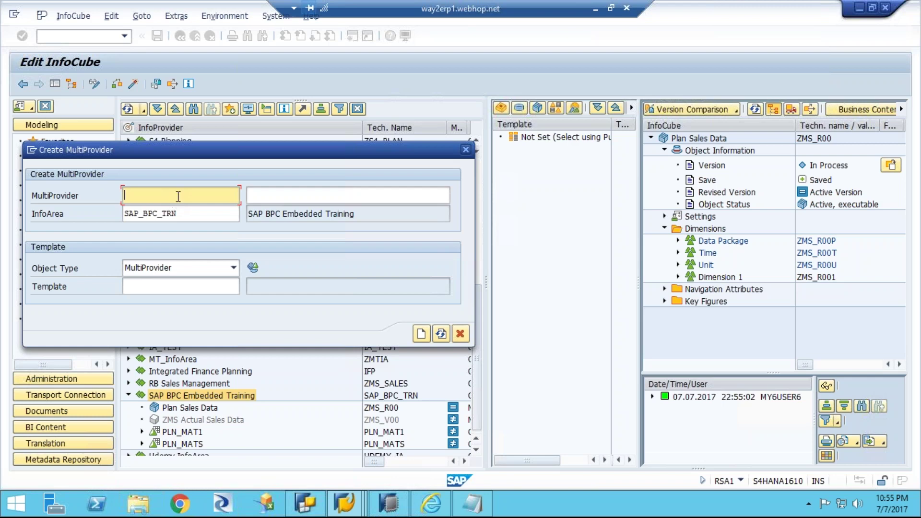
{"action": "type", "text": "ZM"}
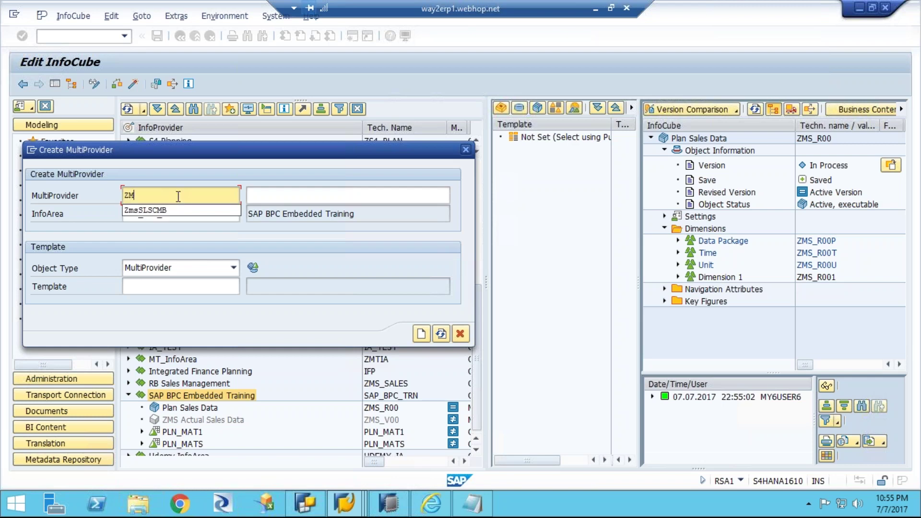
{"action": "type", "text": "S_"}
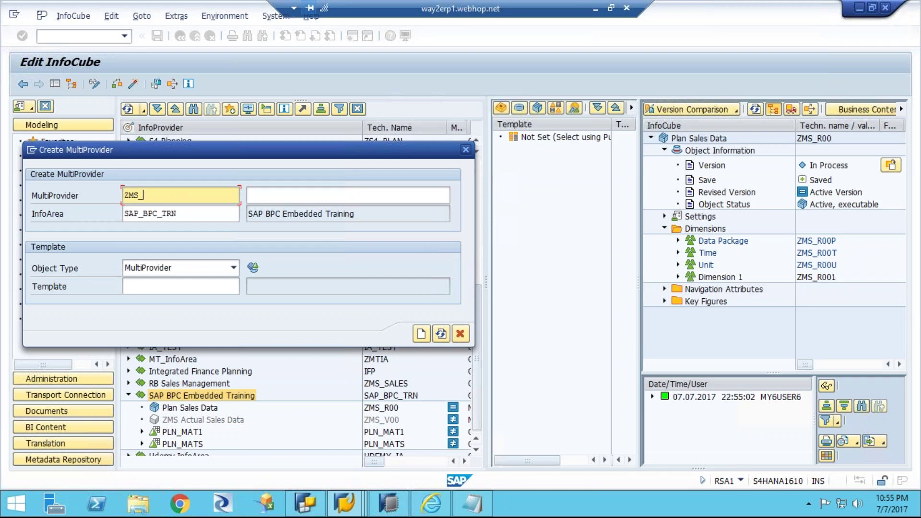
{"action": "type", "text": "m"}
{"action": "key", "text": "BackSpace"}
{"action": "type", "text": "M00"}
Describe the MultiProvider as ZMS Actual and Plan Sales Data and create it, proceeding to the selection of its relevant InfoProviders.
{"action": "left_click", "coordinate": [297, 196]}
{"action": "type", "text": "ZMS"}
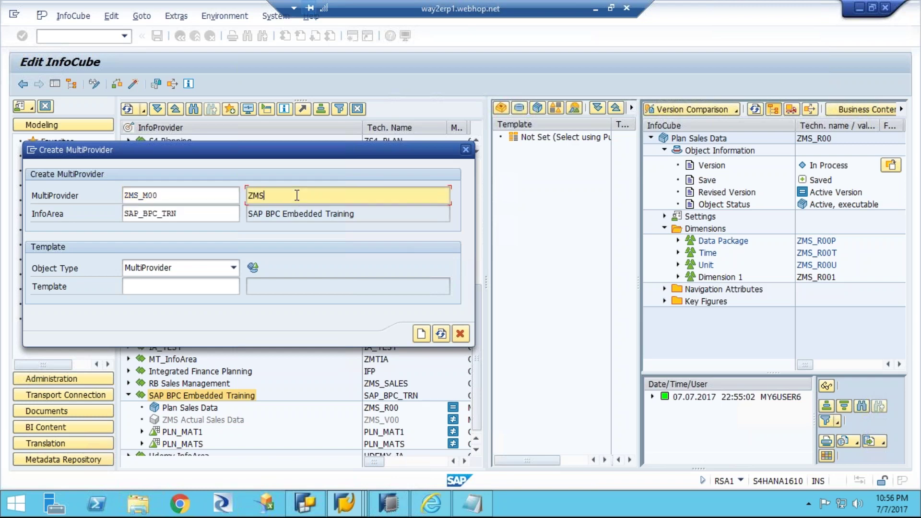
{"action": "type", "text": " Actual and Plan"}
{"action": "type", "text": " Data"}
{"action": "key", "text": "ctrl+Left"}
{"action": "type", "text": "Sales"}
{"action": "left_click", "coordinate": [420, 332]}
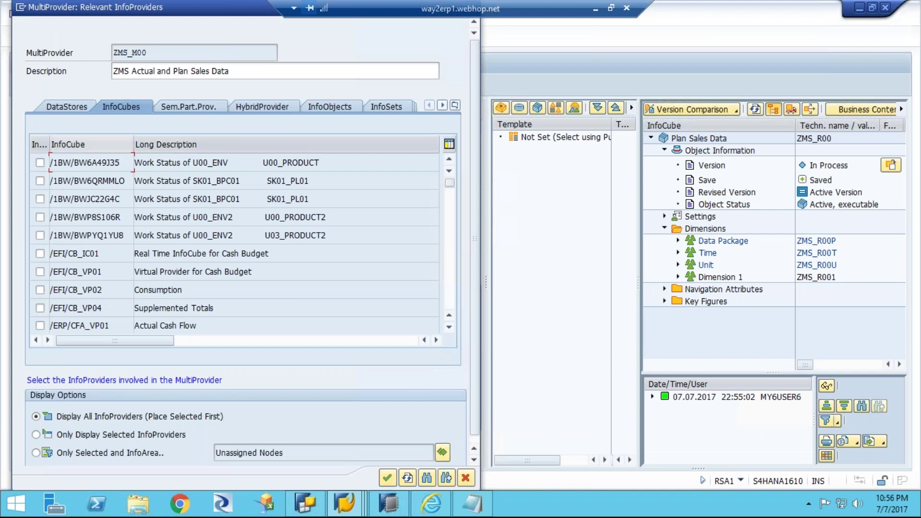
Search the InfoCube list for object names starting with zms.
{"action": "left_click", "coordinate": [425, 475]}
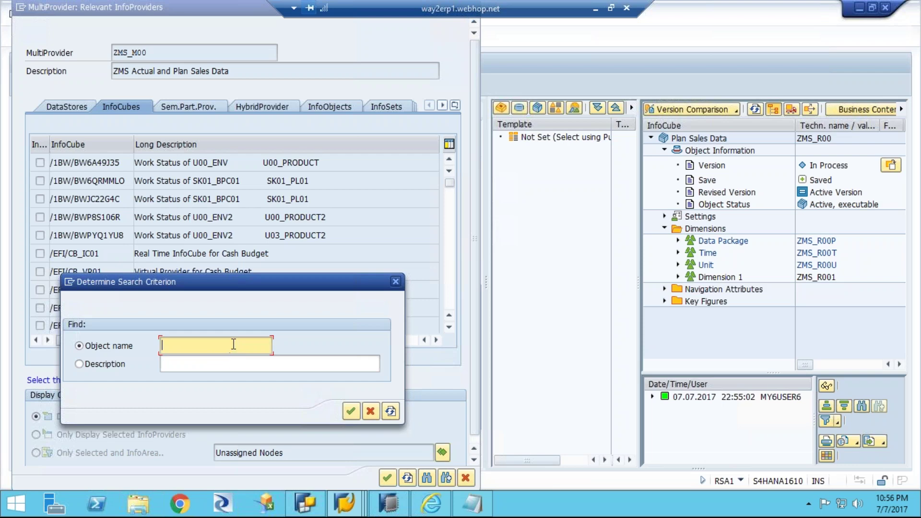
{"action": "type", "text": "m"}
{"action": "key", "text": "BackSpace"}
{"action": "type", "text": "z"}
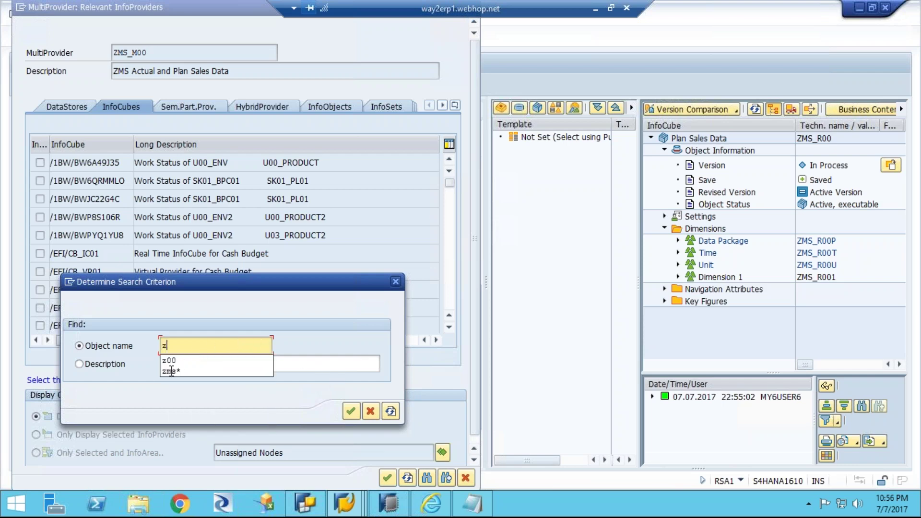
{"action": "type", "text": "ms"}
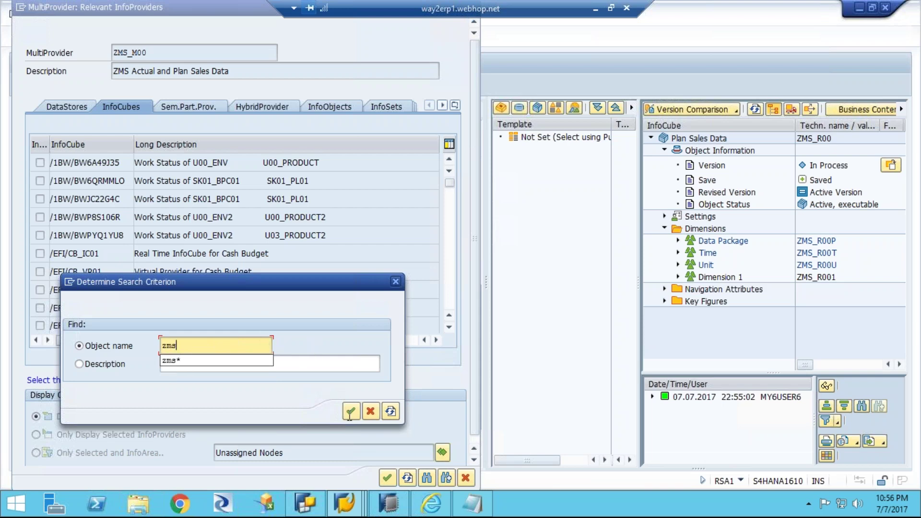
{"action": "key", "text": "Tab"}
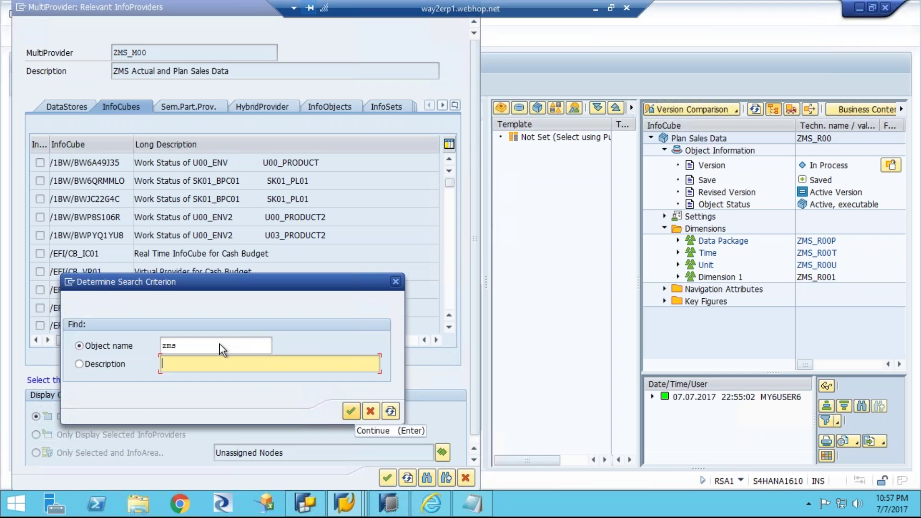
{"action": "key", "text": "Tab"}
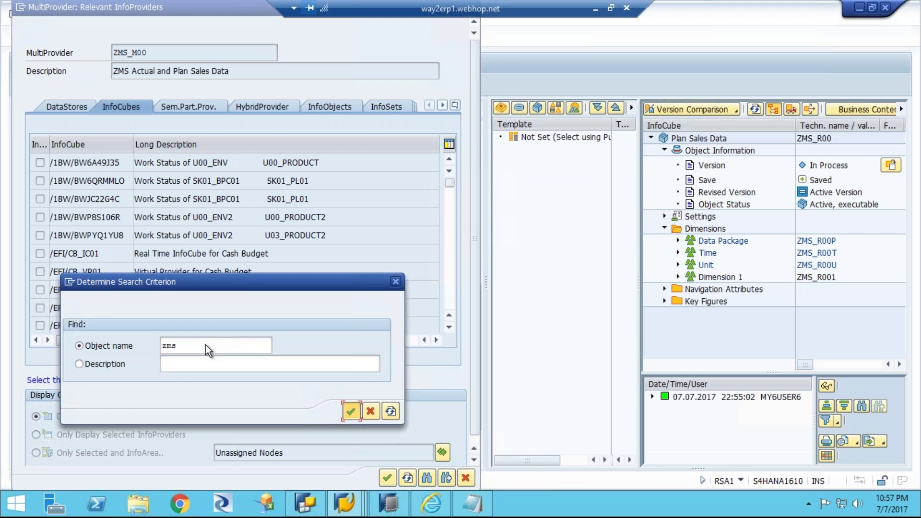
{"action": "left_click", "coordinate": [353, 412]}
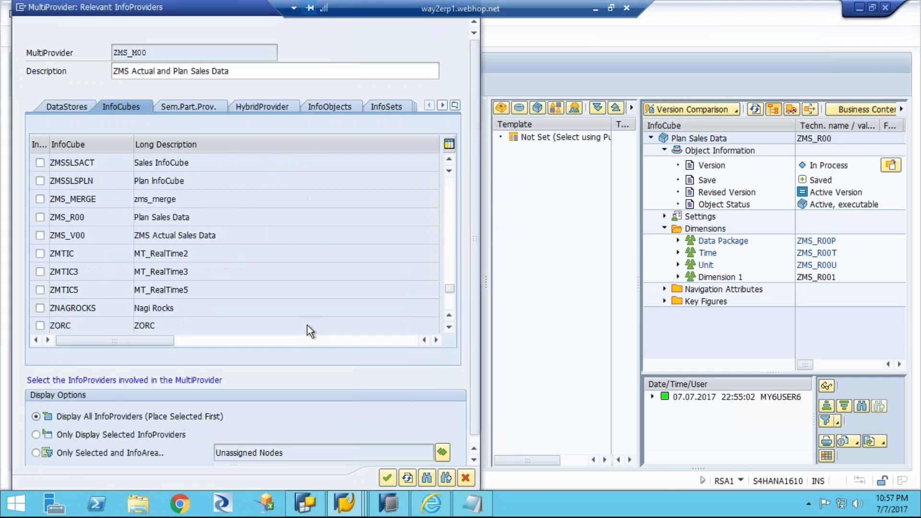
Include InfoCubes ZMS_R00 and ZMS_V00 in the MultiProvider and confirm the selection of relevant InfoProviders.
{"action": "scroll", "coordinate": [71, 254], "scroll_direction": "down", "scroll_amount": 1}
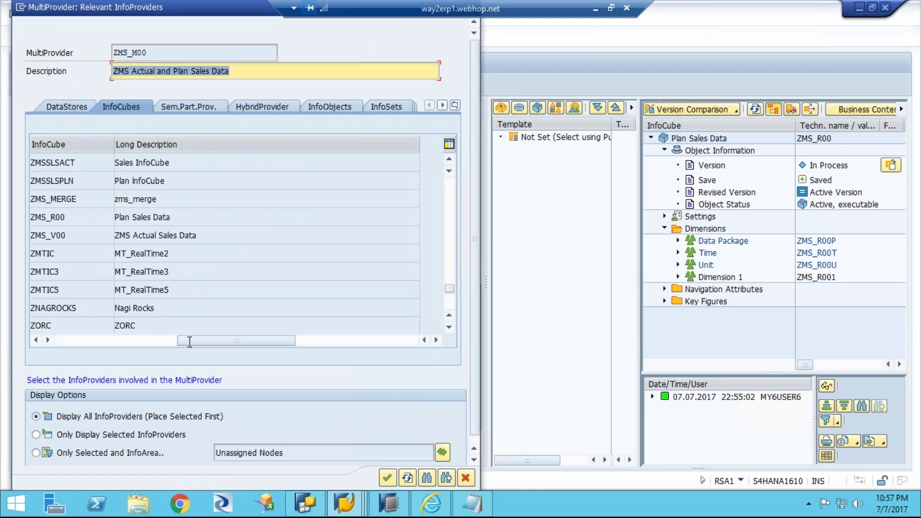
{"action": "left_click", "coordinate": [138, 339]}
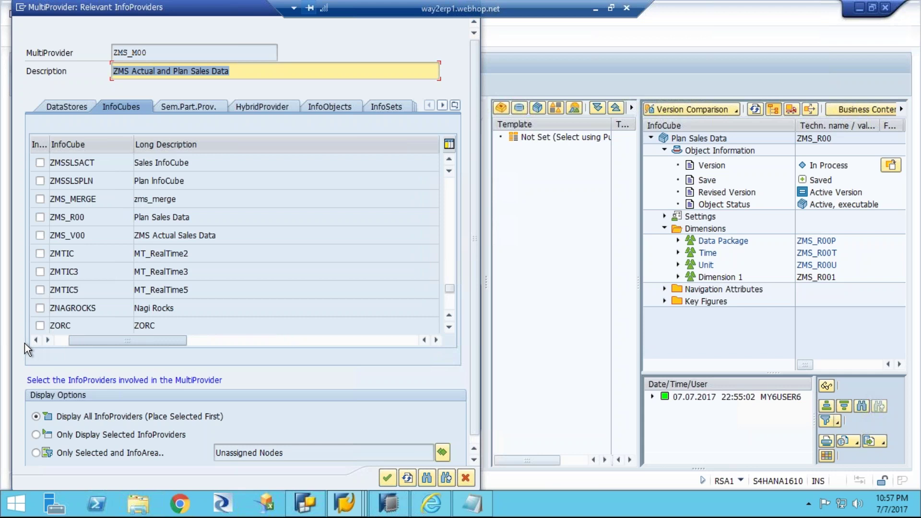
{"action": "left_click", "coordinate": [40, 217]}
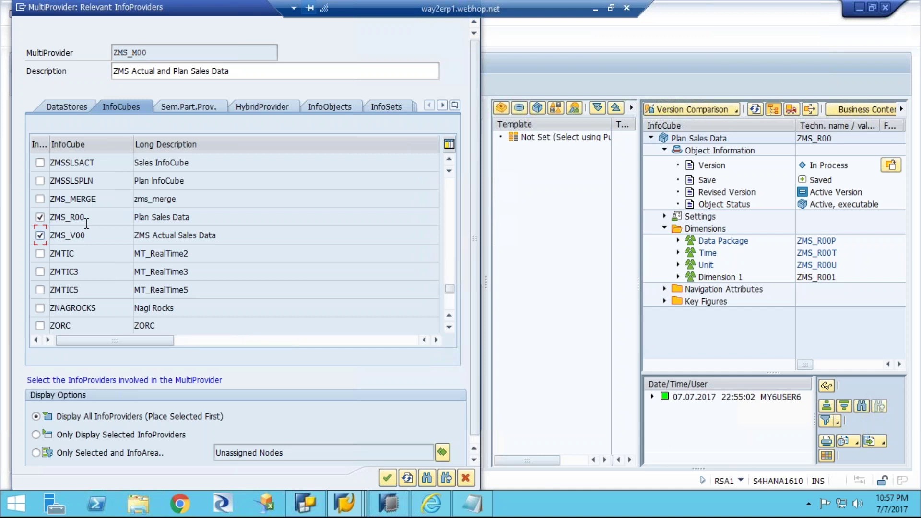
{"action": "left_click", "coordinate": [387, 476]}
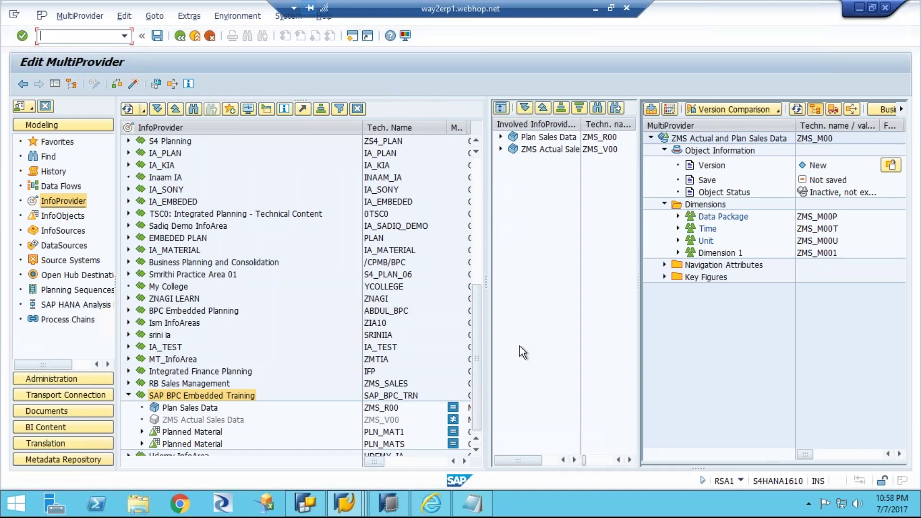
Copy the time characteristics 0FISCPER, 0FISCPER3, 0FISCVARNT and 0FISCYEAR from Plan Sales Data into the MultiProvider's Time dimension.
{"action": "left_click", "coordinate": [501, 138]}
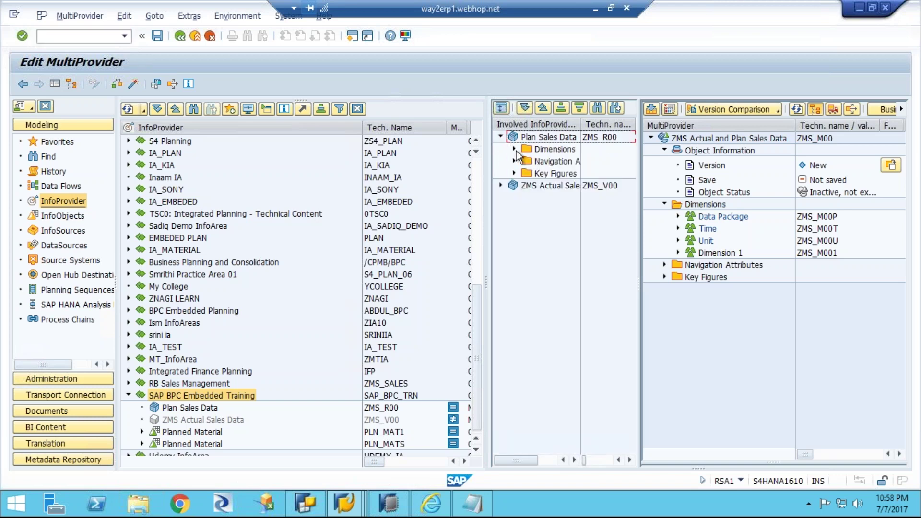
{"action": "left_click", "coordinate": [513, 149]}
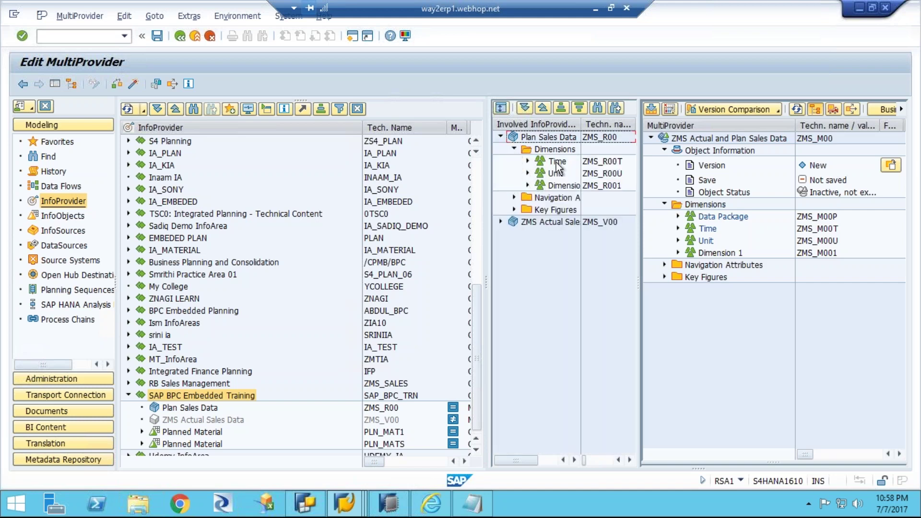
{"action": "left_click", "coordinate": [527, 162]}
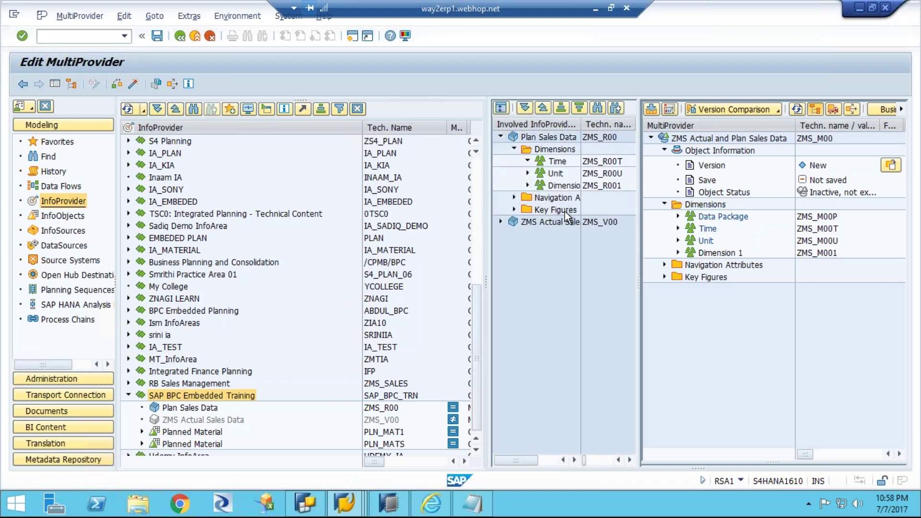
{"action": "left_click", "coordinate": [569, 174]}
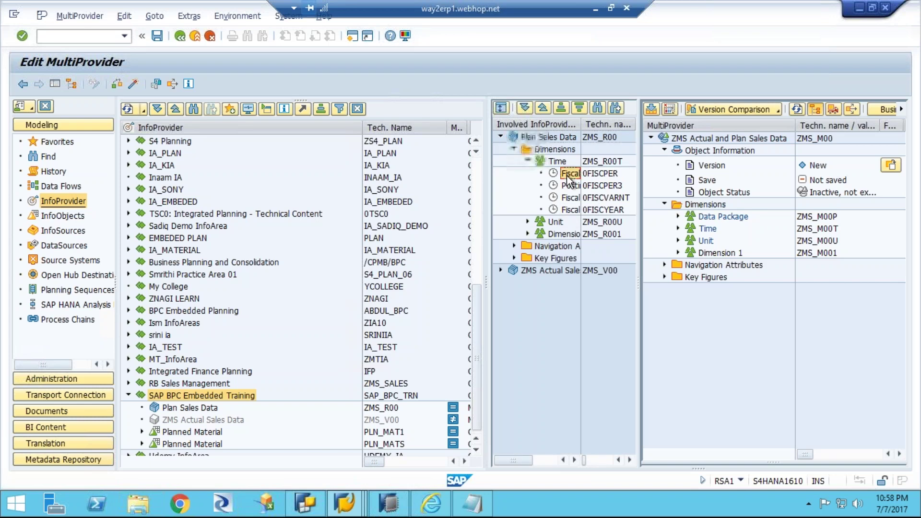
{"action": "left_click", "coordinate": [566, 209], "text": "shift"}
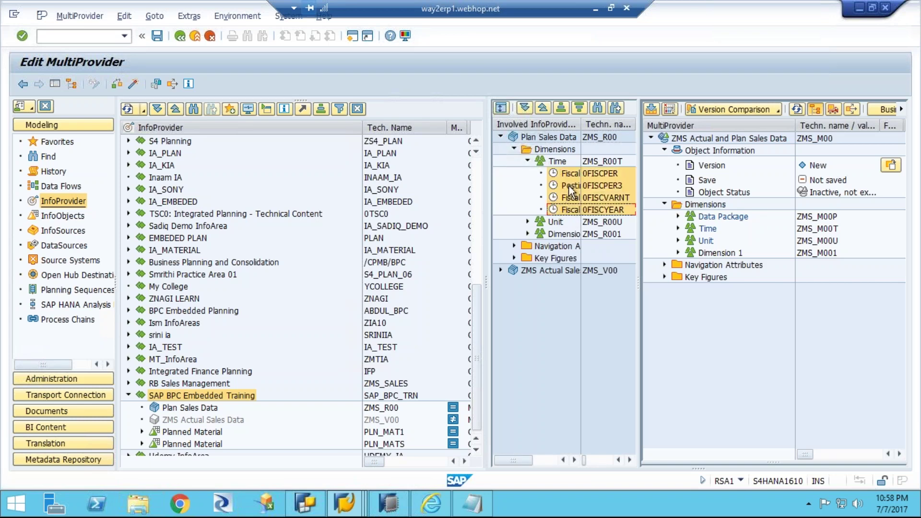
{"action": "left_click_drag", "start_coordinate": [621, 207], "coordinate": [706, 229]}
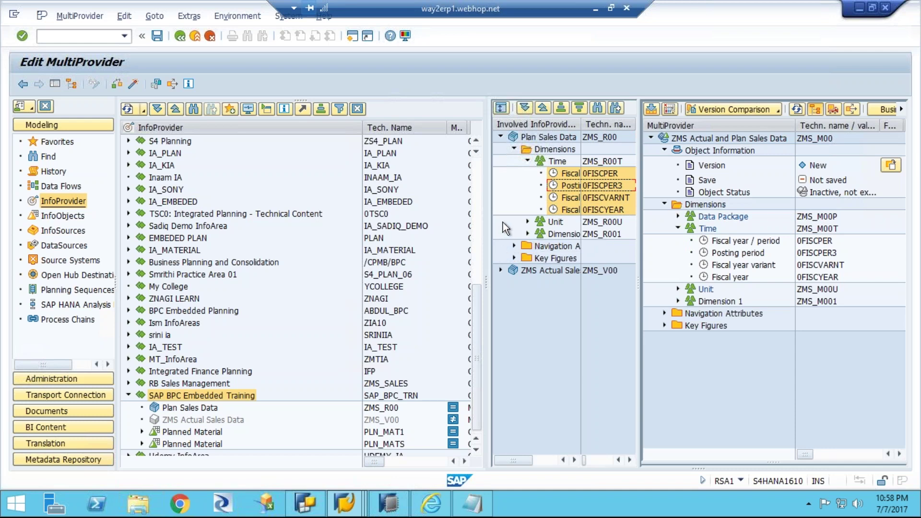
Copy the Amount and Quantity key figures from Plan Sales Data into the MultiProvider's Key Figures.
{"action": "left_click", "coordinate": [514, 258]}
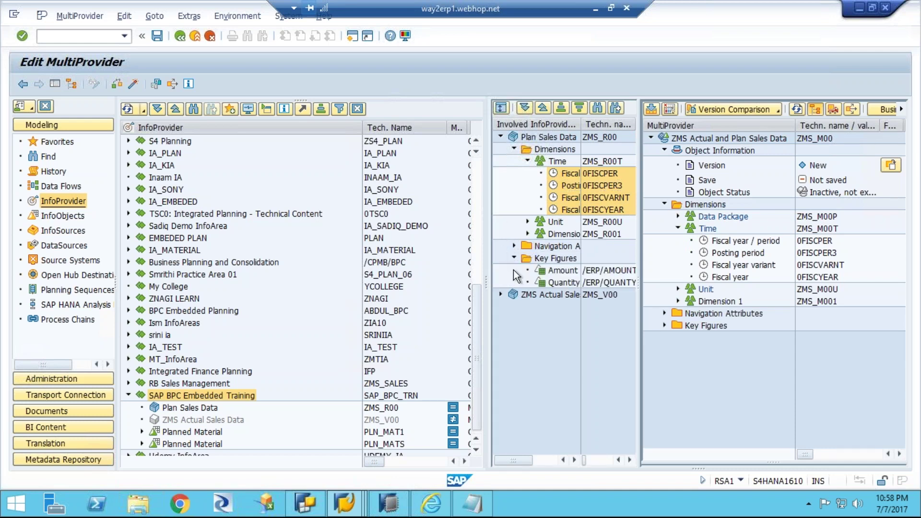
{"action": "left_click", "coordinate": [560, 272]}
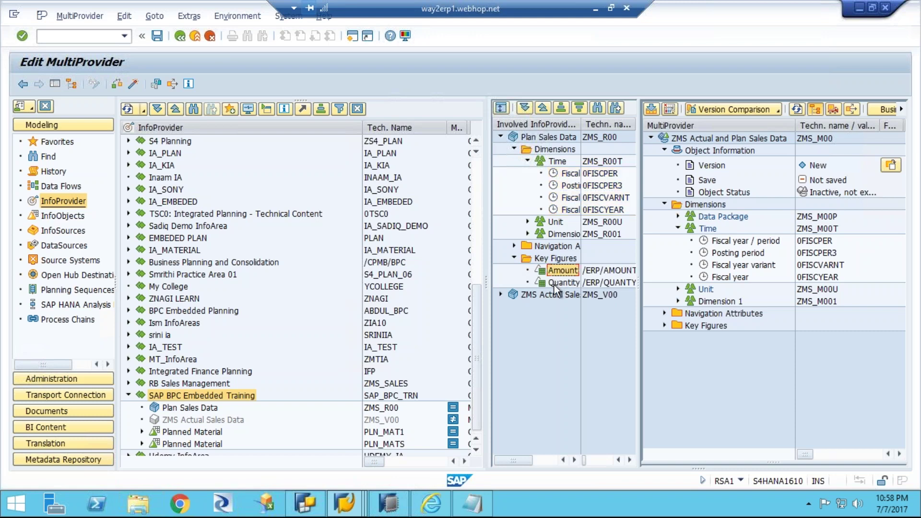
{"action": "left_click", "coordinate": [556, 283], "text": "ctrl"}
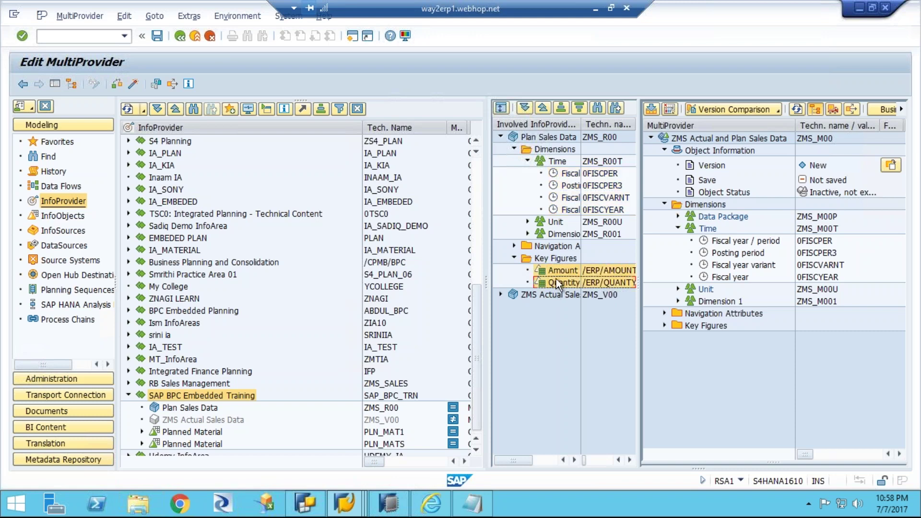
{"action": "left_click_drag", "start_coordinate": [557, 271], "coordinate": [695, 329]}
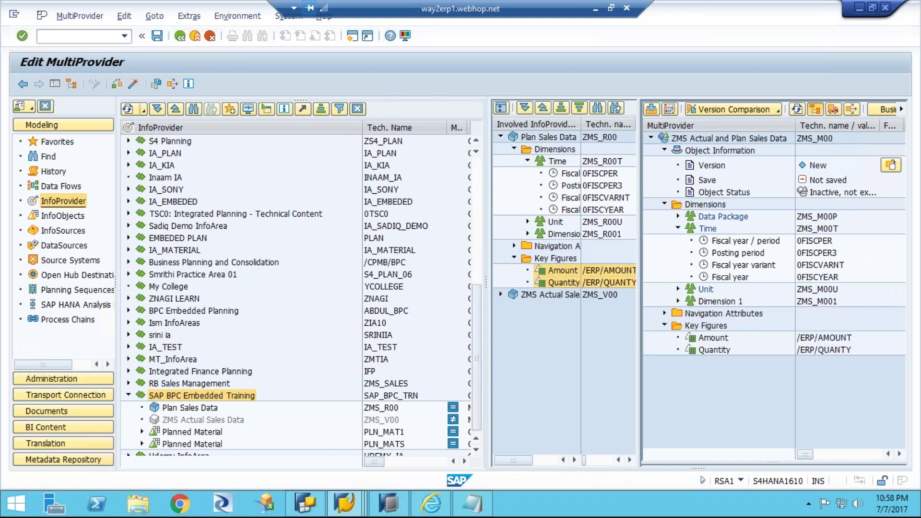
Copy Category, Company Code, Controlling Area, Profit Center and Planned Material from Plan Sales Data into Dimension 1 of the MultiProvider.
{"action": "left_click", "coordinate": [678, 302]}
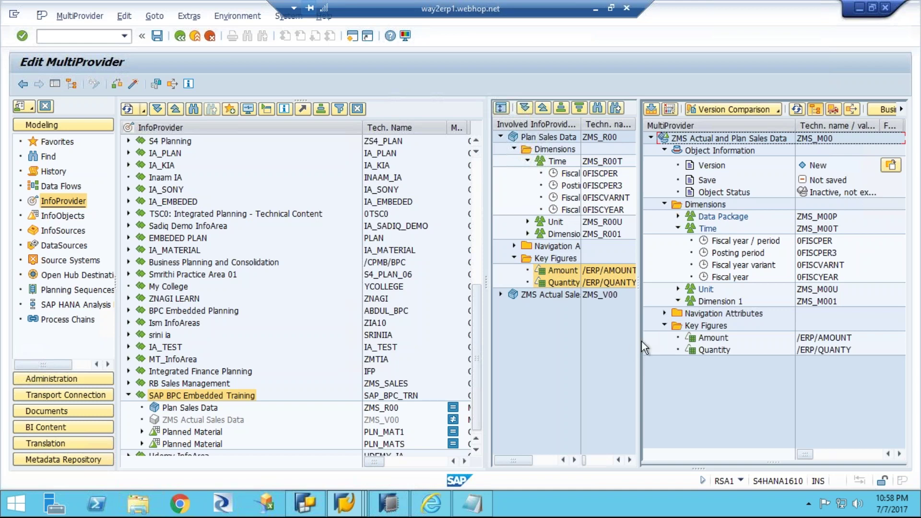
{"action": "left_click", "coordinate": [528, 234]}
{"action": "left_click", "coordinate": [568, 246]}
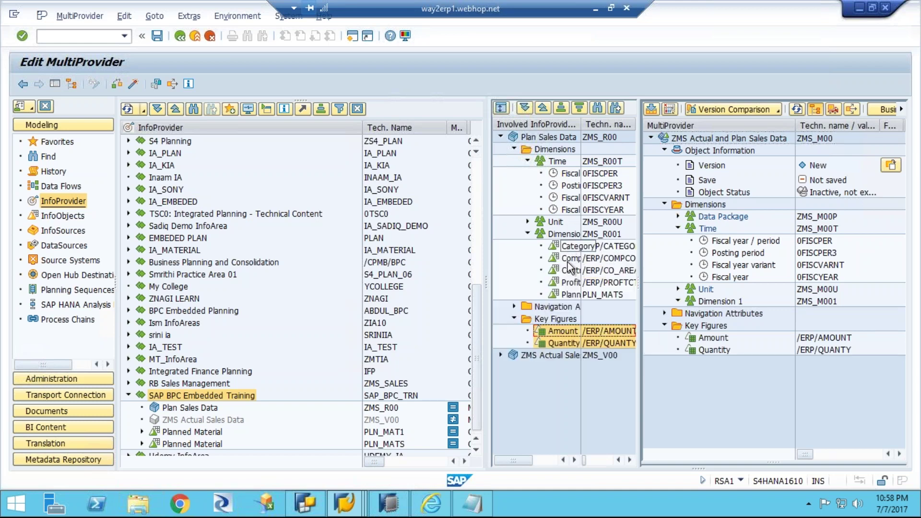
{"action": "left_click", "coordinate": [566, 294], "text": "shift"}
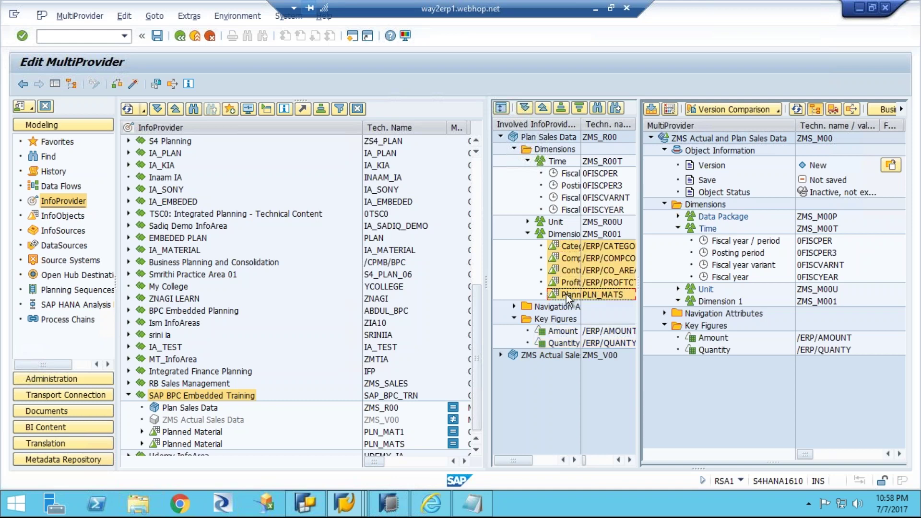
{"action": "left_click_drag", "start_coordinate": [568, 258], "coordinate": [744, 303]}
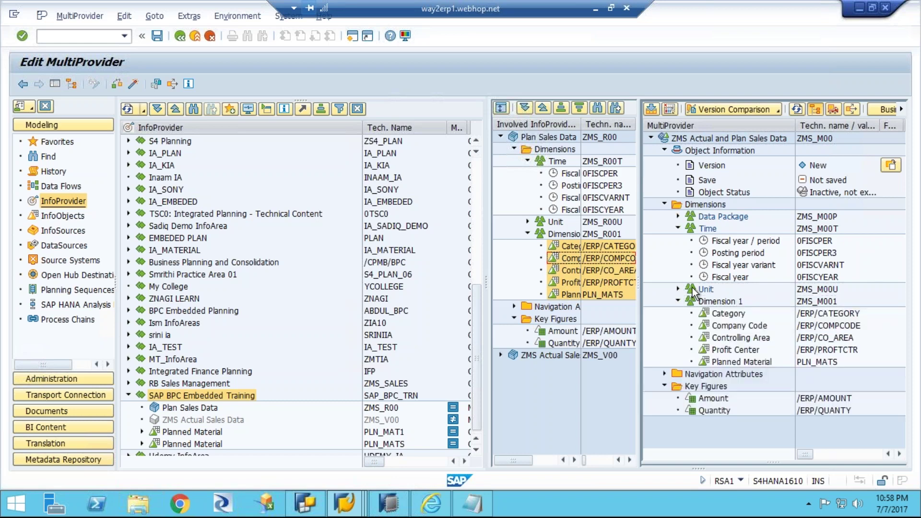
Check MultiProvider ZMS_M00 for consistency, then examine its Unit dimension and the involved ZMS Actual Sales Data provider.
{"action": "left_click", "coordinate": [117, 84]}
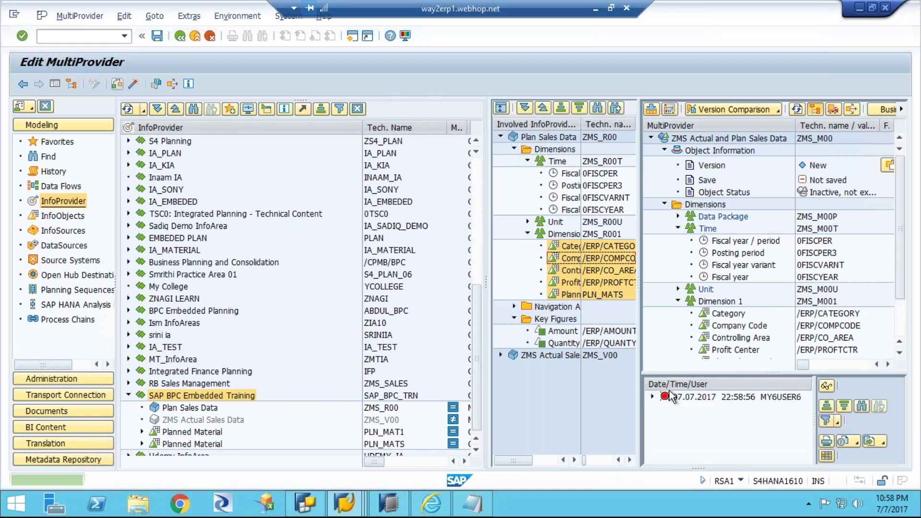
{"action": "left_click", "coordinate": [678, 290]}
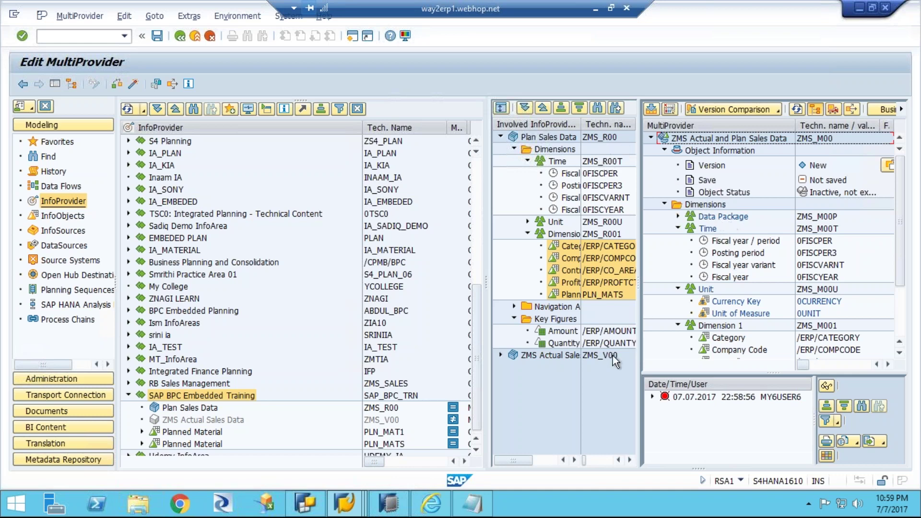
{"action": "left_click", "coordinate": [541, 358]}
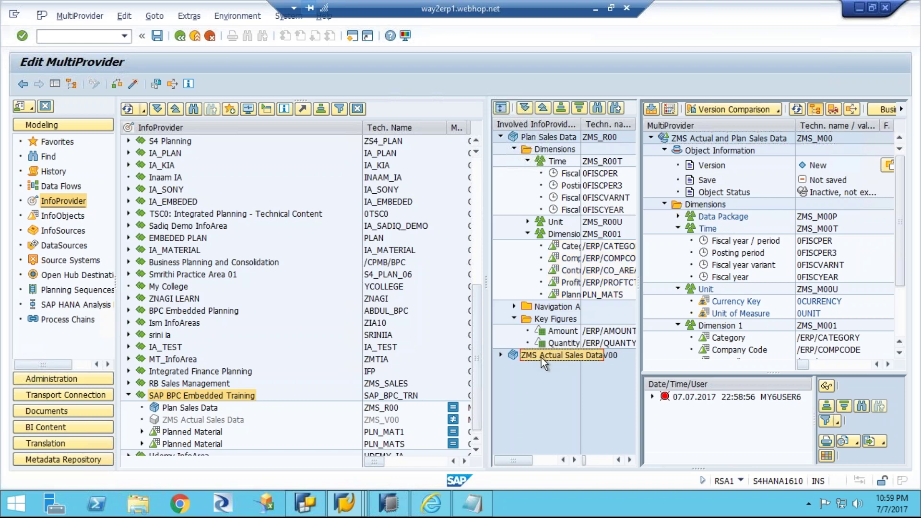
Identify the participating characteristics with a proposal for all InfoObjects across all involved providers, review the assignments and accept them.
{"action": "left_click", "coordinate": [651, 109]}
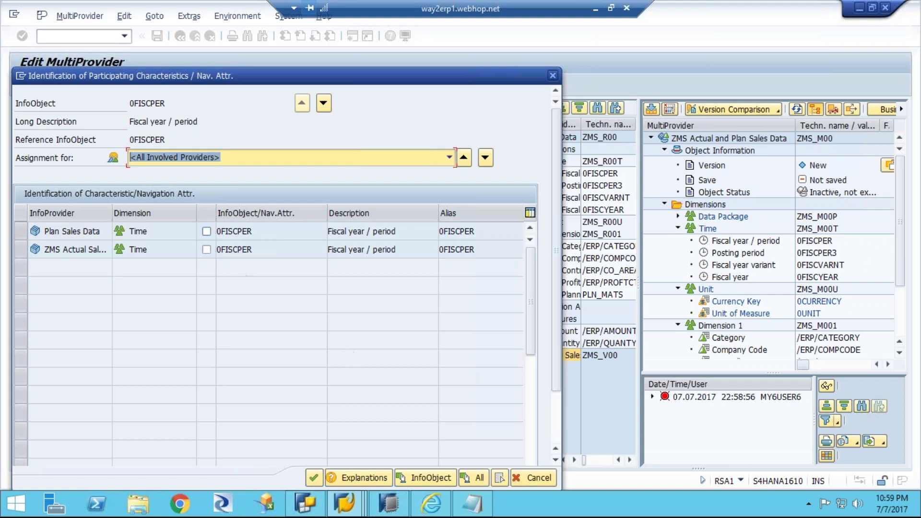
{"action": "left_click", "coordinate": [474, 476]}
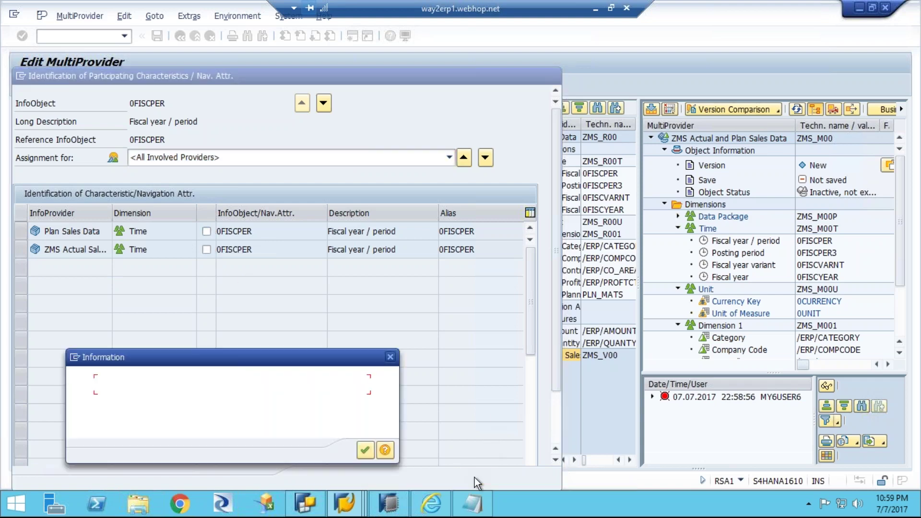
{"action": "left_click", "coordinate": [364, 450]}
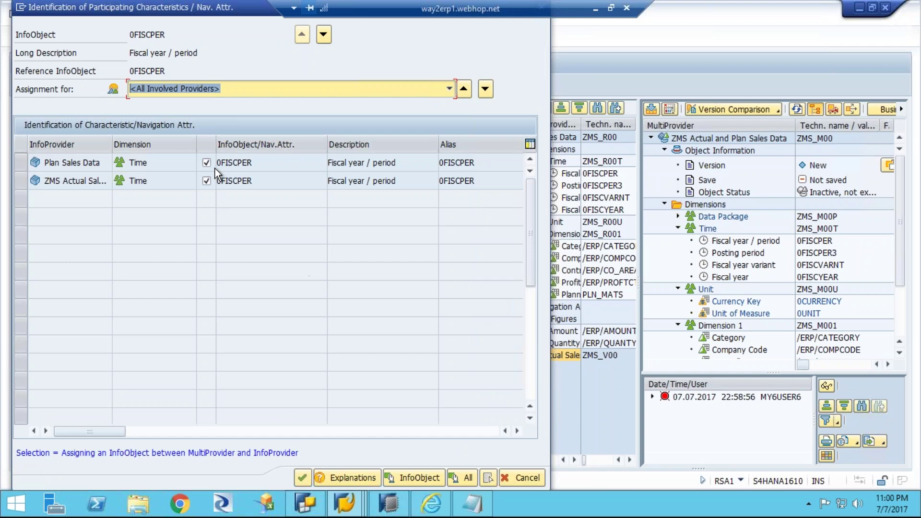
{"action": "left_click", "coordinate": [324, 36]}
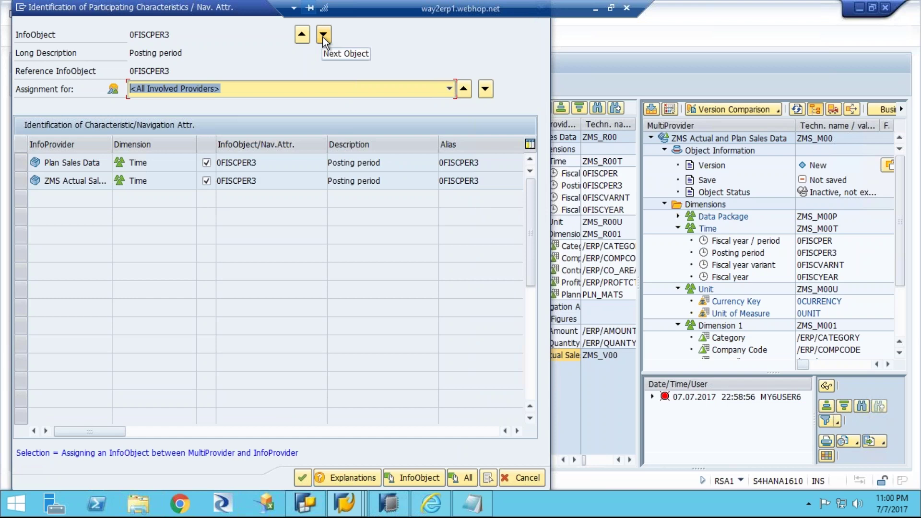
{"action": "left_click", "coordinate": [323, 36]}
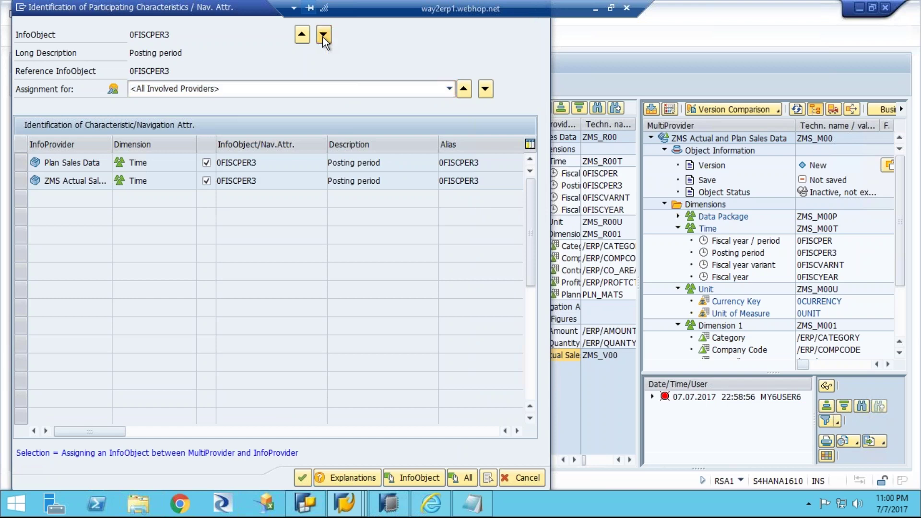
{"action": "left_click", "coordinate": [303, 478]}
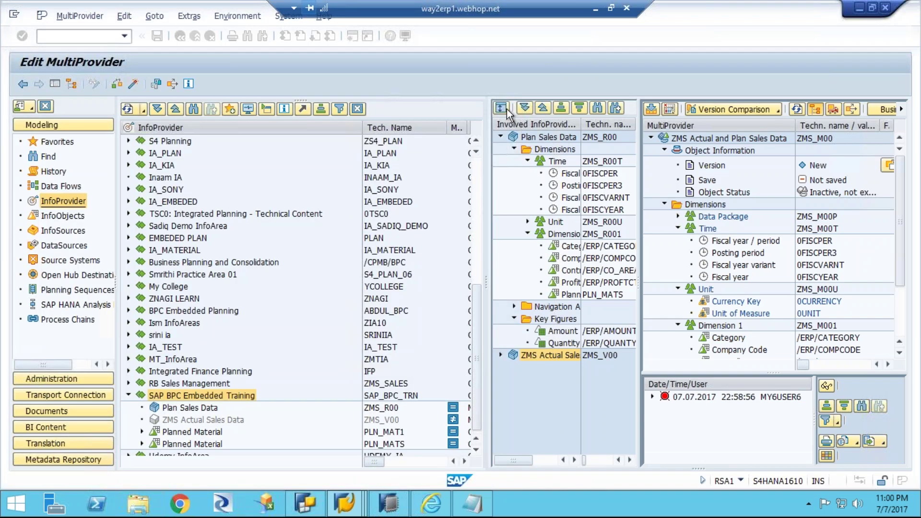
Select the MultiProvider's key figures with a proposal for all InfoObjects across all involved providers and accept the assignments.
{"action": "left_click", "coordinate": [672, 110]}
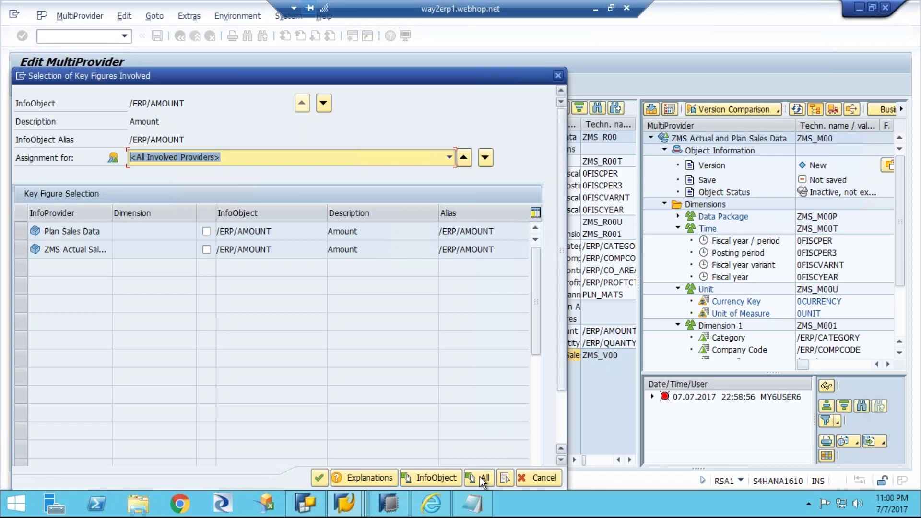
{"action": "left_click", "coordinate": [479, 477]}
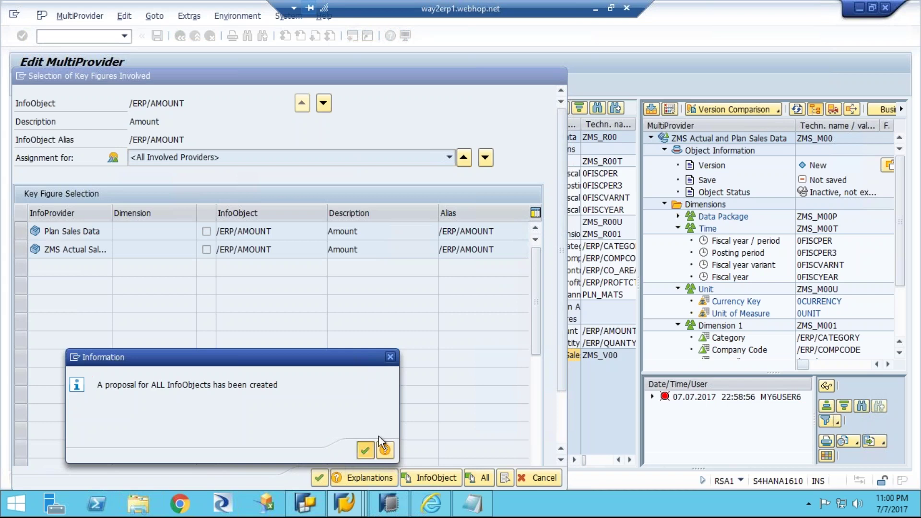
{"action": "left_click", "coordinate": [365, 449]}
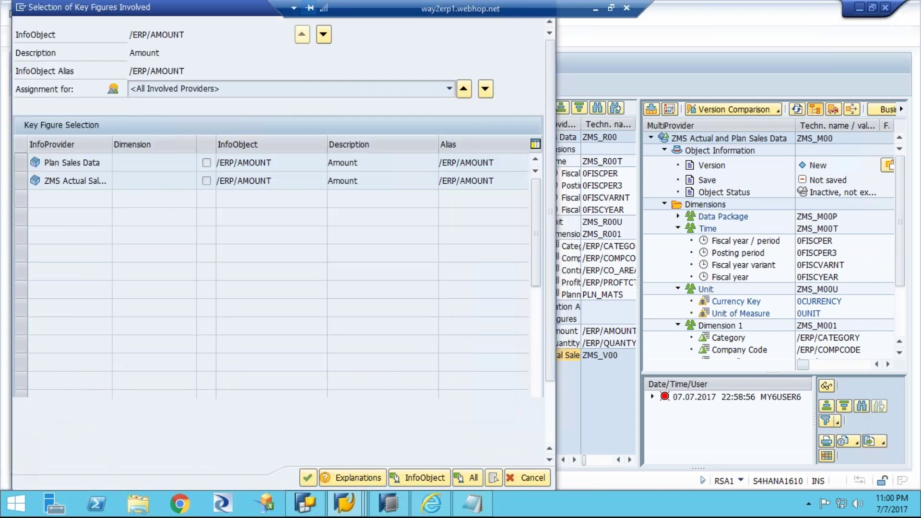
{"action": "left_click", "coordinate": [307, 477]}
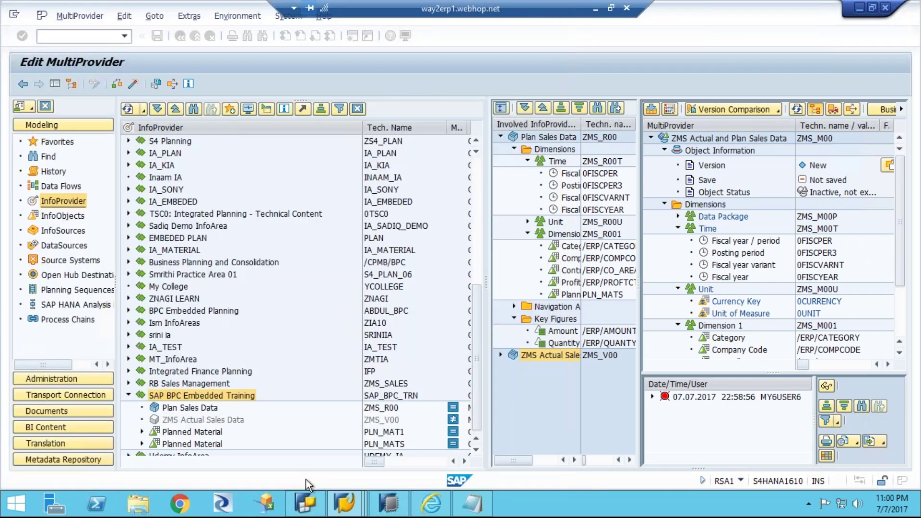
Check MultiProvider ZMS_M00 for consistency and activate it despite the warnings.
{"action": "left_click", "coordinate": [117, 86]}
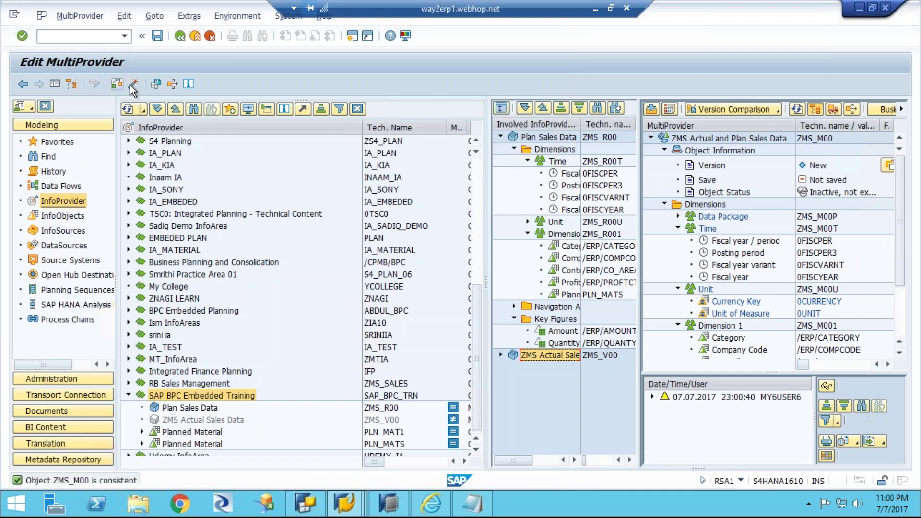
{"action": "left_click", "coordinate": [133, 85]}
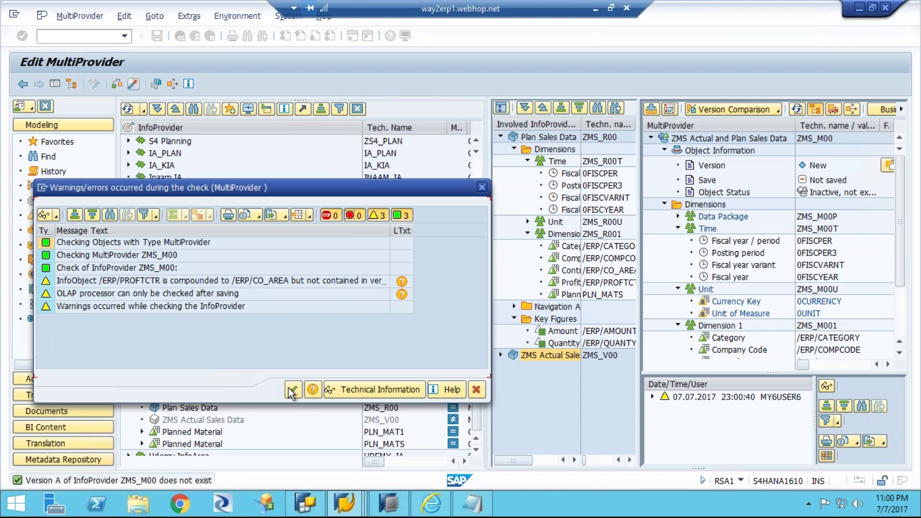
{"action": "left_click", "coordinate": [292, 392]}
{"action": "key", "text": "Return"}
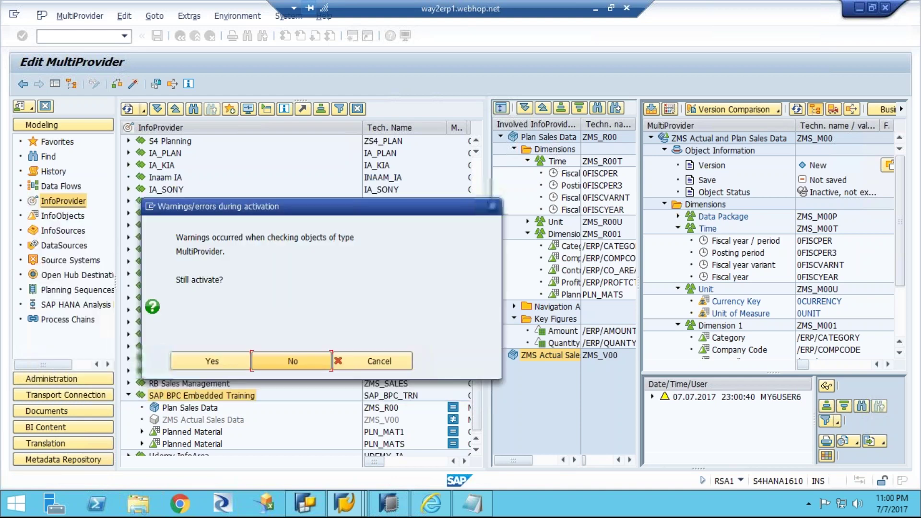
{"action": "left_click", "coordinate": [222, 361]}
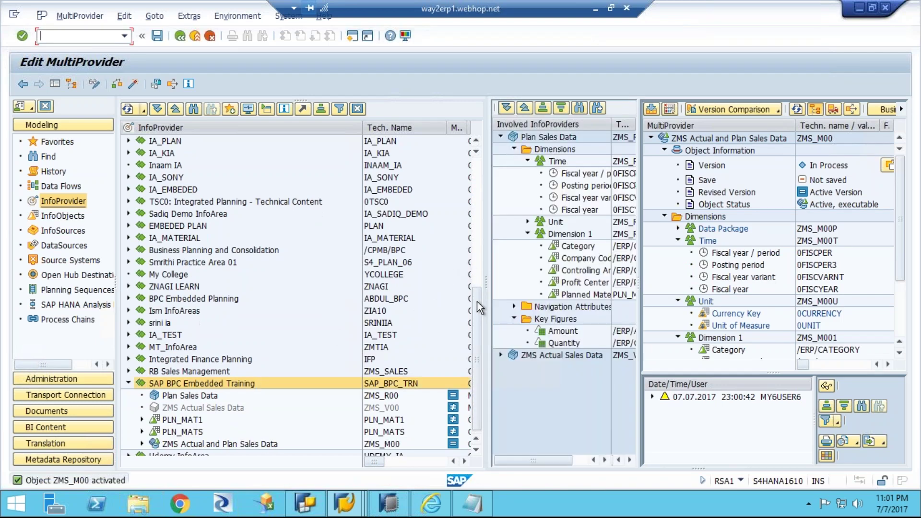
Expand ZMS Actual and Plan Sales Data under SAP BPC Embedded Training, then open InfoCube ZMS Actual Sales Data, saving the MultiProvider.
{"action": "left_click_drag", "start_coordinate": [487, 385], "coordinate": [487, 401]}
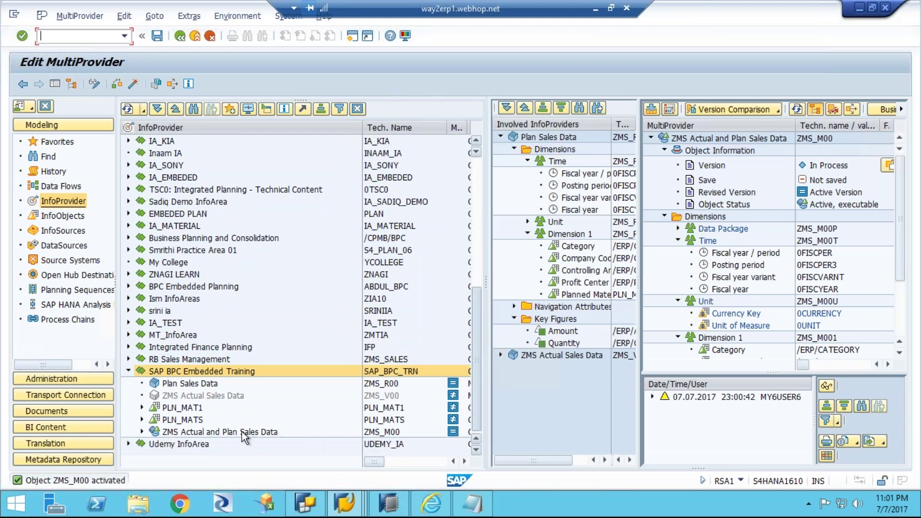
{"action": "left_click", "coordinate": [142, 432]}
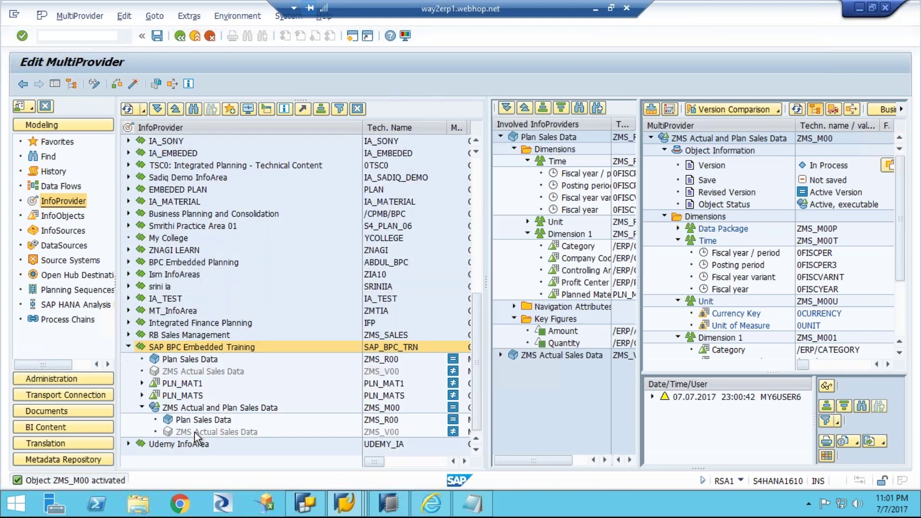
{"action": "left_click", "coordinate": [221, 370]}
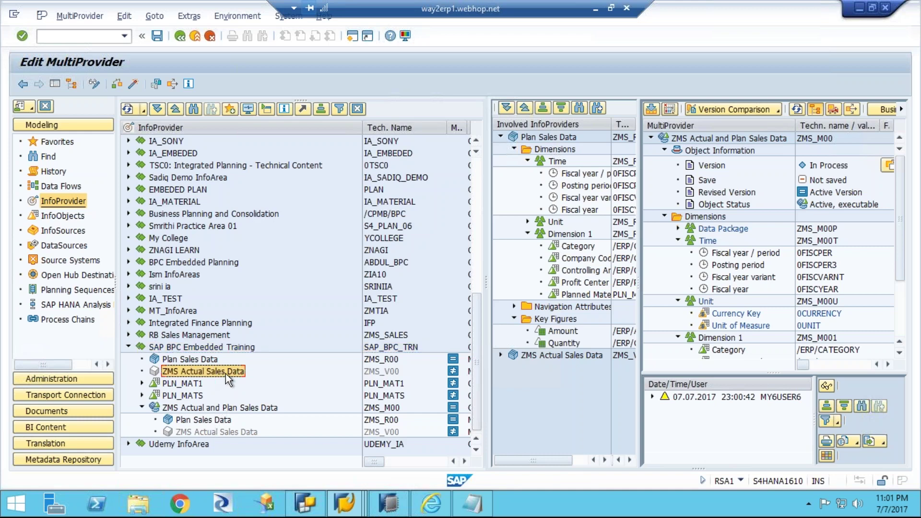
{"action": "right_click", "coordinate": [226, 373]}
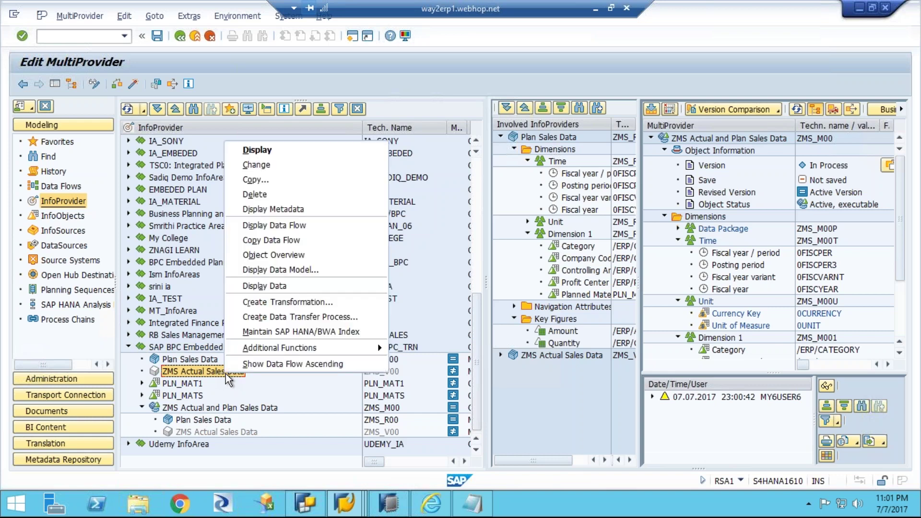
{"action": "double_click", "coordinate": [212, 371]}
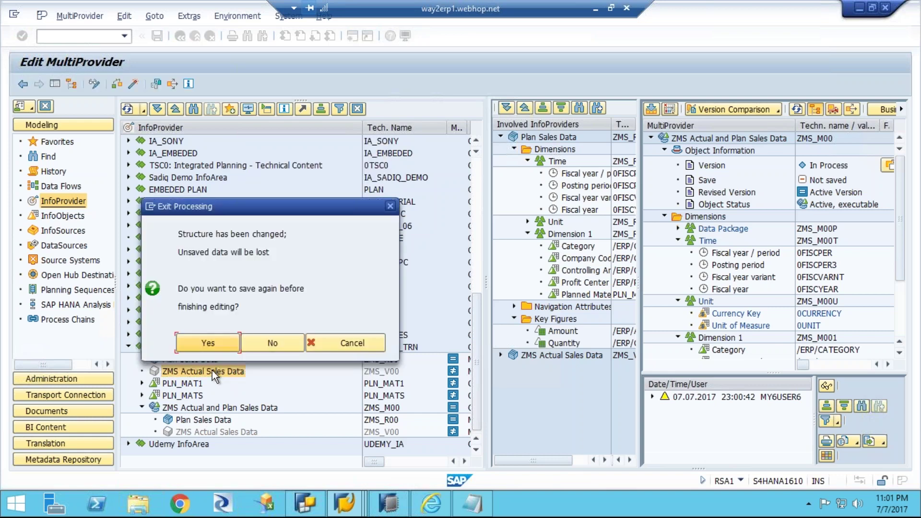
{"action": "left_click", "coordinate": [207, 342]}
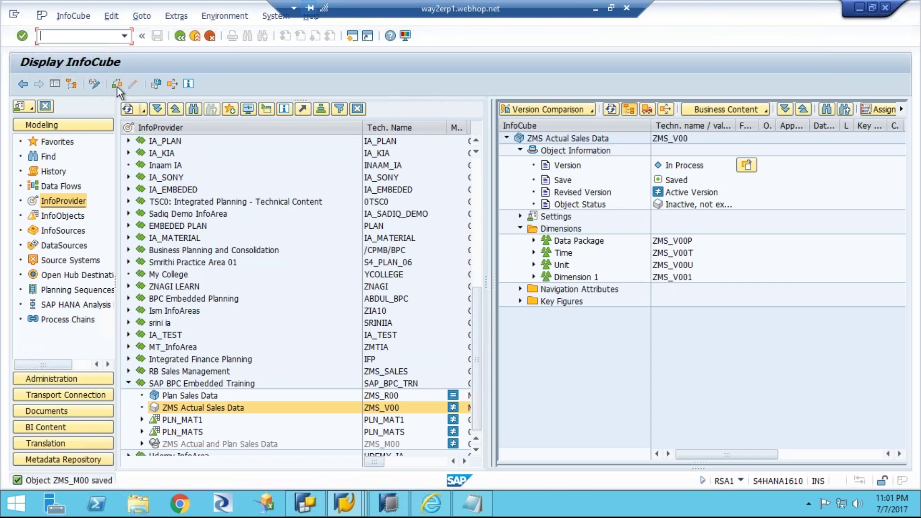
Put InfoCube ZMS_V00 into editing mode and activate it despite the warnings.
{"action": "left_click", "coordinate": [131, 84]}
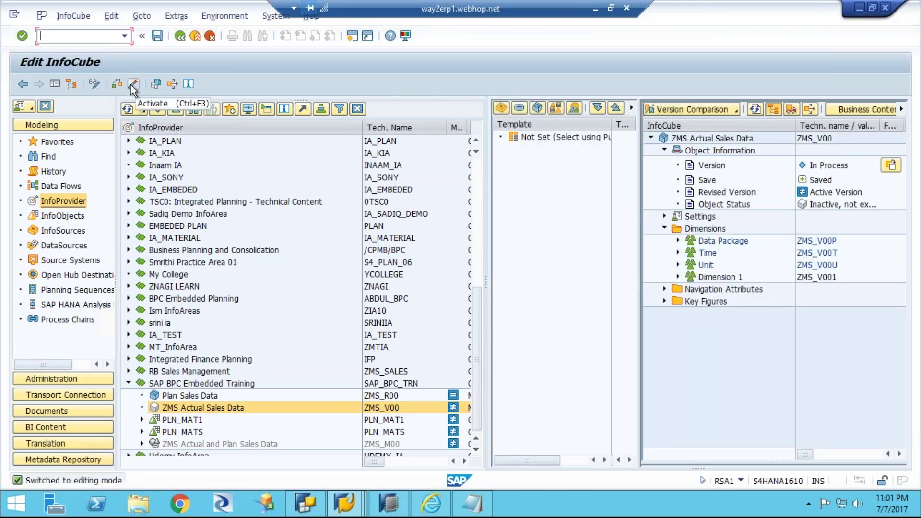
{"action": "left_click", "coordinate": [130, 85]}
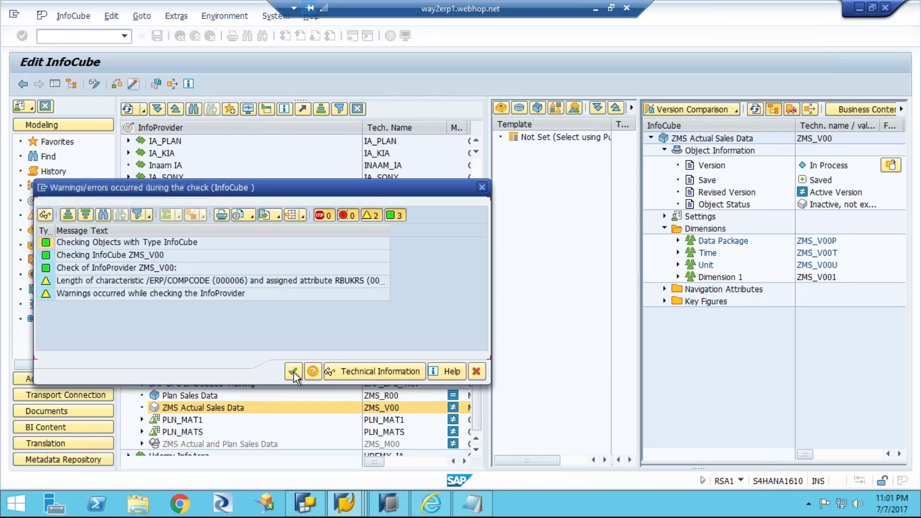
{"action": "left_click", "coordinate": [293, 372]}
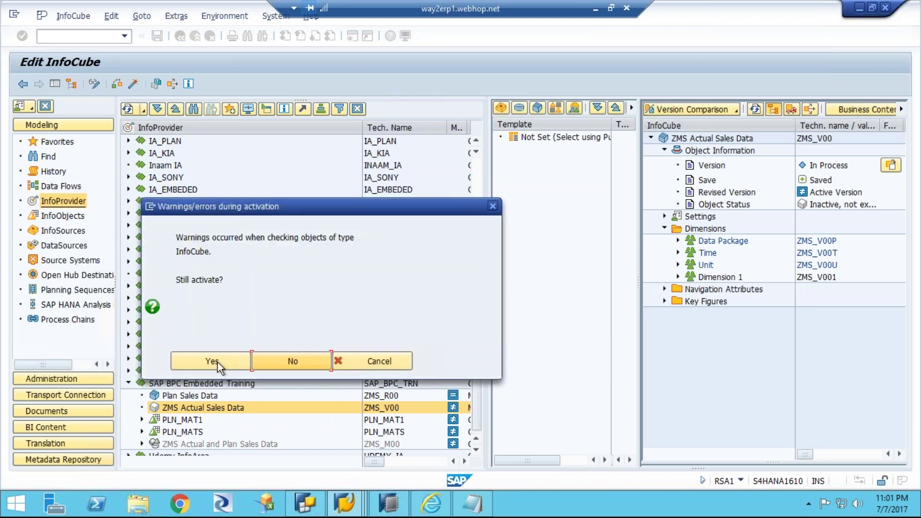
{"action": "left_click", "coordinate": [217, 362]}
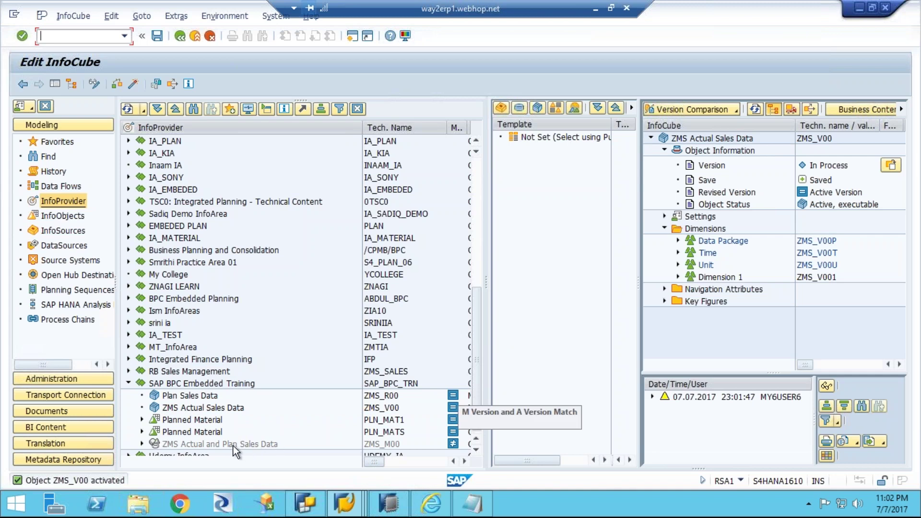
Open MultiProvider ZMS_M00 with InfoCubes ZMS_R00 and ZMS_V00 involved, put it into editing mode and try to activate it.
{"action": "scroll", "coordinate": [233, 445], "scroll_direction": "down", "scroll_amount": 1}
{"action": "right_click", "coordinate": [232, 433]}
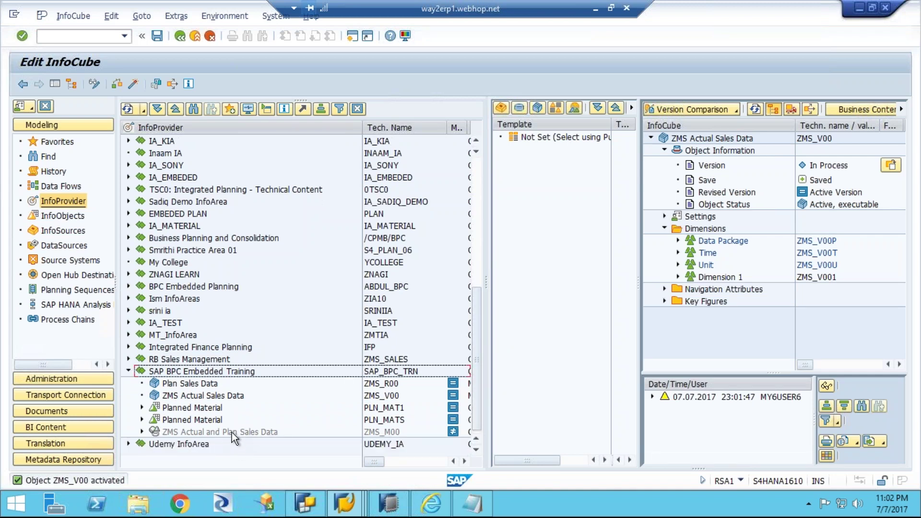
{"action": "double_click", "coordinate": [231, 432]}
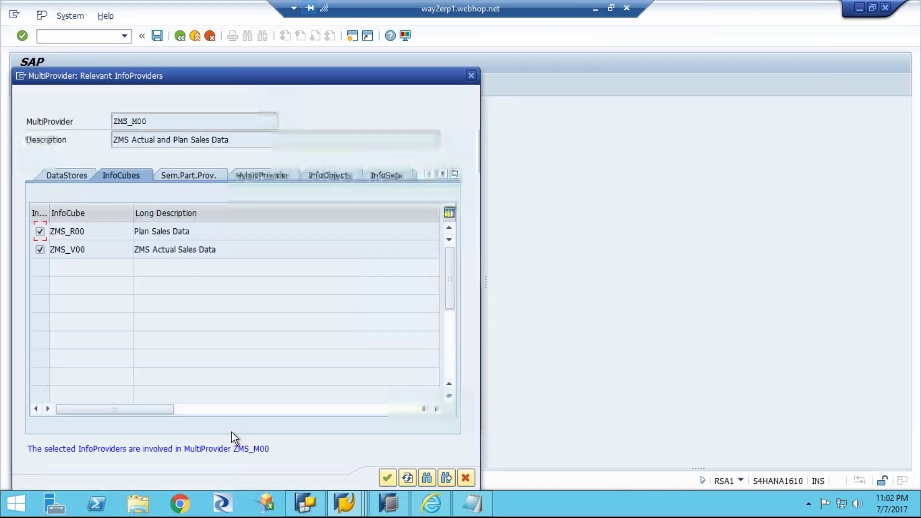
{"action": "left_click", "coordinate": [387, 476]}
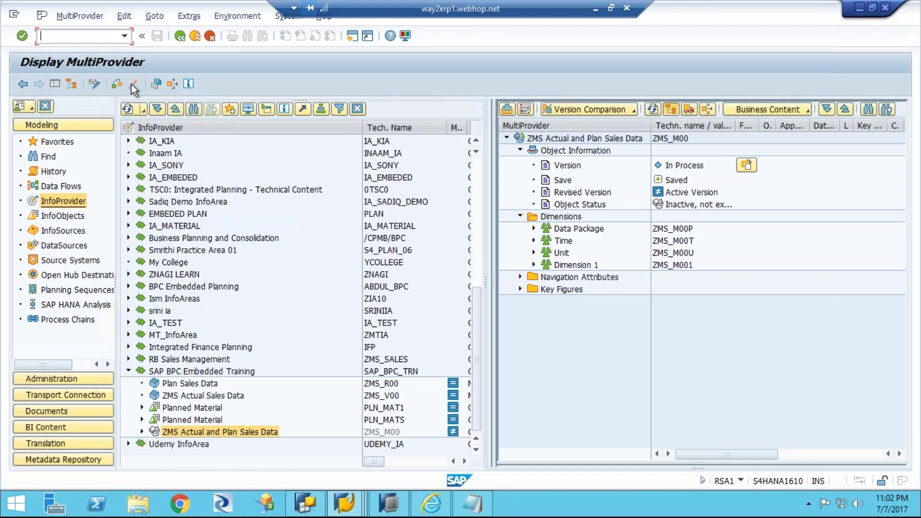
{"action": "left_click", "coordinate": [96, 86]}
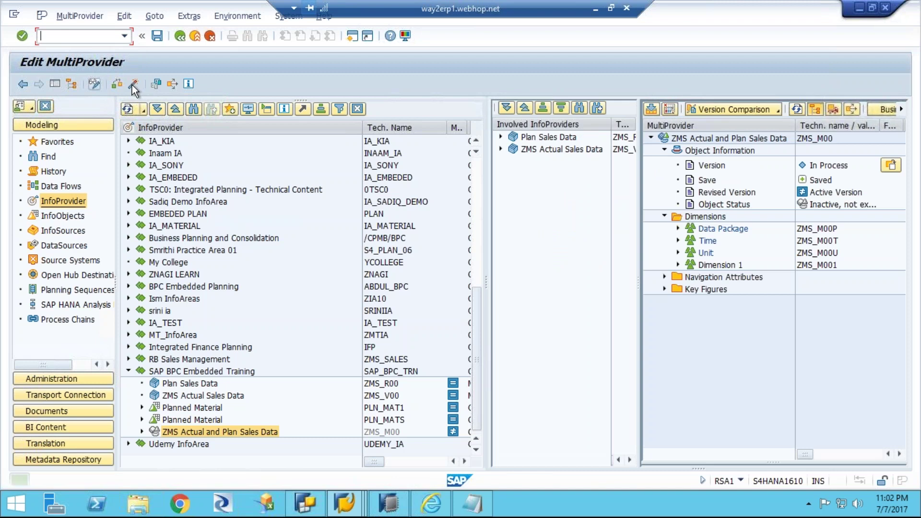
{"action": "left_click", "coordinate": [133, 84]}
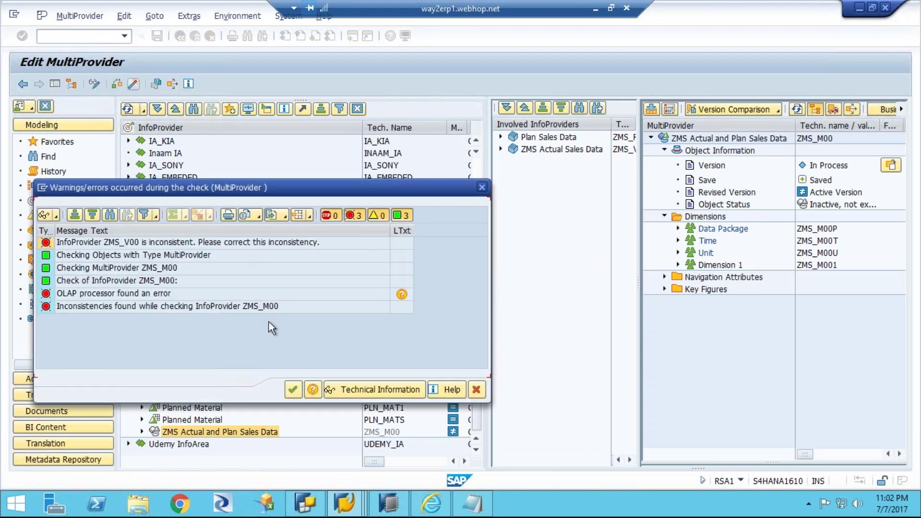
{"action": "left_click", "coordinate": [293, 391]}
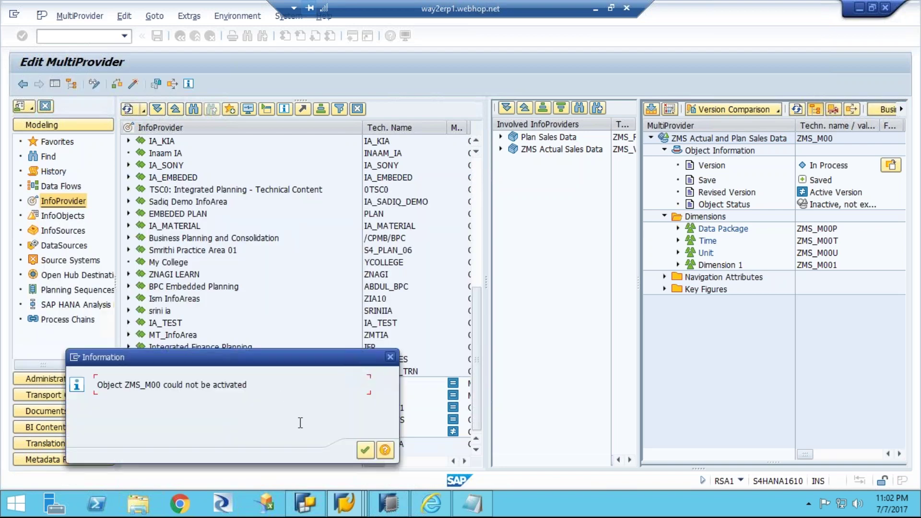
{"action": "left_click", "coordinate": [364, 449]}
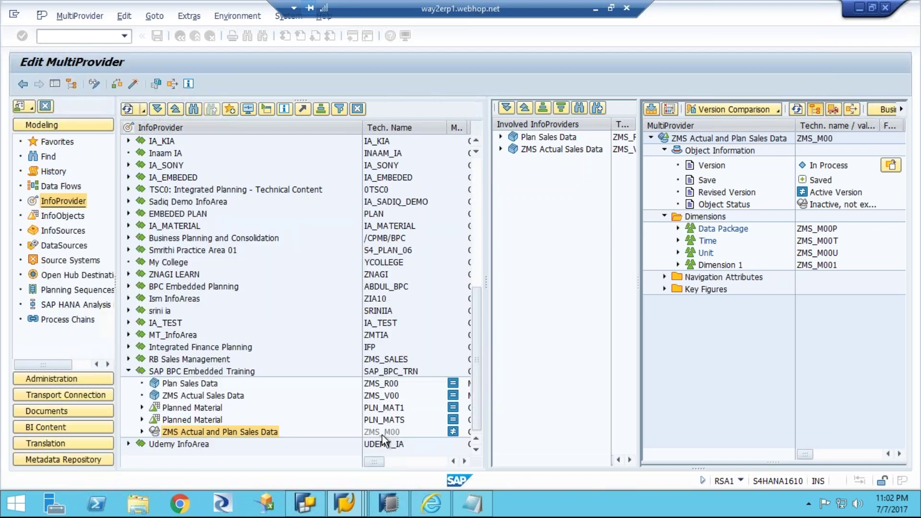
Reopen MultiProvider ZMS_M00 without saving and accept ZMS_R00 and ZMS_V00 as its relevant InfoProviders.
{"action": "double_click", "coordinate": [224, 431]}
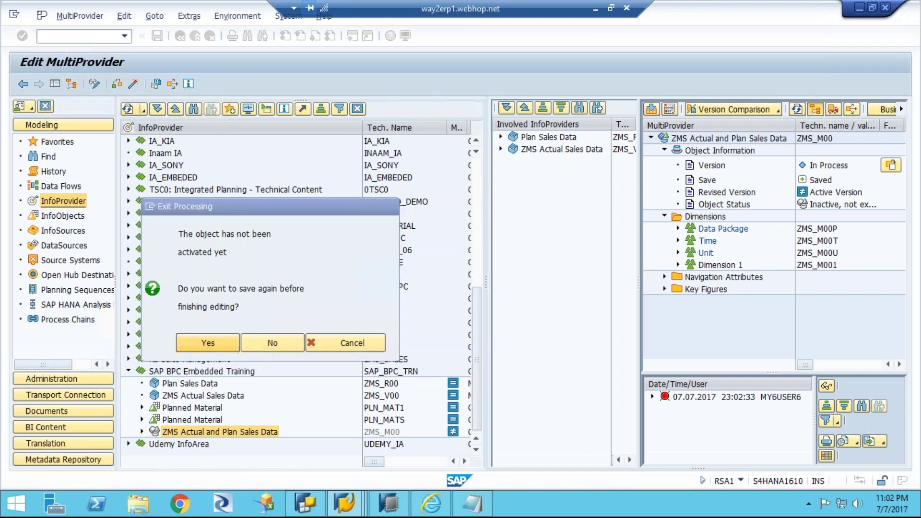
{"action": "left_click", "coordinate": [269, 342]}
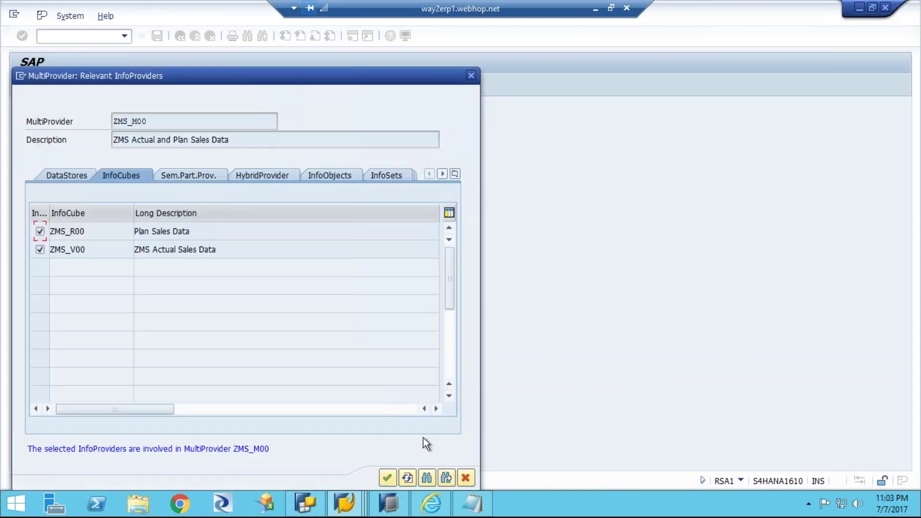
{"action": "left_click", "coordinate": [387, 477]}
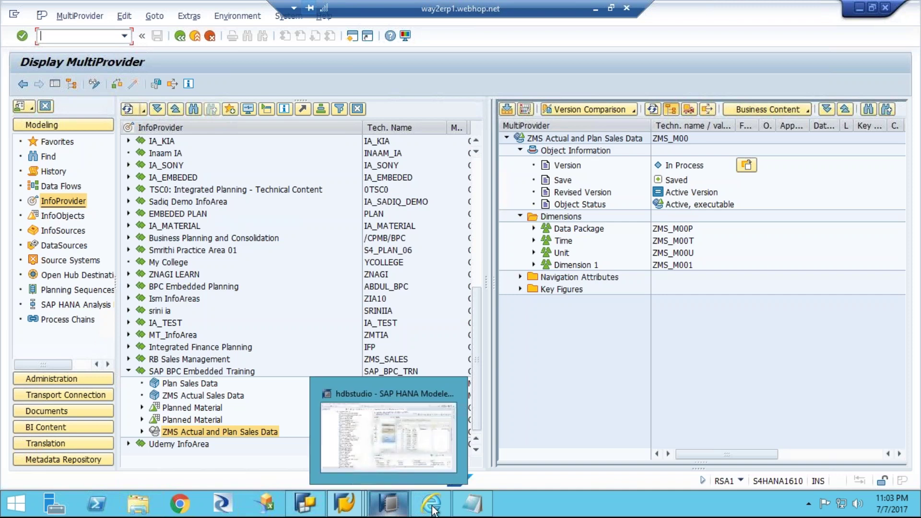
Close the Internet Explorer window with the PLN_MATS master data and the Notepad window.
{"action": "mouse_move", "coordinate": [435, 511]}
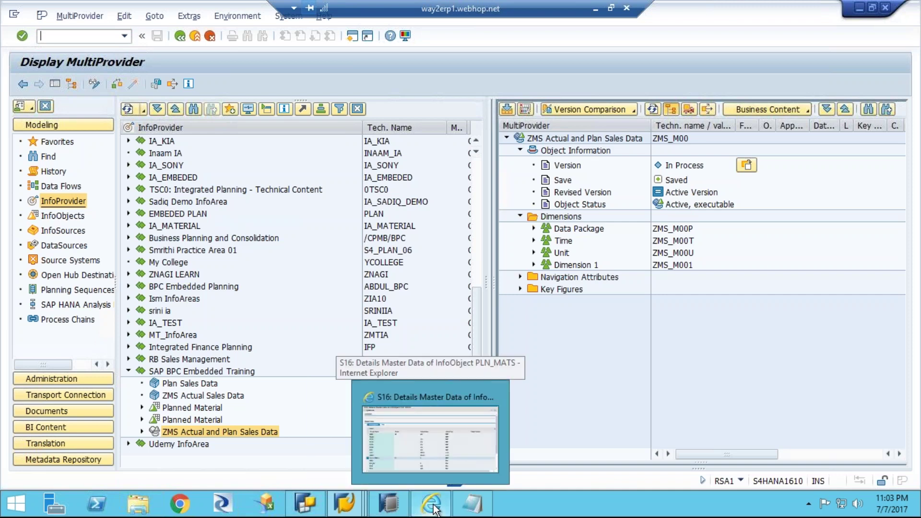
{"action": "left_click", "coordinate": [461, 421]}
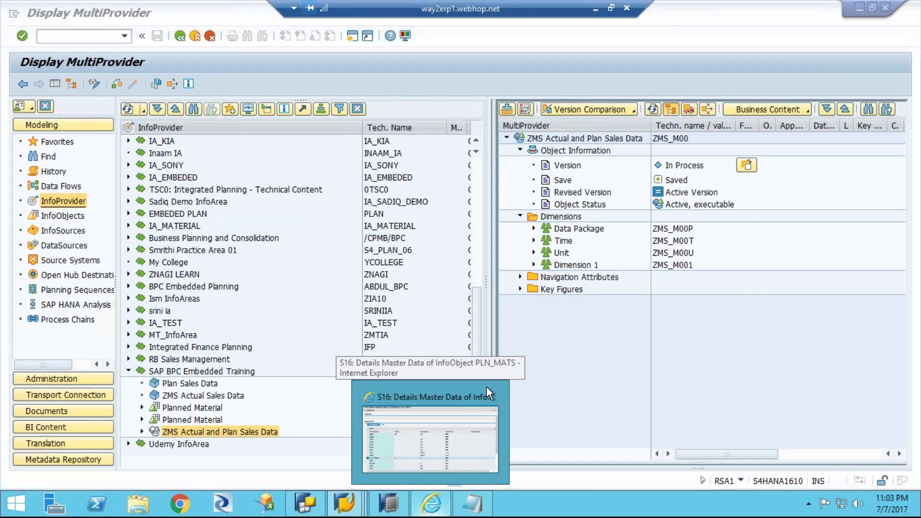
{"action": "right_click", "coordinate": [431, 504]}
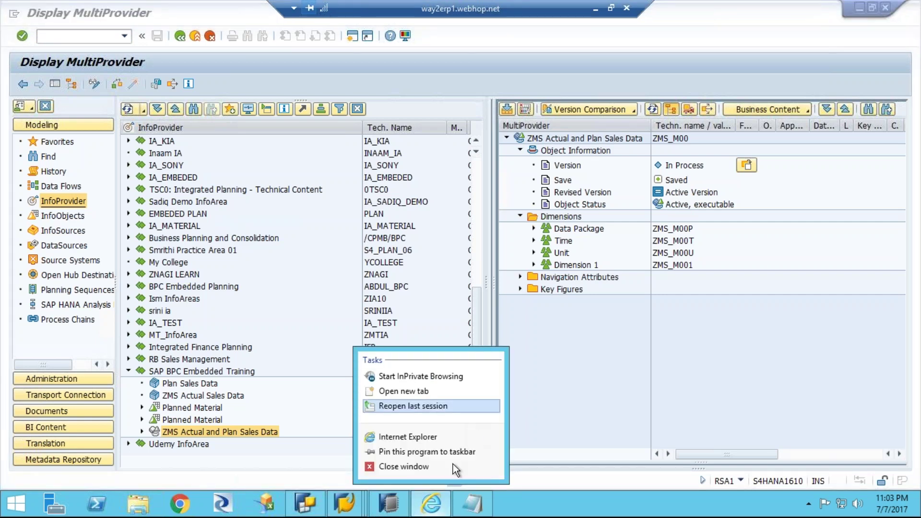
{"action": "left_click", "coordinate": [407, 466]}
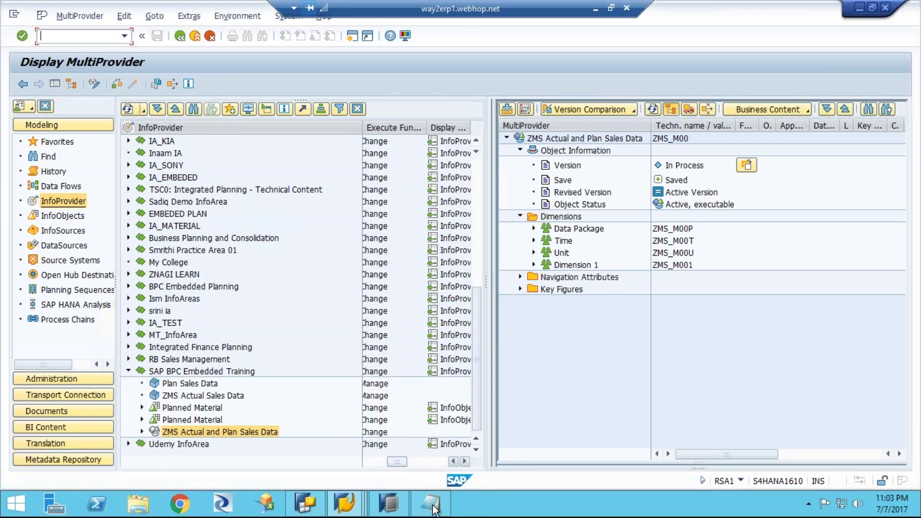
{"action": "right_click", "coordinate": [432, 507]}
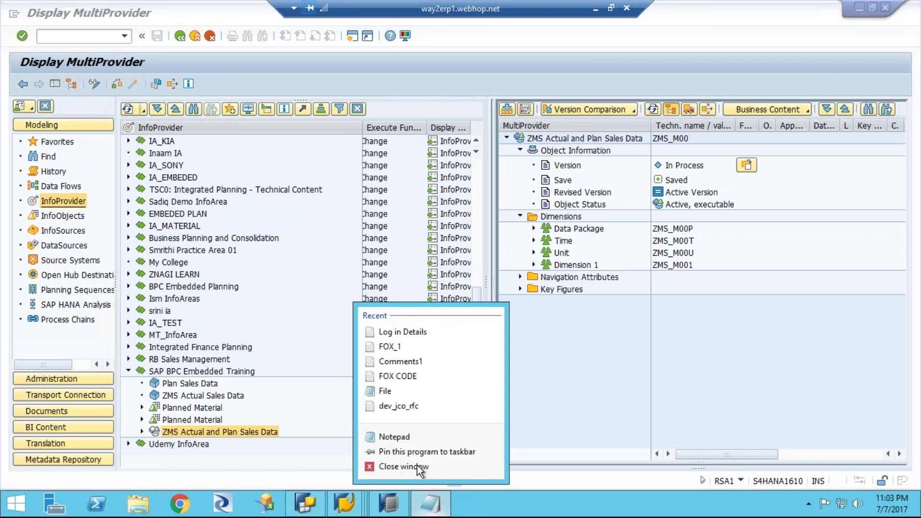
{"action": "left_click", "coordinate": [416, 464]}
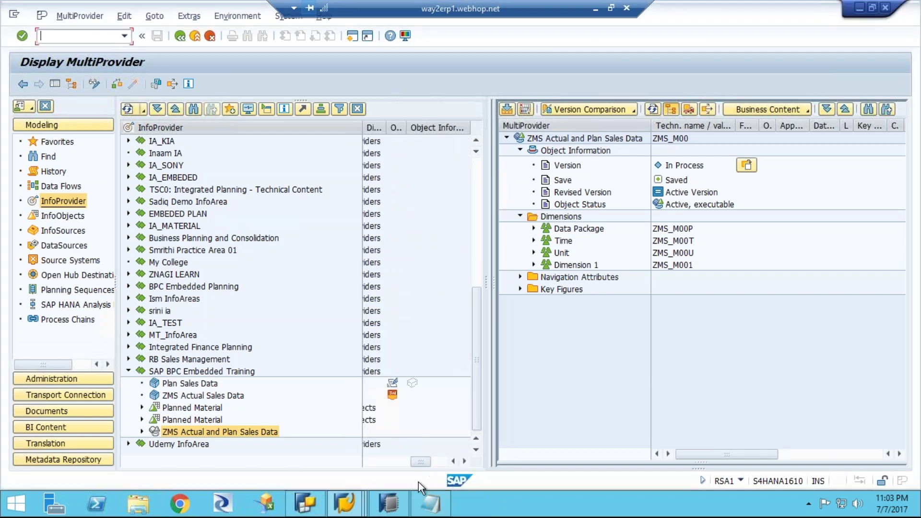
{"action": "mouse_move", "coordinate": [389, 507]}
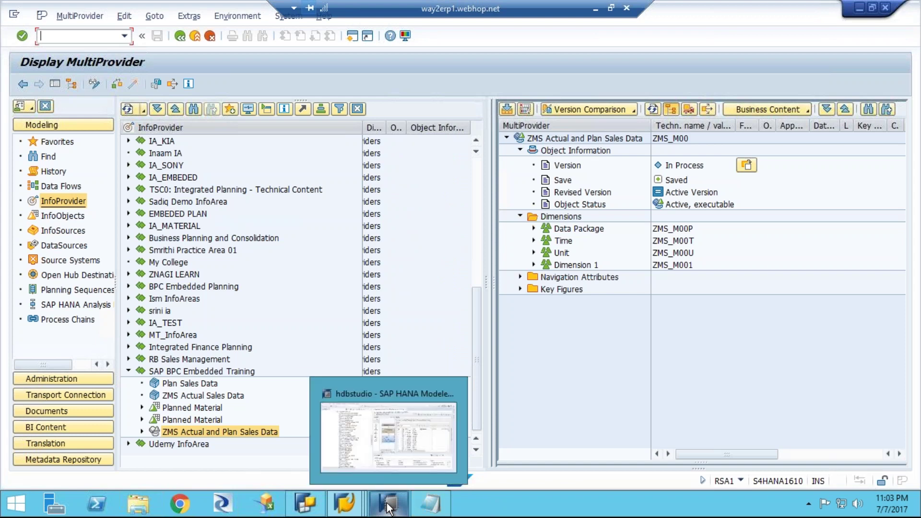
Close SAP HANA Studio and the untitled Notepad file, discarding the unsaved notes.
{"action": "right_click", "coordinate": [389, 507]}
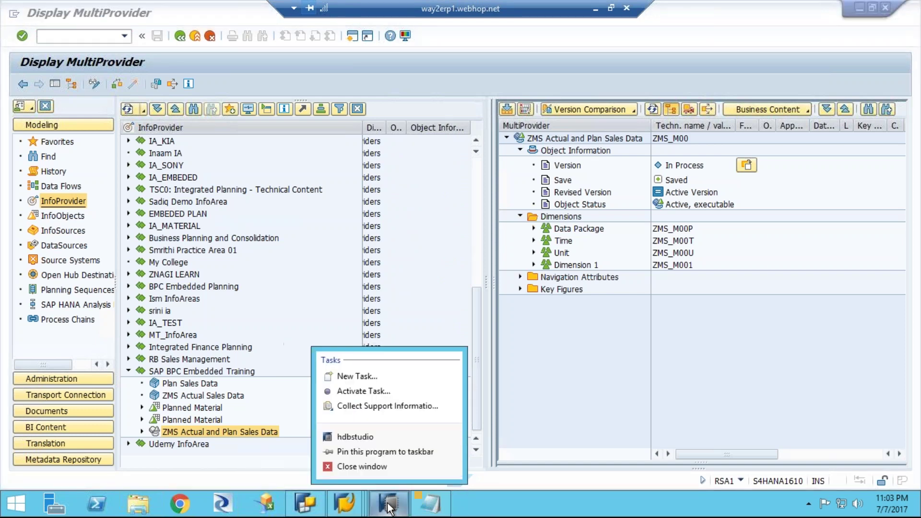
{"action": "left_click", "coordinate": [367, 465]}
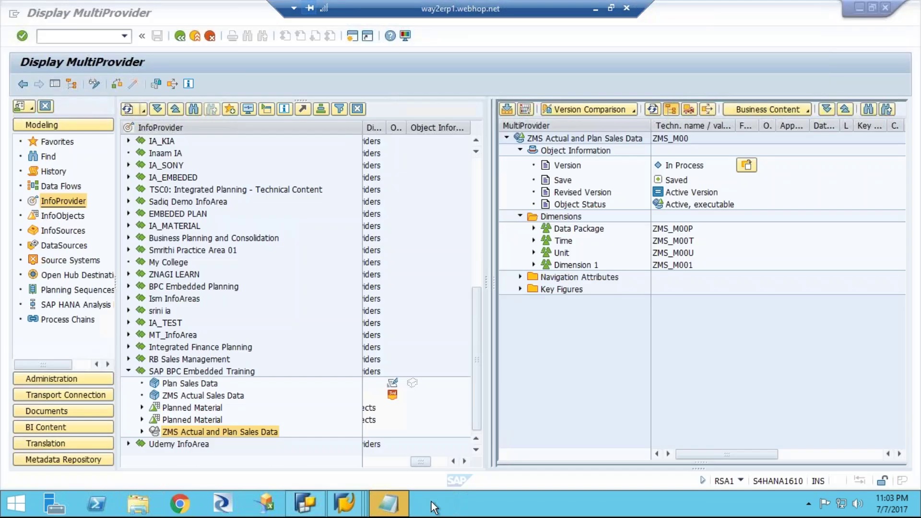
{"action": "left_click", "coordinate": [386, 508]}
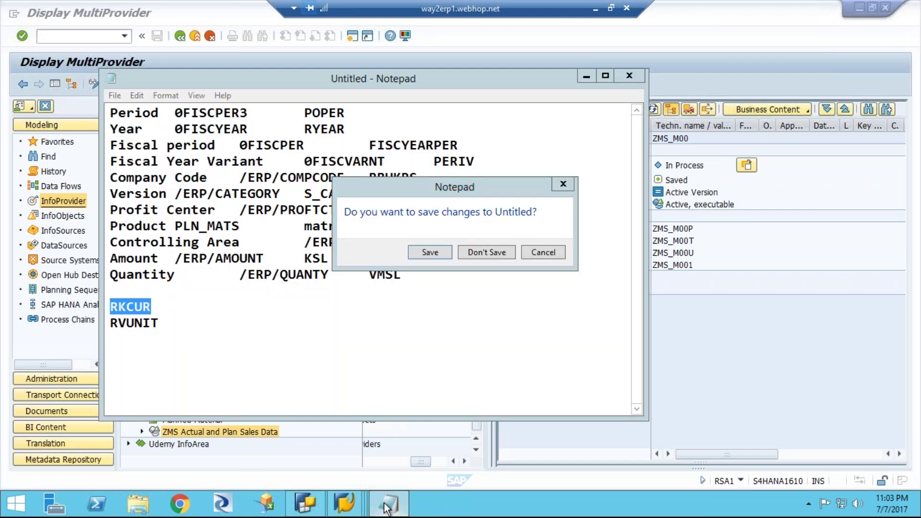
{"action": "left_click", "coordinate": [493, 252]}
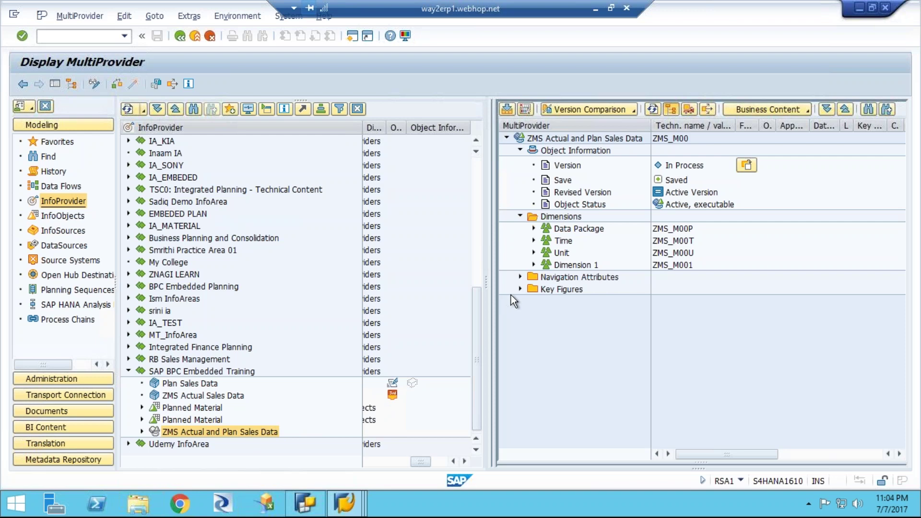
Expand the navigation attributes, key figures and Dimension 1 of MultiProvider ZMS_M00, and check the object's consistency.
{"action": "left_click", "coordinate": [518, 277]}
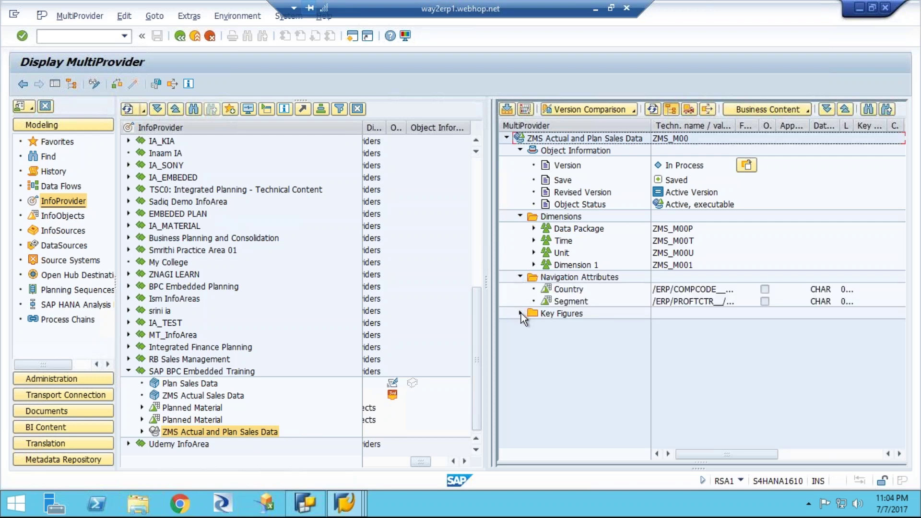
{"action": "left_click", "coordinate": [520, 313]}
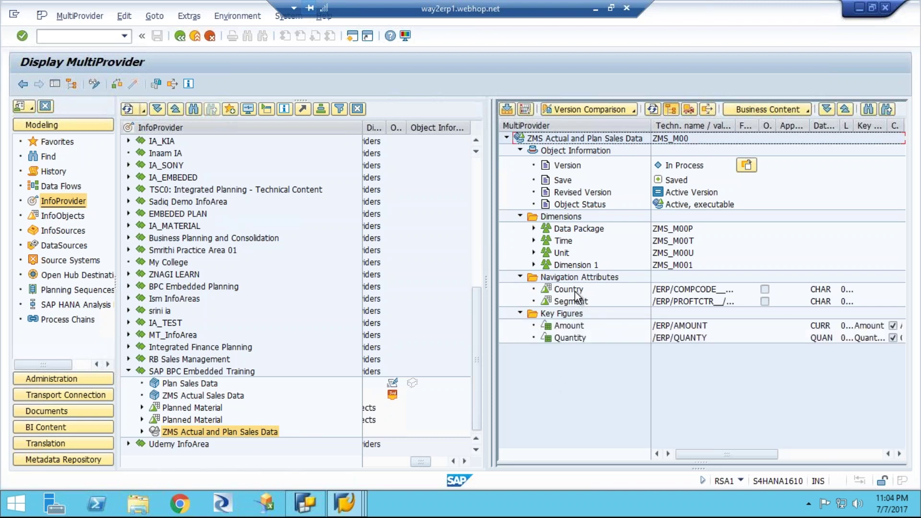
{"action": "left_click", "coordinate": [533, 265]}
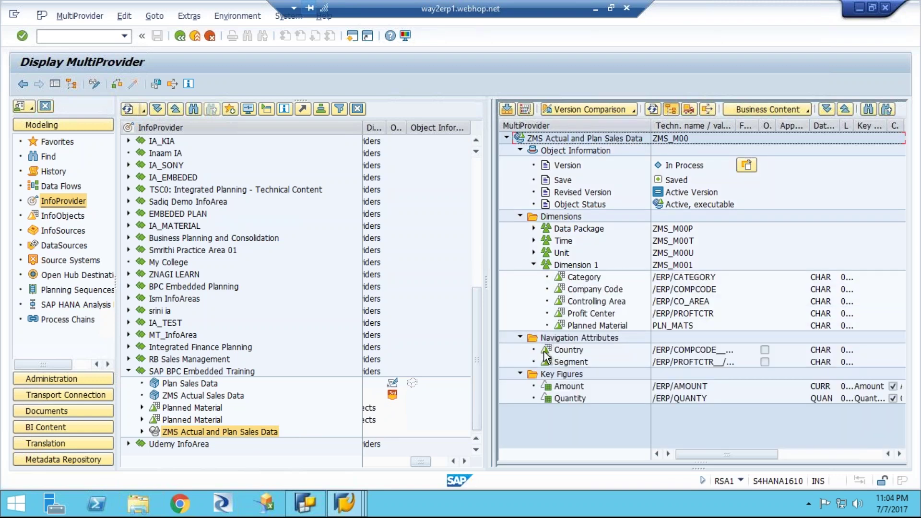
{"action": "left_click", "coordinate": [117, 85]}
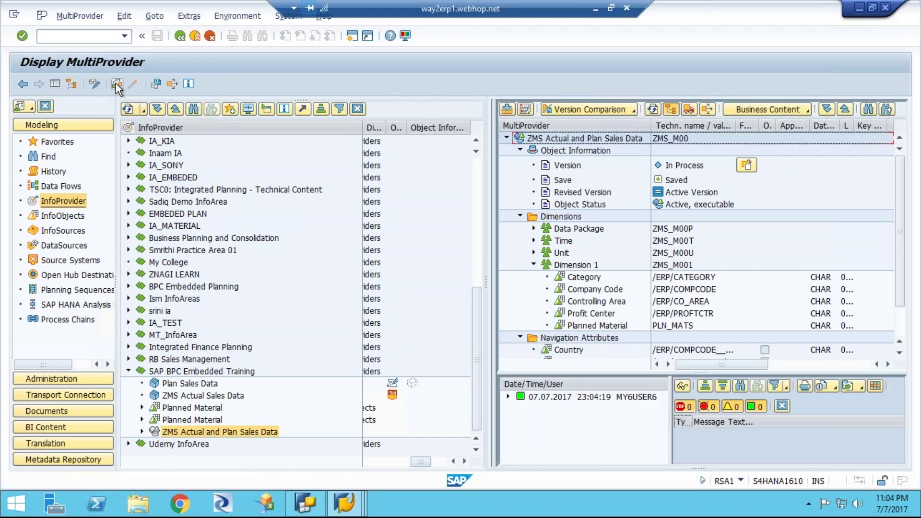
{"action": "left_click", "coordinate": [130, 84]}
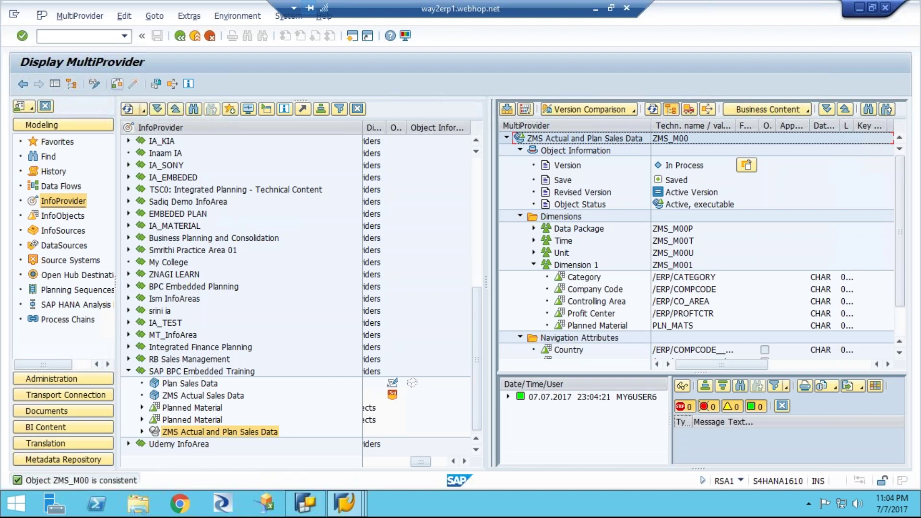
Put MultiProvider ZMS_M00 into editing mode and activate it even though it is already active.
{"action": "left_click", "coordinate": [94, 85]}
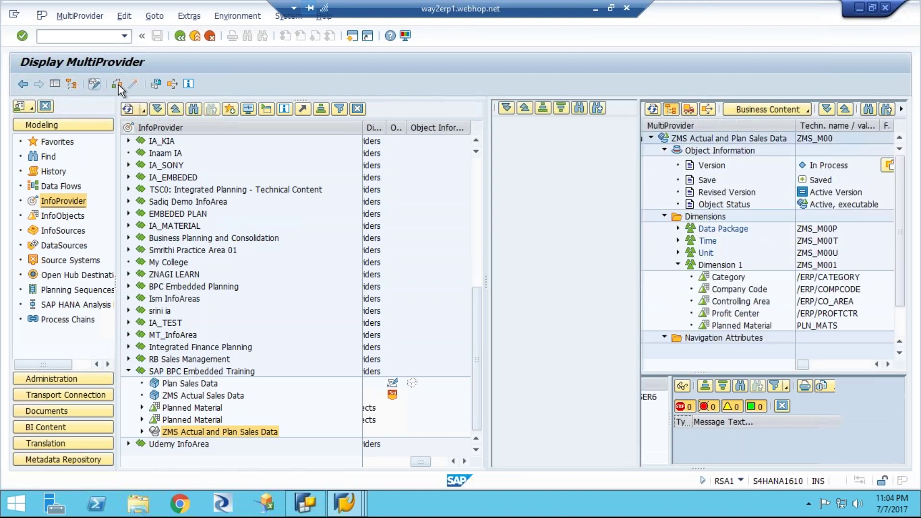
{"action": "left_click", "coordinate": [95, 85]}
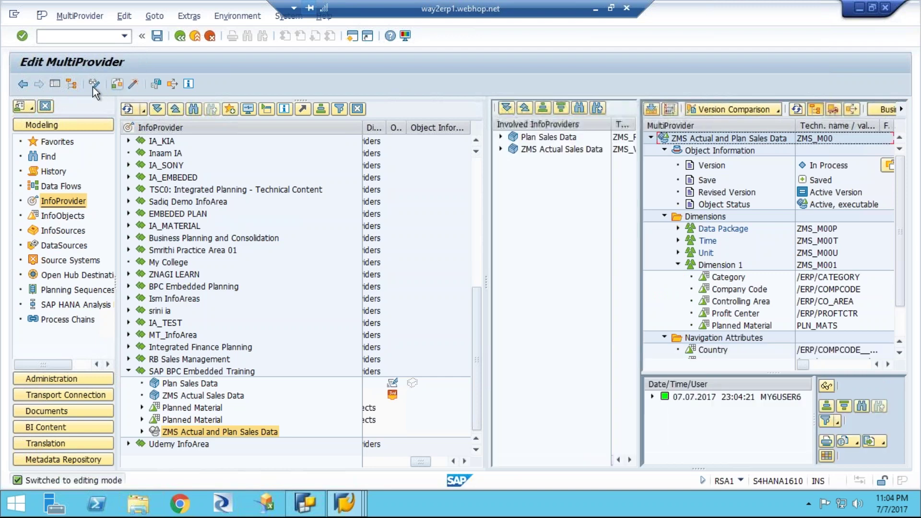
{"action": "left_click", "coordinate": [133, 84]}
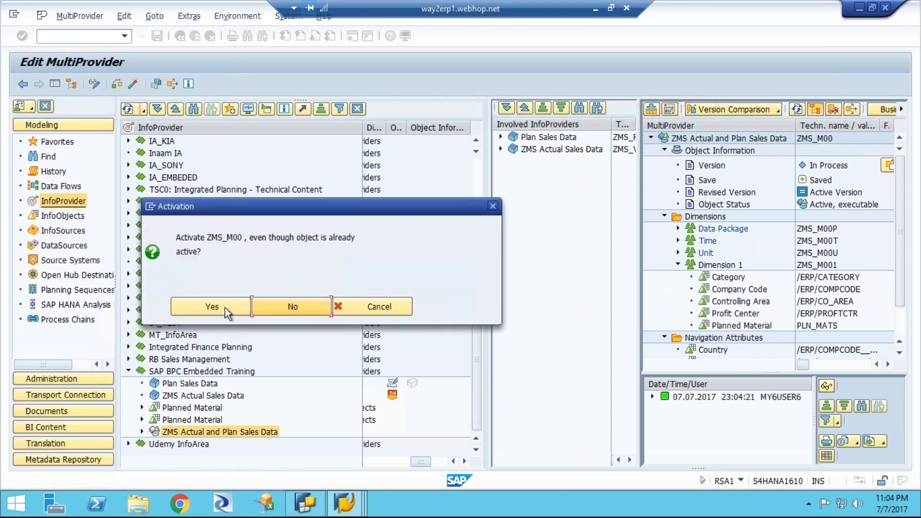
{"action": "left_click", "coordinate": [225, 307]}
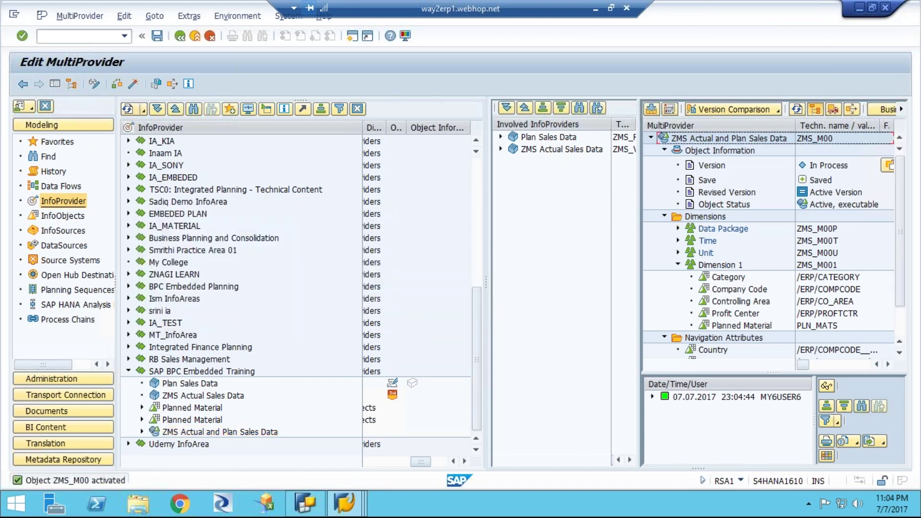
Display the data of MultiProvider ZMS_M00 with all fields selected for output except Change Run ID, InfoProvider, Record type and Request ID.
{"action": "right_click", "coordinate": [246, 430]}
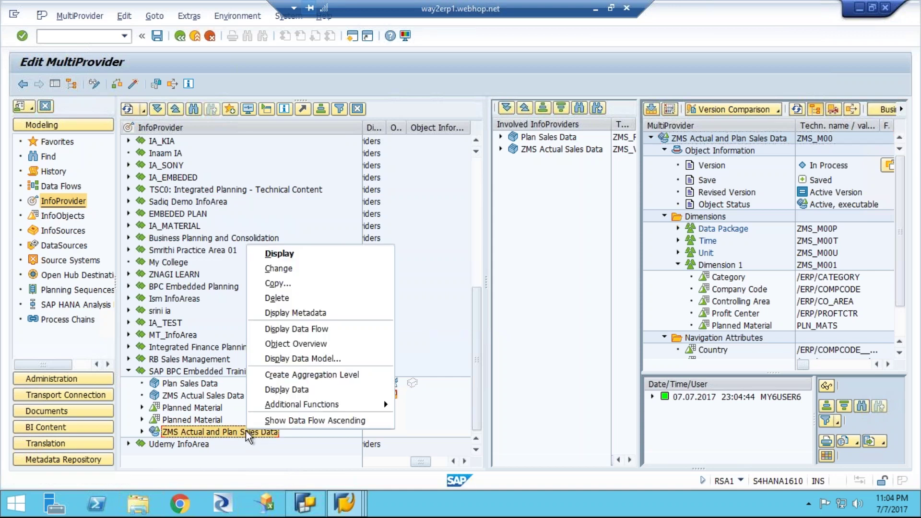
{"action": "left_click", "coordinate": [276, 389]}
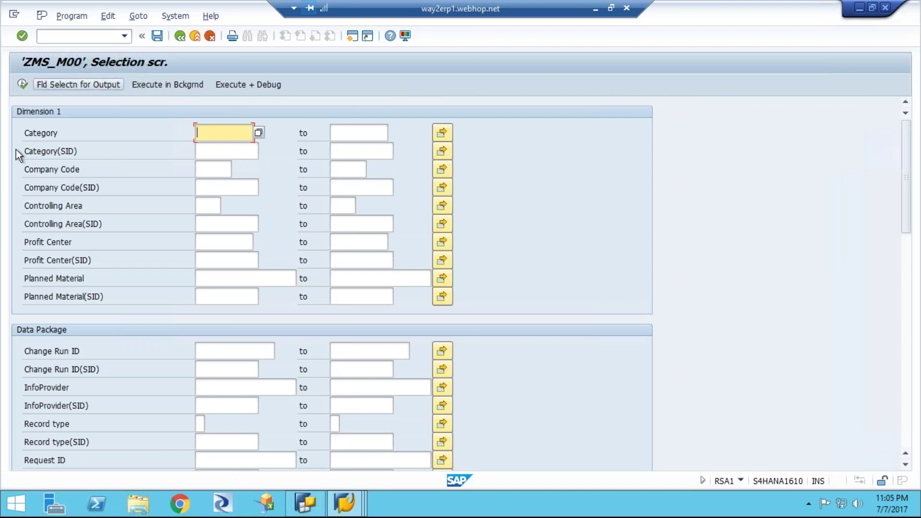
{"action": "left_click", "coordinate": [84, 82]}
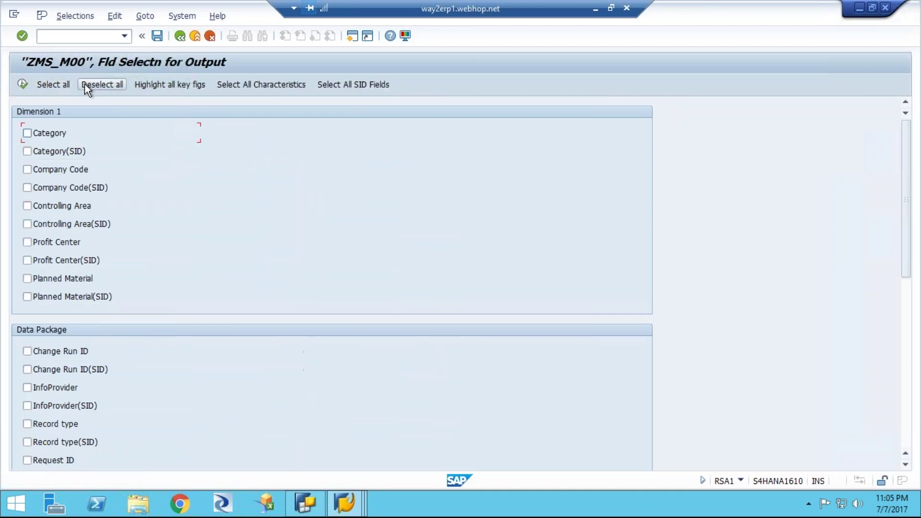
{"action": "left_click", "coordinate": [58, 84]}
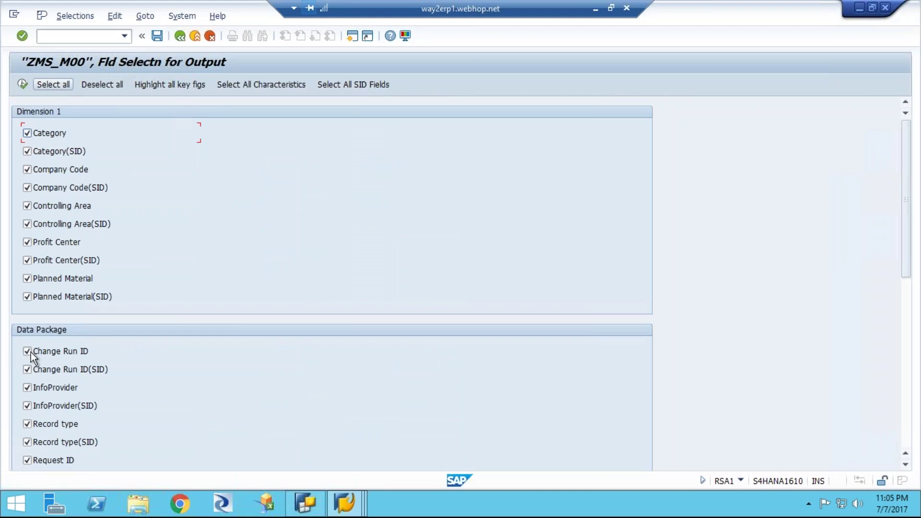
{"action": "left_click", "coordinate": [25, 370]}
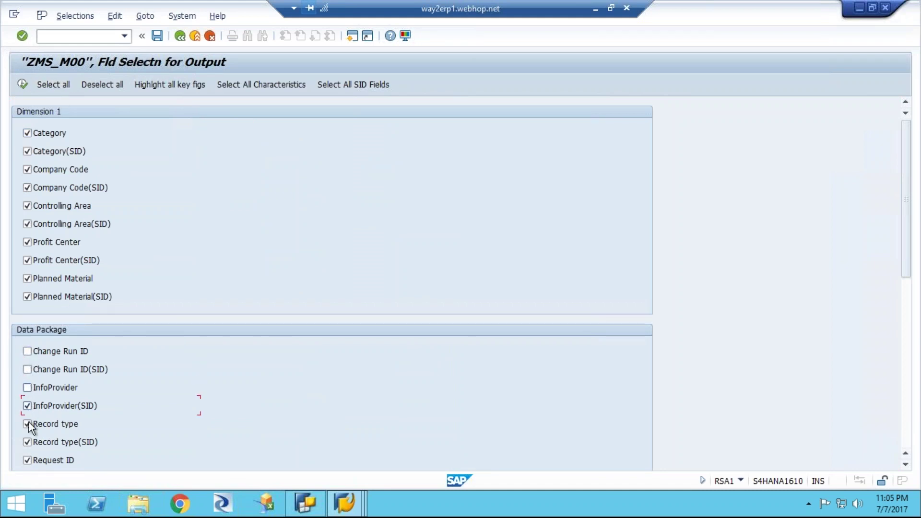
{"action": "left_click", "coordinate": [26, 460]}
{"action": "left_click", "coordinate": [24, 84]}
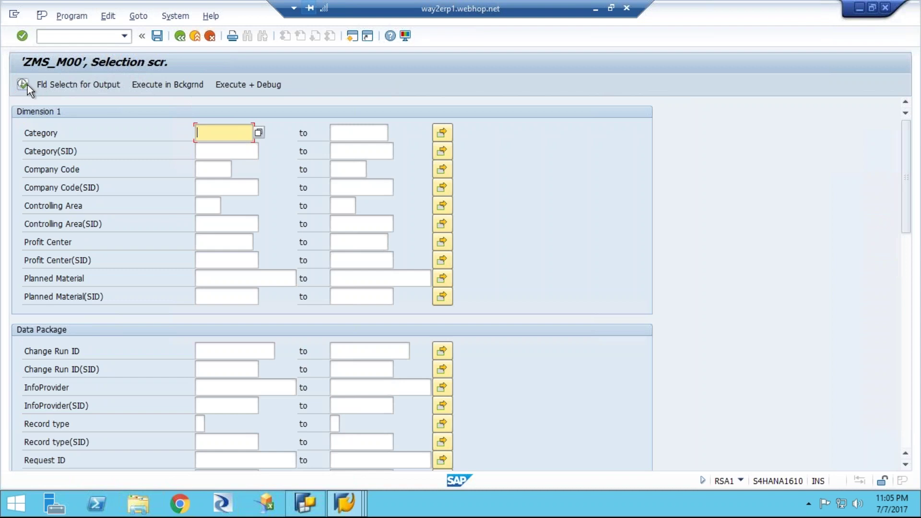
{"action": "left_click", "coordinate": [25, 84]}
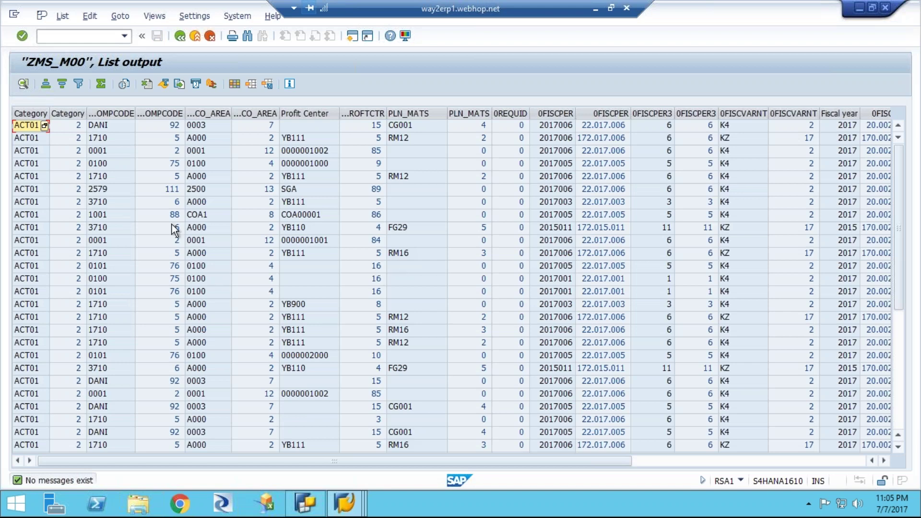
{"action": "right_click", "coordinate": [516, 266]}
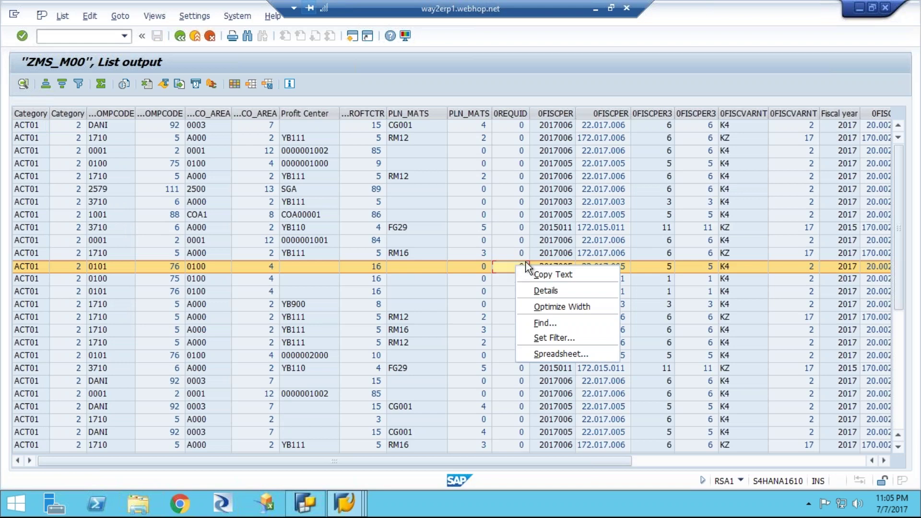
{"action": "left_click", "coordinate": [420, 238]}
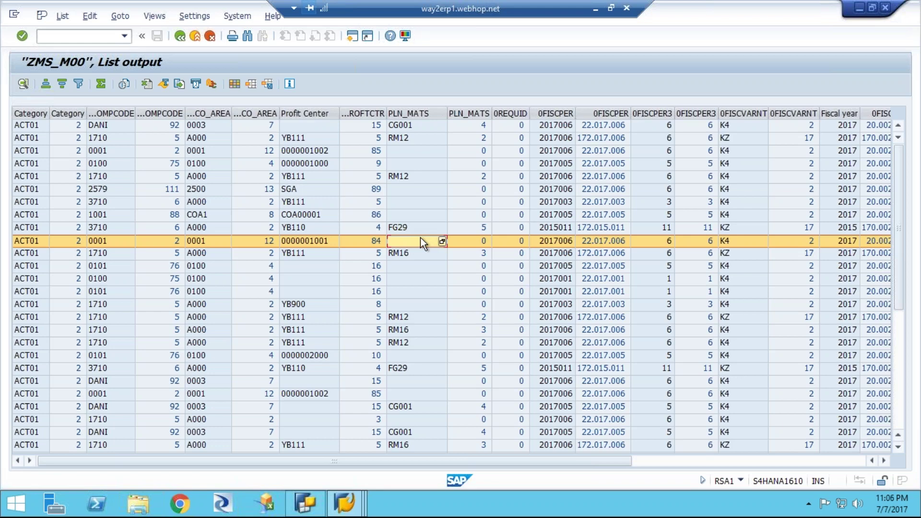
{"action": "right_click", "coordinate": [421, 238]}
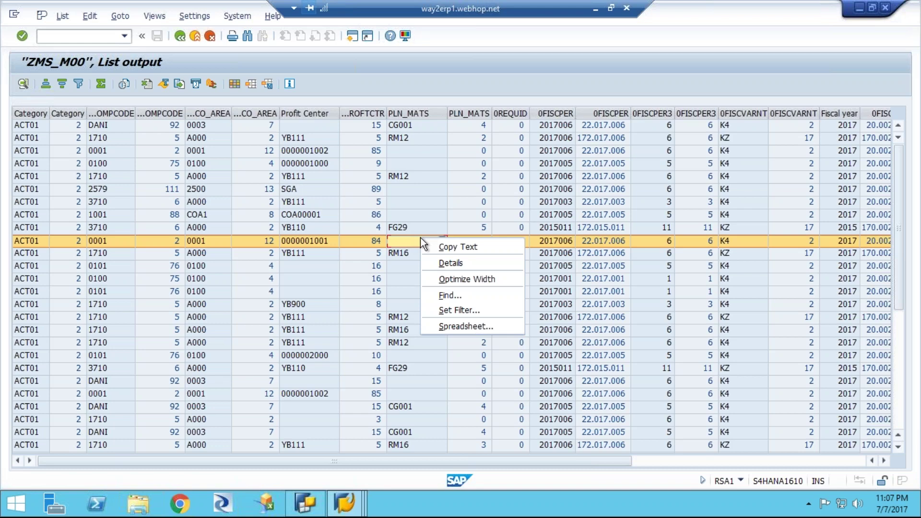
{"action": "left_click", "coordinate": [550, 229]}
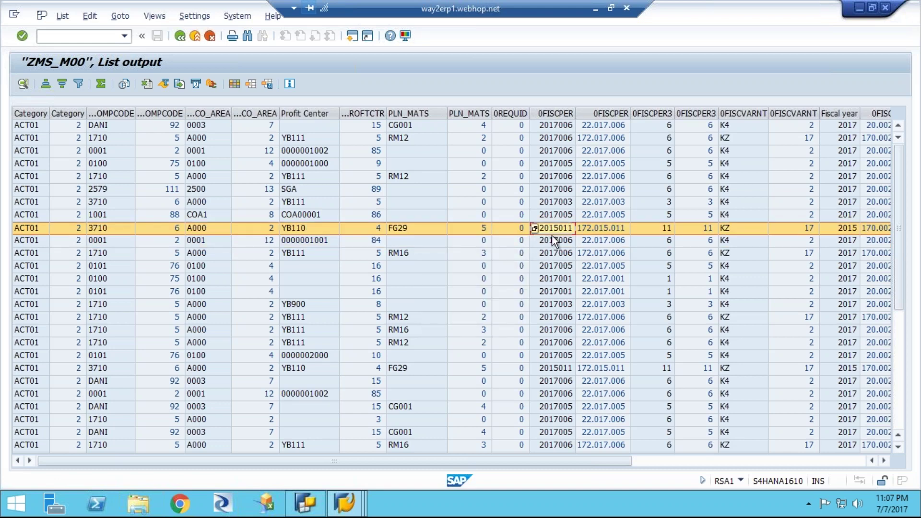